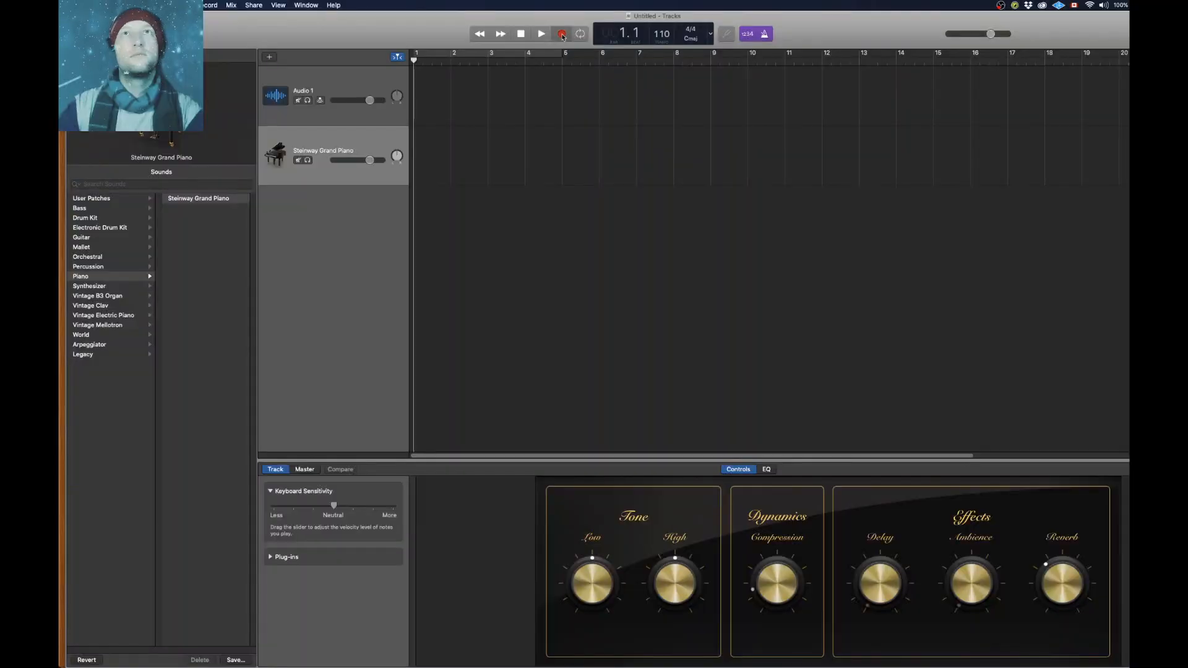
# Record a first piano take from bar 1 and a second take from bar 9 on the Steinway Grand Piano track
pyautogui.click(562, 34)
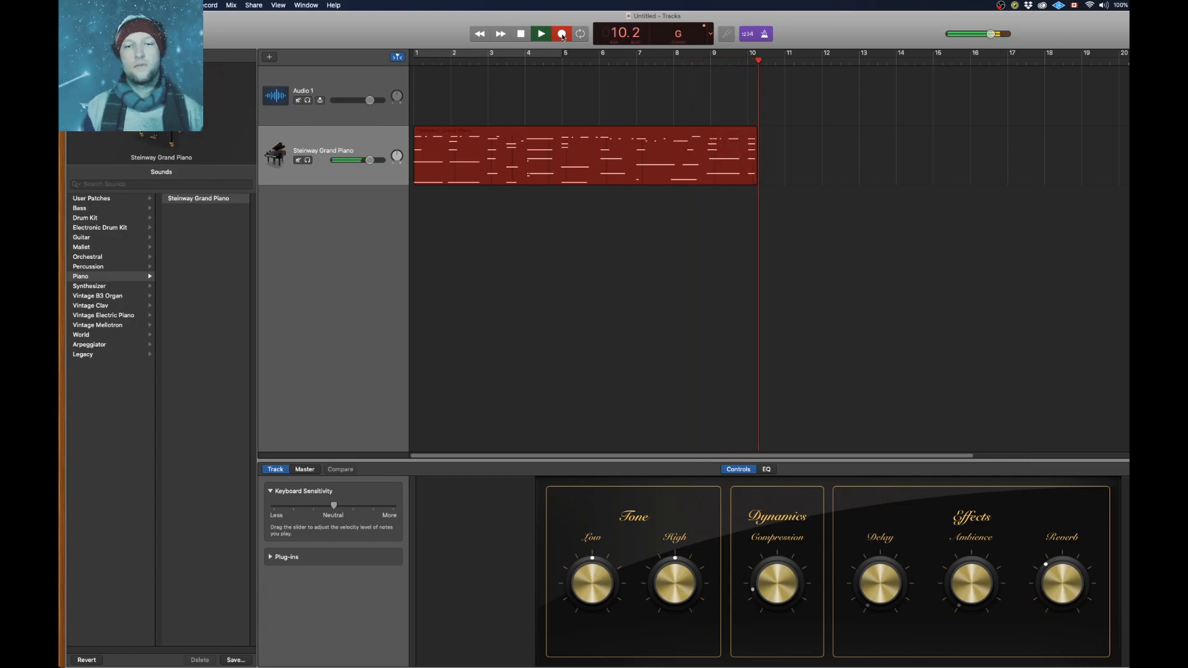
pyautogui.click(561, 35)
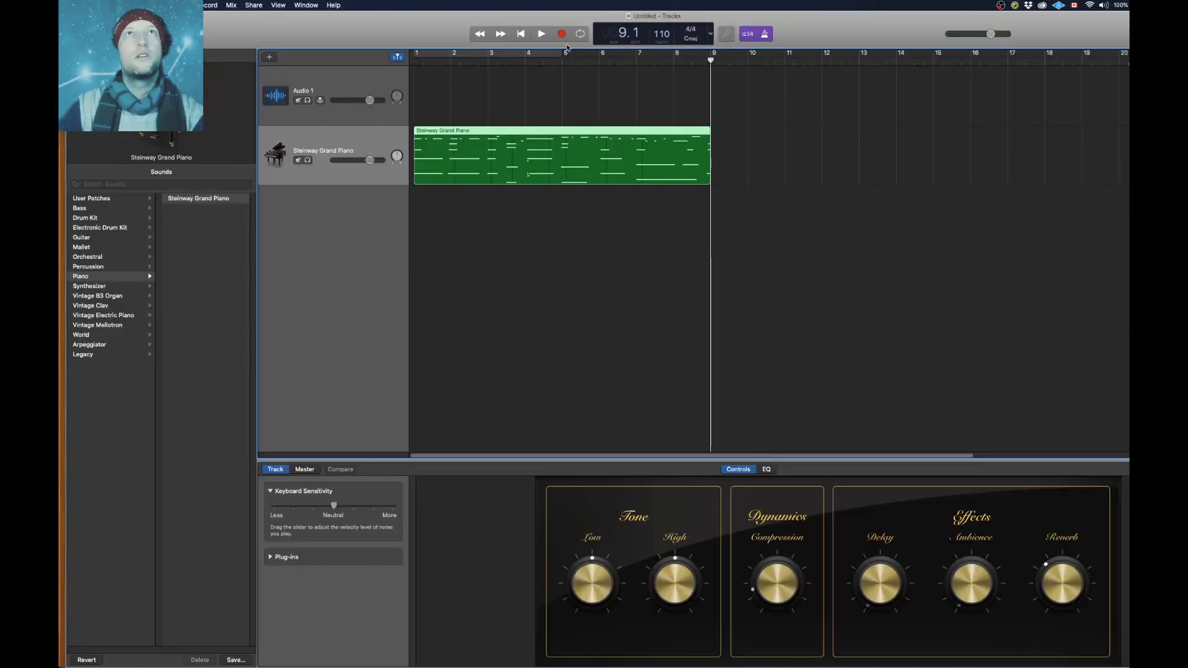
pyautogui.click(562, 34)
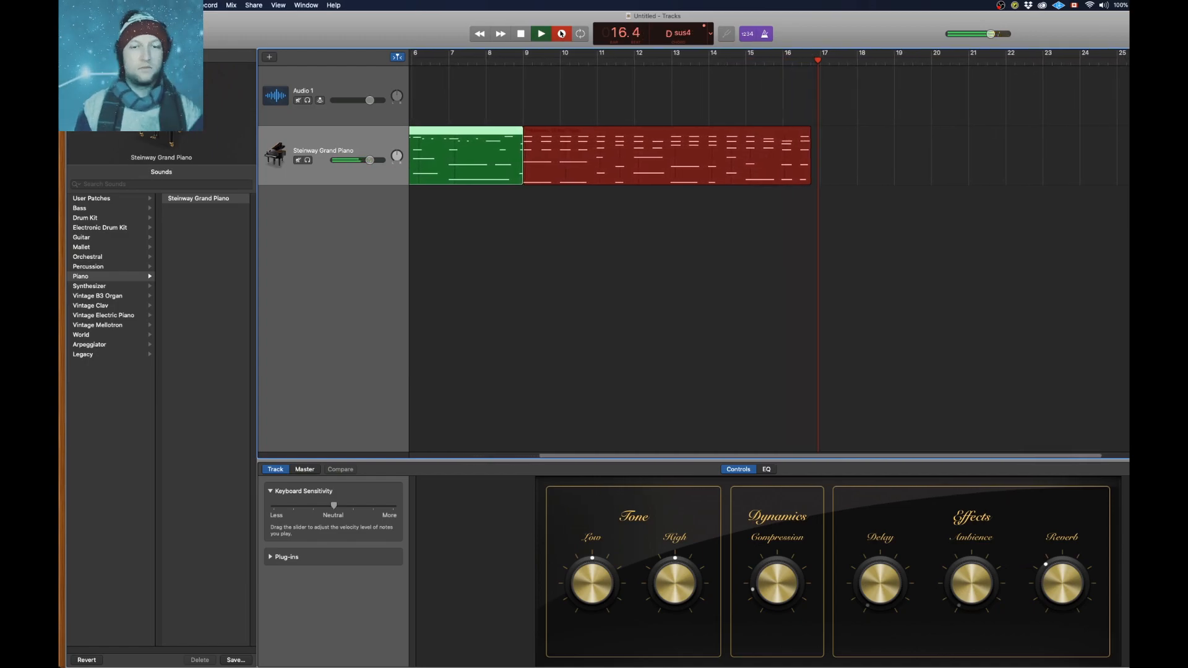
pyautogui.click(521, 33)
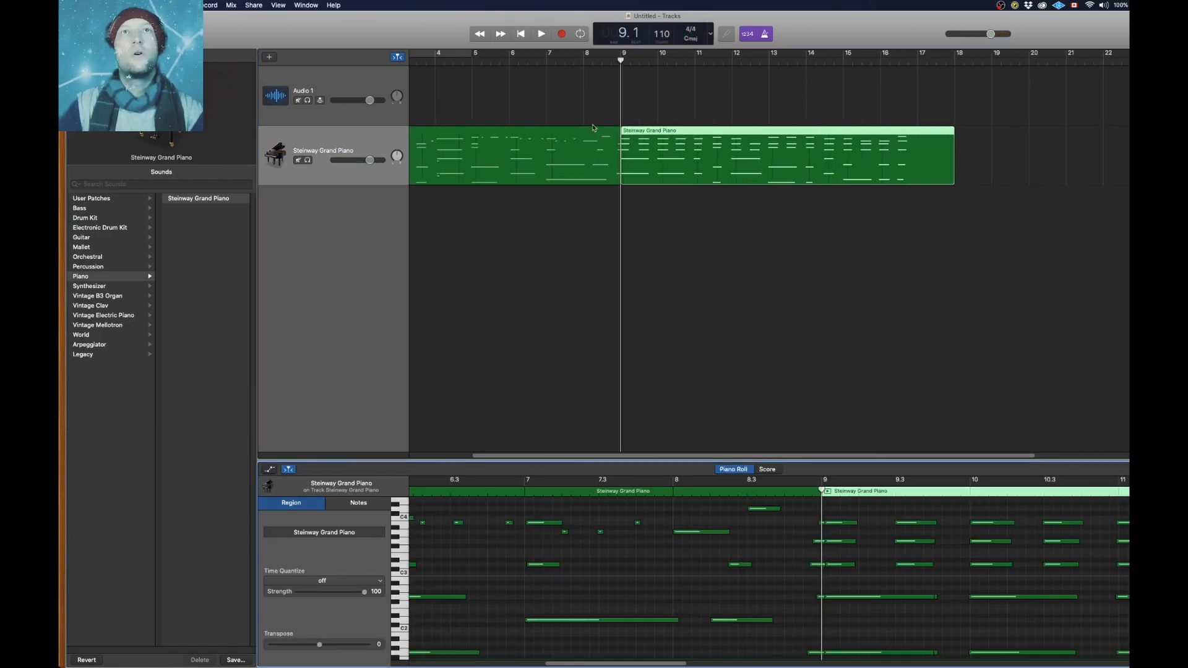
# Try quantizing all notes of both piano regions to 1/8 Note, and undo it
pyautogui.keyDown('shift'); pyautogui.click(593, 135); pyautogui.keyUp('shift')
pyautogui.press('super+a')
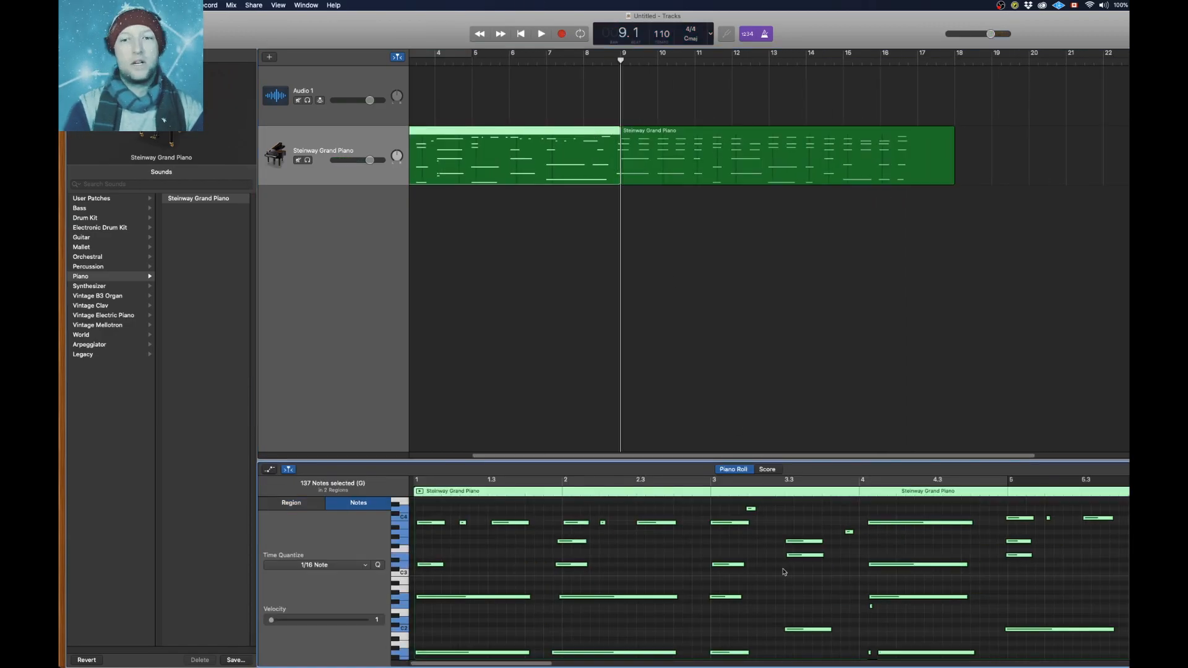
pyautogui.click(351, 565)
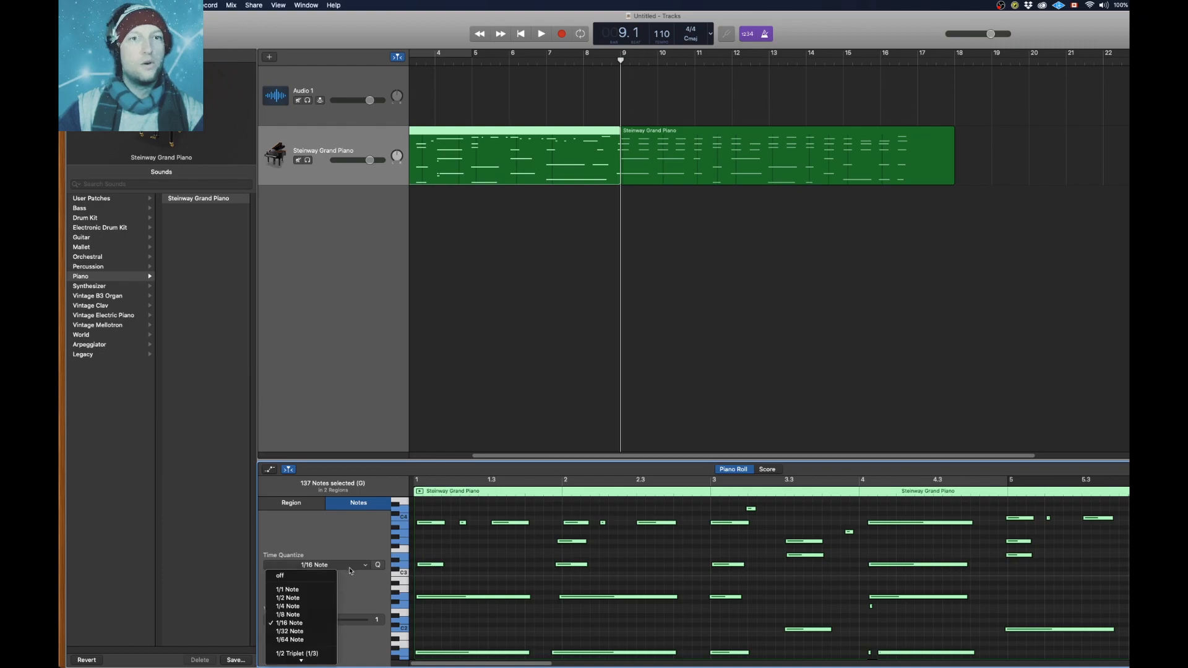
pyautogui.click(313, 615)
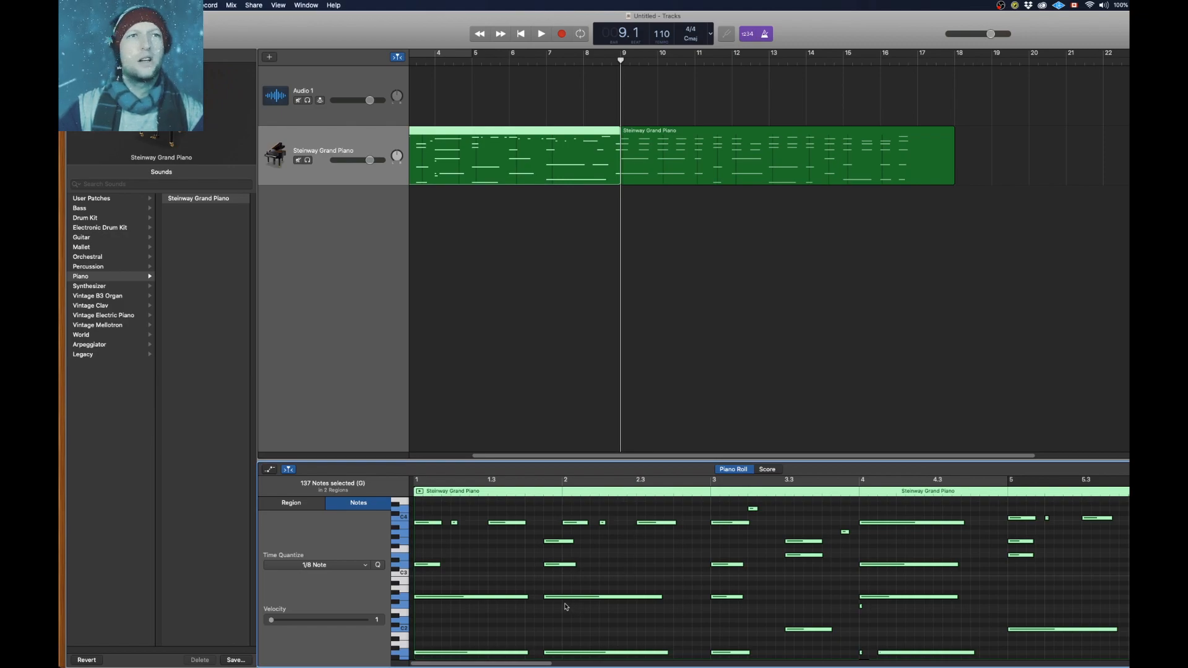
pyautogui.press('super+z')
# Quantize only the notes of the second piano region, from bar 9 onward, to 1/8 Note
pyautogui.click(534, 157)
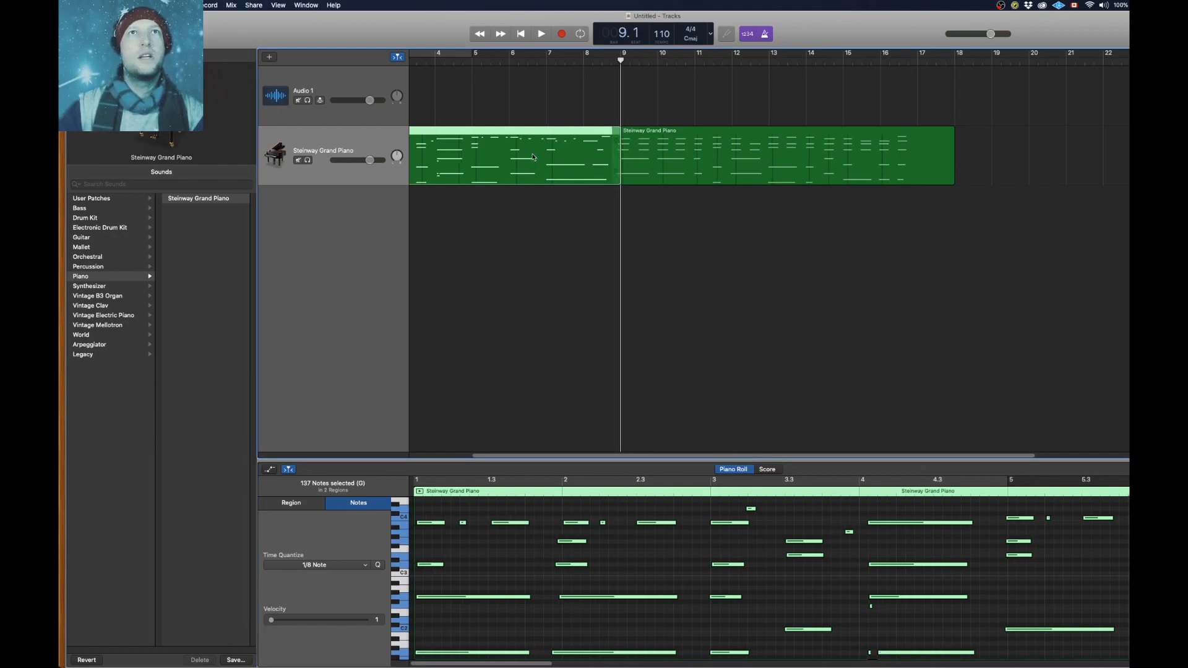
pyautogui.click(629, 153)
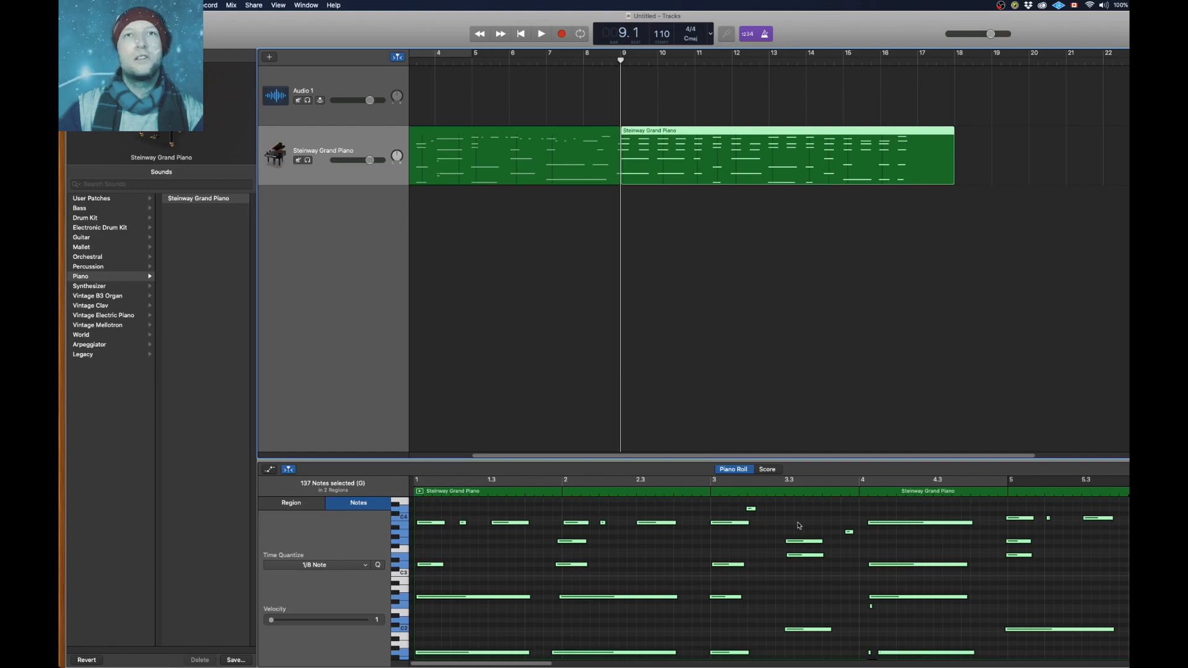
pyautogui.scroll(-5, 783, 534)
pyautogui.click(662, 657)
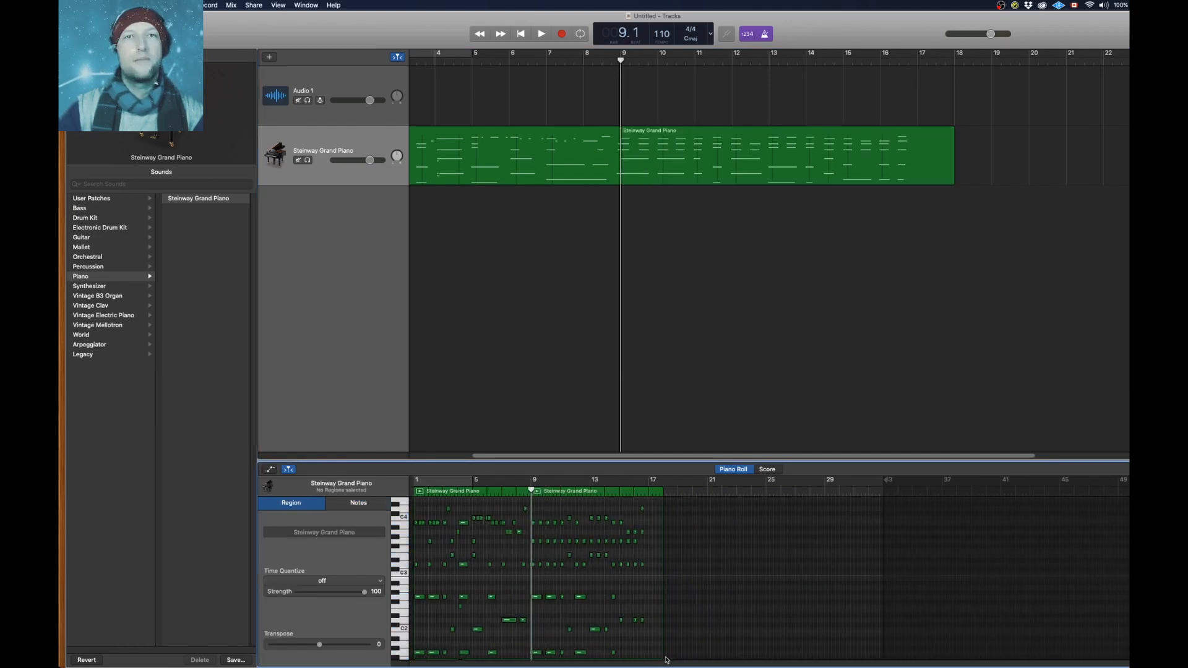
pyautogui.moveTo(615, 648); pyautogui.dragTo(536, 508)
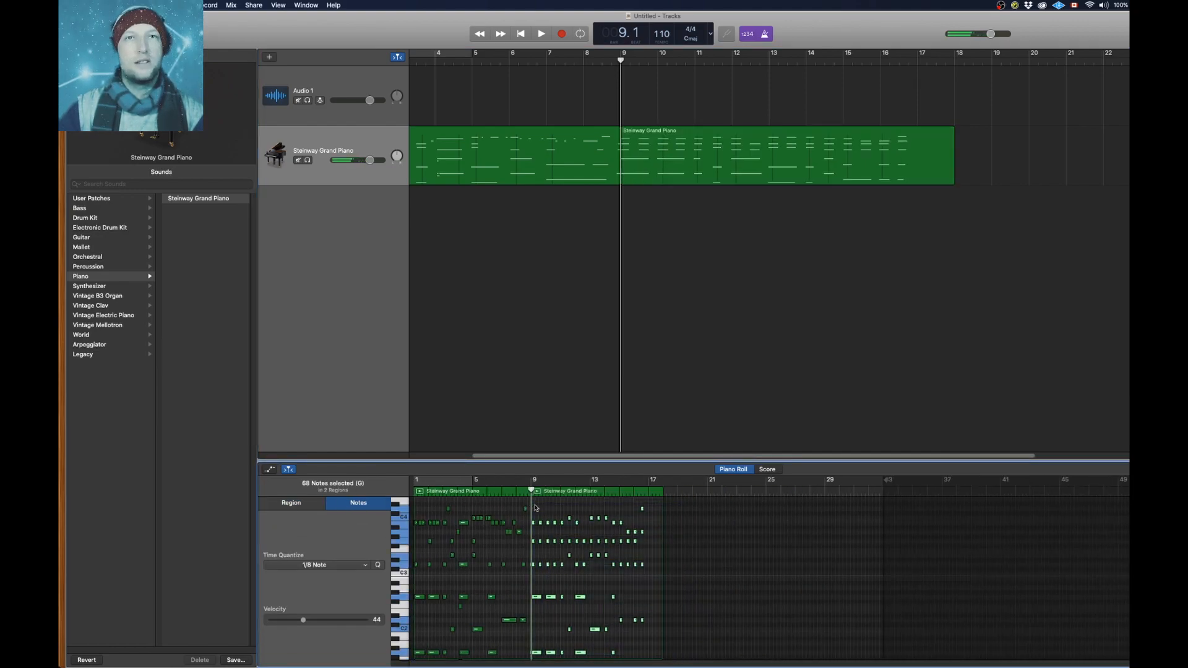
pyautogui.click(327, 566)
pyautogui.click(308, 613)
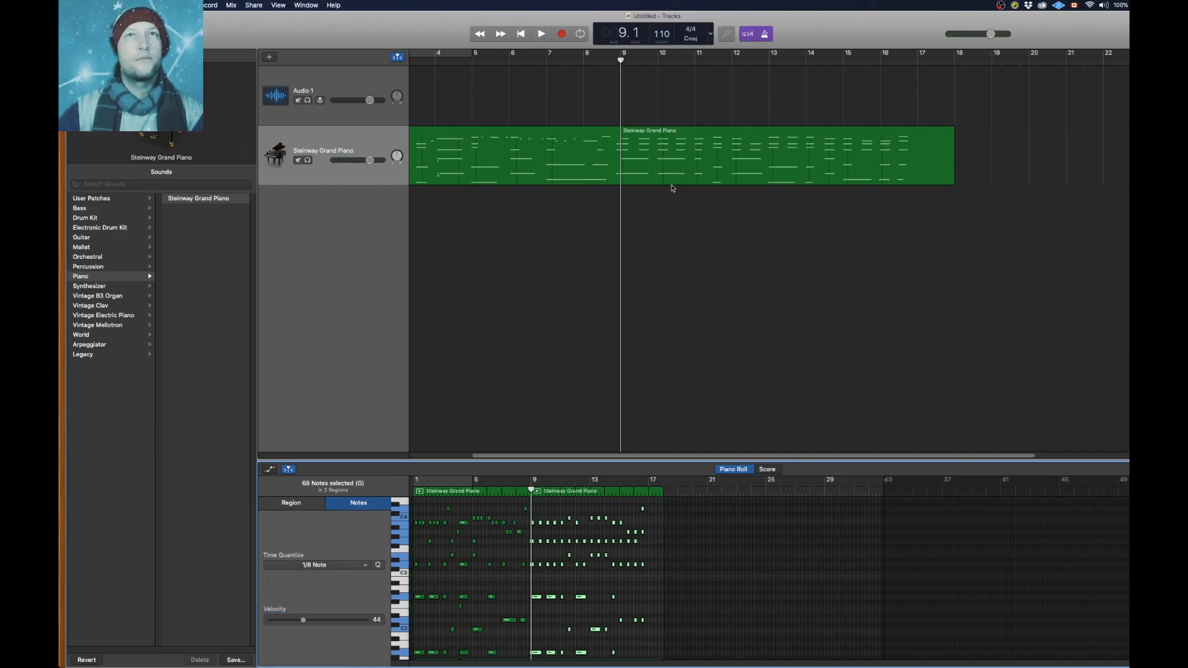
# Play back the piano part from bar 9 and stop at bar 14
pyautogui.moveTo(623, 60); pyautogui.dragTo(618, 62)
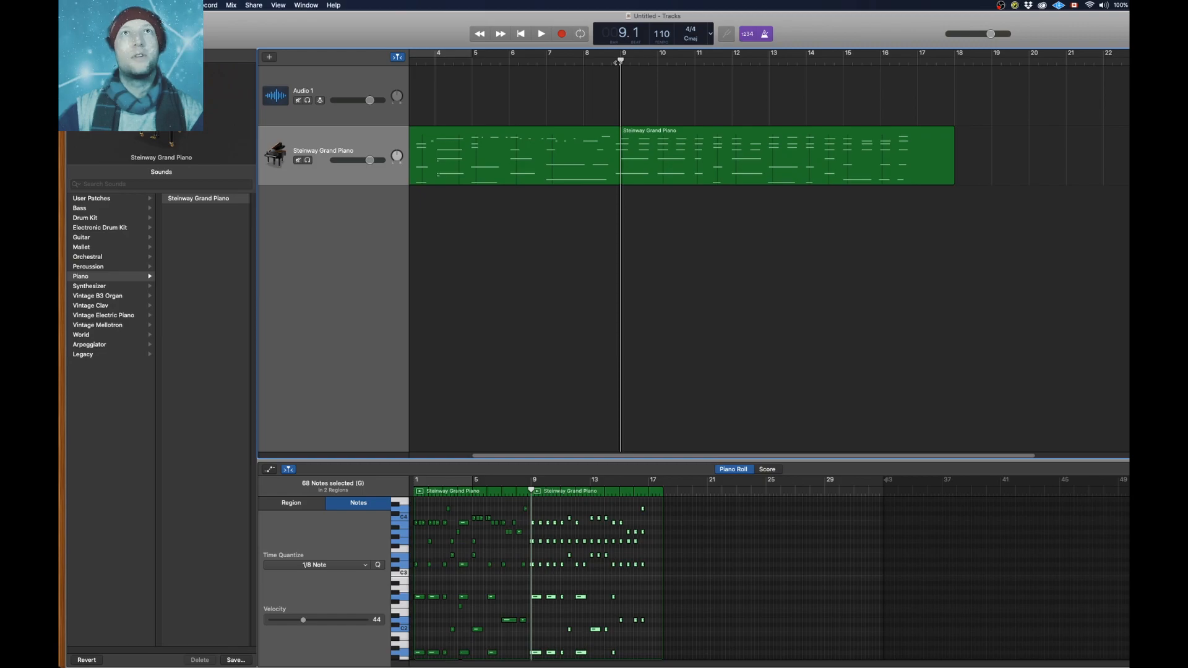
pyautogui.press('space')
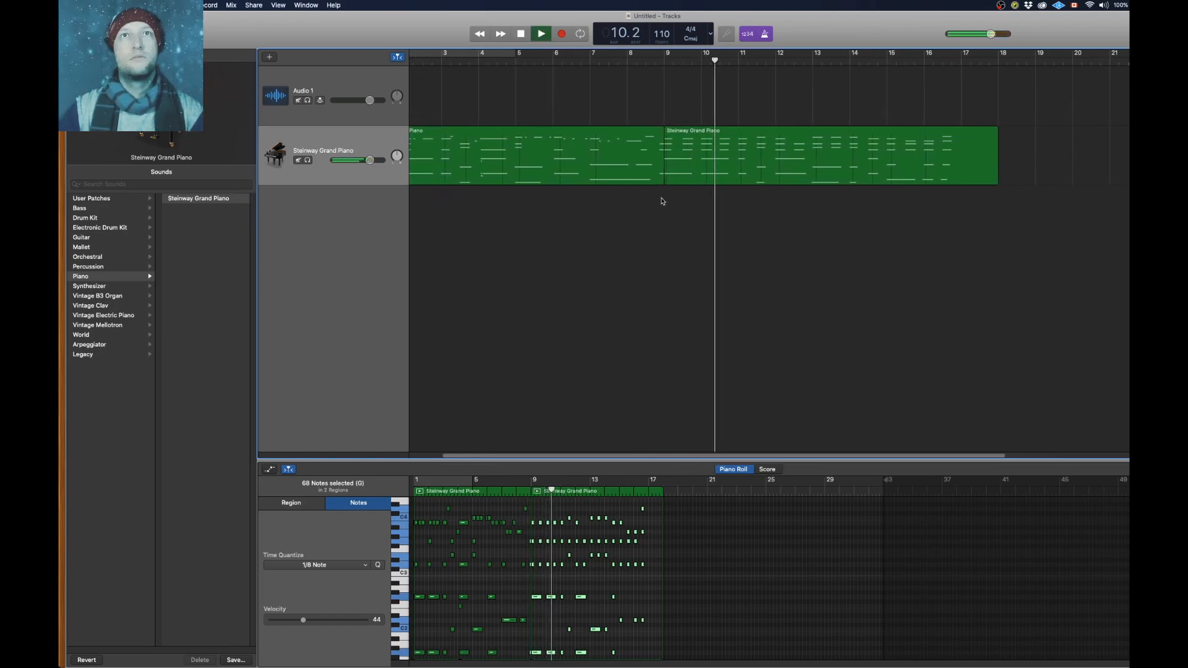
pyautogui.press('super+Right')
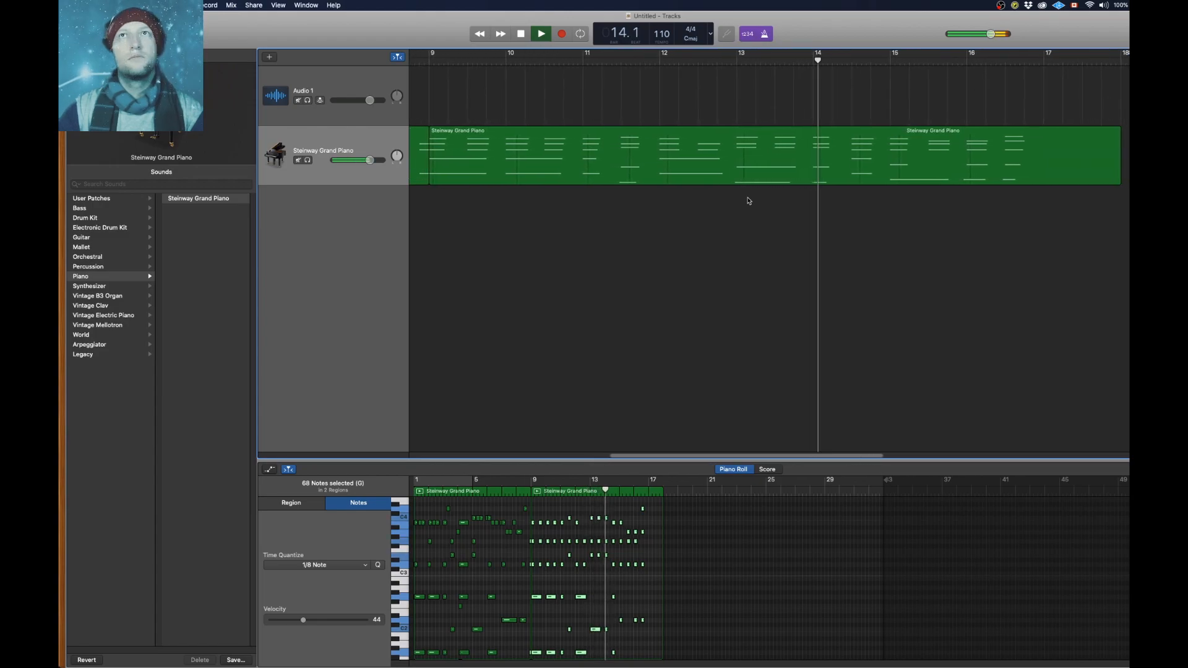
pyautogui.press('space')
pyautogui.click(792, 61)
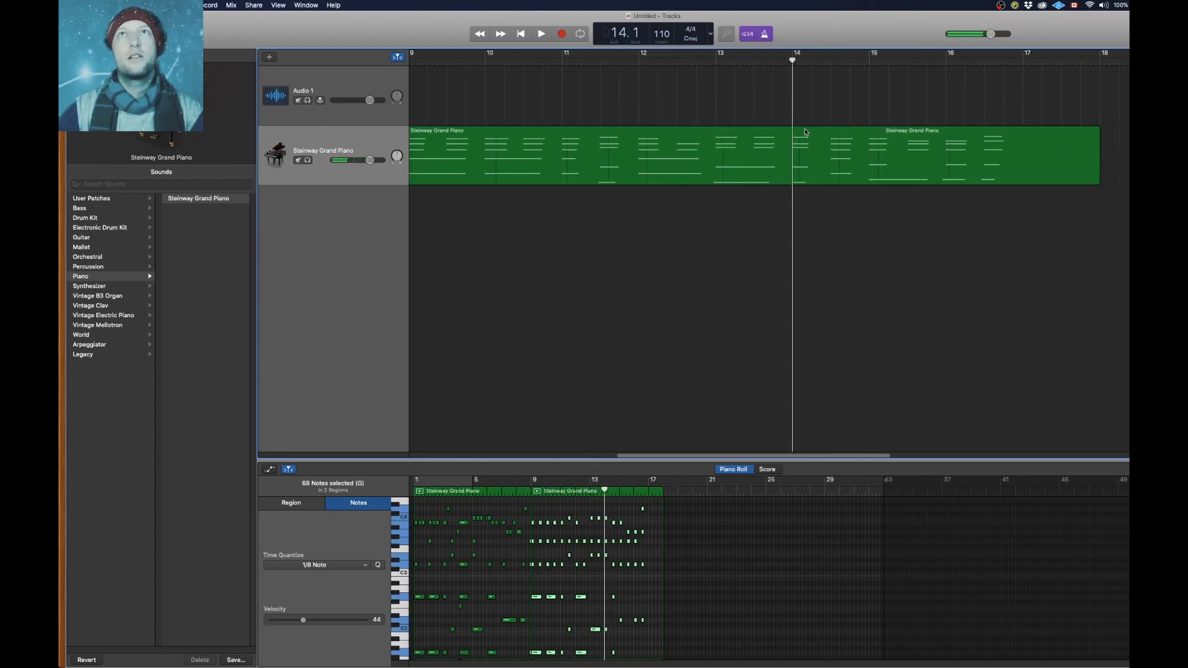
# Move the four upper notes of the bar 14 chord down five semitones and check them by playing from bar 13
pyautogui.scroll(5, 621, 554)
pyautogui.hscroll(6, 1024, 613)
pyautogui.hscroll(2, 865, 587)
pyautogui.click(804, 523)
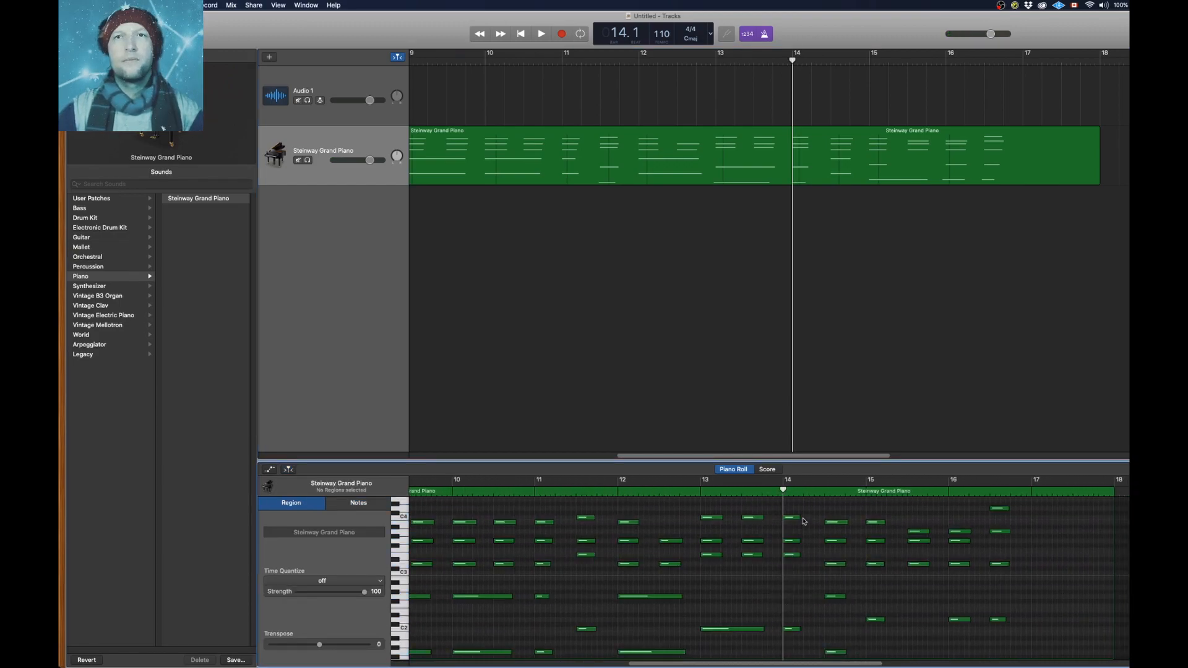
pyautogui.moveTo(794, 517); pyautogui.dragTo(788, 618)
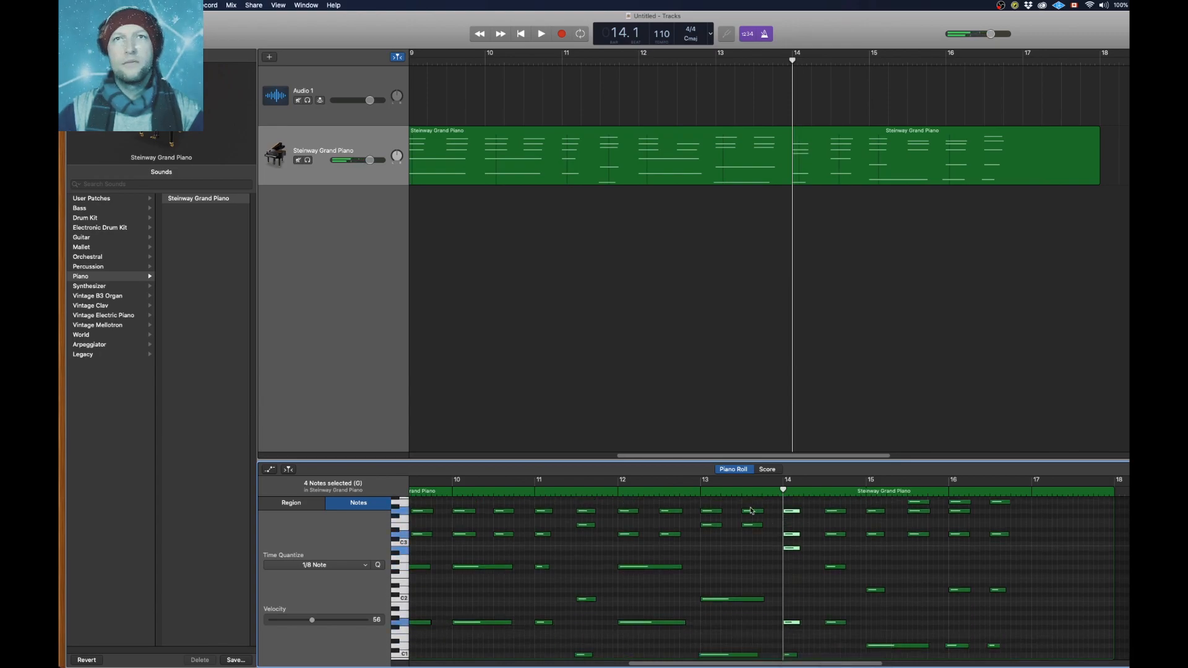
pyautogui.click(700, 493)
pyautogui.press('space')
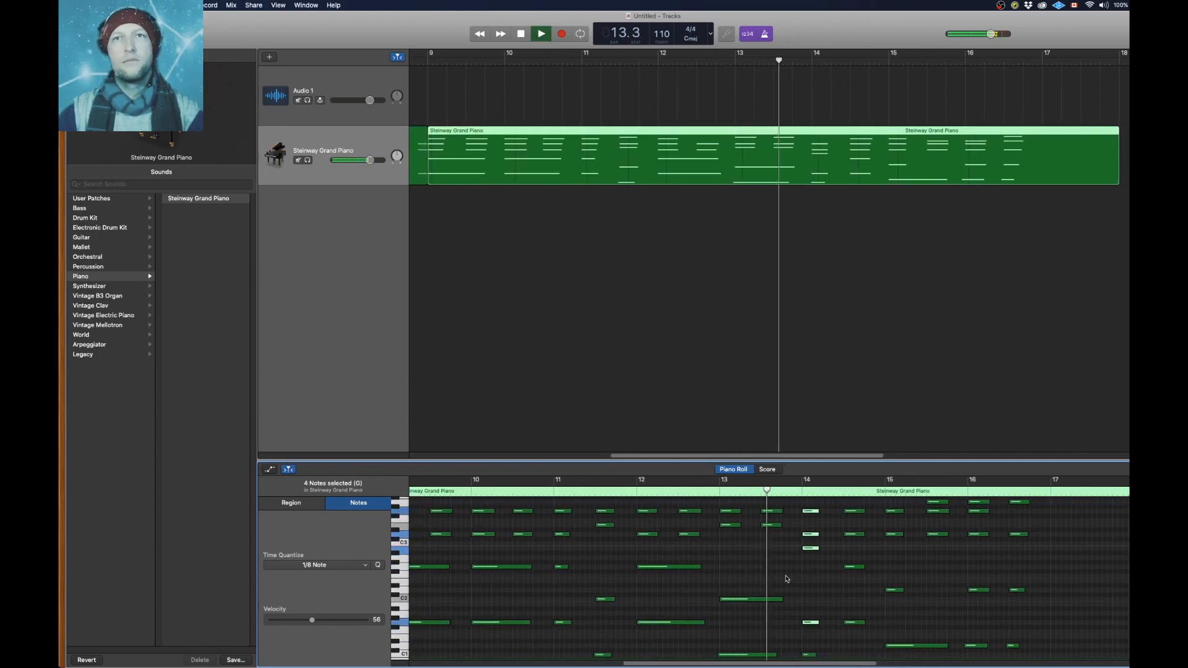
pyautogui.press('space')
# Move the lowest note at bar 14 down five semitones and play the part from bar 13 to its last chord
pyautogui.scroll(-3, 780, 632)
pyautogui.scroll(-3, 781, 612)
pyautogui.moveTo(784, 554); pyautogui.dragTo(784, 578)
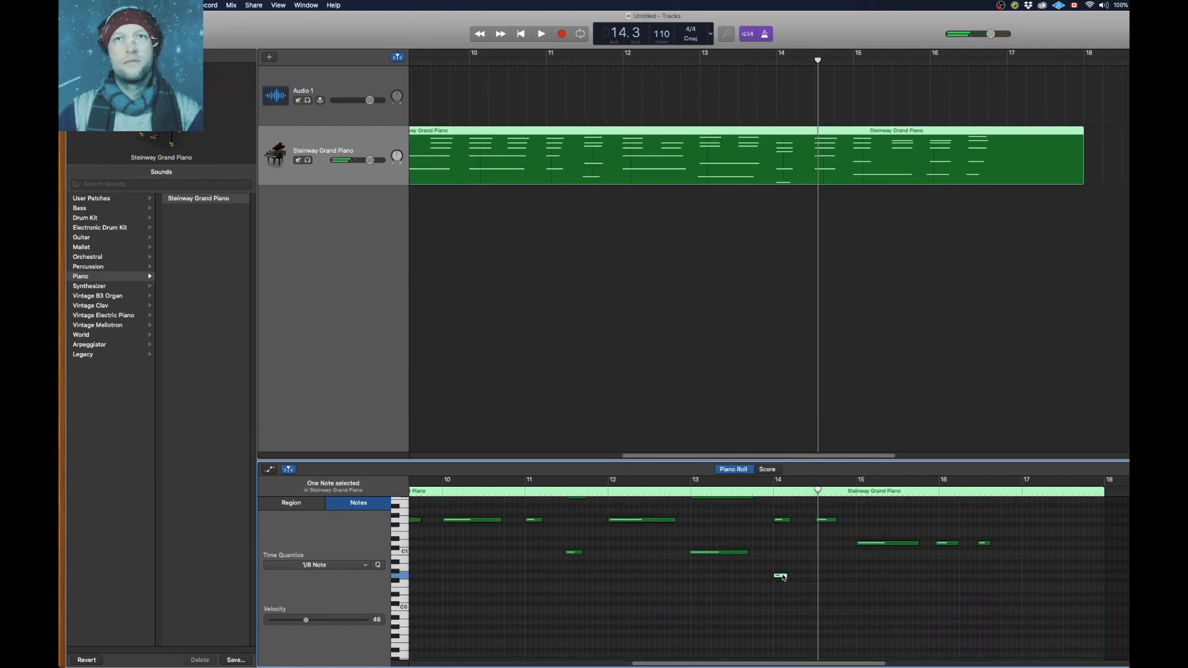
pyautogui.click(692, 495)
pyautogui.press('space')
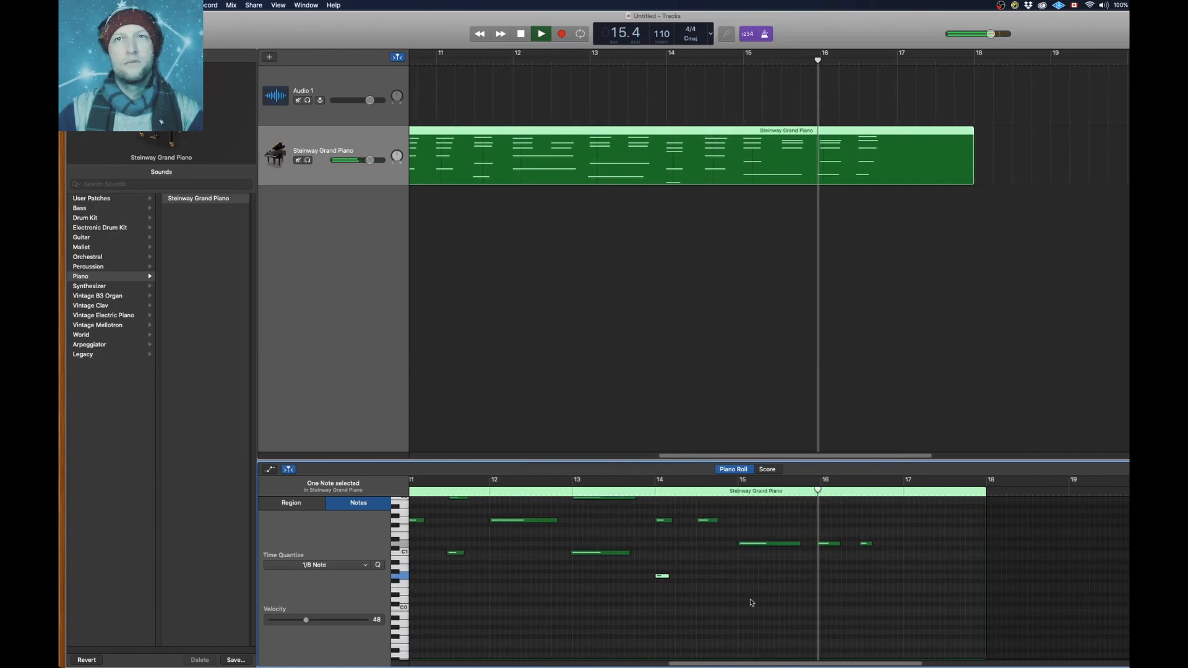
pyautogui.click(788, 583)
pyautogui.press('space')
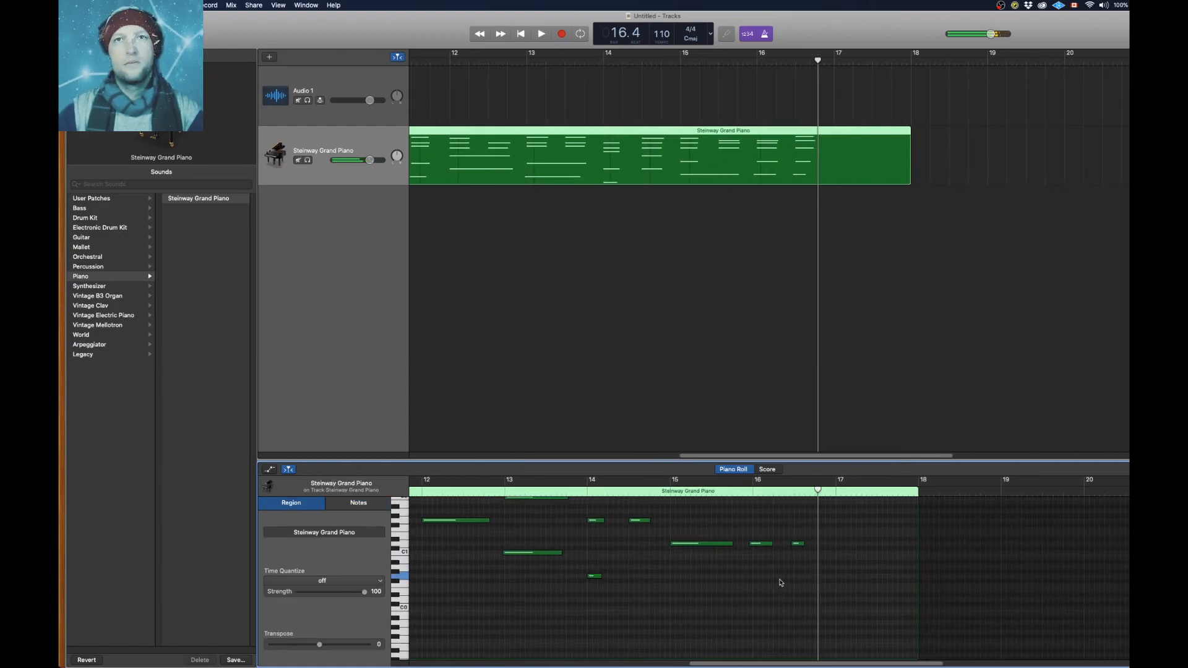
# Align the early lowest bass notes in bar 16 with the beats at 16 and 16.3
pyautogui.press('super+Right')
pyautogui.moveTo(701, 523); pyautogui.dragTo(805, 570)
pyautogui.moveTo(716, 547); pyautogui.dragTo(764, 546)
pyautogui.press('super+Right')
pyautogui.press('super+Right')
pyautogui.click(770, 560)
pyautogui.scroll(3, 712, 588)
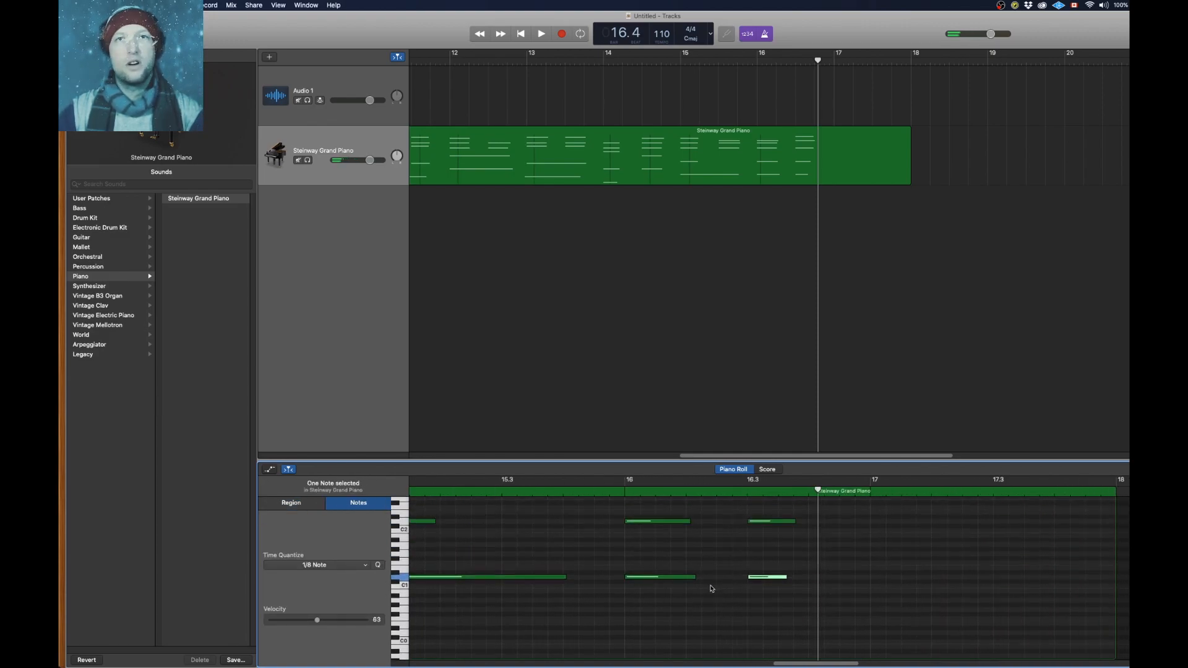
# Shorten the three early notes overlapping the bar 9 chord so that each ends at the start of bar 9
pyautogui.press('super+Left')
pyautogui.scroll(3, 736, 579)
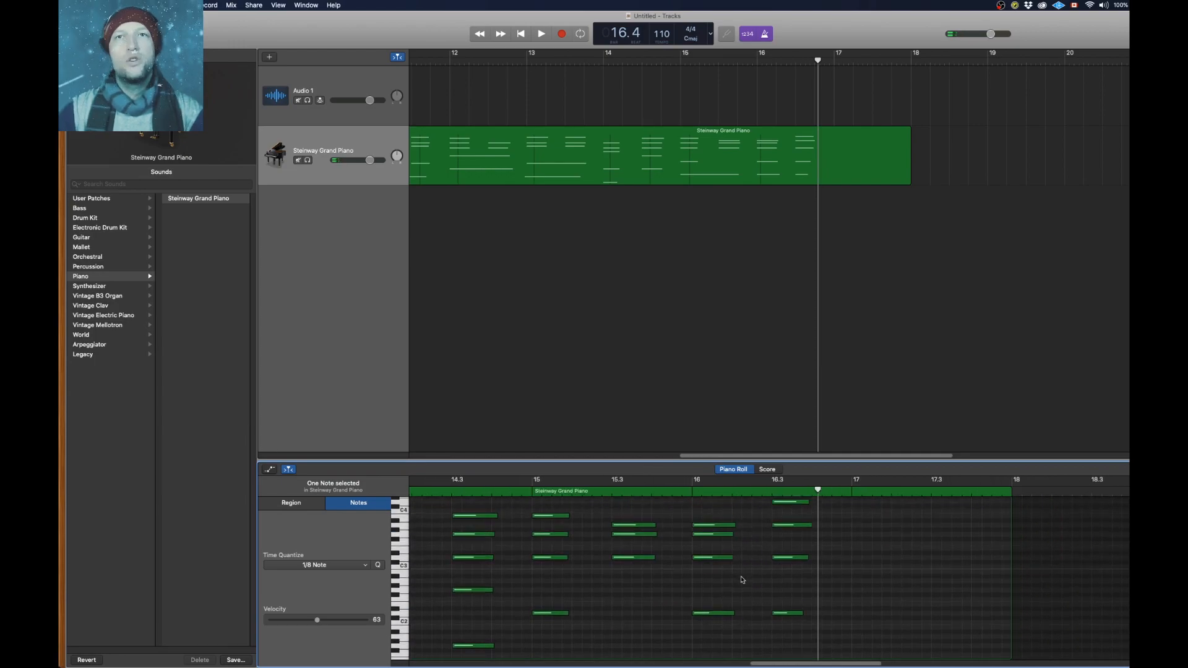
pyautogui.hscroll(-10, 738, 582)
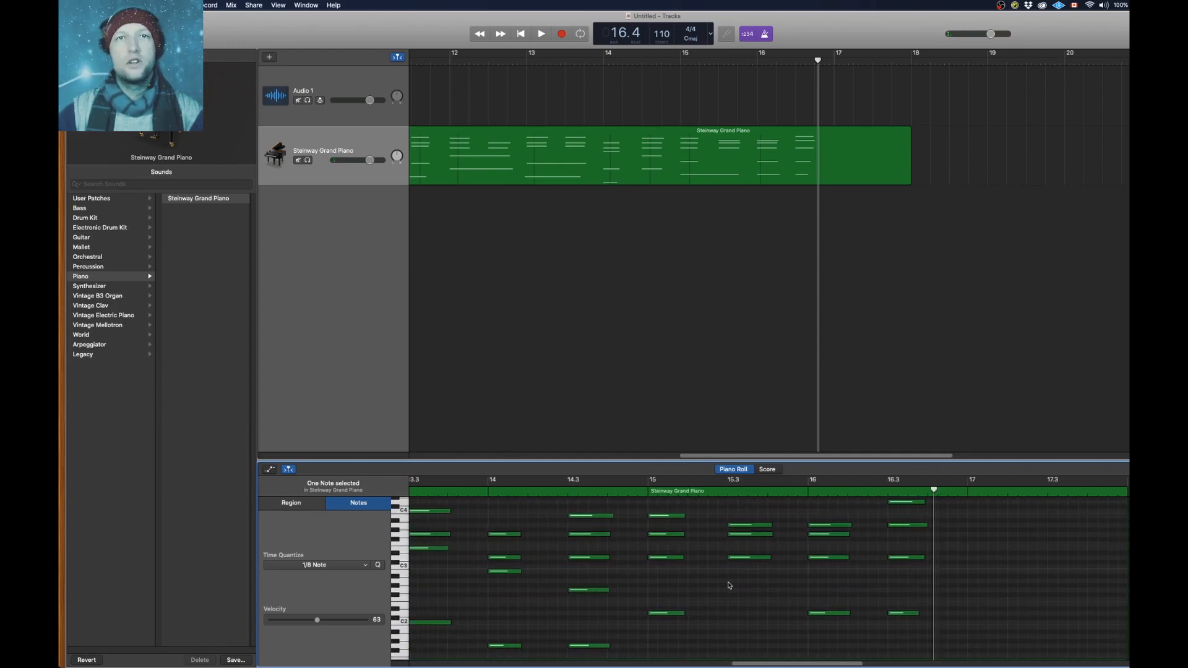
pyautogui.hscroll(-20, 731, 585)
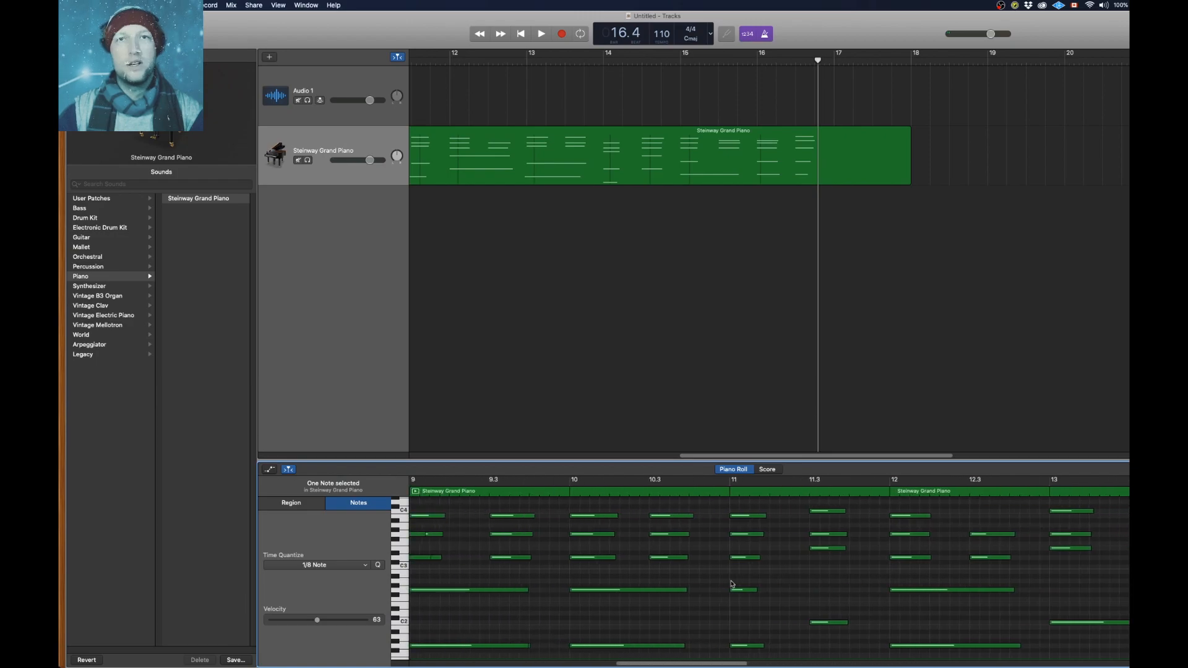
pyautogui.hscroll(-3, 732, 584)
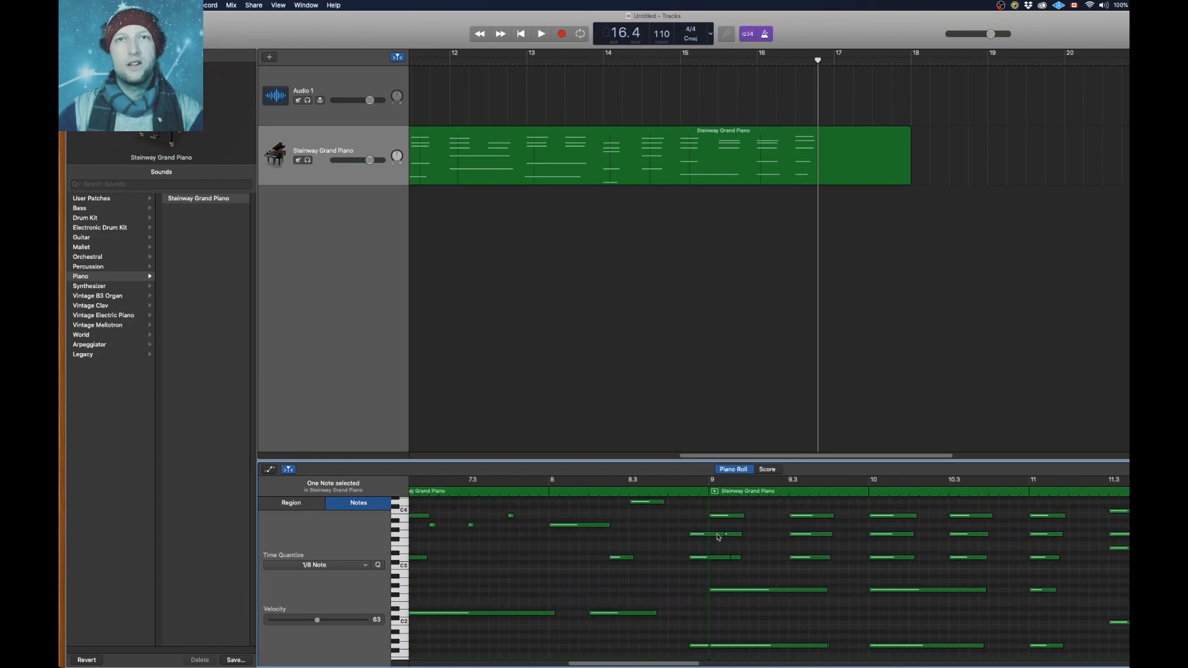
pyautogui.scroll(-4, 714, 570)
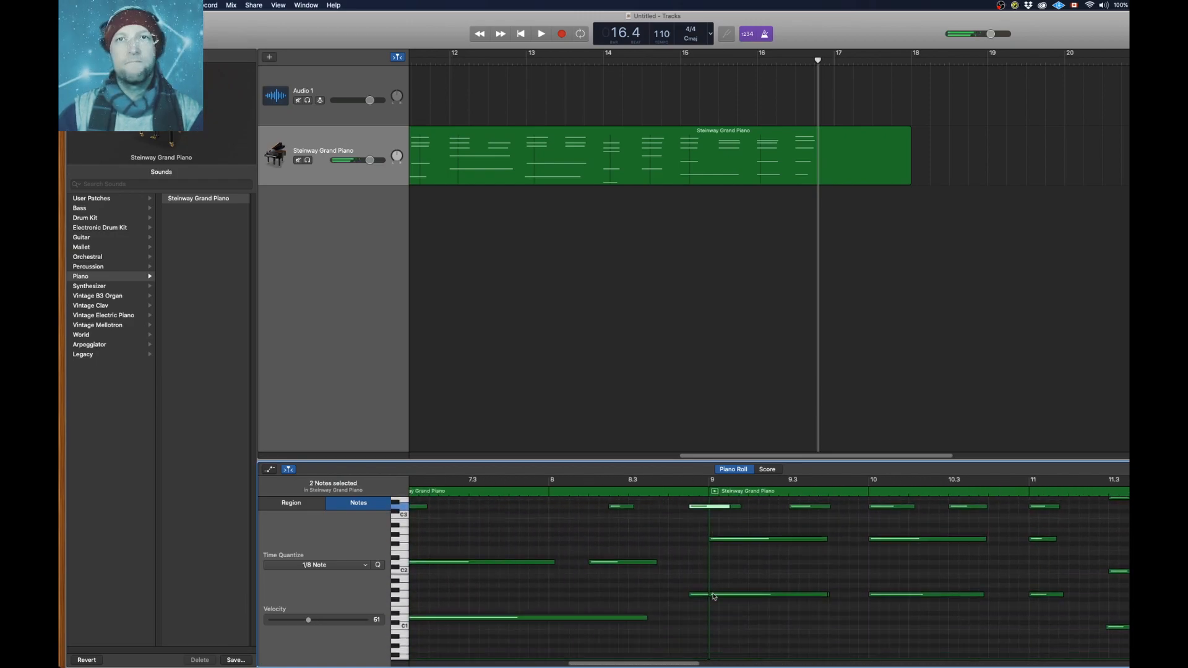
pyautogui.click(716, 597)
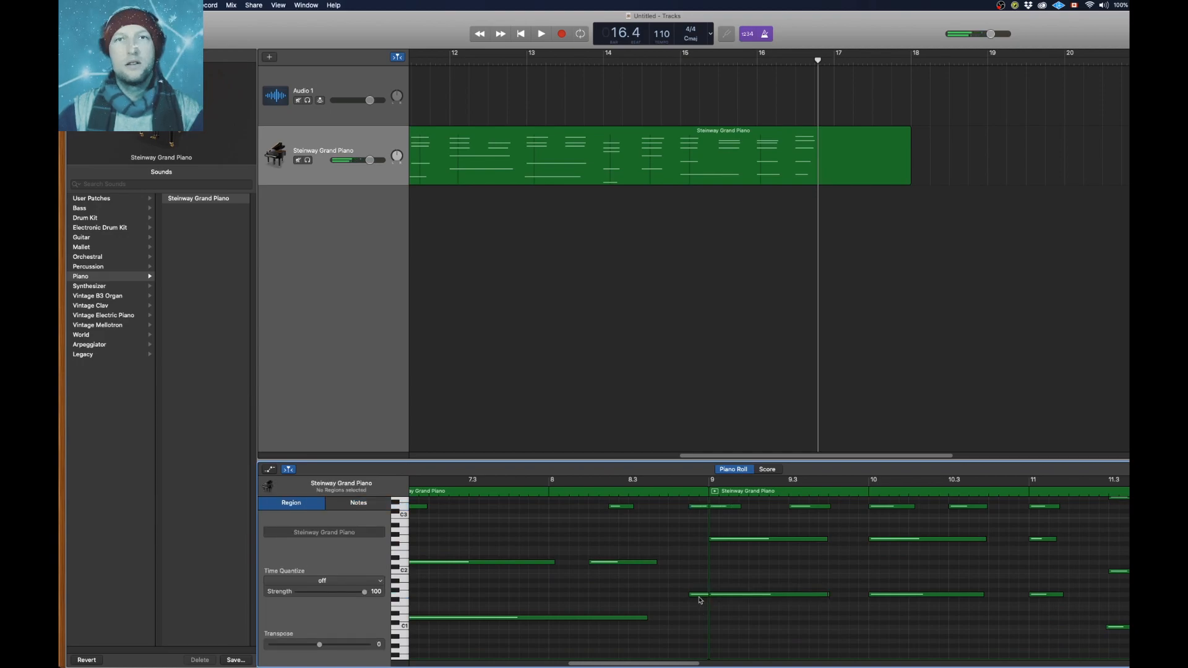
pyautogui.moveTo(827, 594); pyautogui.dragTo(708, 594)
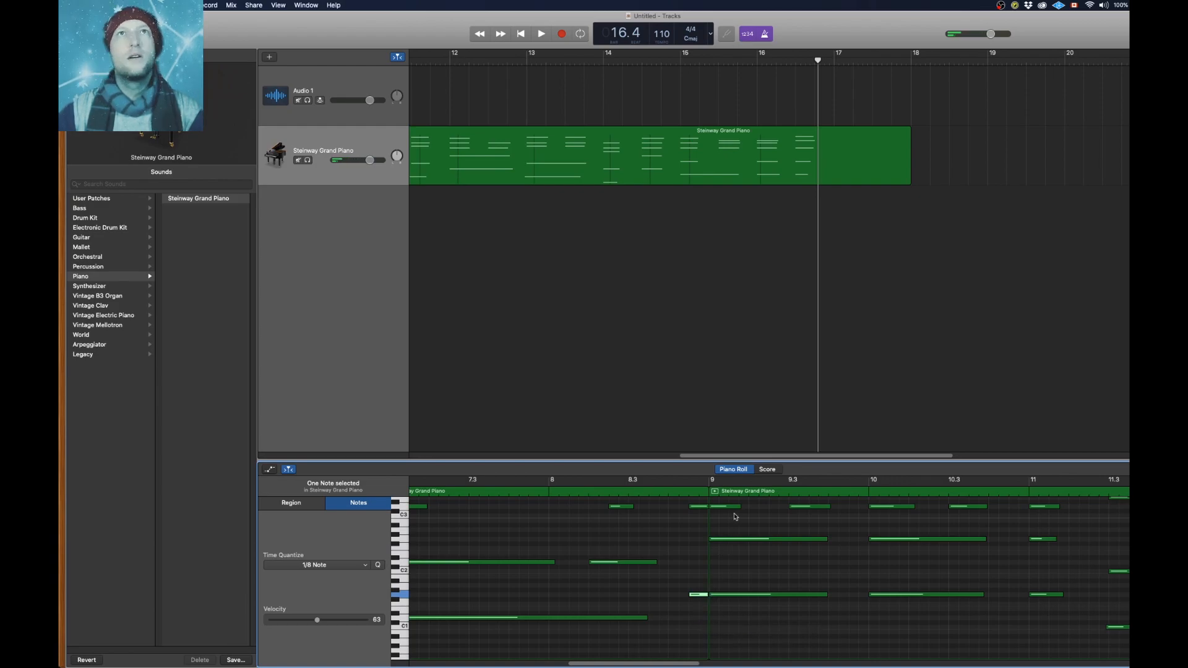
pyautogui.moveTo(738, 507); pyautogui.dragTo(708, 506)
pyautogui.scroll(5, 713, 548)
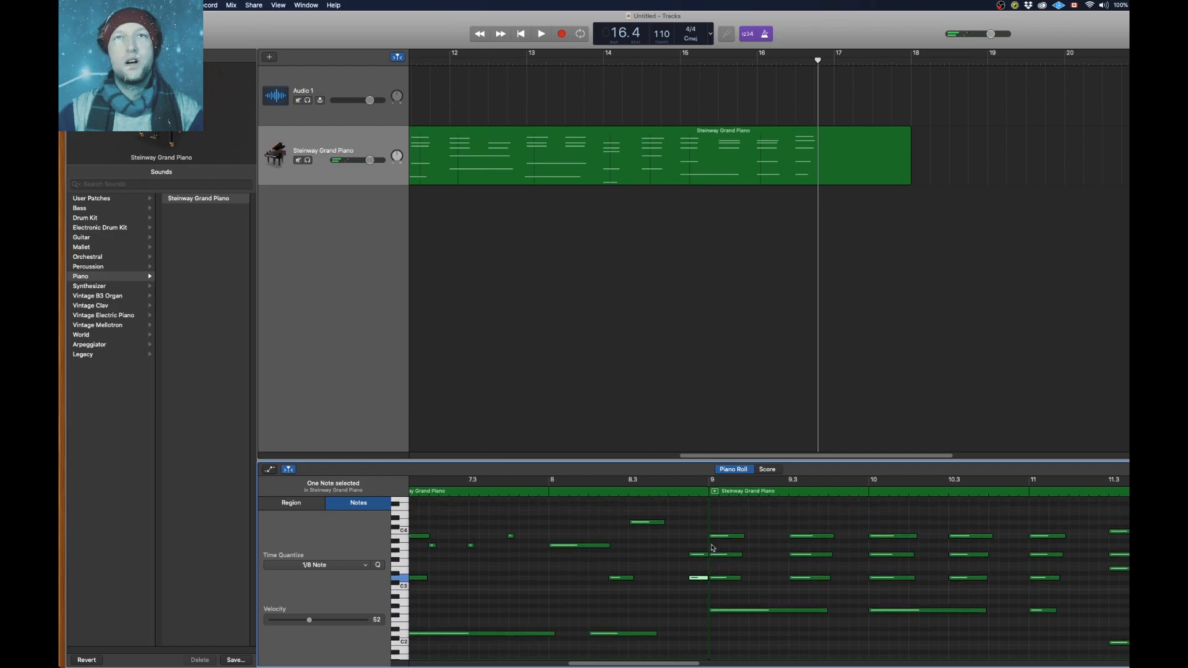
pyautogui.moveTo(721, 555); pyautogui.dragTo(695, 554)
# Play back the opening of the piano recording from the beginning of the song
pyautogui.hscroll(-10, 662, 564)
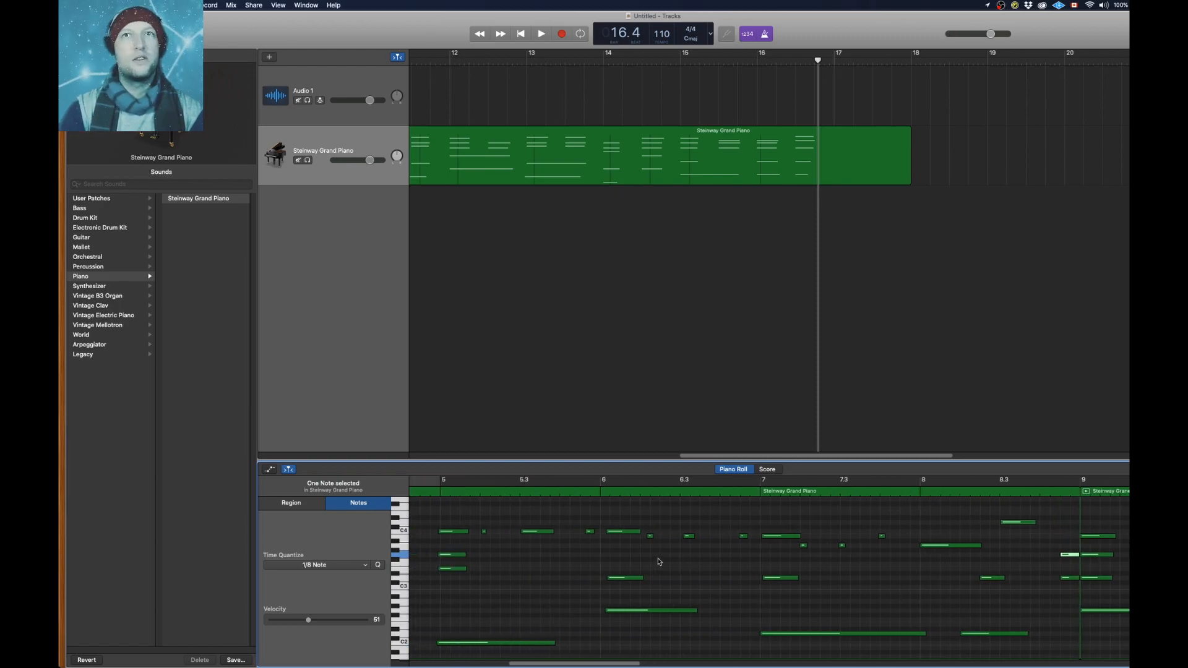
pyautogui.press('Return')
pyautogui.press('space')
pyautogui.press('space')
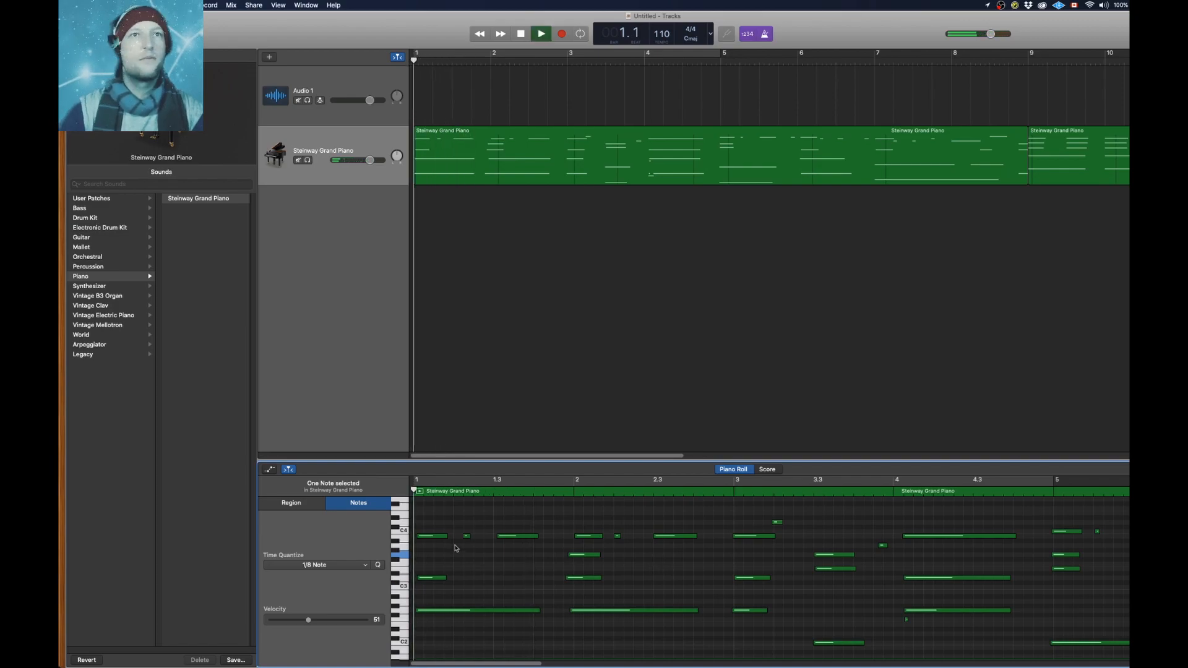
pyautogui.press('space')
pyautogui.press('space')
# Shift the opening chord, the short note after it and the note near 1.3 slightly earlier to tighten bar 1's timing
pyautogui.moveTo(467, 536); pyautogui.dragTo(459, 539)
pyautogui.moveTo(435, 619); pyautogui.dragTo(428, 542)
pyautogui.press('space')
pyautogui.moveTo(507, 544); pyautogui.dragTo(502, 545)
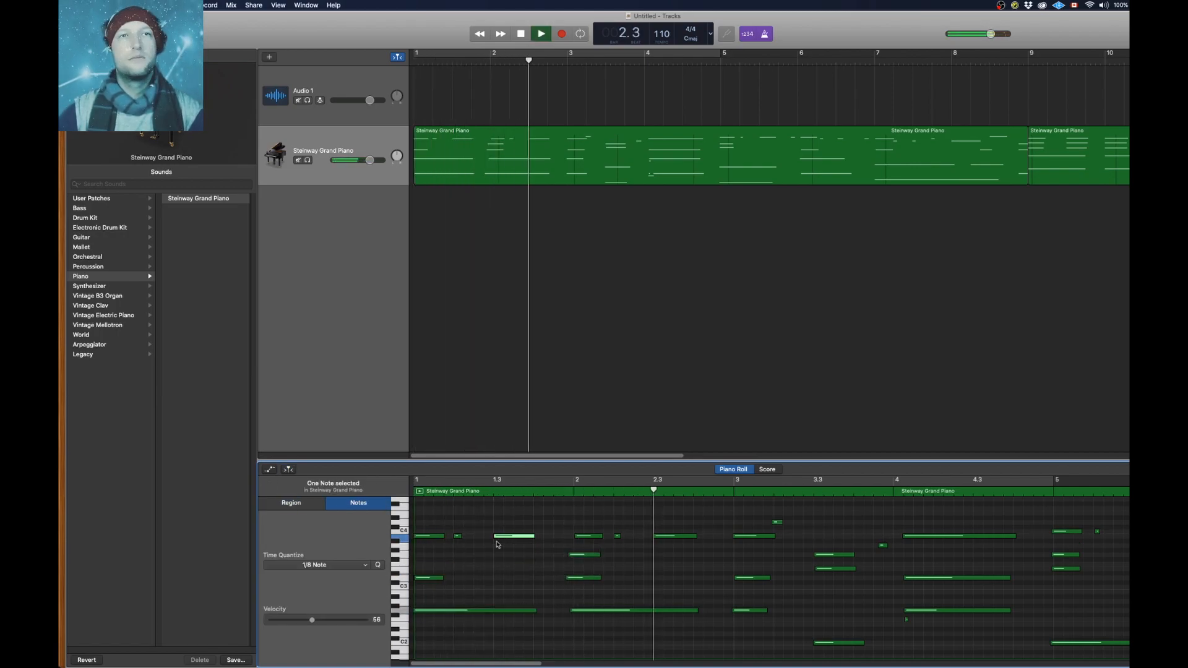
# Stop playback and move the late three-note chord at bar 4 earlier so it starts on bar 4
pyautogui.press('space')
pyautogui.moveTo(848, 632); pyautogui.dragTo(860, 543)
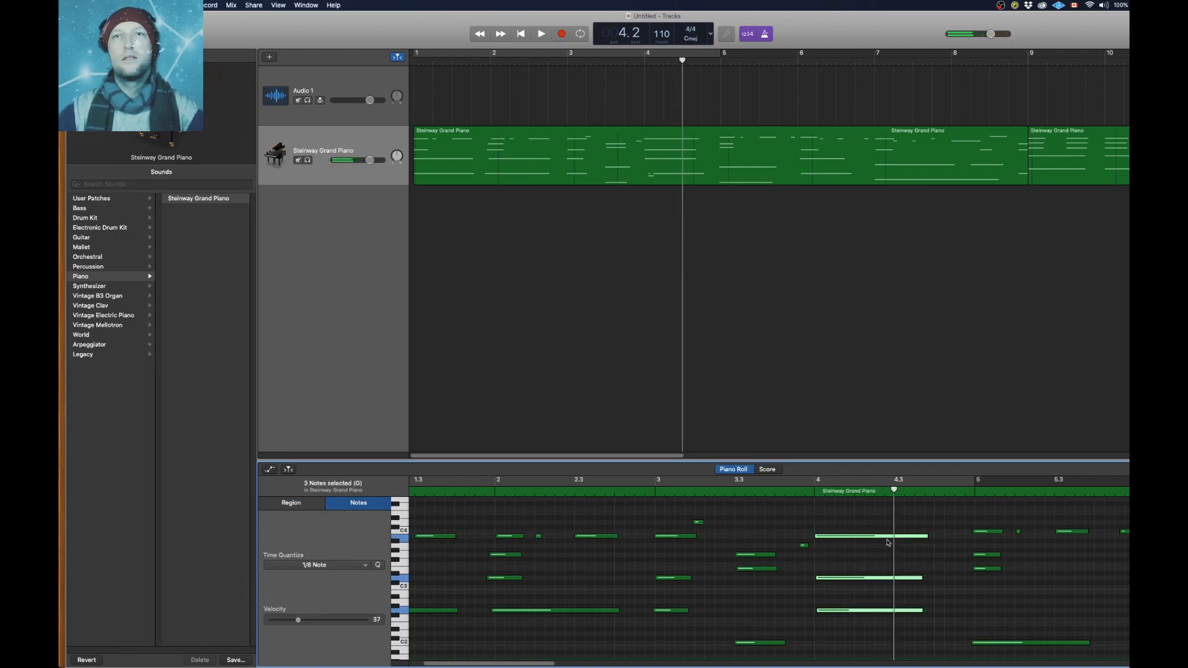
# Adjust the lower bass note of the bar 4 chord to line up with the chord's other notes
pyautogui.click(818, 496)
pyautogui.scroll(3, 774, 557)
pyautogui.hscroll(2, 773, 557)
pyautogui.click(726, 585)
pyautogui.moveTo(729, 585); pyautogui.dragTo(821, 586)
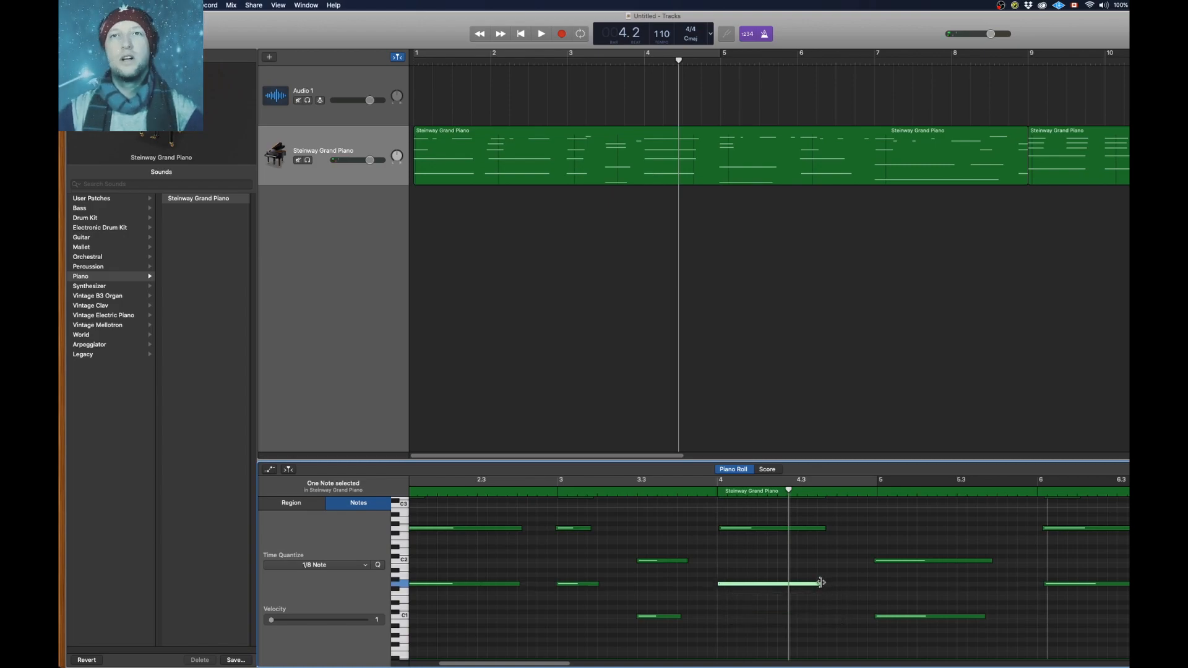
pyautogui.click(754, 498)
pyautogui.scroll(3, 907, 604)
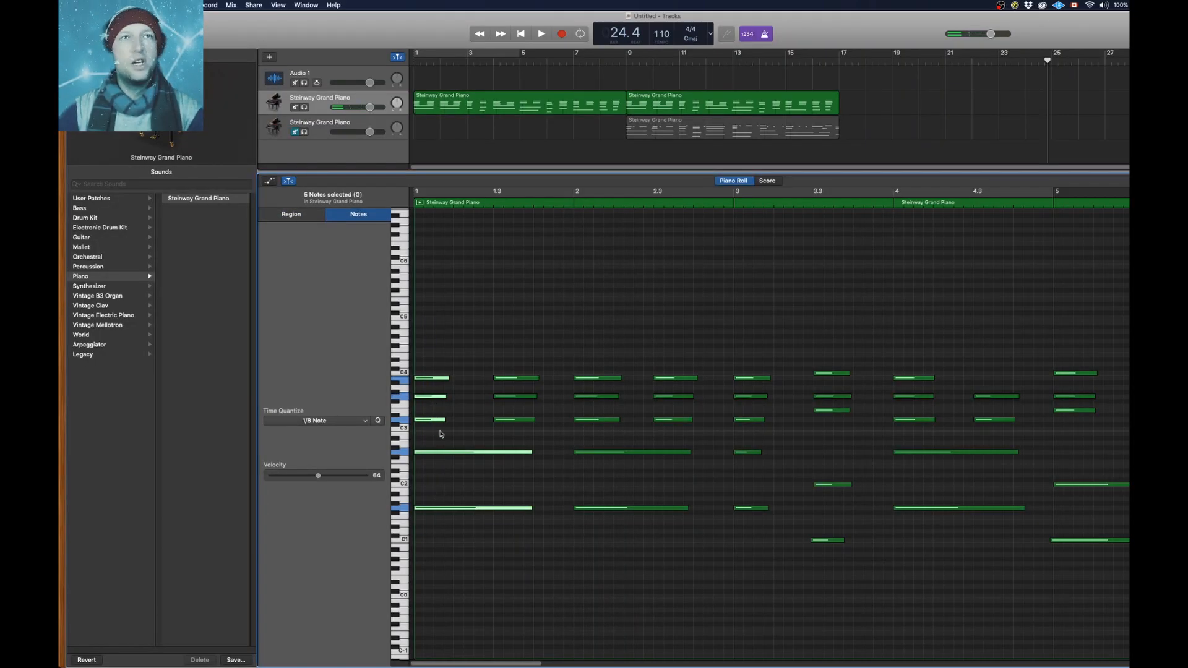
# Raise the opening chord's D3 note an octave to D4 and audition the chord's notes on the piano keys
pyautogui.scroll(10, 437, 436)
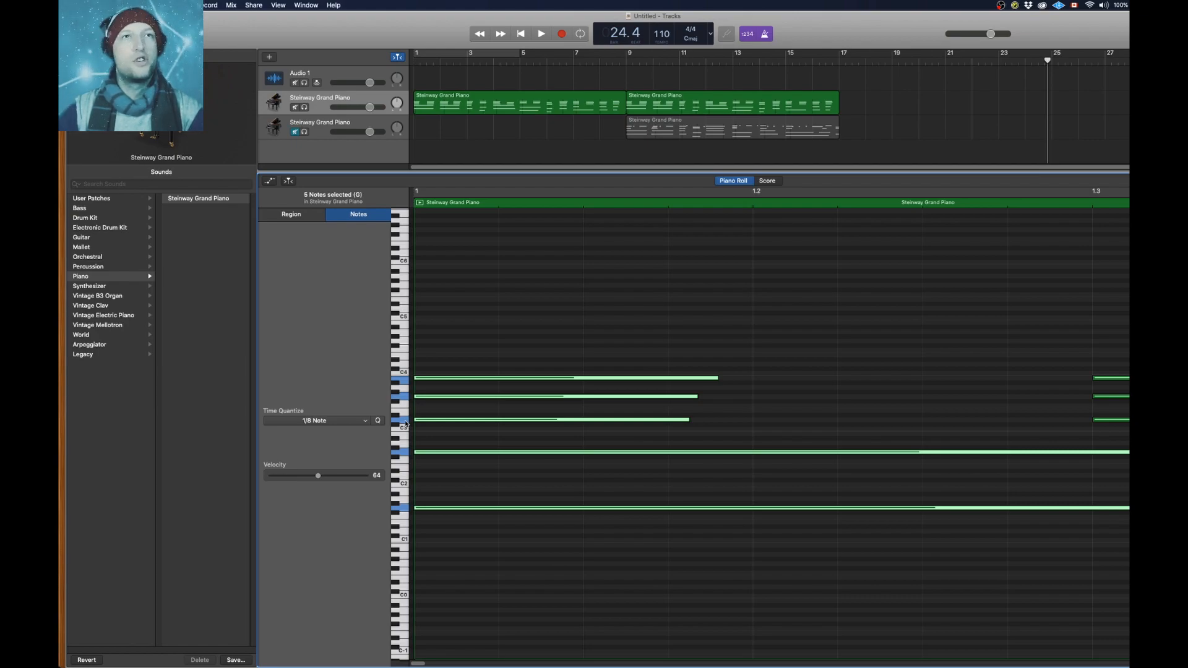
pyautogui.click(451, 430)
pyautogui.click(431, 420)
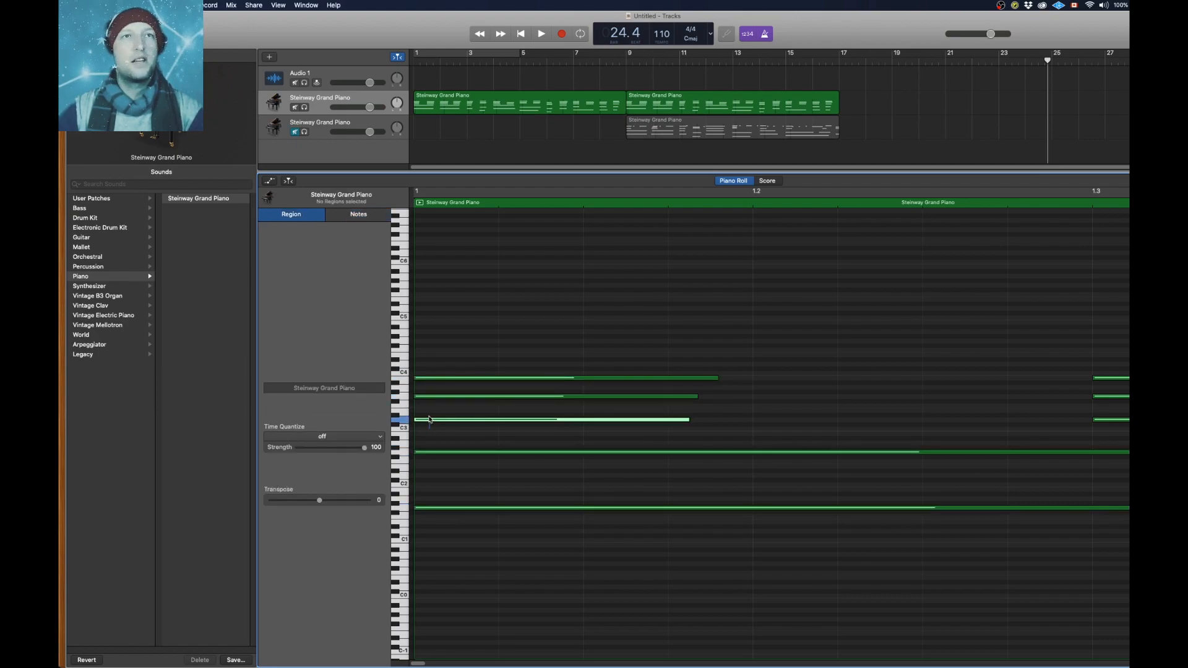
pyautogui.moveTo(433, 423); pyautogui.dragTo(432, 368)
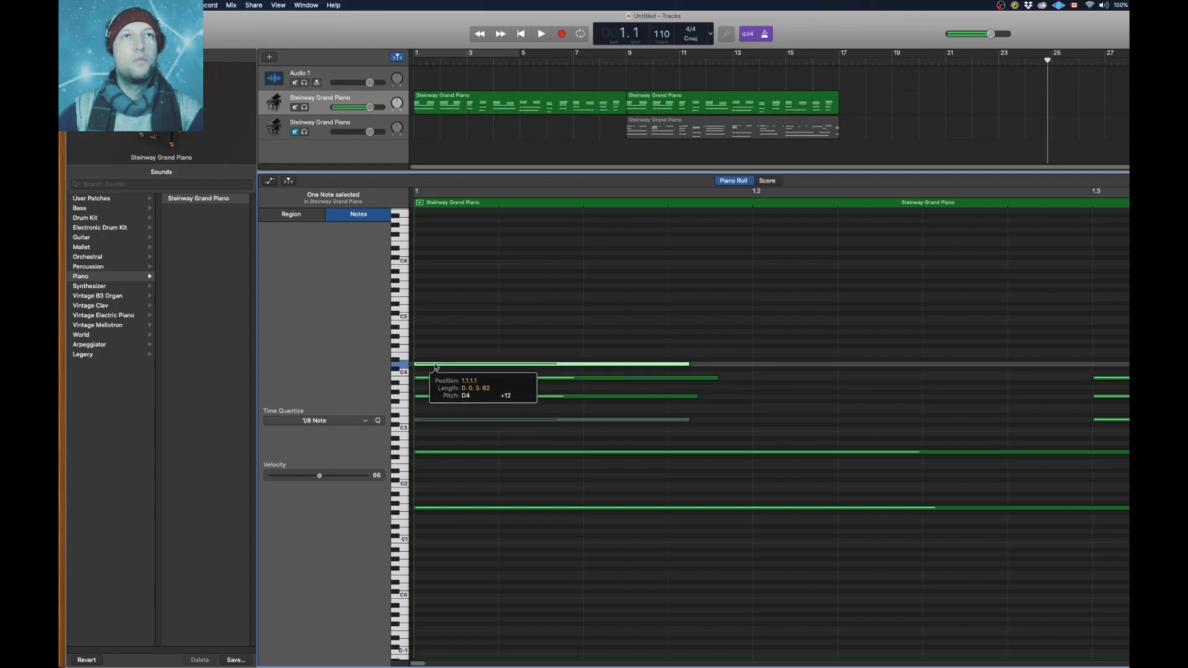
pyautogui.press('super+Right')
pyautogui.click(429, 398)
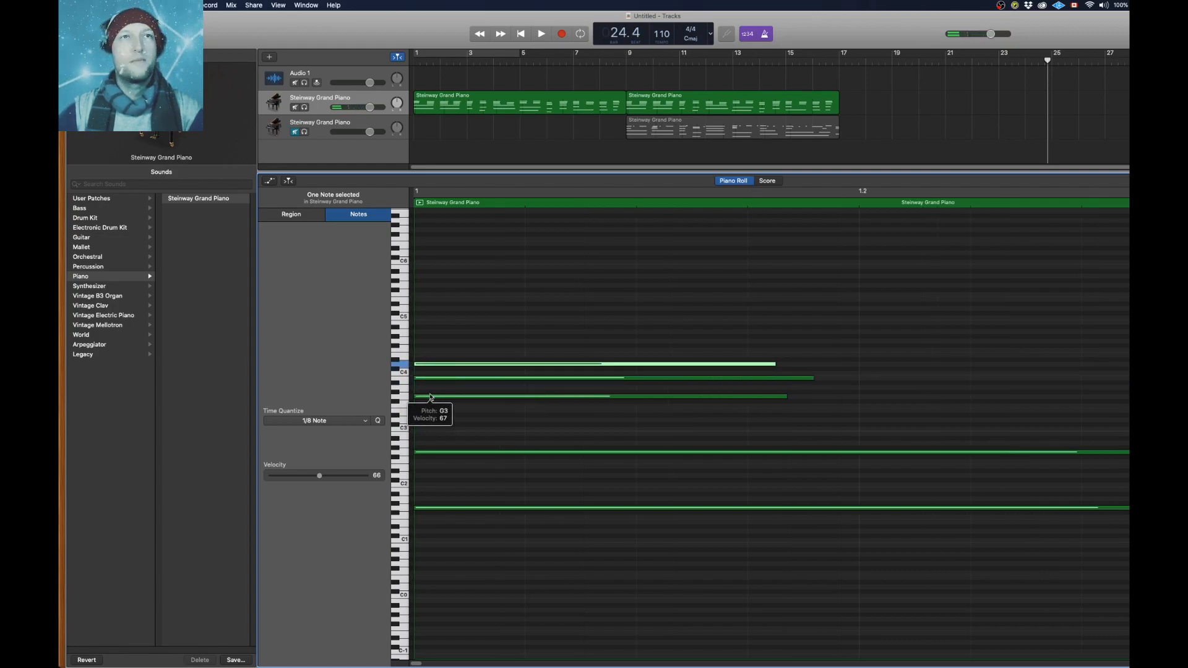
pyautogui.click(403, 378)
pyautogui.click(404, 366)
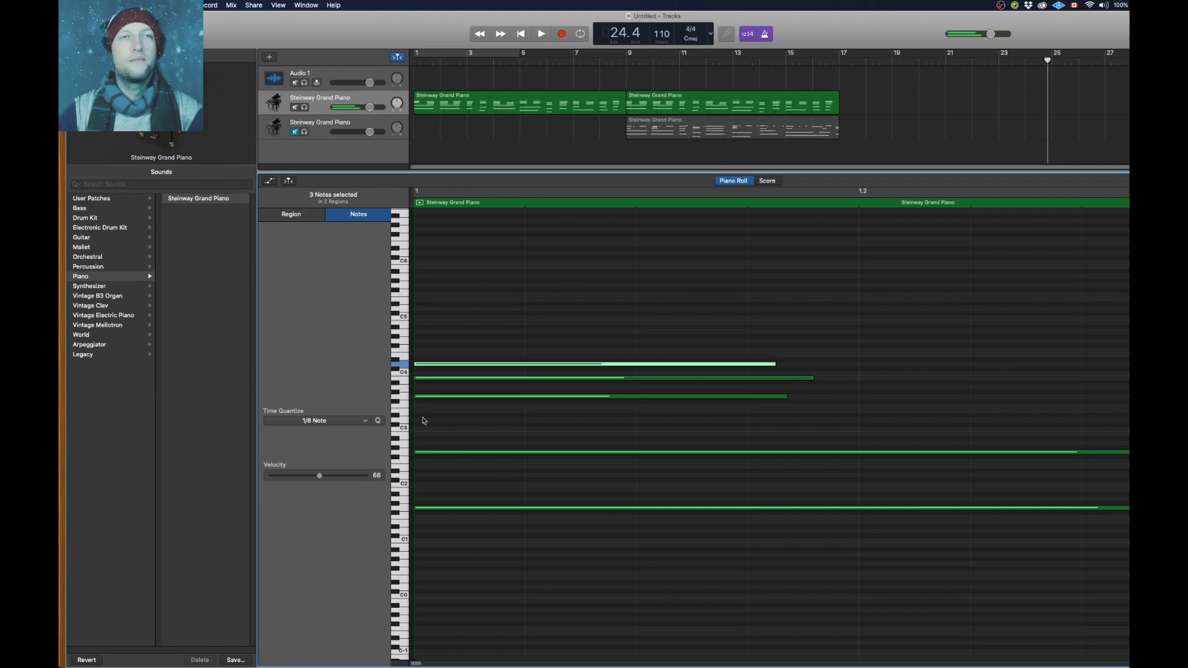
# Move the opening chord's D4 note back down an octave to D3 and play back the first beats
pyautogui.click(450, 365)
pyautogui.moveTo(449, 365); pyautogui.dragTo(450, 421)
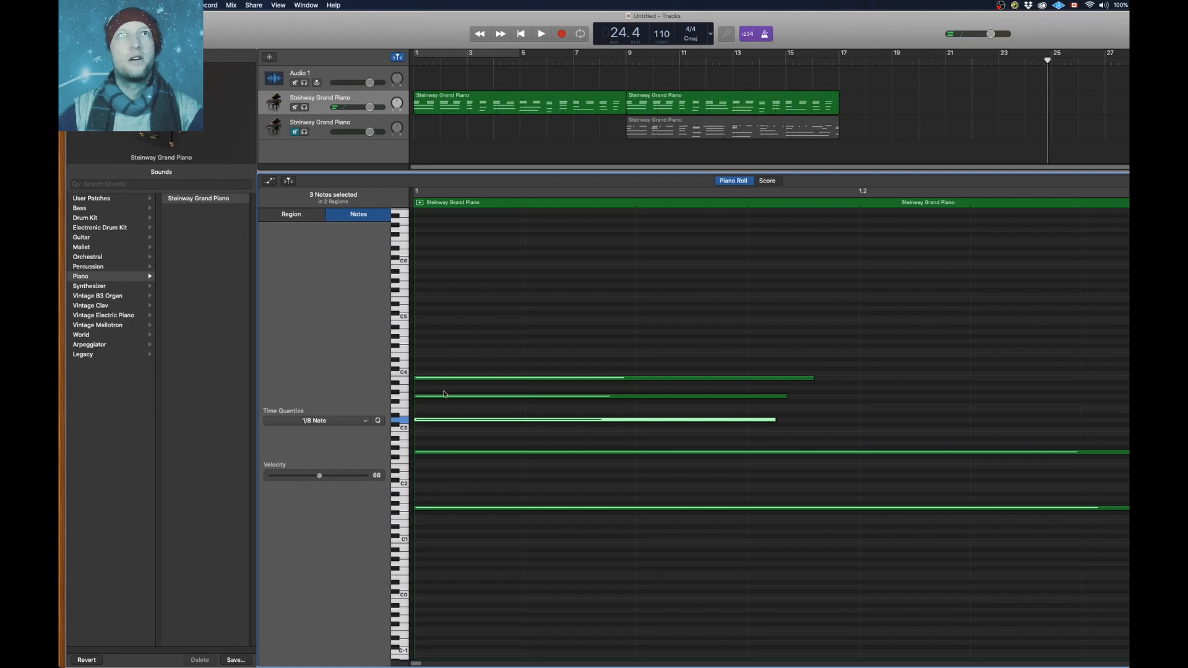
pyautogui.press('space')
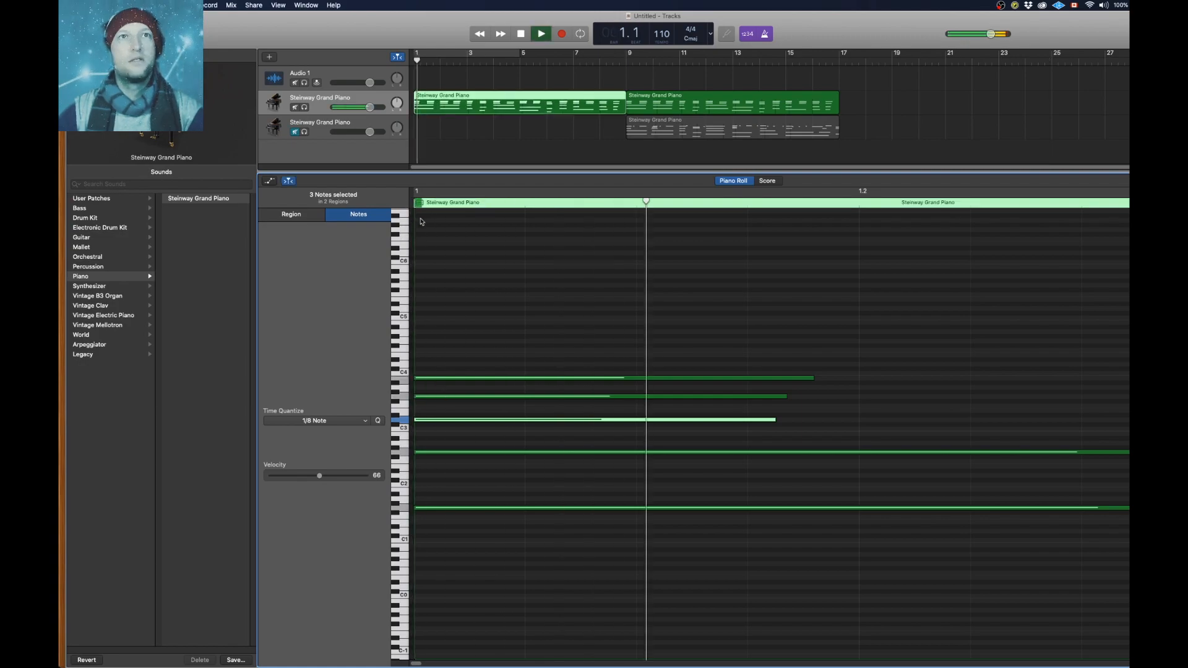
pyautogui.press('space')
pyautogui.scroll(-10, 650, 337)
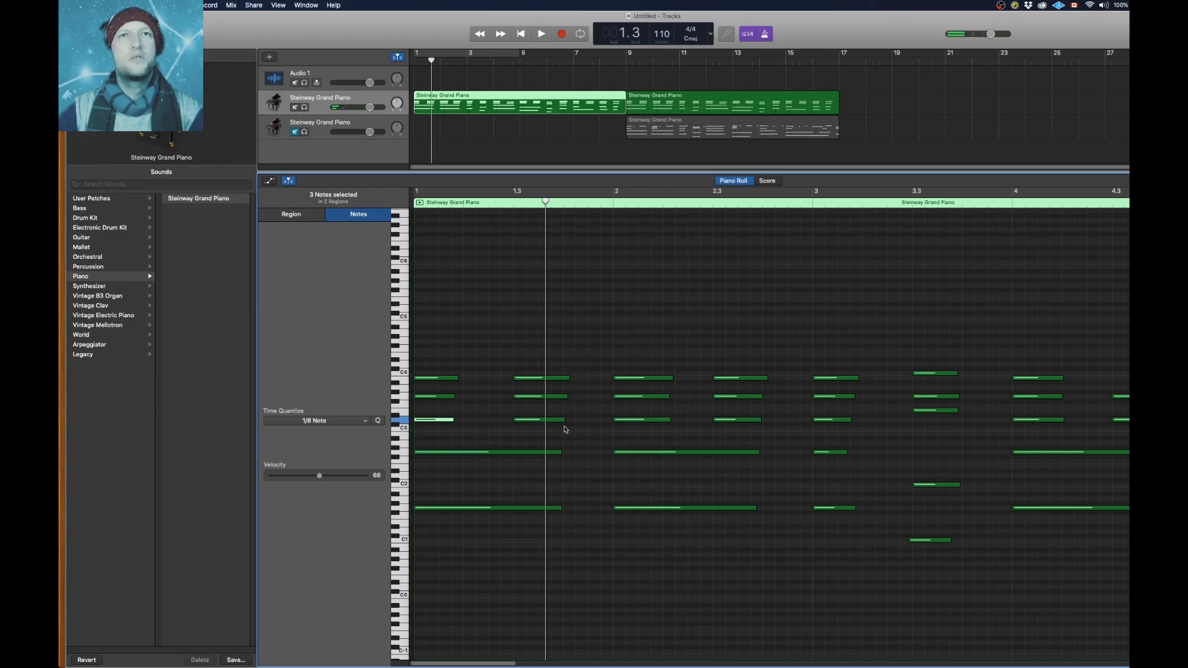
# Duplicate the three upper notes of the opening chord at 1.2 and play back the song from the beginning
pyautogui.press('Return')
pyautogui.press('space')
pyautogui.moveTo(430, 358); pyautogui.dragTo(483, 380)
pyautogui.click(417, 202)
pyautogui.press('space')
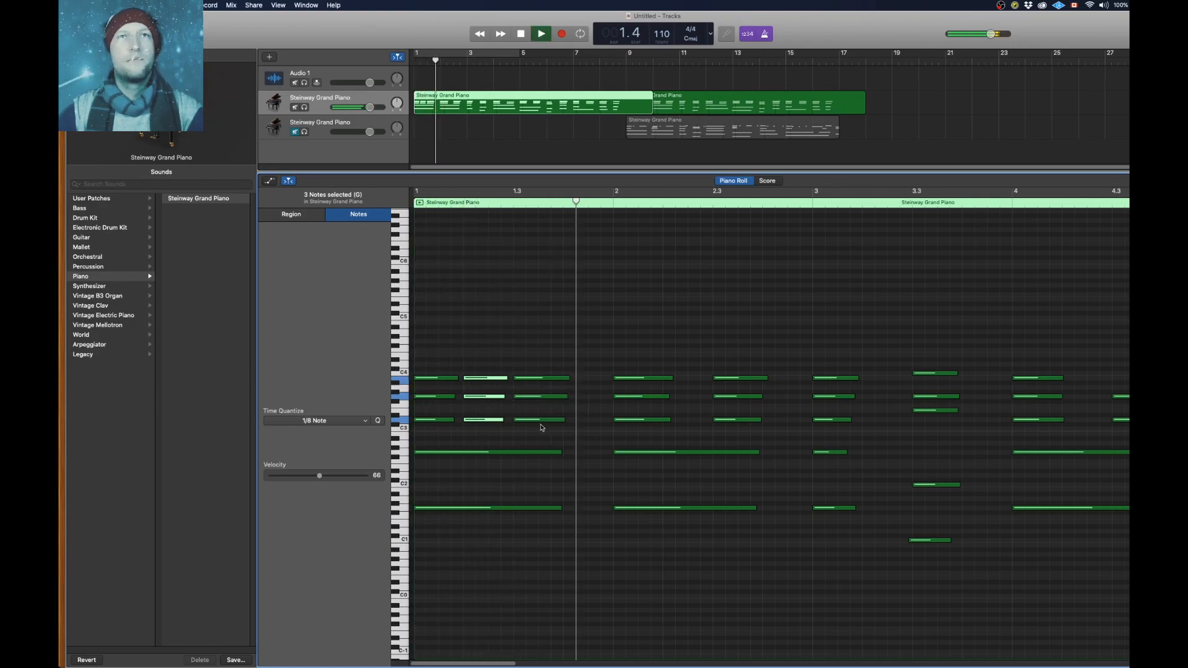
pyautogui.press('space')
# Duplicate the three upper notes of the bar 2 chord at 2.2 and play back from there into bar 4
pyautogui.moveTo(644, 356); pyautogui.dragTo(685, 424)
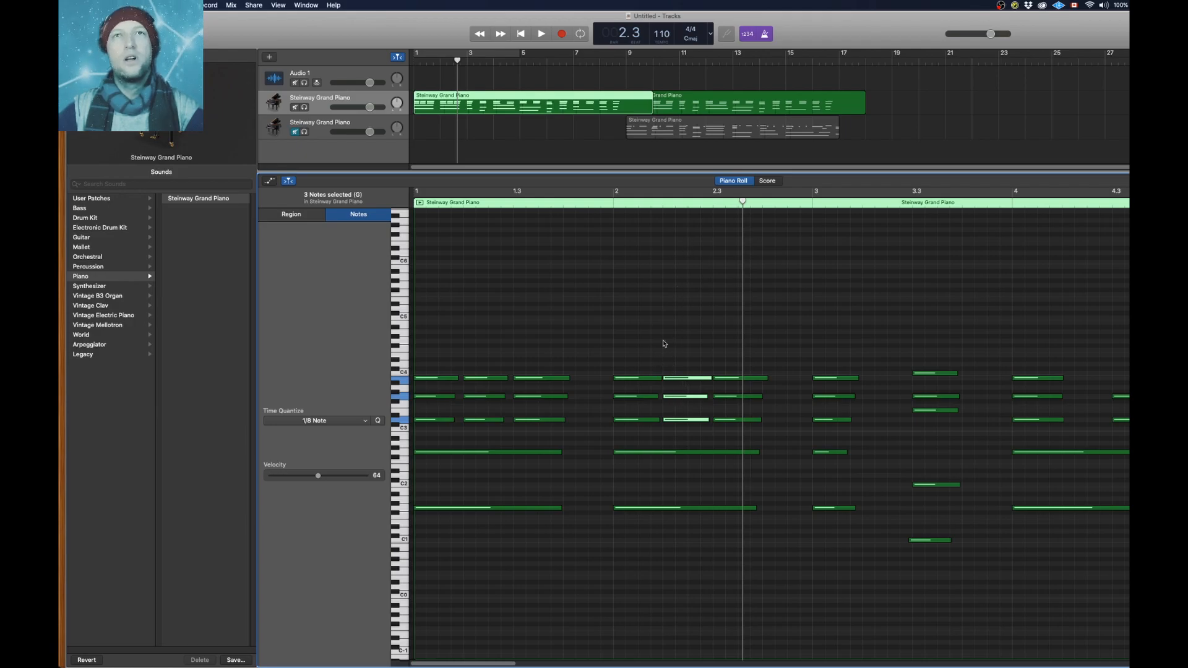
pyautogui.click(663, 202)
pyautogui.moveTo(662, 202)
pyautogui.mouseDown()
pyautogui.moveTo(673, 202)
pyautogui.moveTo(662, 202)
pyautogui.mouseUp()
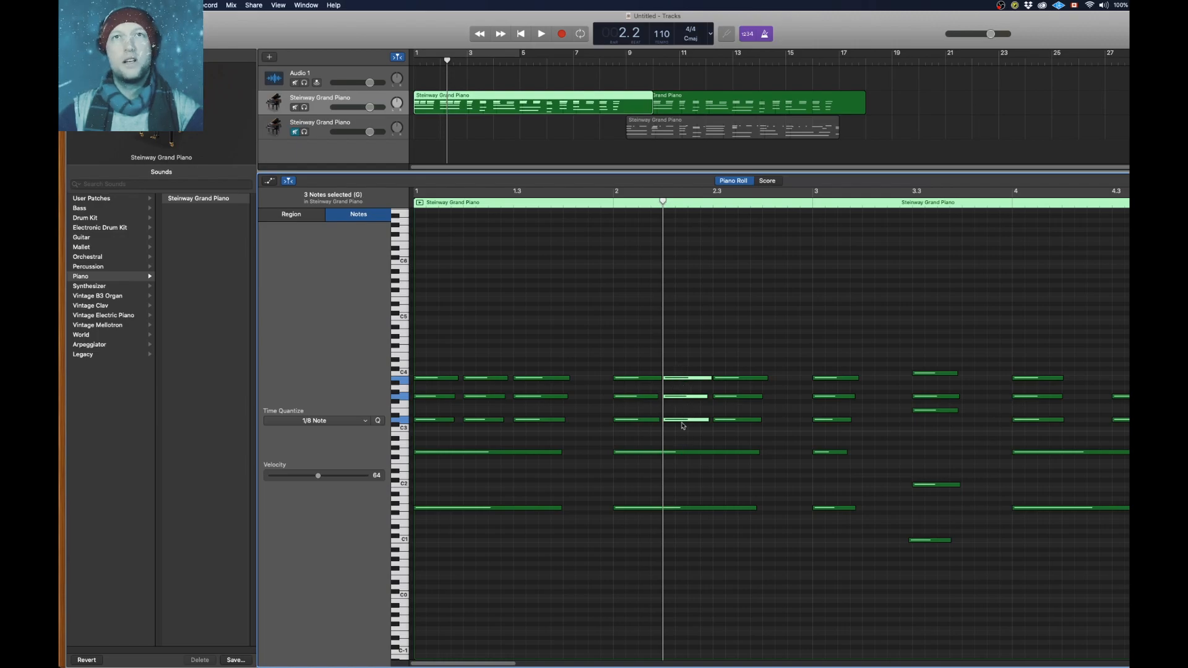
pyautogui.press('space')
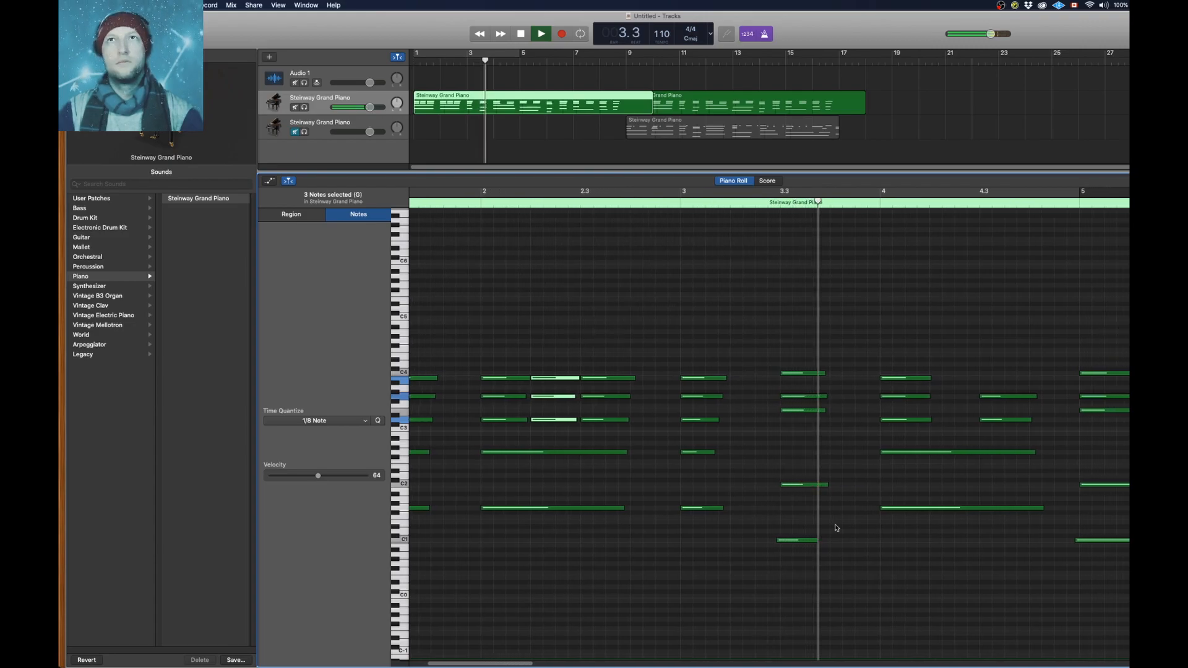
pyautogui.press('space')
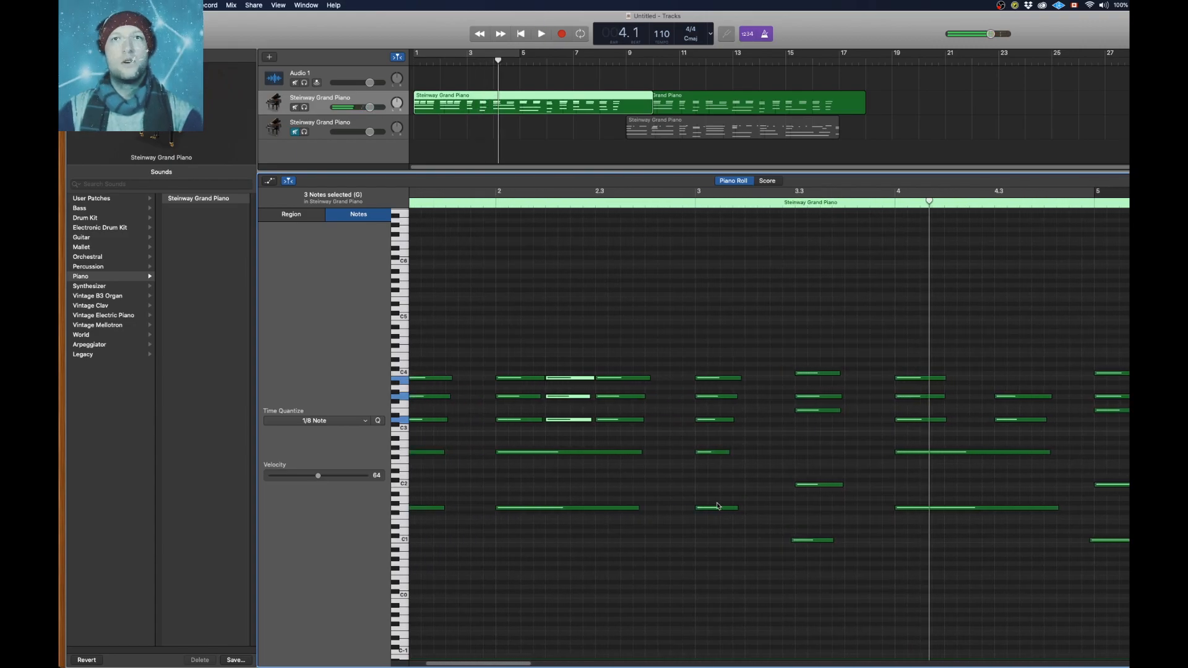
# Examine the five-note chord at 3.3 by selecting the whole chord, its two bass notes and its three upper notes
pyautogui.moveTo(799, 568); pyautogui.dragTo(445, 388)
pyautogui.press('super+Left')
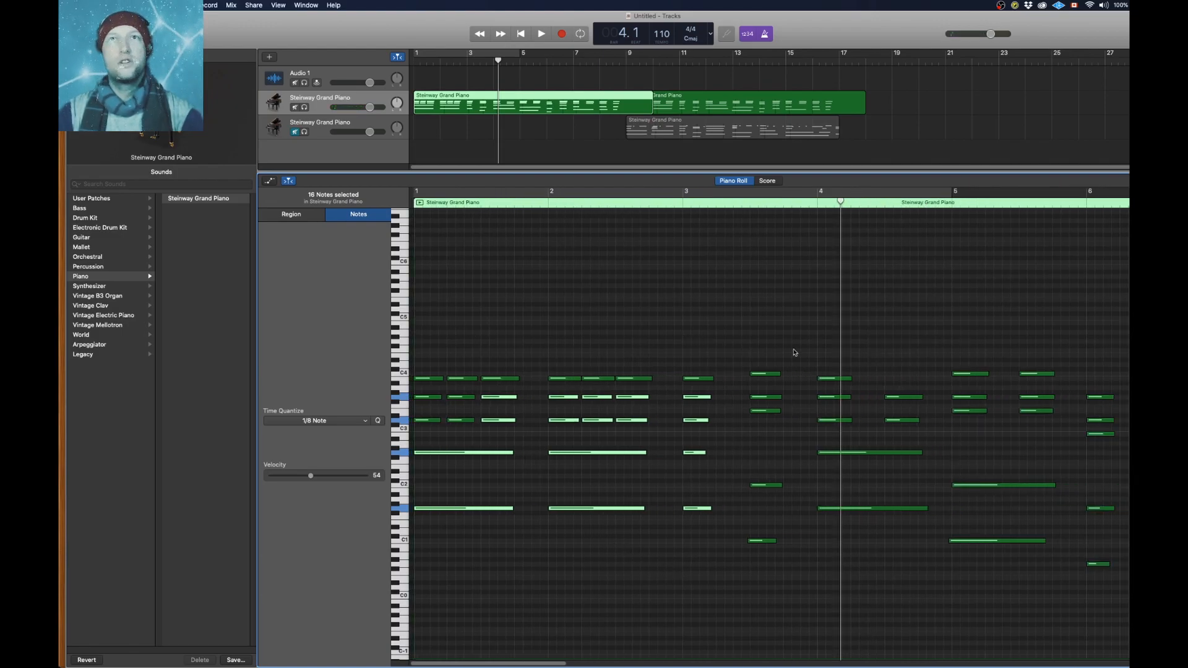
pyautogui.click(752, 348)
pyautogui.click(750, 204)
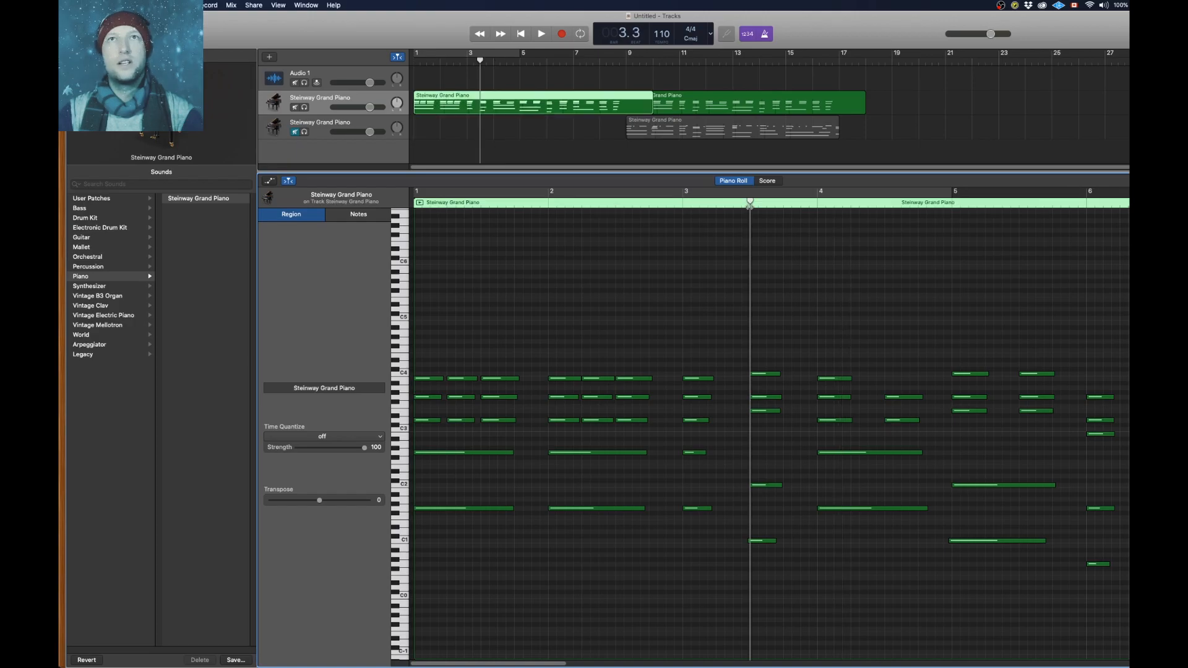
pyautogui.moveTo(779, 591); pyautogui.dragTo(755, 323)
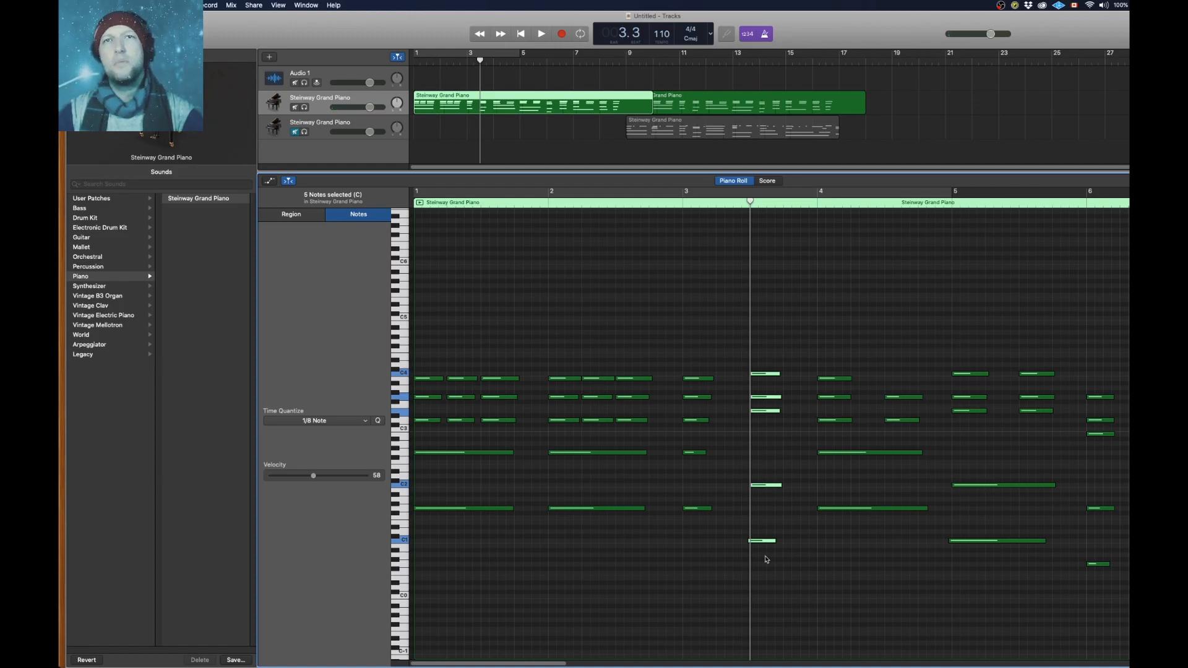
pyautogui.moveTo(766, 575); pyautogui.dragTo(767, 467)
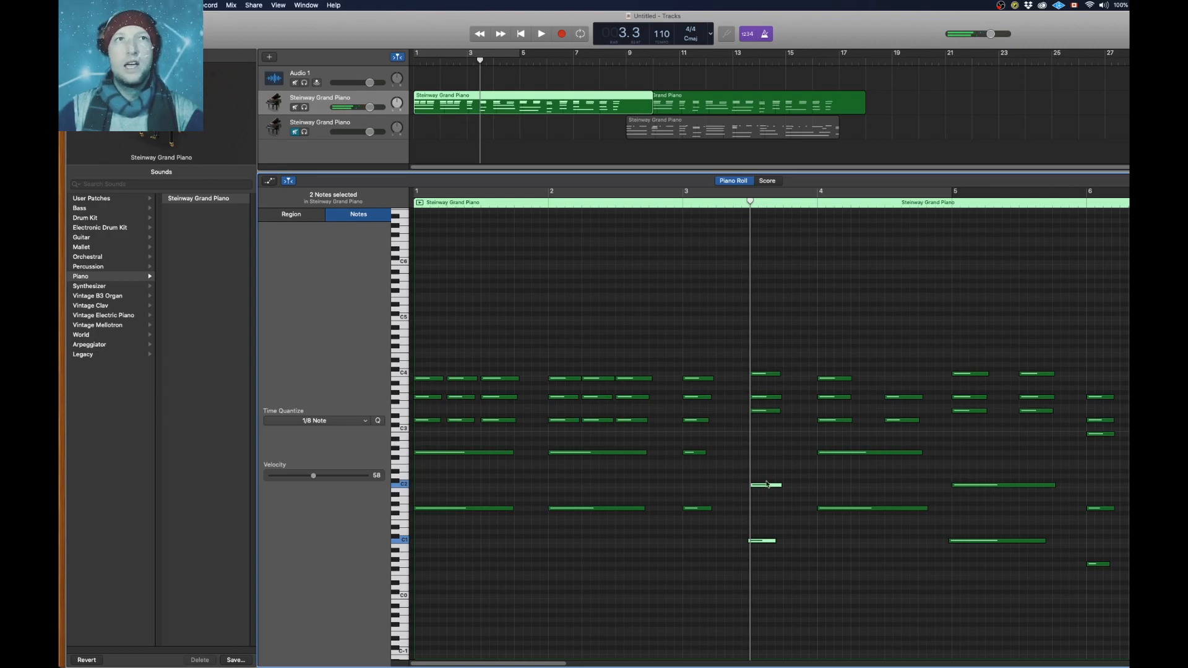
pyautogui.moveTo(767, 434); pyautogui.dragTo(763, 323)
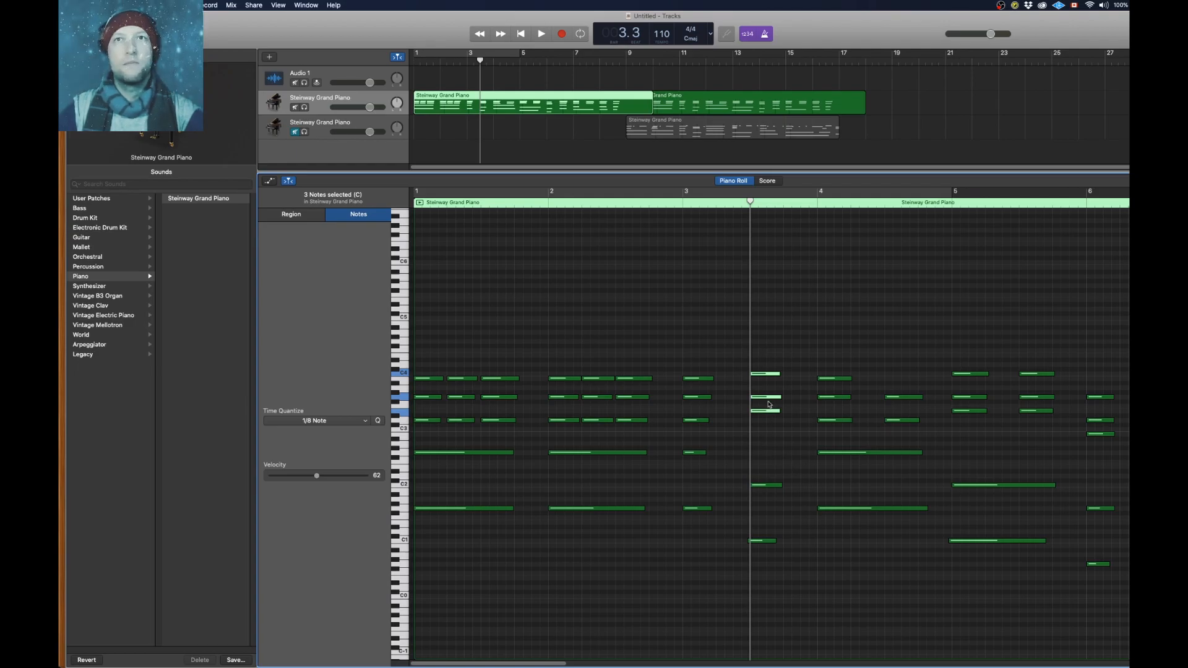
# Lower the top note of the chord at 3.3 an octave to C3 and audition that key
pyautogui.click(766, 375)
pyautogui.moveTo(766, 375); pyautogui.dragTo(775, 427)
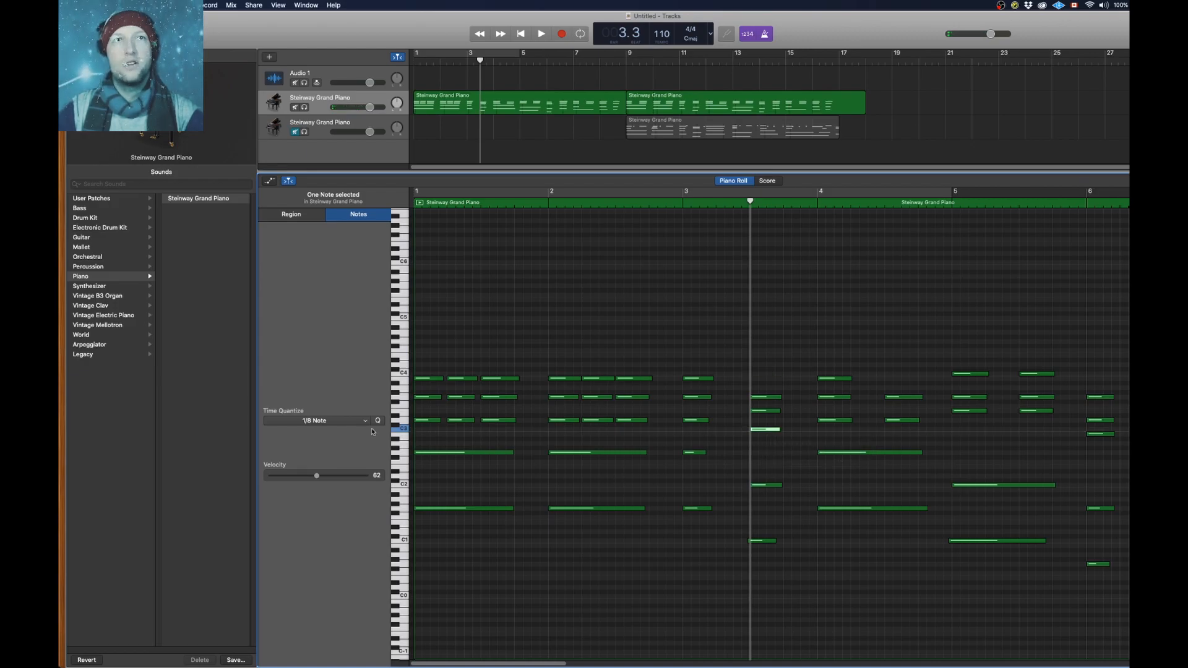
pyautogui.click(404, 430)
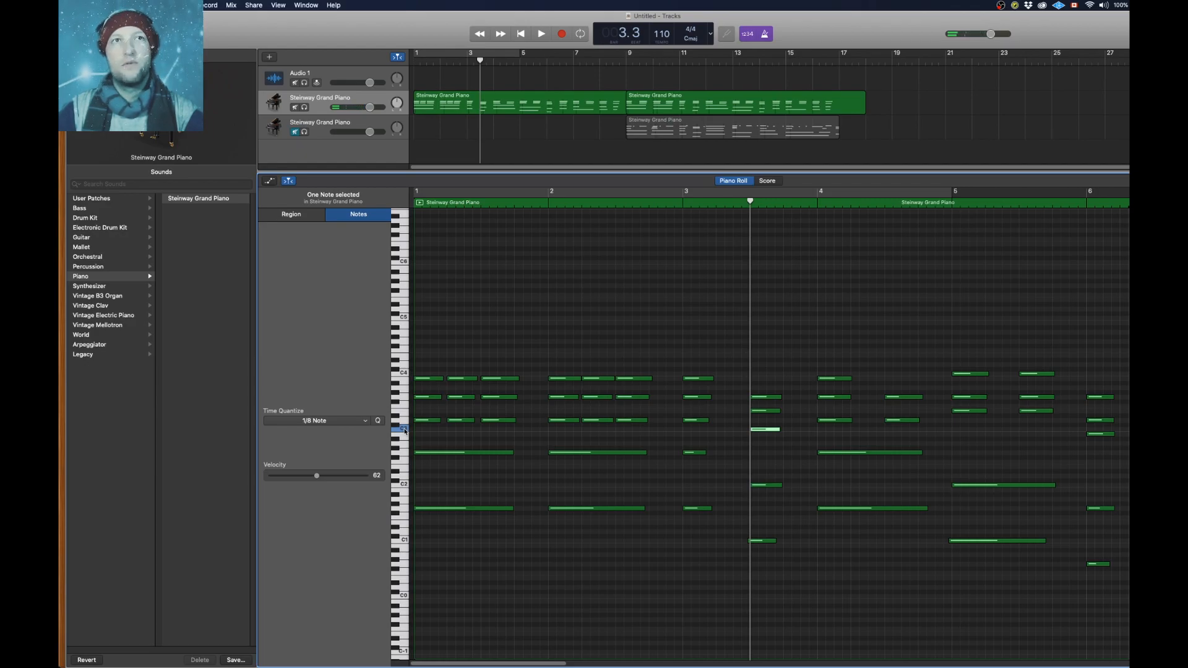
# Audition the E3 and G3 keys and return the lowered note of the 3.3 chord to C4
pyautogui.click(395, 429)
pyautogui.click(399, 421)
pyautogui.click(401, 418)
pyautogui.click(404, 416)
pyautogui.click(404, 416)
pyautogui.click(404, 416)
pyautogui.click(405, 417)
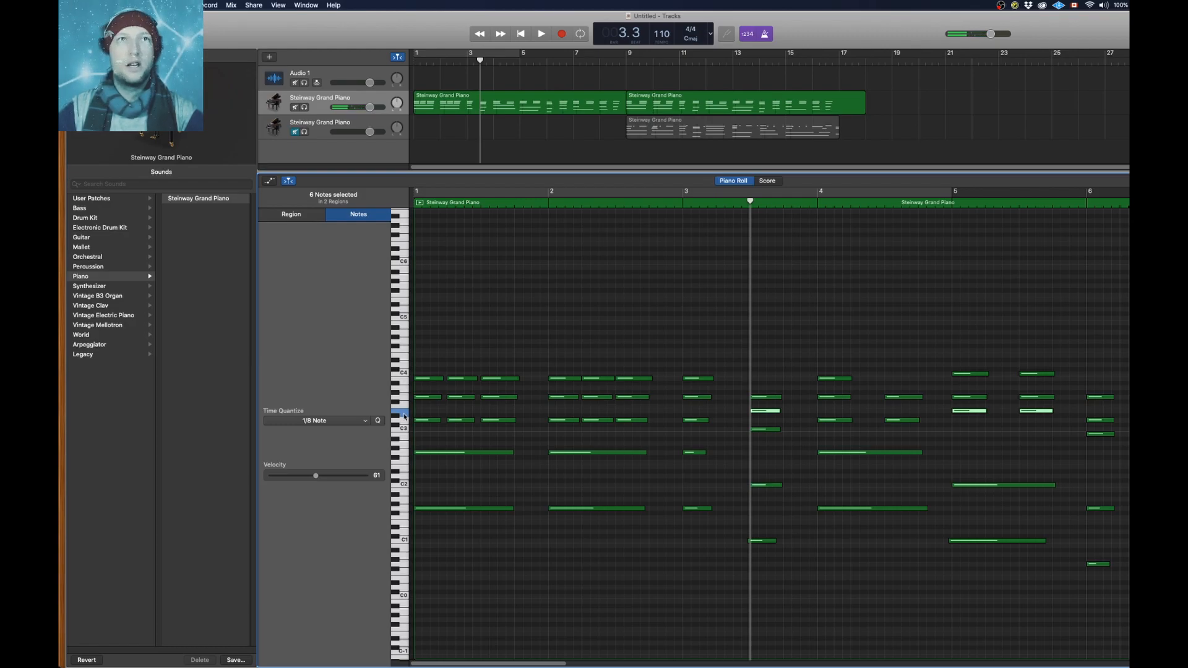
pyautogui.click(405, 410)
pyautogui.click(405, 400)
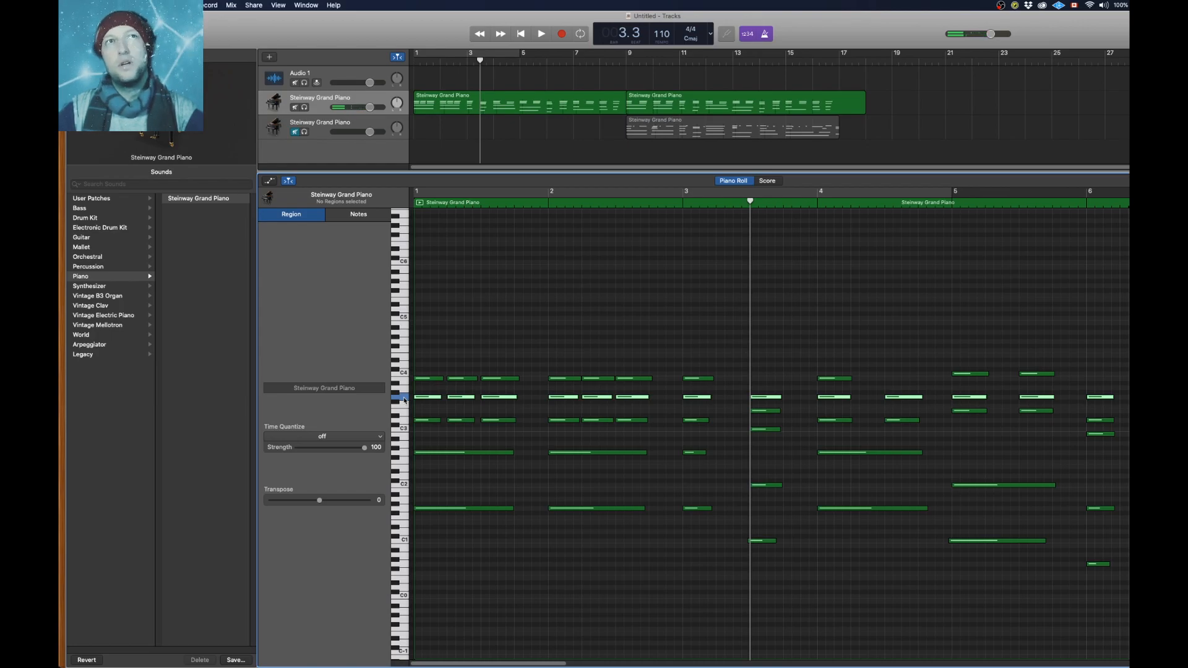
pyautogui.click(405, 400)
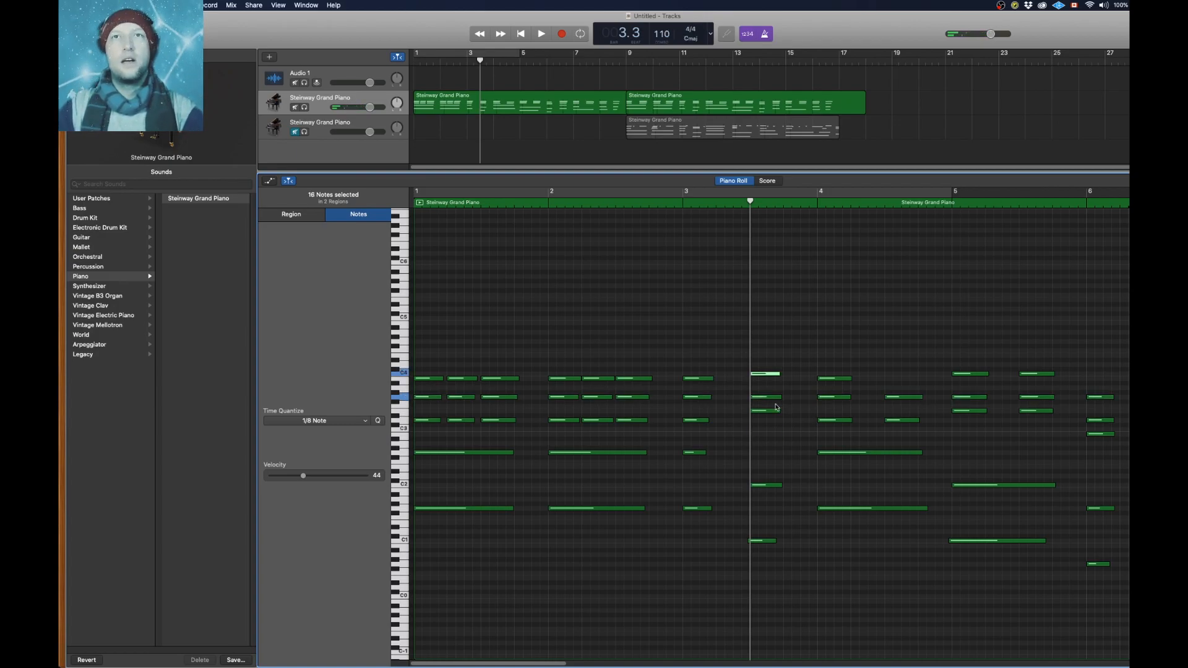
pyautogui.moveTo(763, 370)
pyautogui.mouseDown()
pyautogui.moveTo(766, 430)
pyautogui.moveTo(767, 377)
pyautogui.mouseUp()
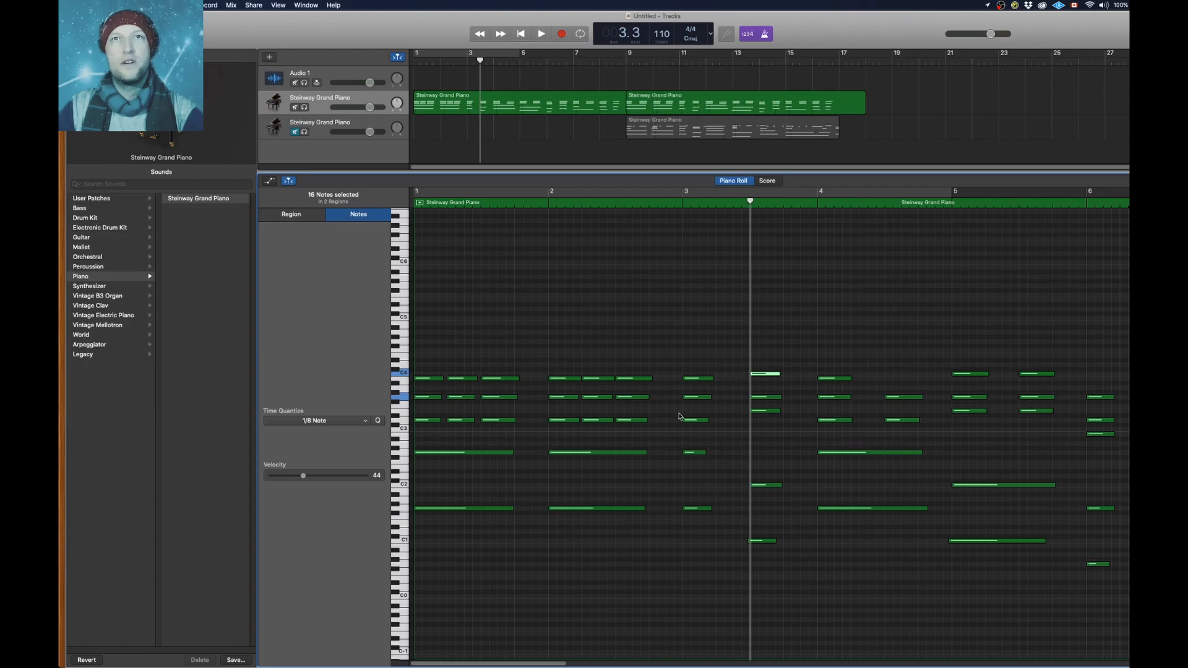
# Play back the piano part from the start of bar 4 into bar 5
pyautogui.click(822, 205)
pyautogui.press('space')
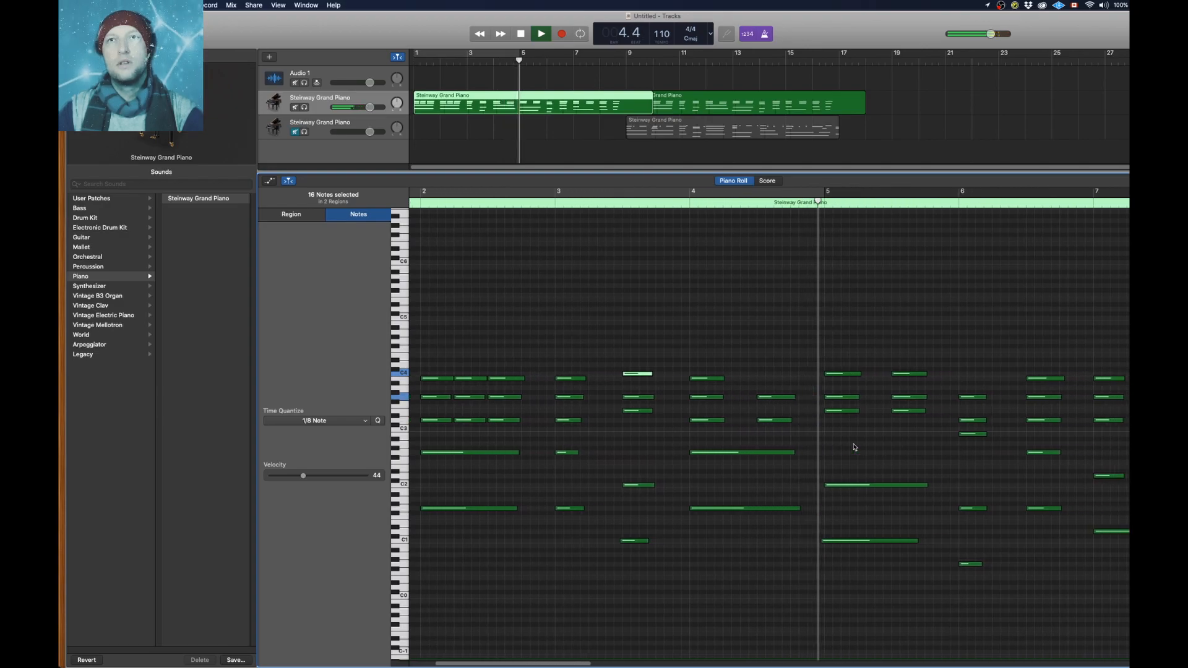
pyautogui.press('space')
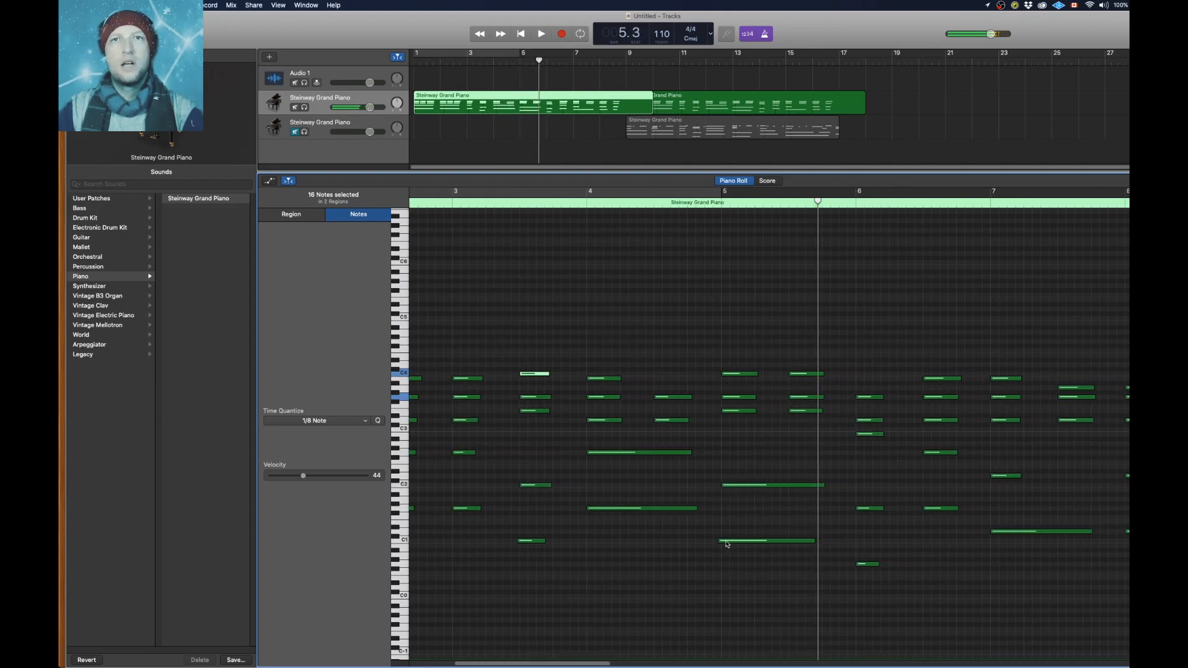
# Compare the bar 5 chords with the chord at 3.3 by selecting each group, and play back from bar 5
pyautogui.click(721, 204)
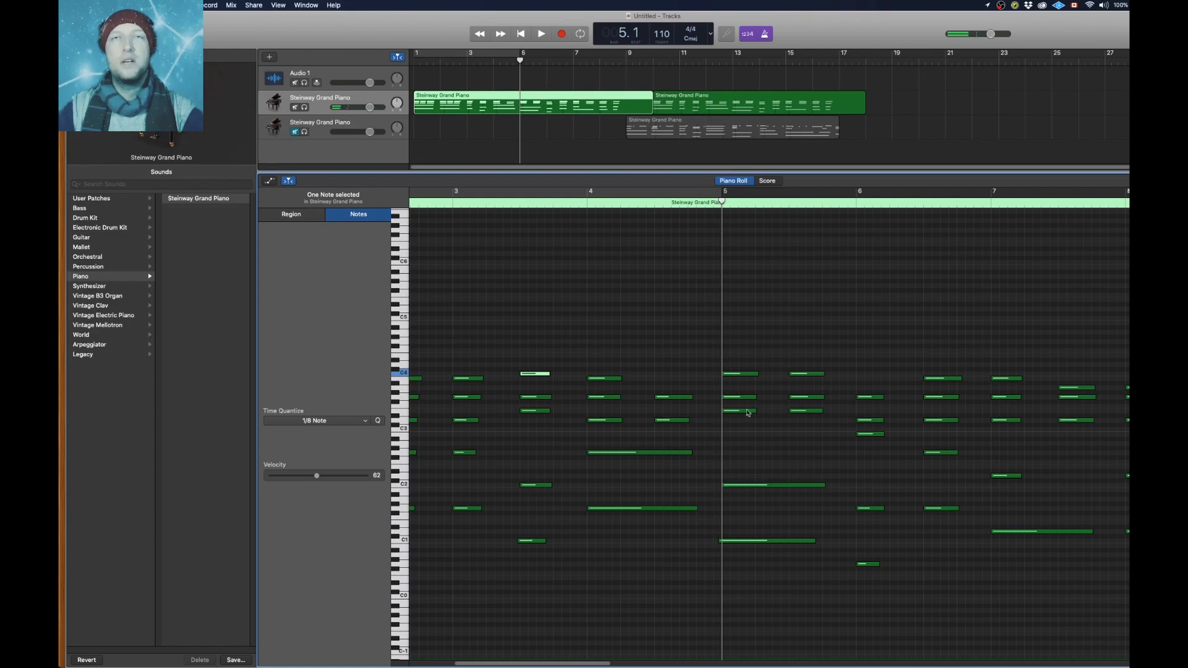
pyautogui.moveTo(739, 325); pyautogui.dragTo(823, 593)
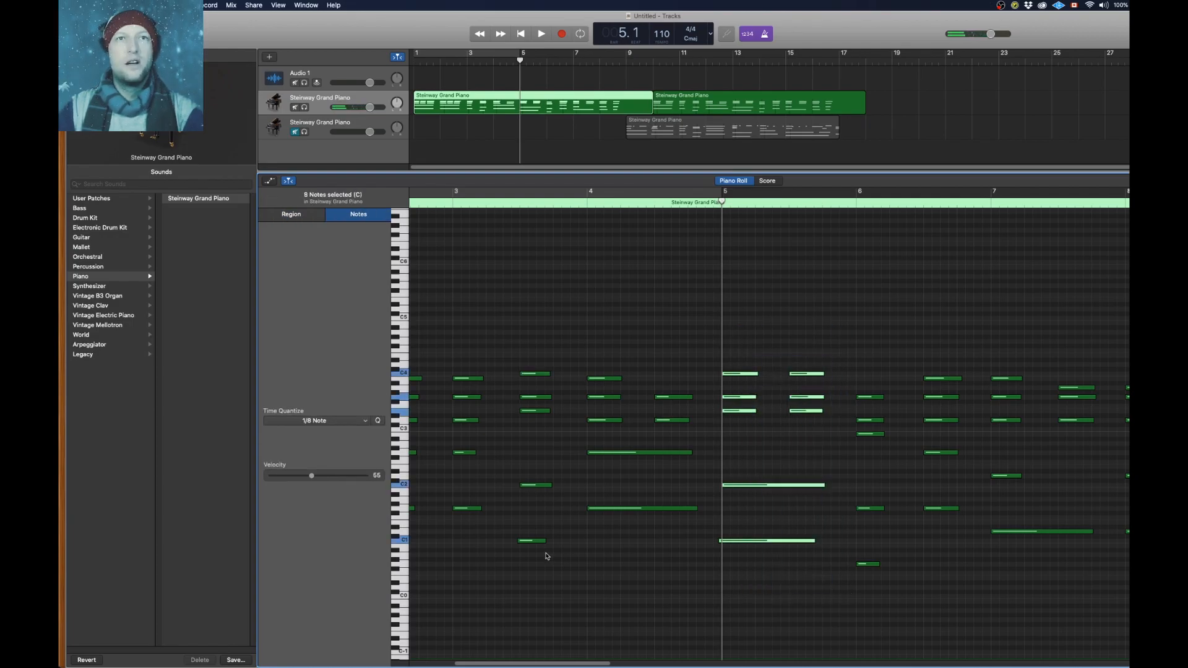
pyautogui.moveTo(535, 567); pyautogui.dragTo(527, 358)
pyautogui.moveTo(533, 559); pyautogui.dragTo(528, 354)
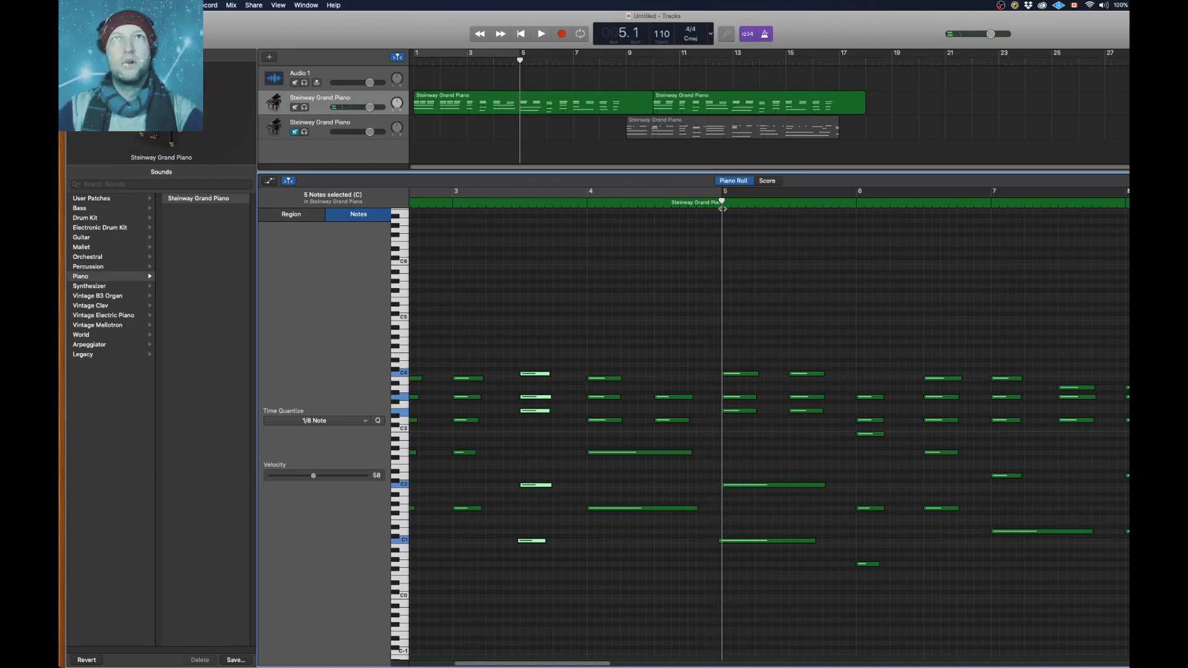
pyautogui.press('space')
pyautogui.press('space')
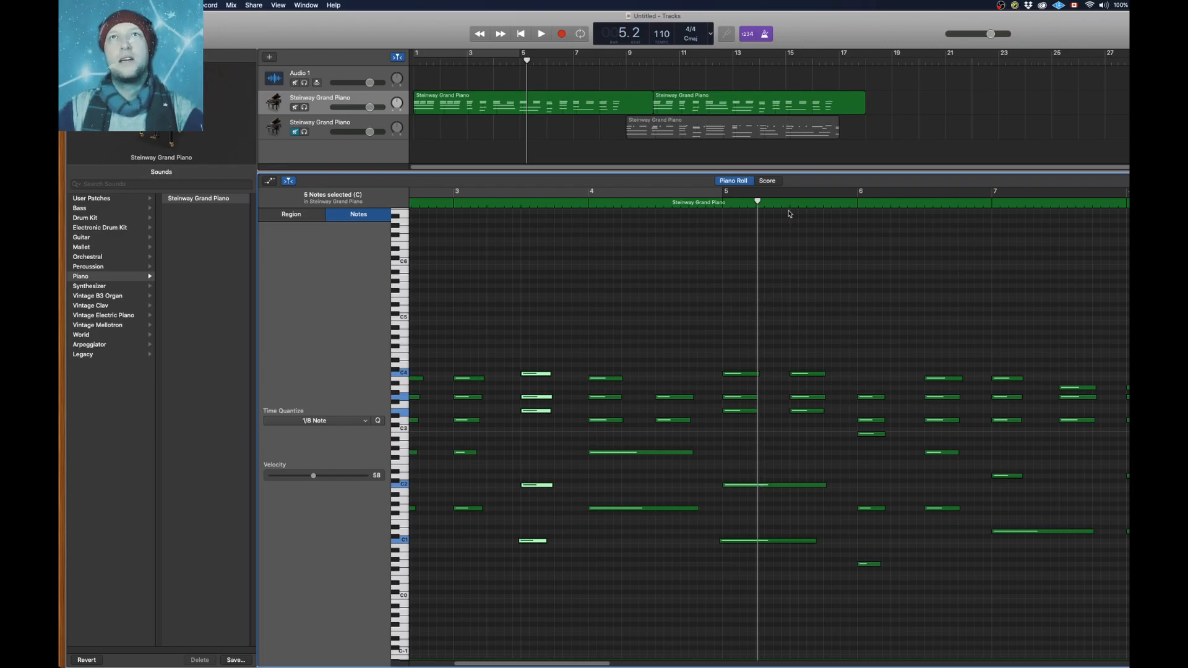
# Shorten the long C1 and C2 bass notes at bar 5 and duplicate both at 5.3
pyautogui.click(791, 204)
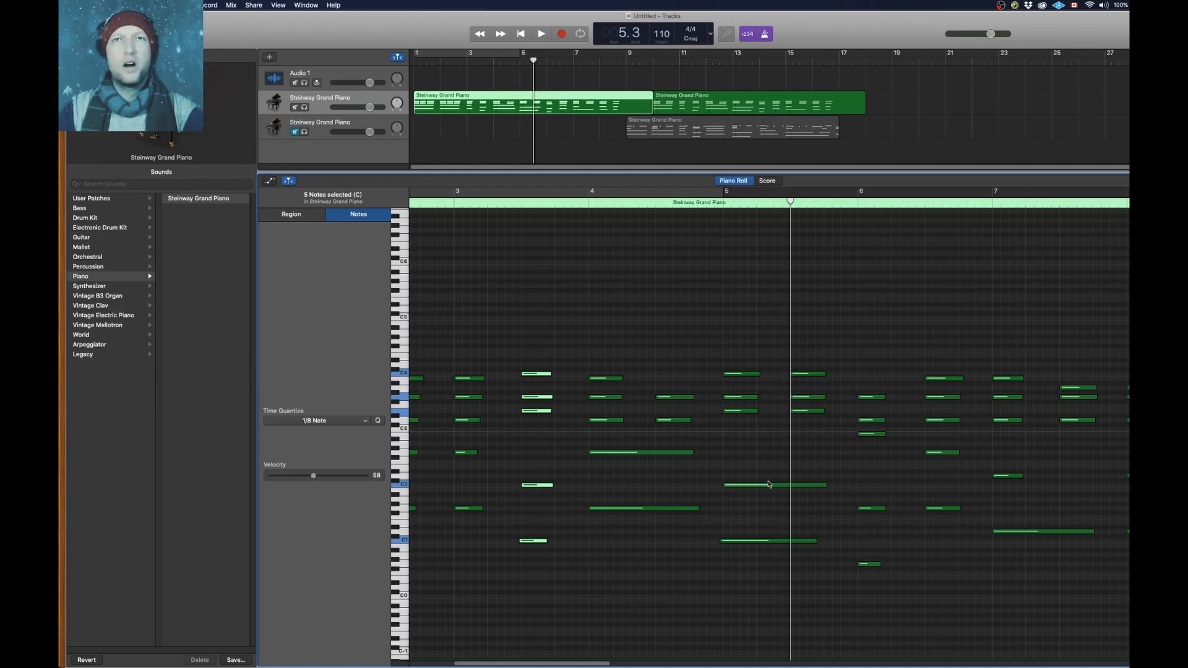
pyautogui.click(765, 487)
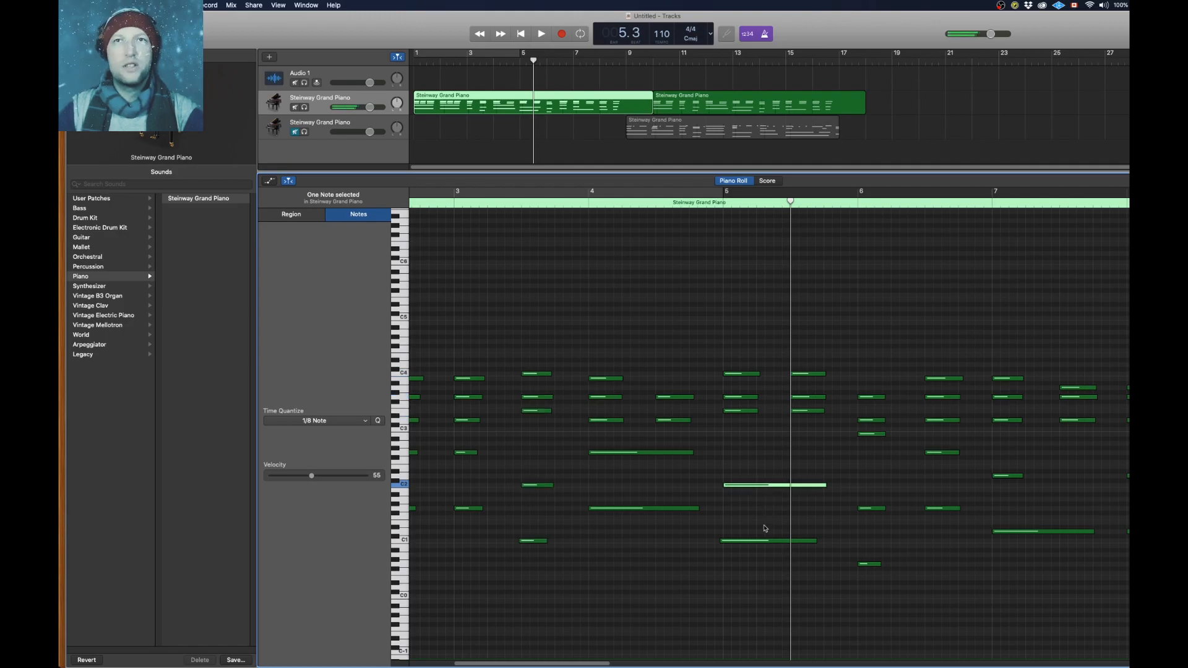
pyautogui.click(769, 541)
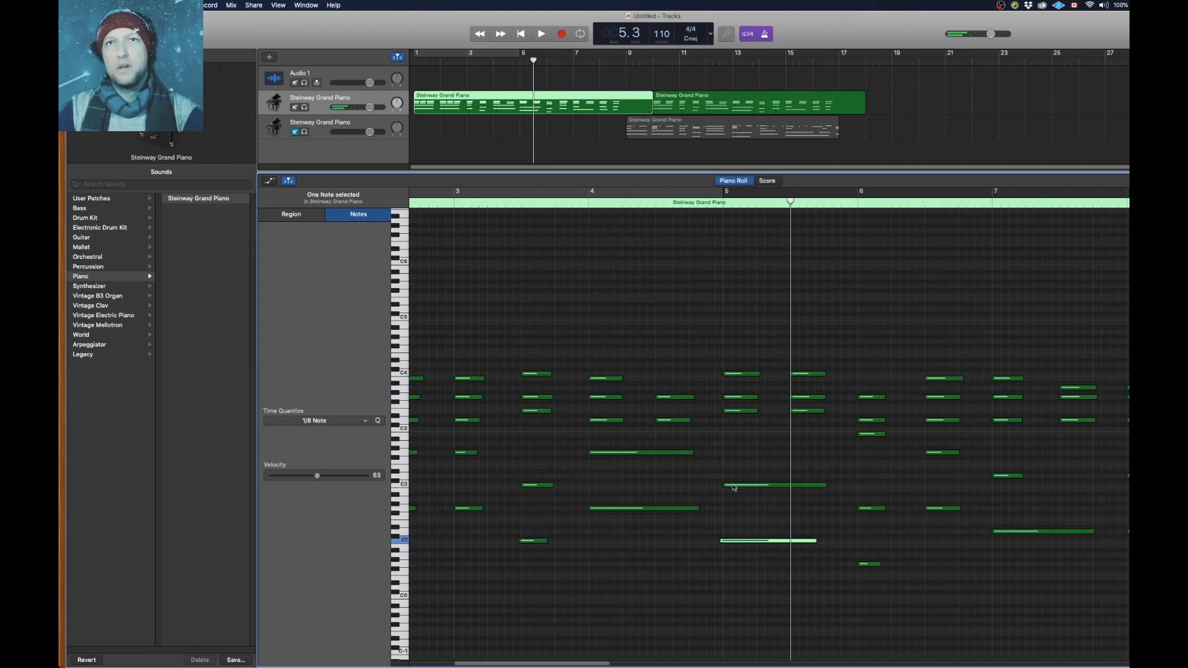
pyautogui.moveTo(811, 569); pyautogui.dragTo(828, 490)
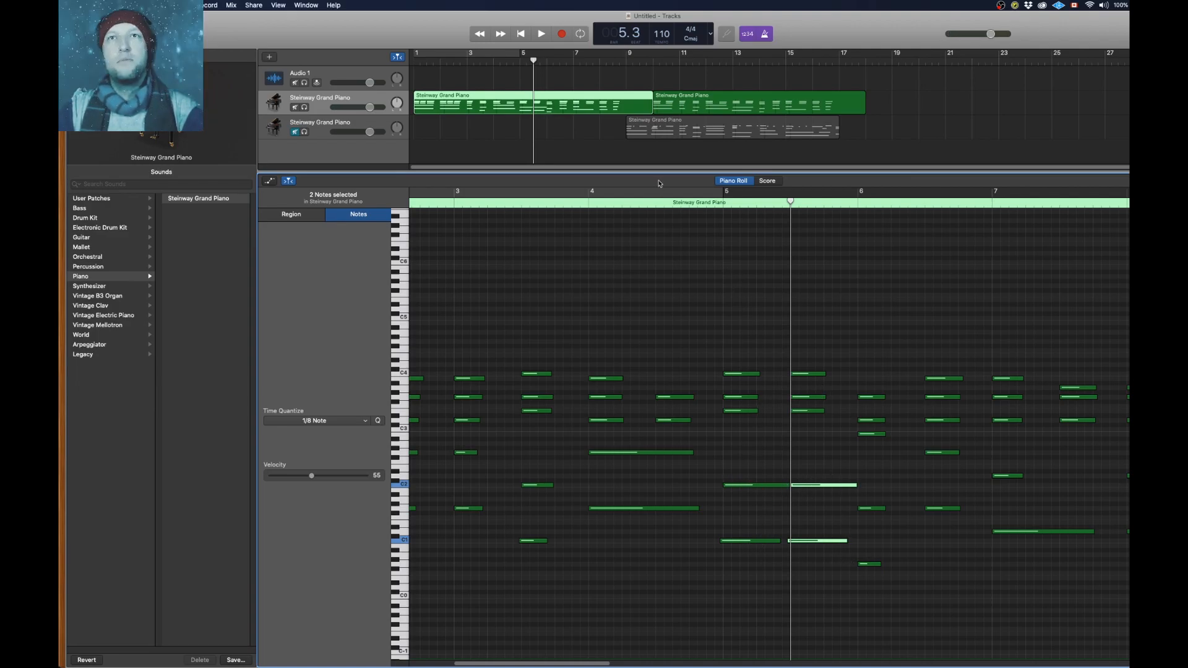
# Play back the piano part from the start of bar 5 into bar 6
pyautogui.click(723, 203)
pyautogui.press('space')
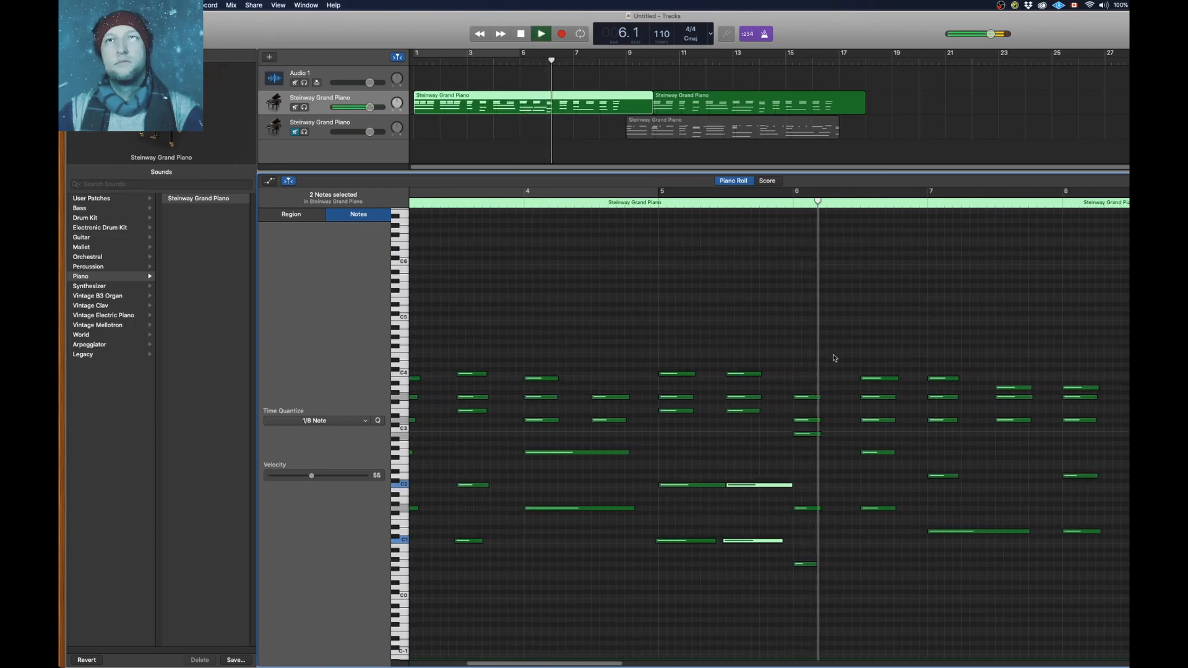
pyautogui.press('space')
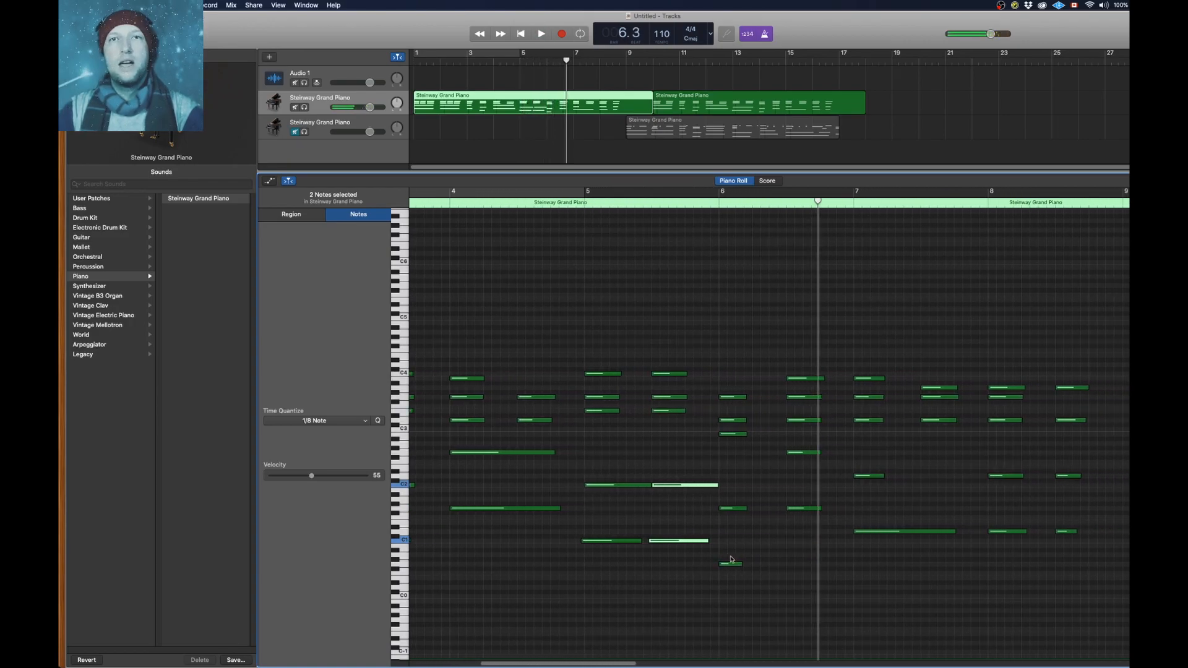
# Compare the chords at bar 5, bar 6 and 6.3 by selecting each group of notes in turn
pyautogui.moveTo(737, 583); pyautogui.dragTo(737, 369)
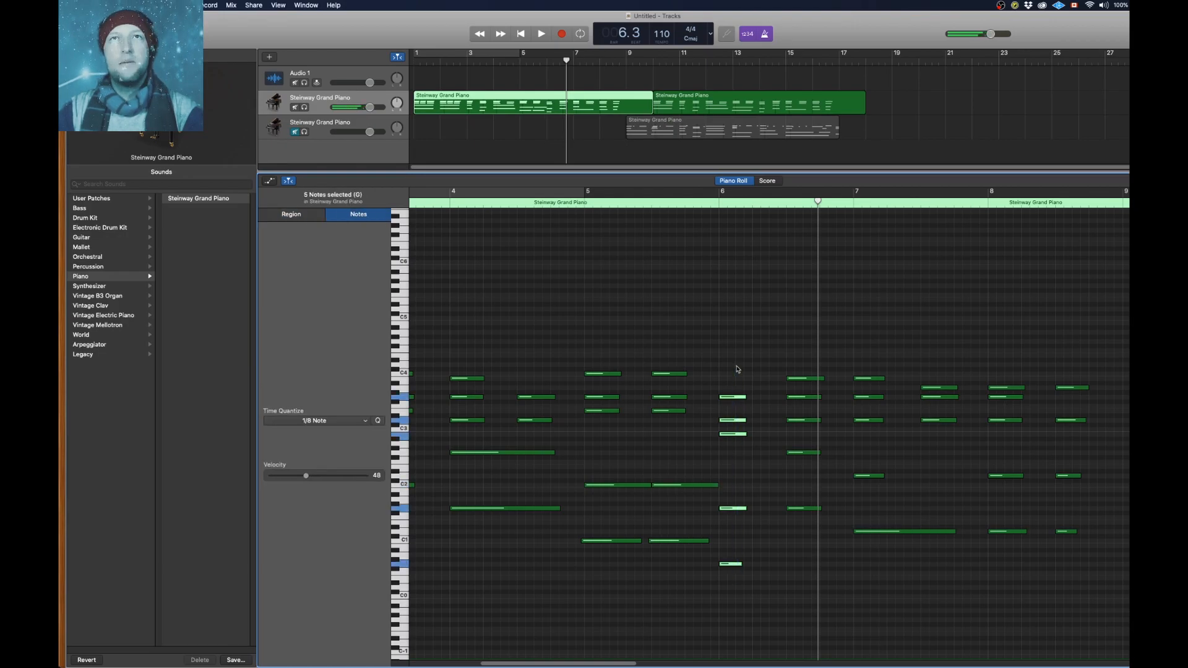
pyautogui.moveTo(600, 568); pyautogui.dragTo(608, 365)
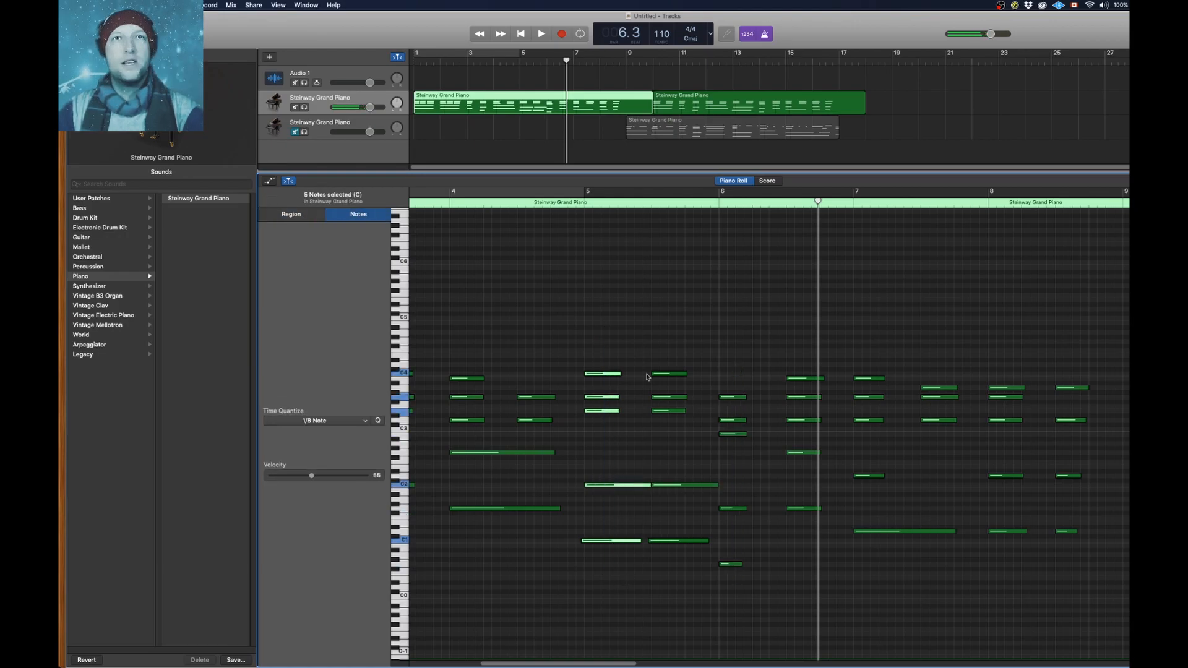
pyautogui.moveTo(743, 596); pyautogui.dragTo(739, 353)
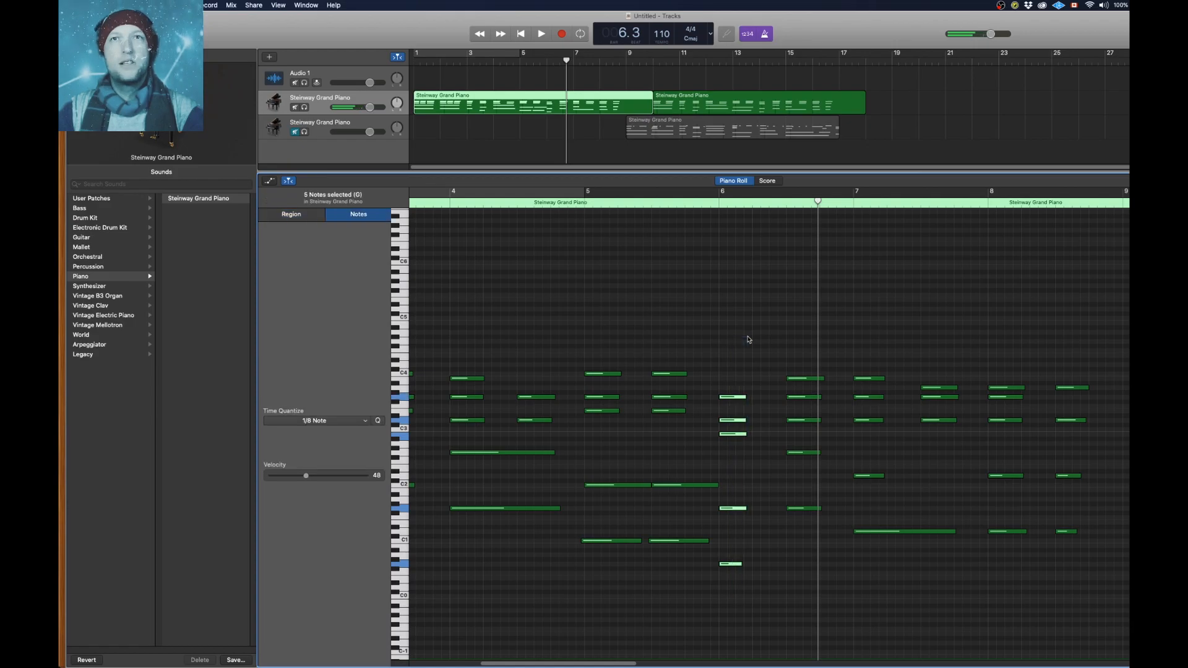
pyautogui.click(719, 202)
pyautogui.moveTo(720, 203); pyautogui.dragTo(854, 203)
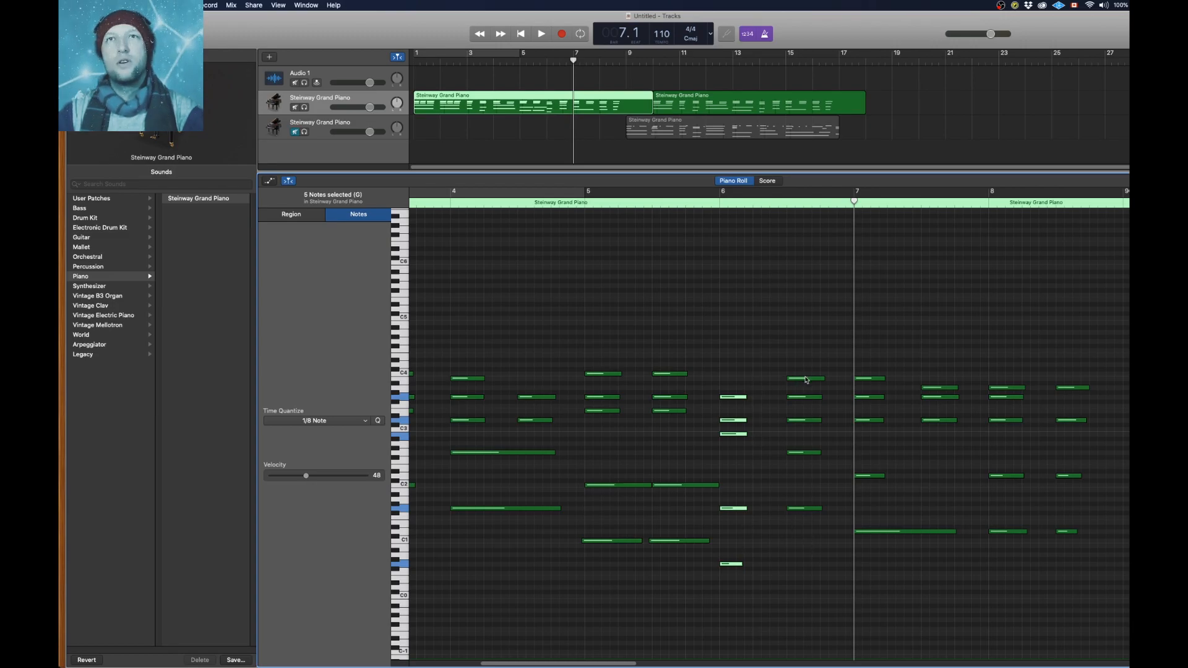
pyautogui.moveTo(735, 380); pyautogui.dragTo(735, 452)
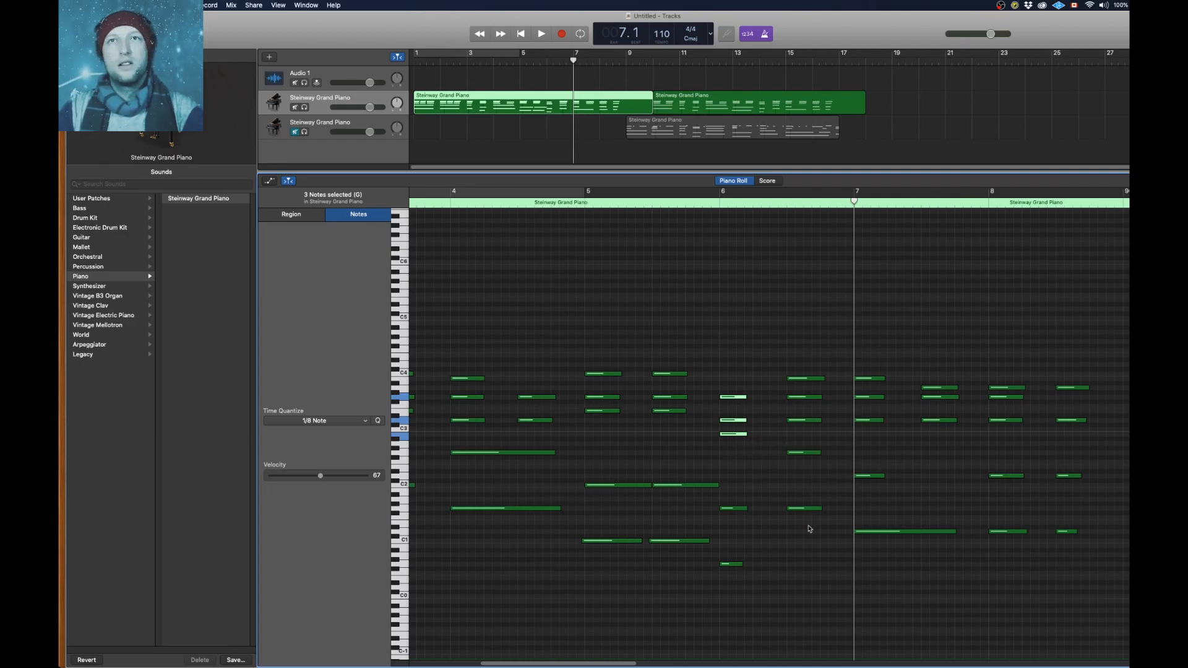
pyautogui.moveTo(809, 529); pyautogui.dragTo(812, 371)
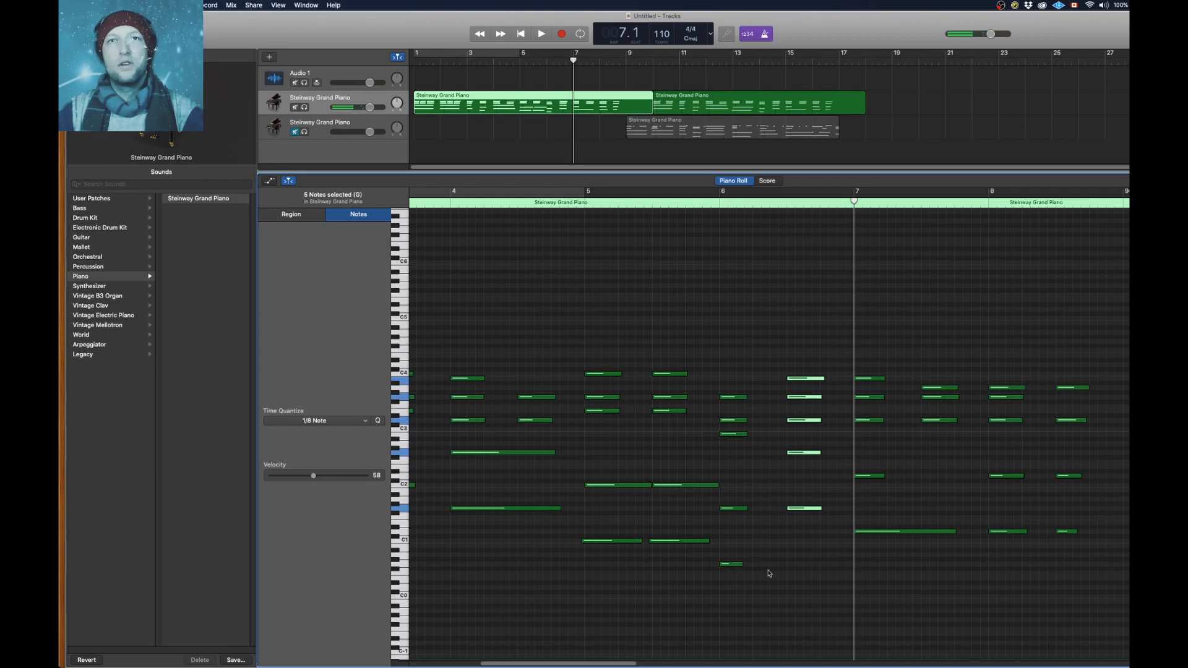
# Copy the lowest bass note, G0, from bar 6 to 6.3, and check the result by auditioning the 6.3 chord notes and playing from bar 6
pyautogui.moveTo(733, 567); pyautogui.dragTo(799, 568)
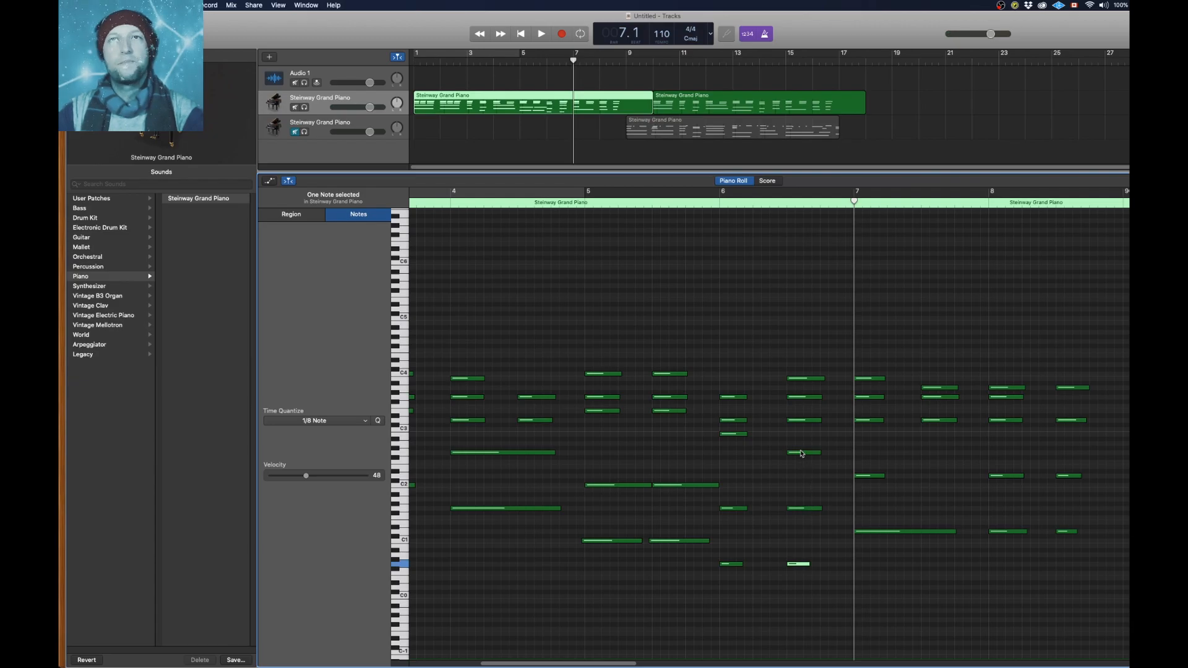
pyautogui.click(803, 453)
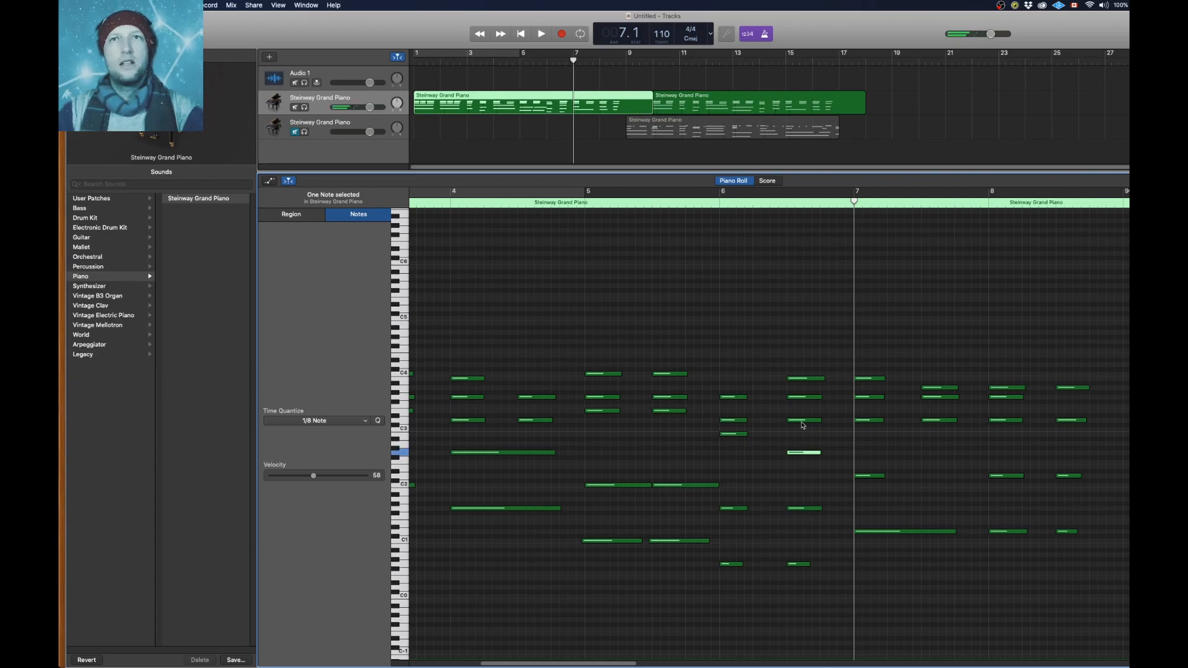
pyautogui.click(804, 421)
pyautogui.click(807, 398)
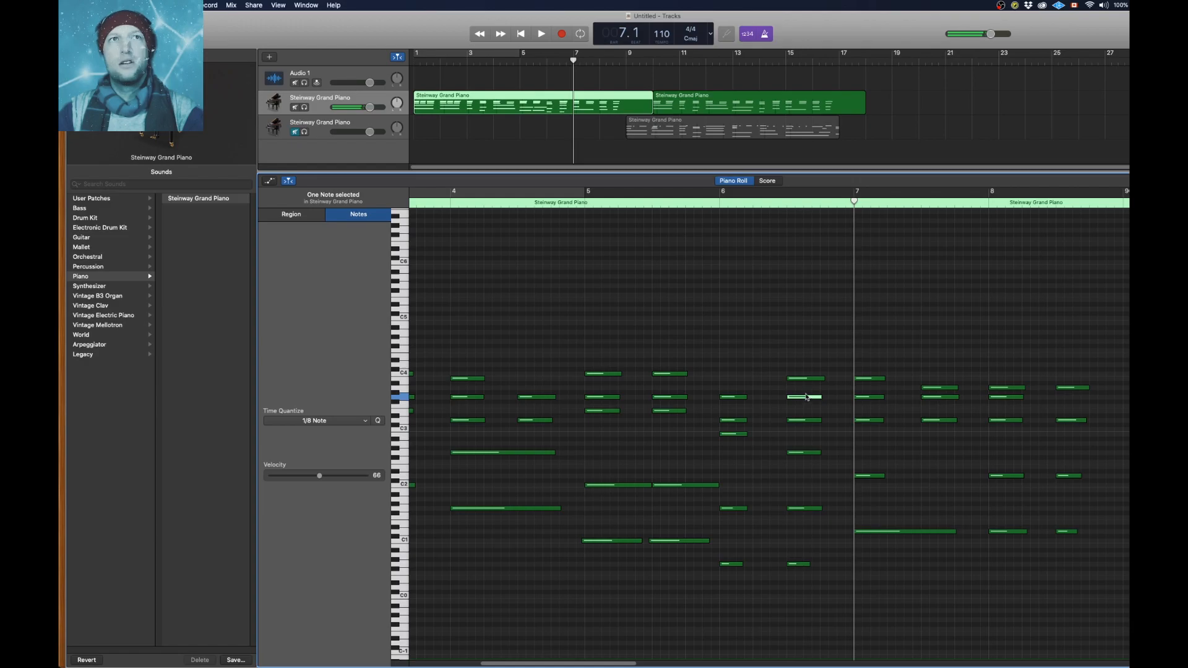
pyautogui.click(806, 379)
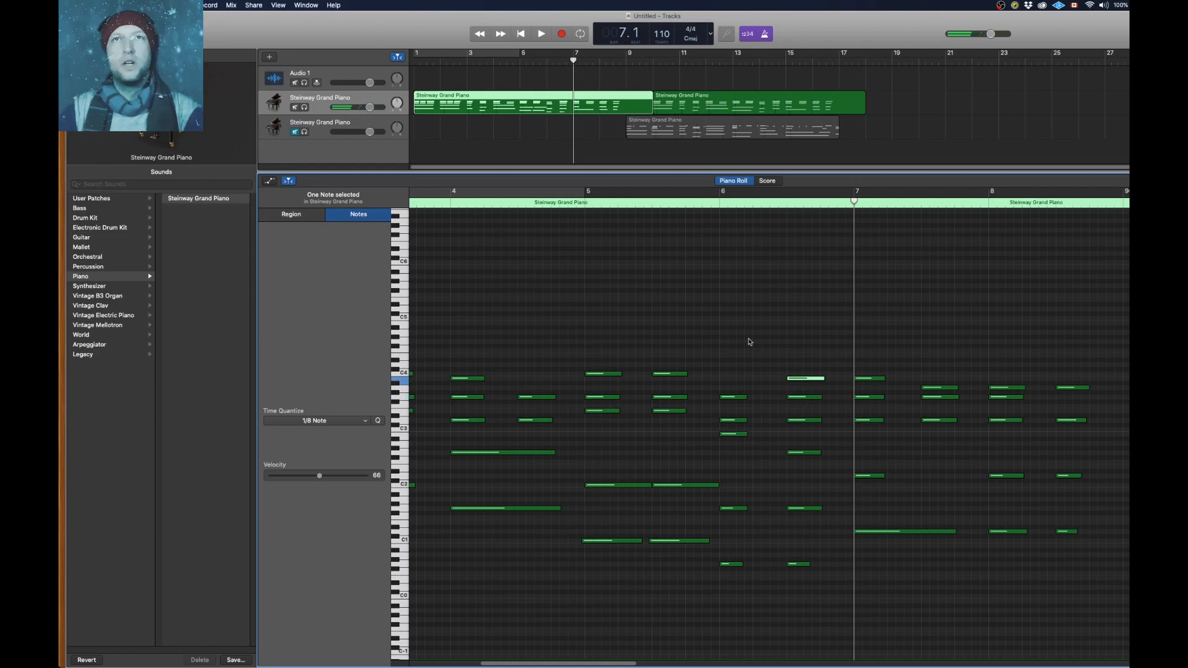
pyautogui.doubleClick(712, 204)
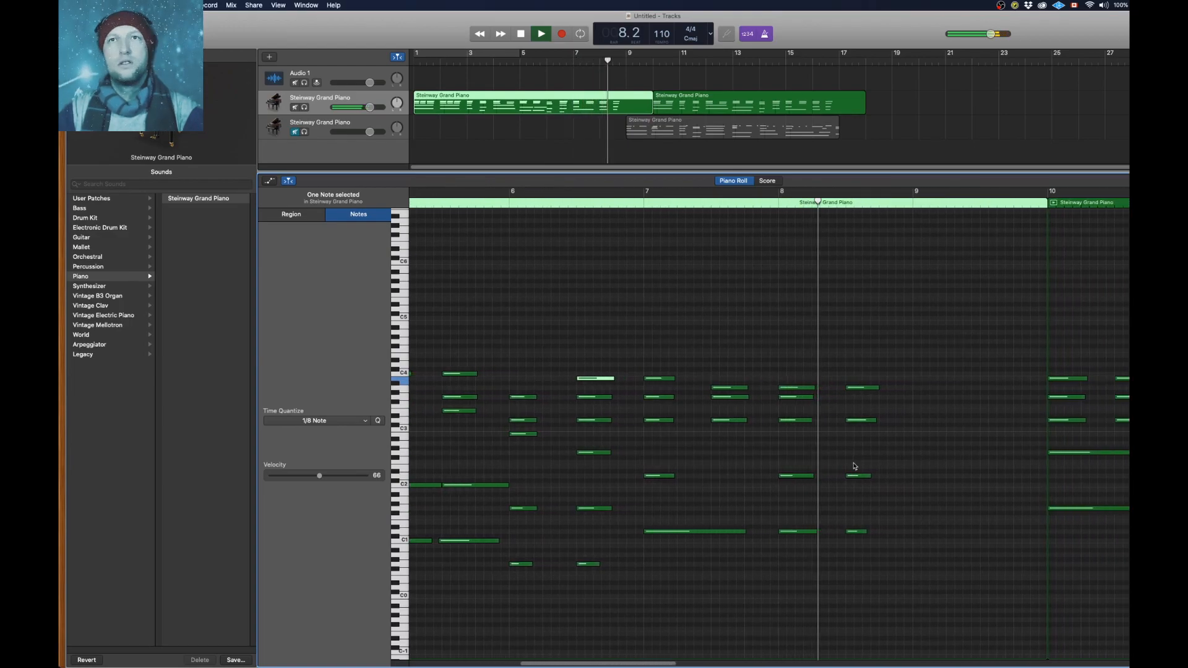
pyautogui.press('space')
# Examine the chords at bar 7 and 7.3 by selecting the bass pair and upper notes and auditioning G3 and A3
pyautogui.click(587, 204)
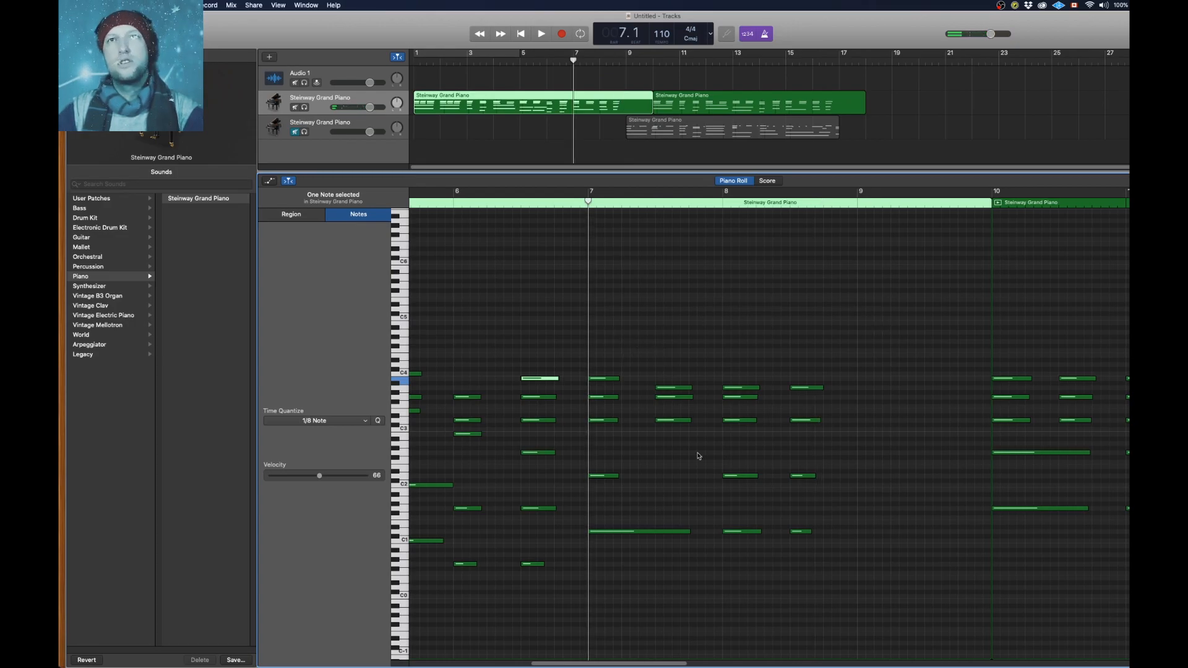
pyautogui.moveTo(598, 546); pyautogui.dragTo(601, 520)
pyautogui.keyDown('shift'); pyautogui.click(603, 476); pyautogui.keyUp('shift')
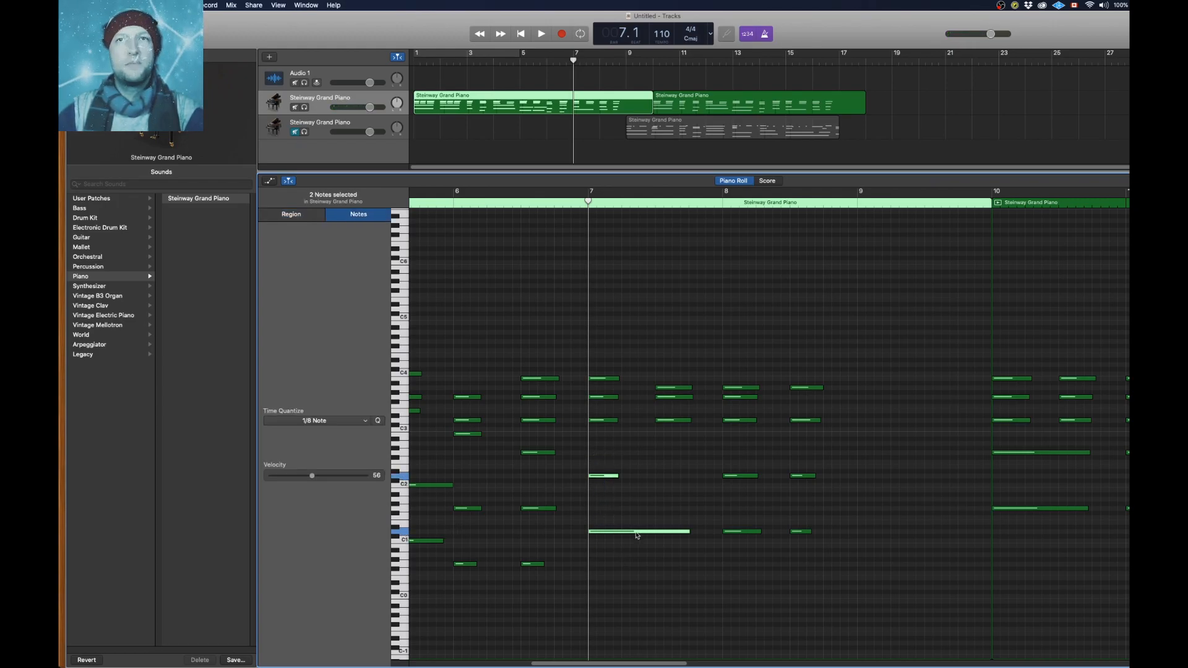
pyautogui.moveTo(606, 435); pyautogui.dragTo(598, 373)
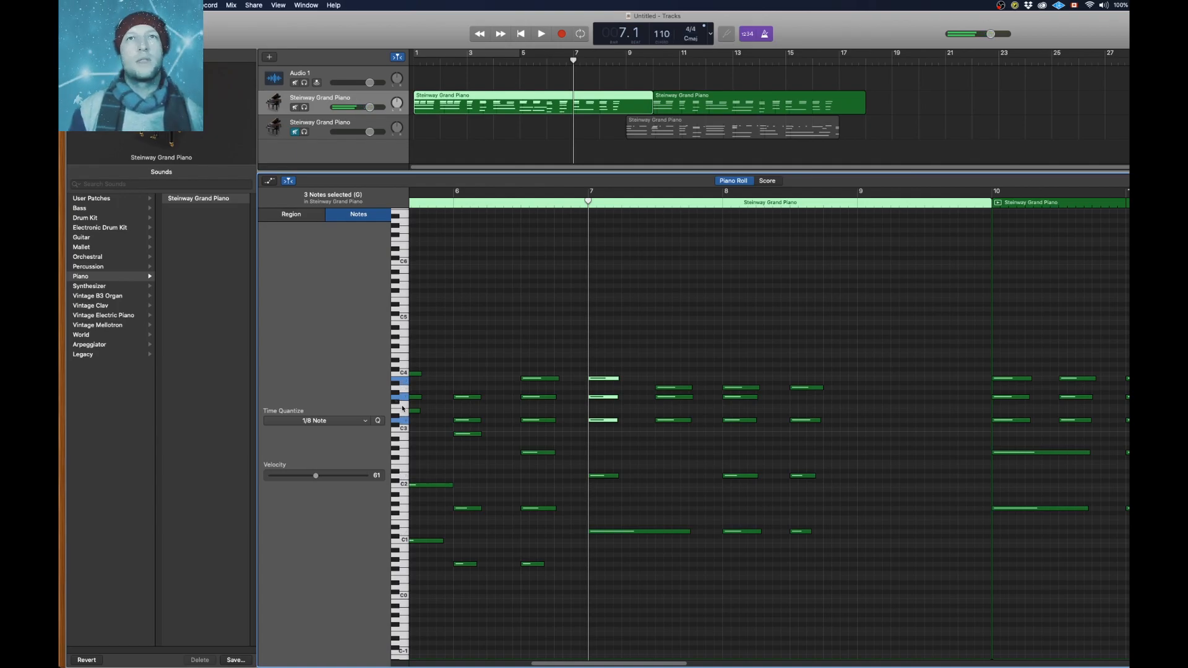
pyautogui.click(682, 397)
pyautogui.click(680, 388)
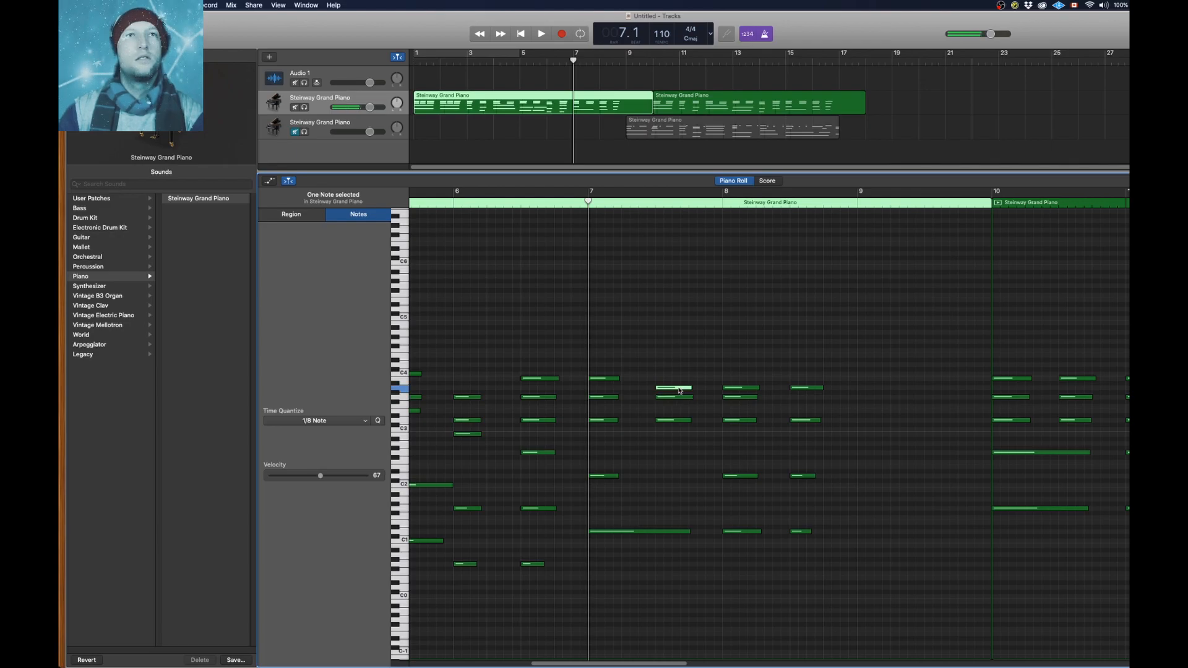
pyautogui.click(680, 390)
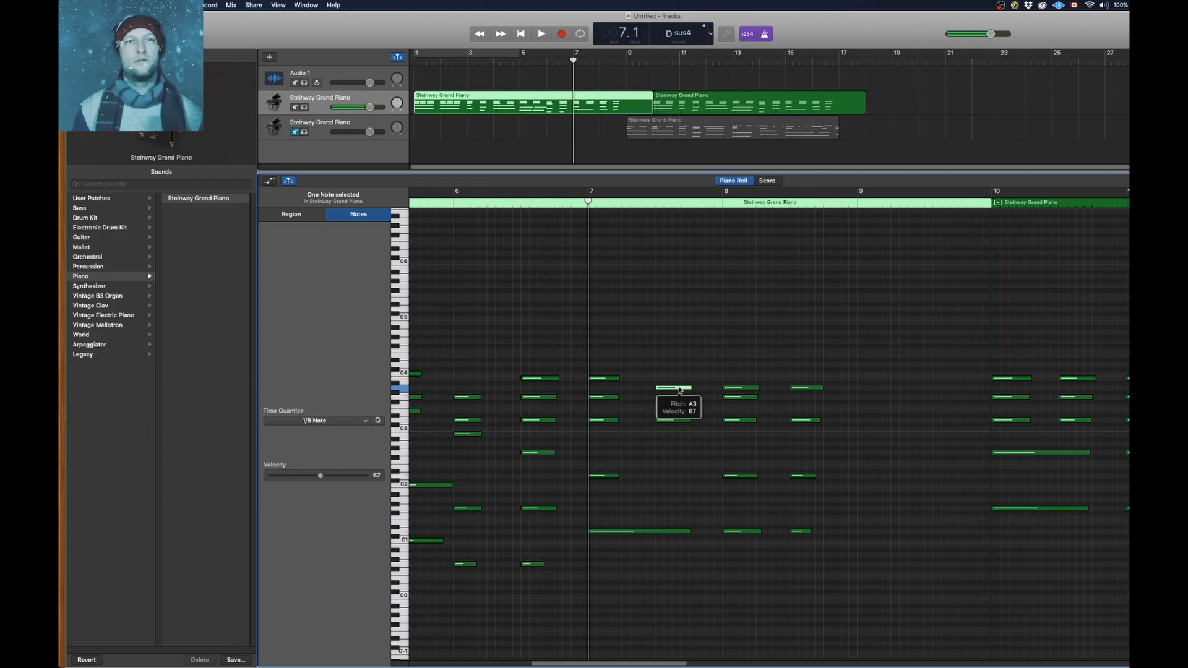
# Play back from bar 7 and audition each note of the chord at 8.3
pyautogui.press('space')
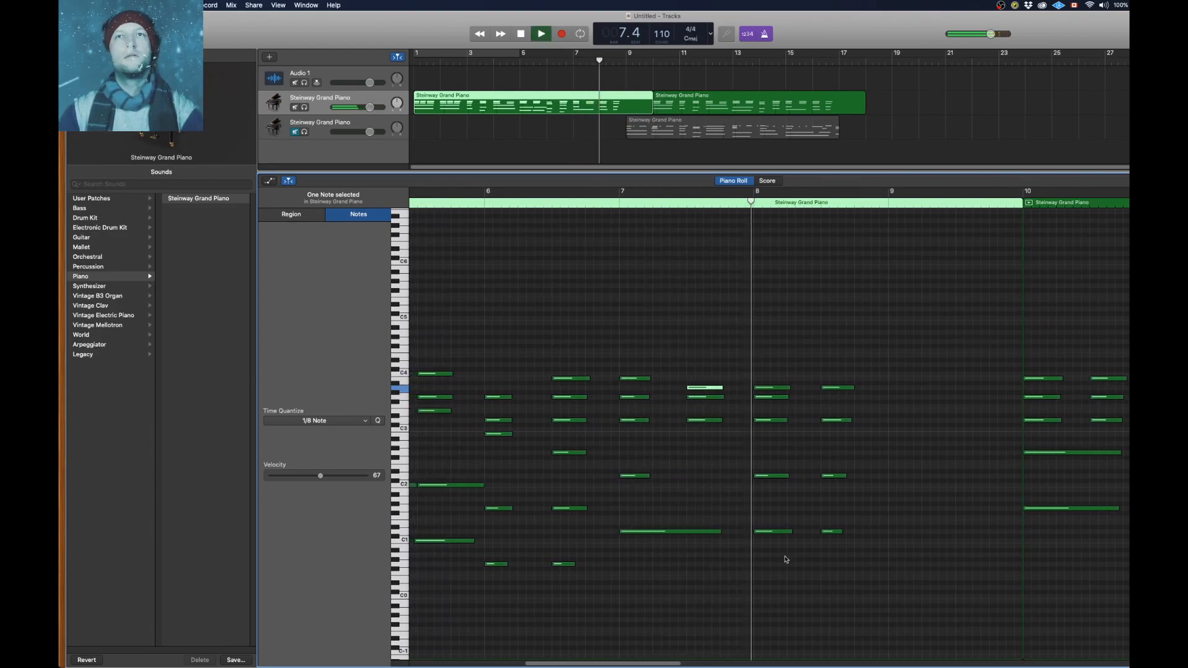
pyautogui.press('space')
pyautogui.click(797, 387)
pyautogui.click(795, 421)
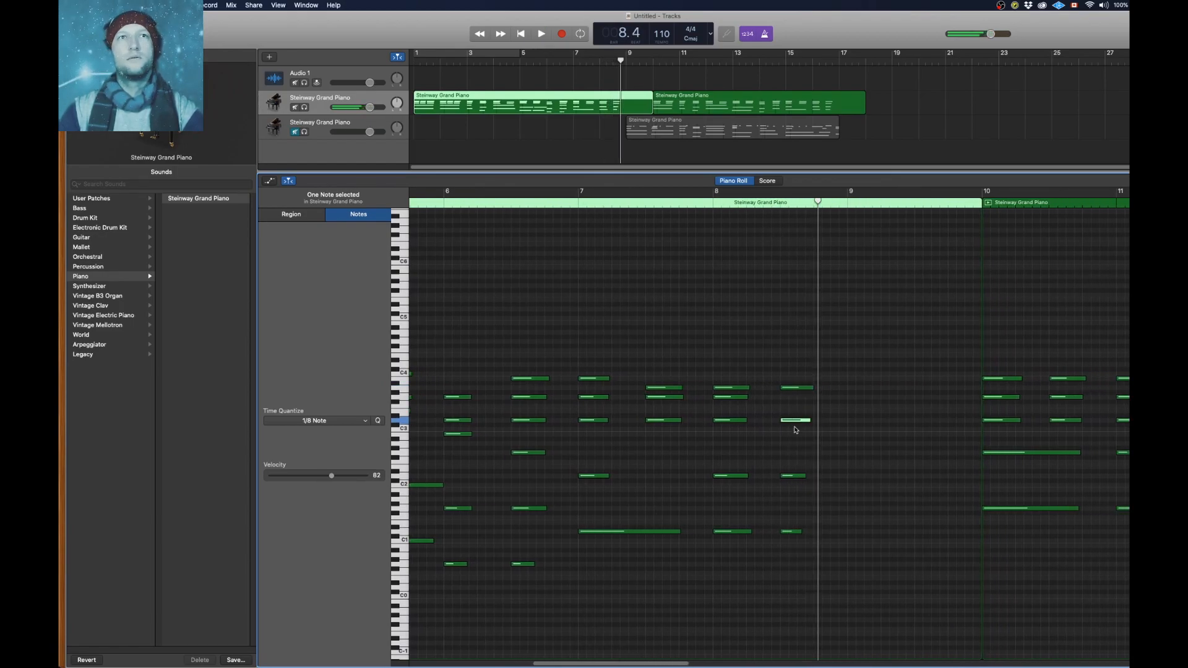
pyautogui.click(791, 477)
pyautogui.click(792, 532)
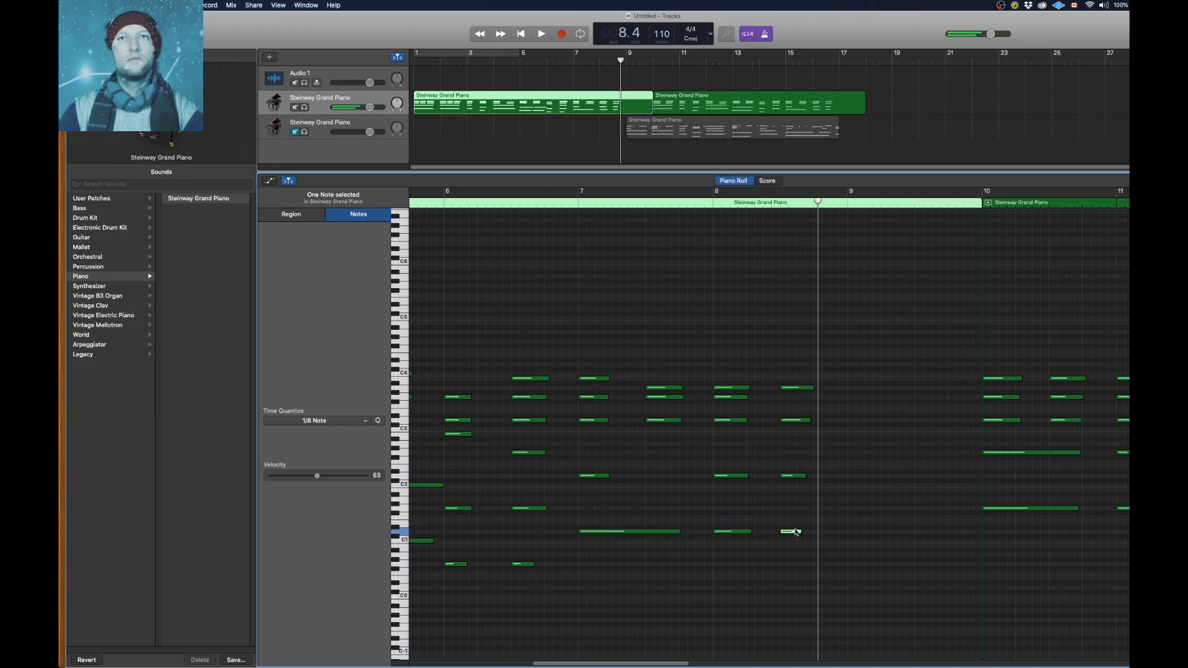
# Lower the G3 notes of the chords at 7, 7.3 and 8 a semitone to F#3, and select the upper notes at bar 7
pyautogui.click(590, 439)
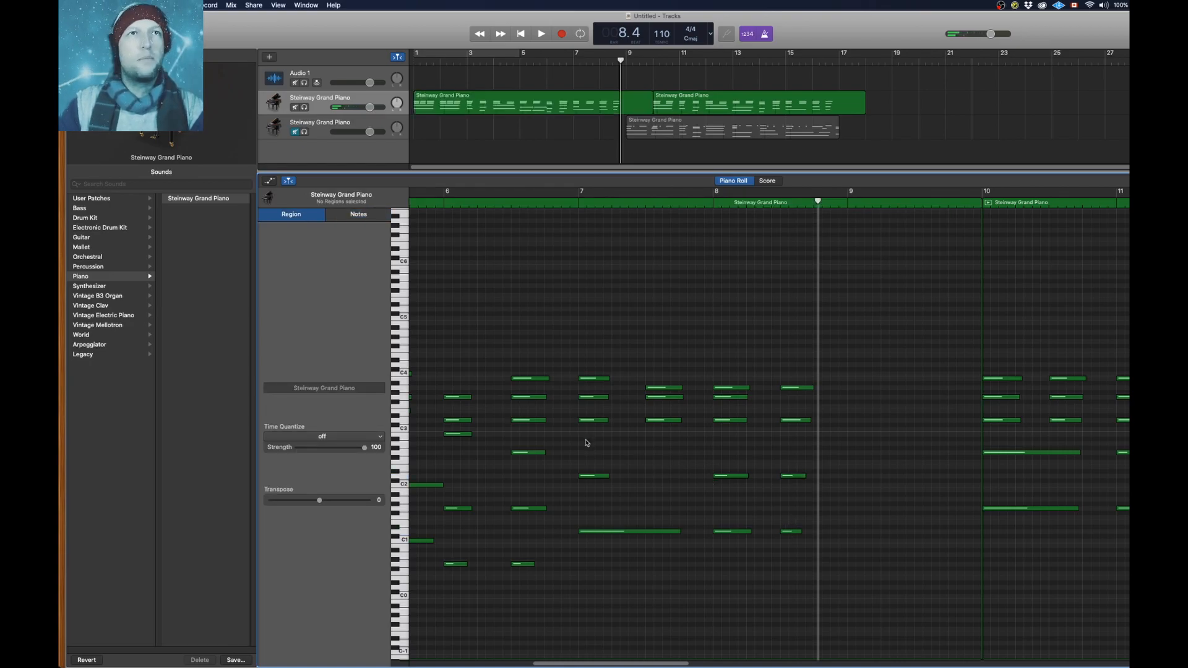
pyautogui.click(593, 397)
pyautogui.moveTo(593, 400); pyautogui.dragTo(595, 403)
pyautogui.moveTo(665, 397); pyautogui.dragTo(722, 403)
pyautogui.moveTo(588, 207); pyautogui.dragTo(588, 419)
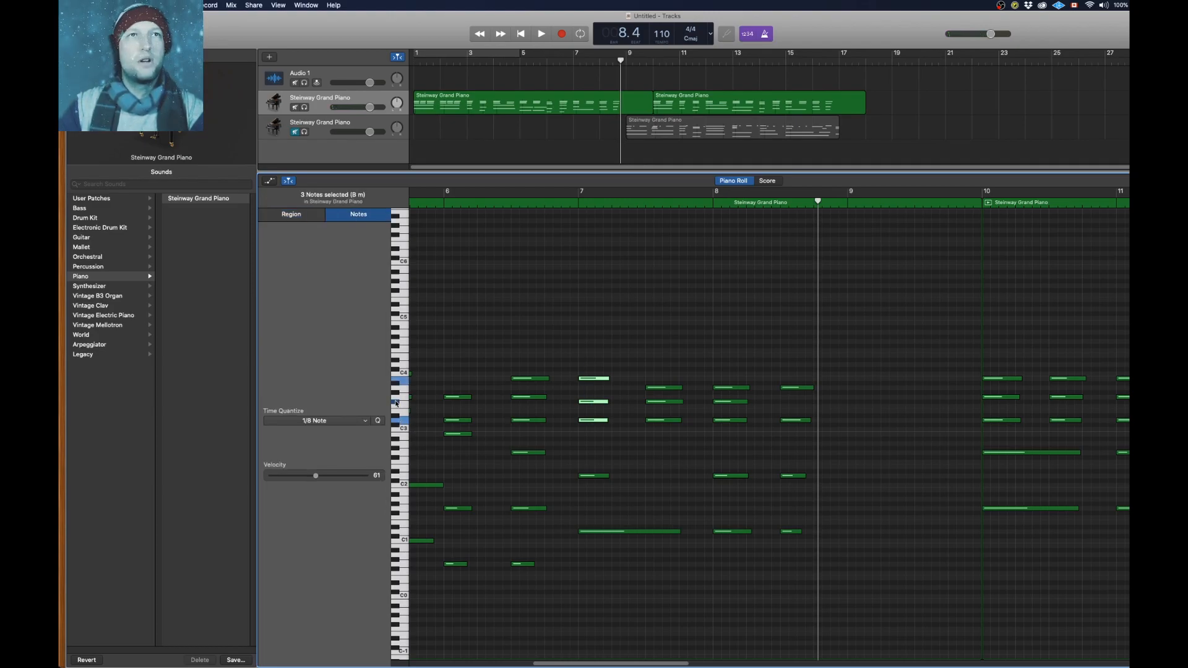
# Try the top note of the bar 7 chord at A3 and play back from bar 7
pyautogui.moveTo(600, 379); pyautogui.dragTo(601, 389)
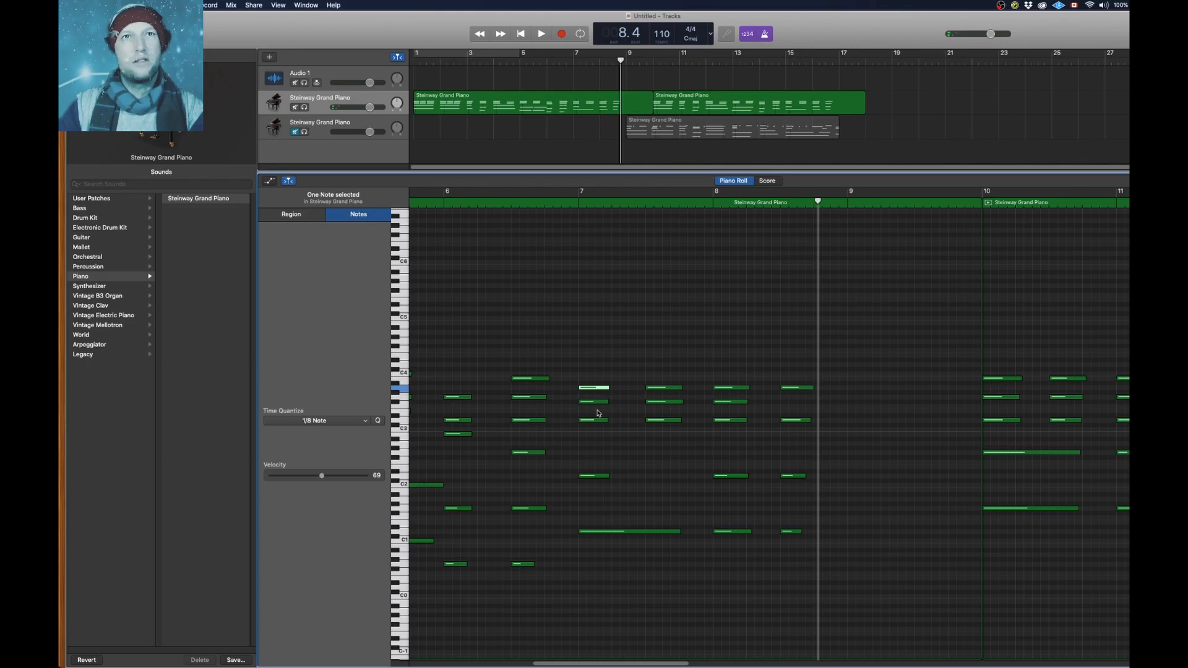
pyautogui.click(577, 199)
pyautogui.press('space')
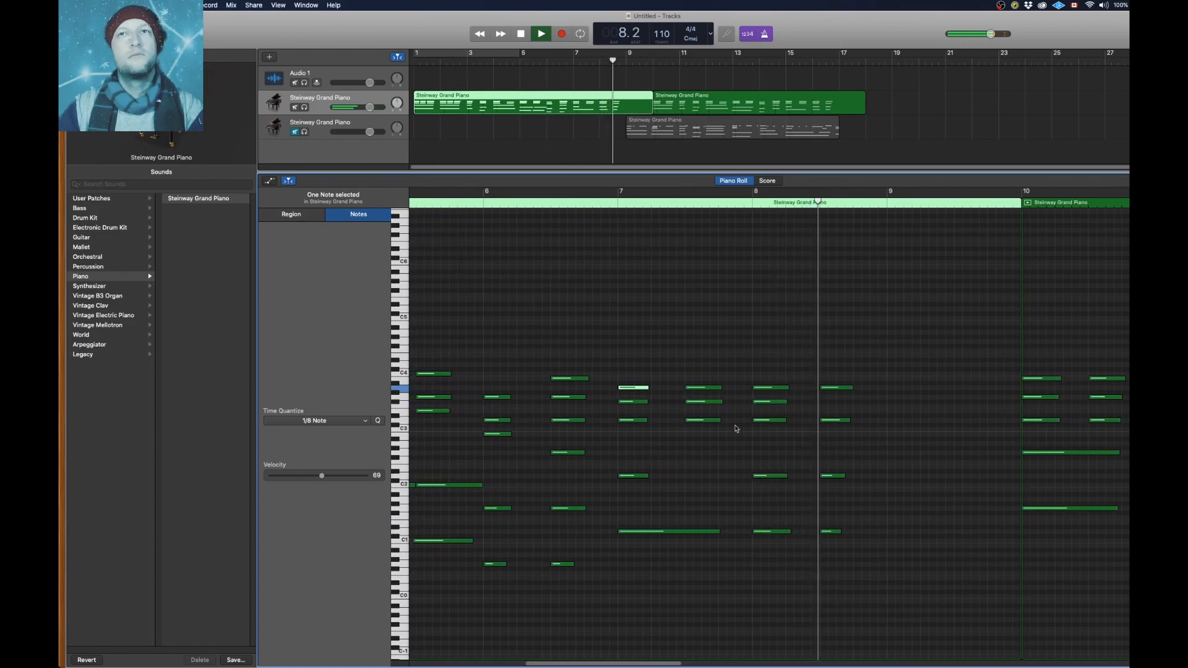
pyautogui.press('space')
pyautogui.click(593, 403)
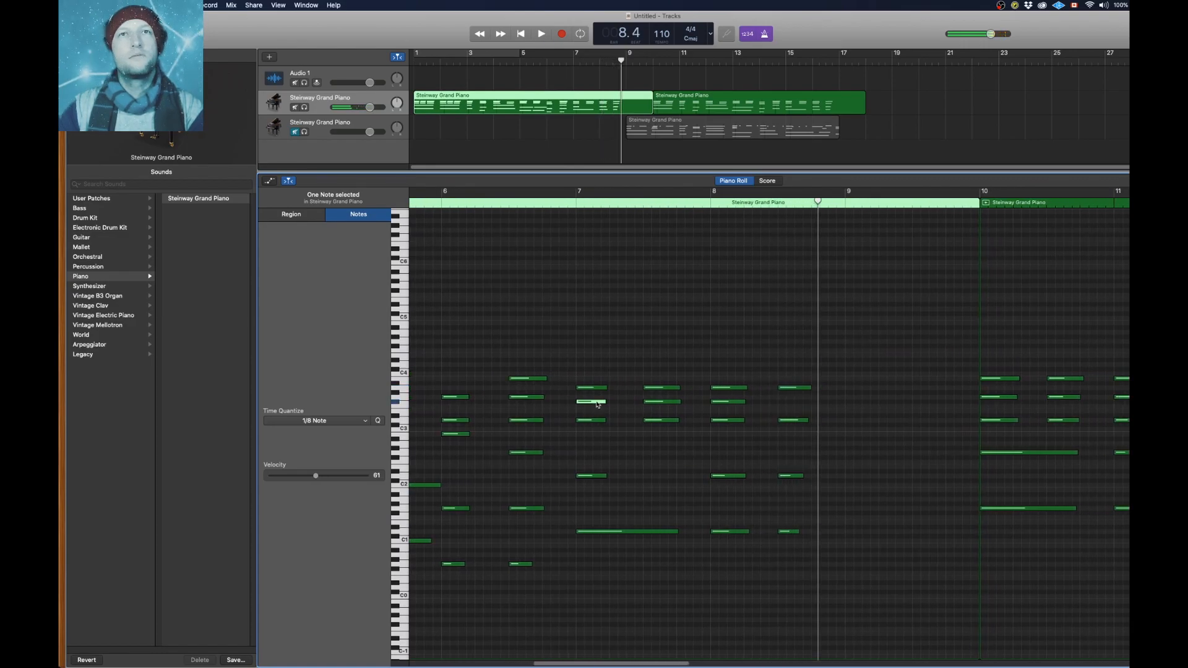
# Return the top note of the bar 7 chord to B3 and listen again from bar 7
pyautogui.moveTo(595, 388); pyautogui.dragTo(595, 378)
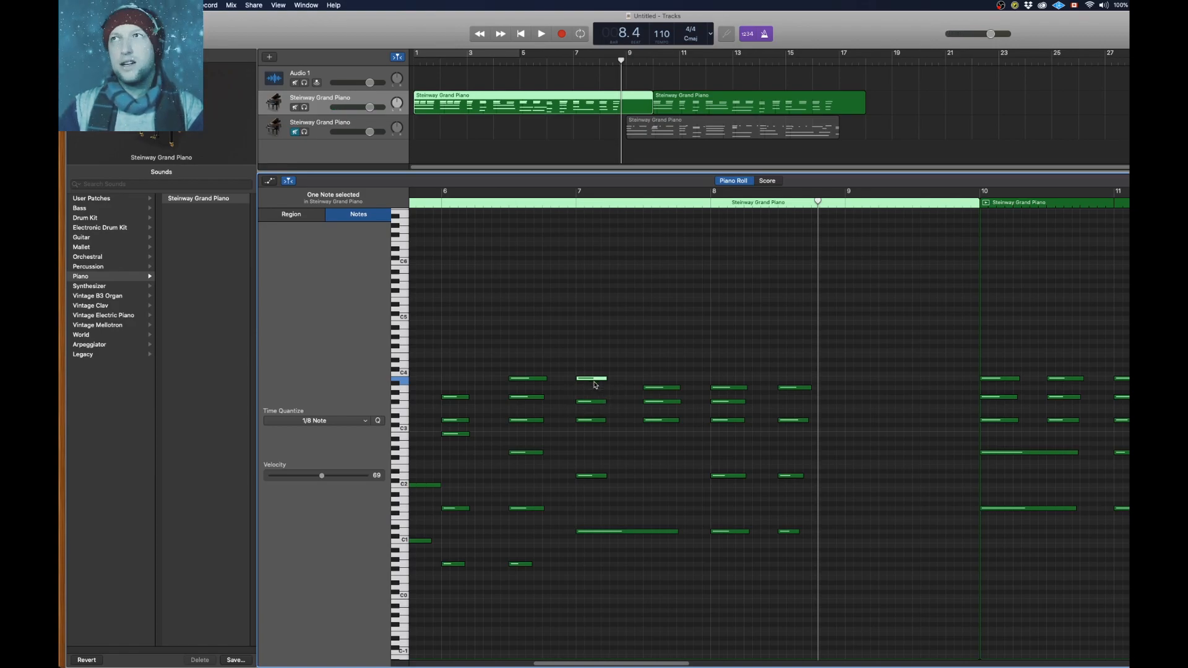
pyautogui.click(573, 204)
pyautogui.press('space')
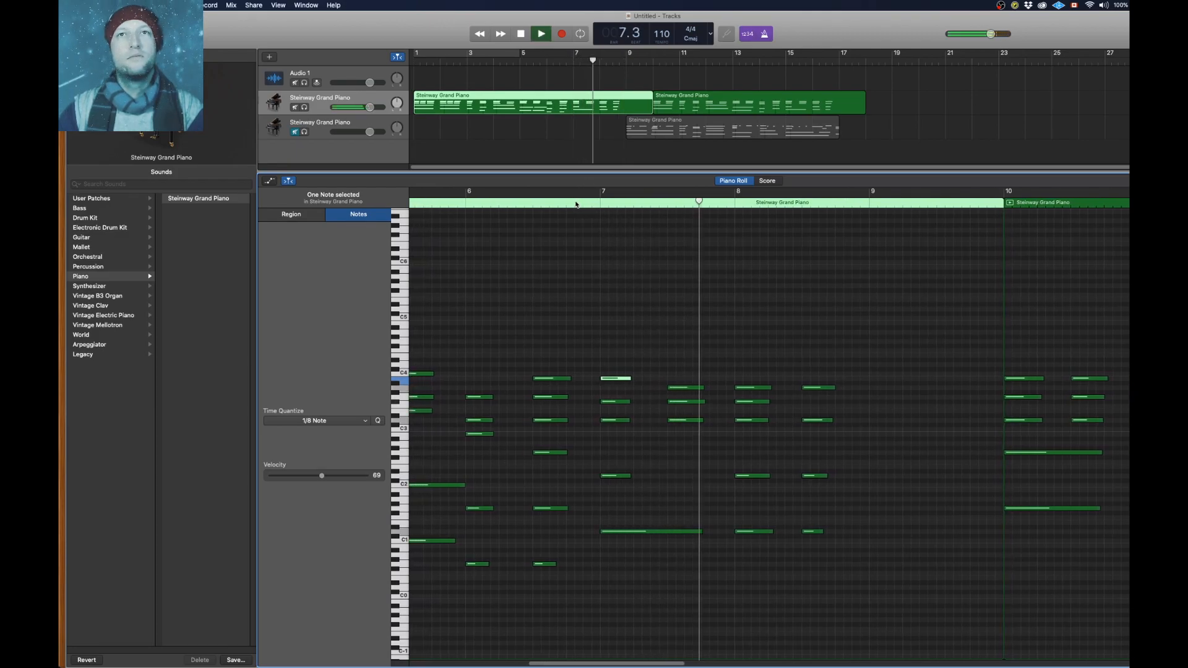
pyautogui.press('space')
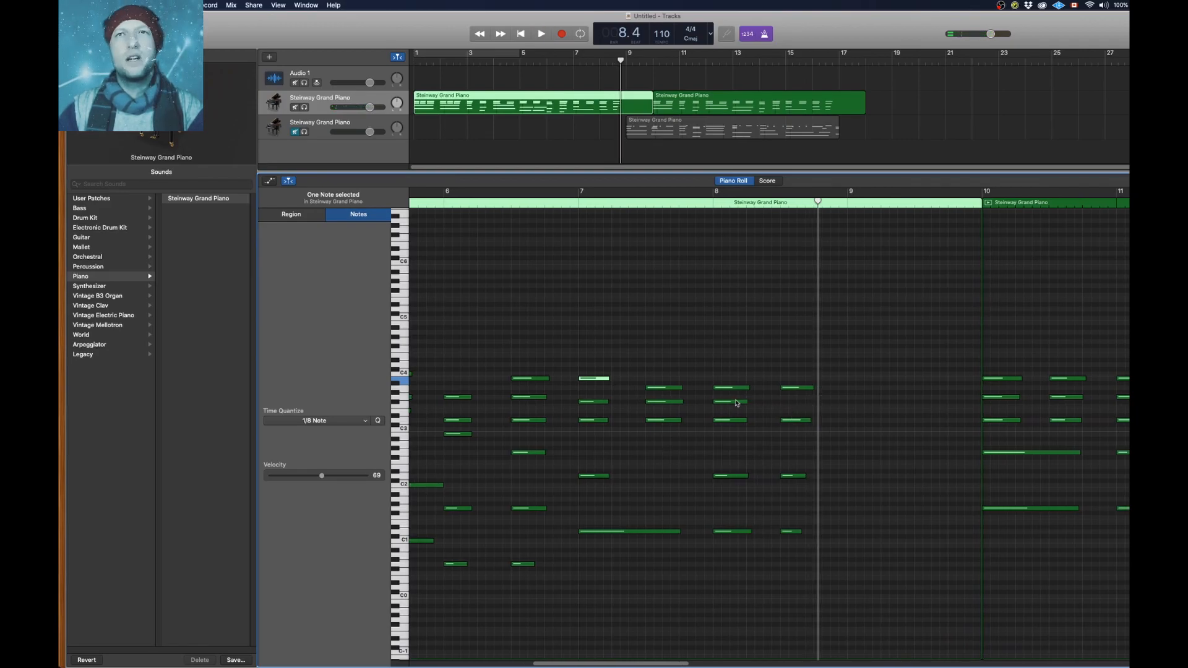
# Copy the F#3 note from the chord at bar 8 to the chord at 8.3 and play back from bar 8
pyautogui.click(736, 403)
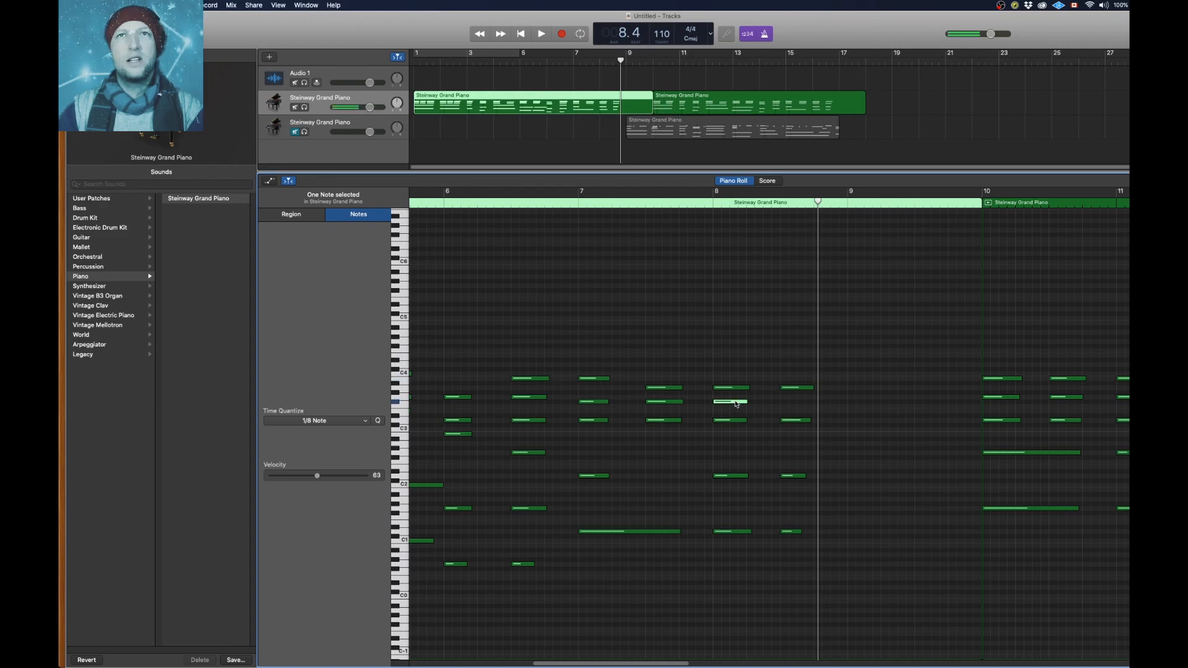
pyautogui.moveTo(736, 403); pyautogui.dragTo(803, 406)
pyautogui.click(711, 204)
pyautogui.press('space')
pyautogui.press('space')
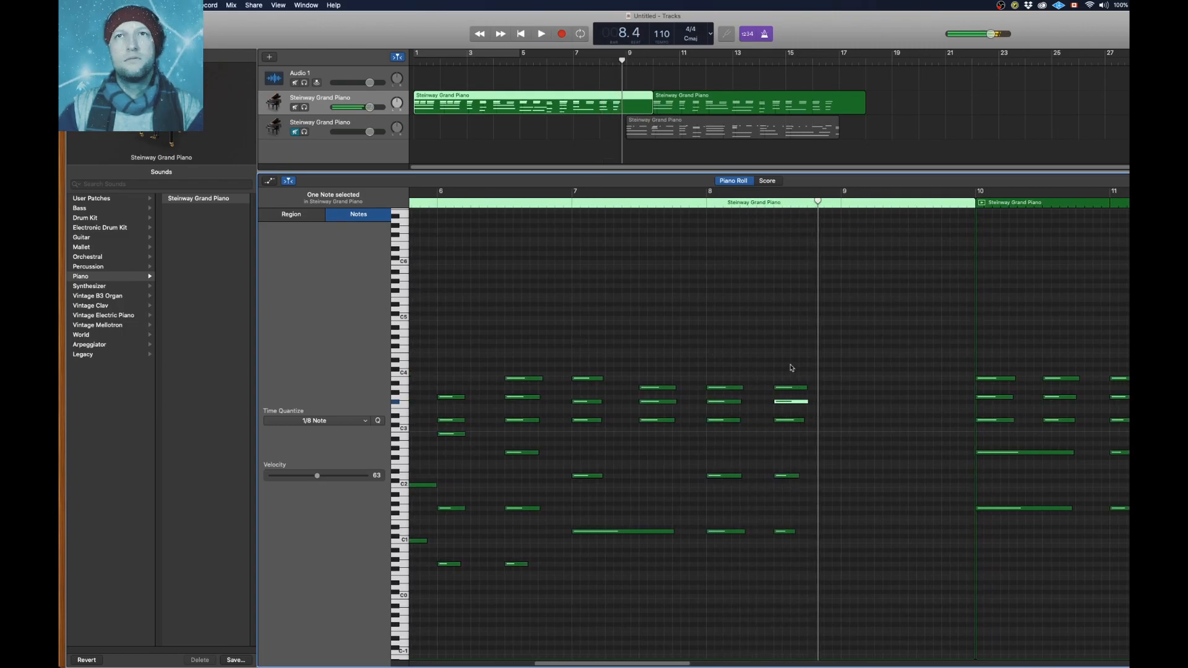
# Listen once more to the chords from bar 8
pyautogui.hscroll(2, 786, 390)
pyautogui.scroll(-2, 789, 394)
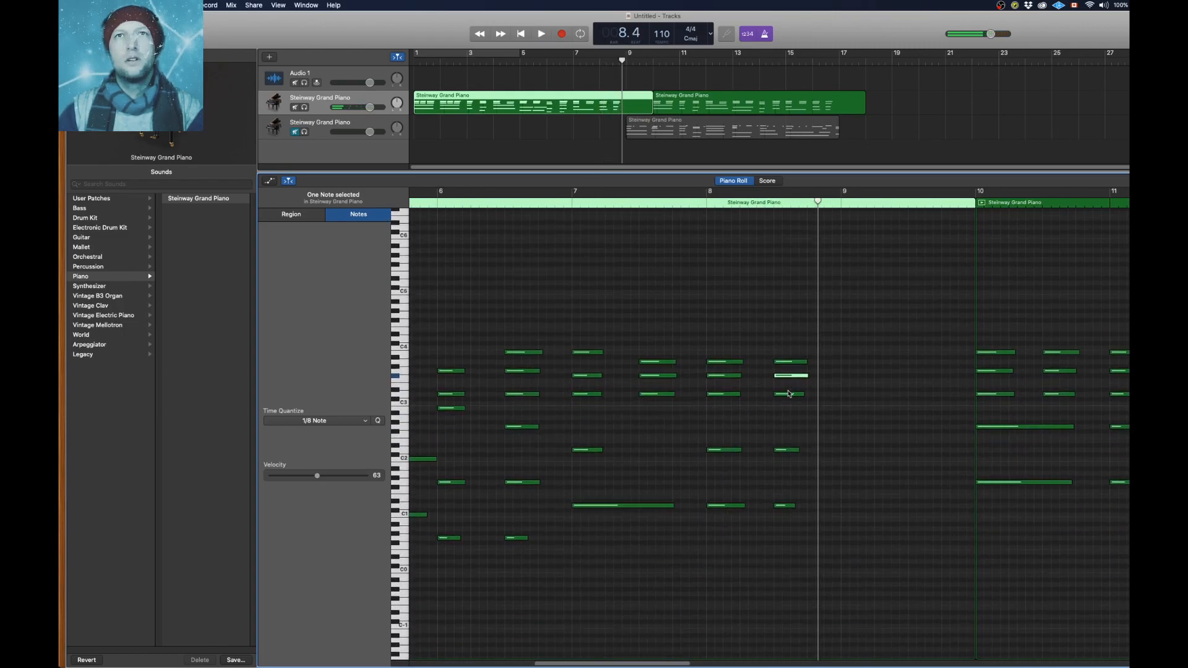
pyautogui.click(706, 203)
pyautogui.press('space')
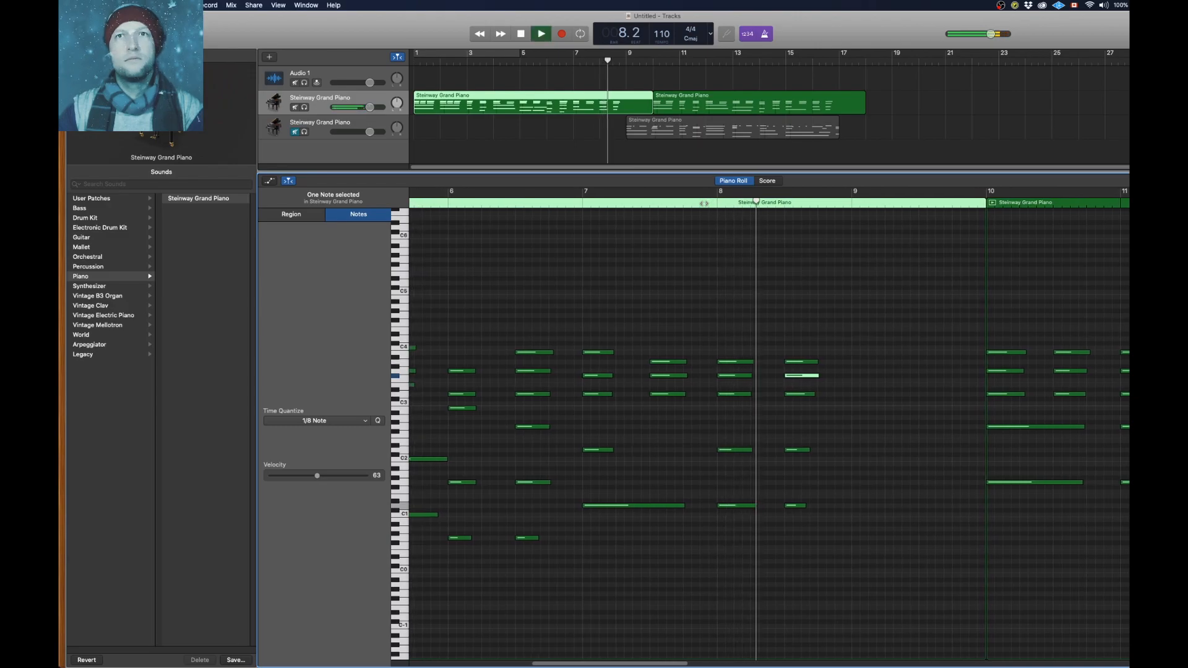
# Try deleting the upper notes of the chord at 8.3, and undo both this deletion and the earlier F#3 copy there
pyautogui.moveTo(816, 416); pyautogui.dragTo(783, 333)
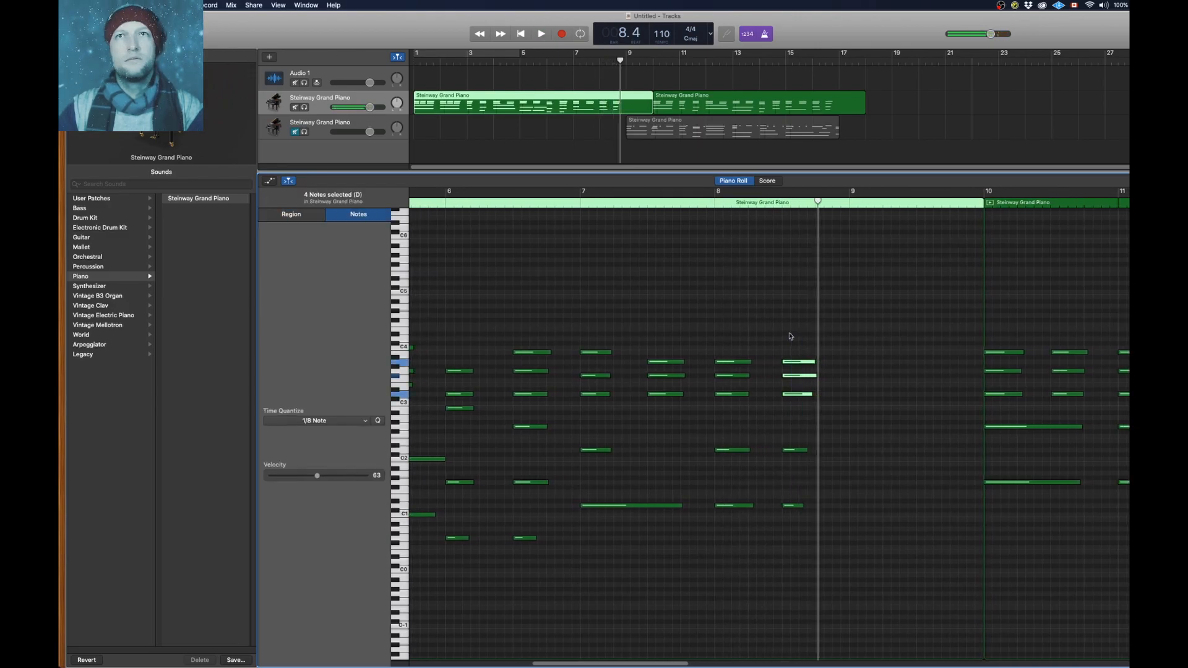
pyautogui.press('Delete')
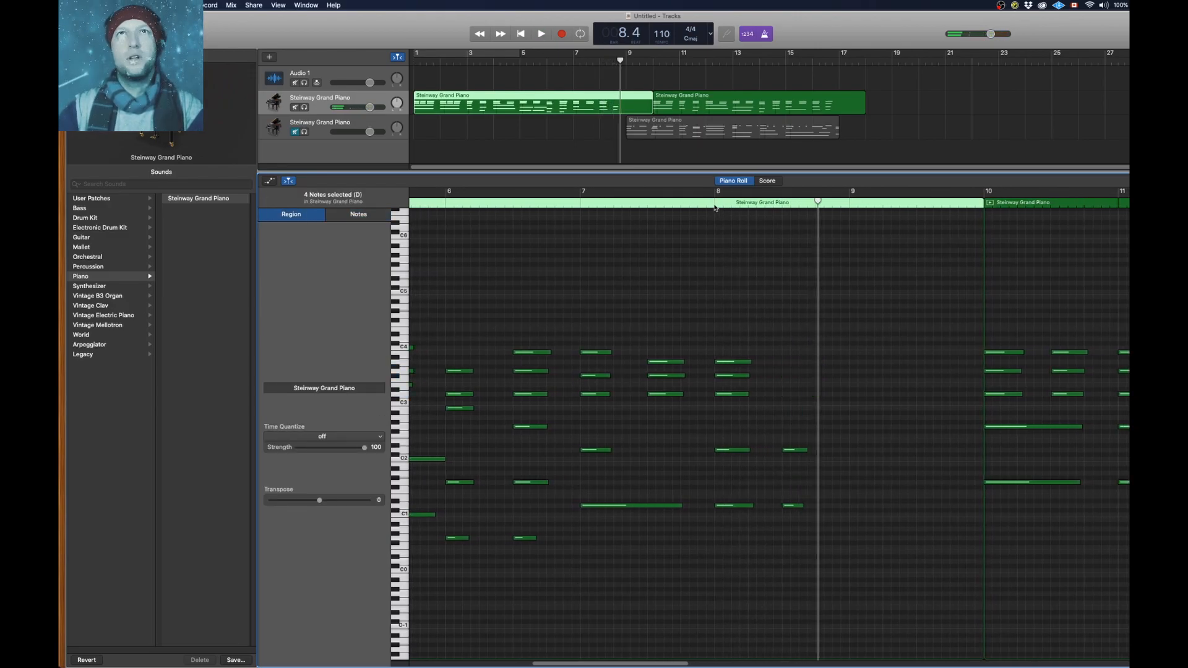
pyautogui.press('space')
pyautogui.press('space')
pyautogui.press('super+z')
pyautogui.press('super+z')
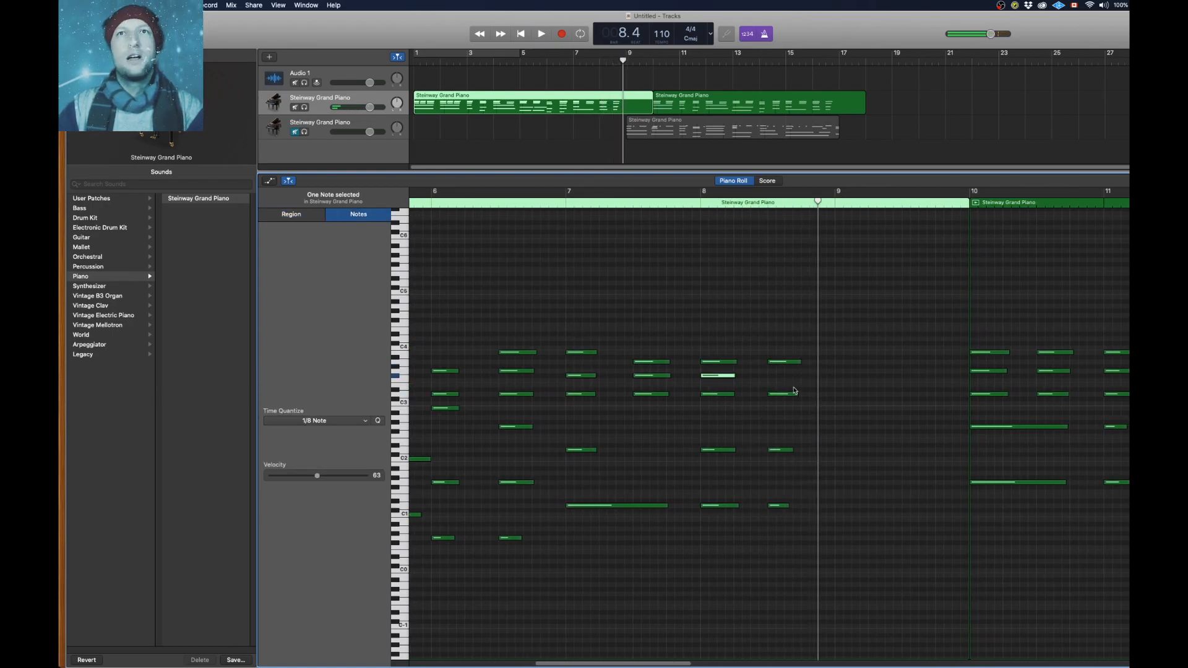
# Lower the top note of the bar 7 chord to A3, audition the chord's upper notes and play back from bar 7
pyautogui.moveTo(576, 354)
pyautogui.mouseDown()
pyautogui.moveTo(579, 376)
pyautogui.moveTo(572, 364)
pyautogui.mouseUp()
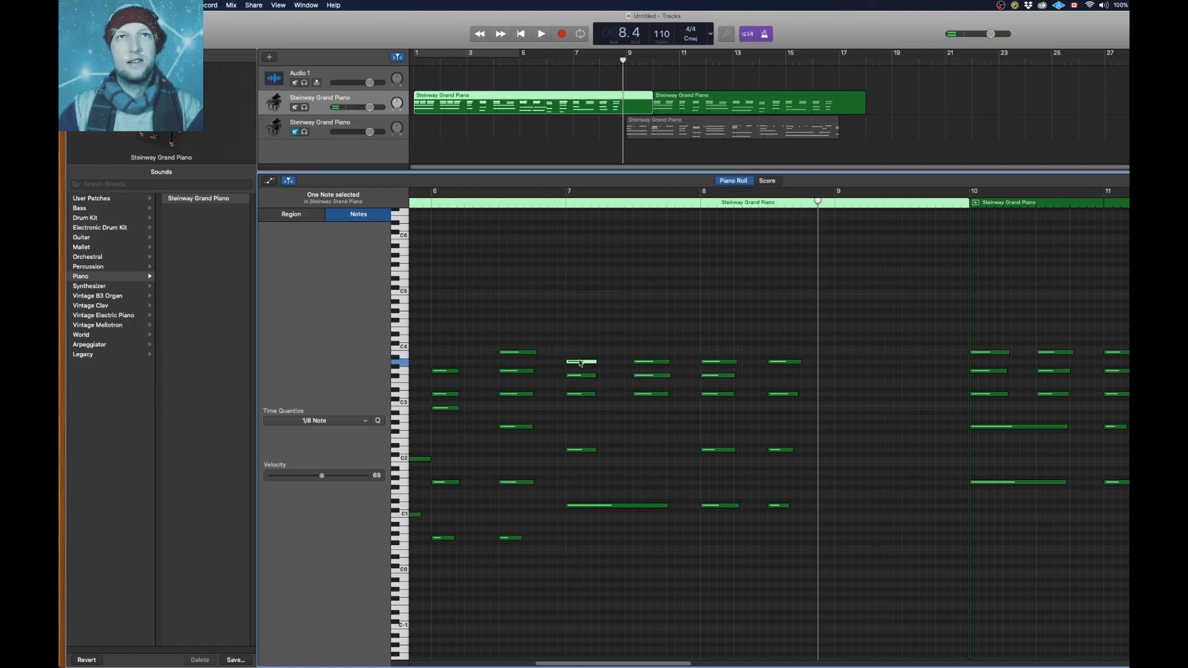
pyautogui.click(585, 395)
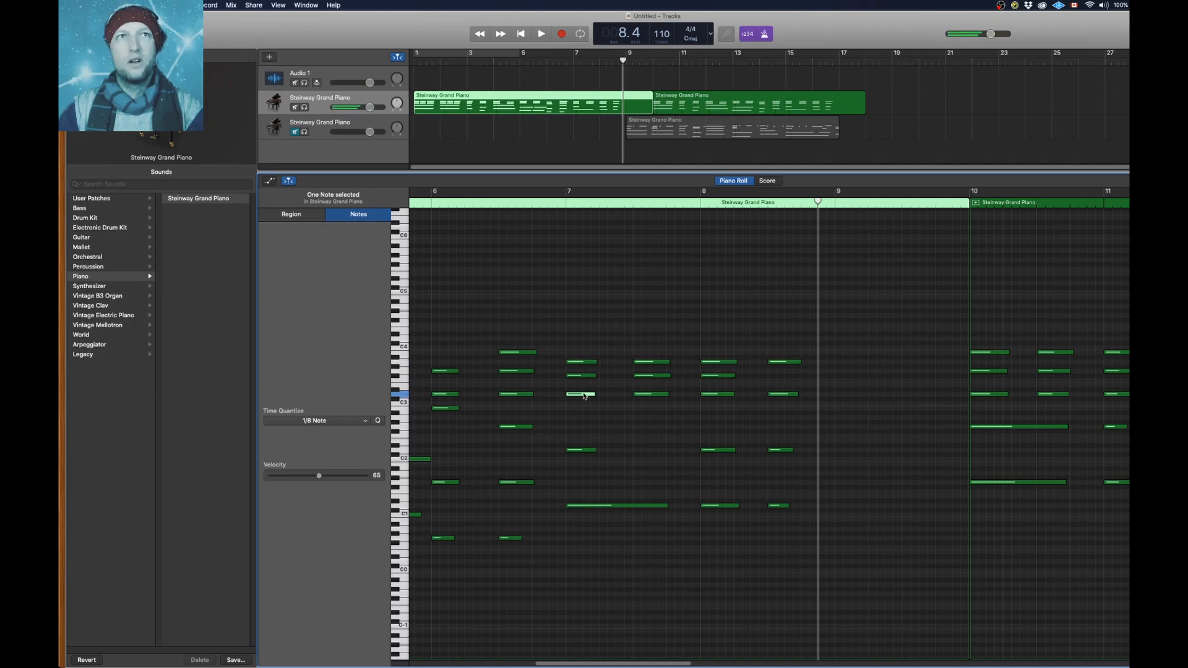
pyautogui.click(582, 376)
pyautogui.click(583, 362)
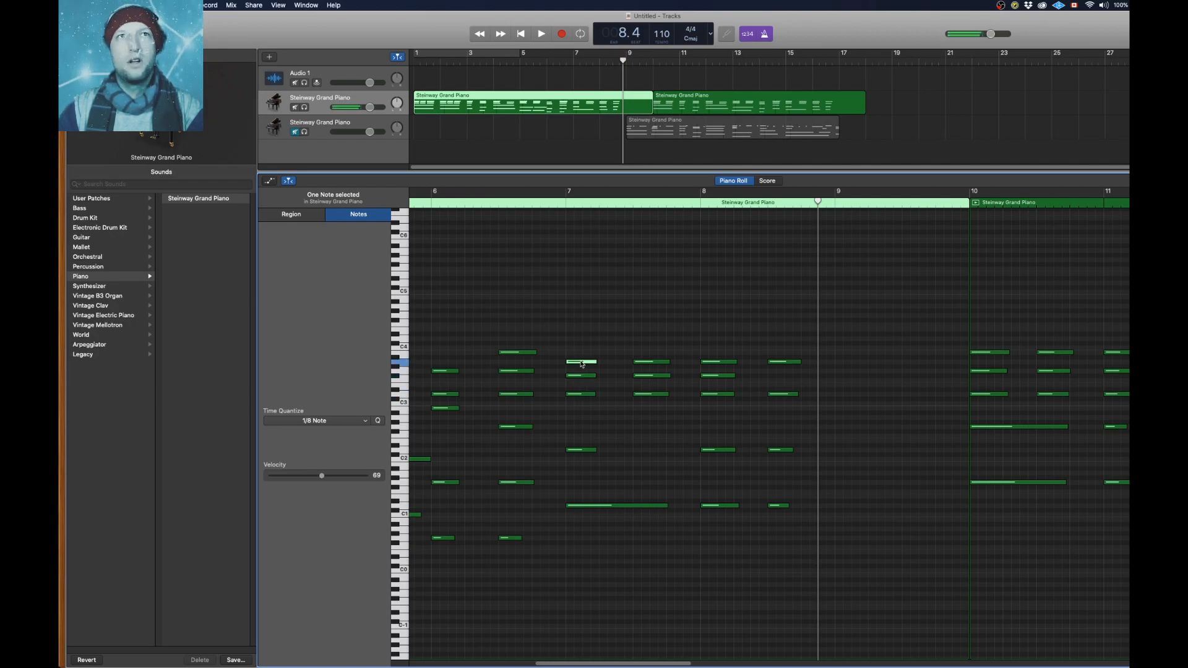
pyautogui.click(564, 206)
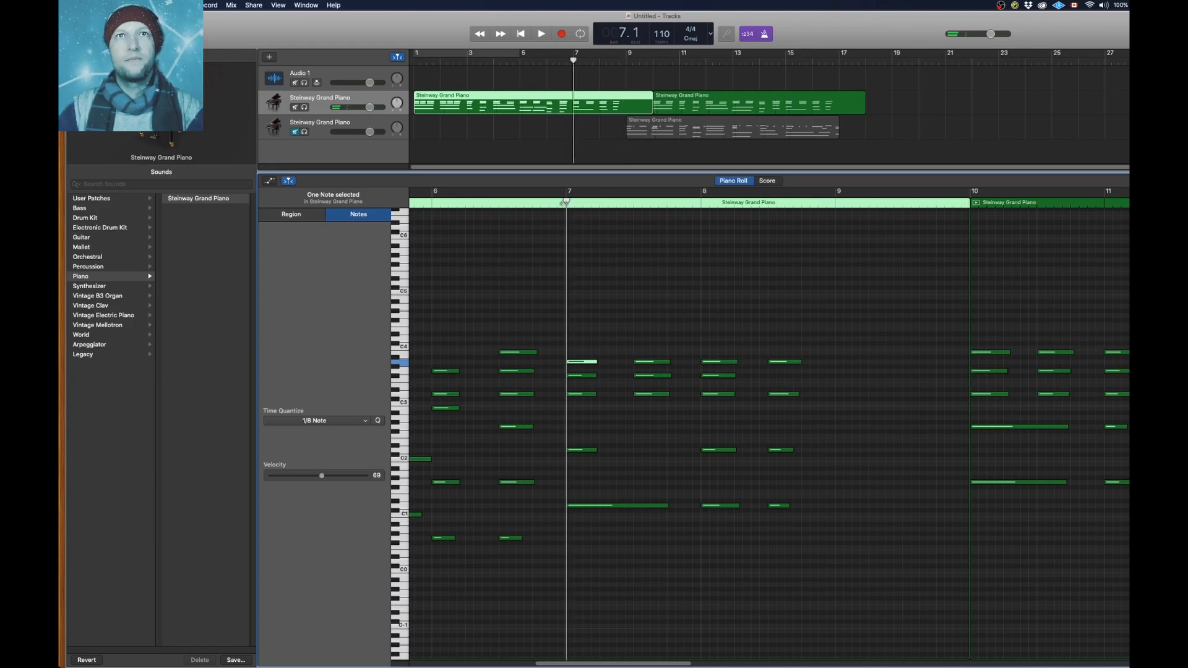
pyautogui.press('space')
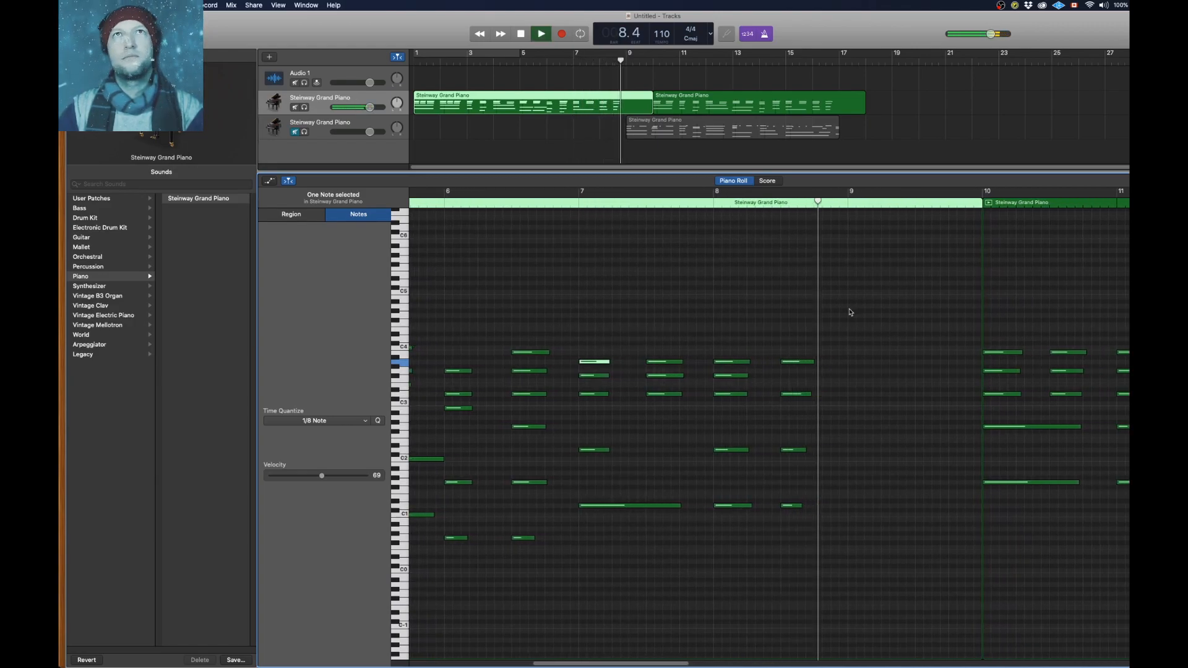
pyautogui.press('space')
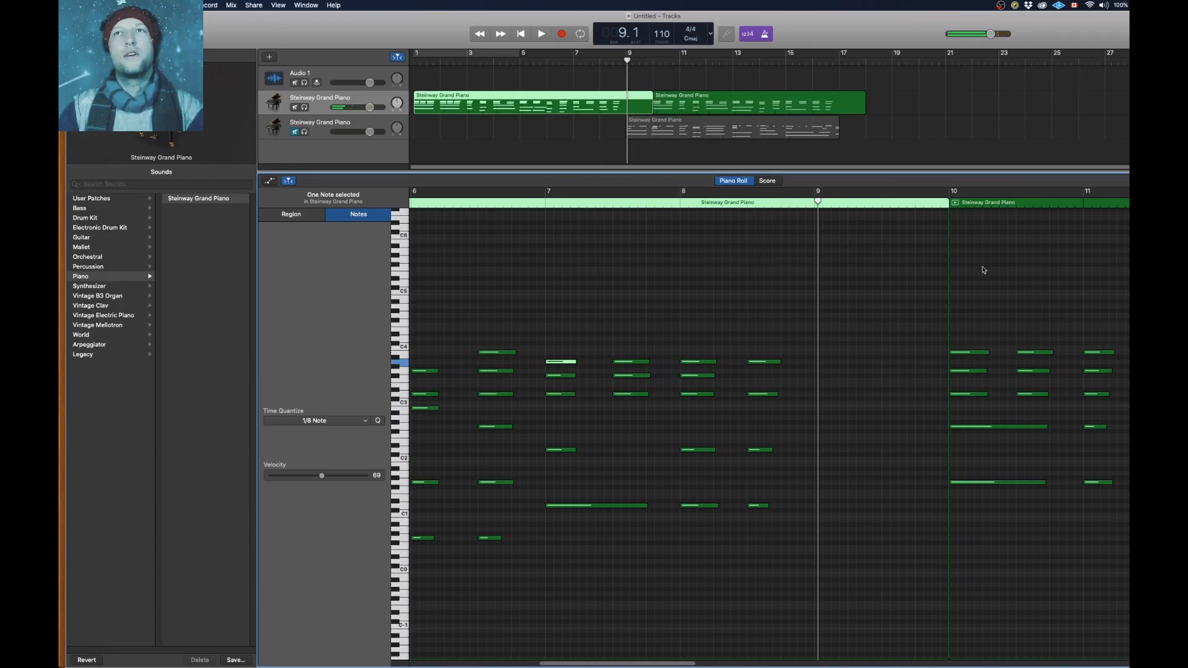
# Trim the first piano region to end at bar 9, close the editor and delete the second region on the same track
pyautogui.moveTo(651, 105); pyautogui.dragTo(622, 109)
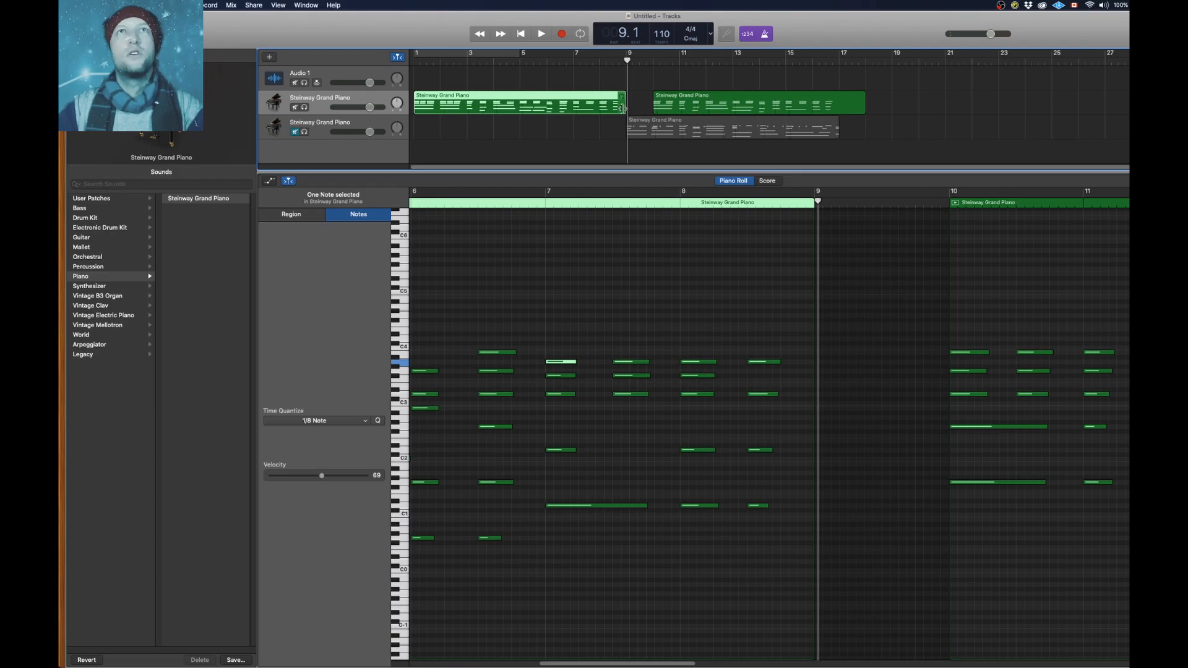
pyautogui.press('e')
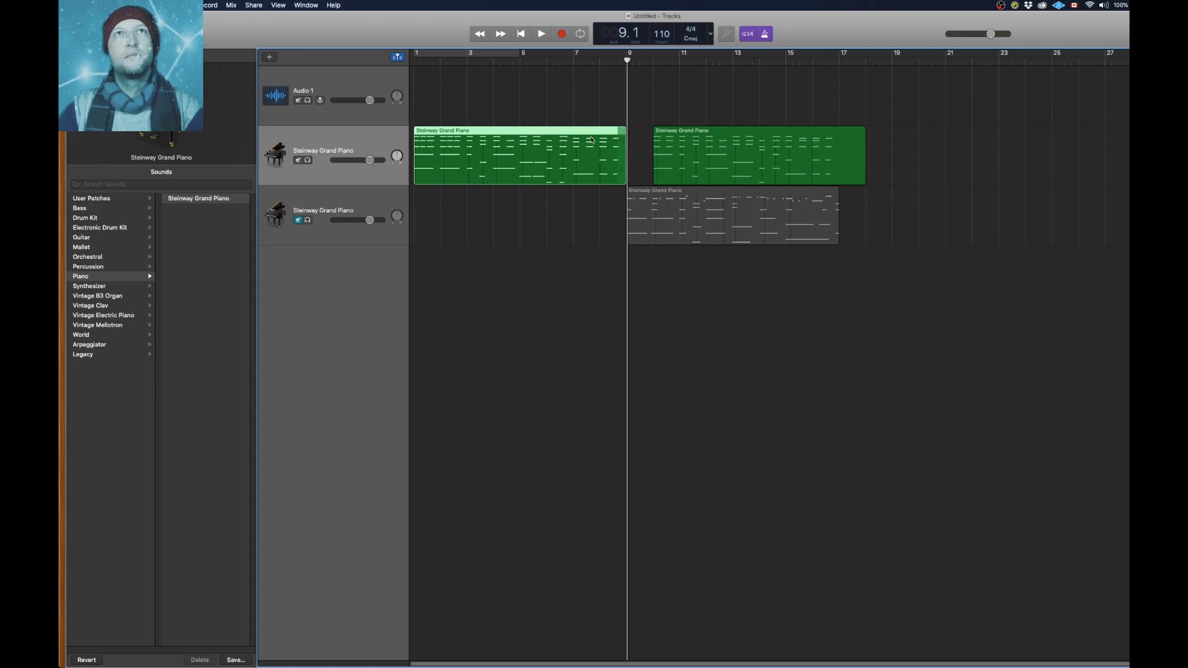
pyautogui.click(736, 138)
pyautogui.press('Delete')
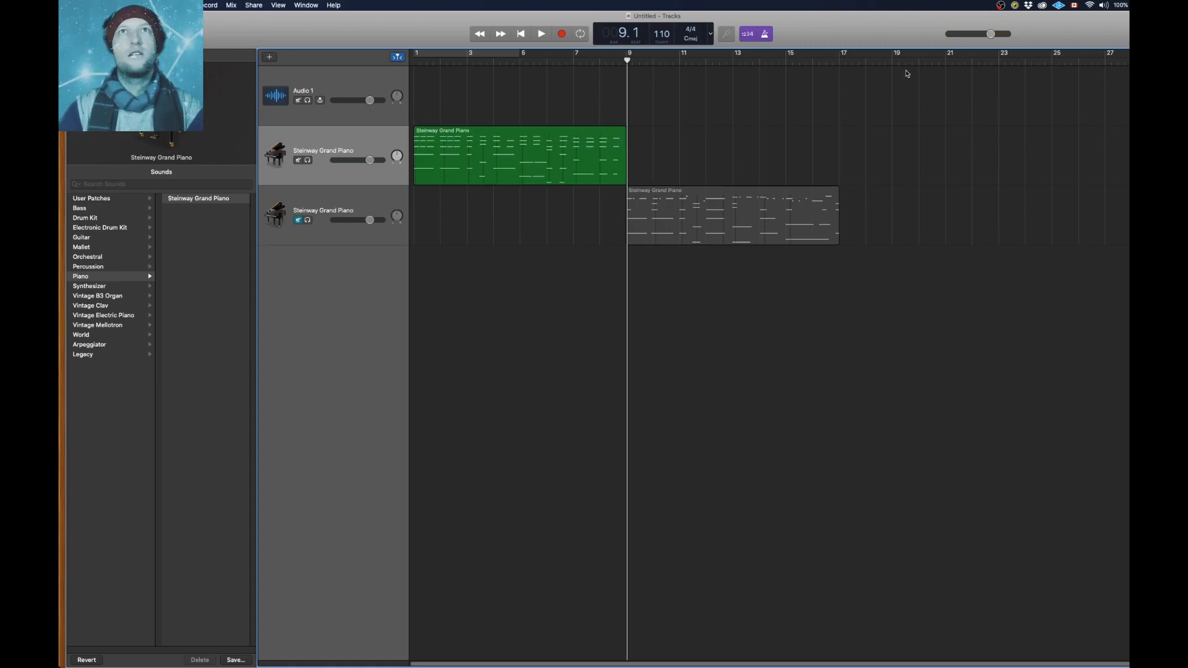
# Copy the first piano region and paste it at bar 9 on the same track
pyautogui.click(560, 138)
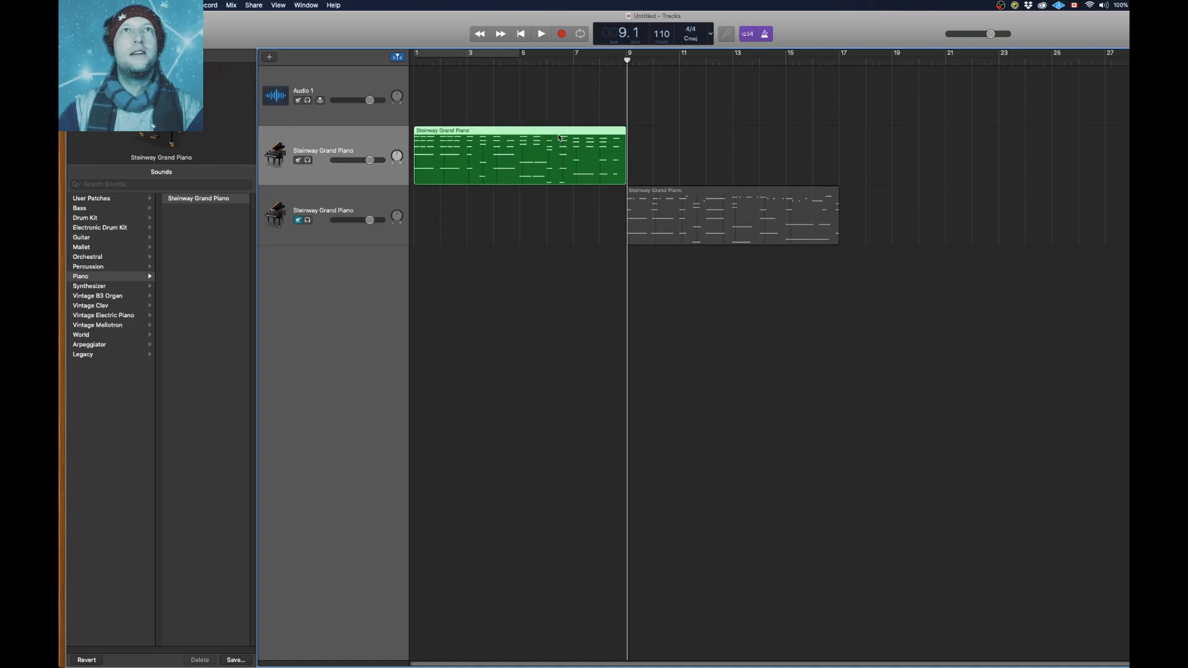
pyautogui.rightClick(507, 129)
pyautogui.click(543, 141)
pyautogui.rightClick(641, 142)
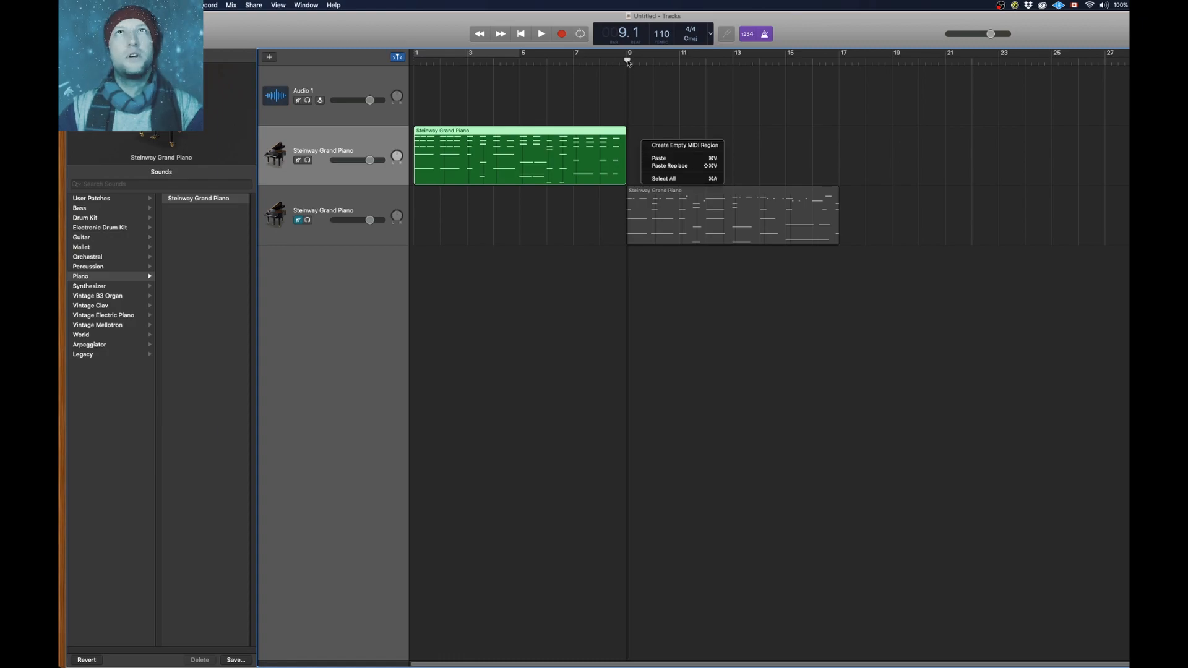
pyautogui.click(657, 159)
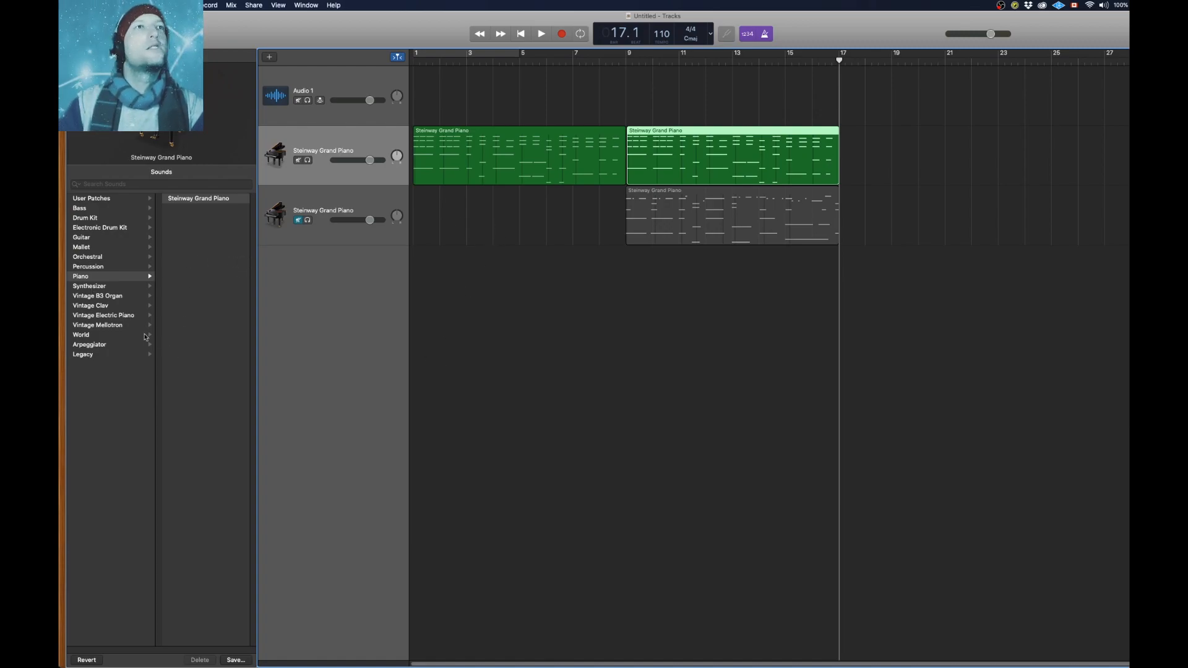
# Try the rhythmic synthesizer sound Groovy Synth Pattern on the edited piano track and play it from bar 1
pyautogui.click(101, 287)
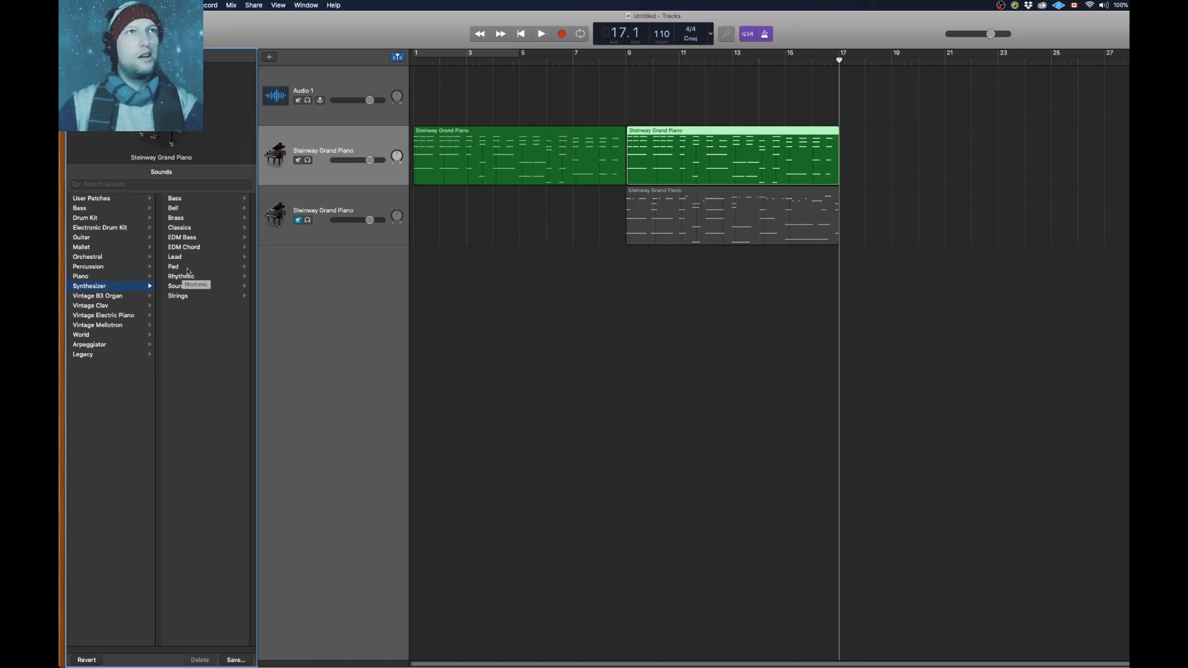
pyautogui.click(192, 277)
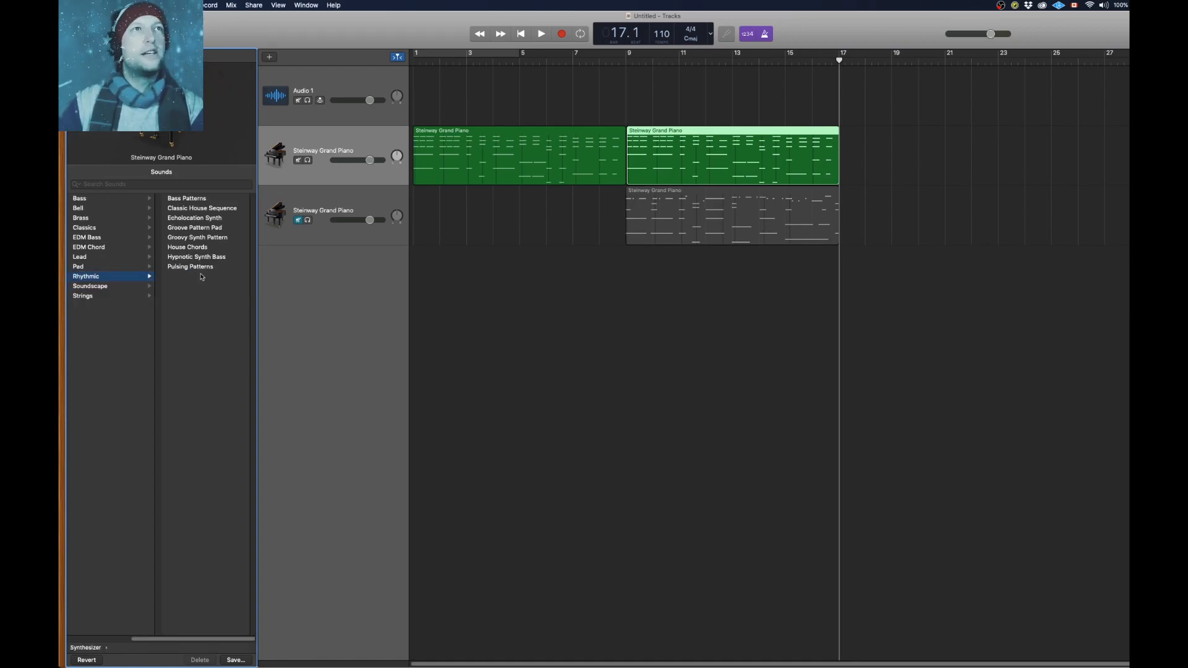
pyautogui.click(414, 62)
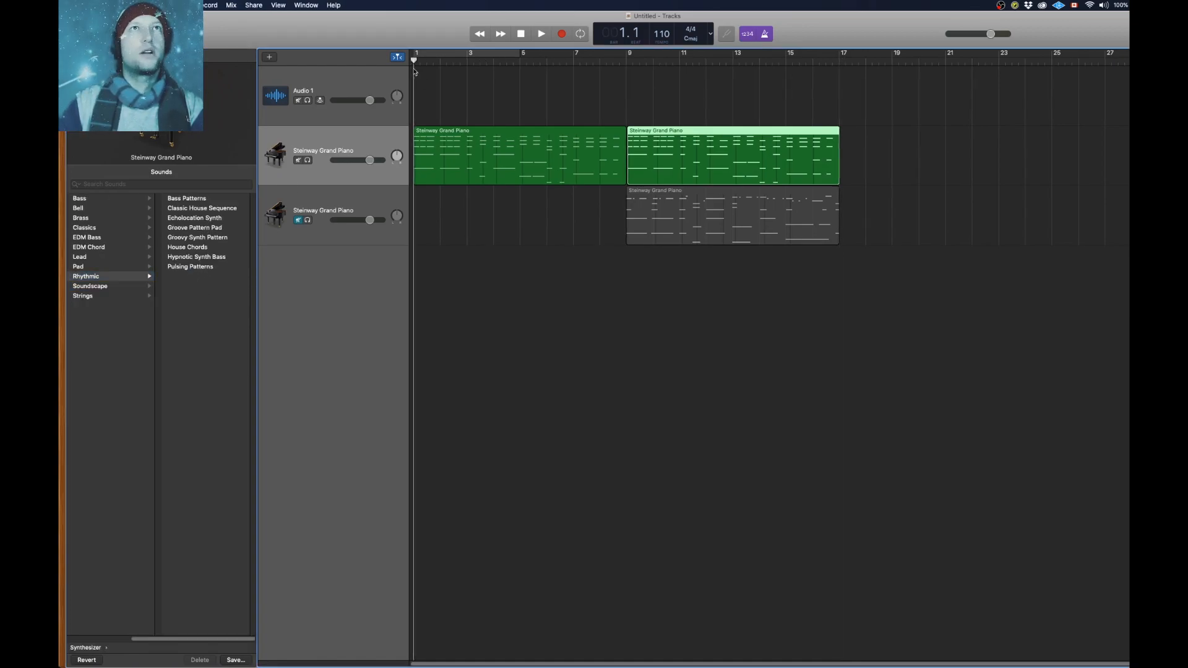
pyautogui.click(192, 237)
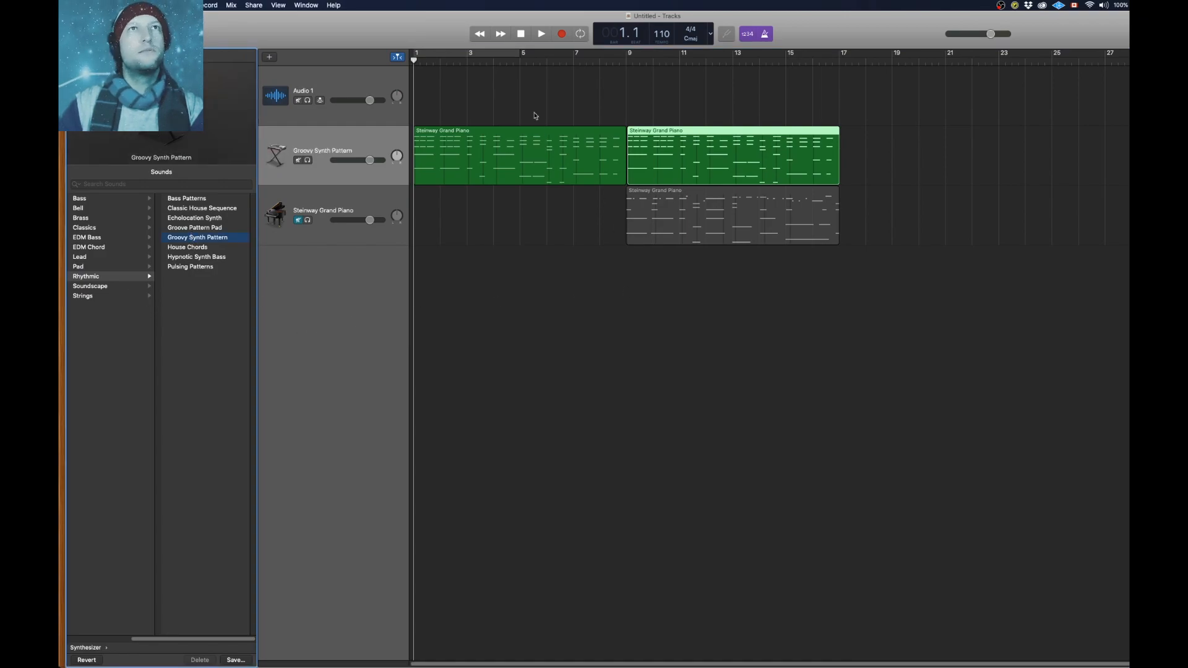
pyautogui.press('space')
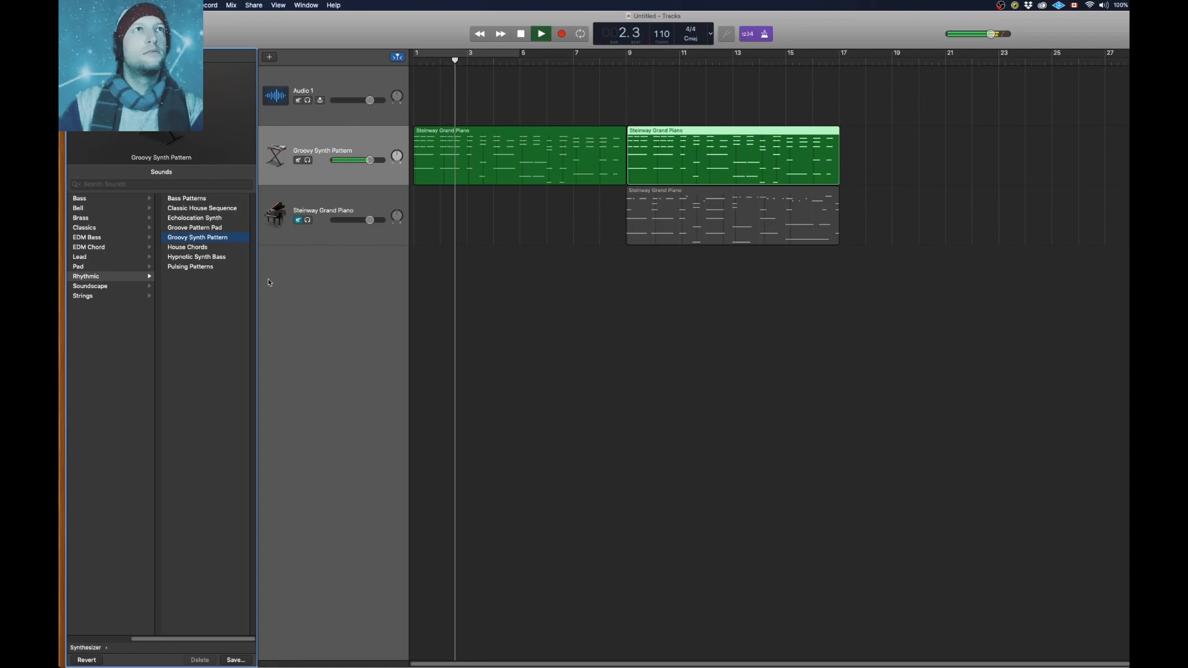
pyautogui.press('space')
# Change the track's sound to Groove Pattern Pad, play it back and turn off the metronome
pyautogui.click(210, 228)
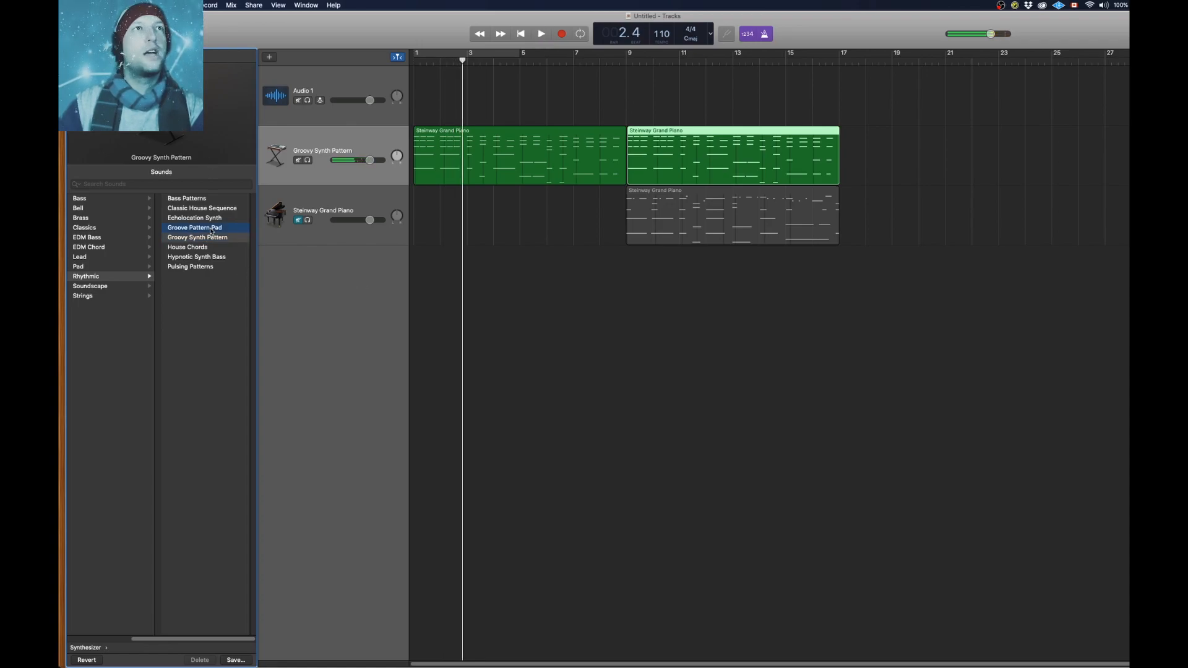
pyautogui.press('space')
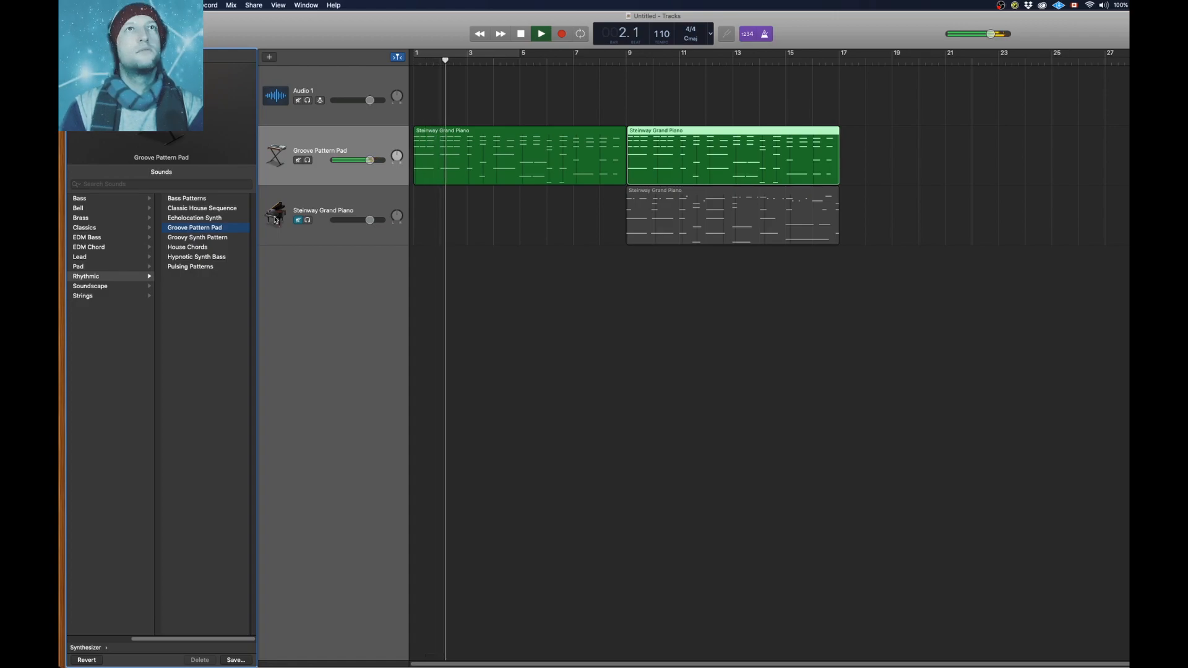
pyautogui.click(765, 33)
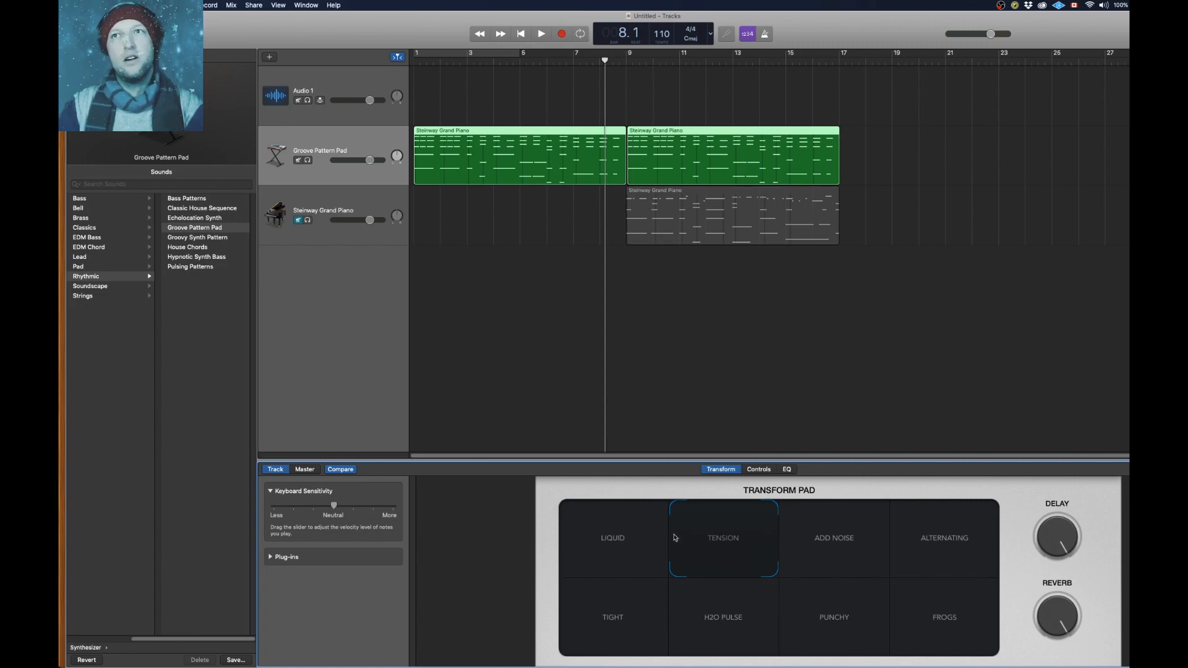
# Look through the synth's Controls and Transform views, and play the song looped over bars 1 to 9
pyautogui.click(759, 471)
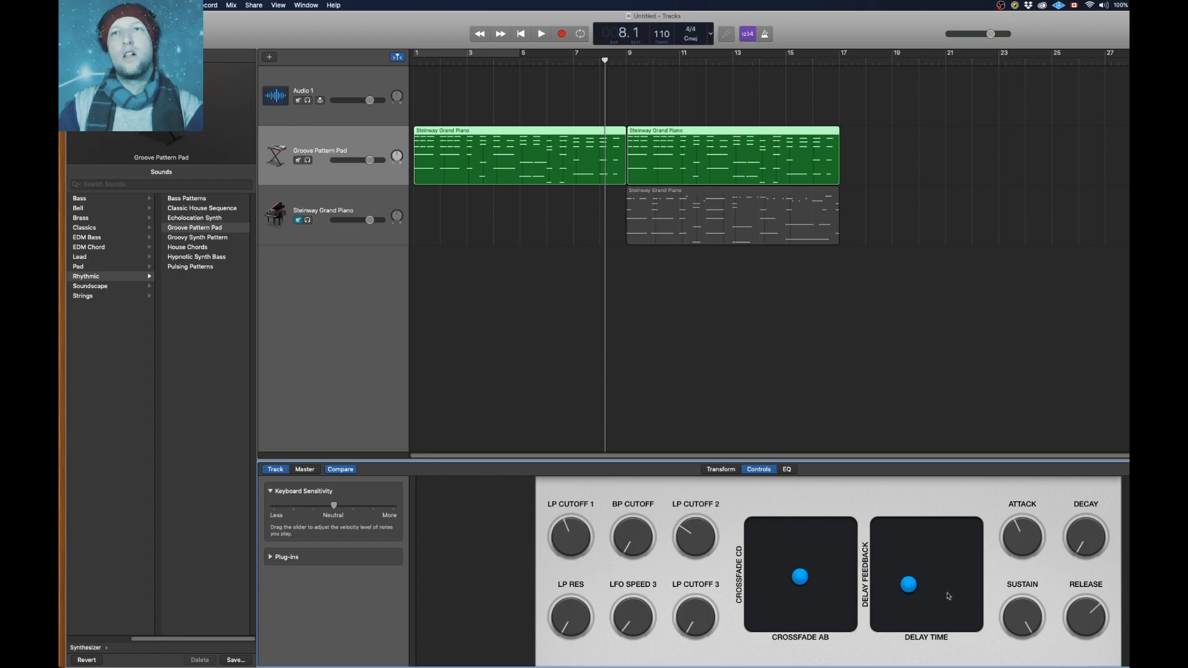
pyautogui.click(715, 471)
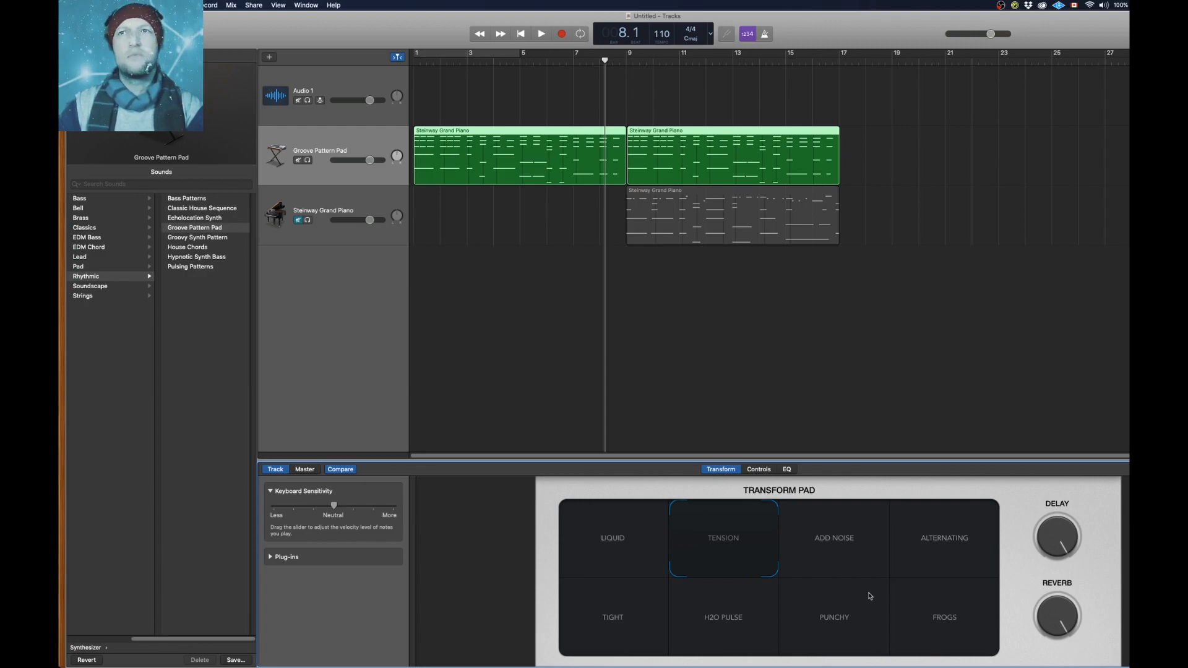
pyautogui.press('space')
pyautogui.press('Return')
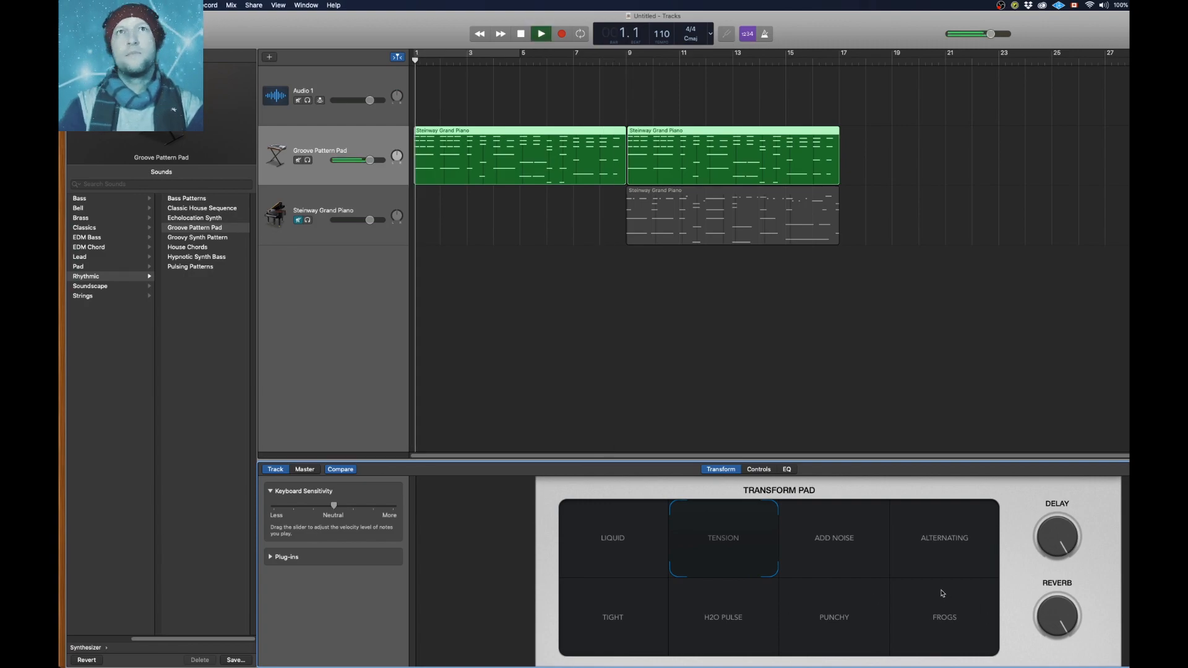
pyautogui.click(520, 52)
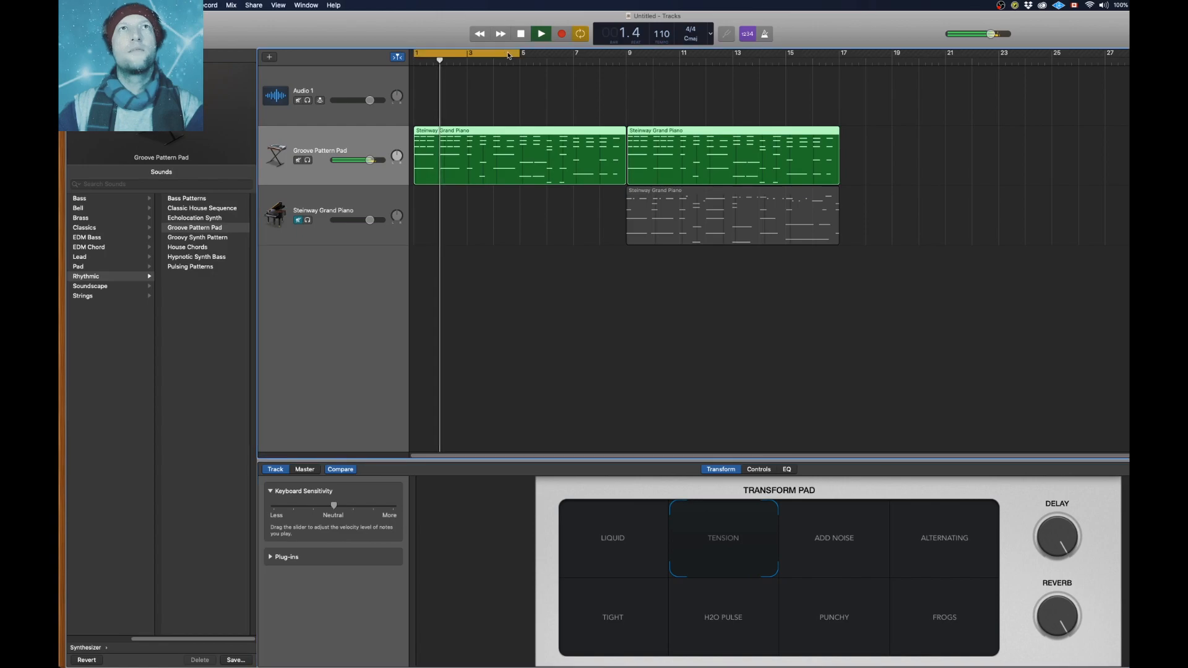
pyautogui.moveTo(518, 52); pyautogui.dragTo(625, 52)
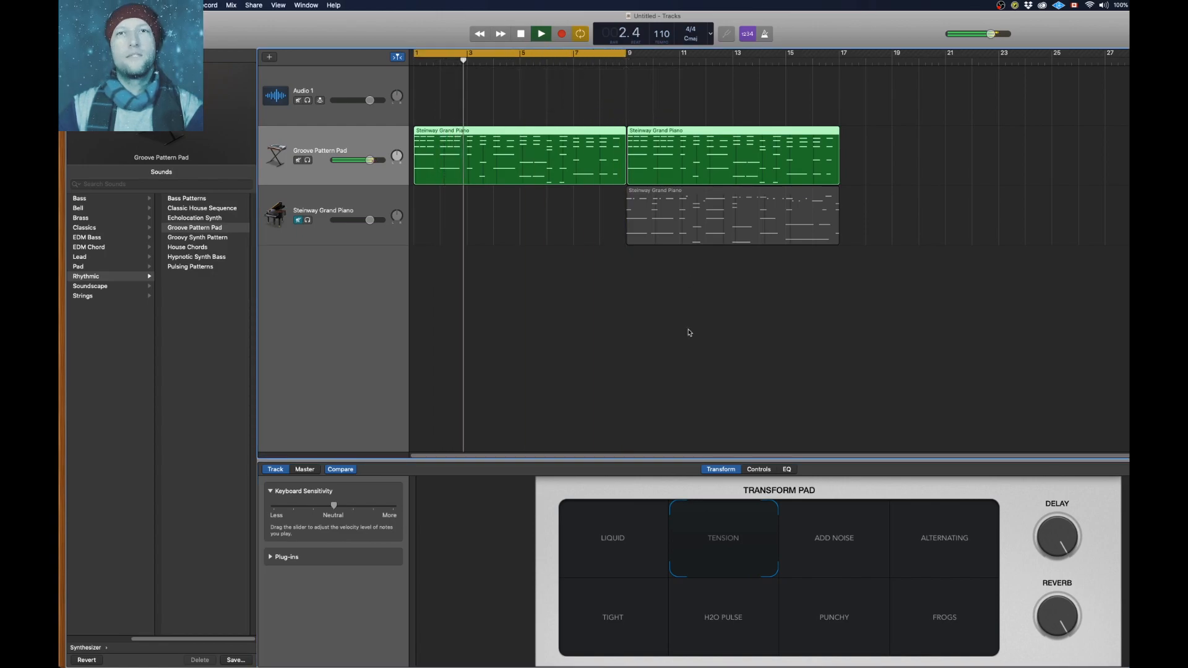
# Audition Add Noise and Alternating on the Transform Pad, choose Tight, and reduce the Reverb and Delay amounts
pyautogui.click(864, 569)
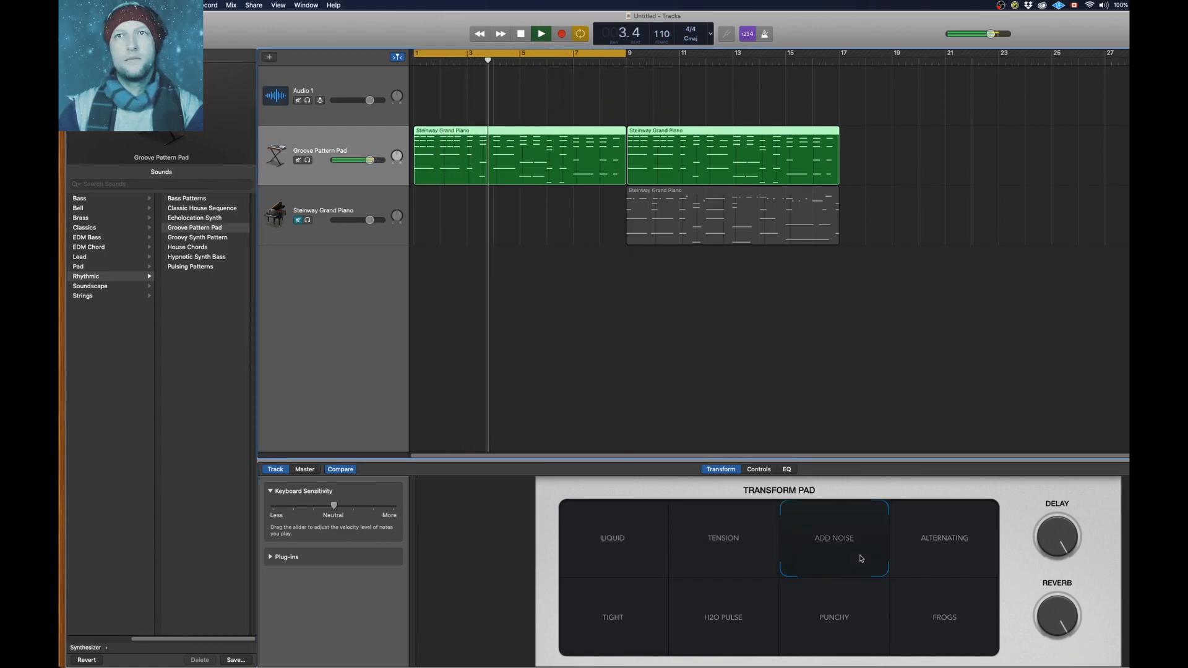
pyautogui.click(928, 549)
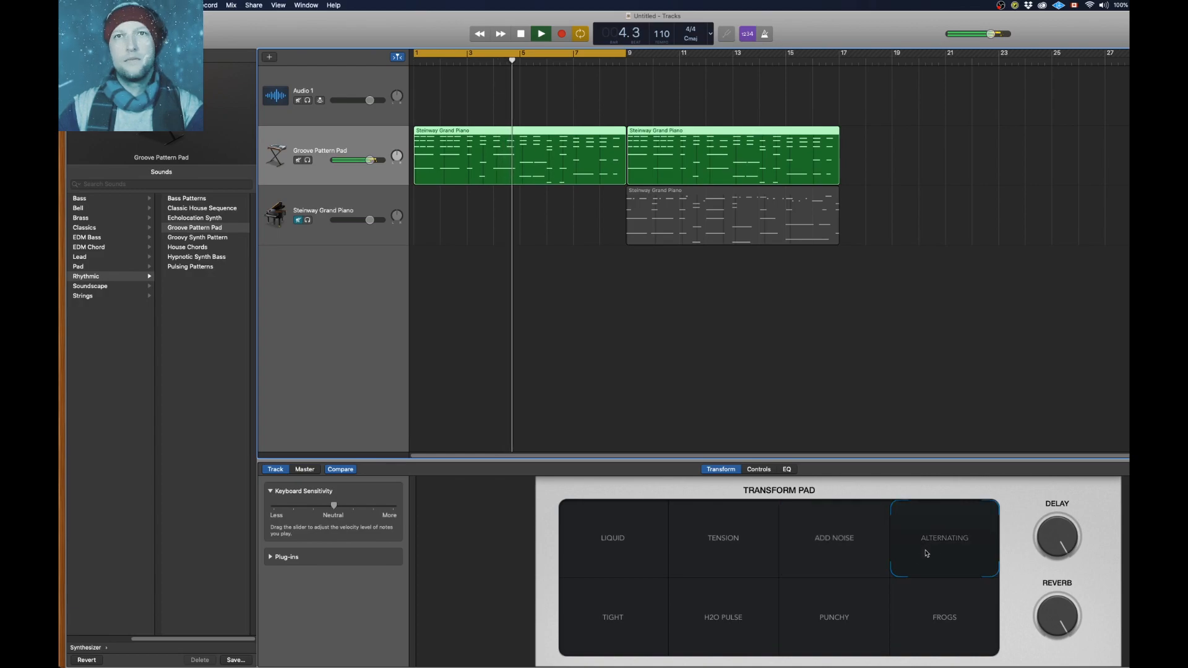
pyautogui.click(647, 630)
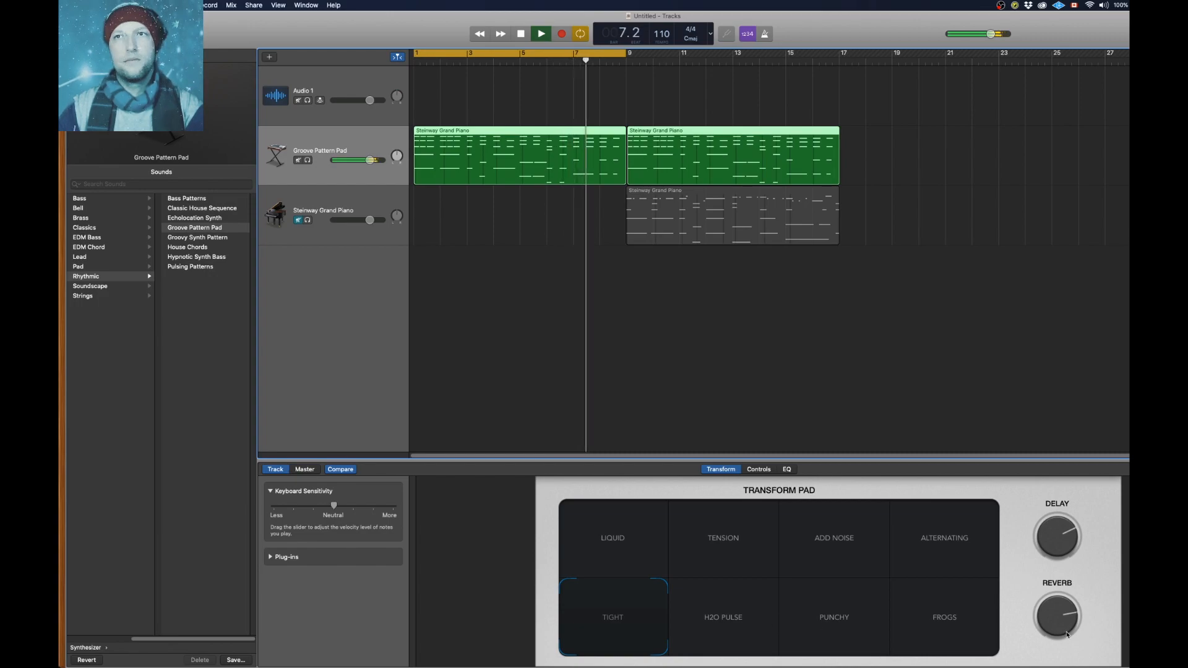
pyautogui.moveTo(1072, 619); pyautogui.dragTo(1072, 648)
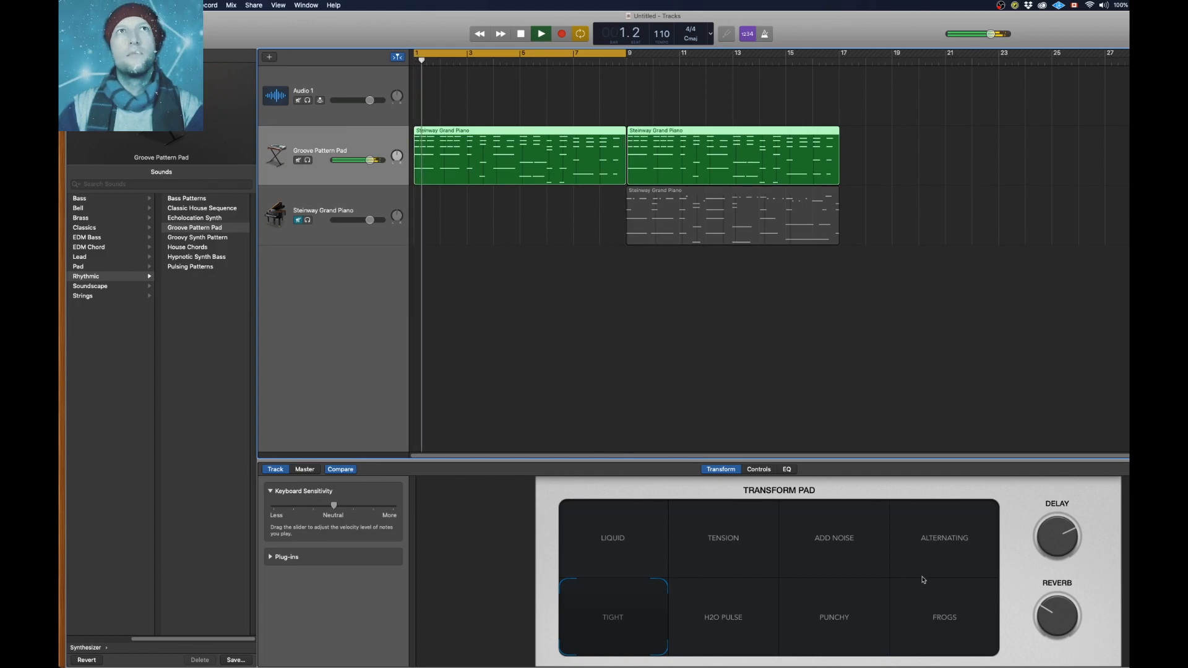
pyautogui.moveTo(1058, 536); pyautogui.dragTo(1059, 563)
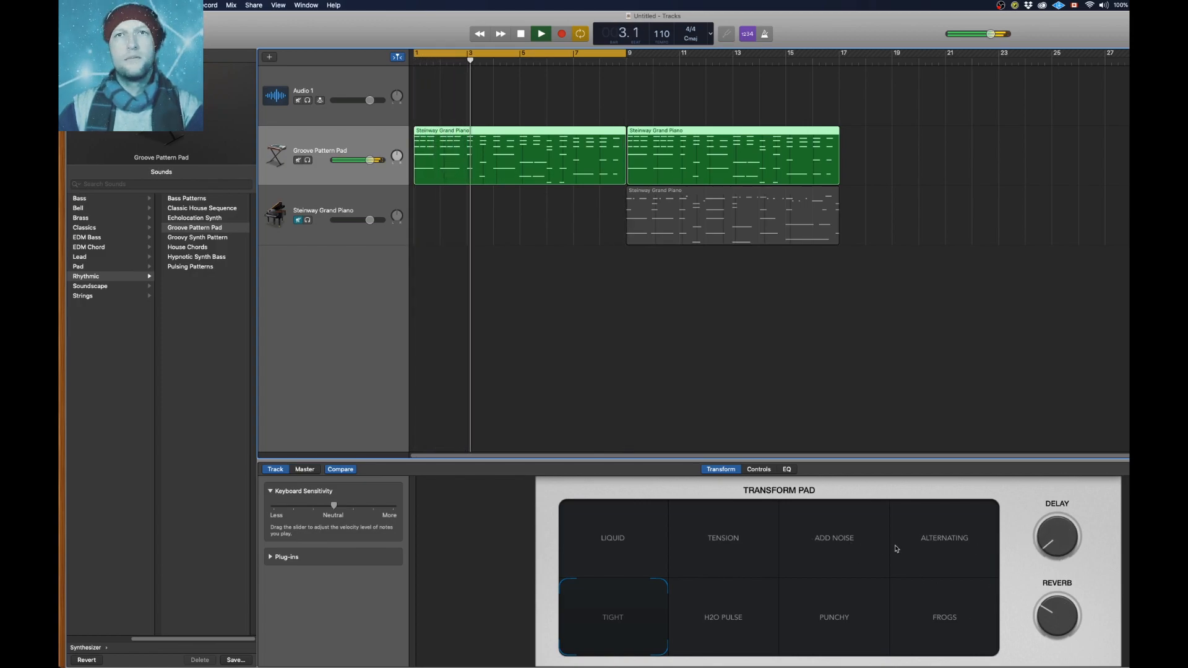
# Adjust the Groove Pattern Pad's LP Cutoff 2 and BP Cutoff controls during playback and set LP Cutoff 1 to 100 %
pyautogui.click(758, 469)
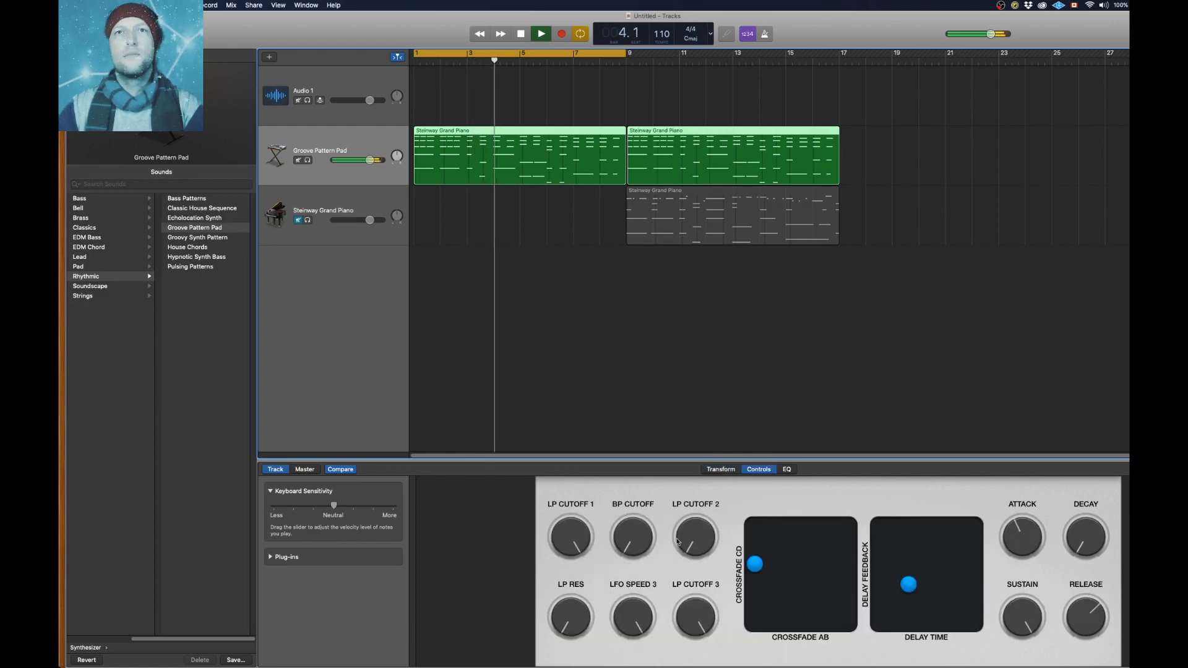
pyautogui.moveTo(690, 543); pyautogui.dragTo(720, 435)
pyautogui.moveTo(632, 538); pyautogui.dragTo(593, 641)
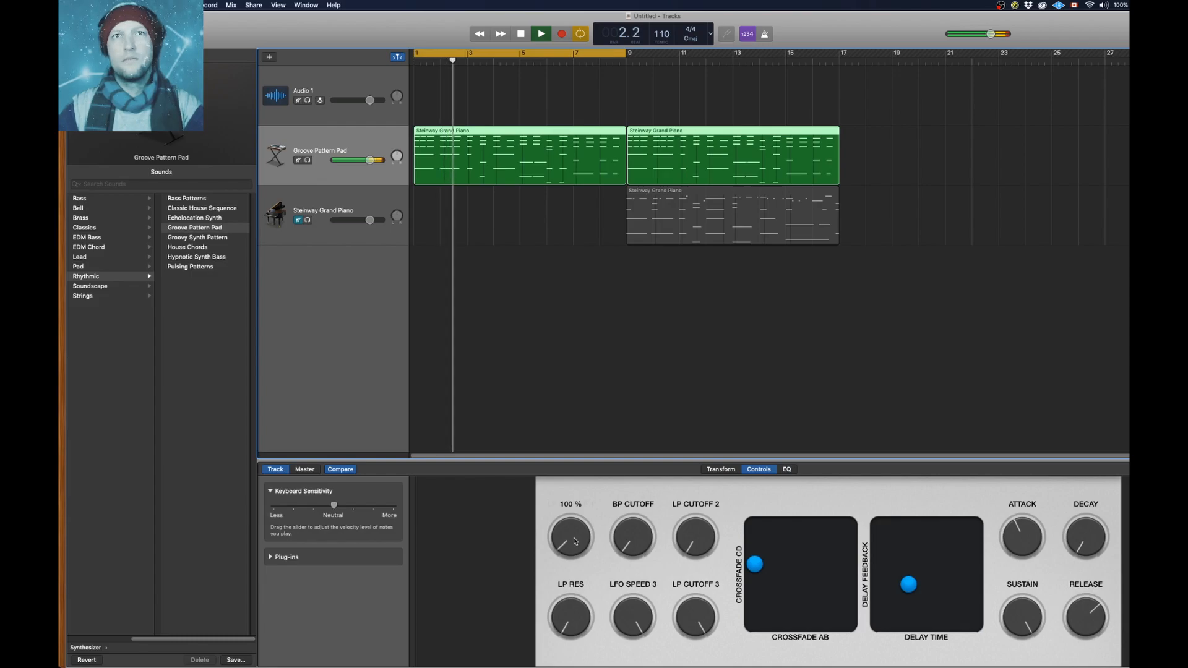
pyautogui.press('space')
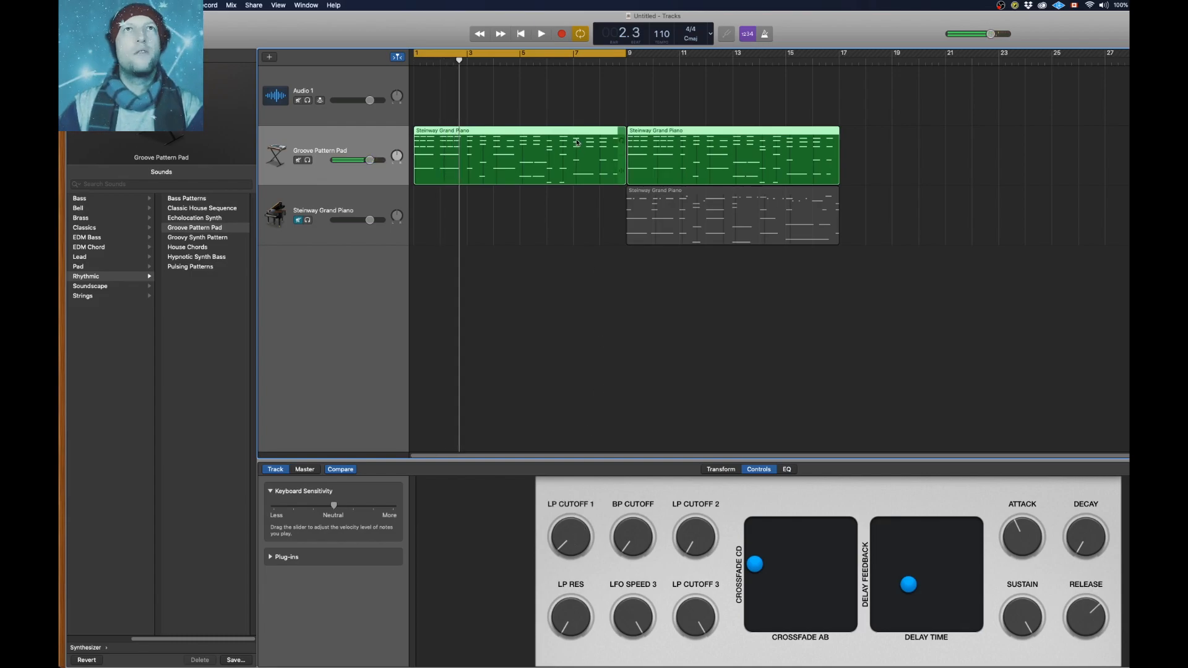
# Delete the lowest bass notes from the first Groove Pattern Pad region and copy the cleaned region over the second one at bar 9
pyautogui.press('e')
pyautogui.hscroll(-10, 804, 595)
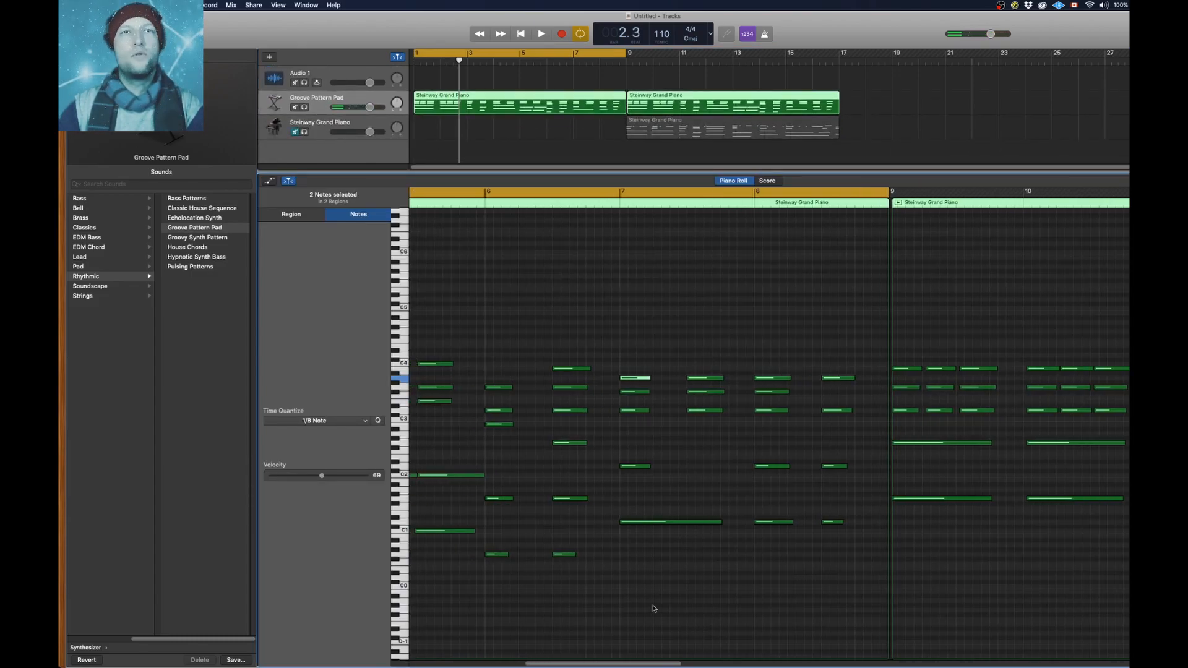
pyautogui.moveTo(901, 591); pyautogui.dragTo(511, 525)
pyautogui.hscroll(-2, 737, 566)
pyautogui.click(510, 525)
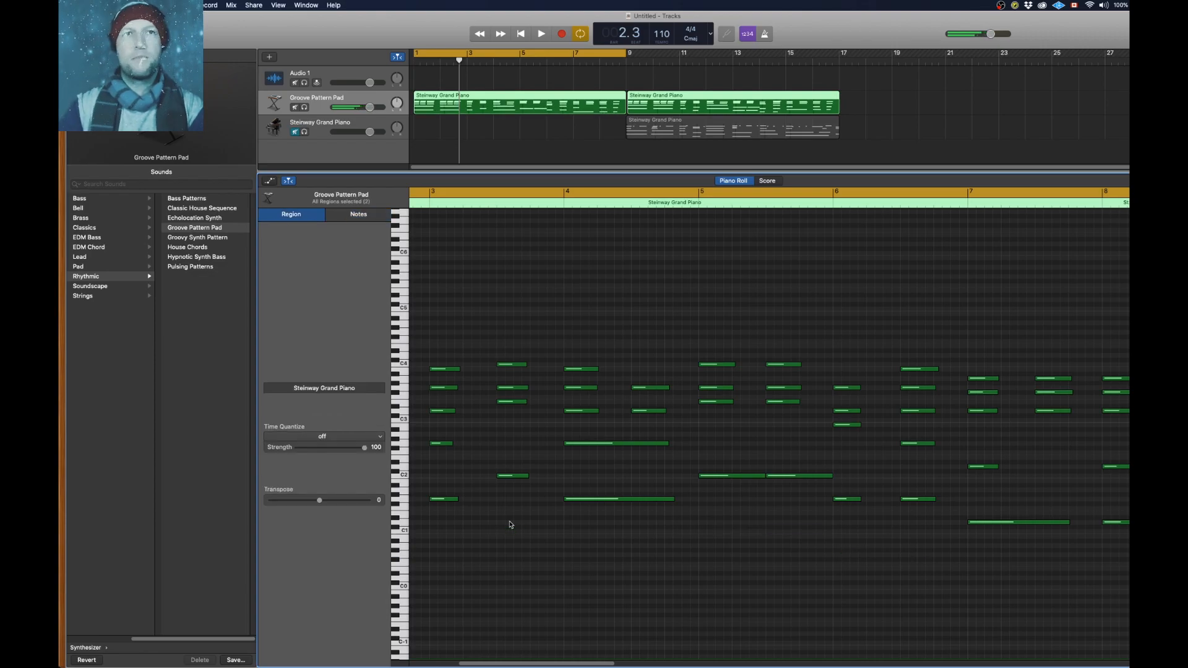
pyautogui.press('z')
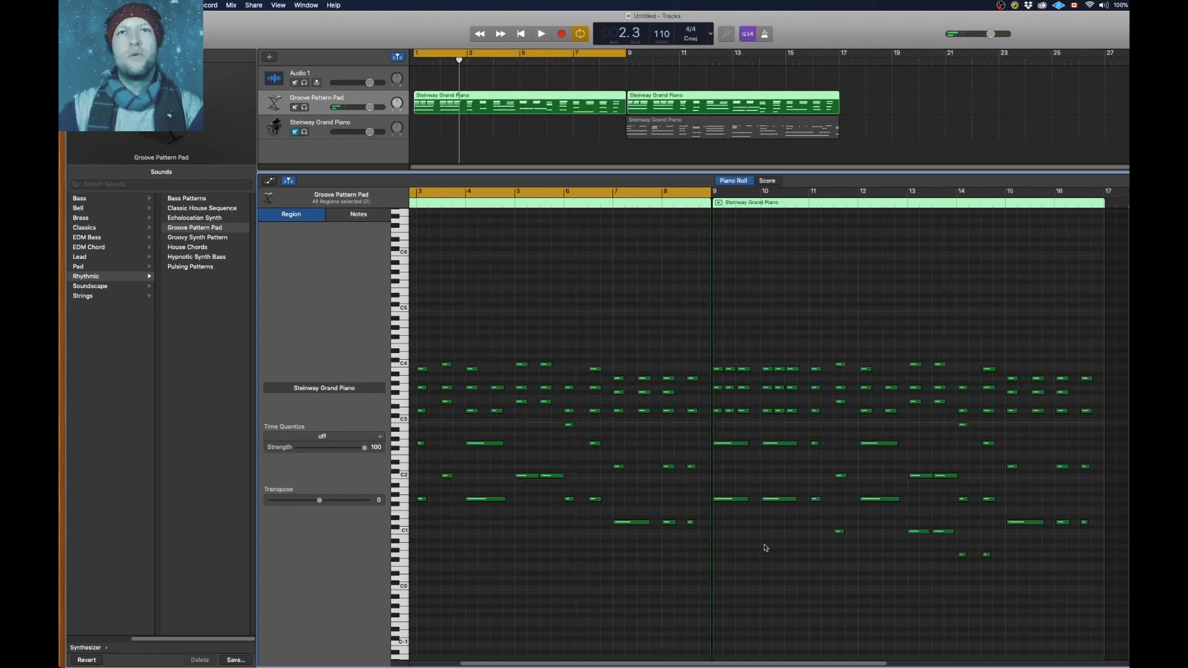
pyautogui.moveTo(570, 98); pyautogui.dragTo(804, 107)
pyautogui.click(573, 99)
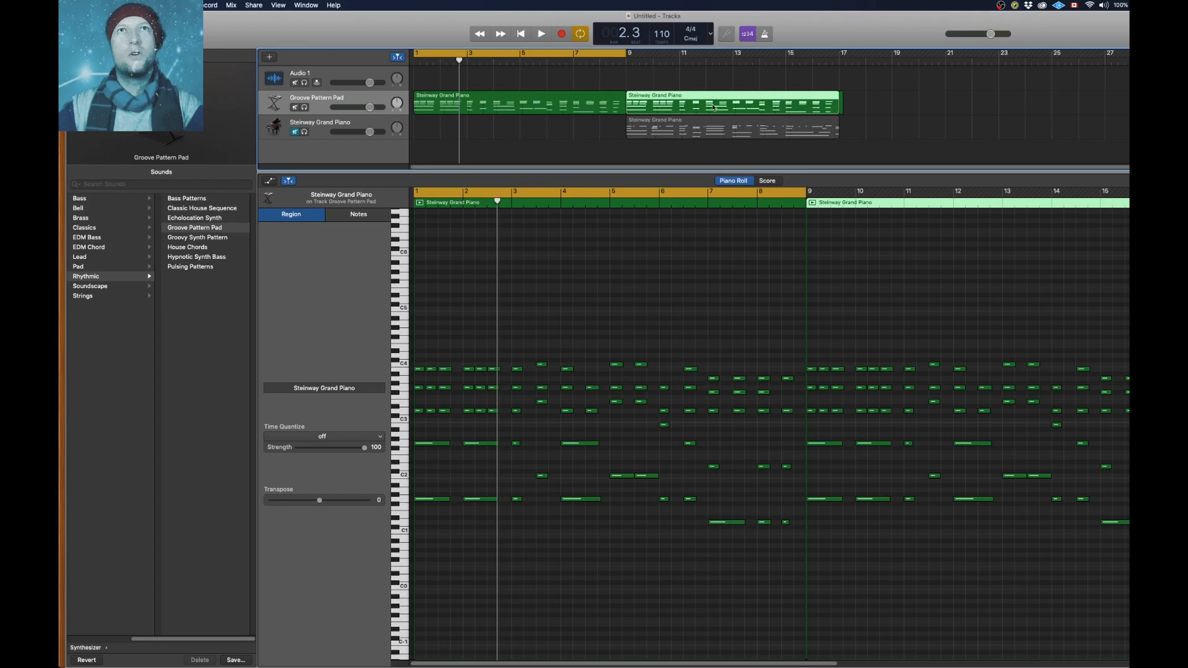
pyautogui.click(842, 108)
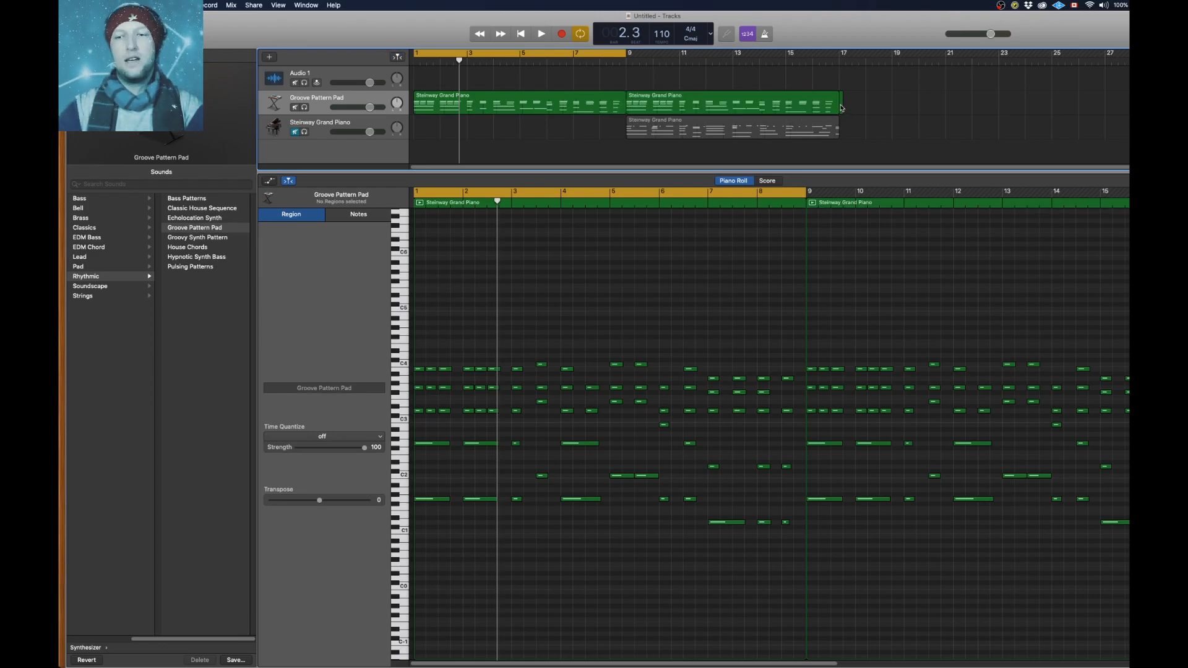
pyautogui.press('super+BackSpace')
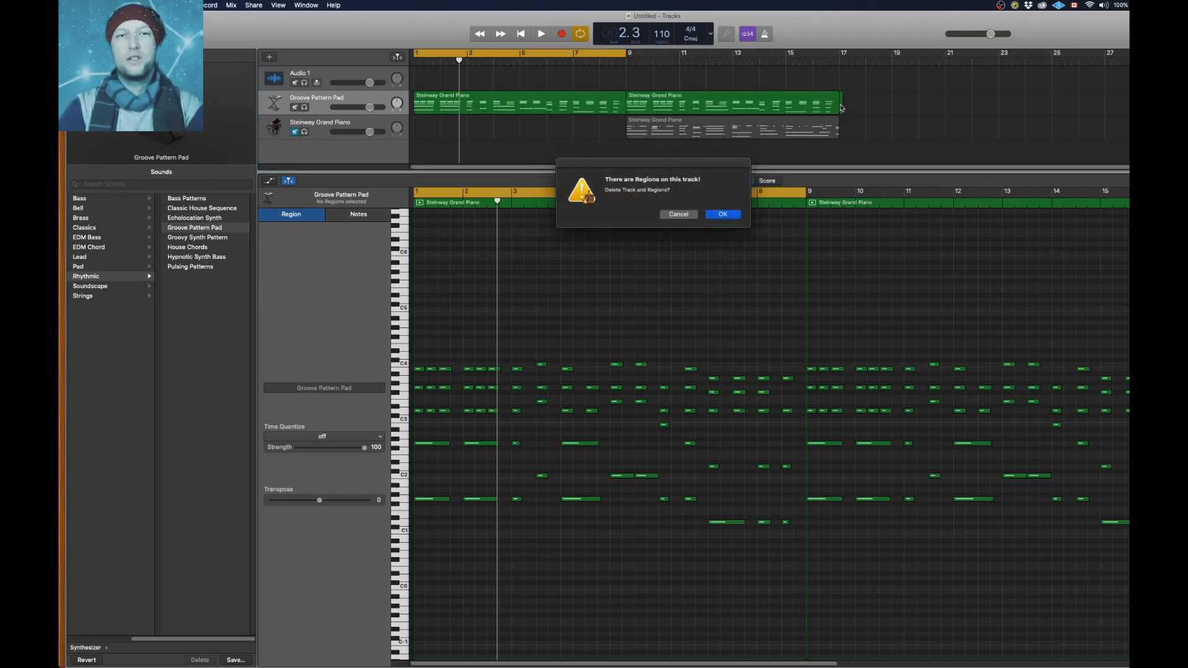
pyautogui.click(692, 214)
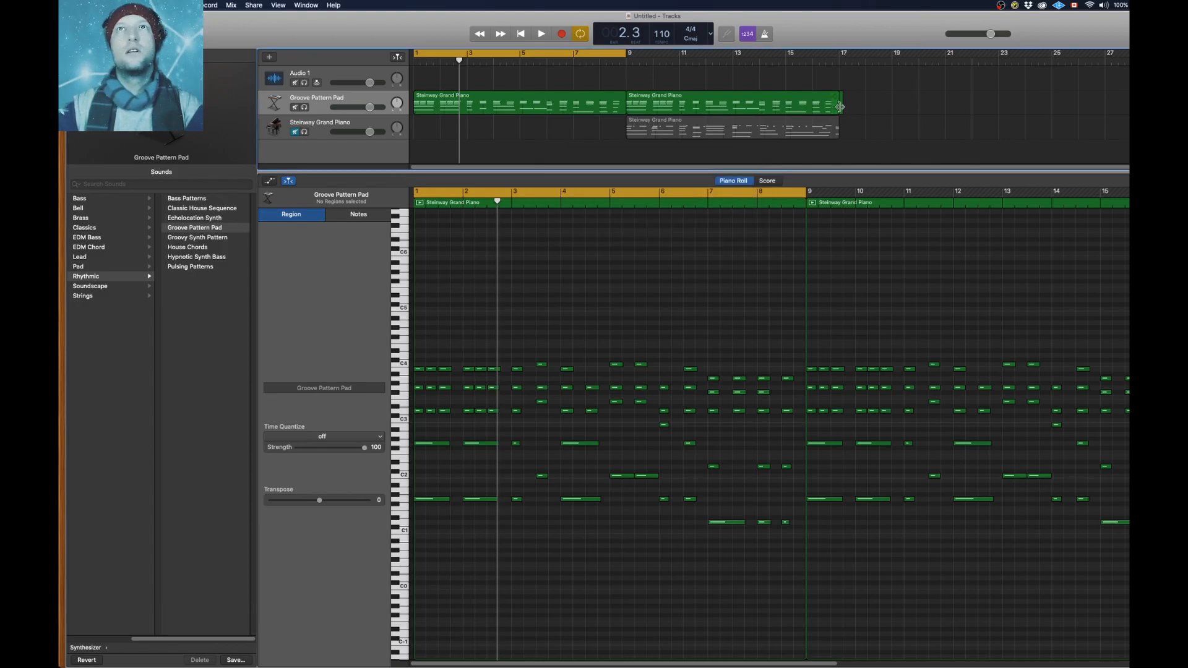
# Play the edited Groove Pattern Pad part from bar 1 and close the Piano Roll
pyautogui.press('super+Right')
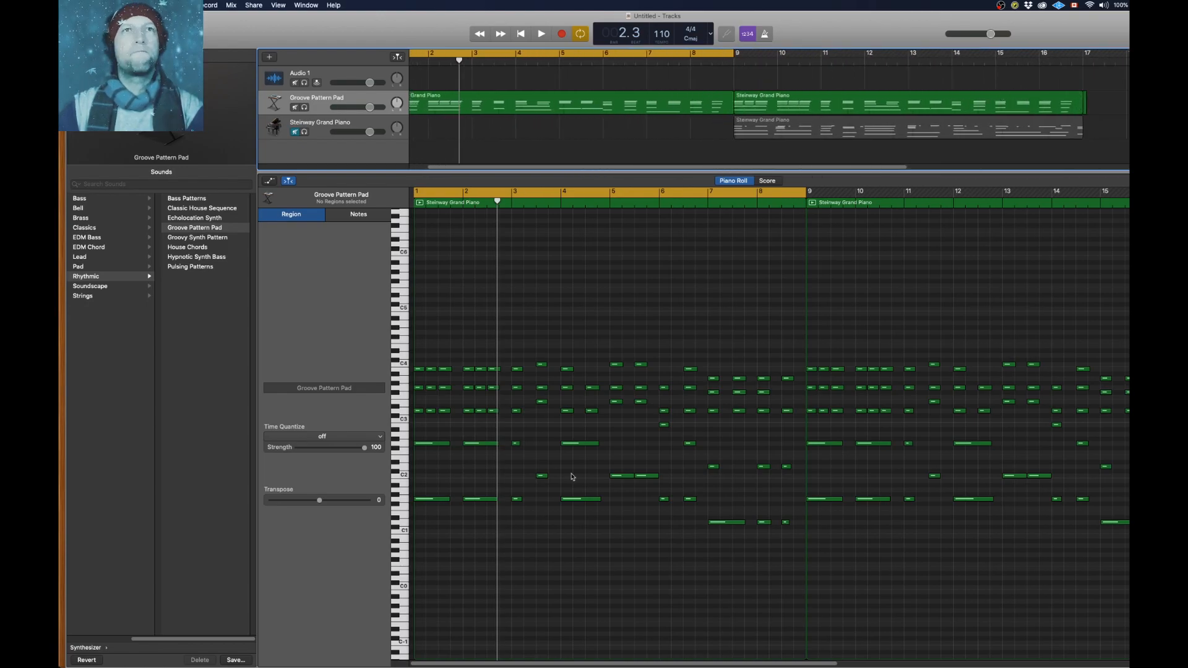
pyautogui.press('Return')
pyautogui.press('space')
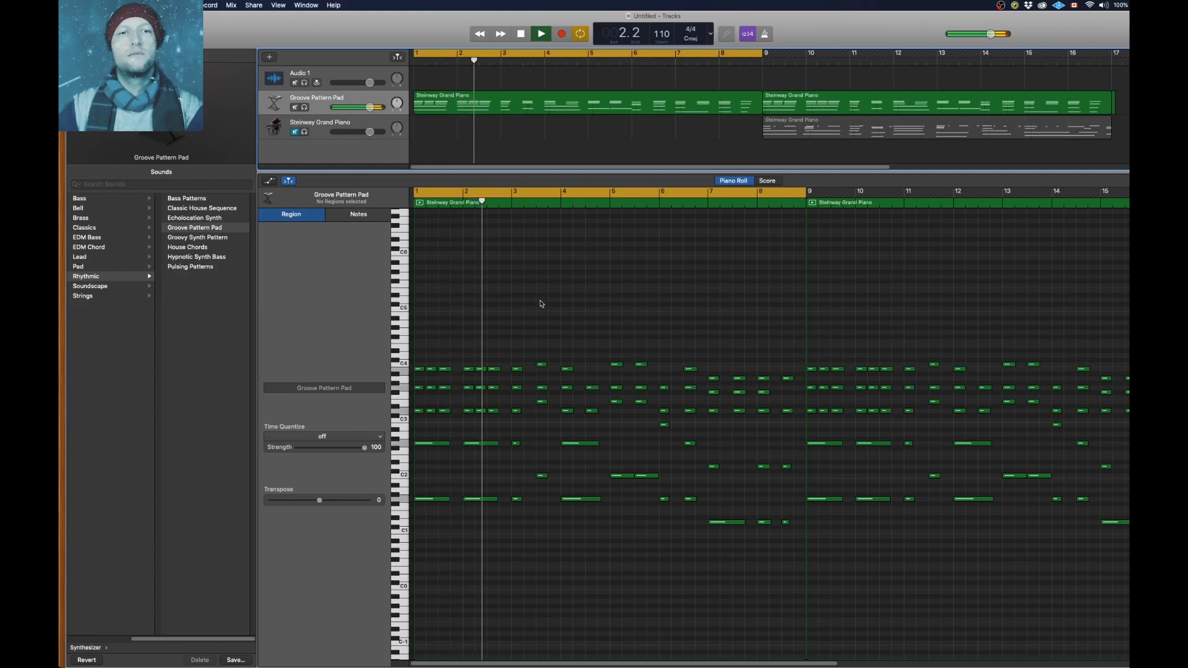
pyautogui.press('e')
pyautogui.press('space')
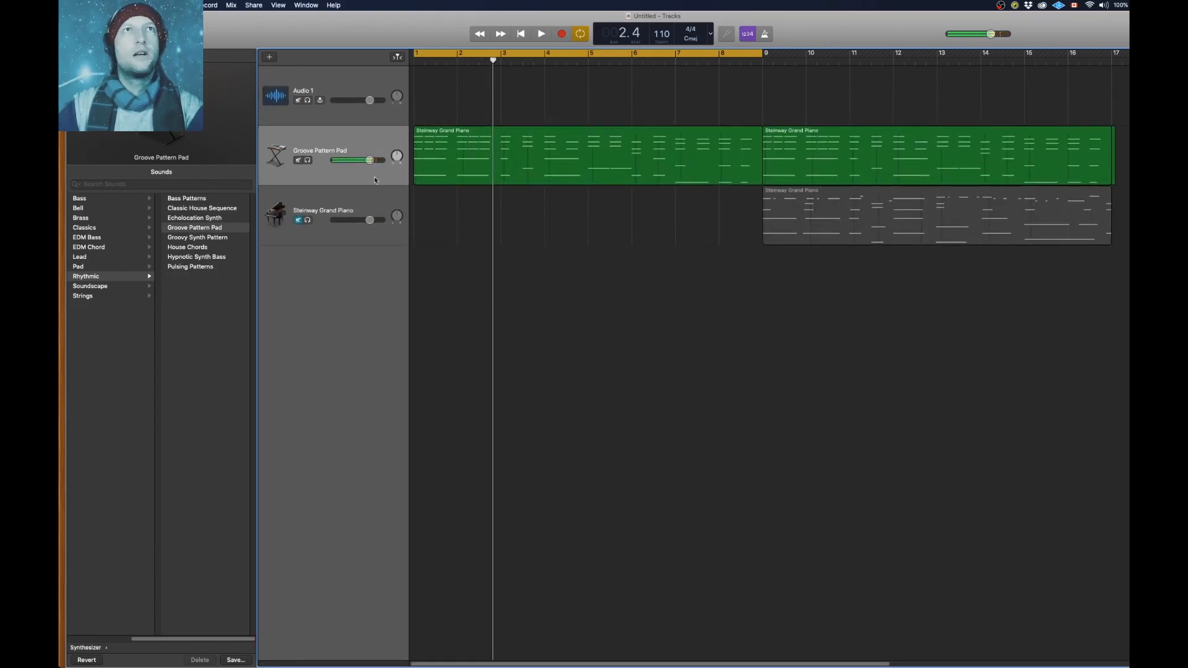
# Add a new Drummer track to the song
pyautogui.click(271, 58)
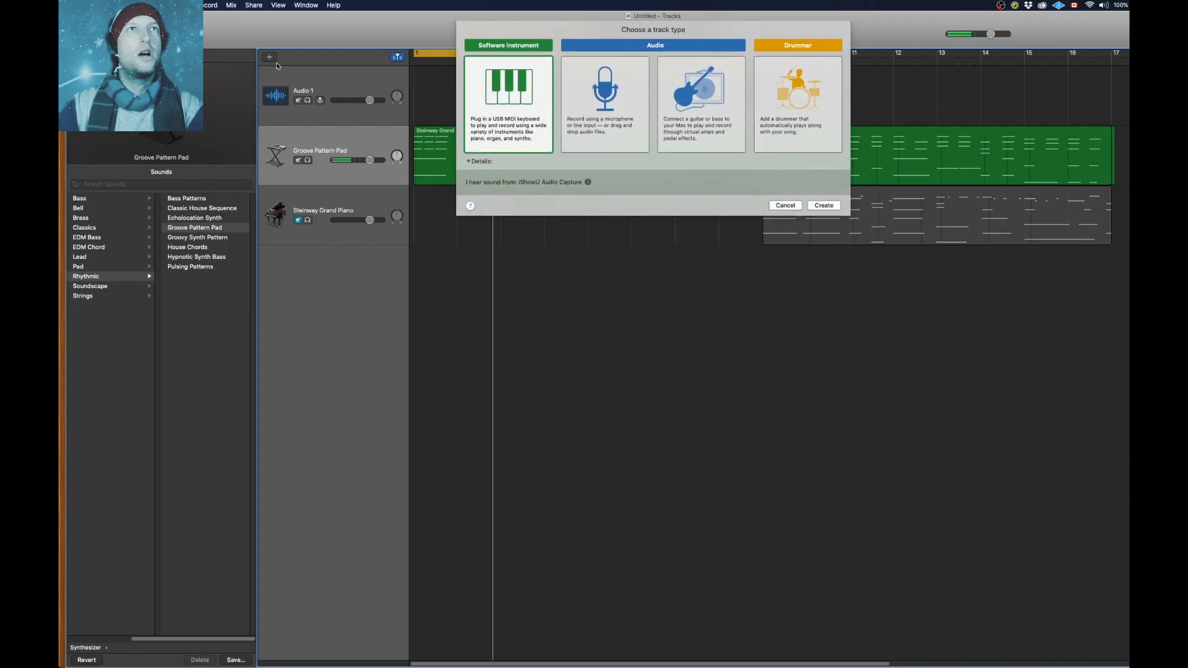
pyautogui.click(808, 110)
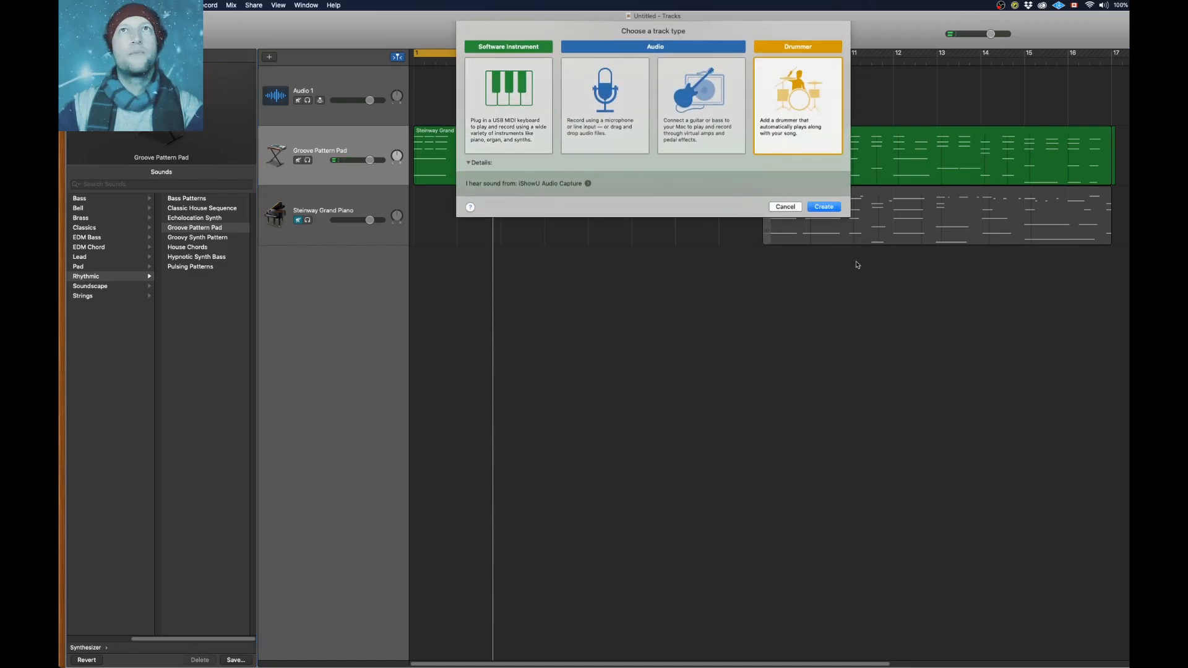
pyautogui.click(829, 207)
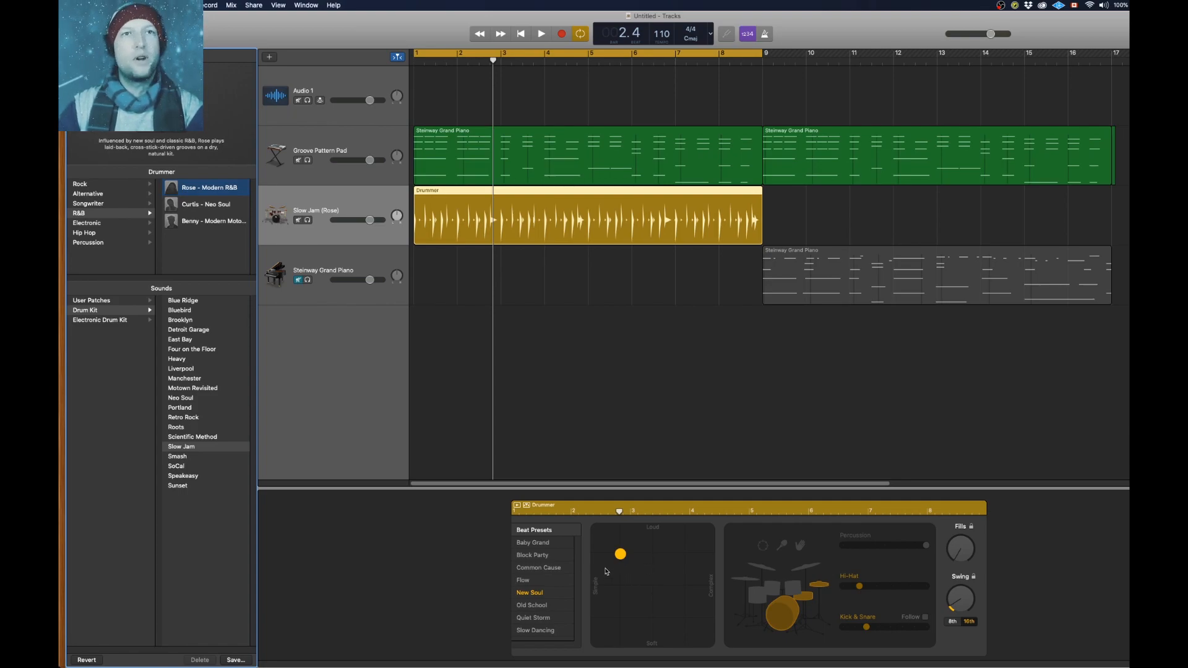
# Preview the drummer region soloed, briefly toggling solo on the Groove Pattern Pad track
pyautogui.click(517, 506)
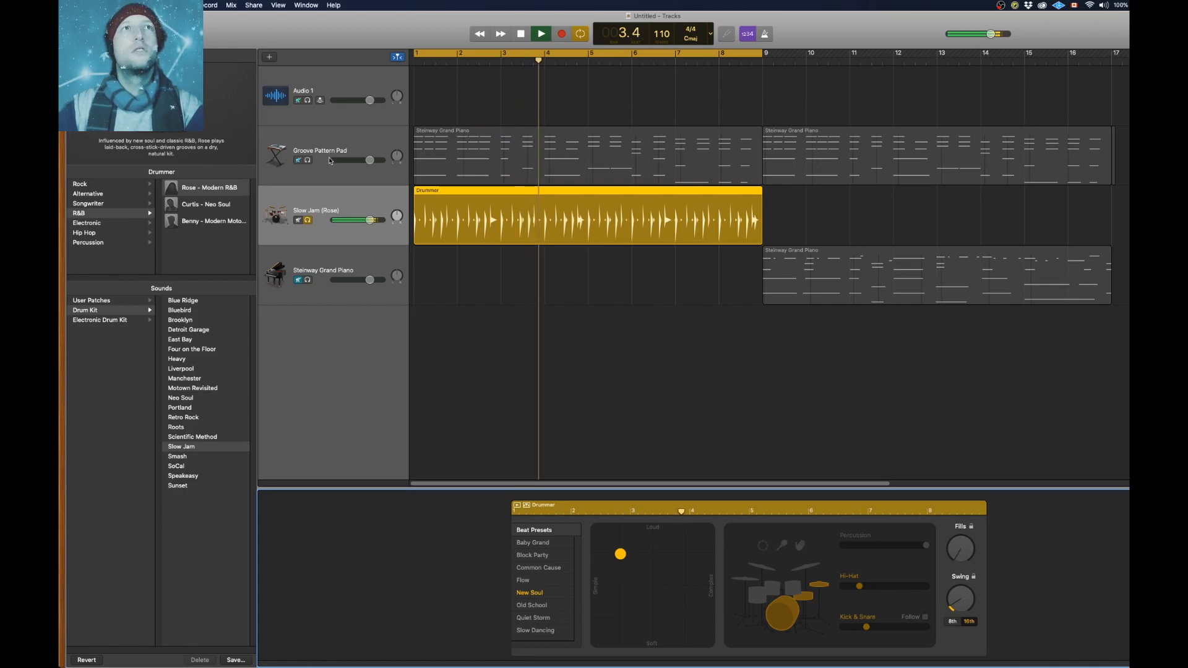
pyautogui.click(308, 161)
pyautogui.click(308, 162)
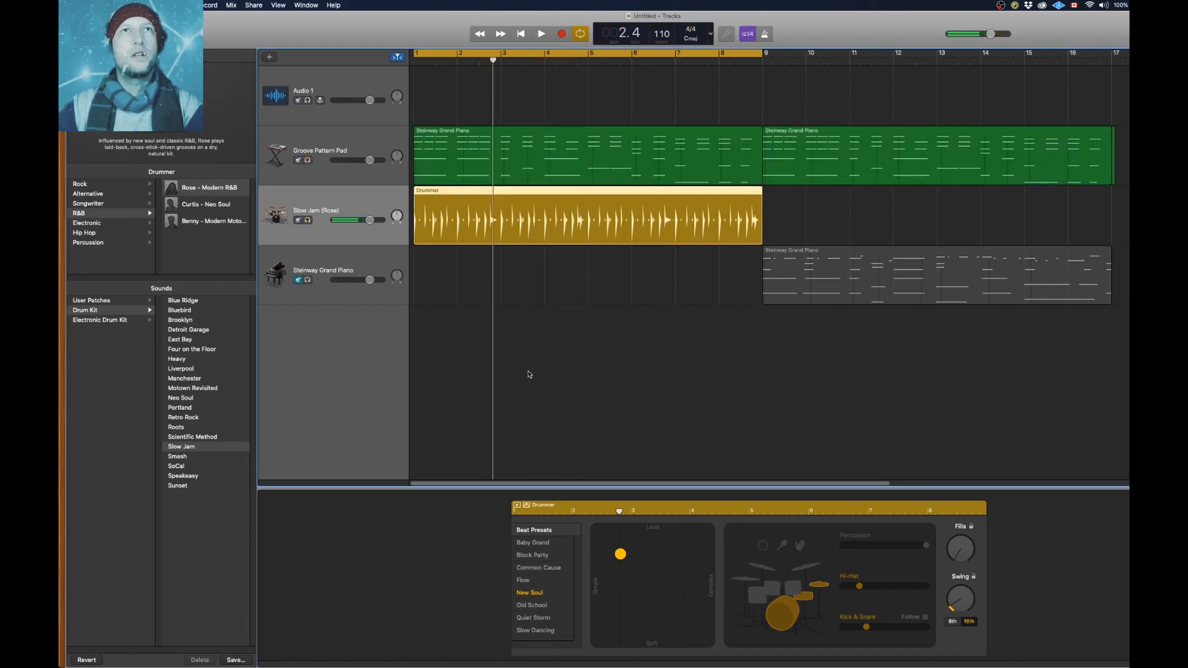
# Lower the Groove Pattern Pad track's volume during playback and choose the Flow beat preset for the drummer
pyautogui.press('space')
pyautogui.moveTo(370, 160); pyautogui.dragTo(349, 160)
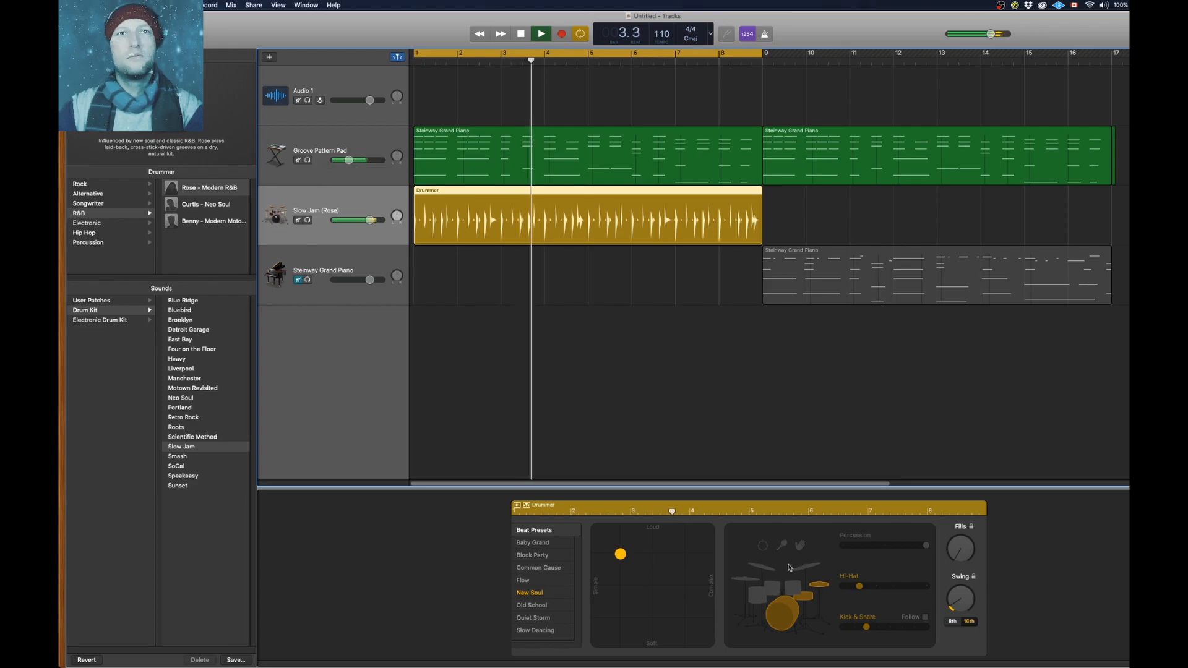
pyautogui.click(536, 580)
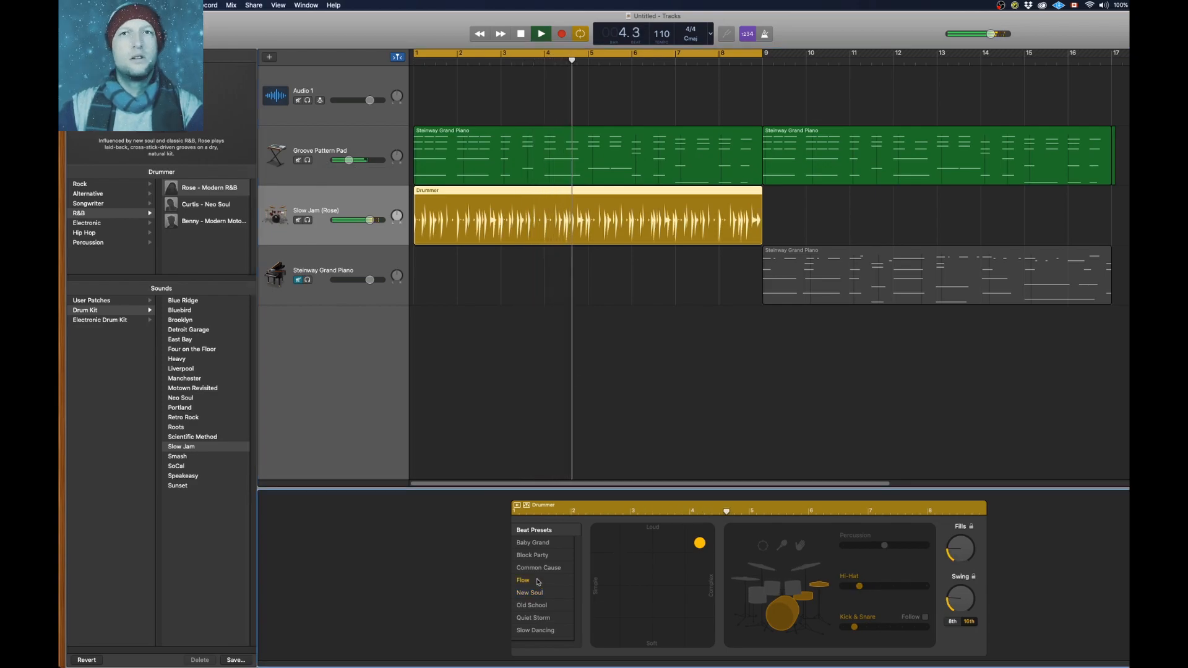
# Refine the Flow beat with a higher hi-hat setting, more fills and less swing, and briefly audition the shaker percussion
pyautogui.moveTo(859, 586); pyautogui.dragTo(893, 589)
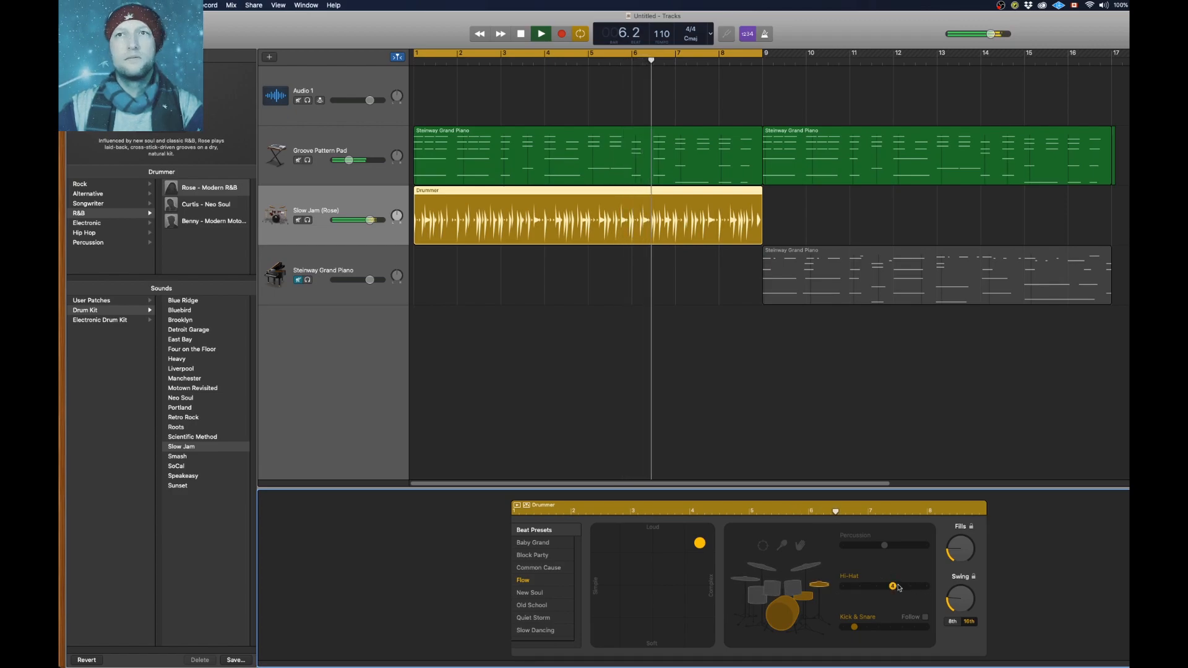
pyautogui.moveTo(894, 586); pyautogui.dragTo(960, 609)
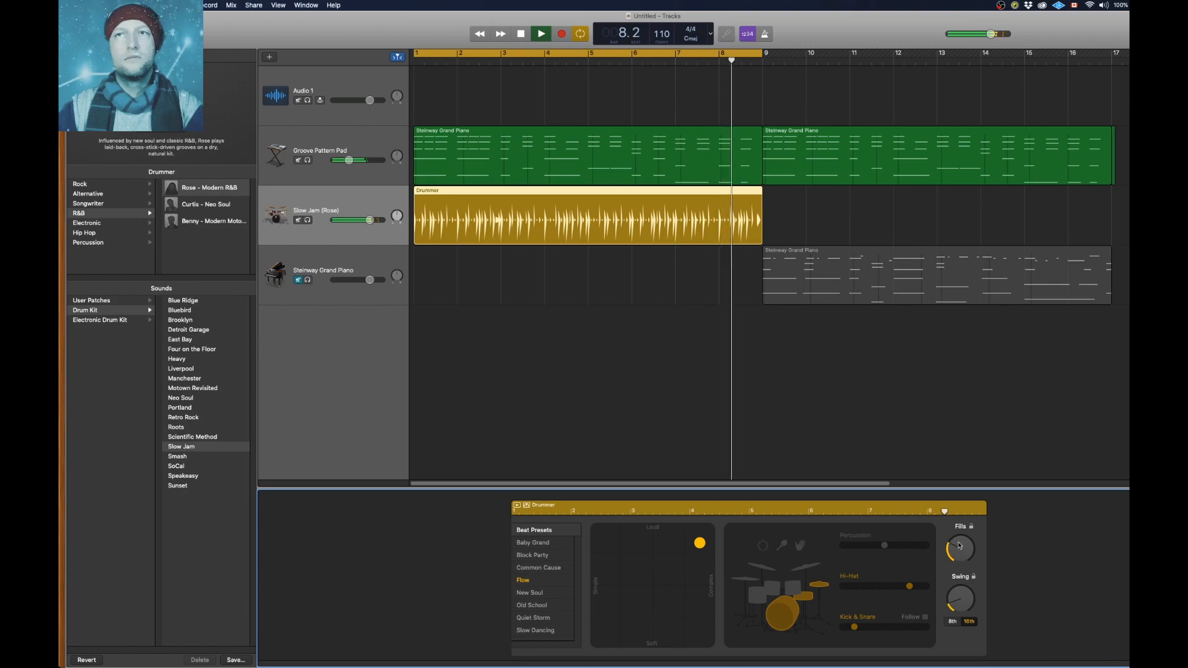
pyautogui.click(782, 545)
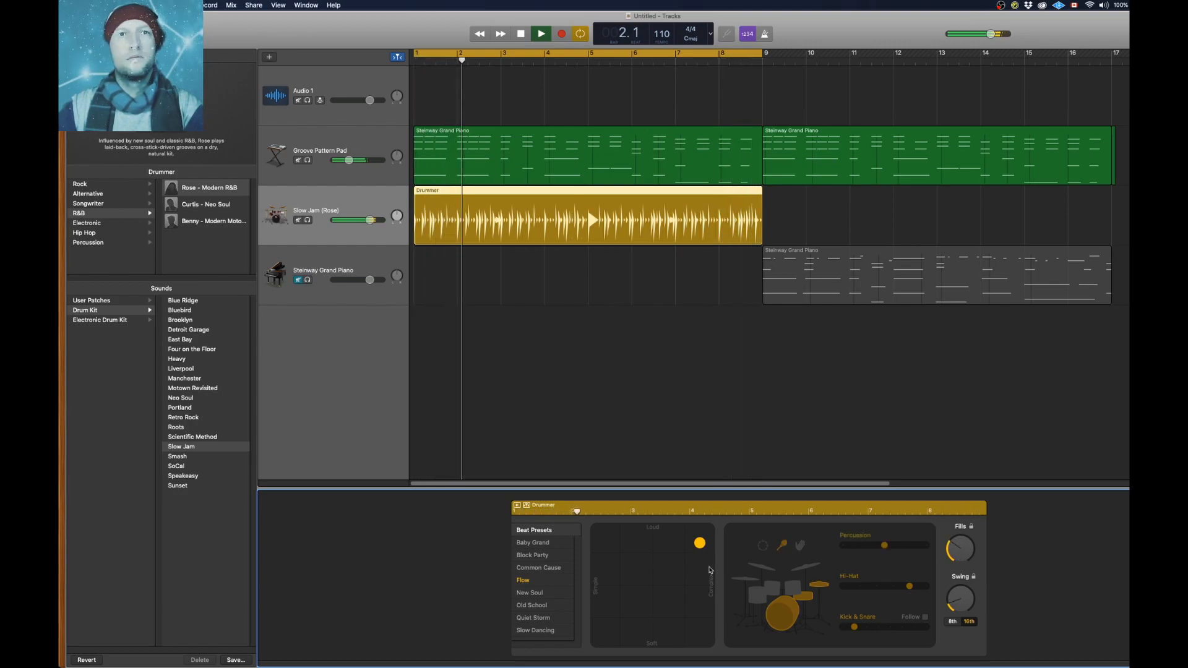
pyautogui.click(786, 547)
pyautogui.press('space')
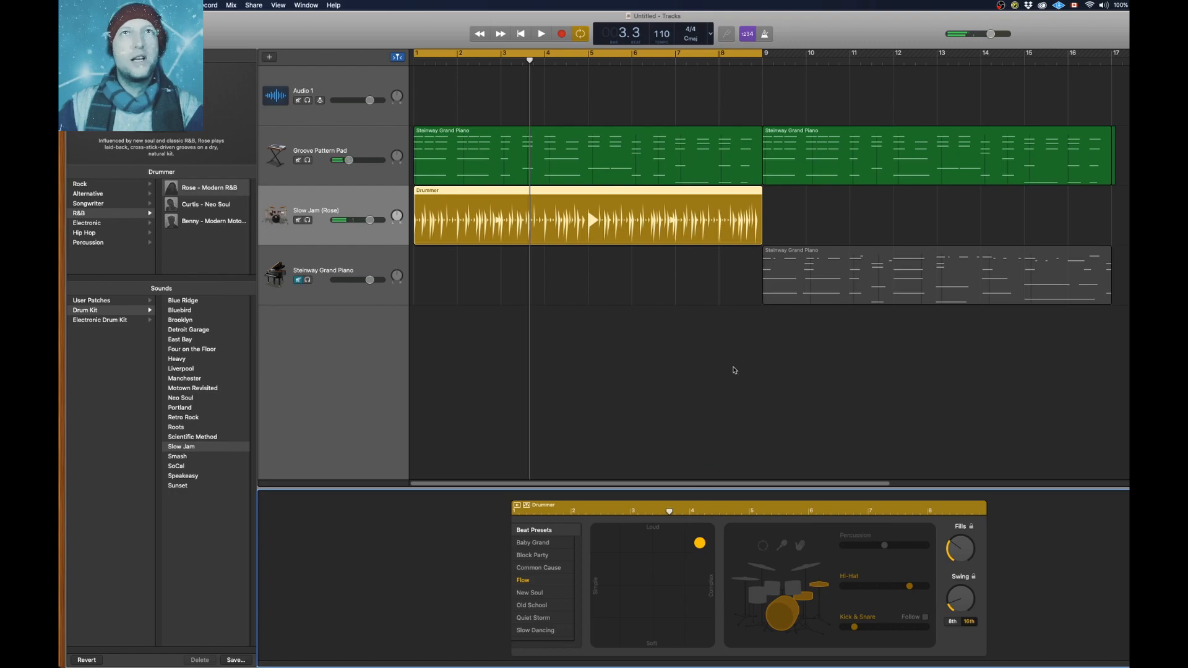
# Shorten the drummer region to end at bar 5 and paste a copy of it at bar 5
pyautogui.moveTo(761, 234); pyautogui.dragTo(588, 234)
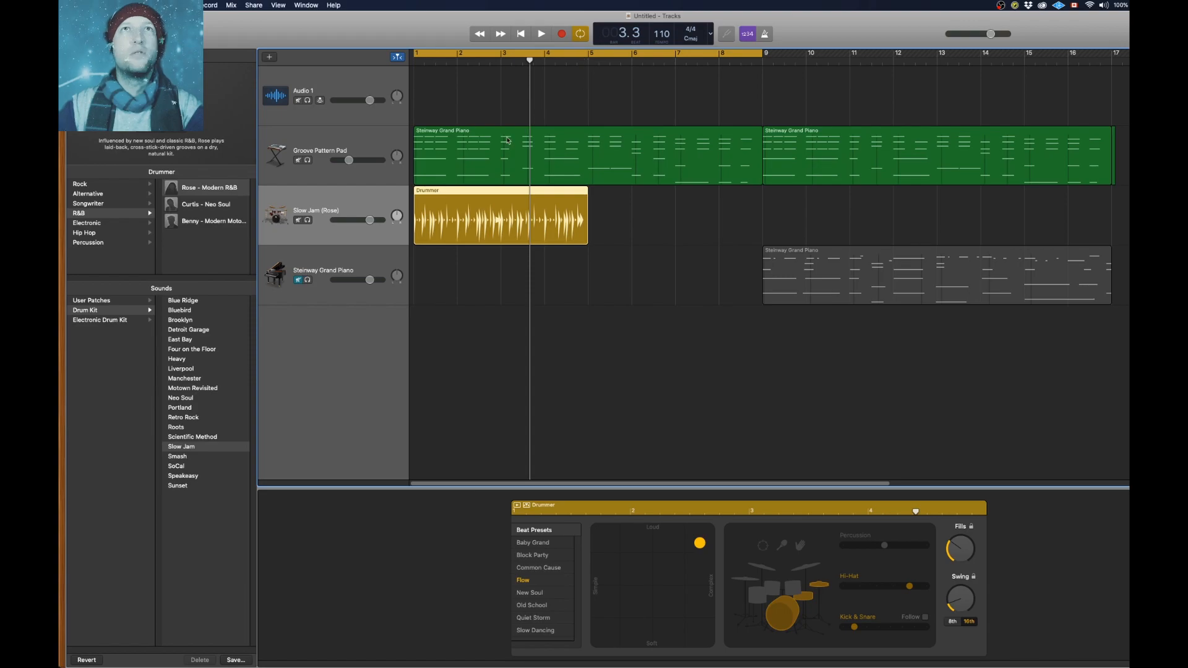
pyautogui.rightClick(475, 192)
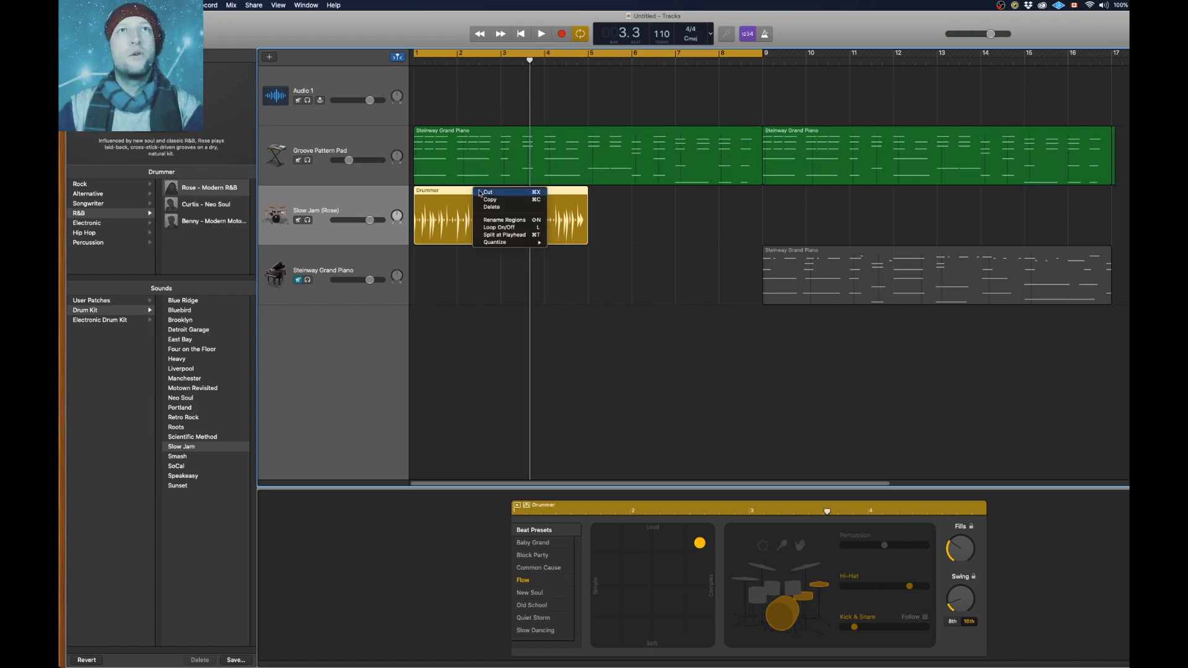
pyautogui.click(496, 201)
pyautogui.click(594, 213)
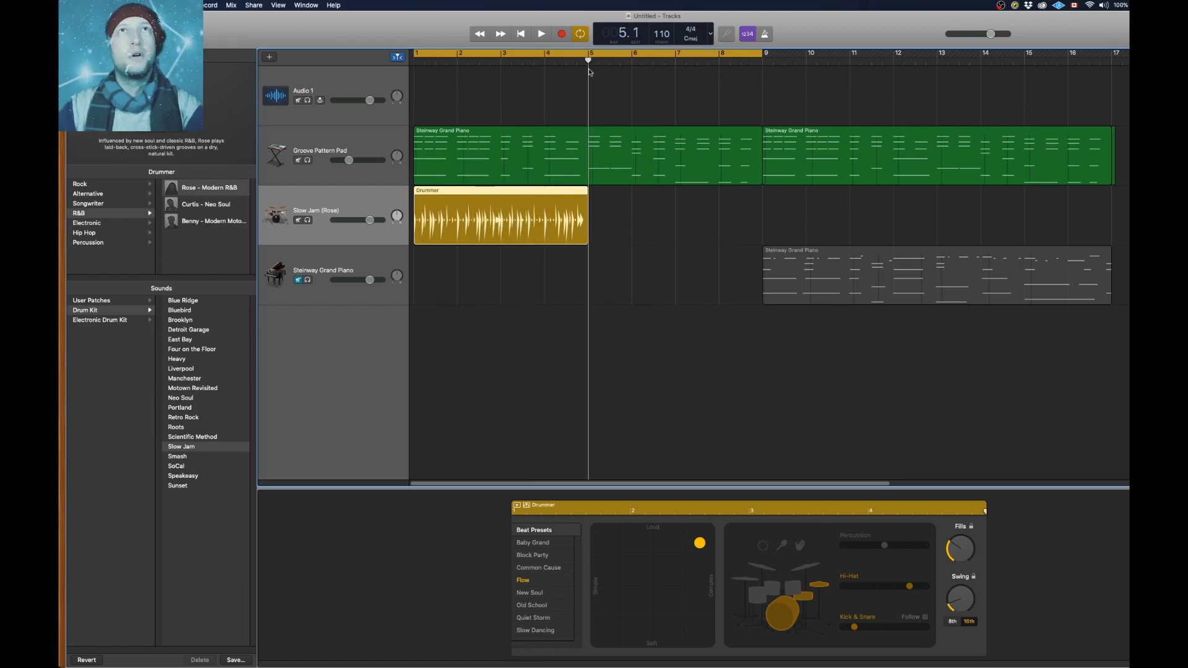
pyautogui.rightClick(600, 201)
pyautogui.click(635, 224)
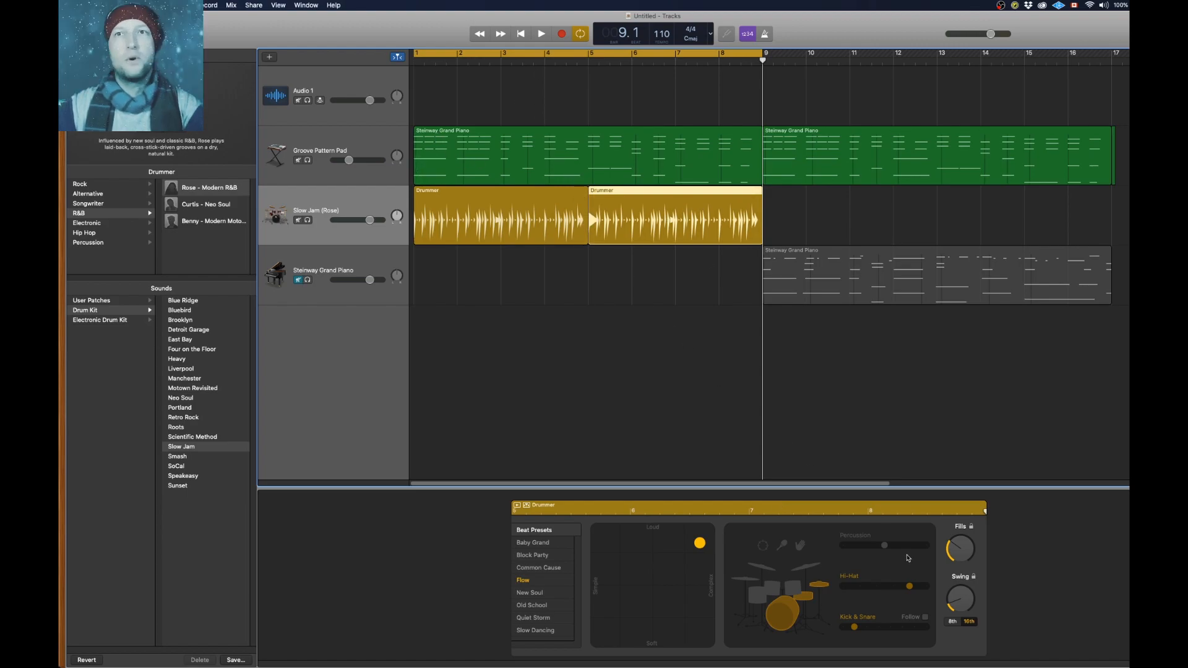
# Turn on the shaker percussion for the second drummer region and copy that region to bar 9 during playback
pyautogui.click(785, 547)
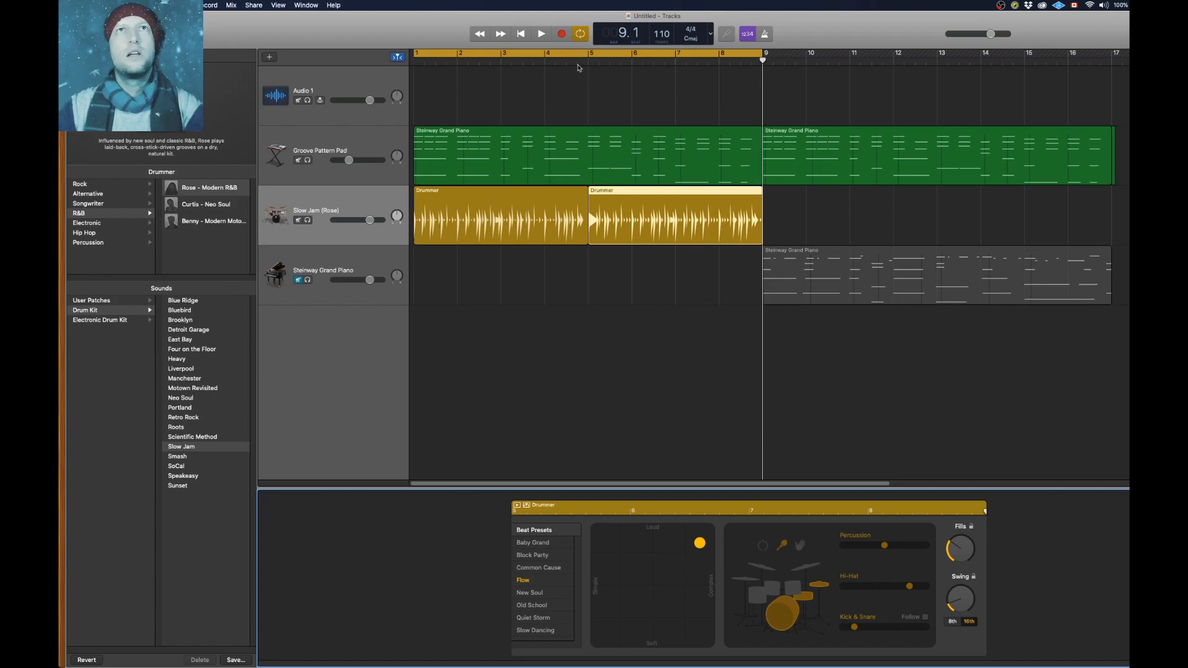
pyautogui.press('space')
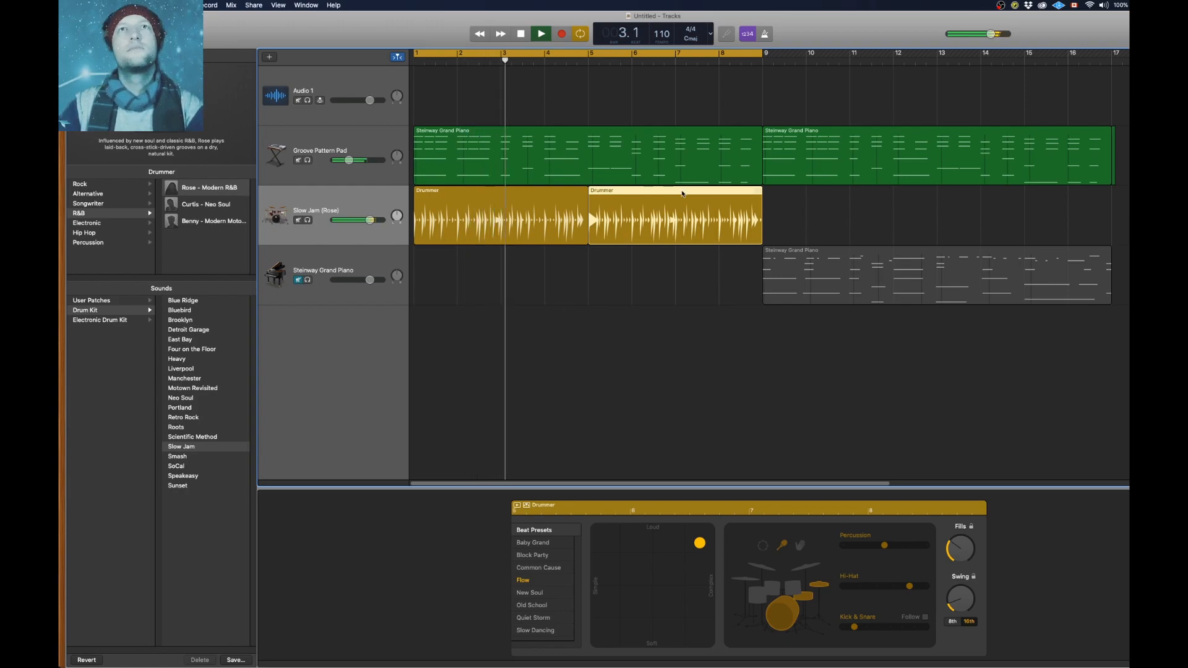
pyautogui.moveTo(686, 196); pyautogui.dragTo(862, 197)
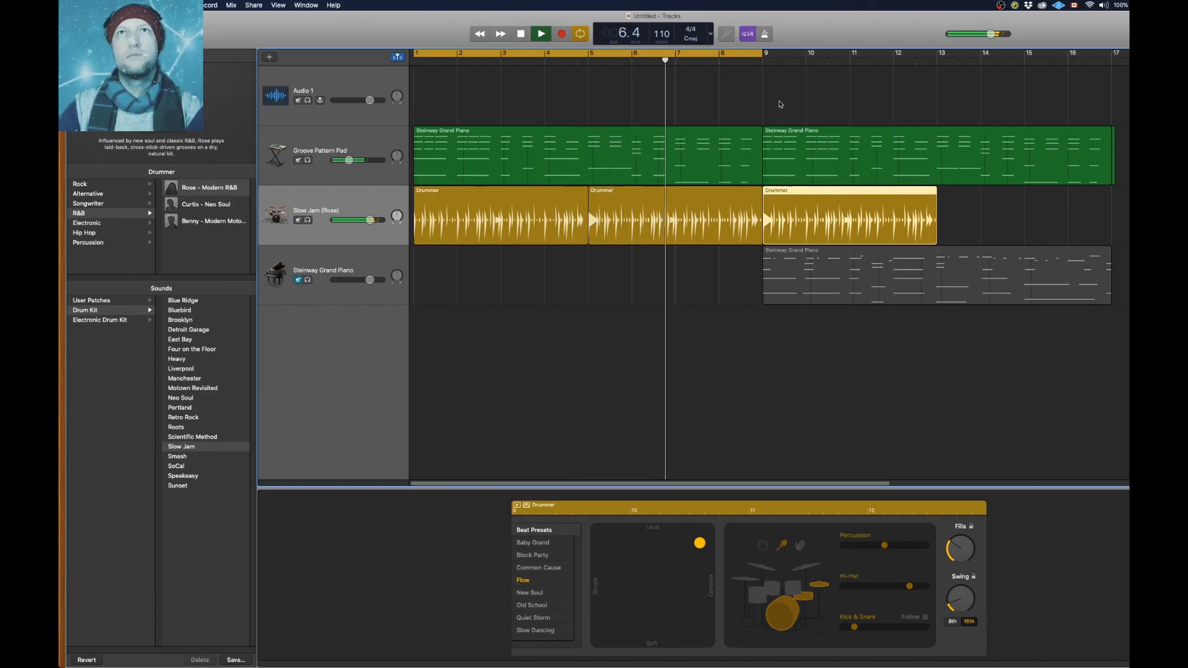
# With cycle mode off, switch the third drummer region's percussion to tambourine and loop the region up to bar 17
pyautogui.click(745, 60)
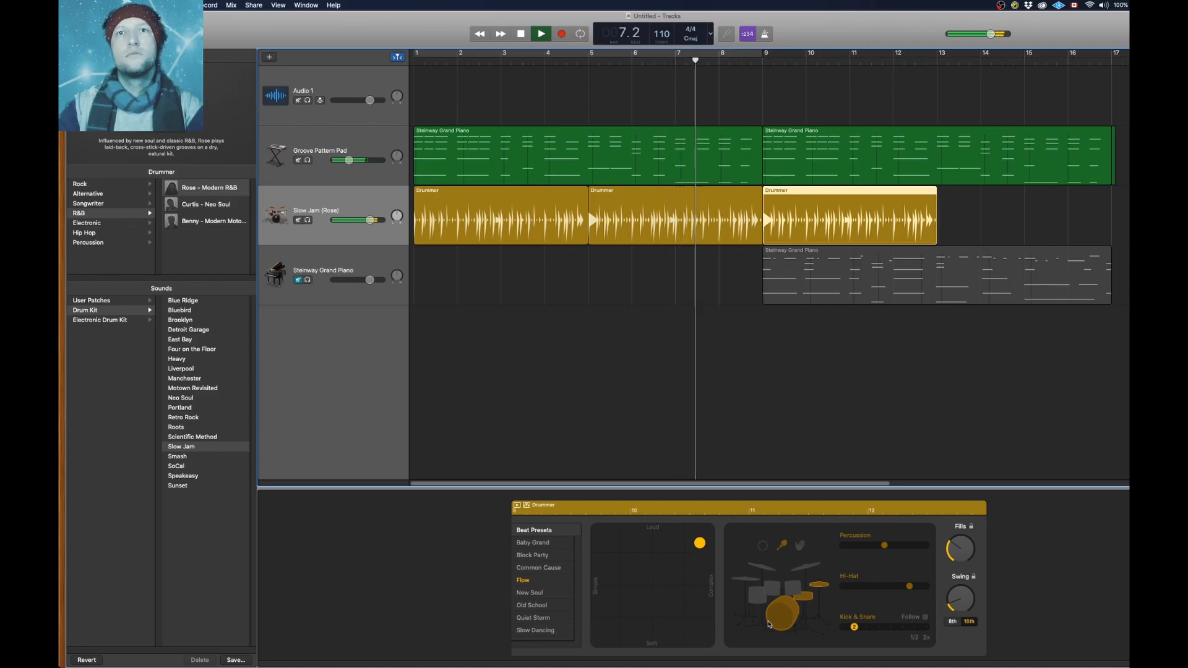
pyautogui.click(763, 547)
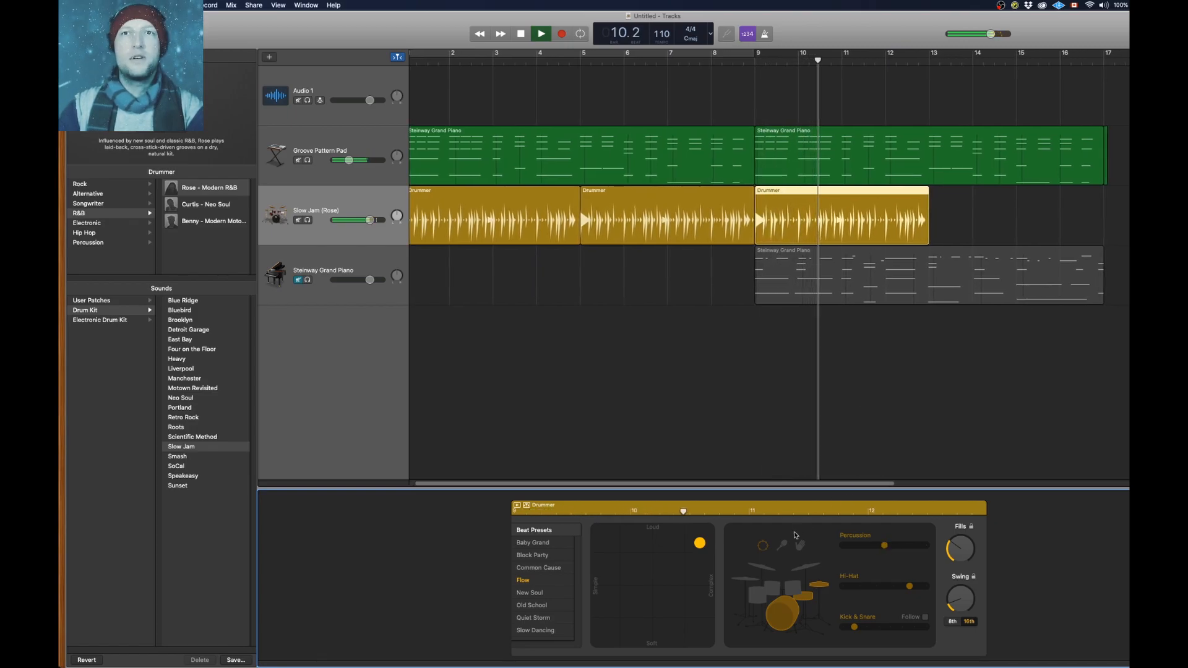
pyautogui.moveTo(887, 200); pyautogui.dragTo(1045, 202)
pyautogui.moveTo(846, 201); pyautogui.dragTo(1016, 198)
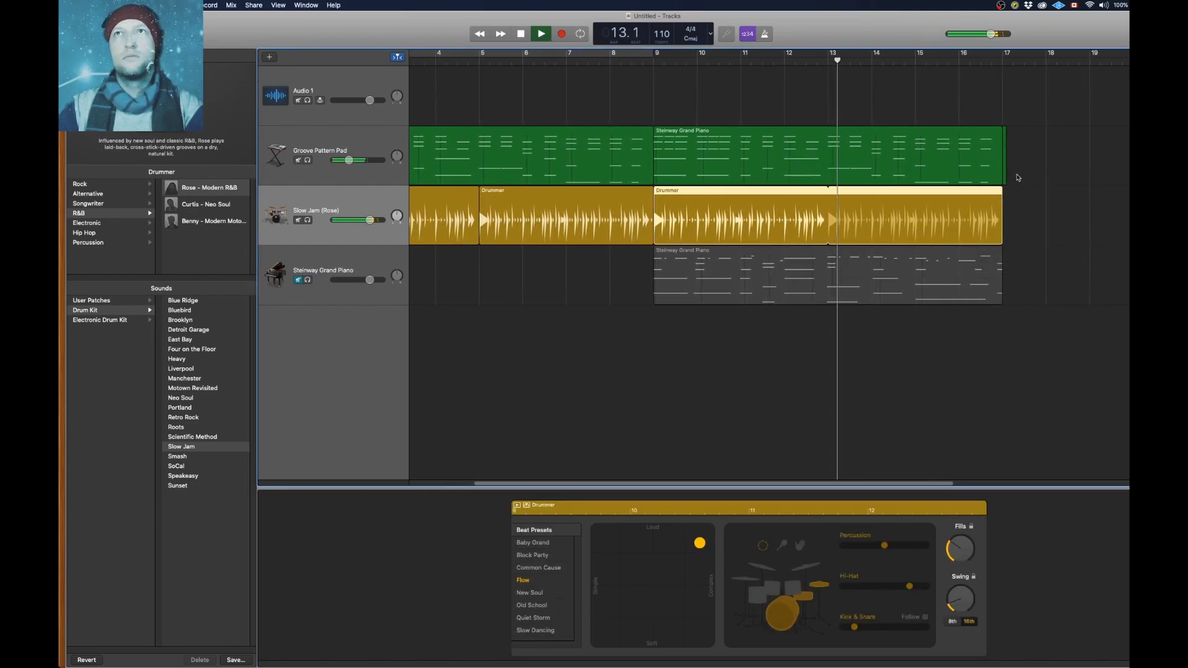
pyautogui.click(977, 176)
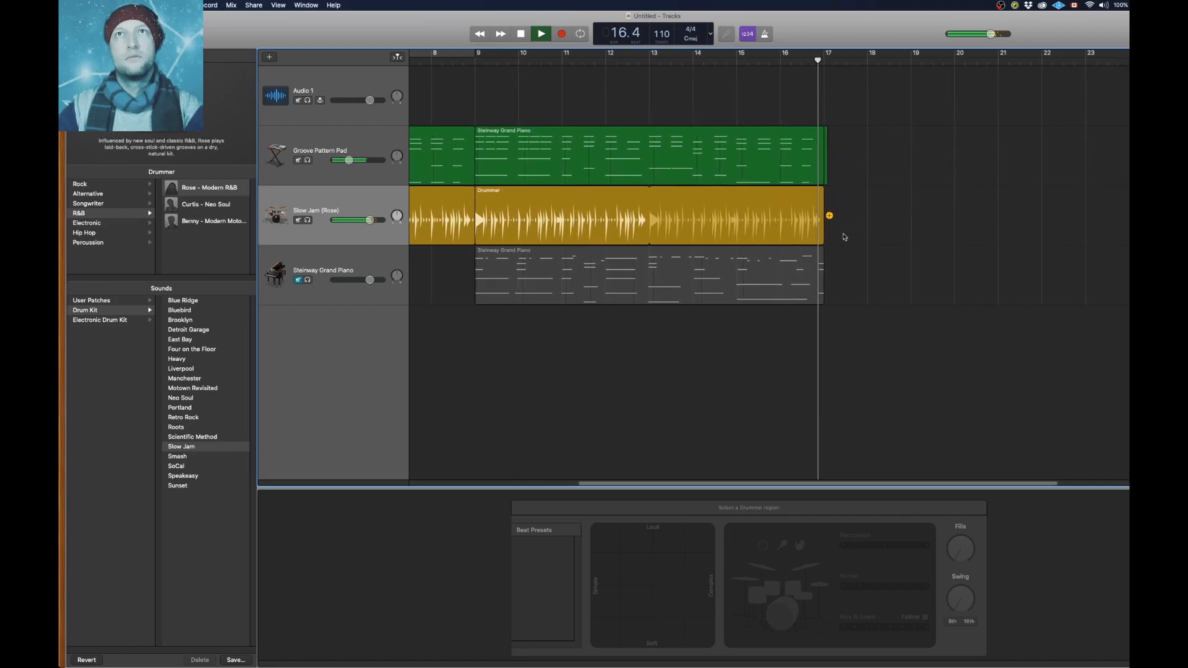
# Stop playback and trim the sliver of the second Groove Pattern Pad region that extends past bar 17
pyautogui.press('space')
pyautogui.click(807, 176)
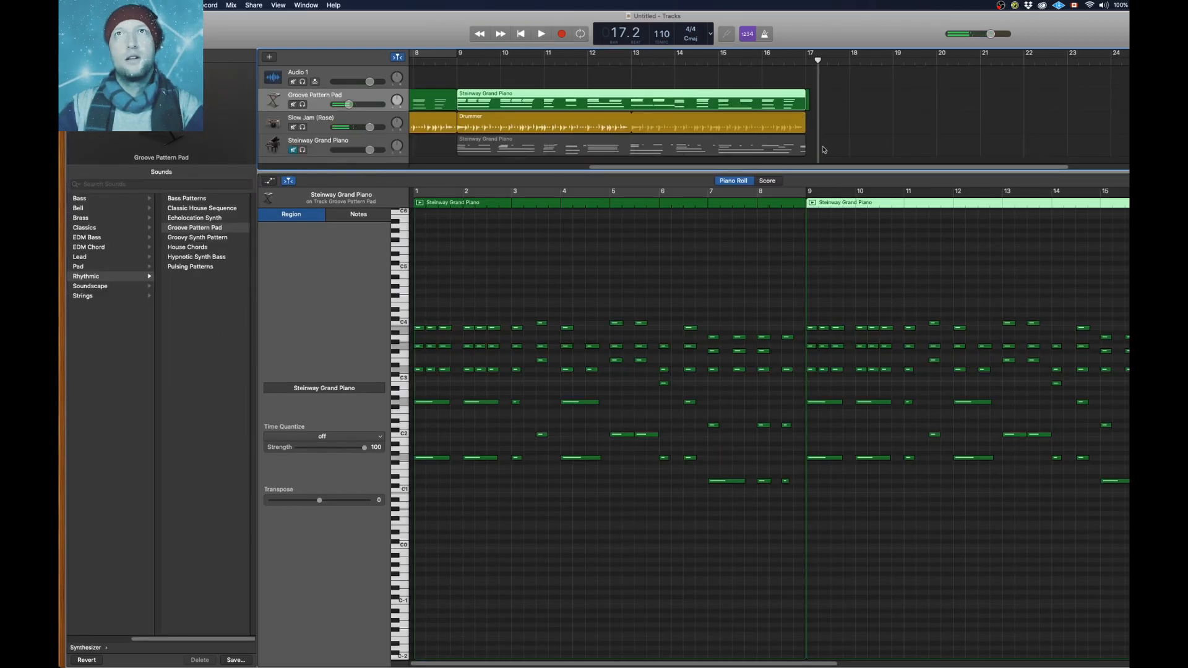
pyautogui.press('e')
pyautogui.click(812, 177)
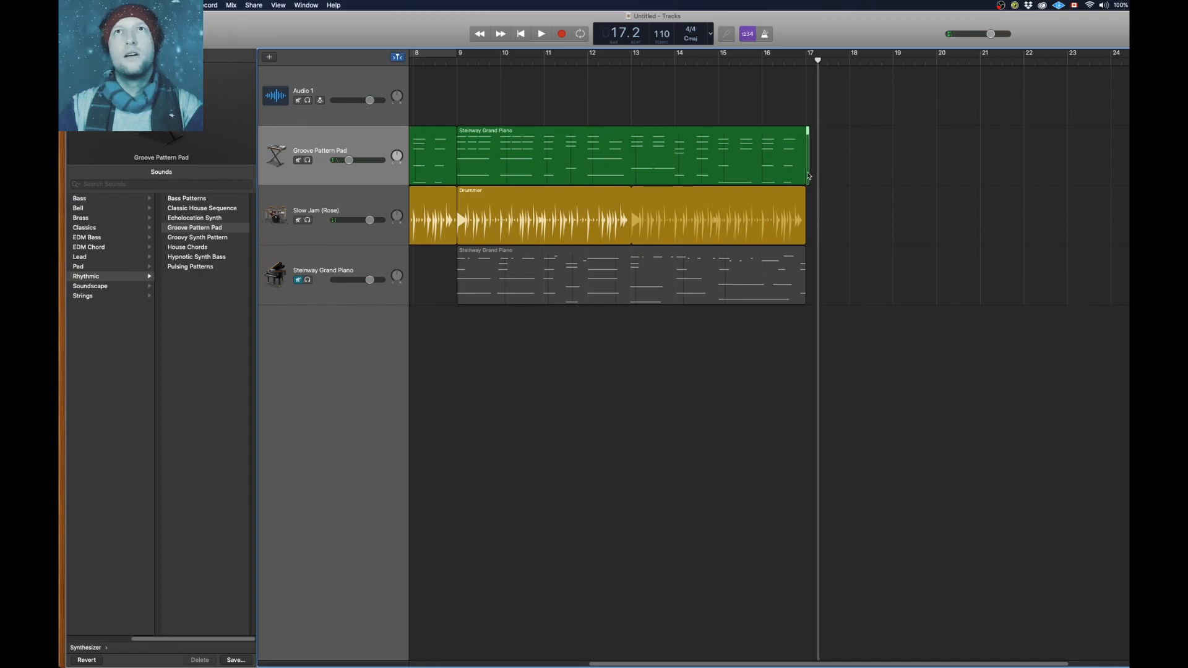
pyautogui.hscroll(-10, 626, 307)
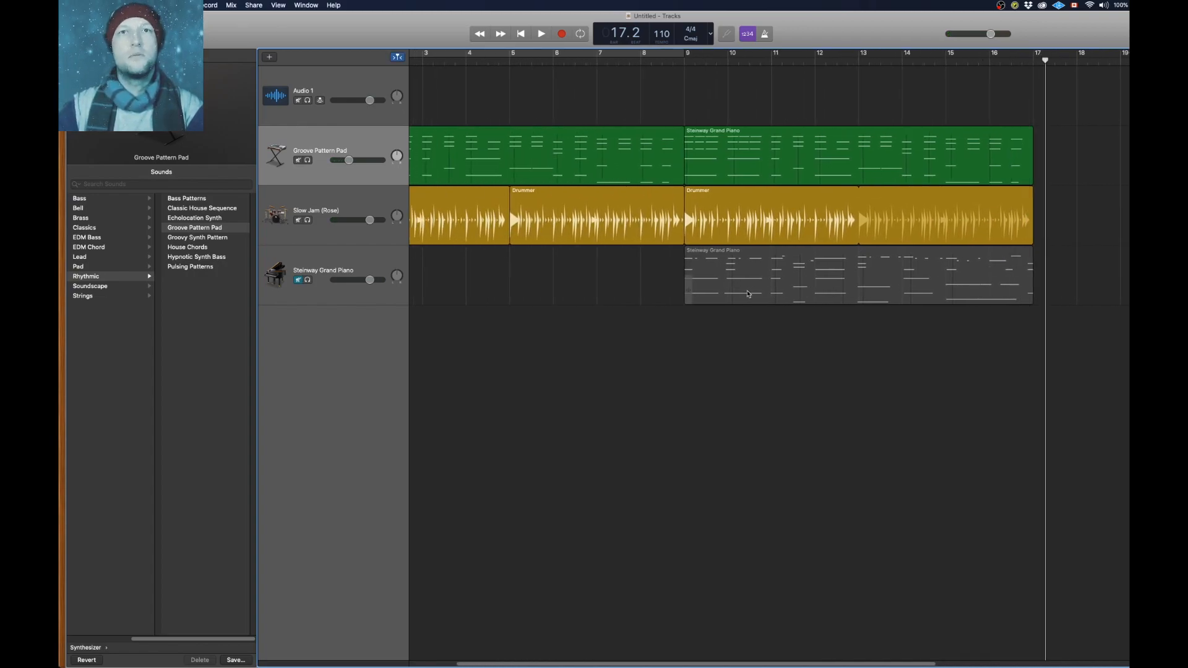
# Examine the beat settings of the drummer region at bar 9 and audition the arrangement from about bar 7
pyautogui.click(494, 196)
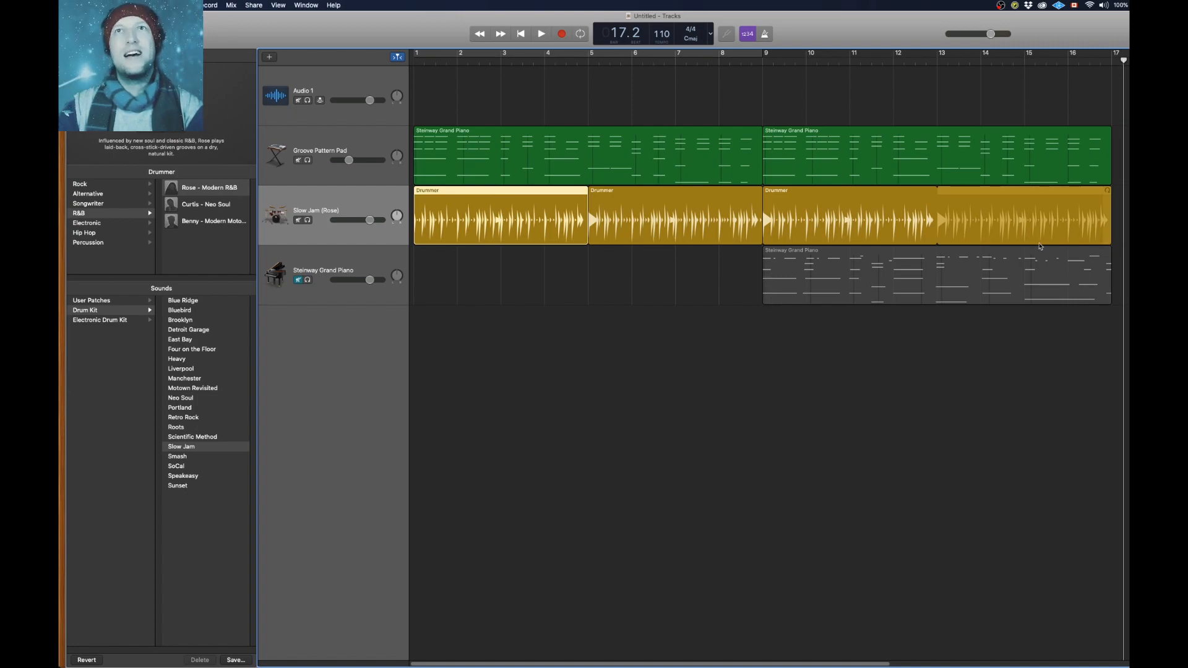
pyautogui.press('super+Left')
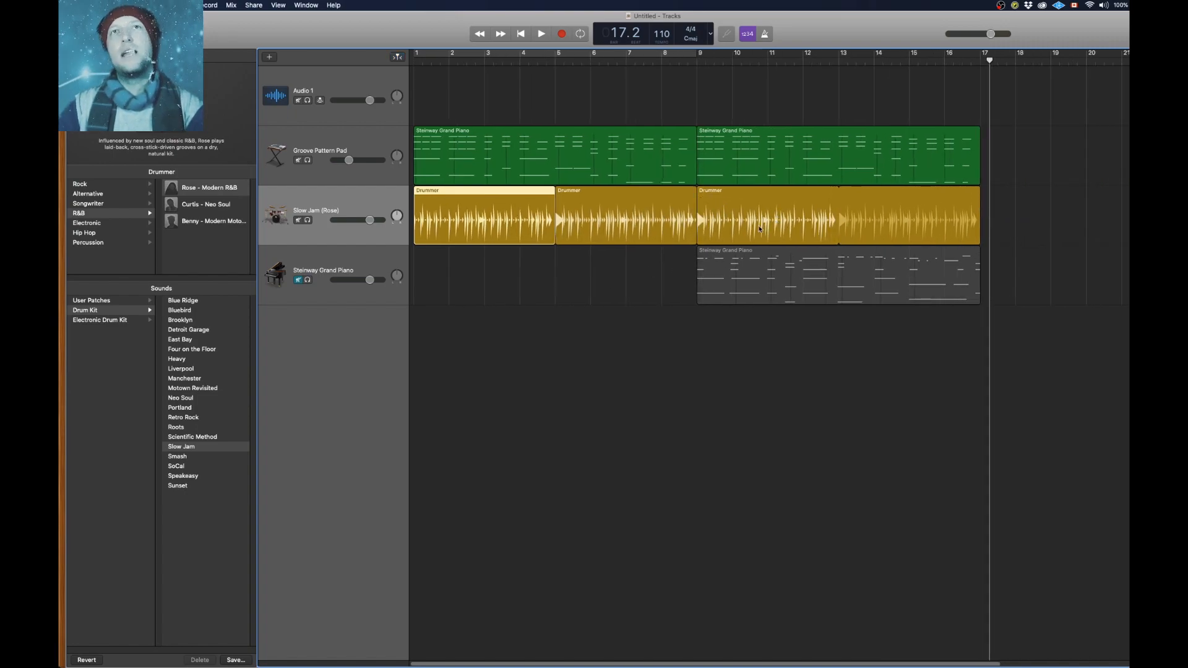
pyautogui.click(721, 199)
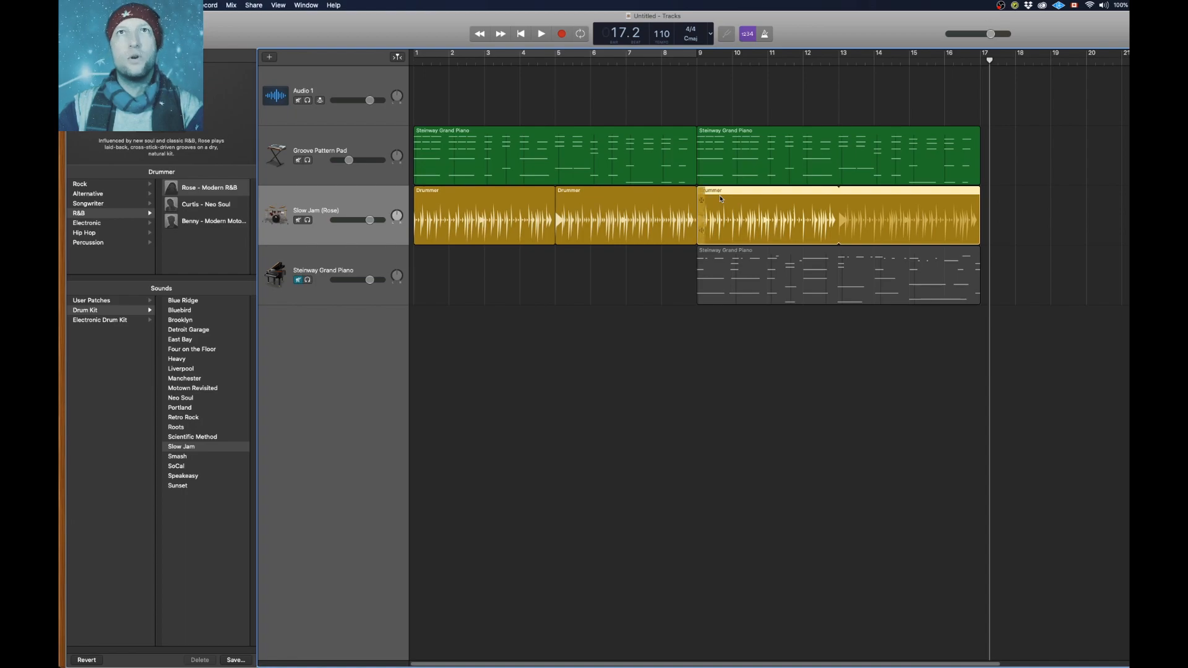
pyautogui.doubleClick(731, 194)
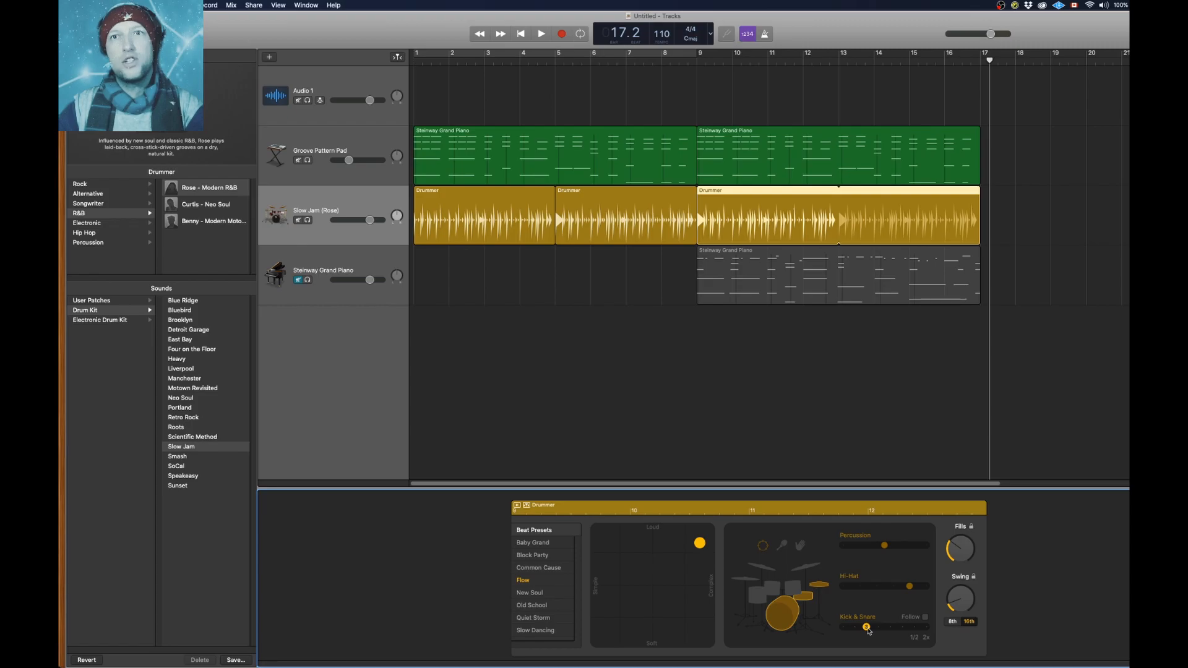
pyautogui.click(650, 79)
pyautogui.click(627, 61)
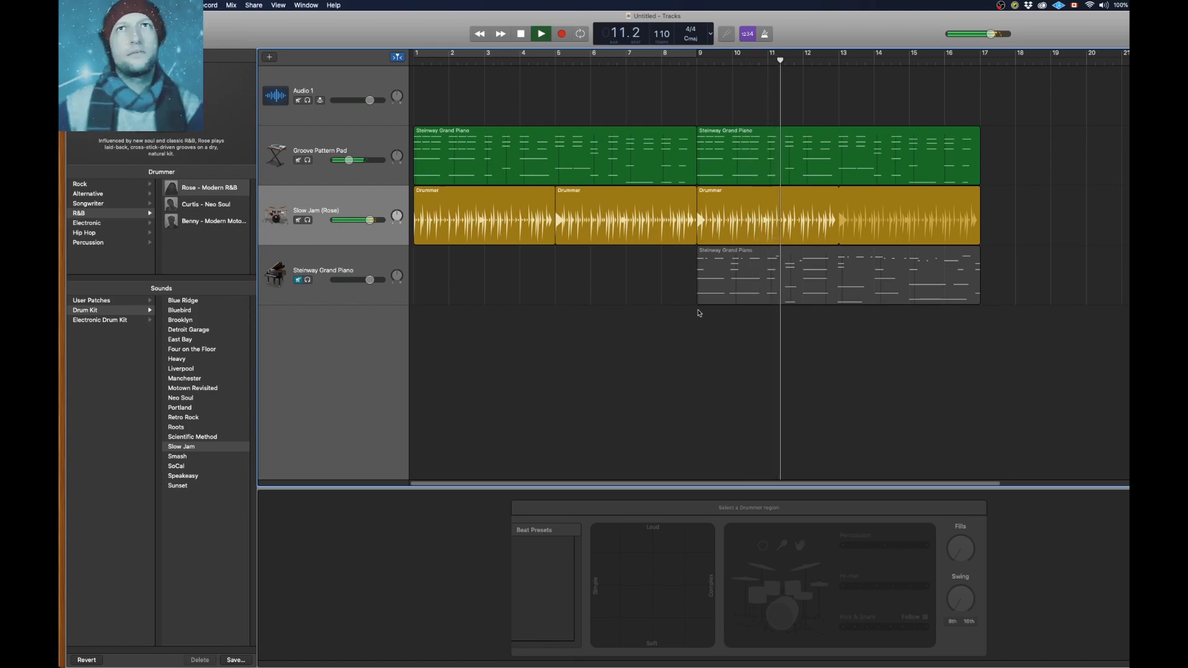
pyautogui.hscroll(2, 730, 338)
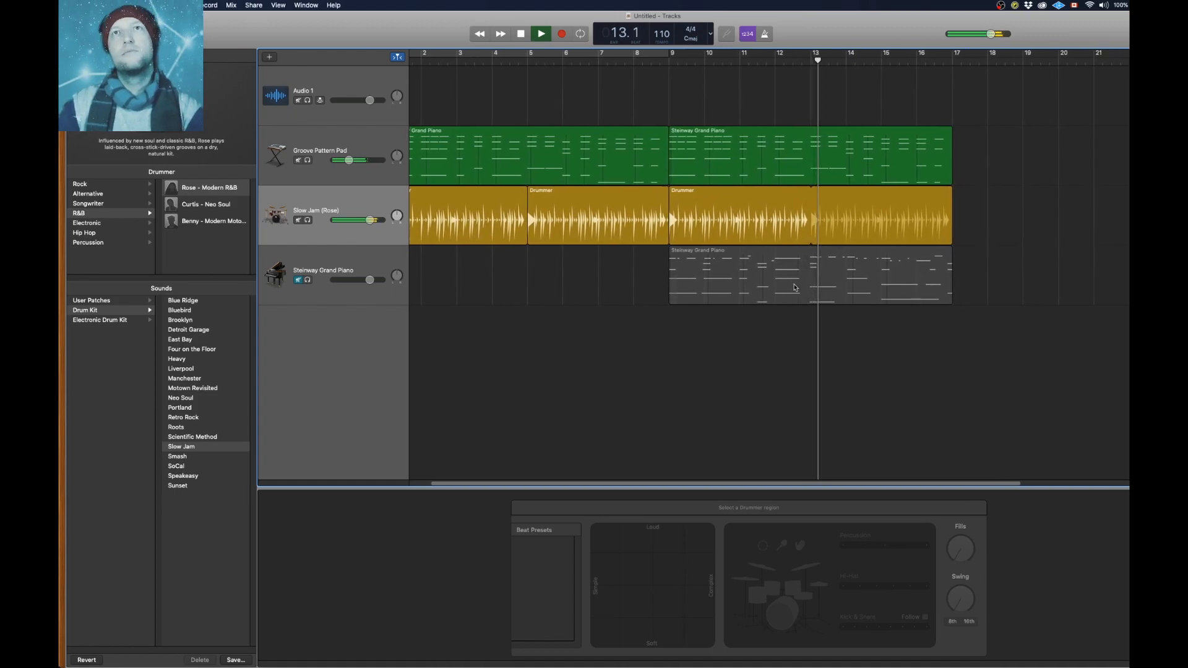
# Try ending the last drummer and synth pad regions in the middle of bar 16, and audition the ending
pyautogui.press('space')
pyautogui.moveTo(915, 233); pyautogui.dragTo(900, 235)
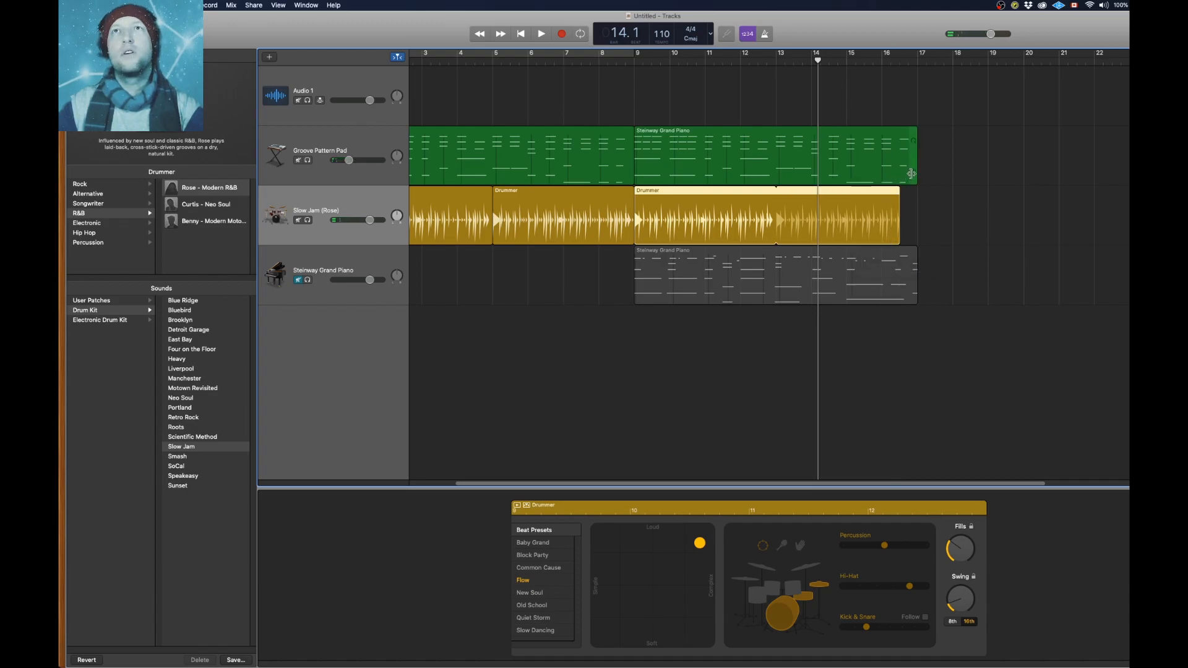
pyautogui.moveTo(915, 174); pyautogui.dragTo(895, 175)
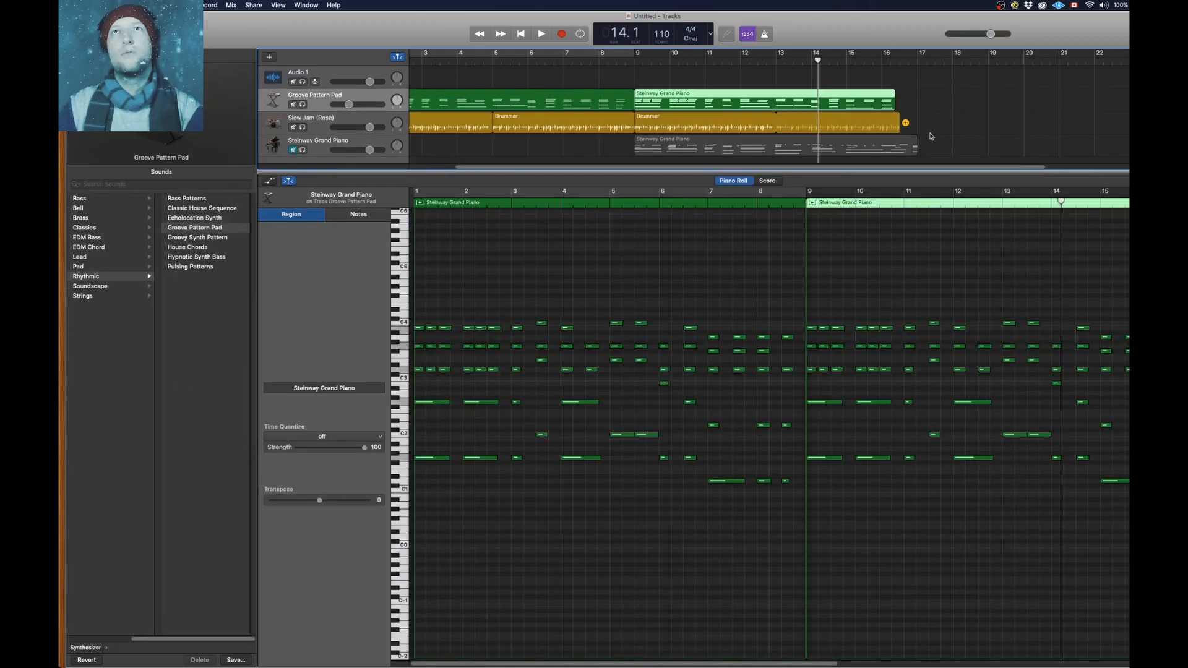
pyautogui.press('e')
pyautogui.click(934, 173)
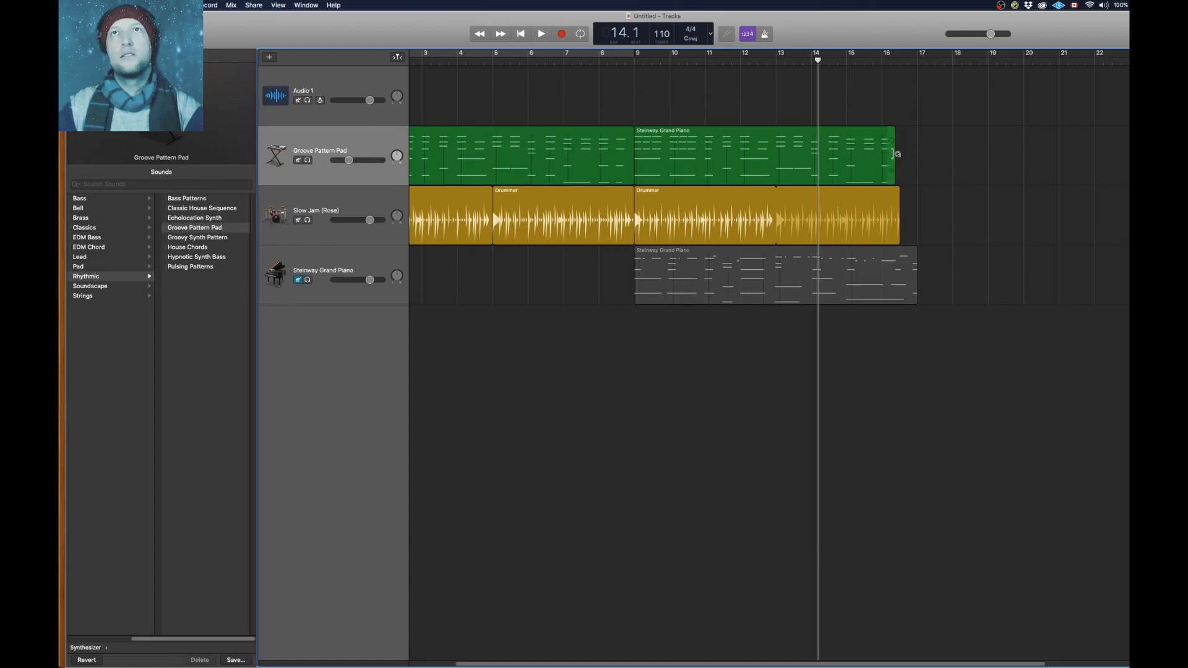
pyautogui.moveTo(891, 164); pyautogui.dragTo(900, 164)
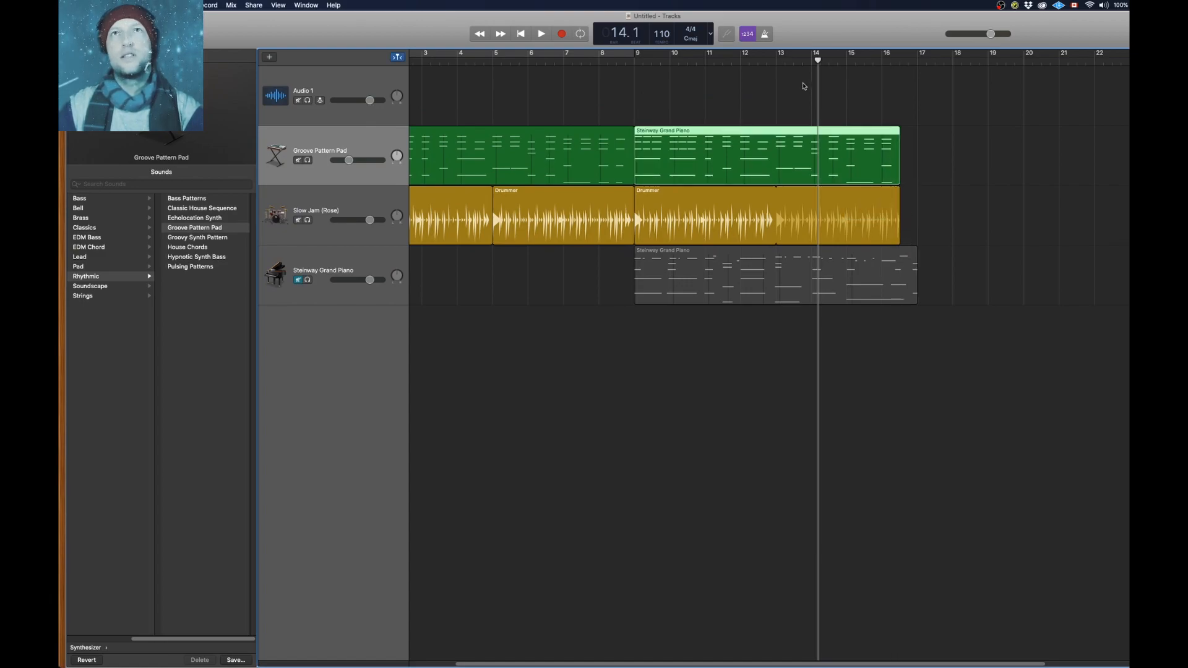
pyautogui.press('space')
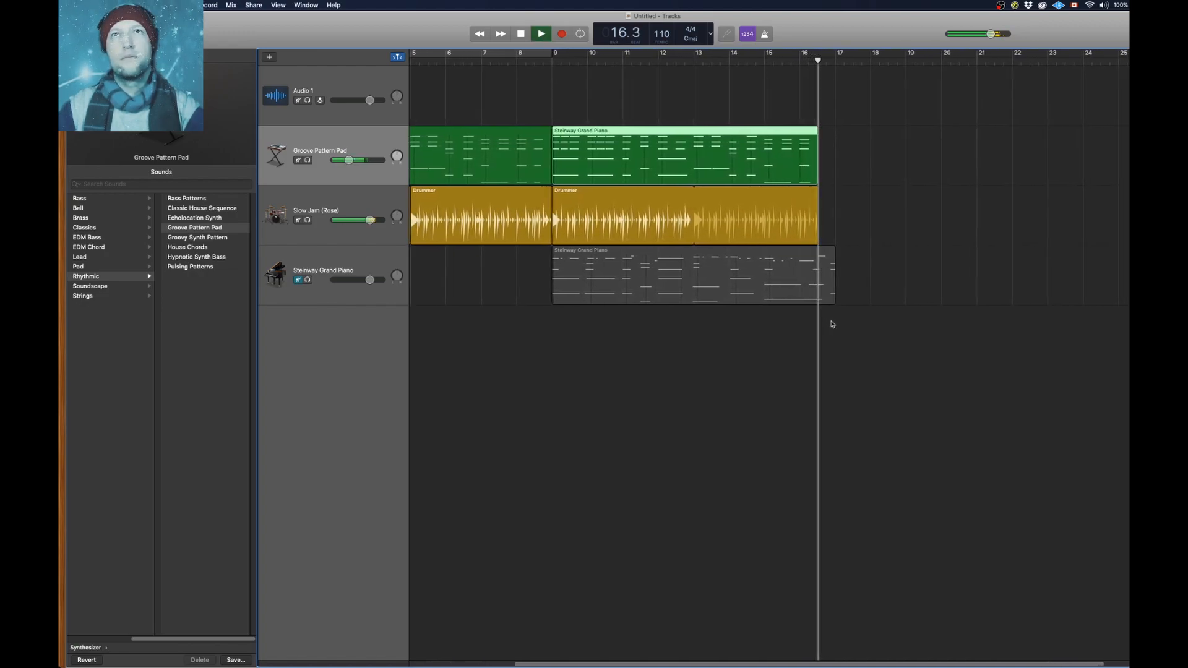
pyautogui.press('space')
# Extend the last drummer and synth pad regions back to bar 17, listening to the ending in between
pyautogui.moveTo(791, 230); pyautogui.dragTo(815, 230)
pyautogui.click(771, 63)
pyautogui.press('space')
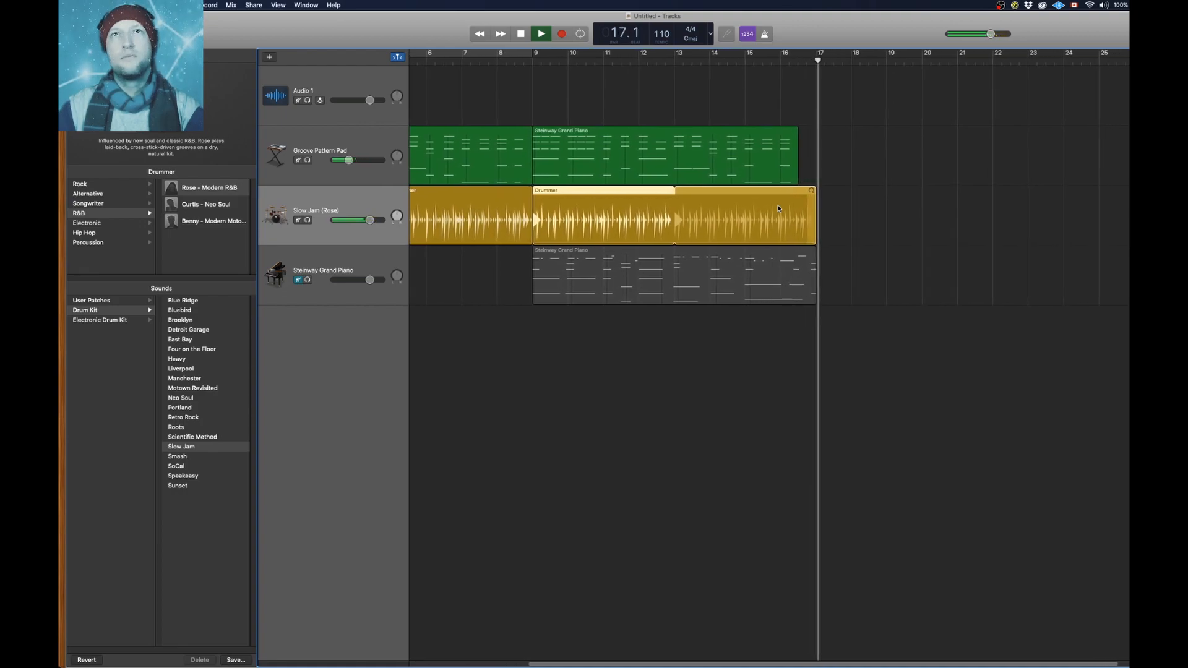
pyautogui.press('space')
pyautogui.moveTo(790, 174); pyautogui.dragTo(800, 197)
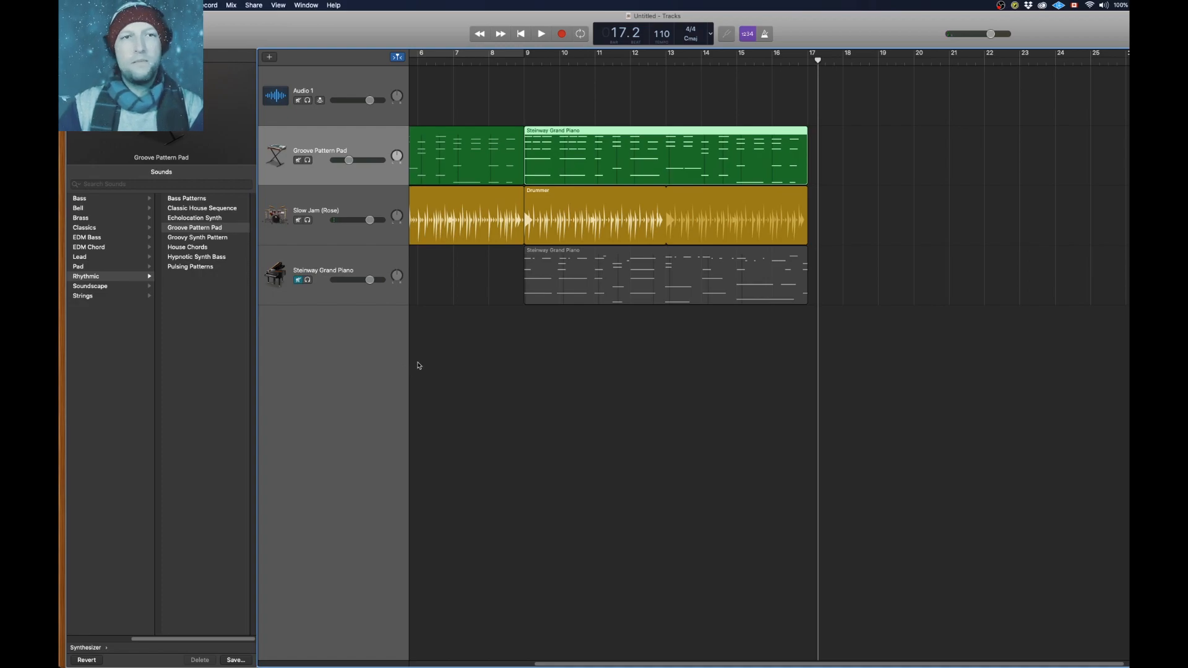
# Add a software instrument track and give it the Colossal Synth Bass sound from the synthesizer basses
pyautogui.click(271, 58)
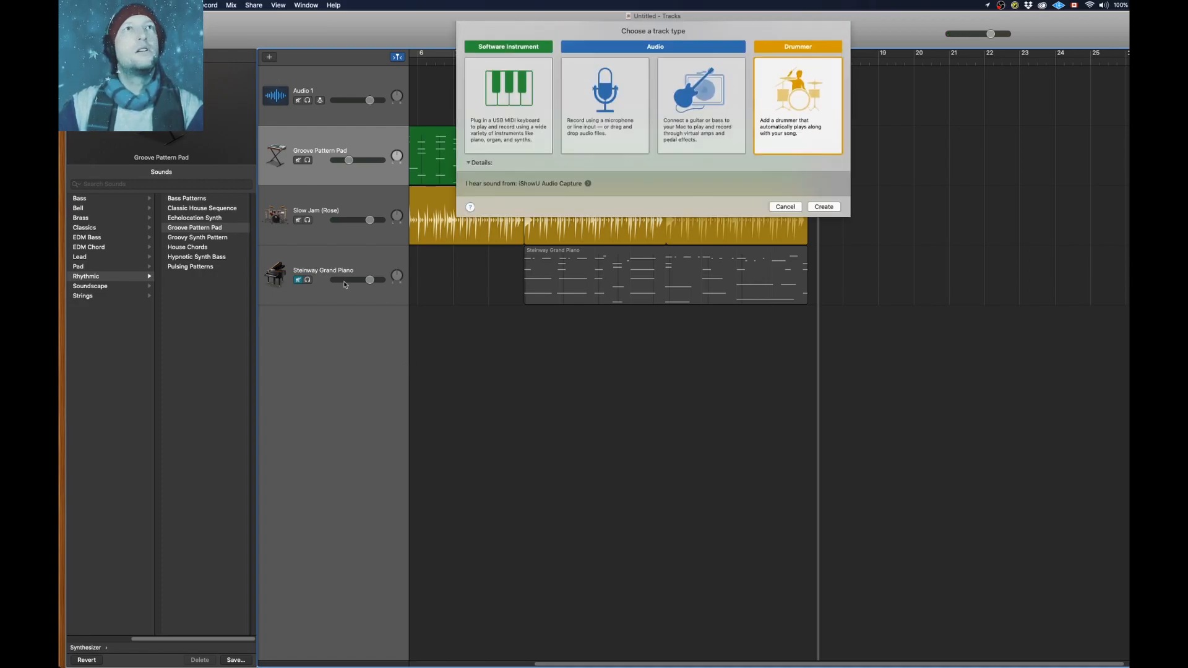
pyautogui.doubleClick(510, 97)
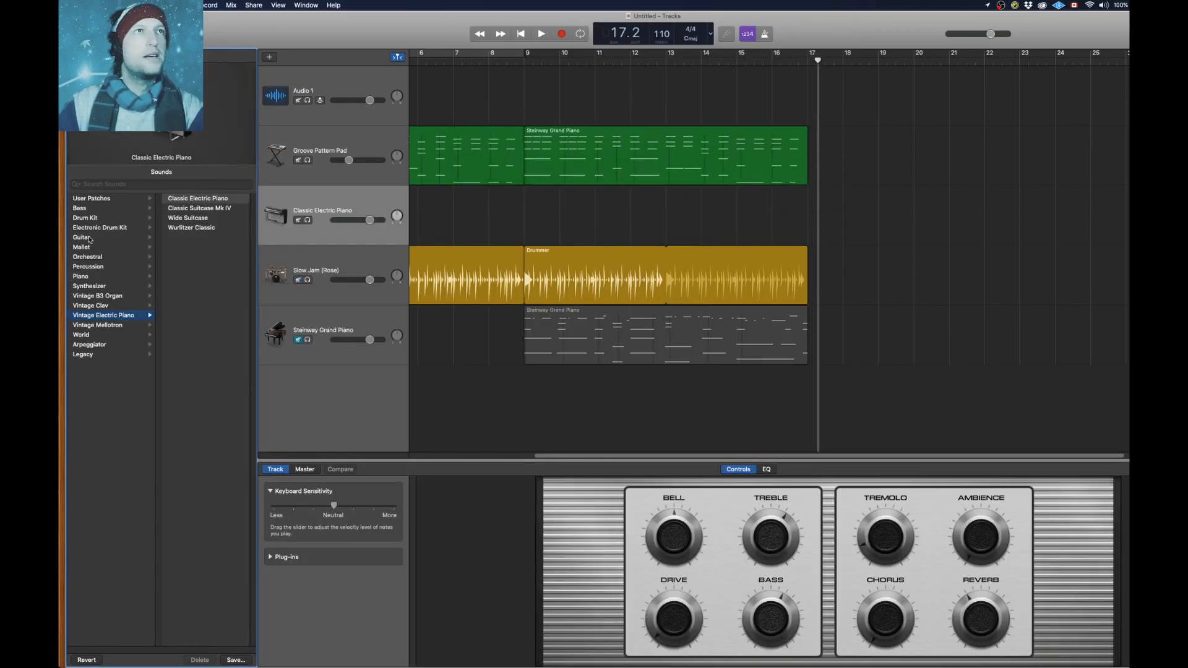
pyautogui.click(86, 208)
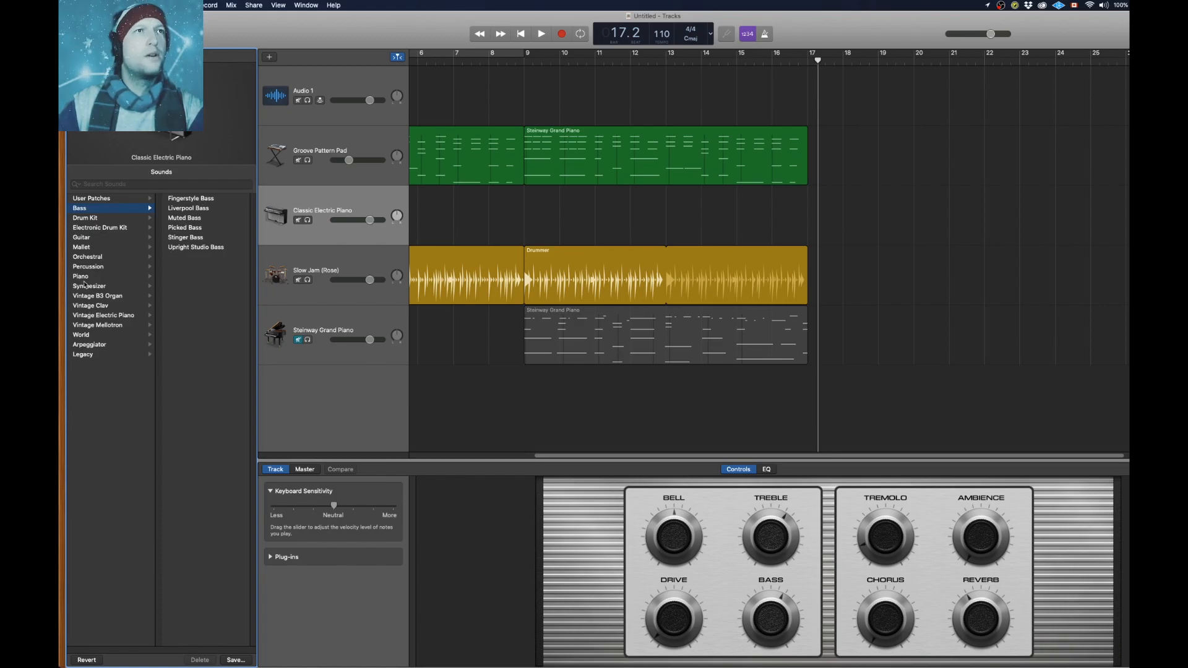
pyautogui.click(185, 199)
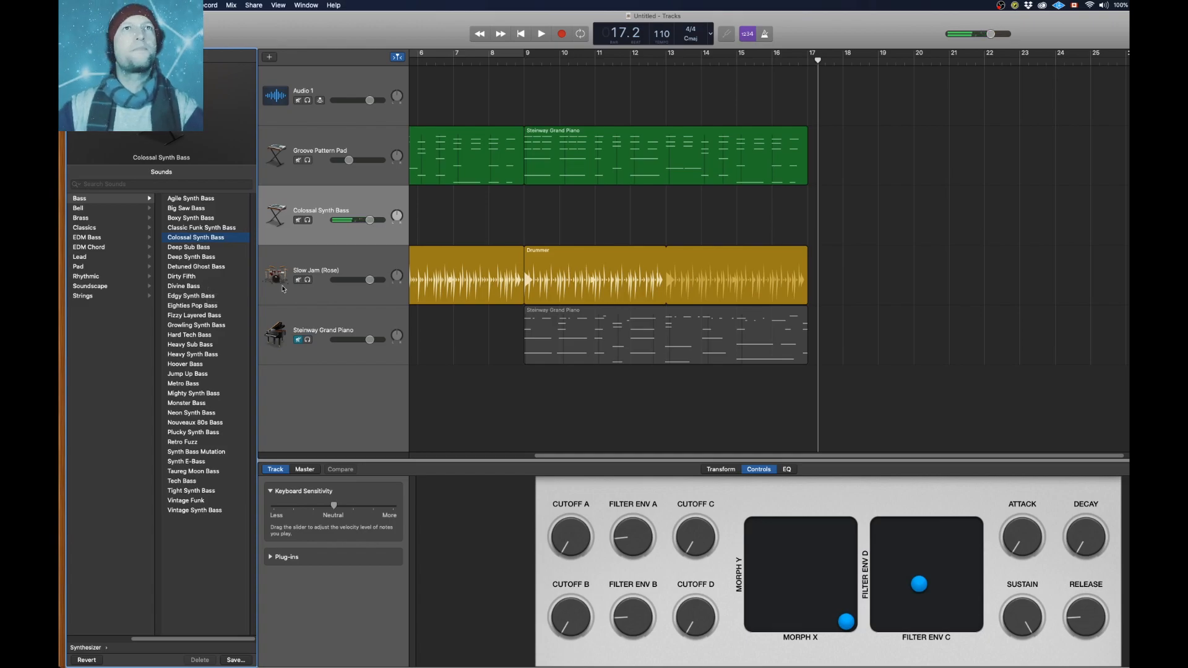
# Create an empty MIDI region at bar 1 on the Colossal Synth Bass track and extend it to bar 9
pyautogui.hscroll(-5, 452, 236)
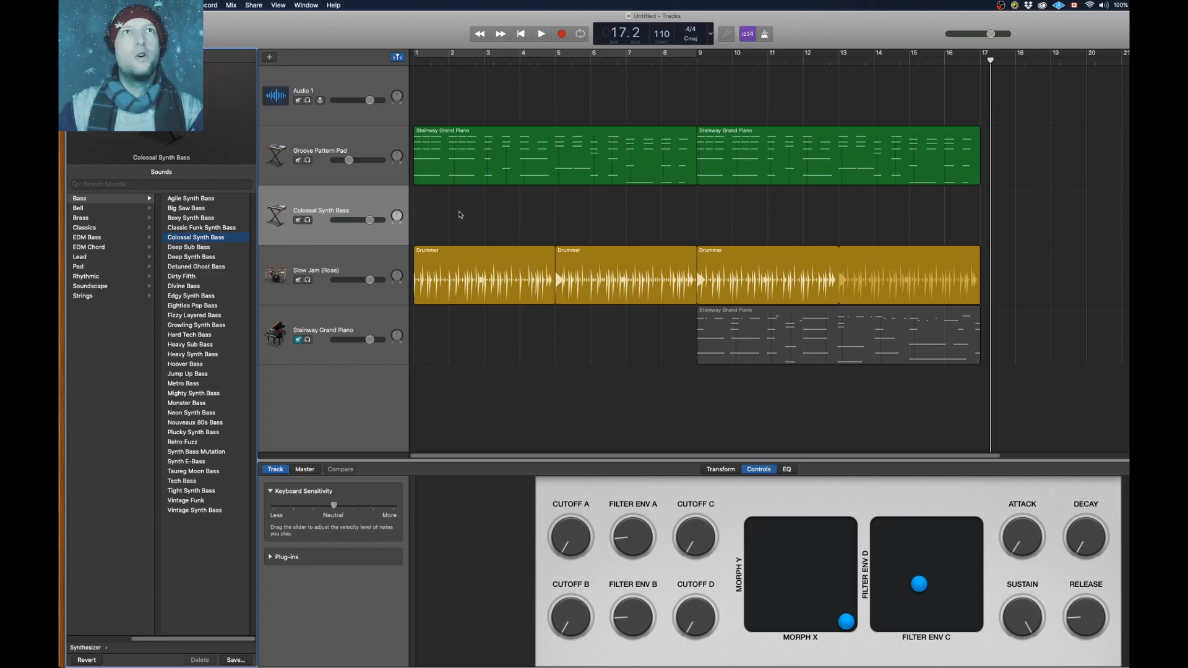
pyautogui.rightClick(426, 213)
pyautogui.click(453, 216)
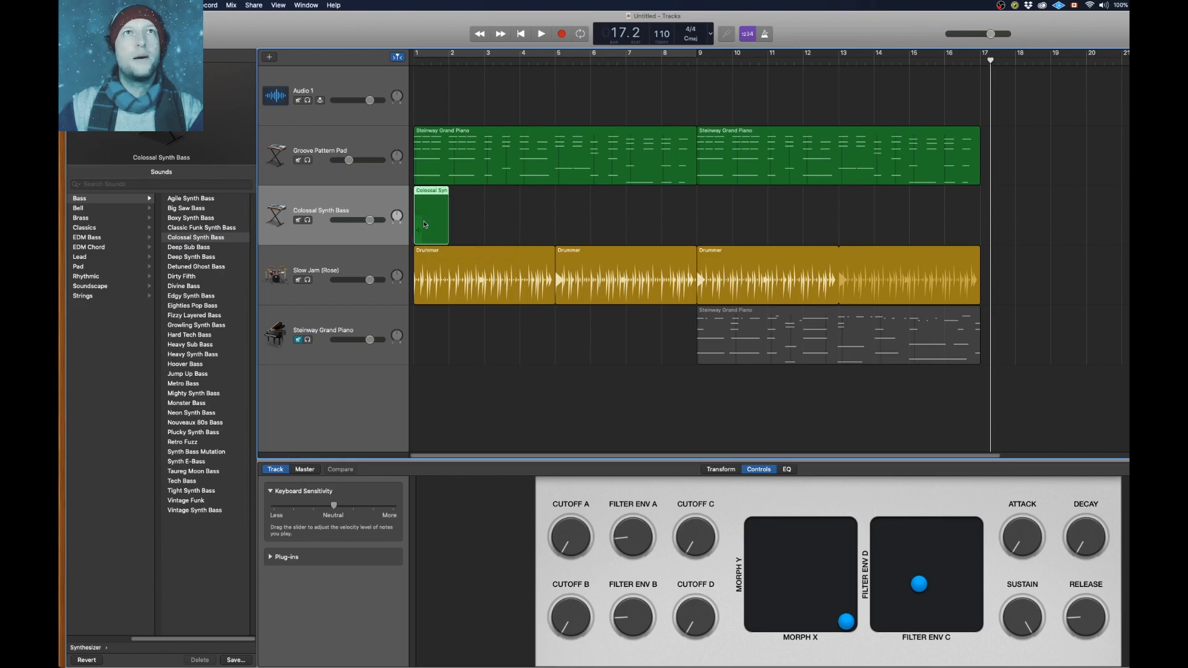
pyautogui.moveTo(448, 227); pyautogui.dragTo(694, 222)
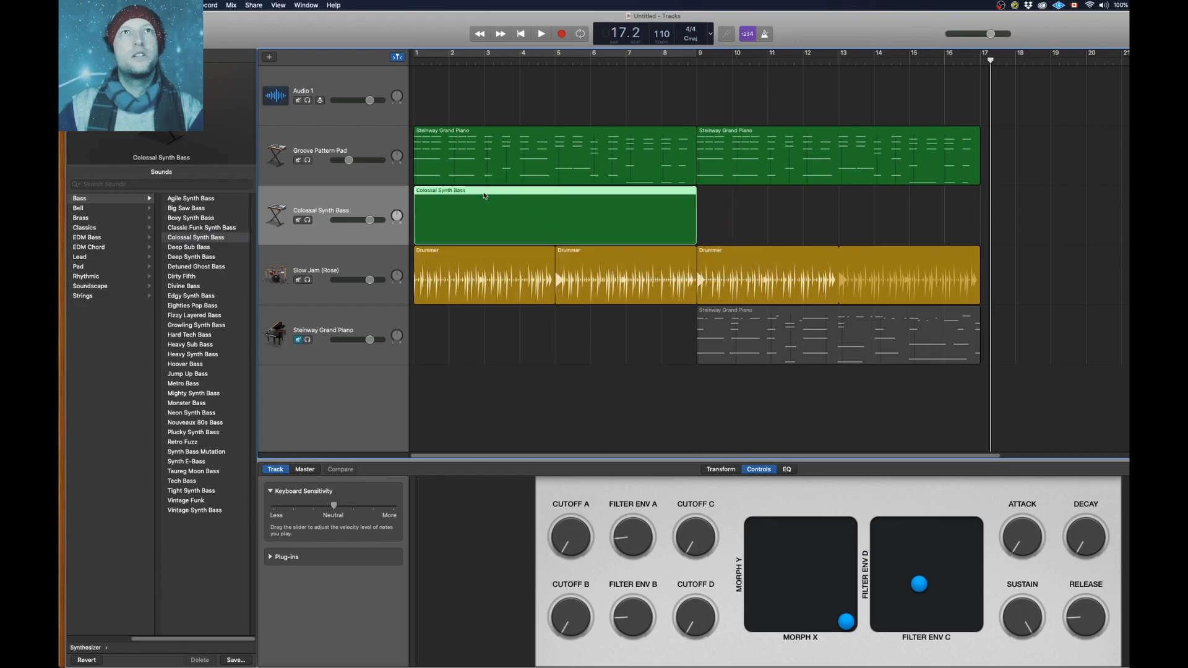
# Open the bass region for note editing and place a short G2 note at the start of bar 1
pyautogui.doubleClick(485, 195)
pyautogui.keyDown('super'); pyautogui.click(419, 453); pyautogui.keyUp('super')
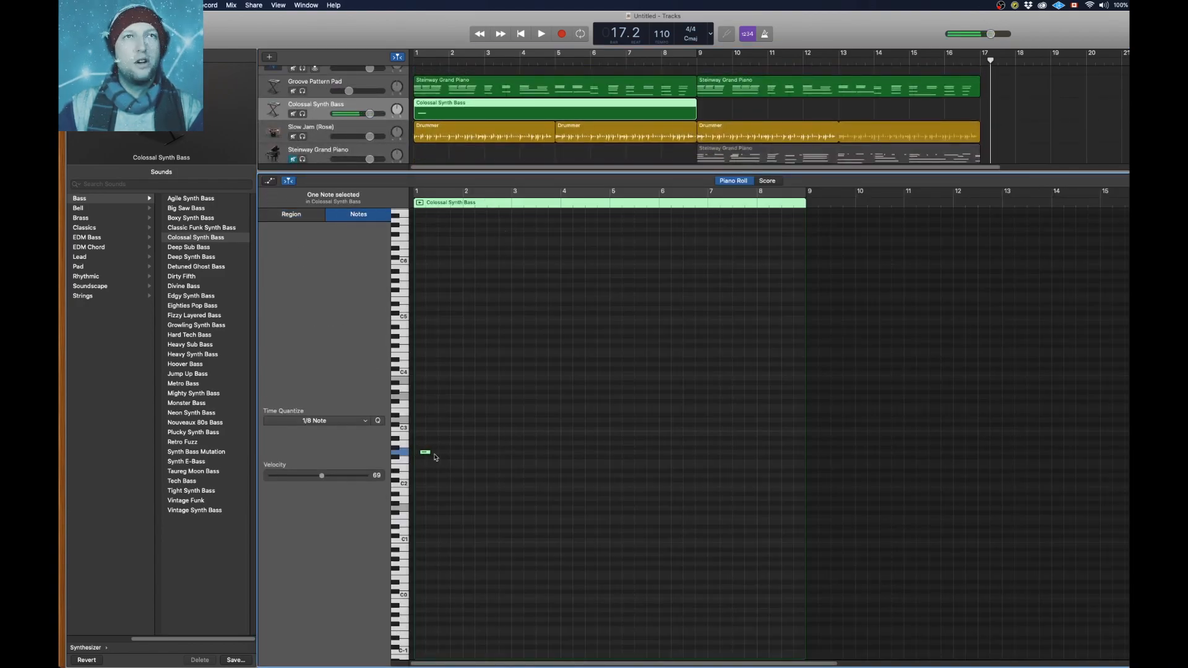
pyautogui.scroll(2, 431, 453)
pyautogui.moveTo(432, 455); pyautogui.dragTo(425, 453)
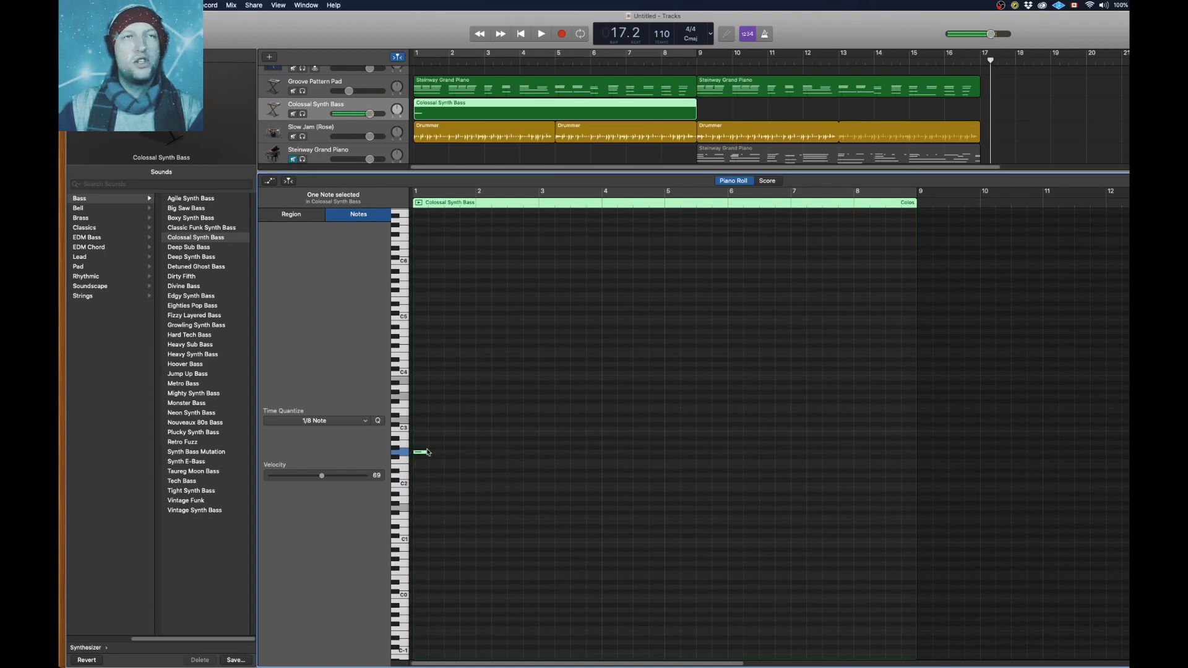
# Copy the bass note to C3 in the middle of bar 3 and to G2 at bar 4, and audition them
pyautogui.click(570, 205)
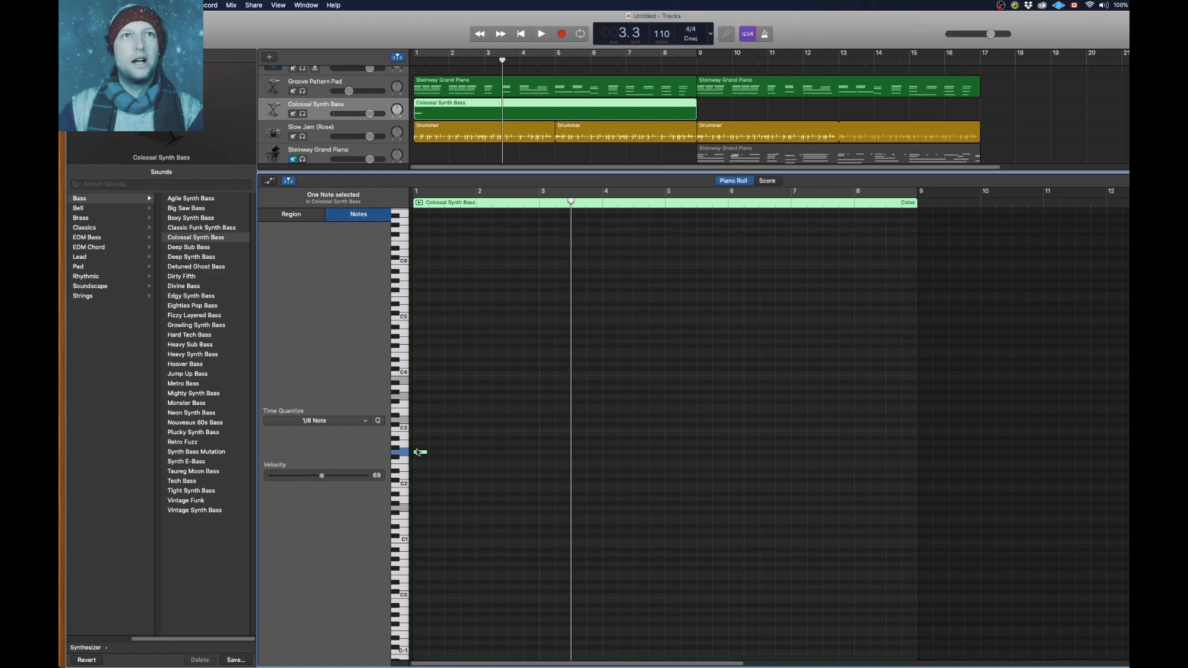
pyautogui.moveTo(422, 457); pyautogui.dragTo(609, 456)
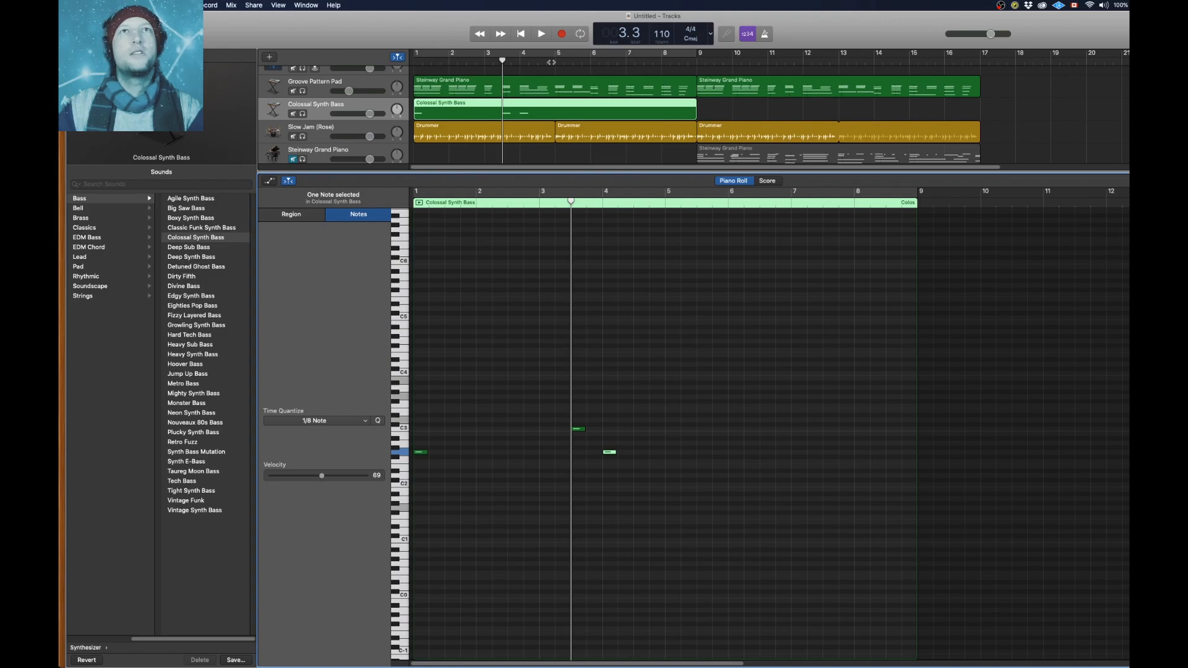
pyautogui.press('space')
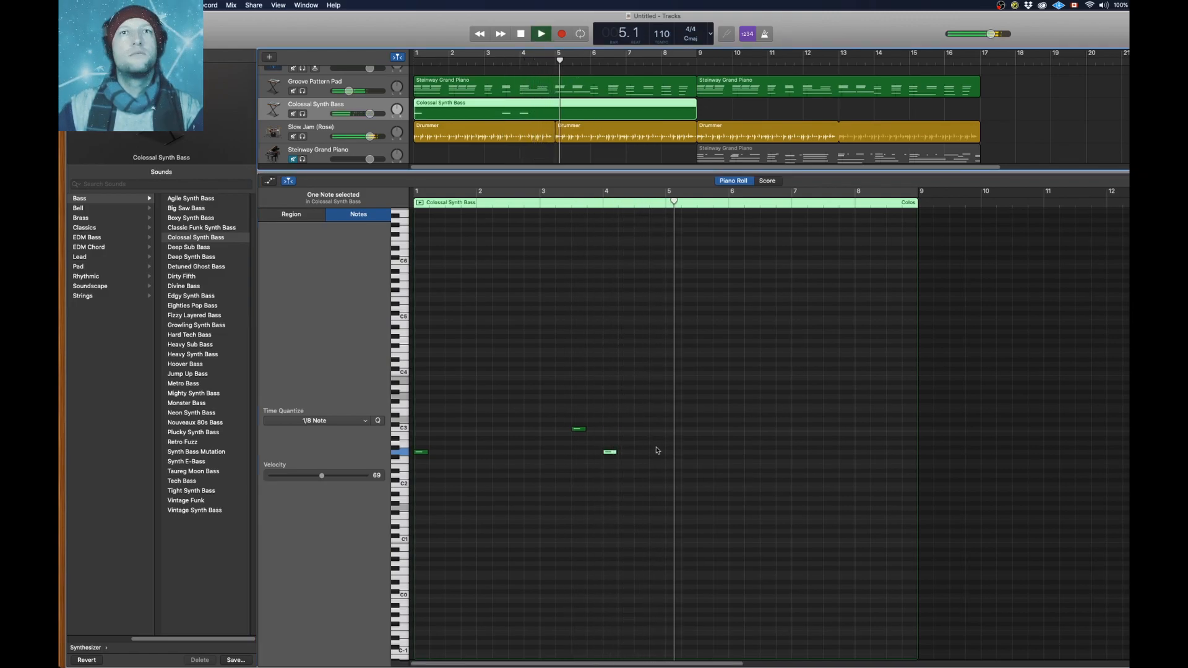
pyautogui.press('space')
# Copy the bass note to C3 at bar 5 and G2 at bar 6, playing back after each addition
pyautogui.moveTo(610, 454); pyautogui.dragTo(674, 432)
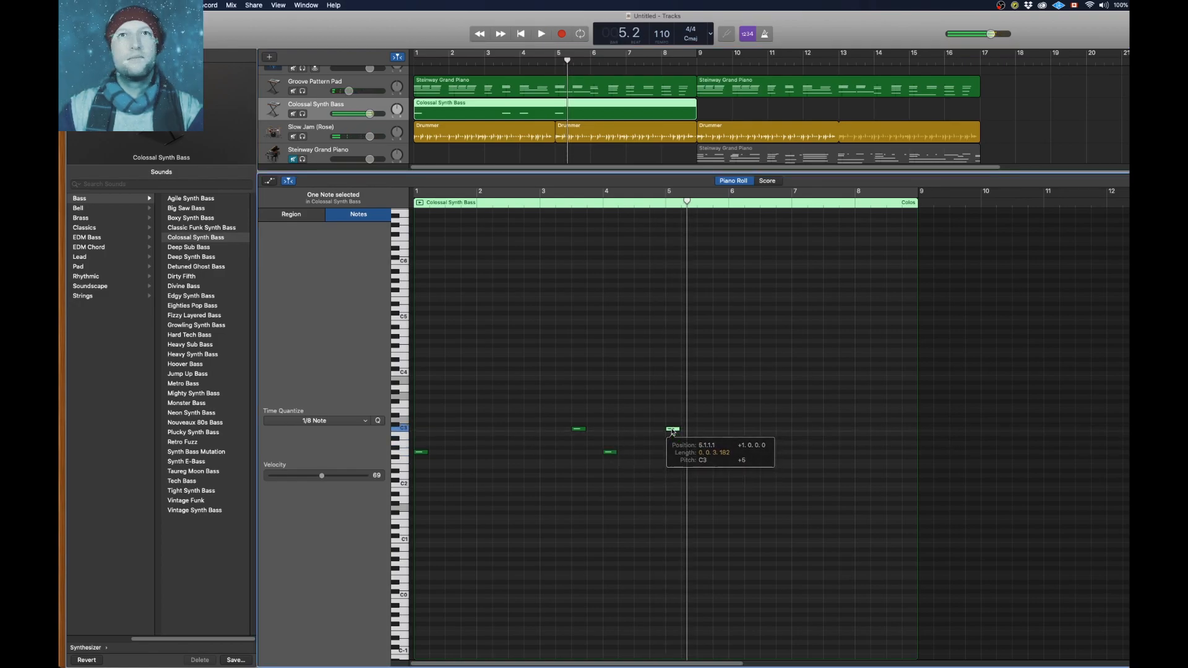
pyautogui.click(666, 204)
pyautogui.press('space')
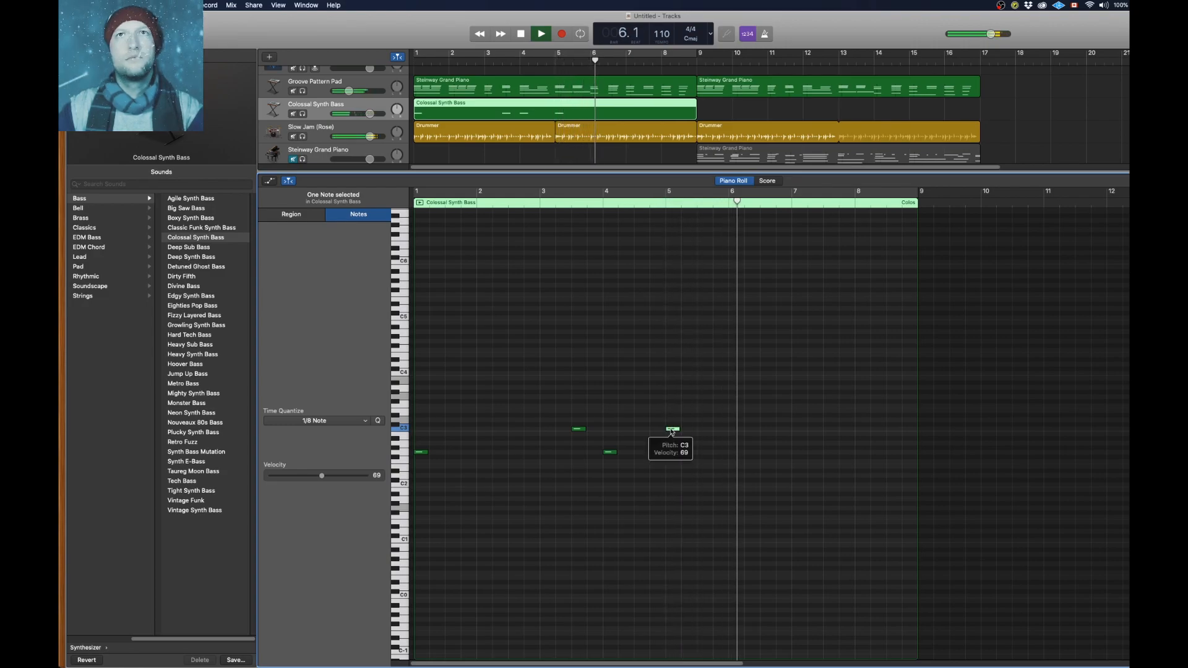
pyautogui.press('space')
pyautogui.moveTo(676, 435); pyautogui.dragTo(737, 456)
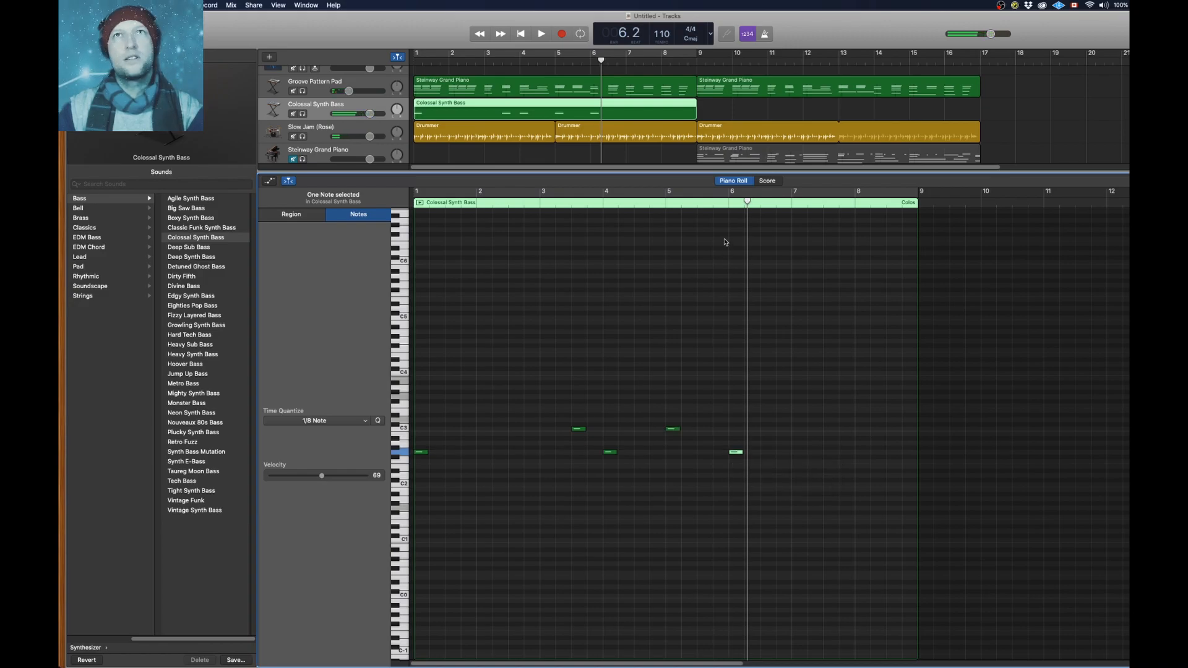
pyautogui.click(727, 207)
pyautogui.press('space')
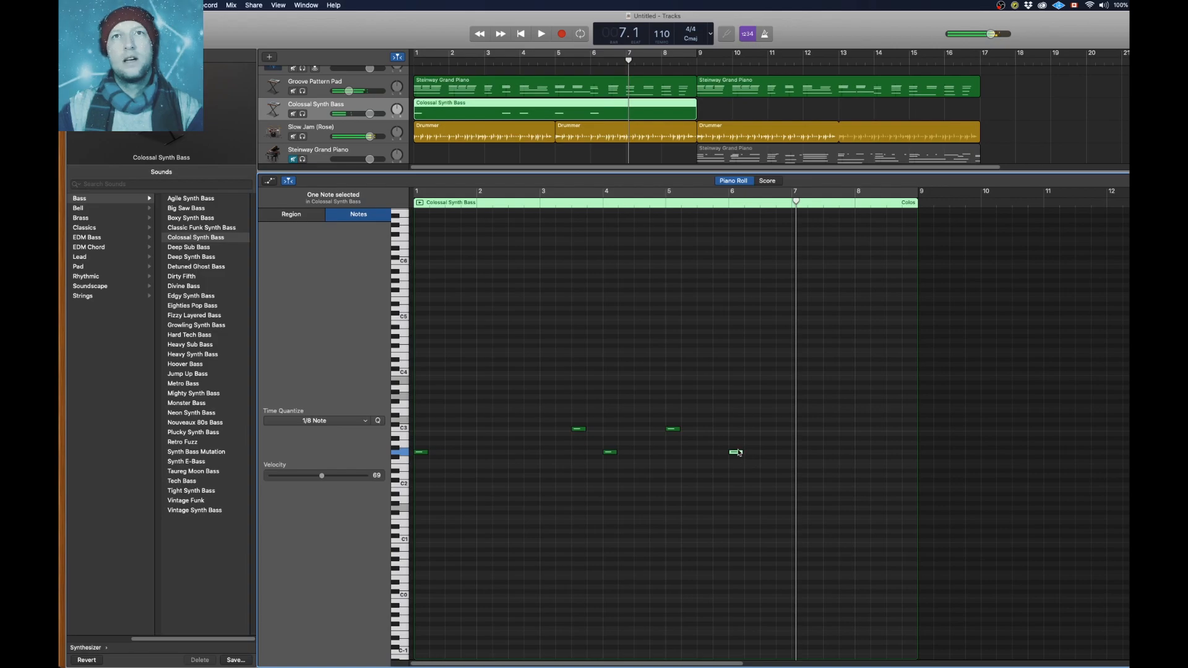
# Copy the bass note to D3 at bar 7 and listen to the individual notes in bars 1 and 3
pyautogui.moveTo(738, 453); pyautogui.dragTo(801, 421)
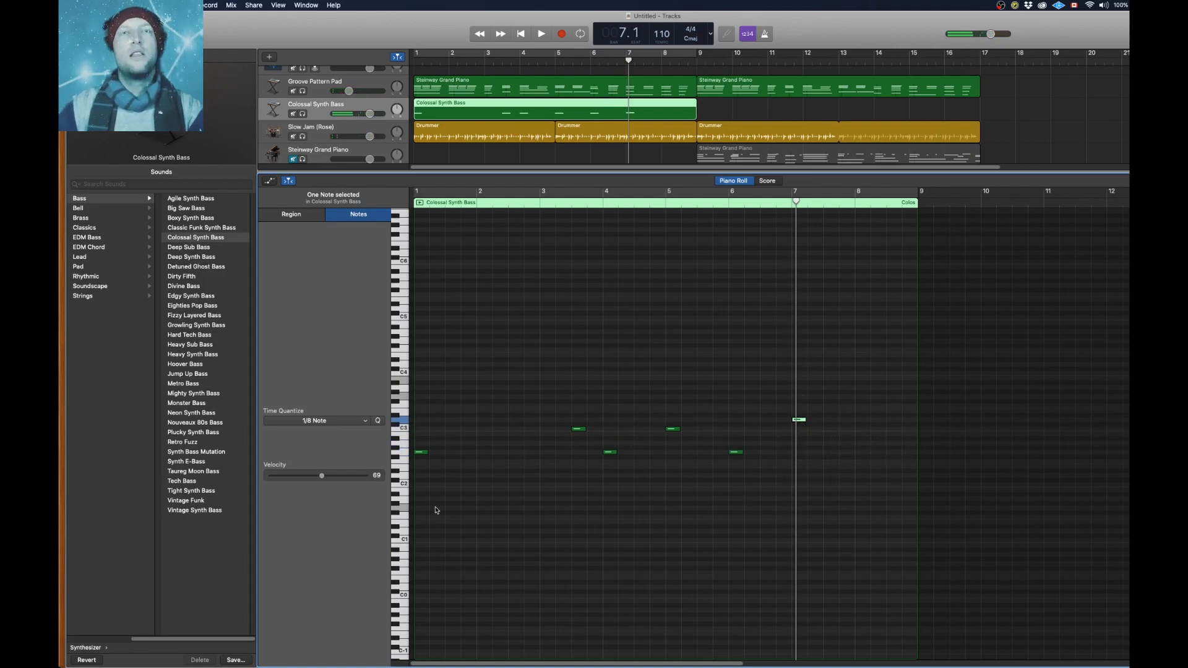
pyautogui.click(458, 508)
pyautogui.click(421, 453)
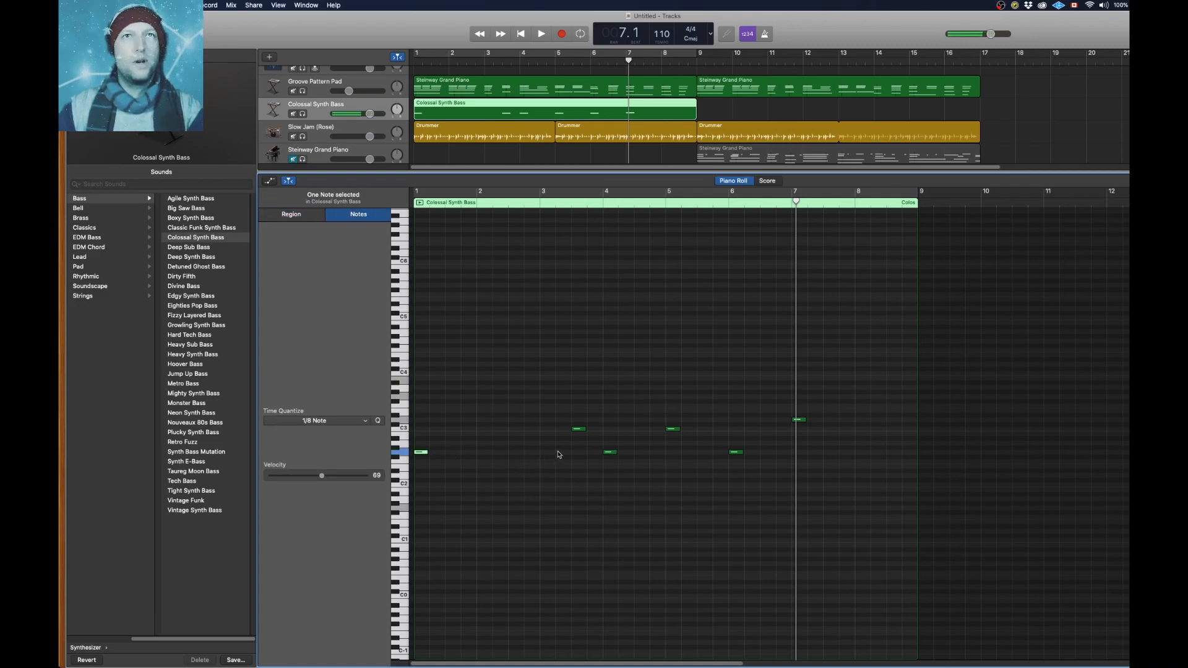
pyautogui.click(580, 429)
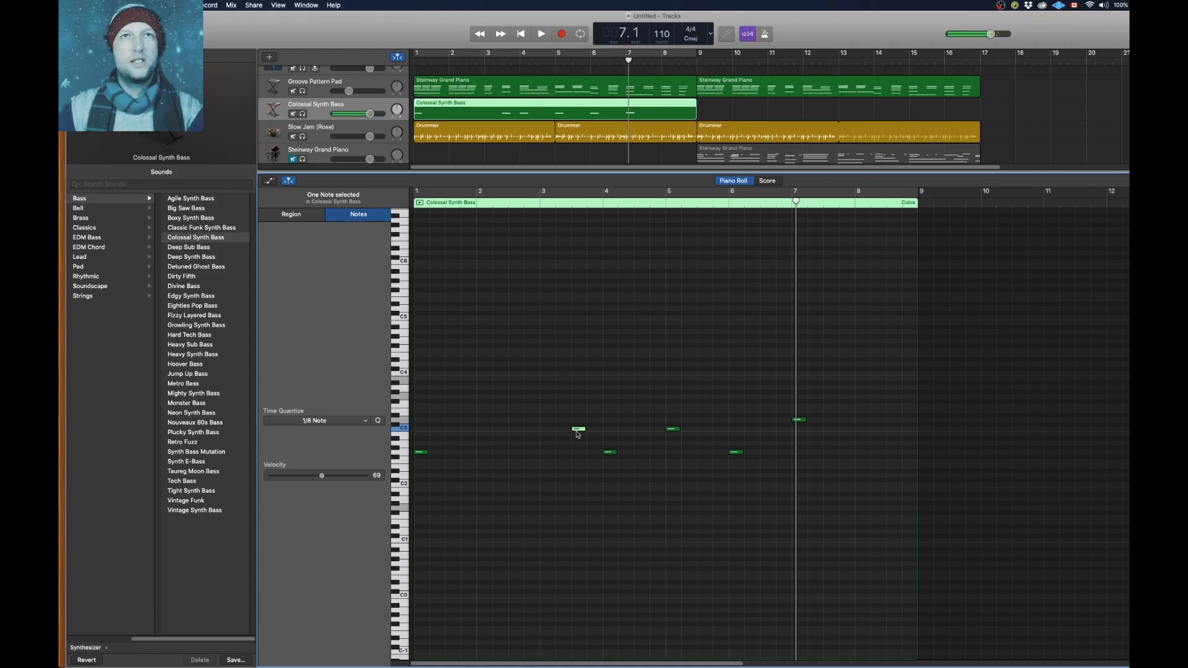
# Audition the individual bass notes at bars 4, 5, 6 and 7 against the playhead at each bar
pyautogui.click(604, 204)
pyautogui.click(610, 452)
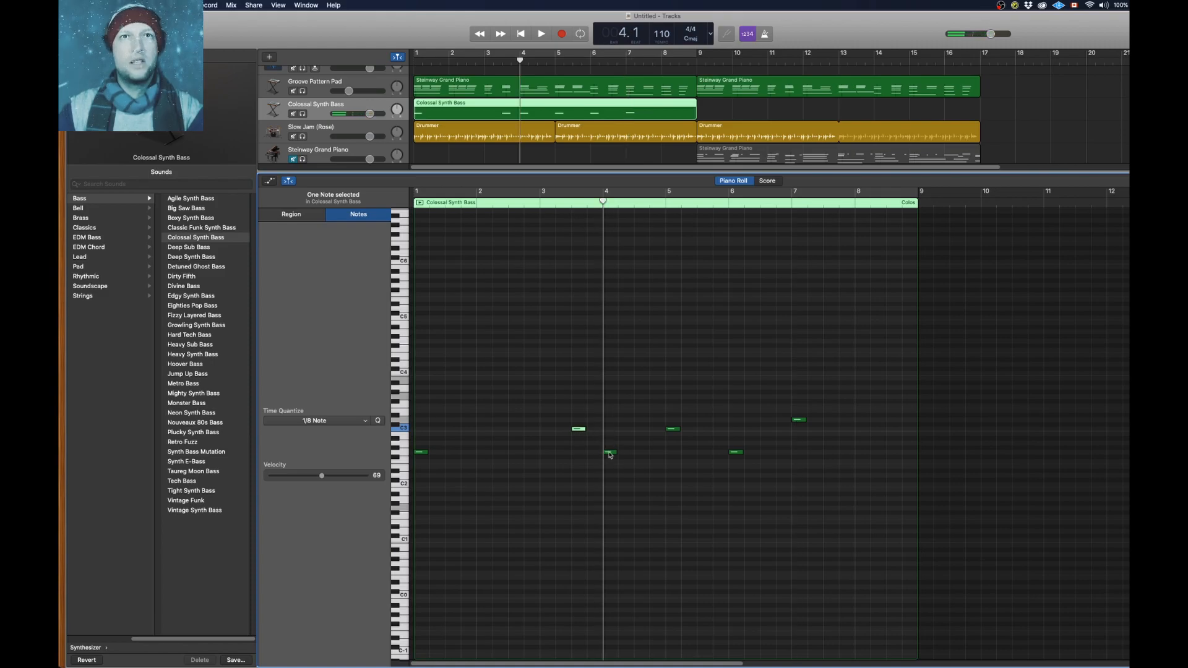
pyautogui.click(666, 206)
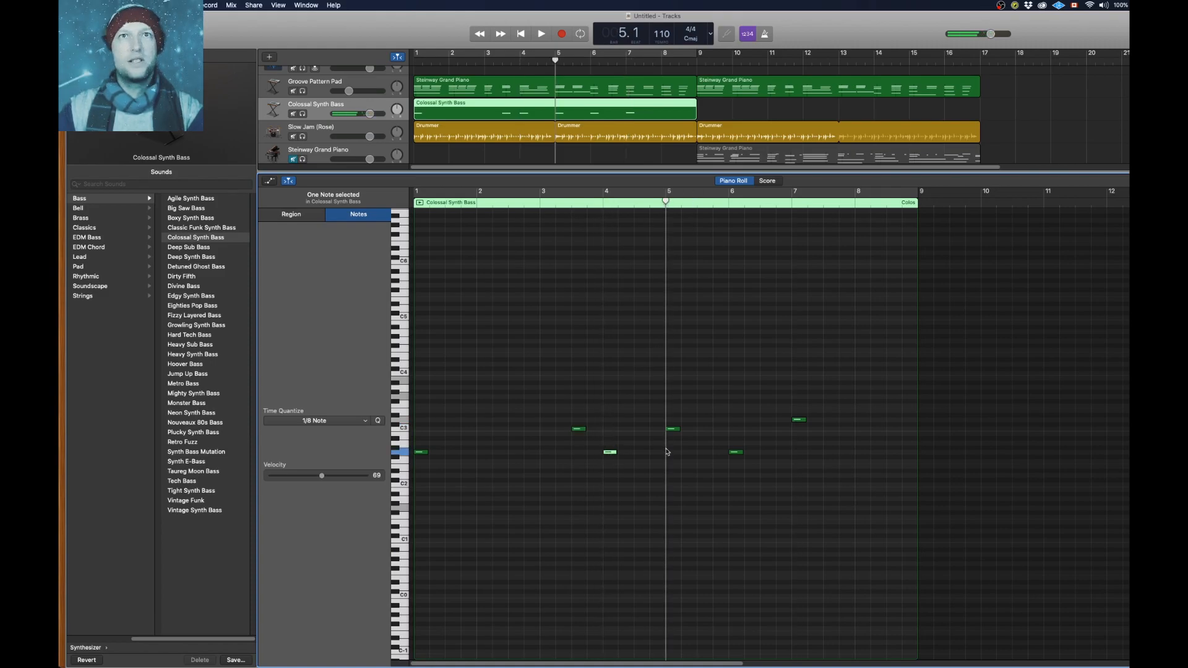
pyautogui.click(673, 430)
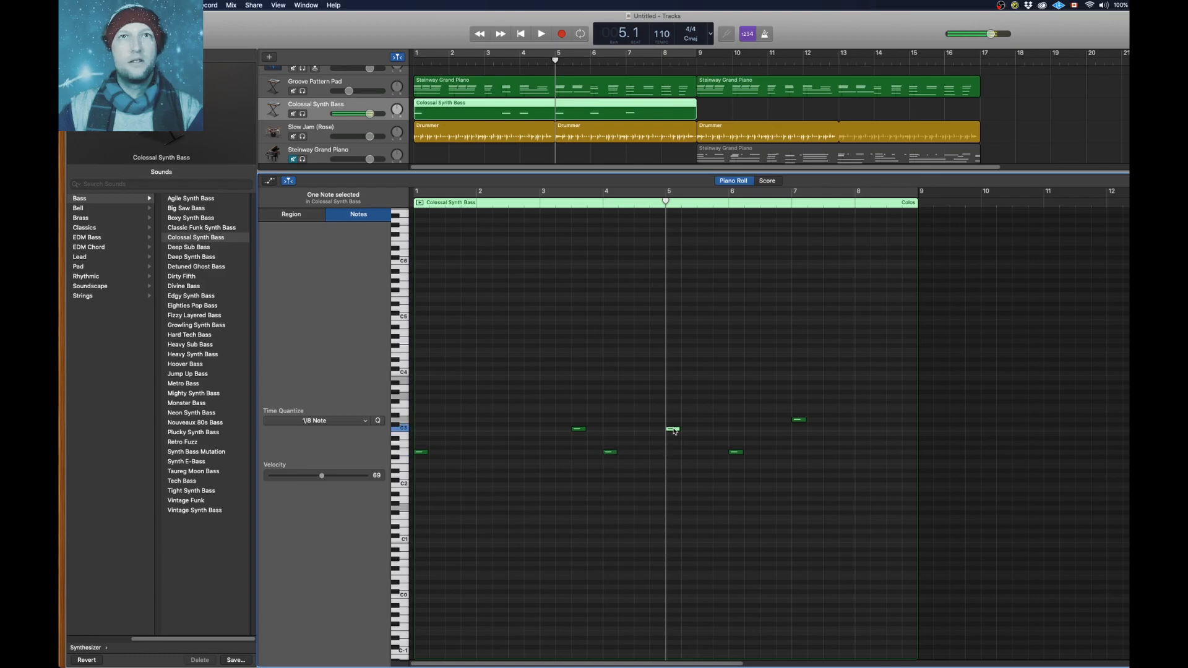
pyautogui.click(729, 205)
pyautogui.click(736, 454)
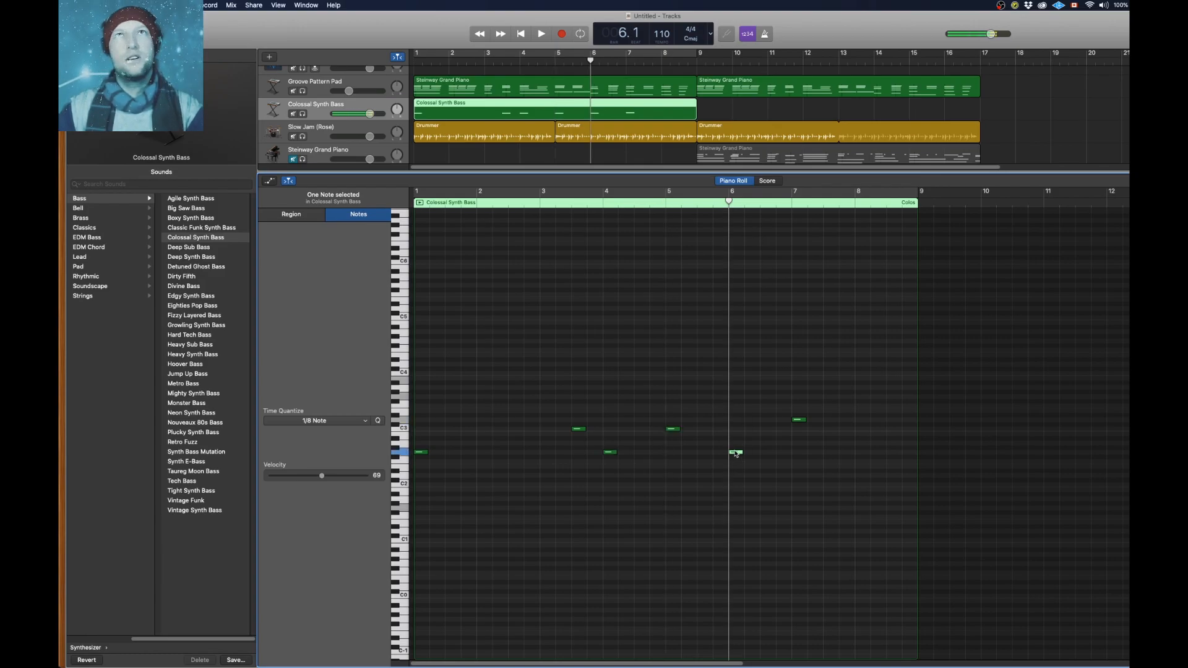
pyautogui.click(792, 206)
pyautogui.click(799, 421)
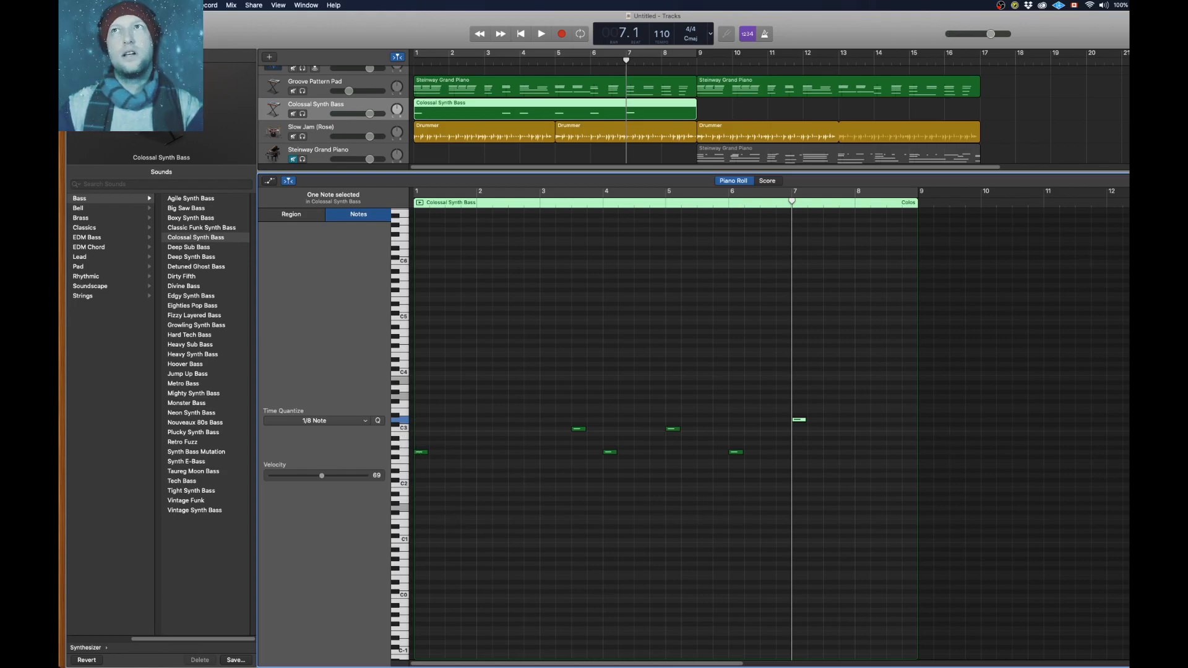
# Add G2 bass notes through bars 1 and 2, with the last one extended to the C3 note in bar 3, and play from the start
pyautogui.press('super+Right')
pyautogui.press('super+Left')
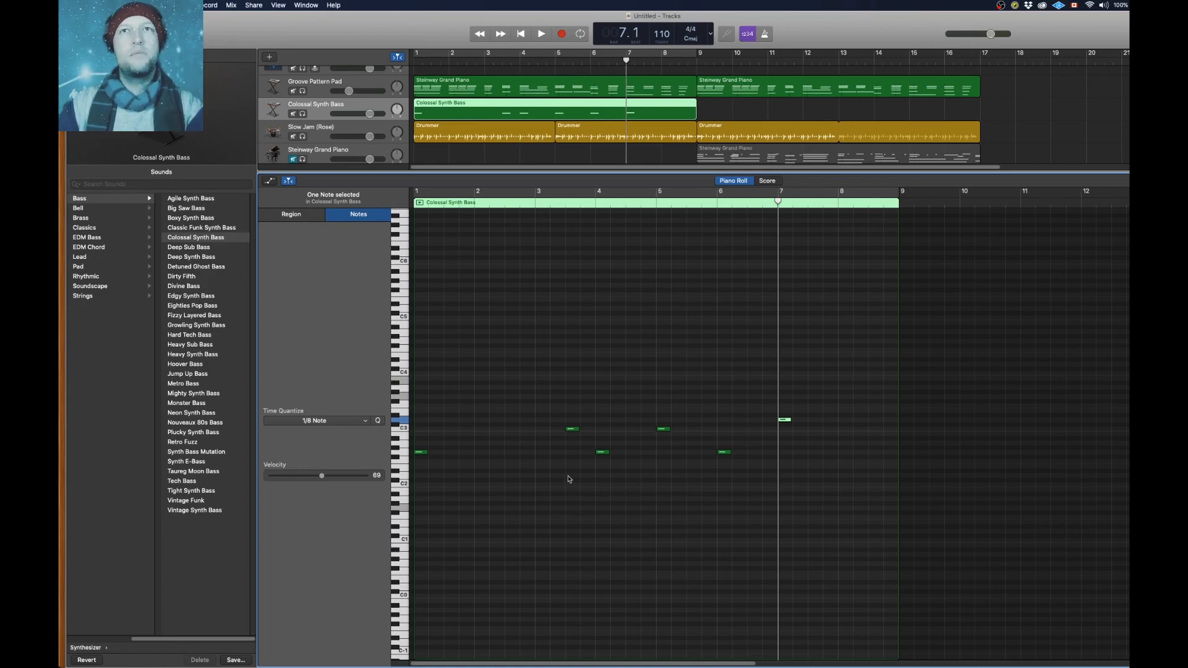
pyautogui.scroll(5, 570, 465)
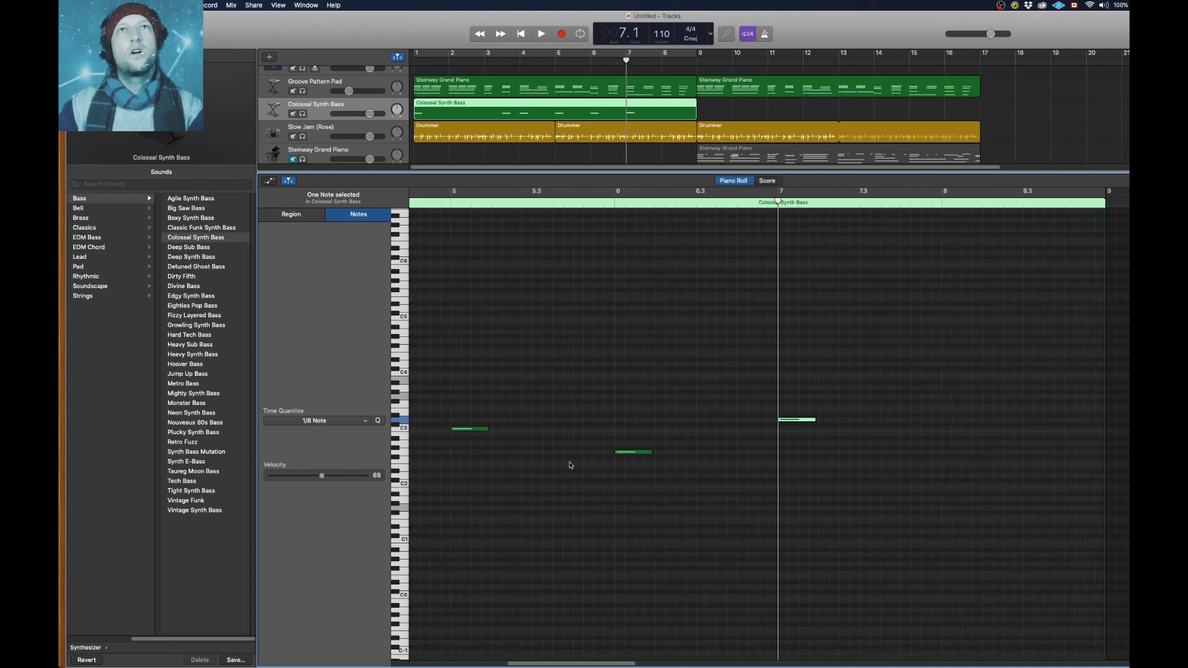
pyautogui.hscroll(3, 580, 474)
pyautogui.hscroll(-6, 583, 481)
pyautogui.hscroll(-6, 582, 478)
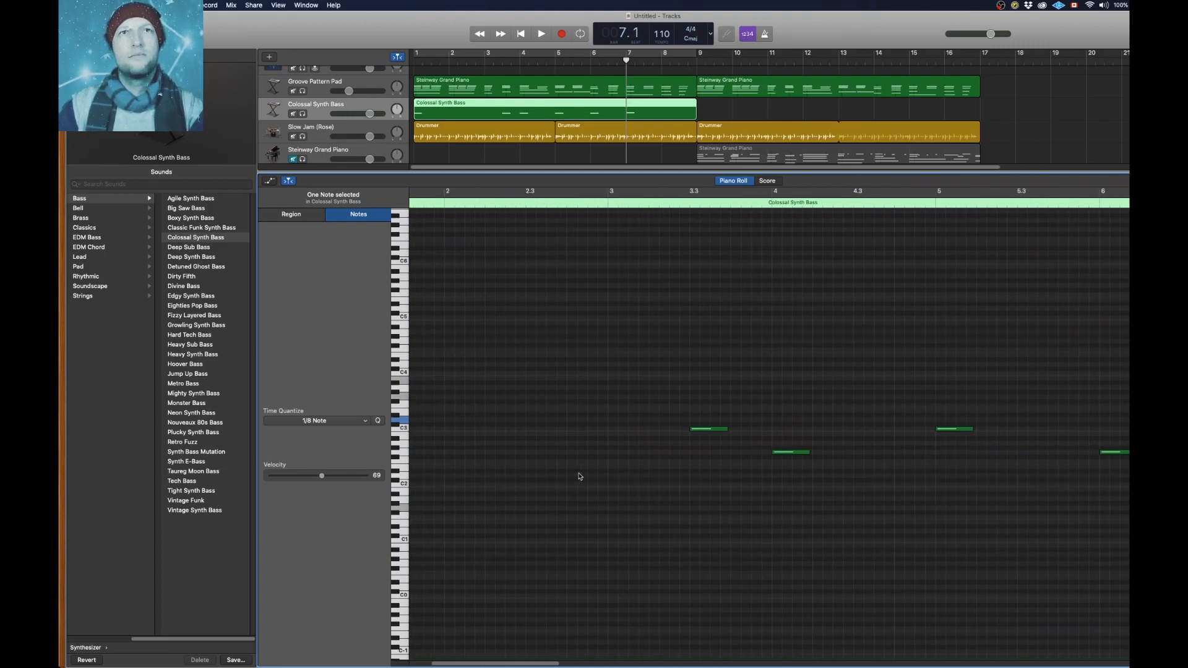
pyautogui.moveTo(443, 458); pyautogui.dragTo(823, 458)
pyautogui.press('Return')
pyautogui.press('space')
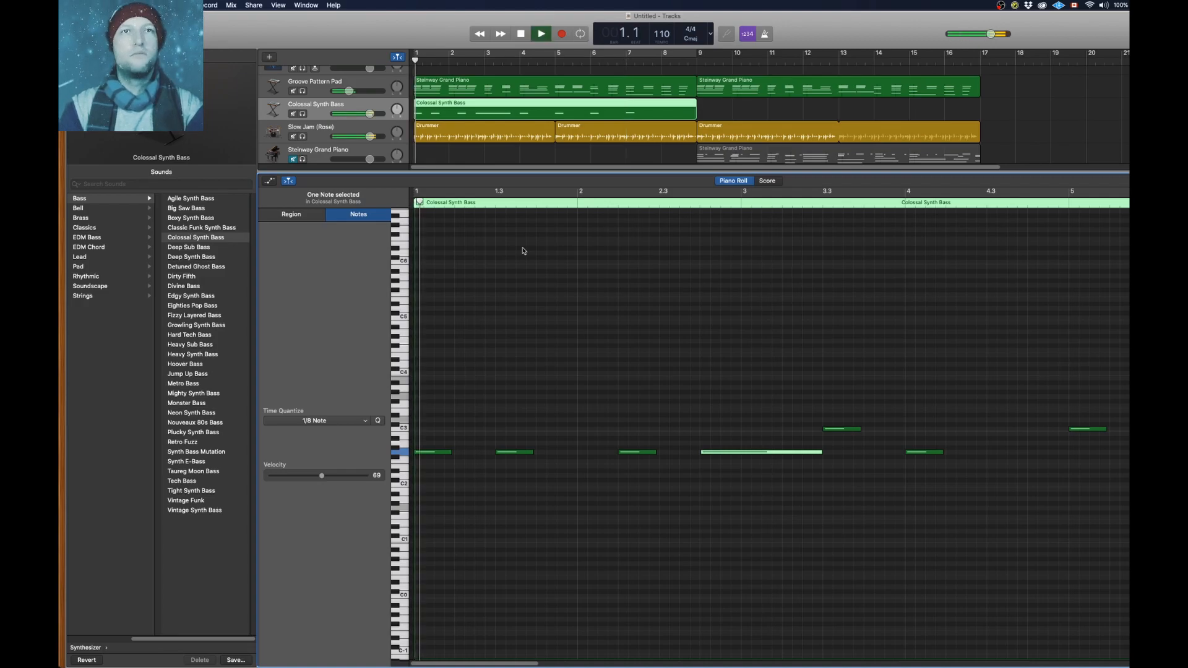
pyautogui.press('space')
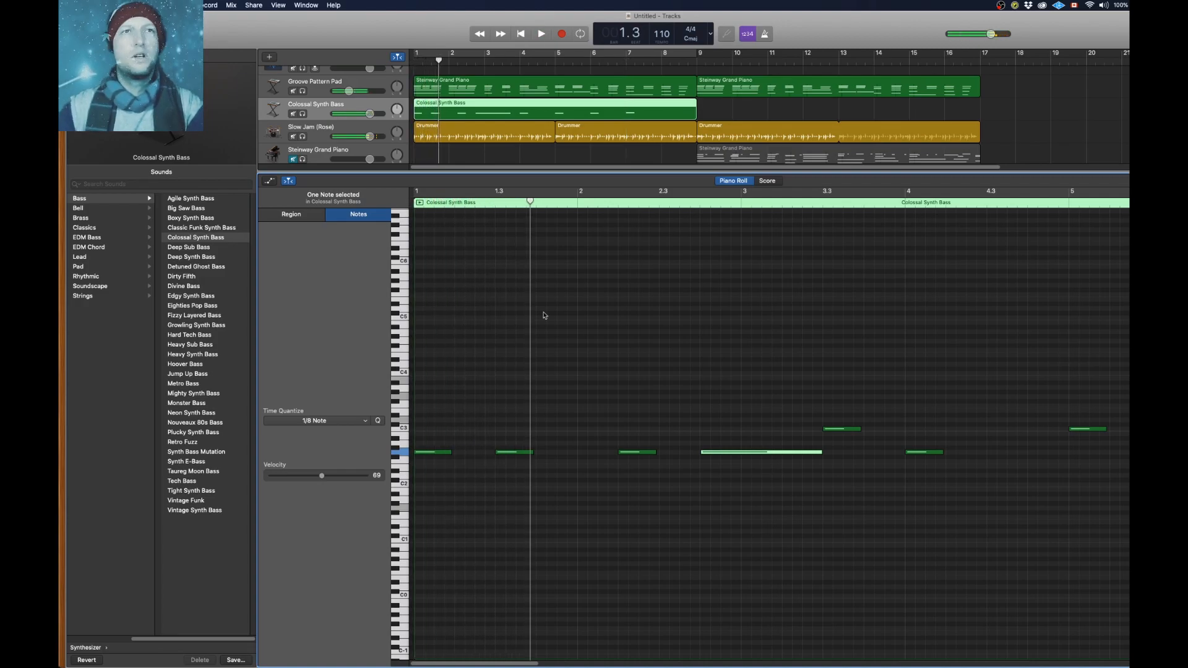
# Move the second G2 note in bar 1 slightly before beat 3, extend it to about bar 2, and play it back
pyautogui.moveTo(519, 455); pyautogui.dragTo(499, 456)
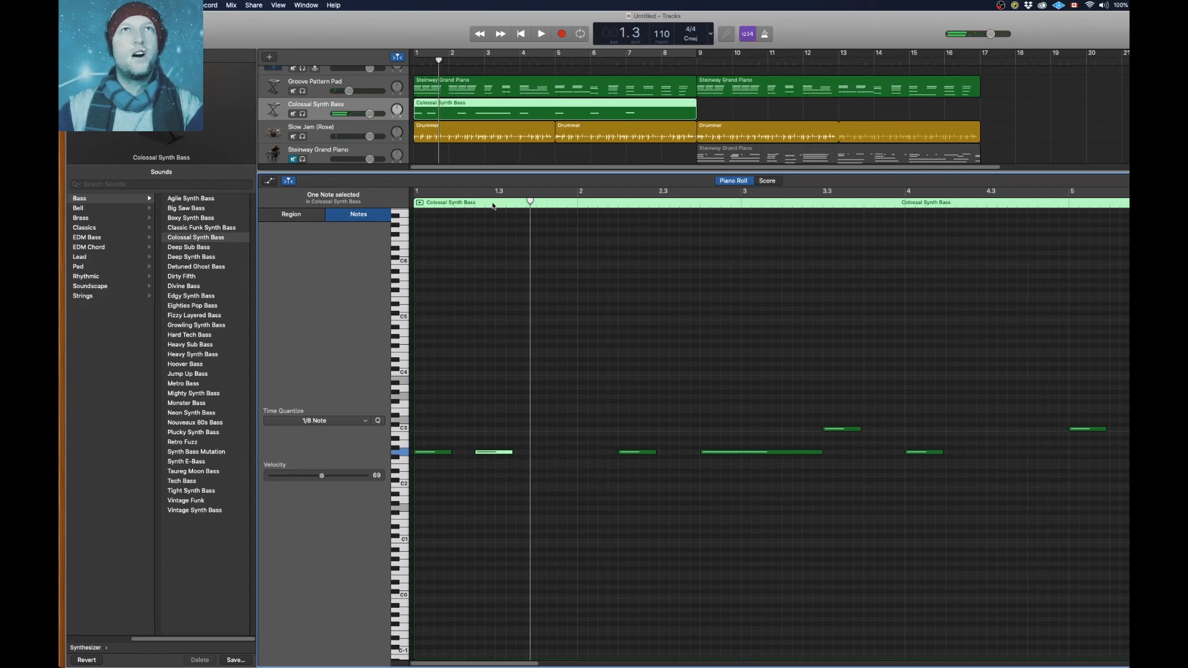
pyautogui.moveTo(495, 206)
pyautogui.mouseDown()
pyautogui.moveTo(460, 206)
pyautogui.moveTo(476, 211)
pyautogui.mouseUp()
pyautogui.press('space')
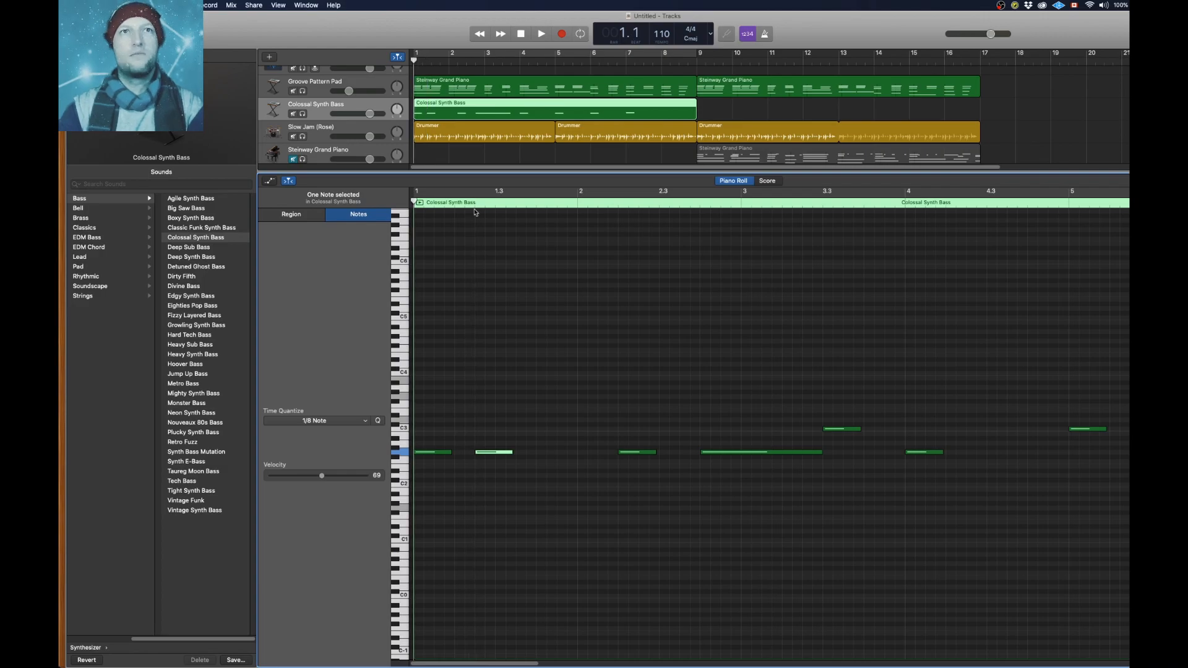
pyautogui.moveTo(513, 453); pyautogui.dragTo(570, 453)
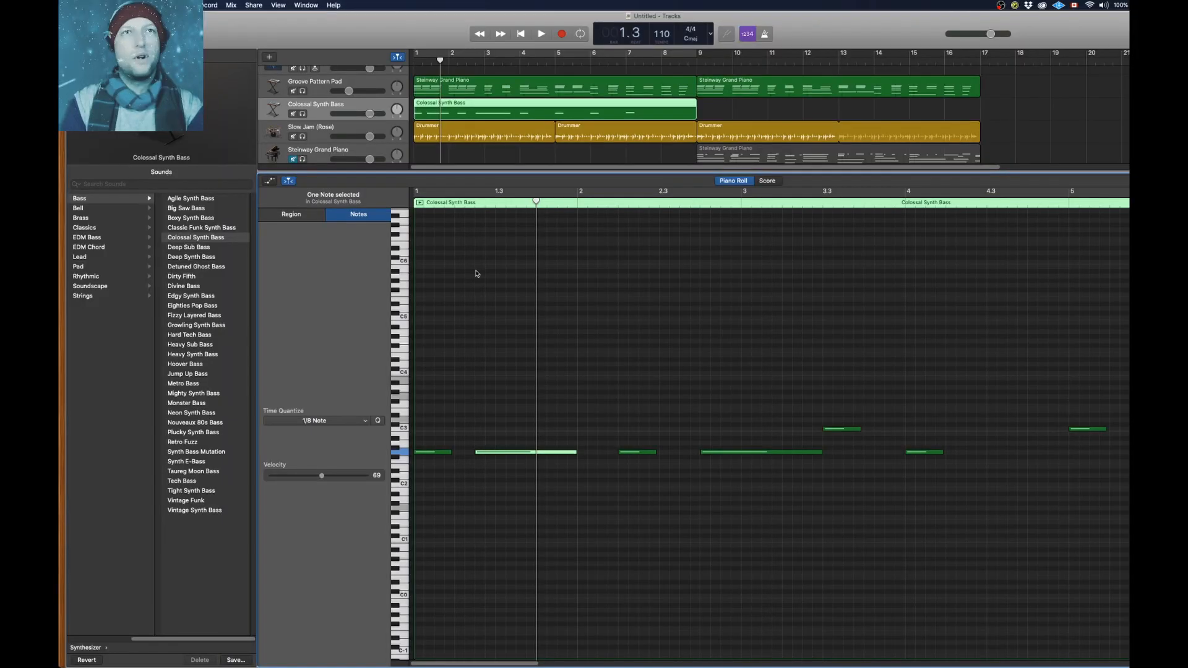
pyautogui.press('space')
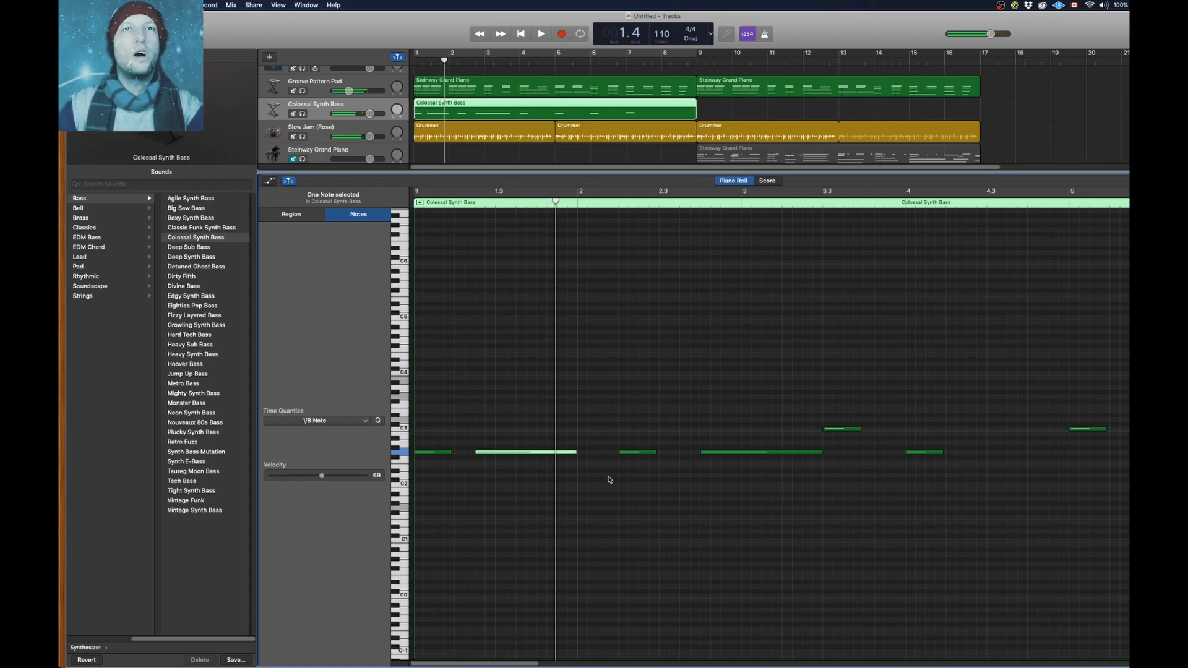
# Break the extended bar 1 note into a short G2 pickup and a long G2 from beat 3 to bar 2, and play it back
pyautogui.moveTo(475, 453); pyautogui.dragTo(500, 452)
pyautogui.press('super+z')
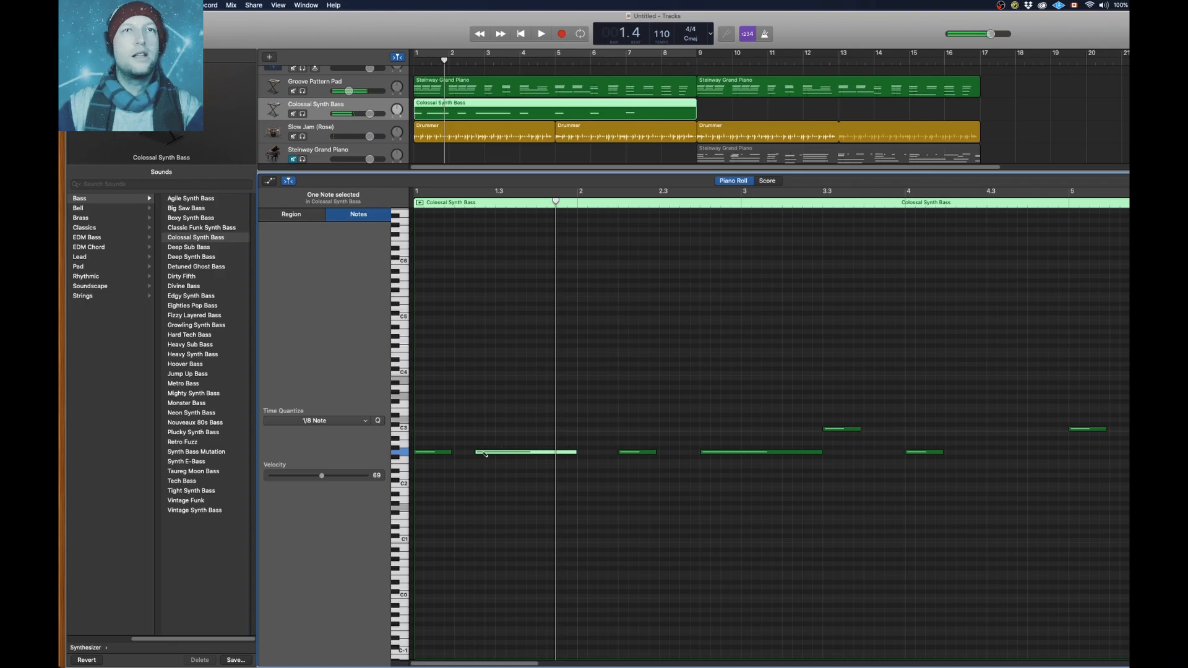
pyautogui.moveTo(574, 452); pyautogui.dragTo(490, 456)
pyautogui.press('space')
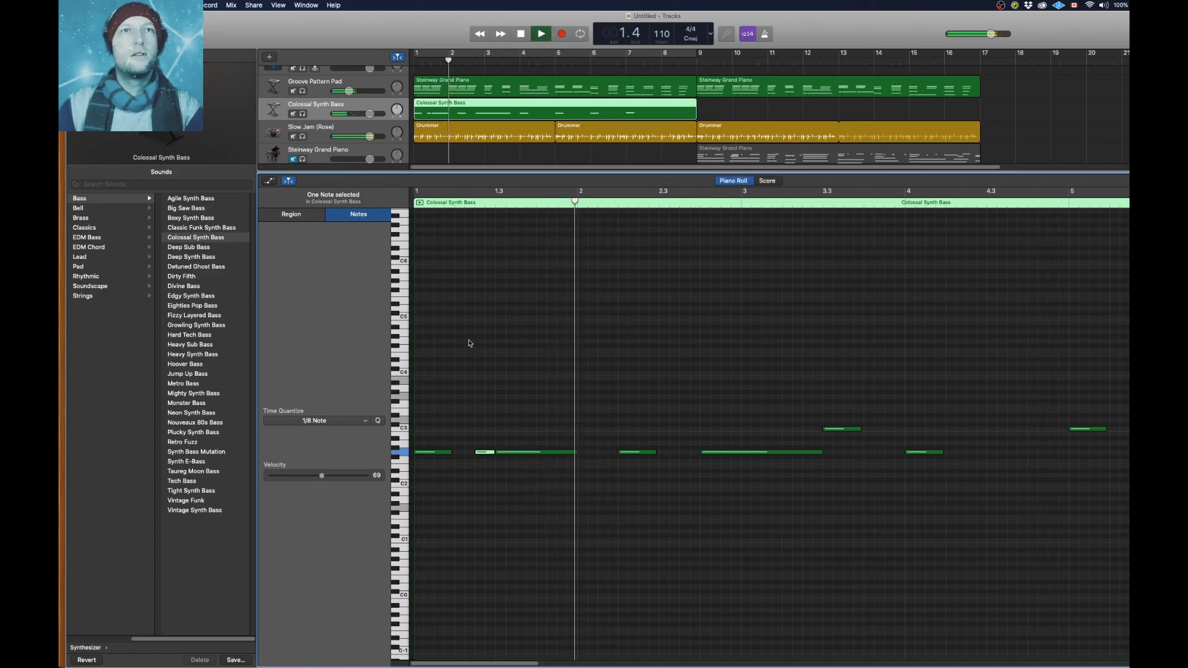
pyautogui.press('Return')
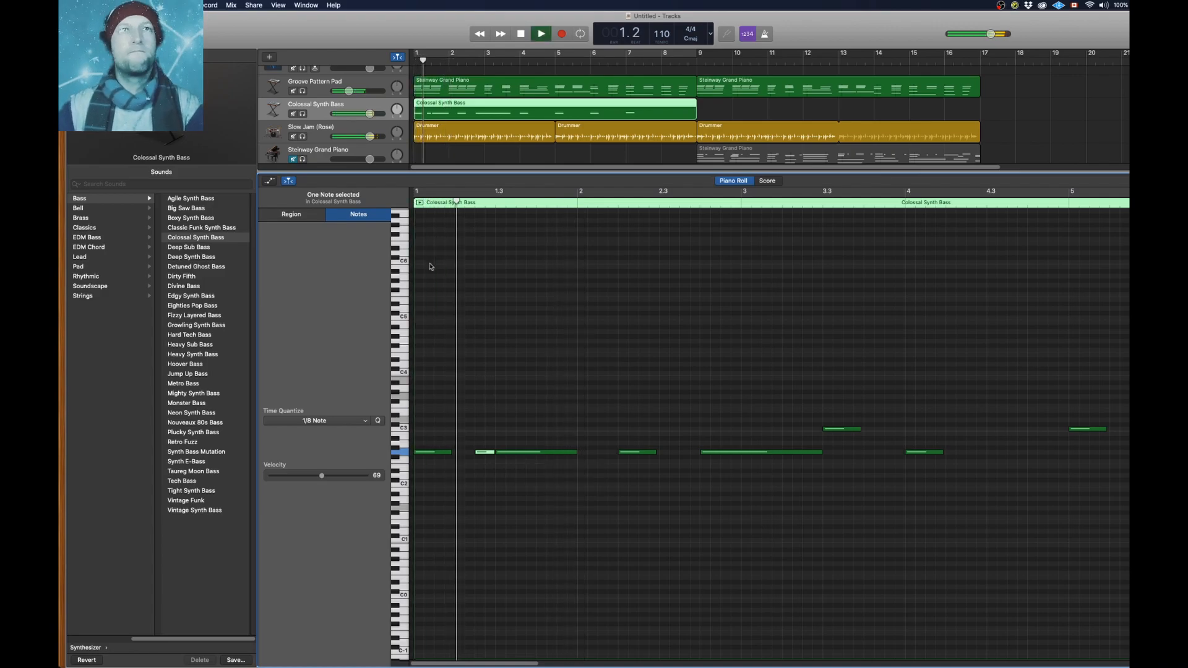
pyautogui.press('space')
# Shorten the G2 pickup note in bar 1 and move it closer to the long note, playing back after each change
pyautogui.moveTo(491, 454); pyautogui.dragTo(484, 455)
pyautogui.press('Return')
pyautogui.press('space')
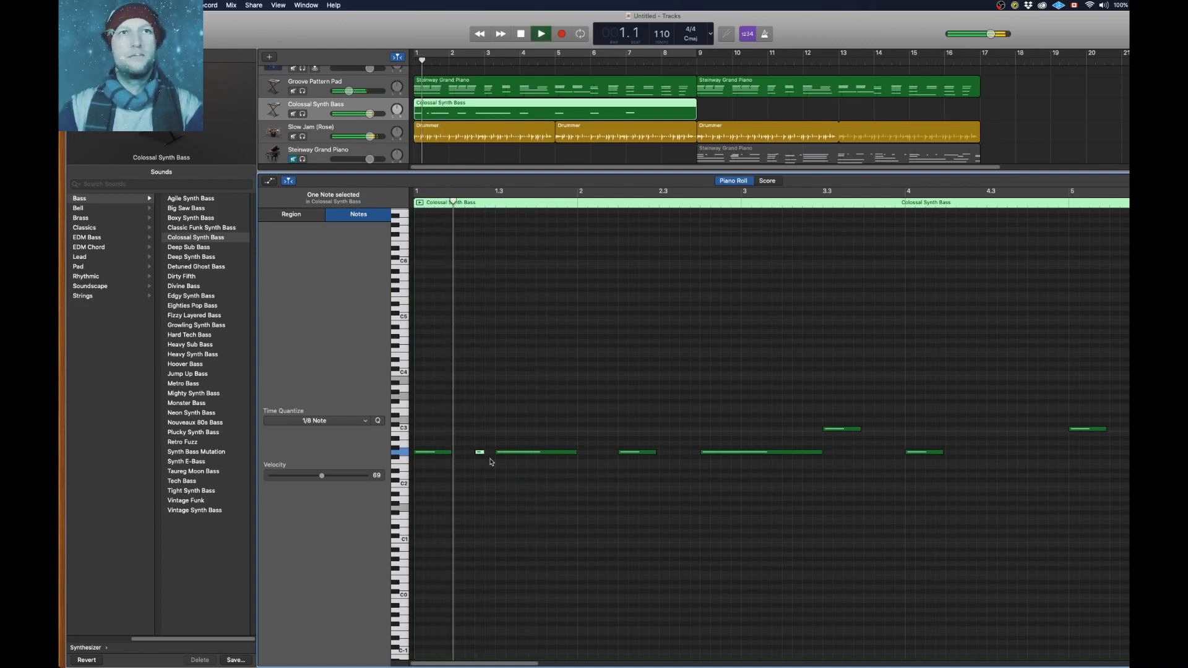
pyautogui.press('space')
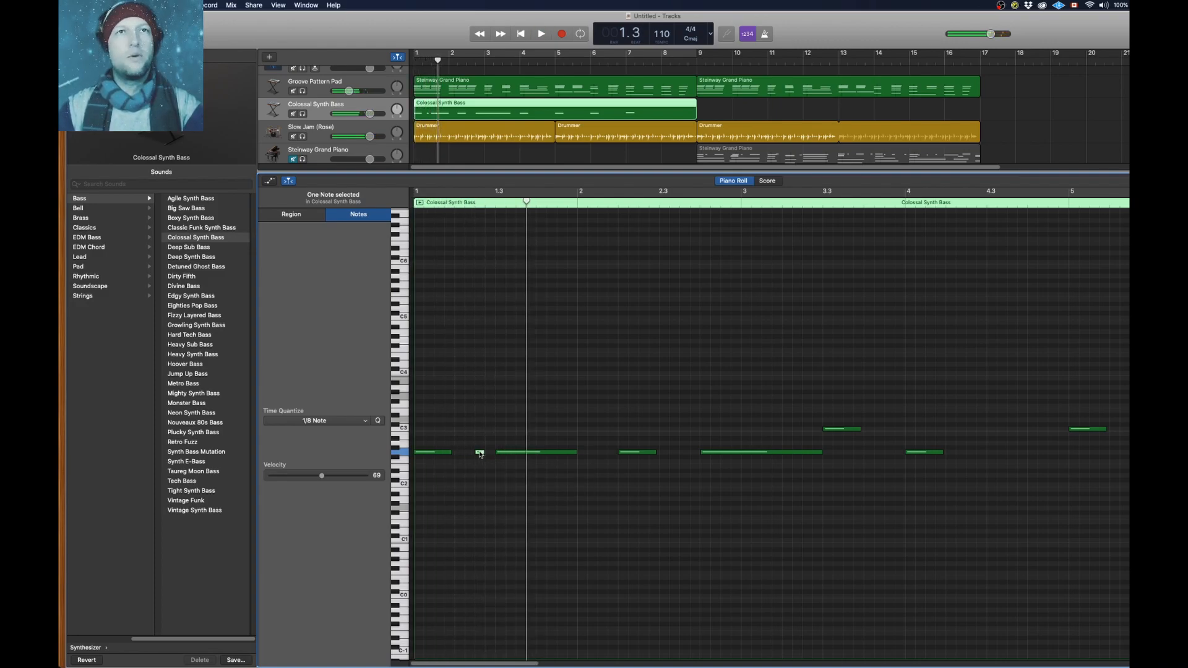
pyautogui.moveTo(483, 454); pyautogui.dragTo(490, 456)
pyautogui.press('Return')
pyautogui.press('space')
pyautogui.click(491, 457)
pyautogui.press('space')
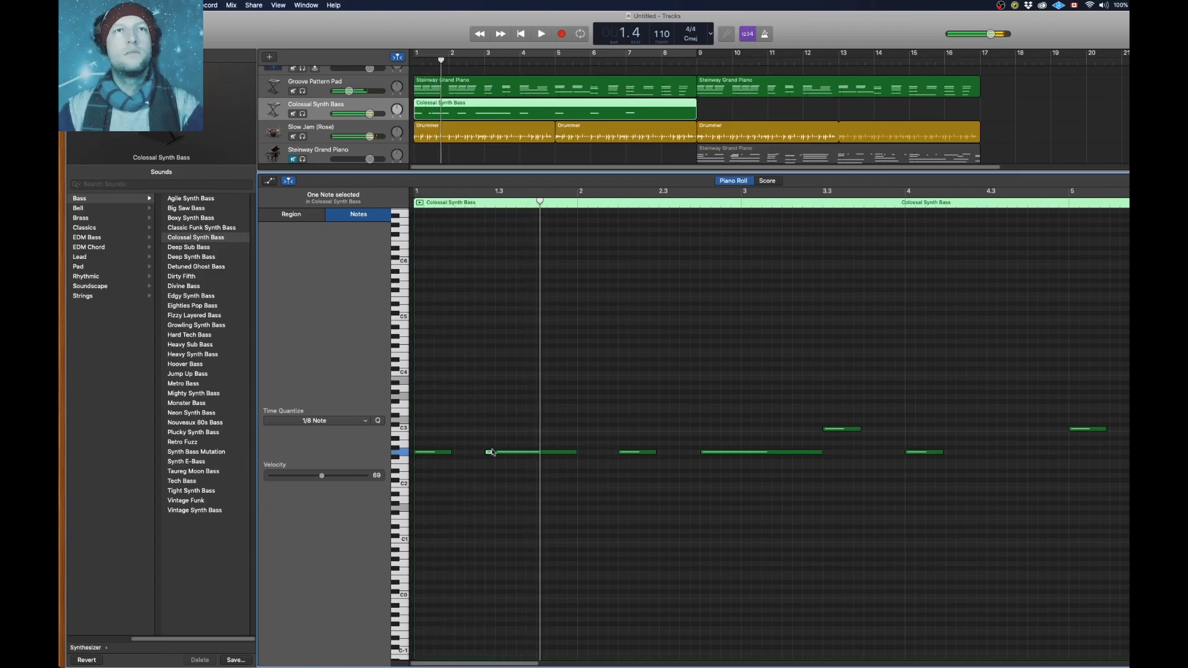
# Shift the pickup and the long G2 note in bar 1 together slightly earlier, and play from the start
pyautogui.press('super+Right')
pyautogui.click(492, 470)
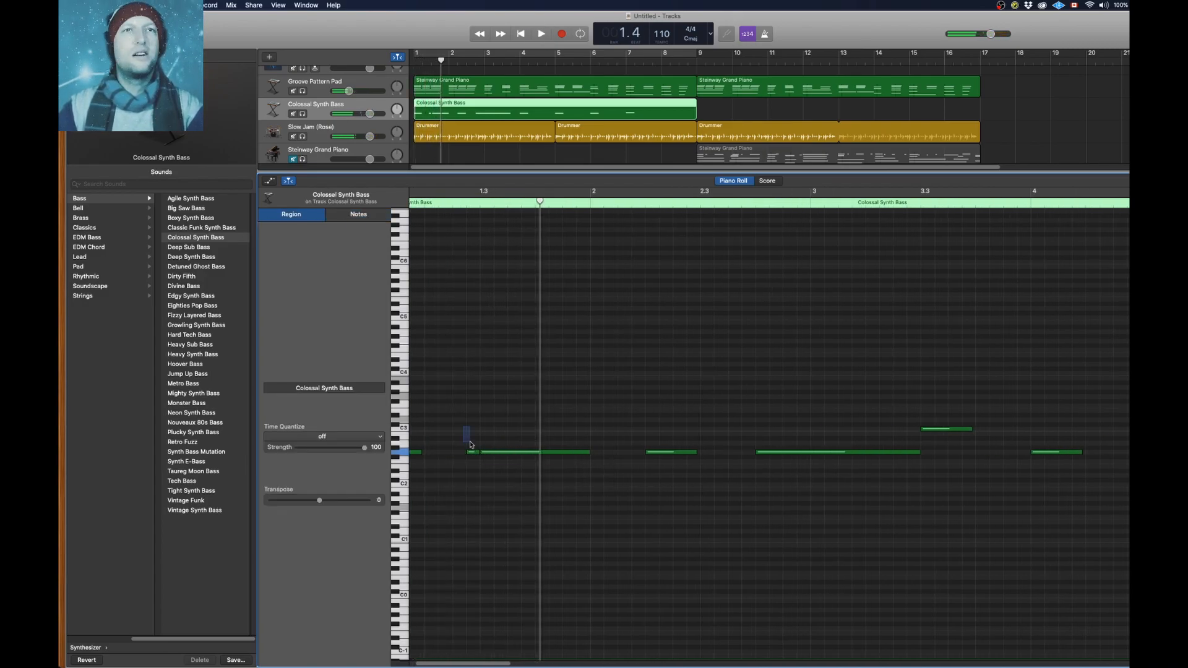
pyautogui.moveTo(494, 456); pyautogui.dragTo(482, 457)
pyautogui.press('Return')
pyautogui.press('space')
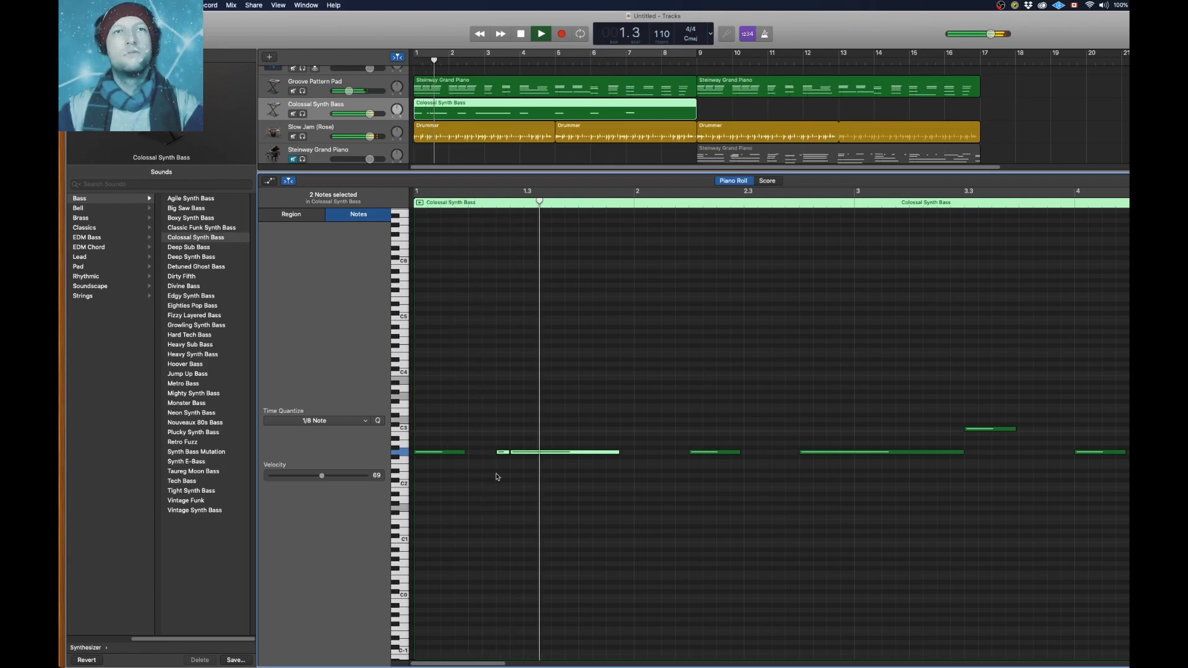
pyautogui.press('space')
# Extend the long G2 note in bar 1 to the start of bar 2 and listen to the result
pyautogui.click(621, 458)
pyautogui.moveTo(617, 452); pyautogui.dragTo(631, 457)
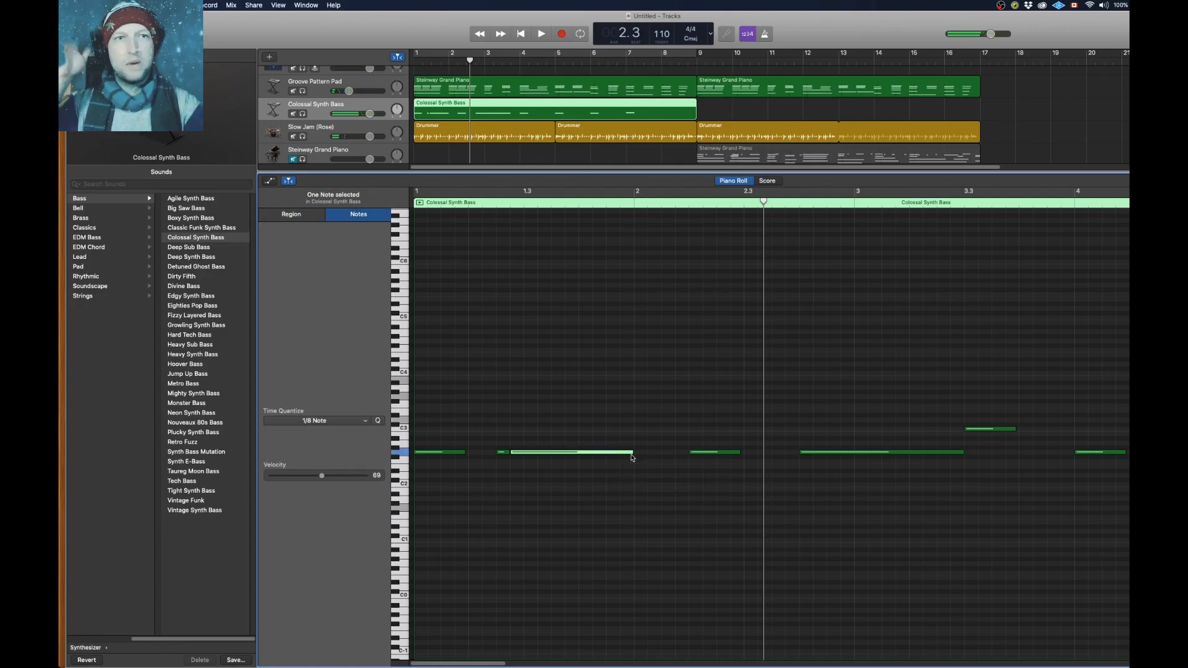
pyautogui.press('Return')
pyautogui.press('space')
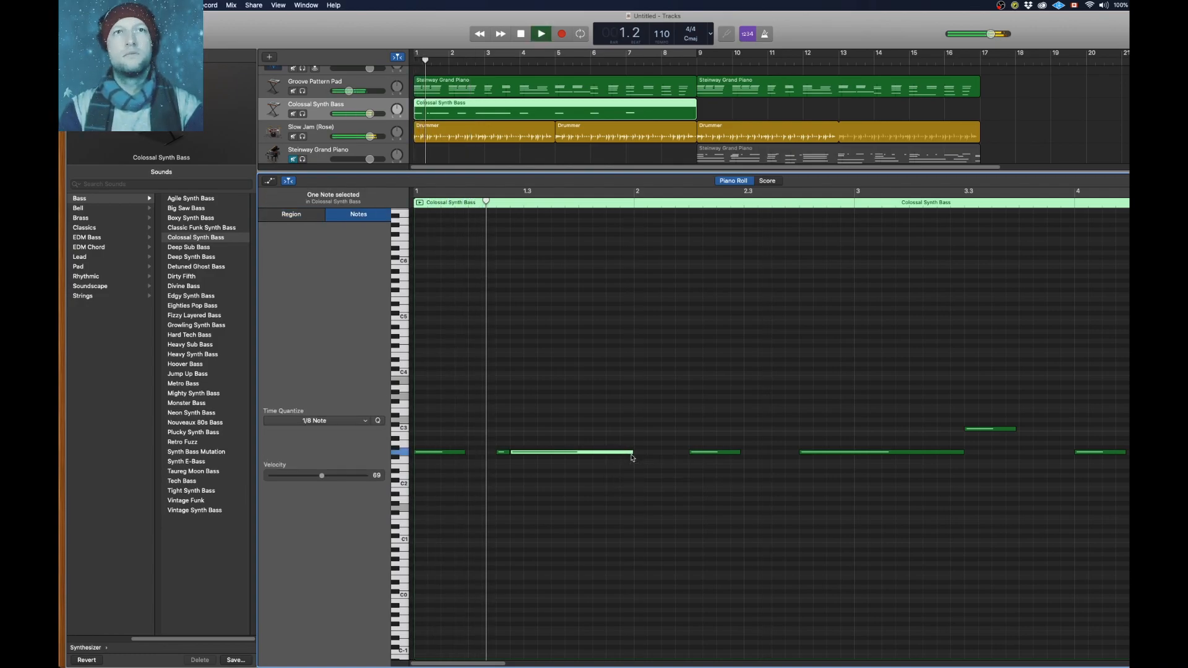
pyautogui.press('space')
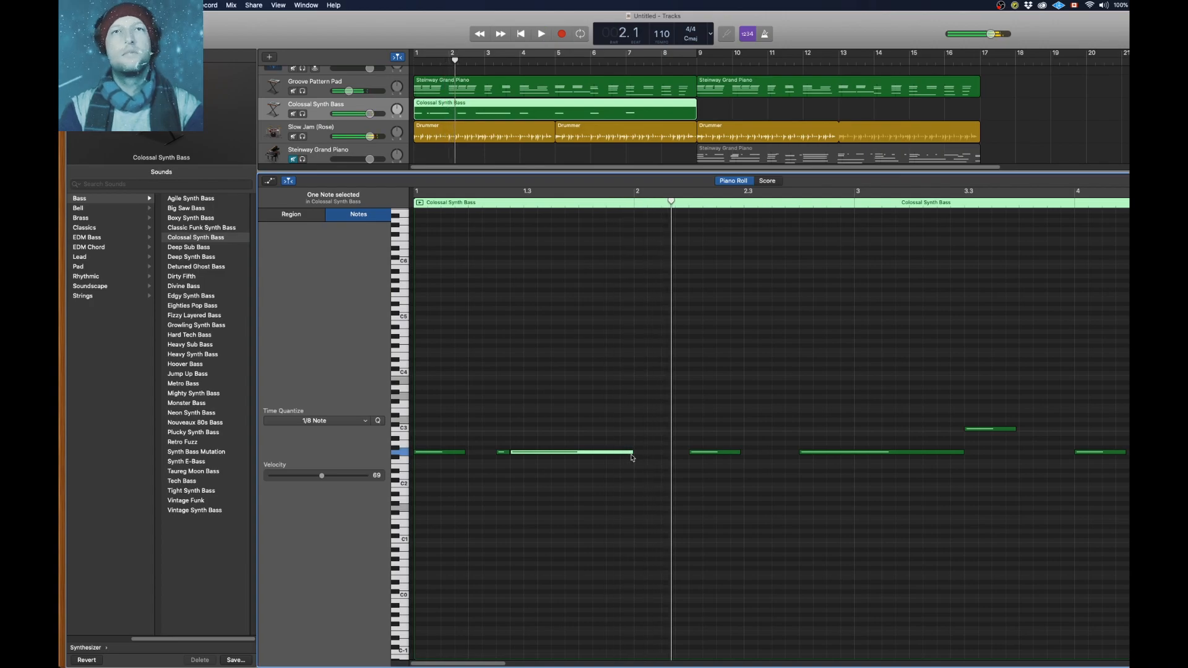
# Move the G2 note in bar 2 earlier, place a copy of it just before beat 3, and play from the start
pyautogui.moveTo(709, 453); pyautogui.dragTo(688, 459)
pyautogui.moveTo(740, 455); pyautogui.dragTo(741, 454)
pyautogui.press('Return')
pyautogui.press('space')
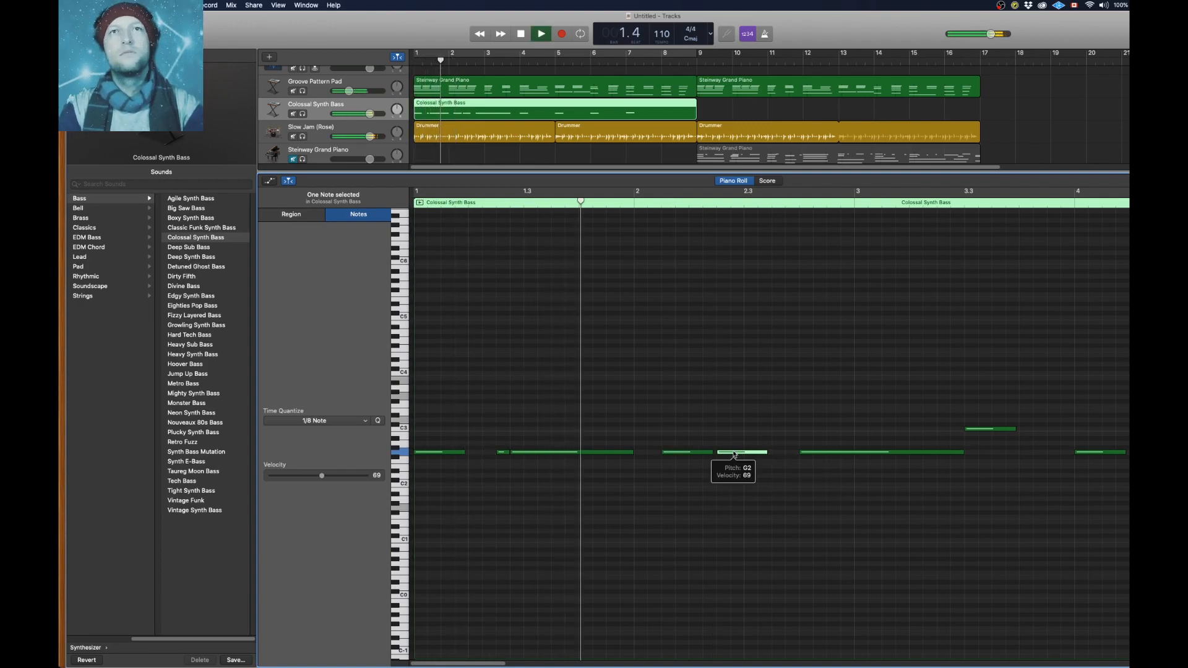
pyautogui.press('space')
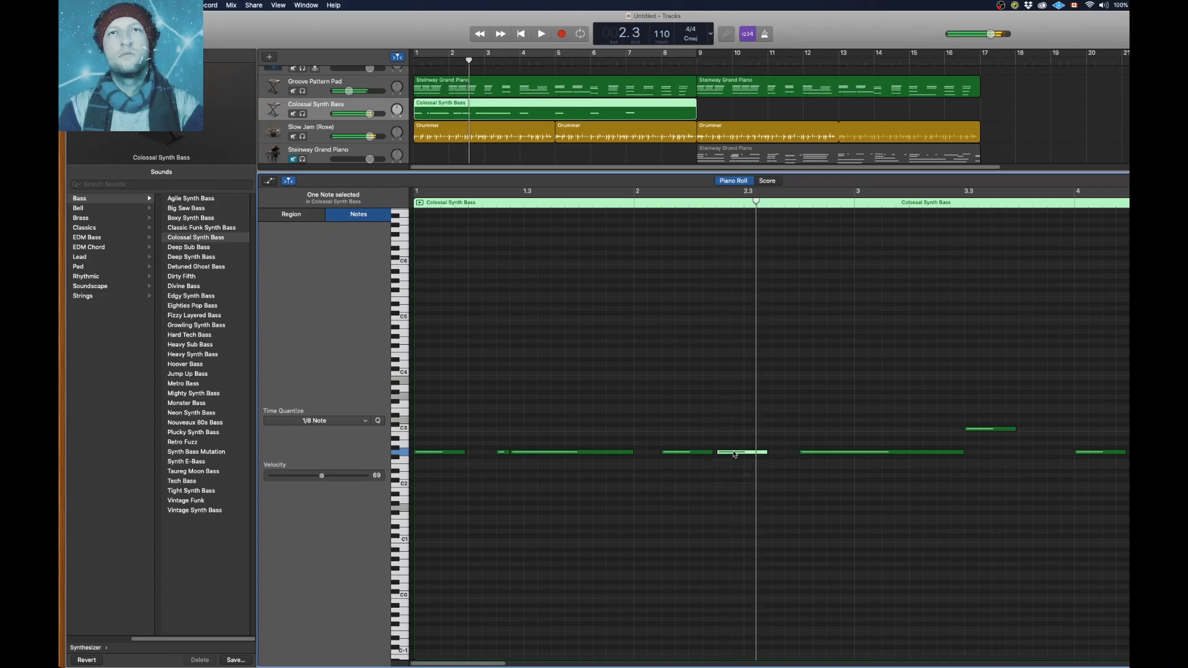
# Shorten the copied G2 note in bar 2 to a pickup, add a longer G2 right after it, and play back
pyautogui.moveTo(765, 453)
pyautogui.mouseDown()
pyautogui.moveTo(721, 453)
pyautogui.moveTo(766, 453)
pyautogui.mouseUp()
pyautogui.press('Return')
pyautogui.press('space')
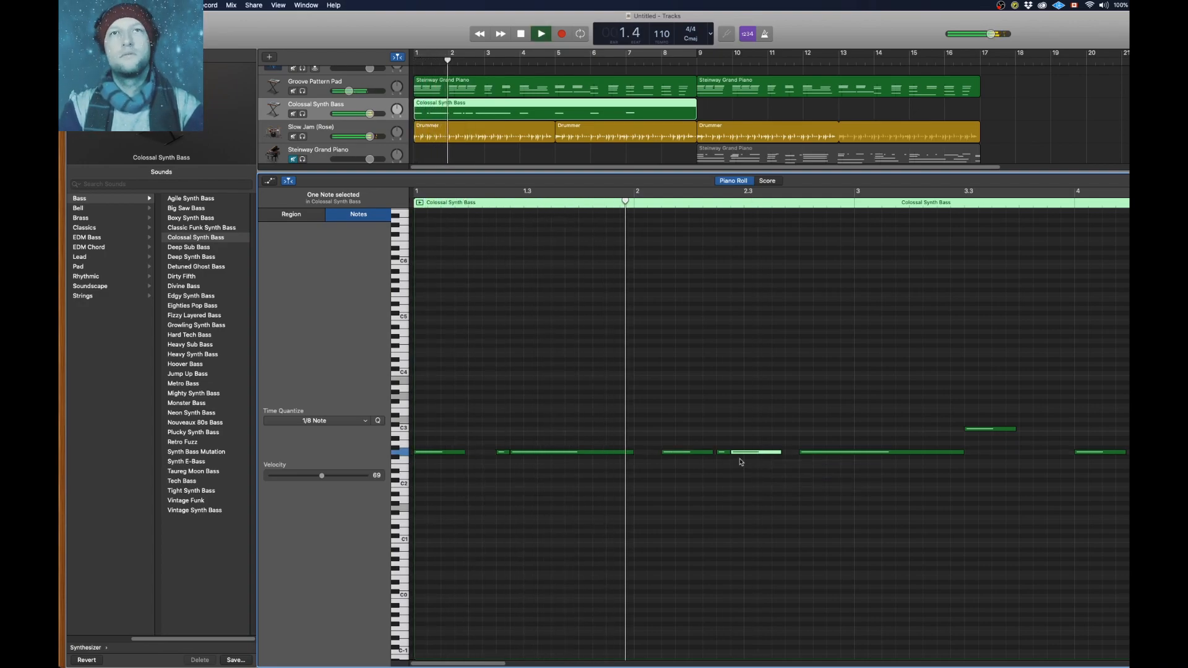
pyautogui.press('space')
# Lengthen the last G2 note of bar 2 to about beat 4.5 and move the shortened G2 after it to the start of bar 3
pyautogui.moveTo(780, 452)
pyautogui.mouseDown()
pyautogui.moveTo(869, 452)
pyautogui.moveTo(773, 452)
pyautogui.moveTo(803, 452)
pyautogui.mouseUp()
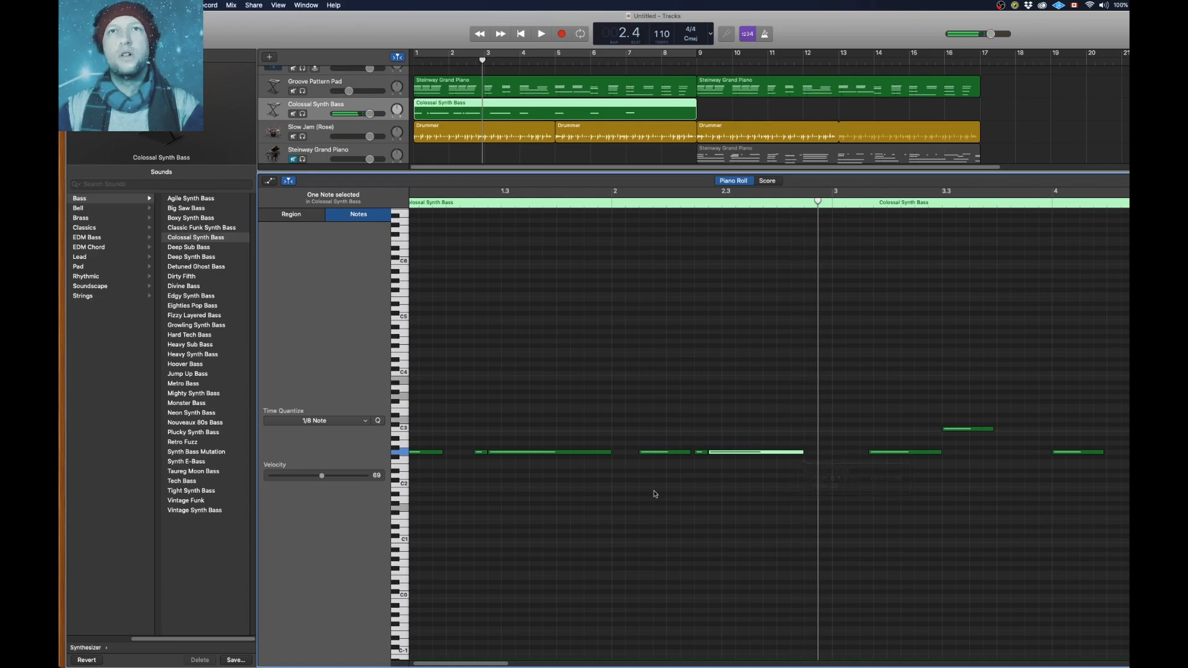
pyautogui.press('Return')
pyautogui.press('space')
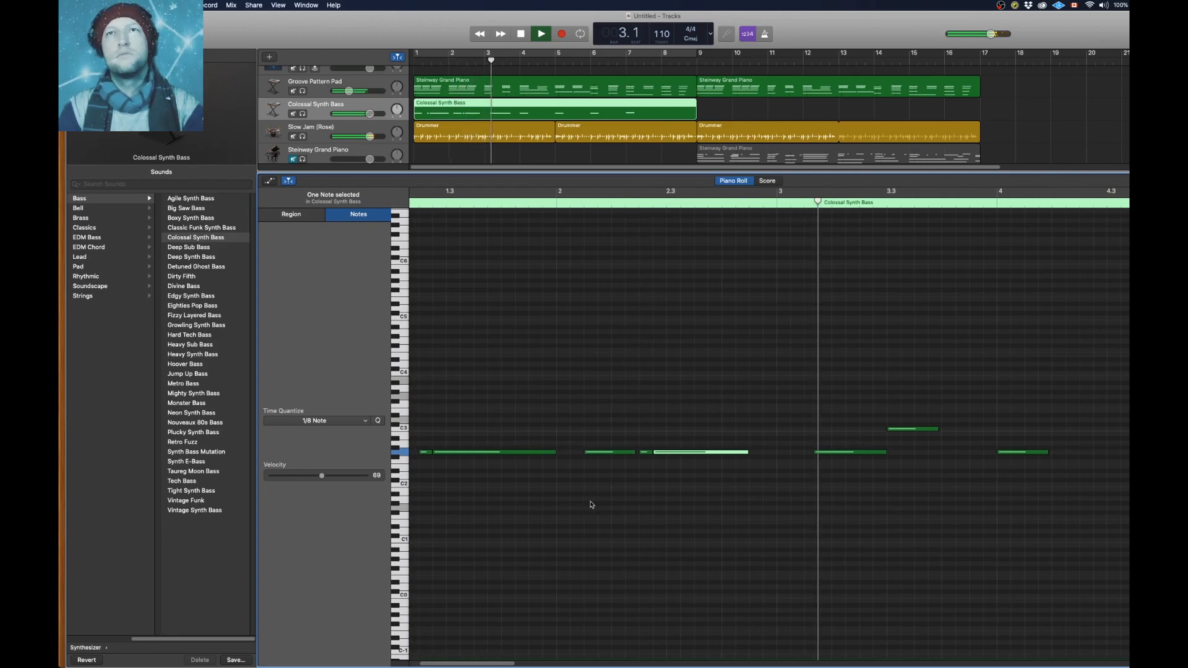
pyautogui.moveTo(792, 453); pyautogui.dragTo(756, 454)
pyautogui.hscroll(-3, 629, 503)
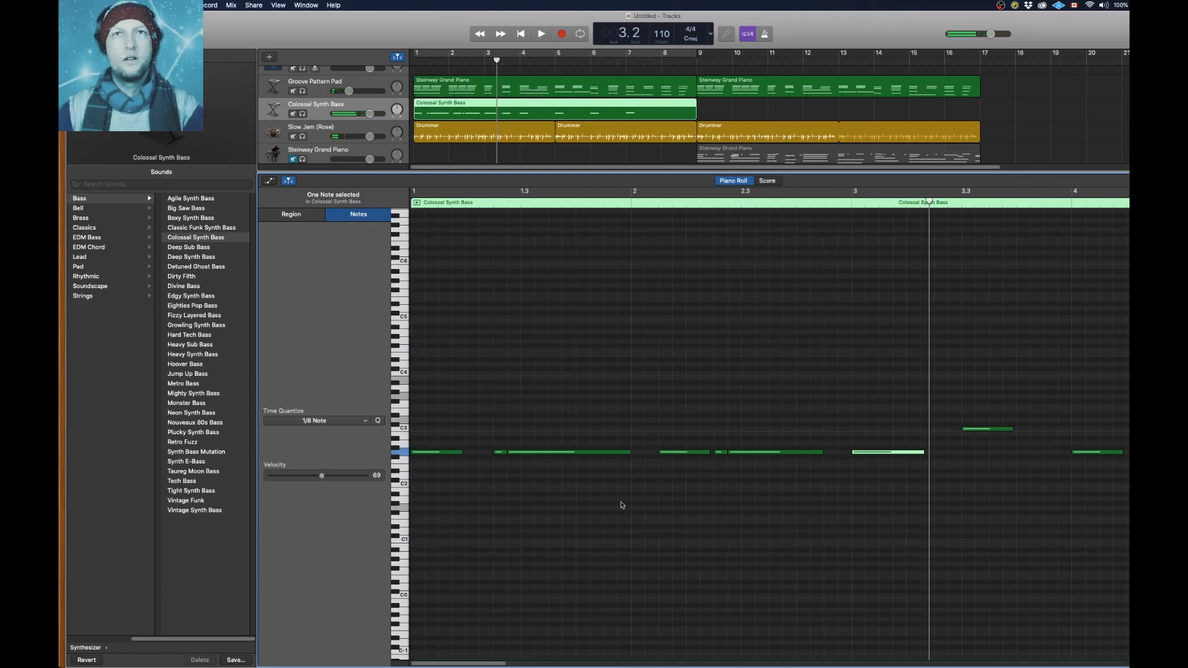
# Replace the G2 note at bar 3 with a copy of the three-note bass pattern from bar 1, and return the playhead to bar 3
pyautogui.moveTo(431, 423); pyautogui.dragTo(554, 499)
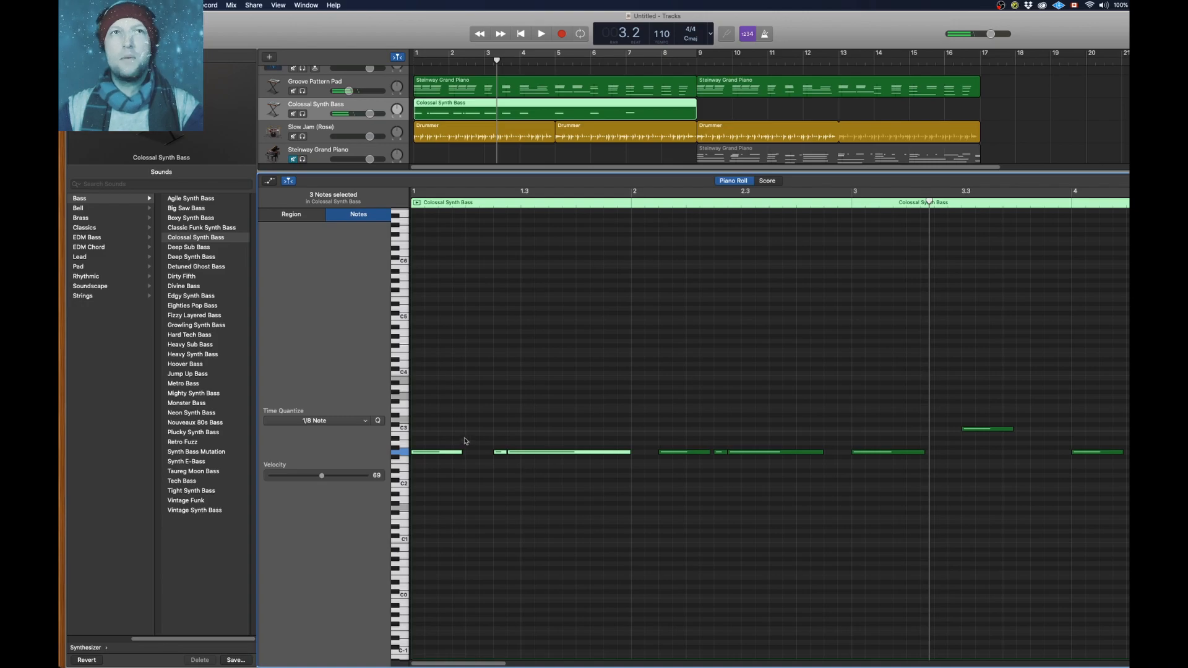
pyautogui.rightClick(522, 453)
pyautogui.click(558, 462)
pyautogui.click(852, 204)
pyautogui.click(880, 452)
pyautogui.press('Delete')
pyautogui.rightClick(859, 460)
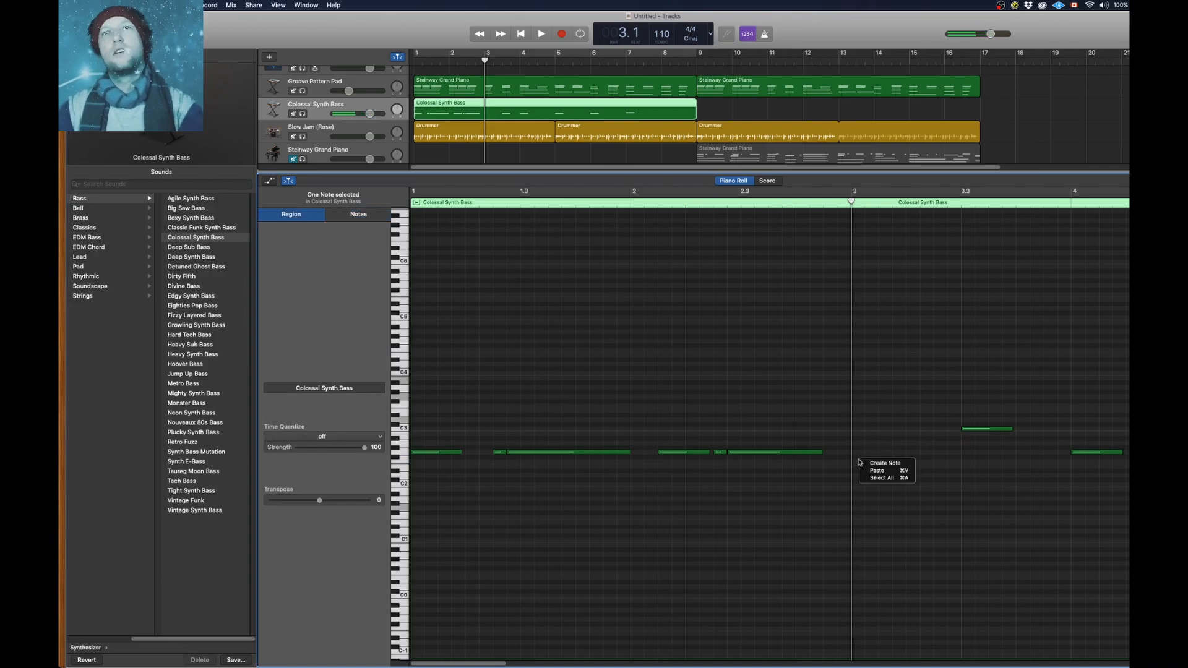
pyautogui.click(881, 471)
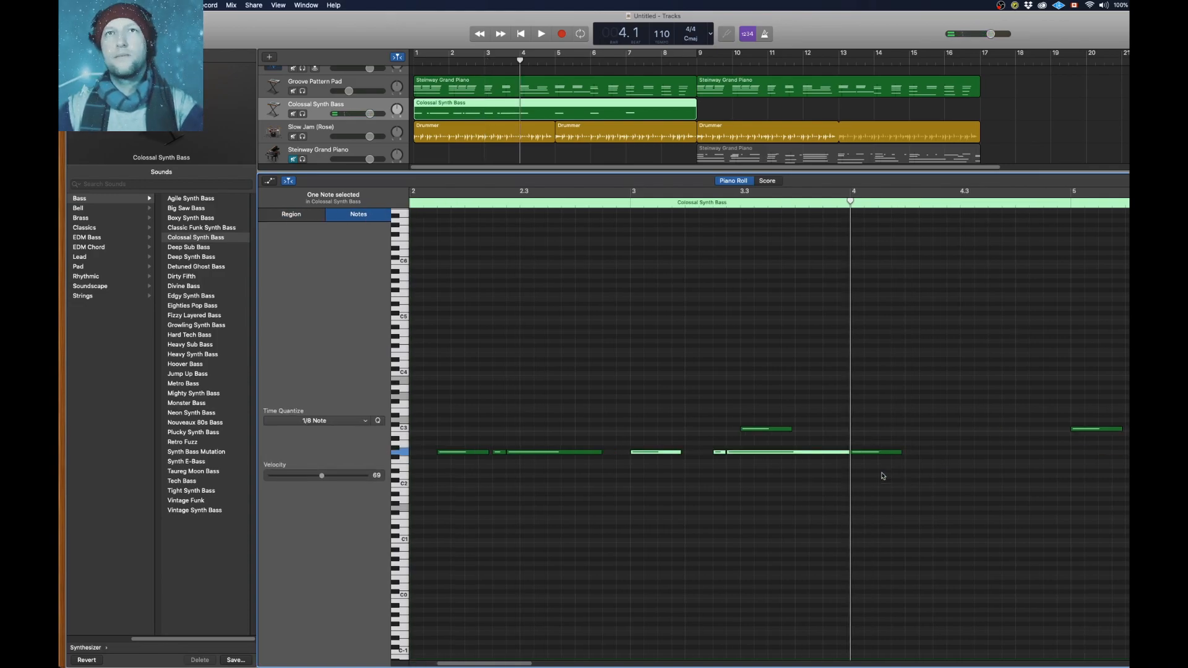
pyautogui.click(781, 483)
pyautogui.click(631, 202)
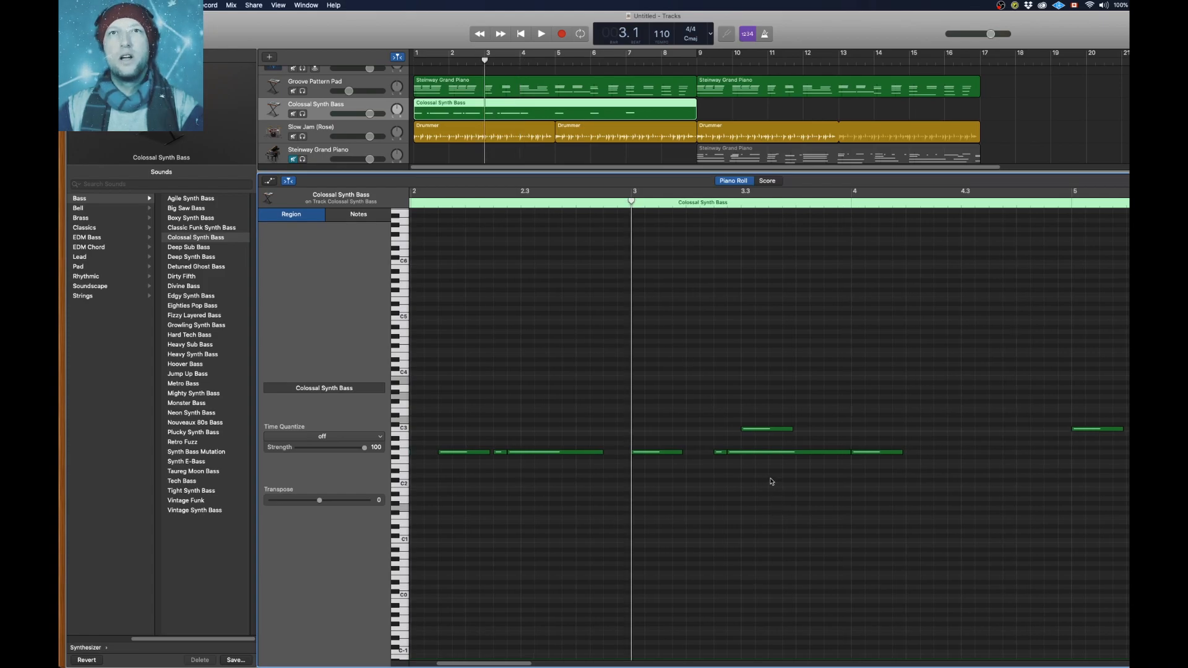
# Shorten the long G2 note before beat 3 of bar 3 to a brief pickup and play back the passage
pyautogui.moveTo(849, 453); pyautogui.dragTo(740, 465)
pyautogui.hscroll(-3, 668, 378)
pyautogui.press('space')
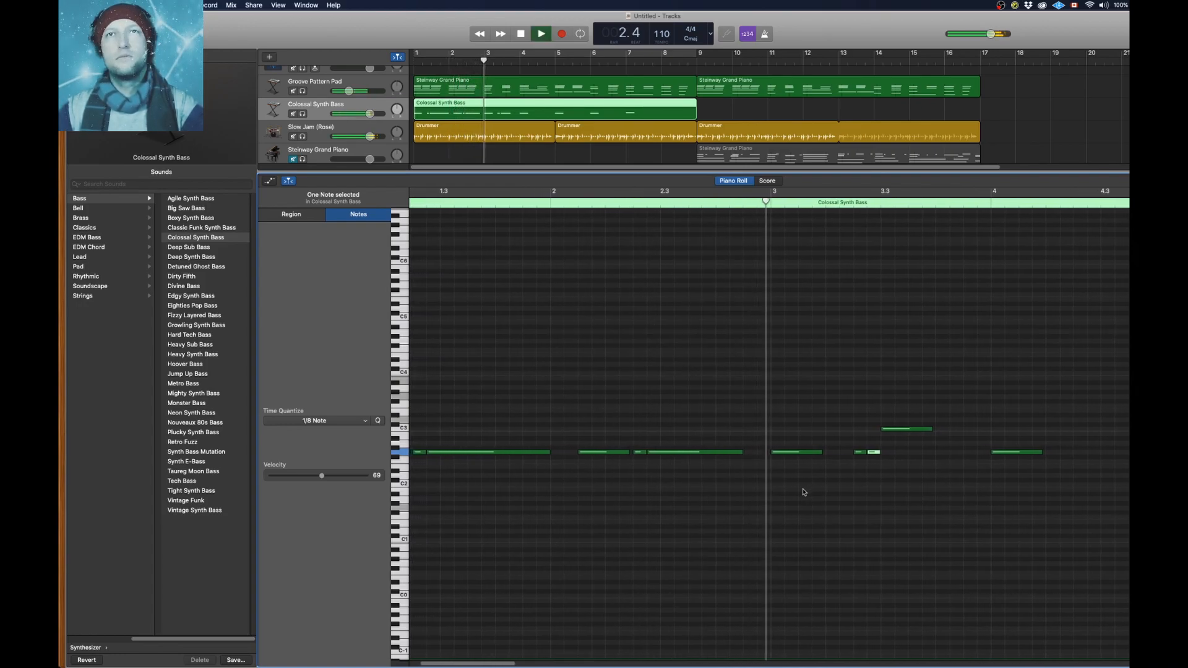
pyautogui.press('space')
# Place a copy of the bar 3 C3 note just before bar 4 and play back bar 3
pyautogui.moveTo(747, 431); pyautogui.dragTo(801, 437)
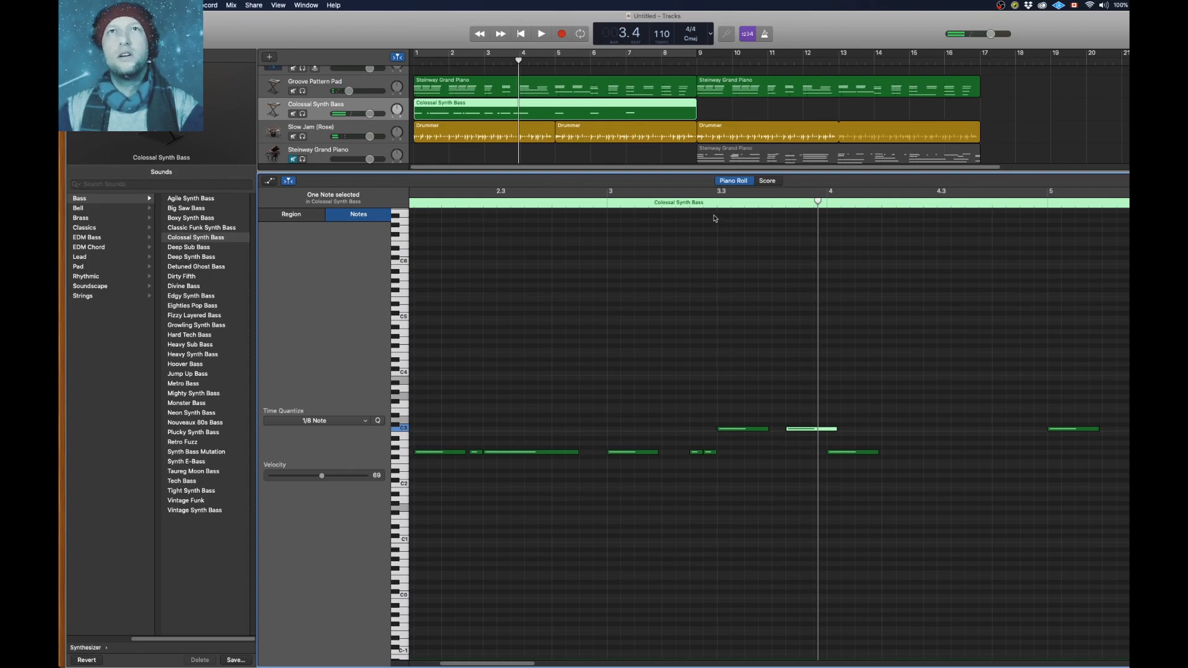
pyautogui.press('space')
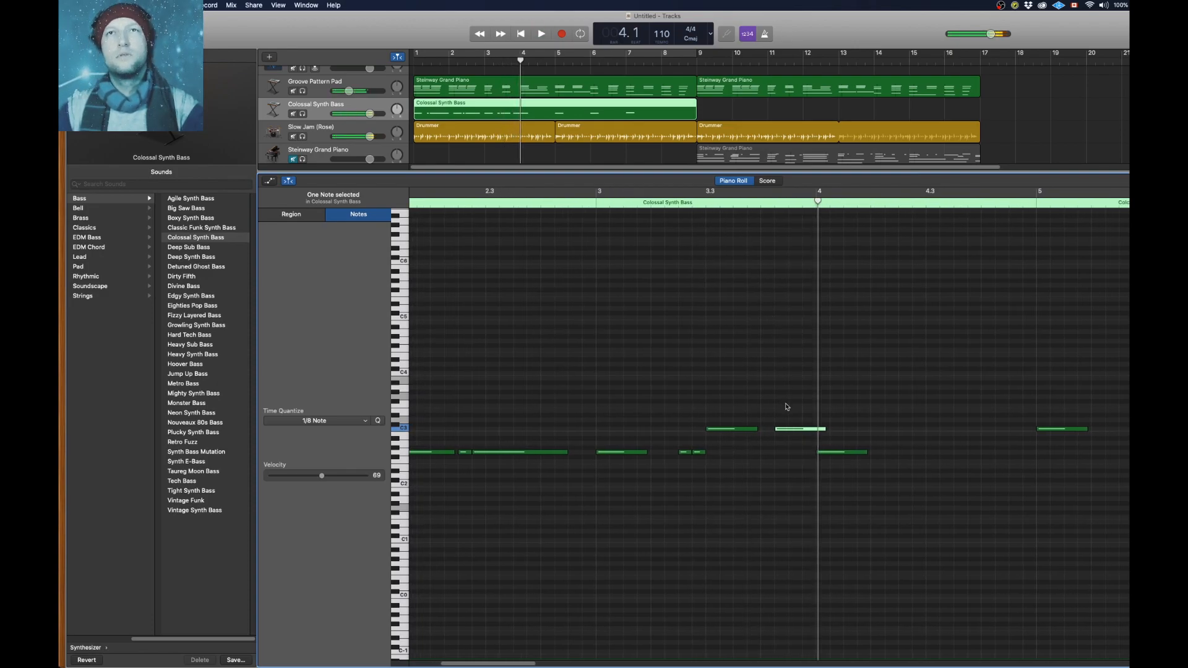
pyautogui.press('space')
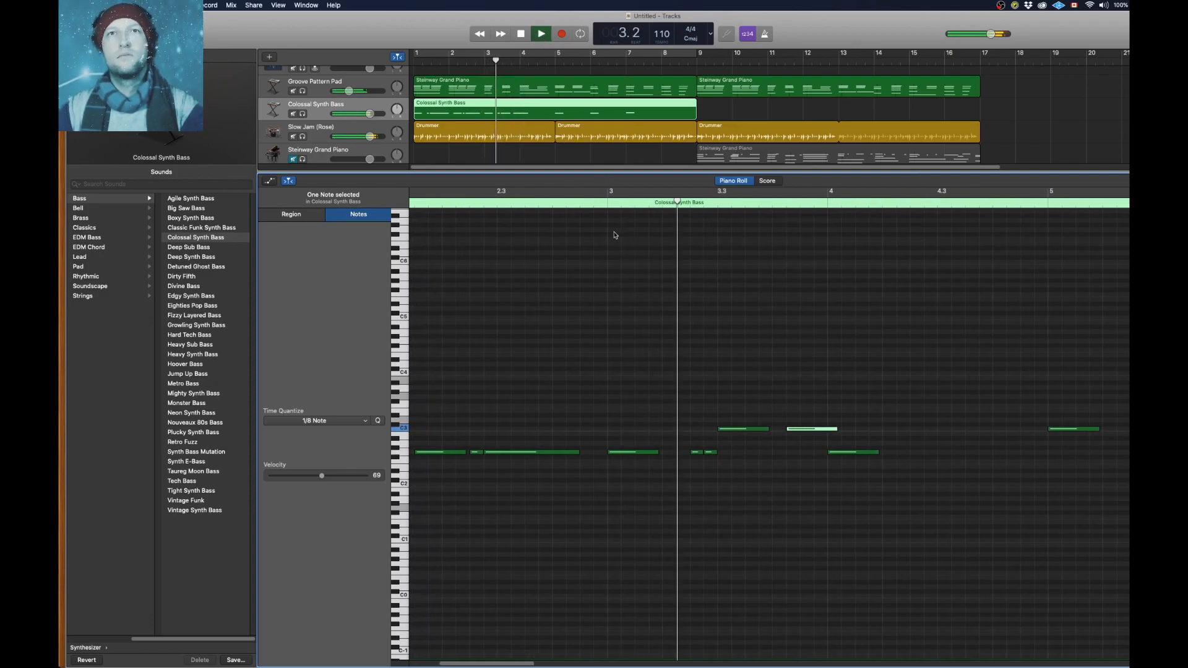
pyautogui.press('space')
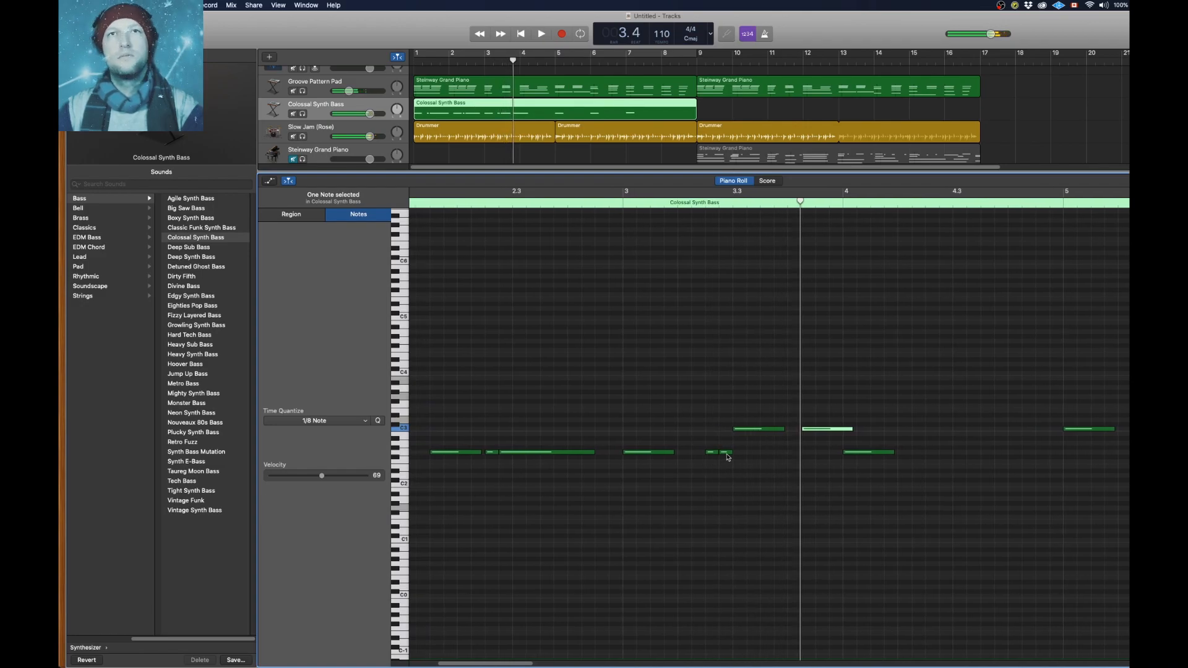
# Shorten the C3 note on beat 3 of bar 3 to about half its length and listen through into bar 4
pyautogui.press('super+Right')
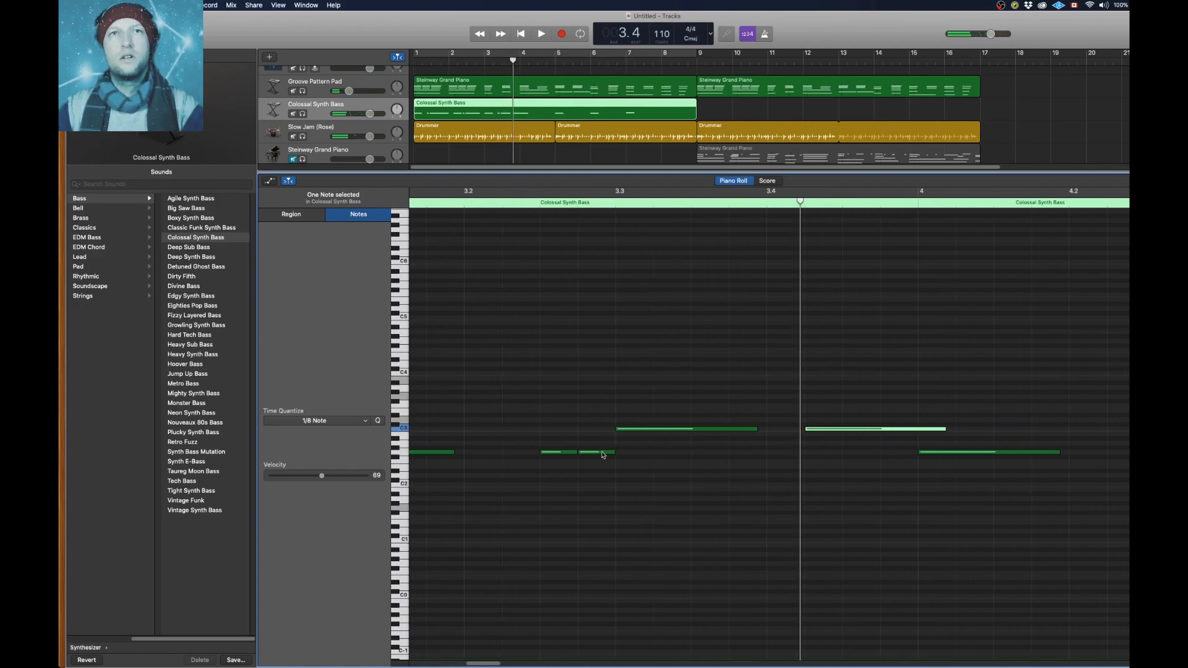
pyautogui.press('super+Right')
pyautogui.hscroll(-10, 604, 456)
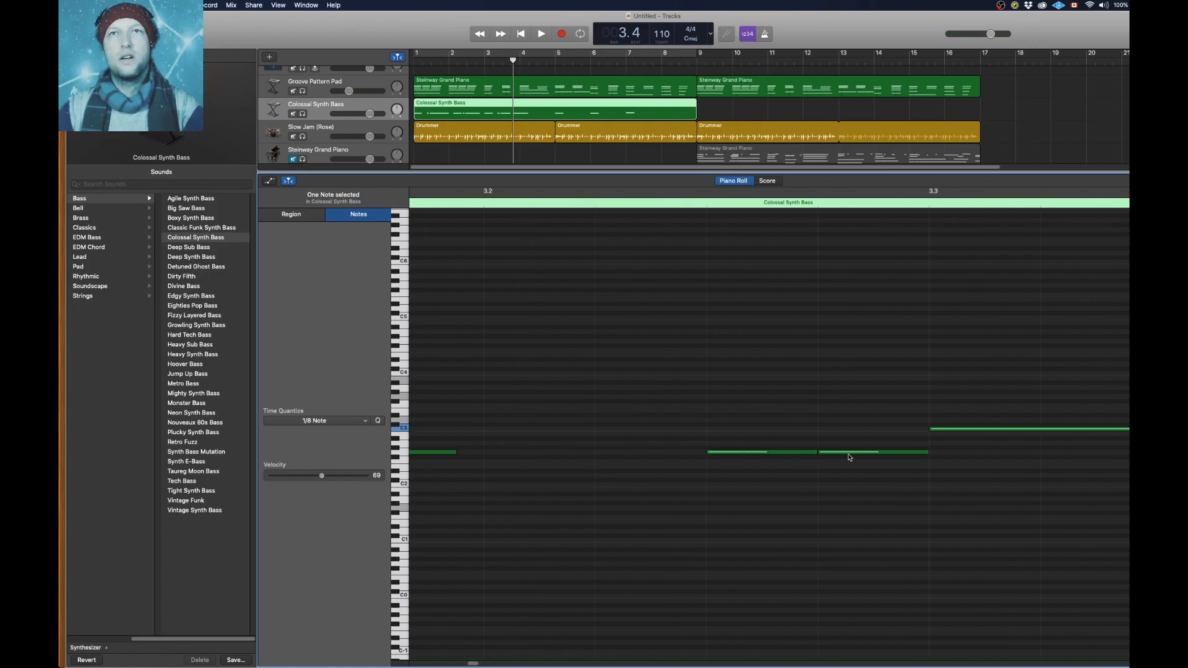
pyautogui.press('super+Left')
pyautogui.press('super+Left')
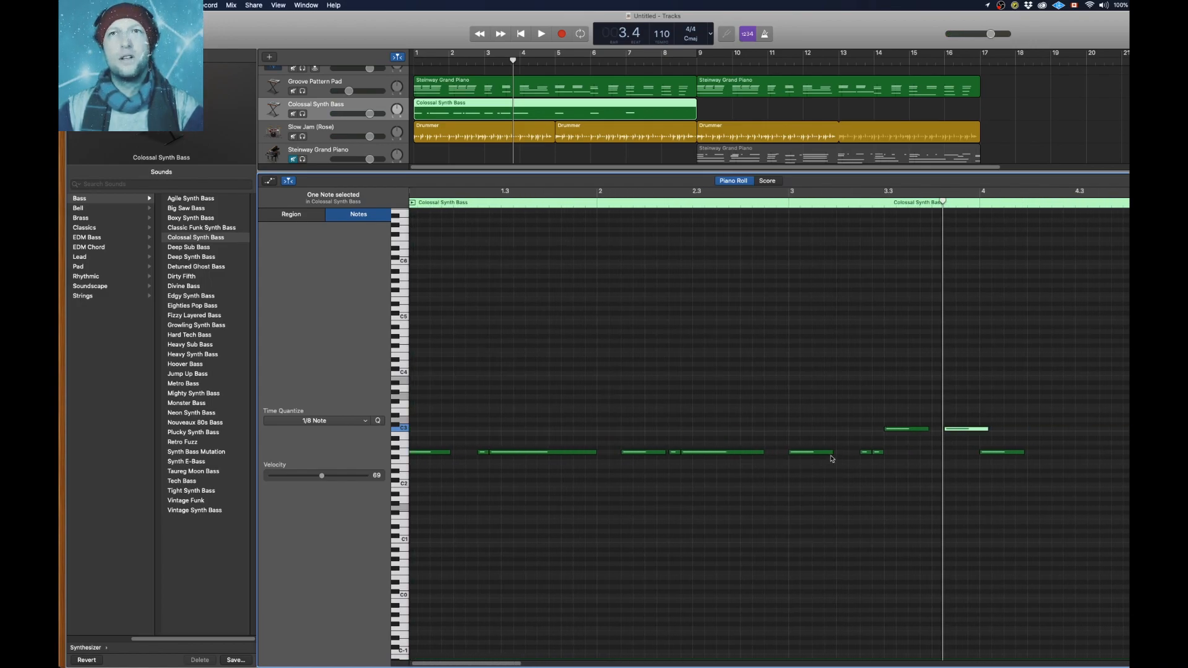
pyautogui.press('space')
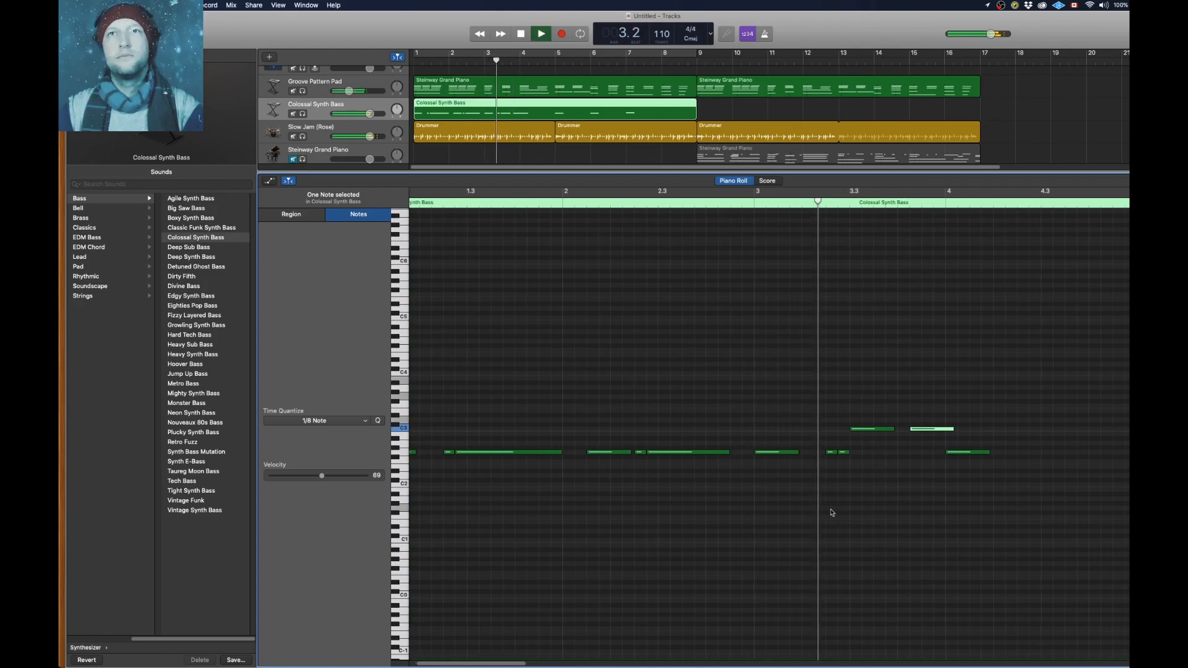
pyautogui.moveTo(807, 431)
pyautogui.mouseDown()
pyautogui.moveTo(775, 429)
pyautogui.moveTo(786, 430)
pyautogui.mouseUp()
pyautogui.press('space')
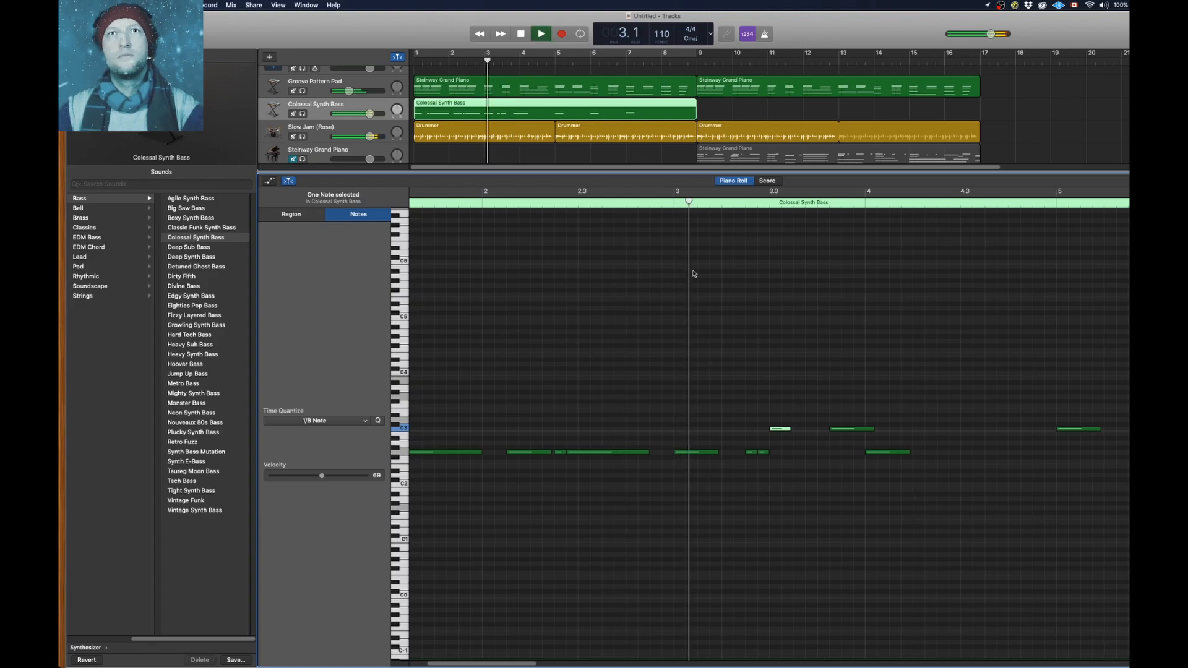
pyautogui.press('space')
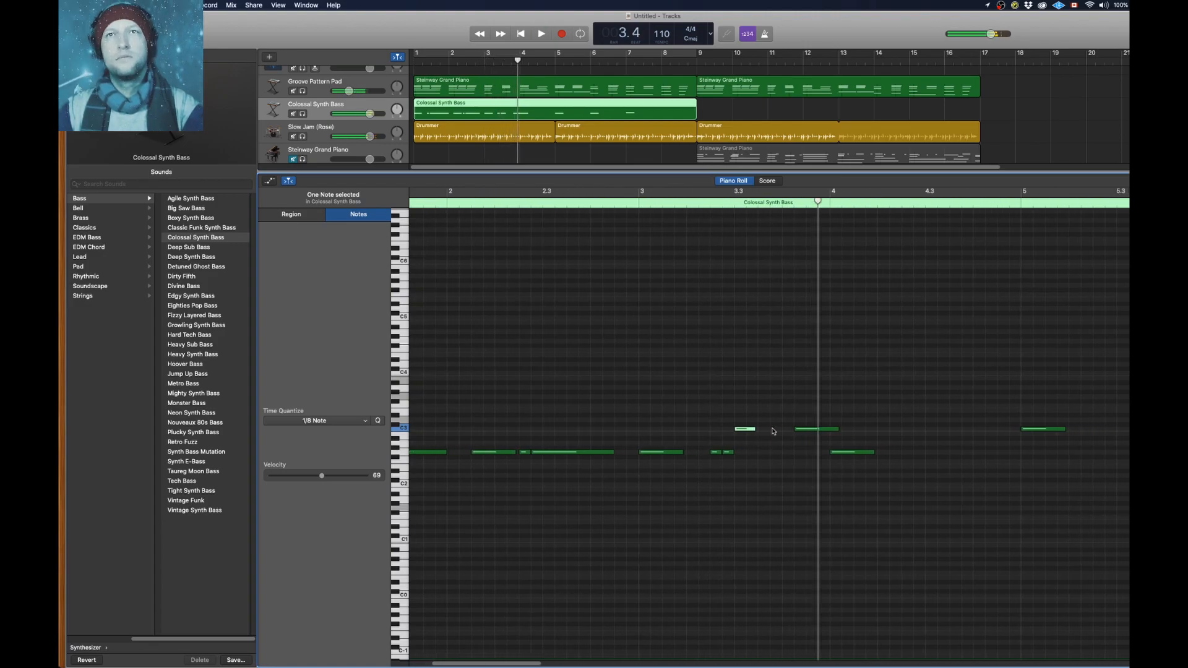
pyautogui.press('space')
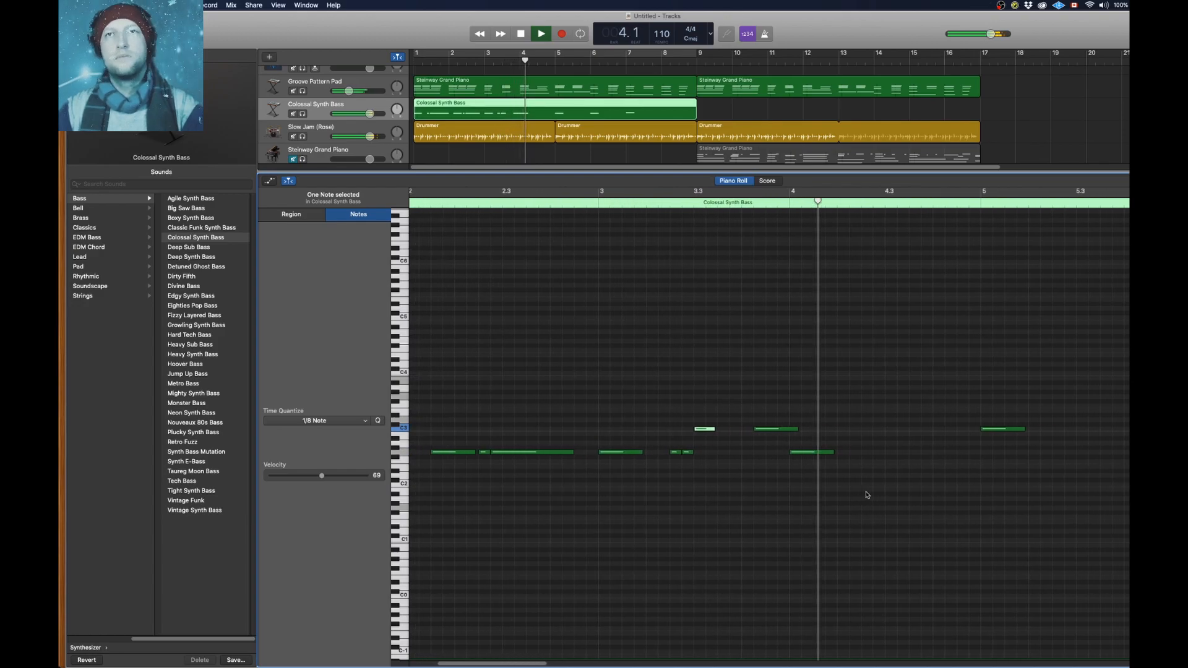
pyautogui.press('space')
# Add two adjoining short G2 notes after beat 3 of bar 4 and a short G3 pickup before bar 5, and play back
pyautogui.moveTo(718, 457); pyautogui.dragTo(877, 398)
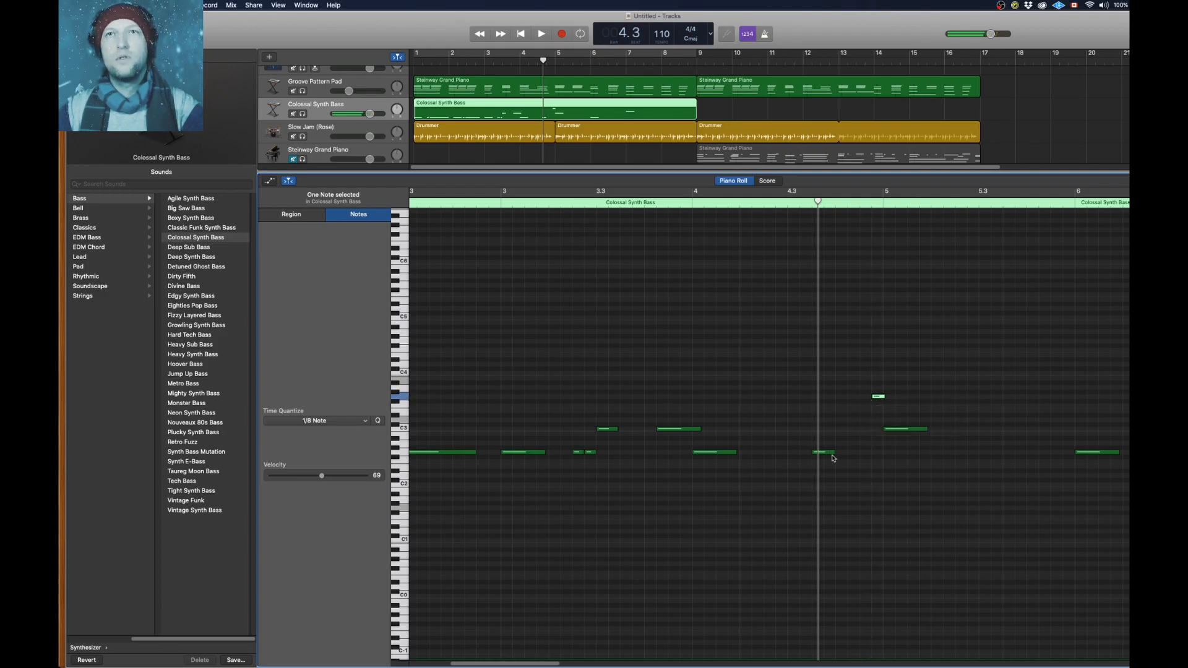
pyautogui.click(841, 453)
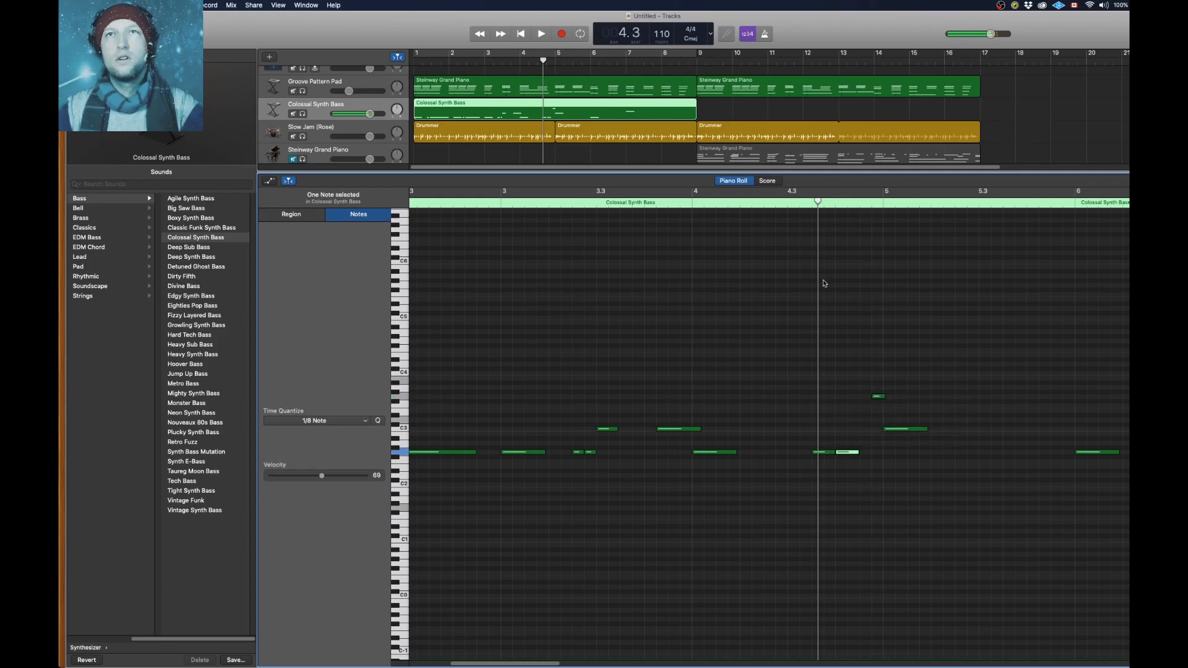
pyautogui.click(778, 202)
pyautogui.press('space')
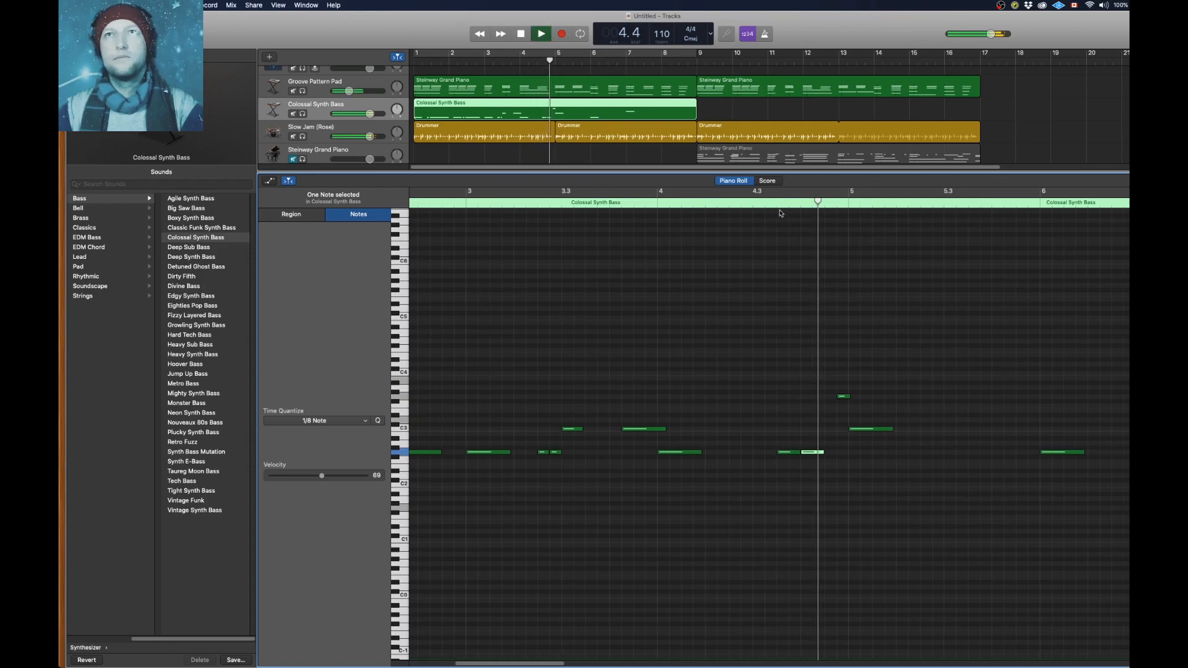
pyautogui.click(599, 203)
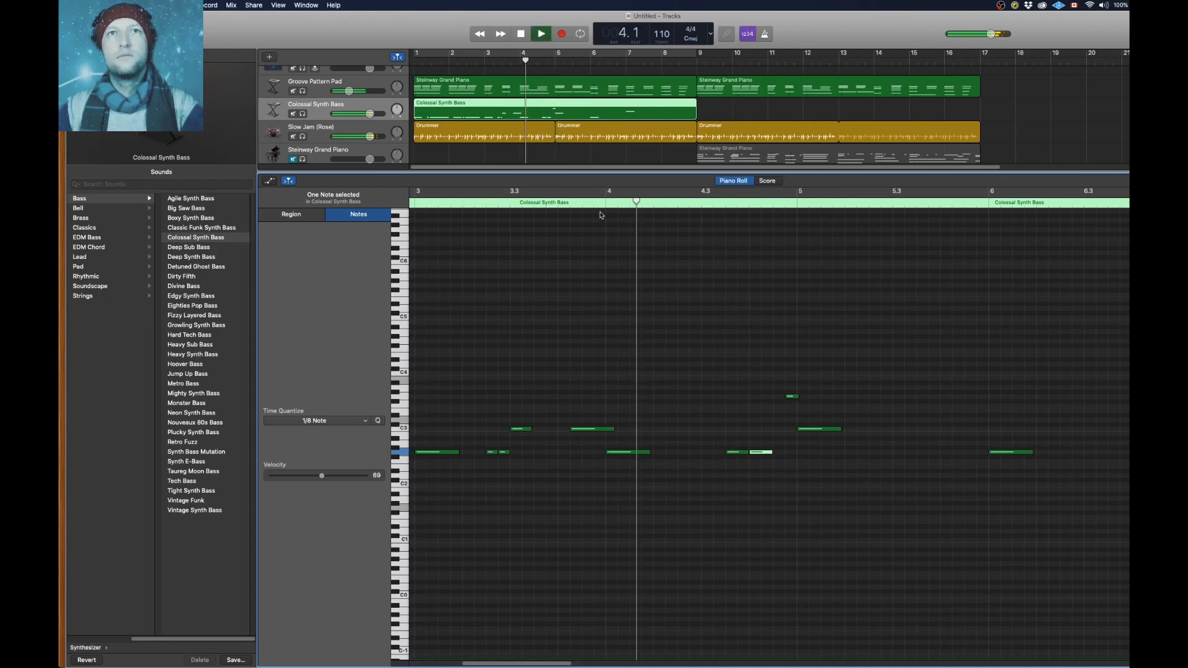
# Move the first of the two short G2 notes in bar 4 slightly earlier, leaving a gap between them, and play back
pyautogui.press('space')
pyautogui.moveTo(749, 452); pyautogui.dragTo(737, 455)
pyautogui.click(422, 195)
pyautogui.press('space')
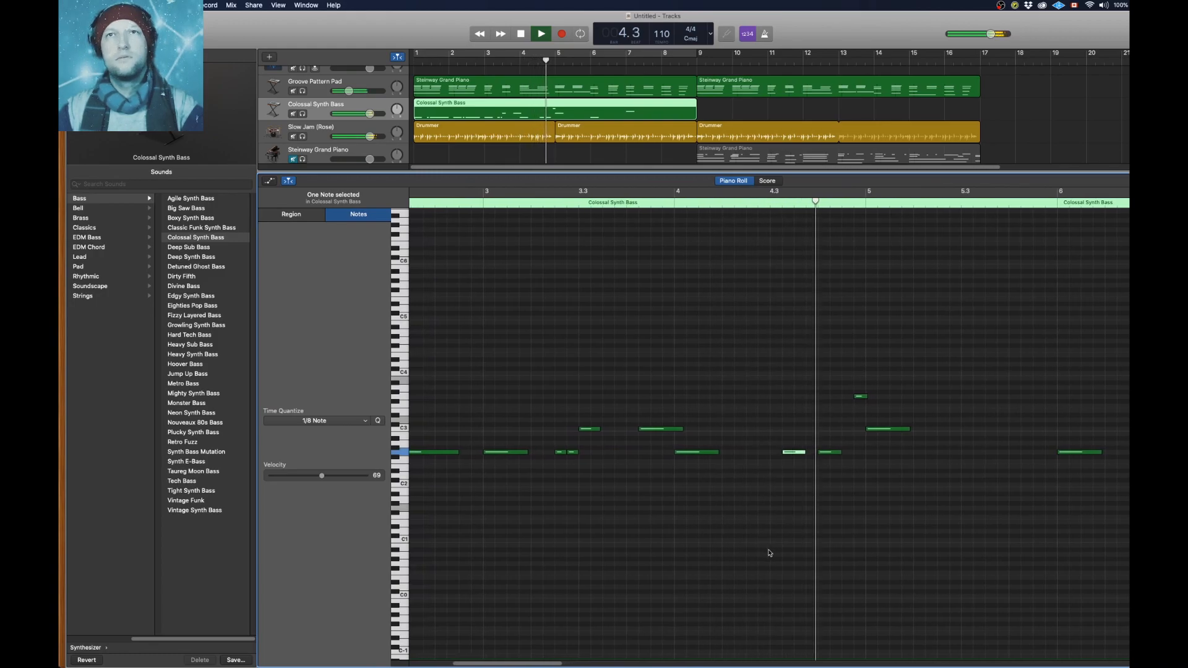
pyautogui.press('space')
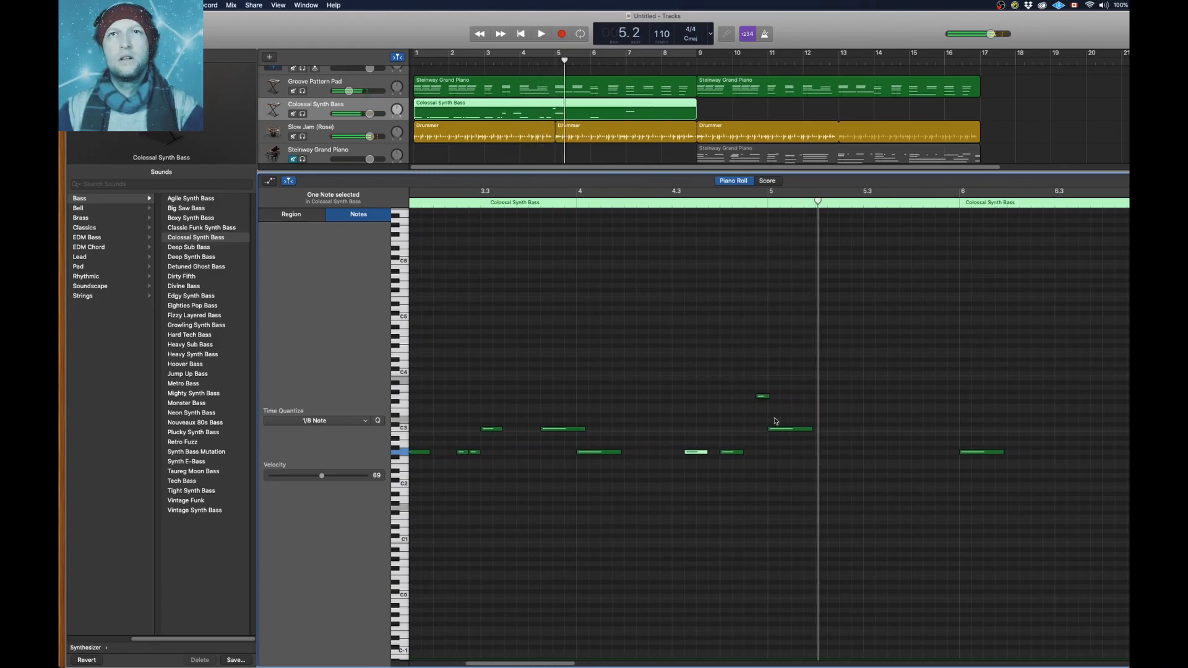
# Transpose the short G3 pickup before bar 5 down two octaves and play back from bar 4
pyautogui.click(762, 398)
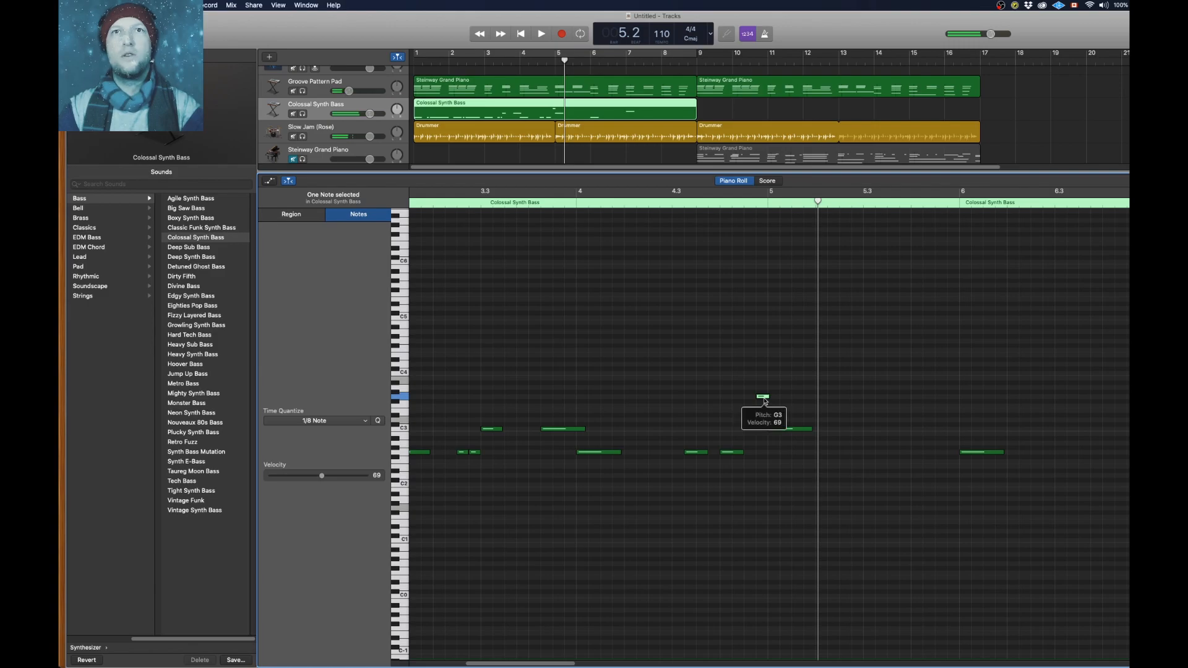
pyautogui.hotkey('alt', 'shift', 'Down')
pyautogui.hotkey('alt', 'shift', 'Down')
pyautogui.press('space')
pyautogui.press('space')
pyautogui.click(572, 213)
pyautogui.press('space')
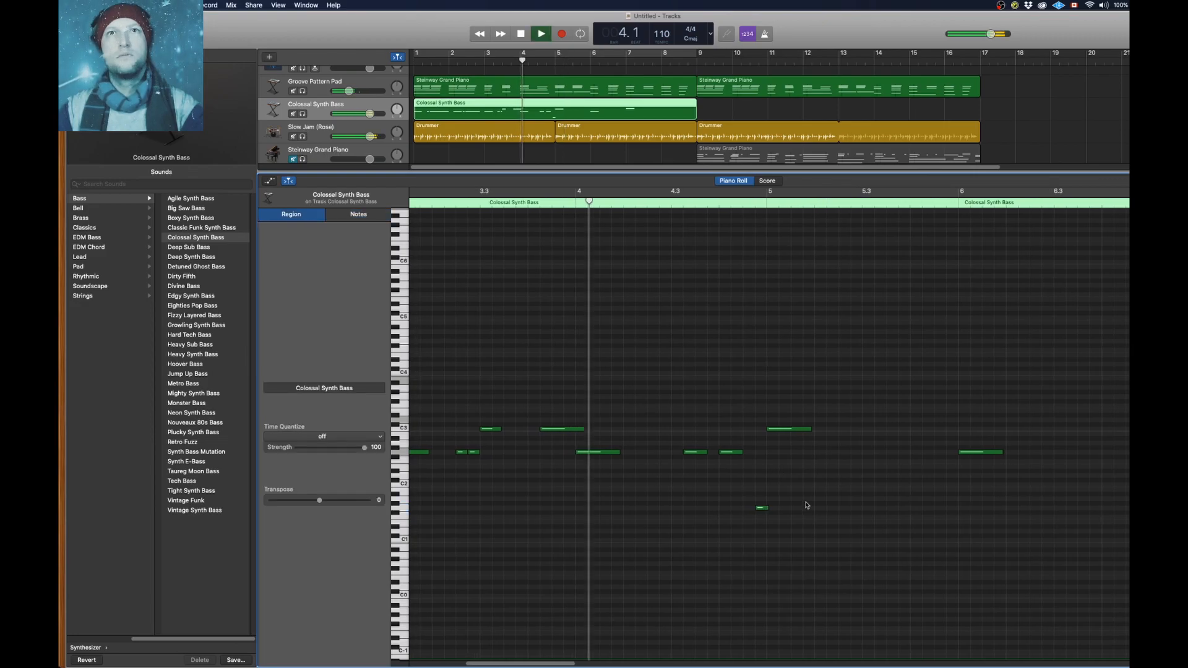
pyautogui.press('space')
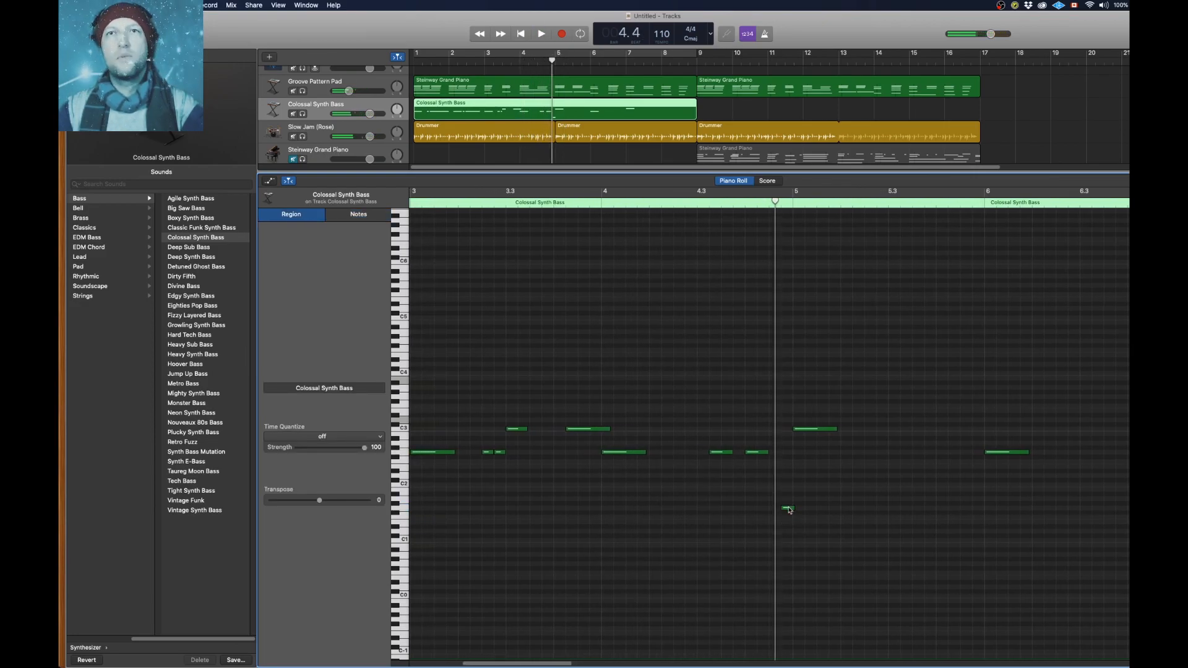
# Raise the short pickup note before bar 5 to A2 and play back the line leading into it
pyautogui.moveTo(789, 510); pyautogui.dragTo(789, 446)
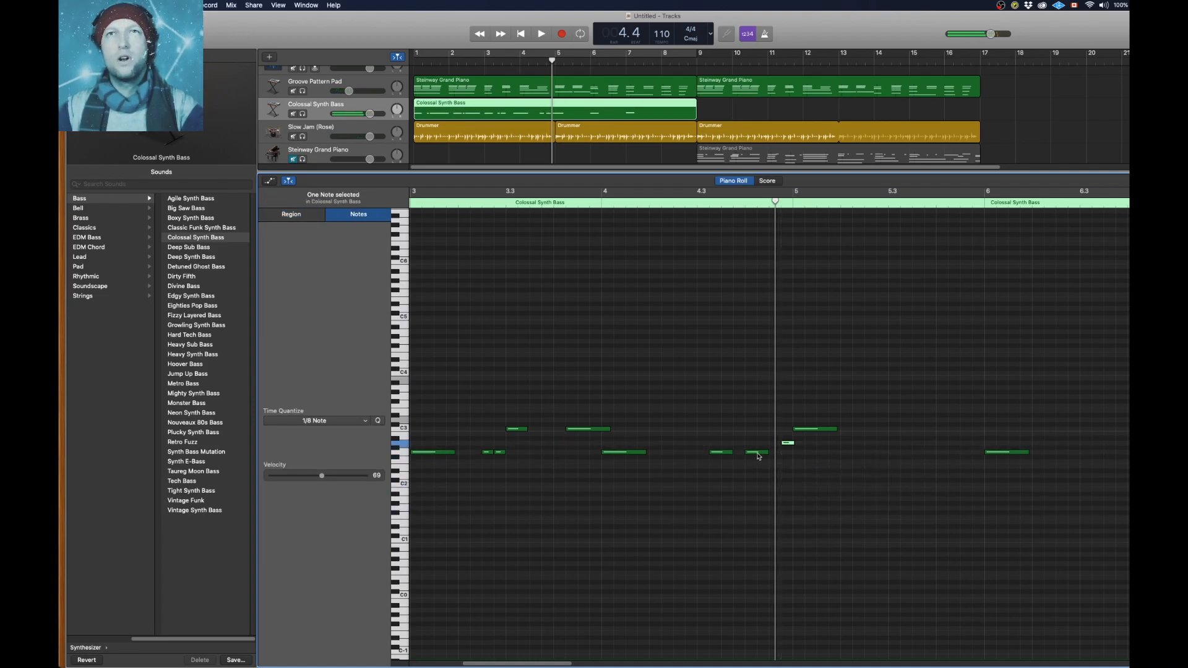
pyautogui.moveTo(758, 455)
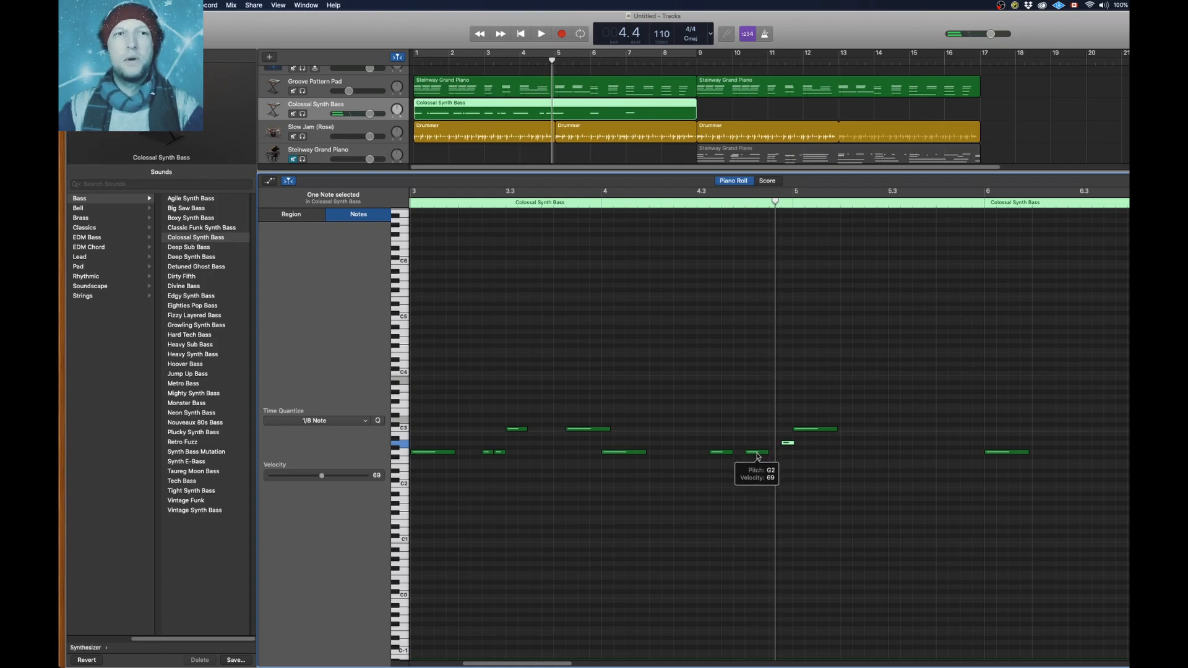
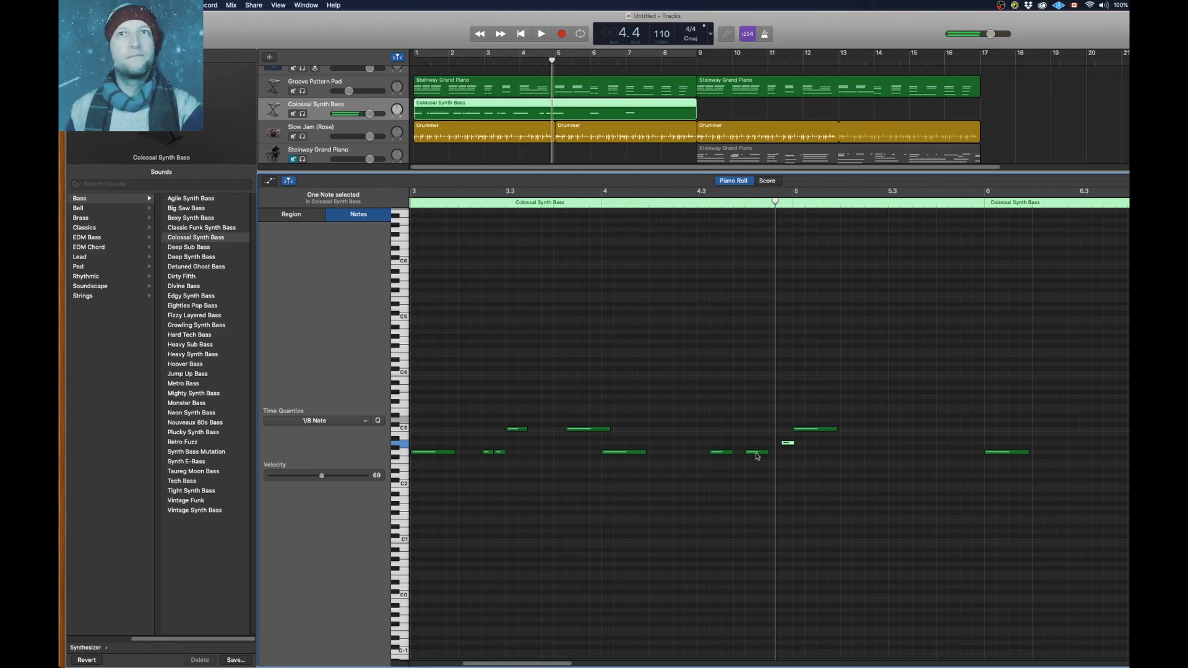
pyautogui.click(790, 443)
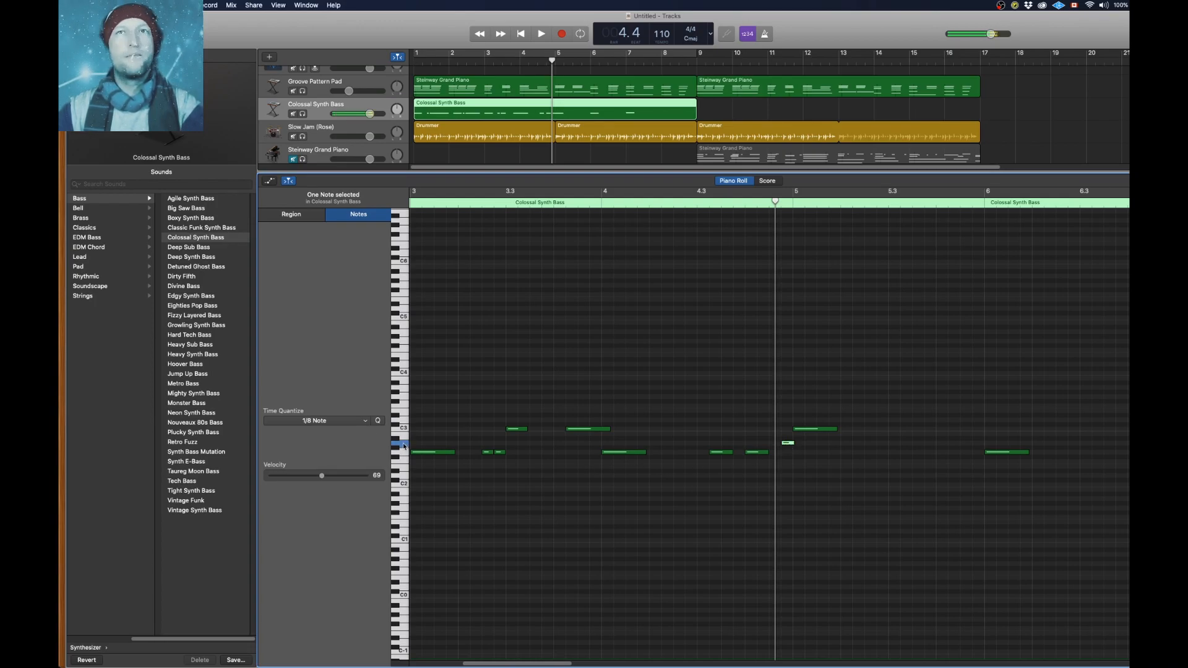
pyautogui.click(526, 205)
pyautogui.press('space')
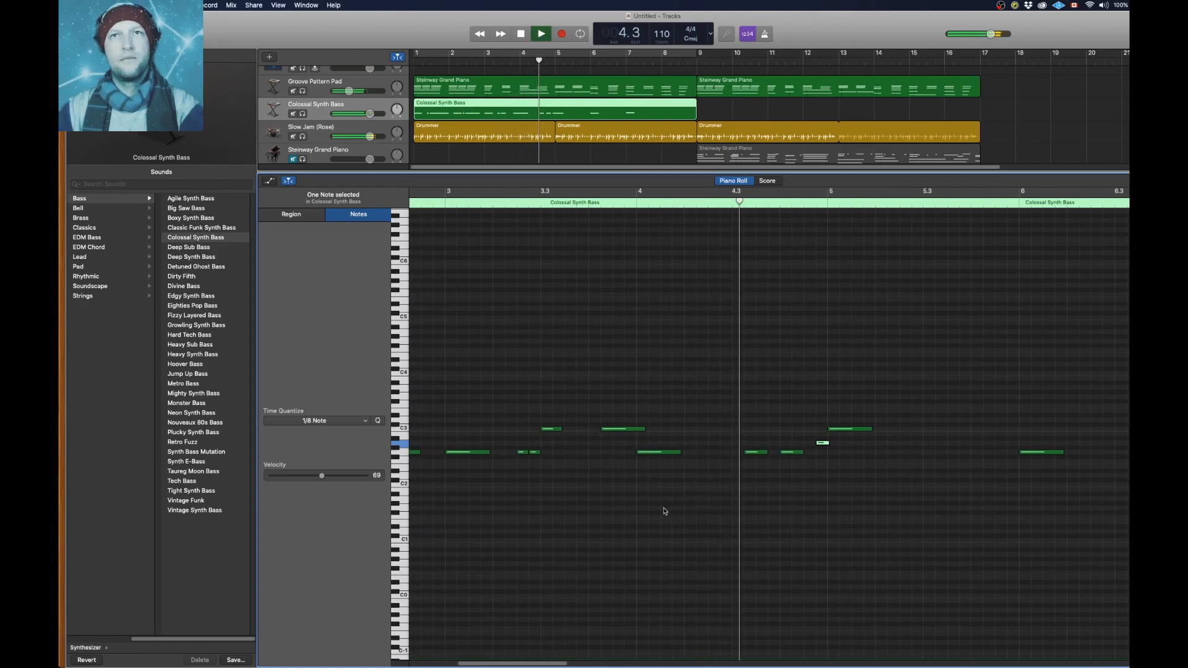
pyautogui.hscroll(-1, 681, 512)
pyautogui.press('space')
# Add two short C3 notes, a short A2 and a short G2 in the second half of bar 5, and play back
pyautogui.moveTo(730, 434); pyautogui.dragTo(871, 456)
pyautogui.press('space')
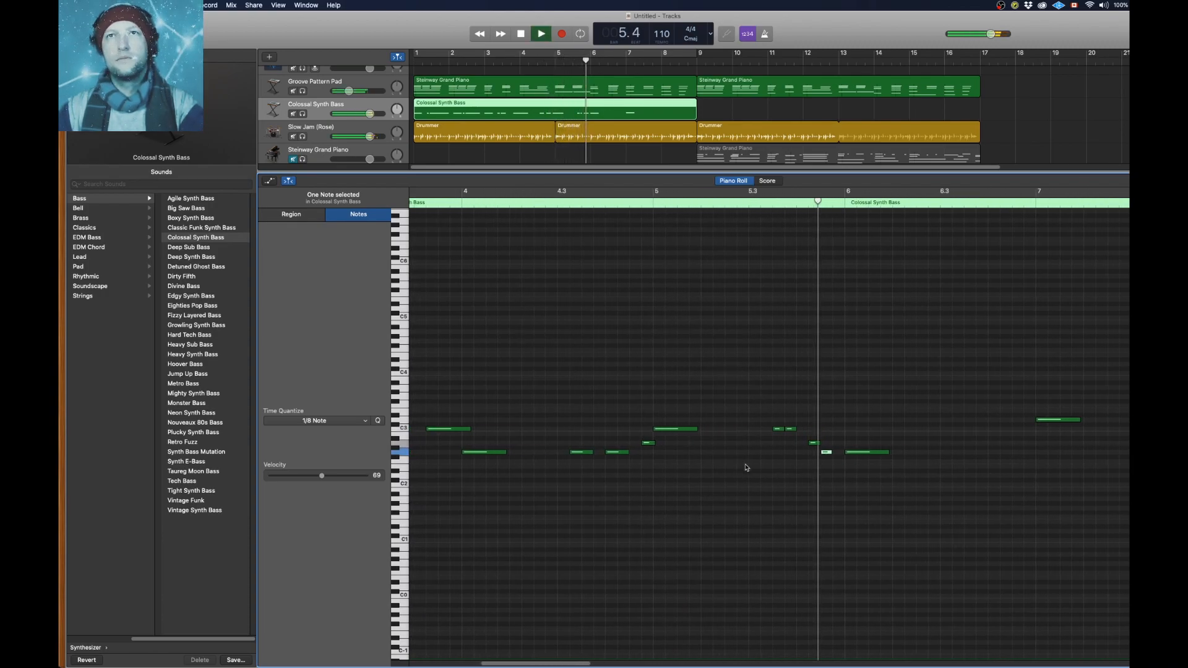
pyautogui.press('space')
# Lower the last short note of bar 5 to E2, move it later to lead directly into bar 6, and play back
pyautogui.moveTo(745, 455); pyautogui.dragTo(746, 468)
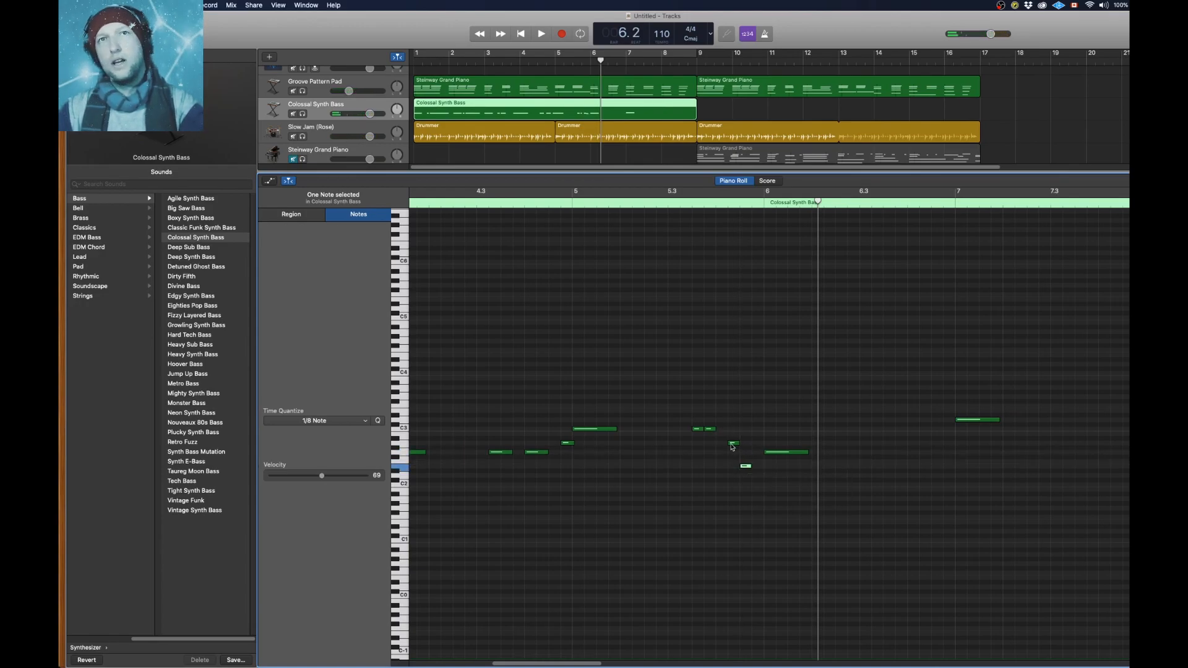
pyautogui.press('space')
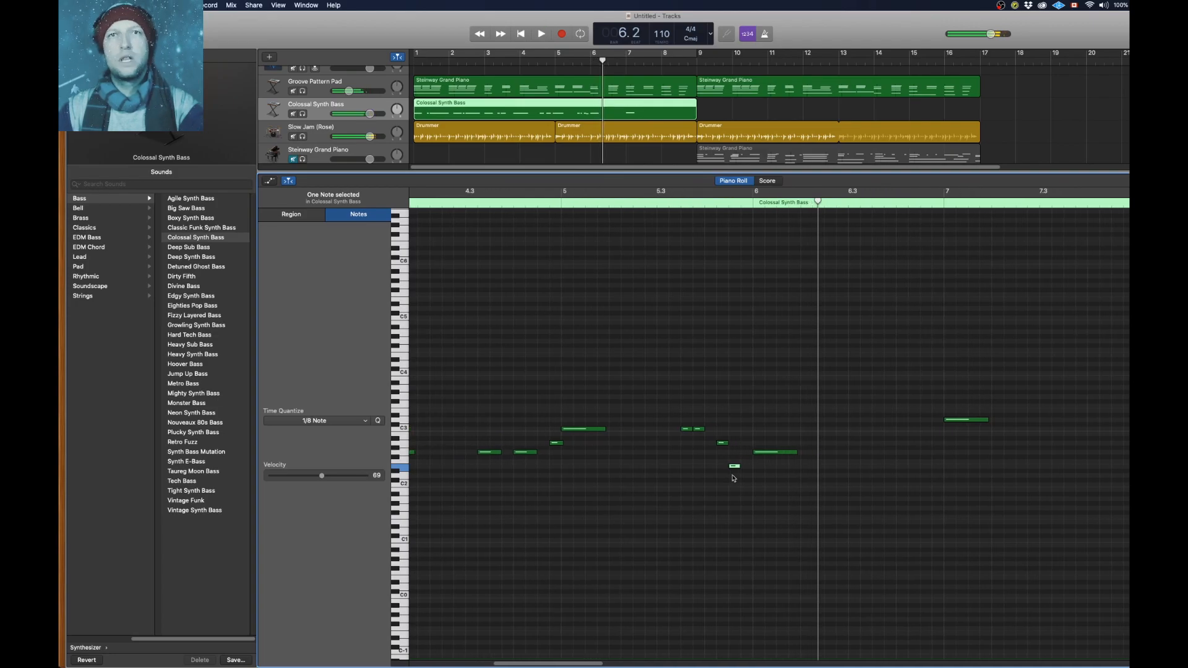
pyautogui.moveTo(735, 469); pyautogui.dragTo(747, 468)
pyautogui.click(658, 208)
pyautogui.press('space')
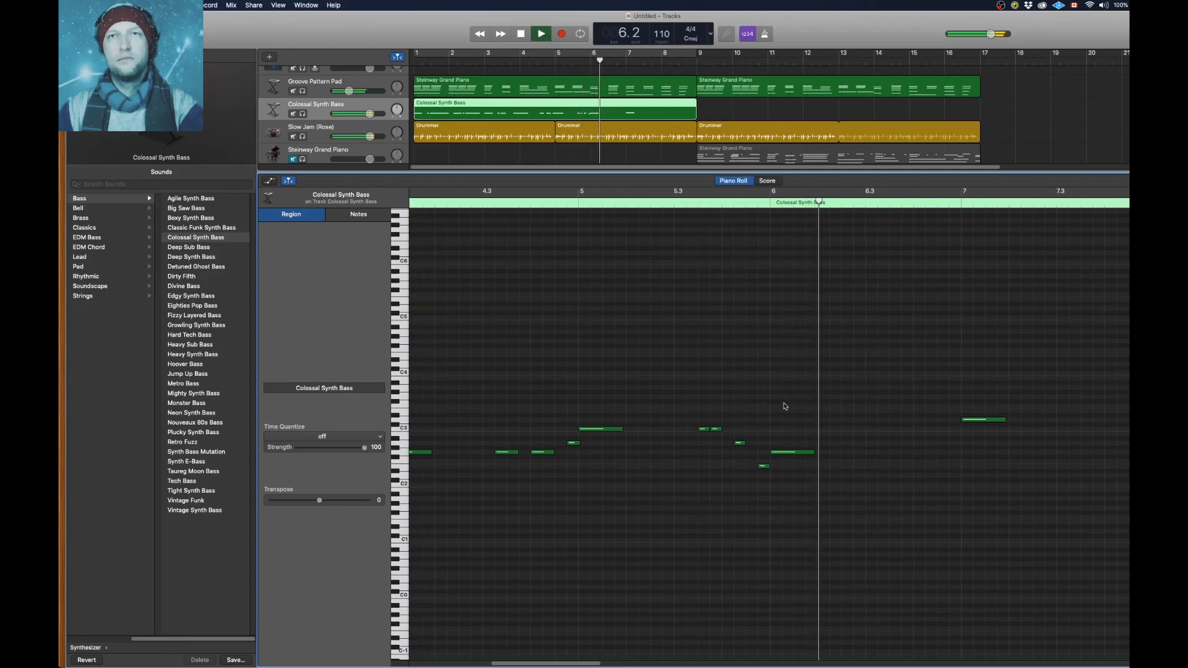
pyautogui.press('space')
# Add a run of six consecutive short G2 notes starting on beat 3 of bar 6 and play back into bar 7
pyautogui.moveTo(722, 456); pyautogui.dragTo(804, 453)
pyautogui.click(834, 453)
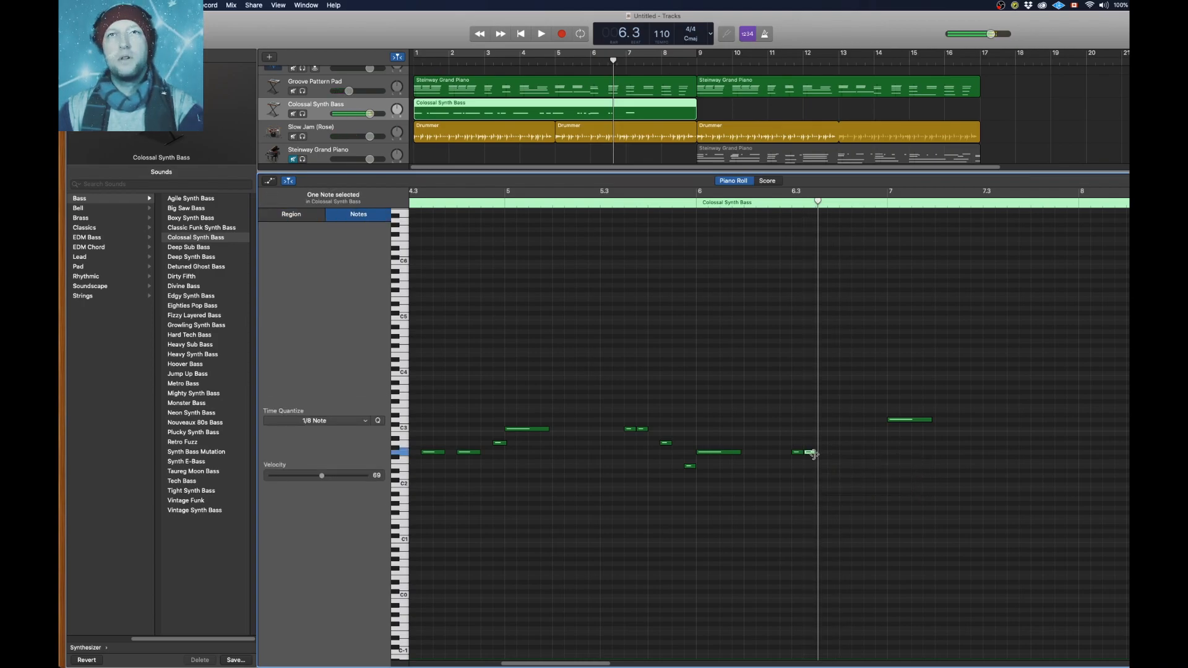
pyautogui.click(821, 454)
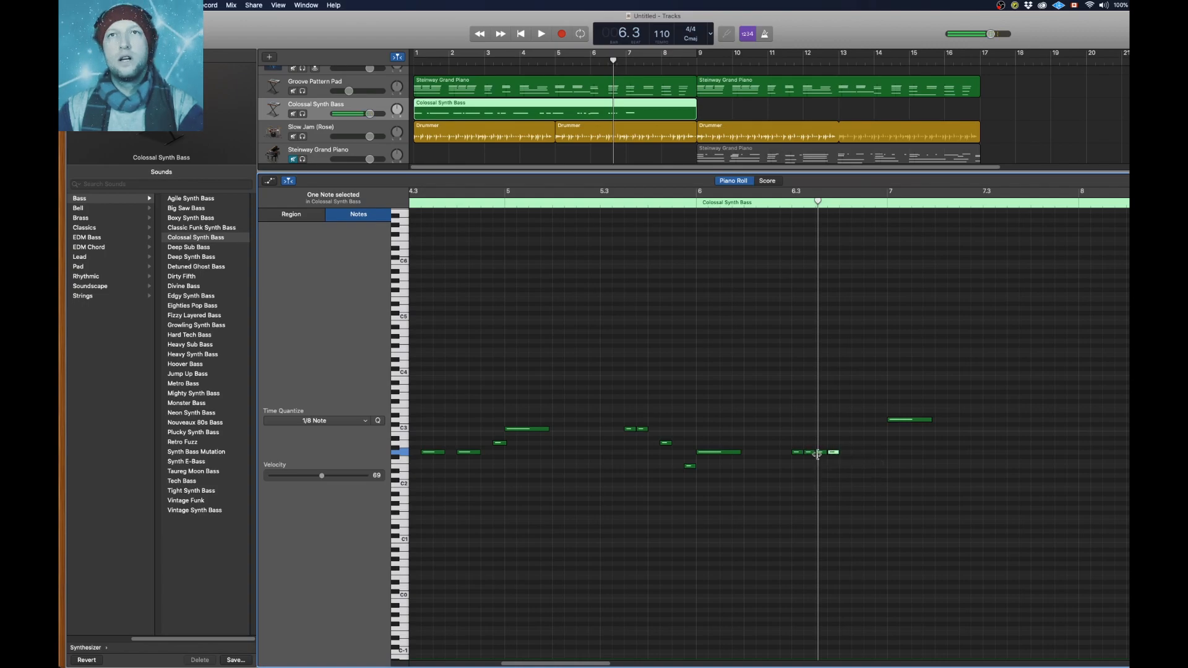
pyautogui.click(845, 453)
pyautogui.click(856, 453)
pyautogui.press('space')
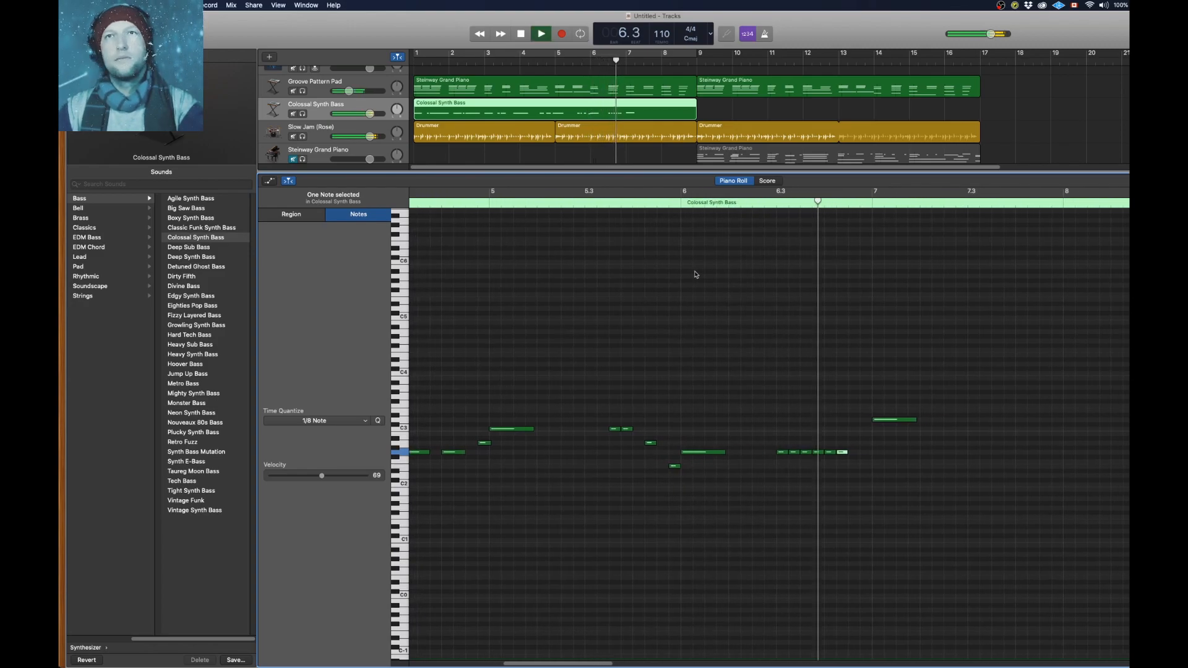
pyautogui.press('space')
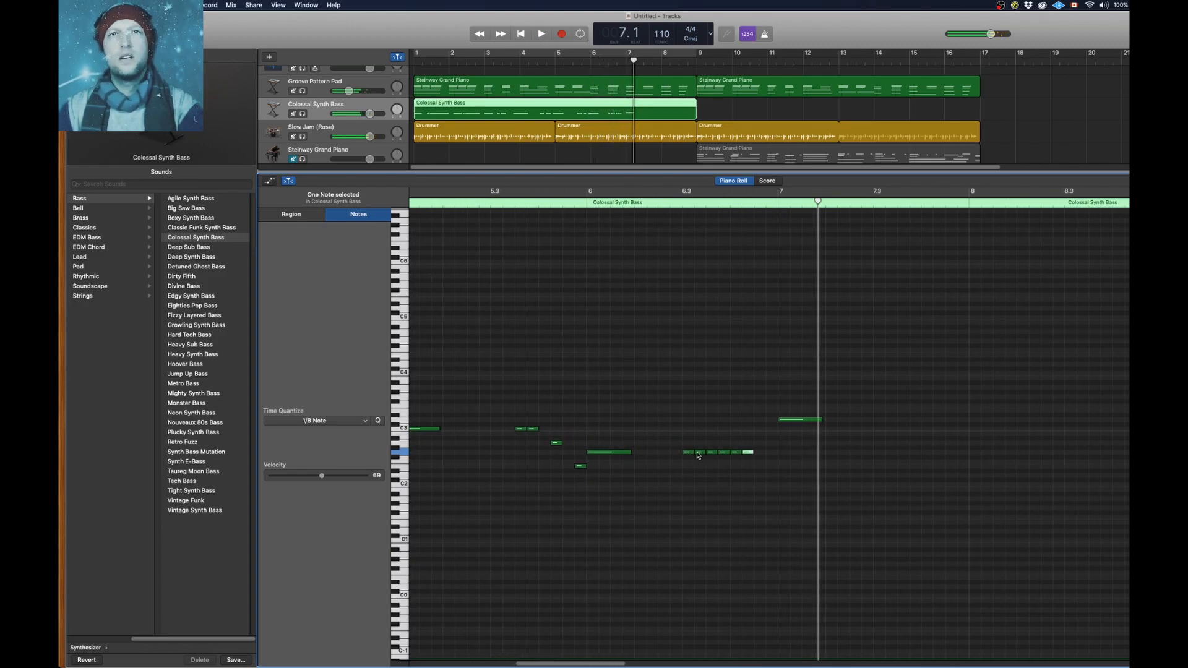
# Move the last two short G2 notes of bar 6 later so they end at bar 7, and play back bar 6
pyautogui.keyDown('shift'); pyautogui.click(736, 452); pyautogui.keyUp('shift')
pyautogui.moveTo(747, 455); pyautogui.dragTo(771, 454)
pyautogui.click(582, 205)
pyautogui.press('space')
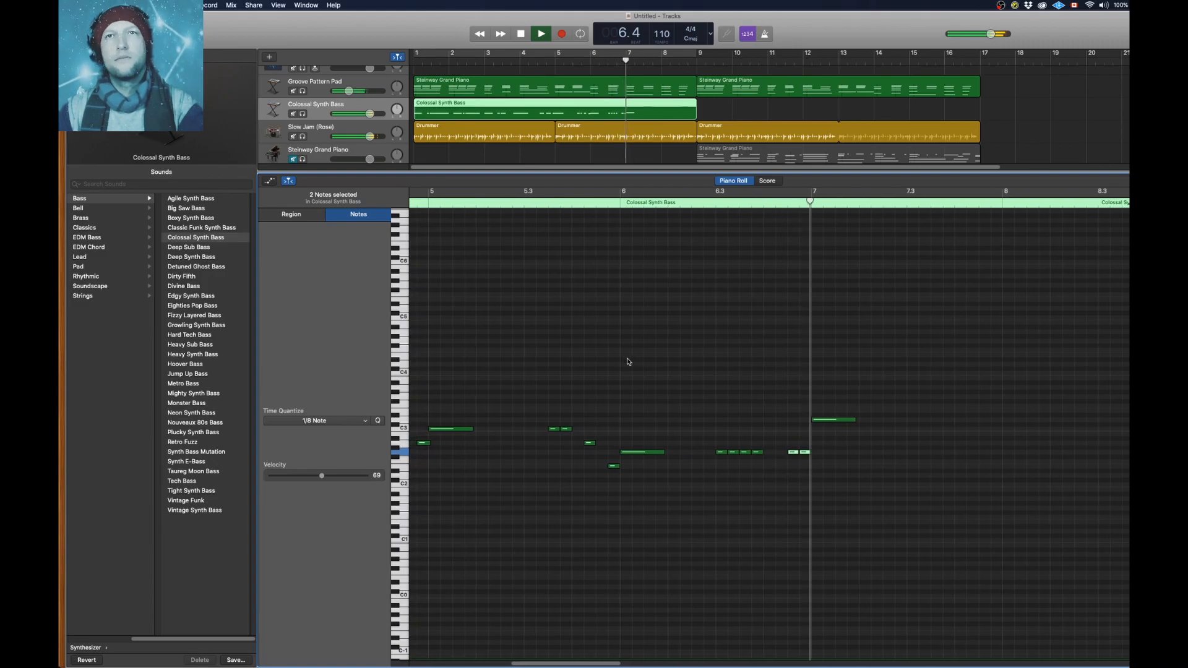
# Raise the last two short notes of bar 6 to A2 and B2, playing back into bar 7 after each change
pyautogui.press('space')
pyautogui.moveTo(768, 453); pyautogui.dragTo(770, 436)
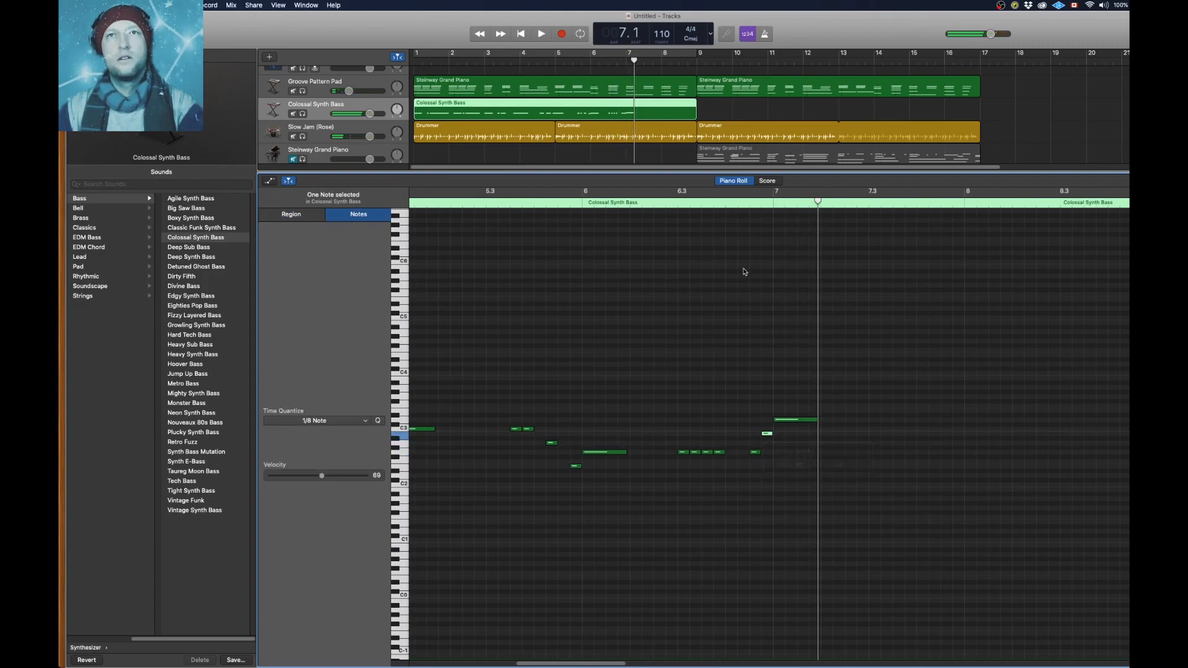
pyautogui.press('space')
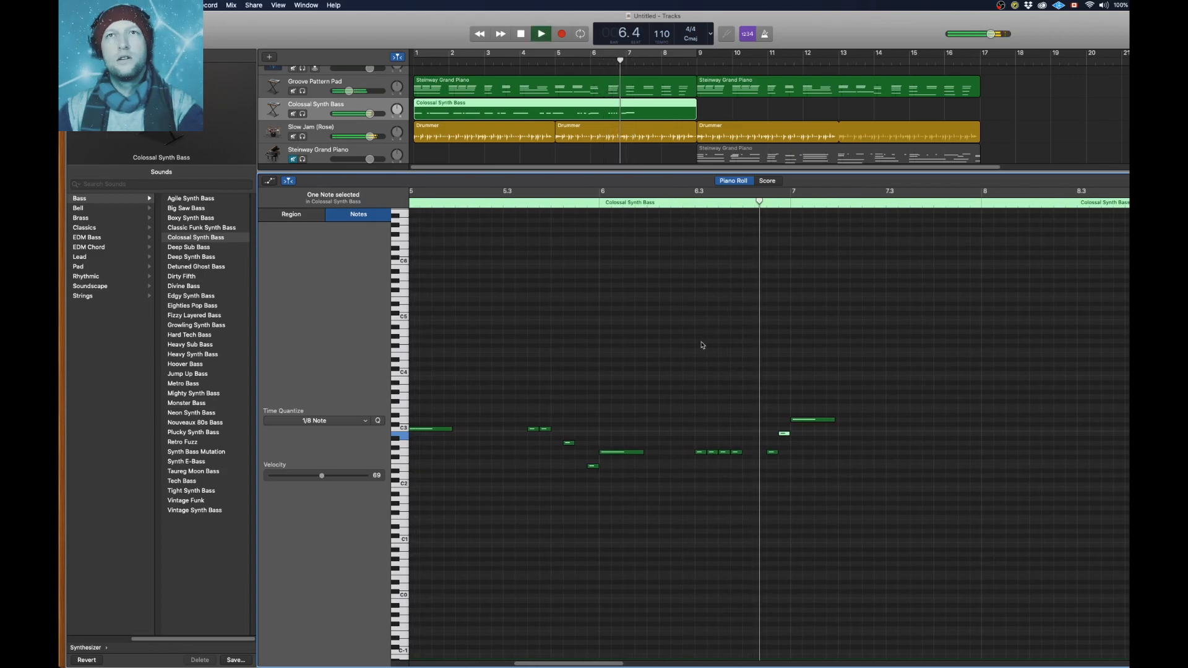
pyautogui.press('space')
pyautogui.moveTo(755, 456); pyautogui.dragTo(755, 447)
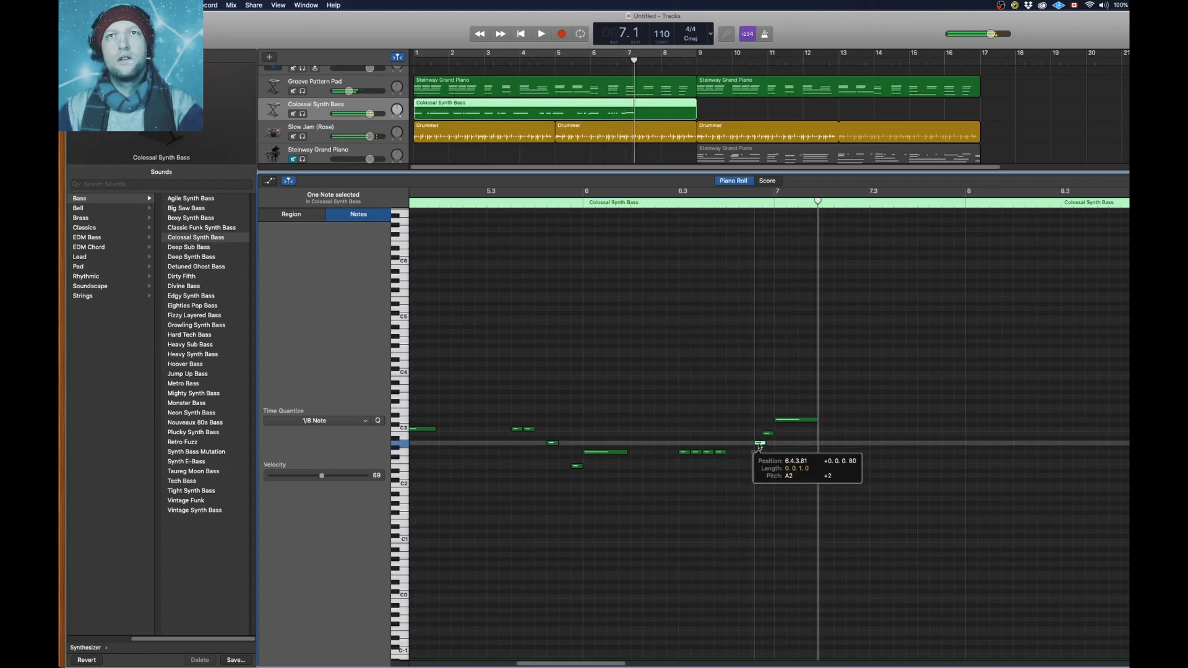
pyautogui.click(642, 202)
pyautogui.press('space')
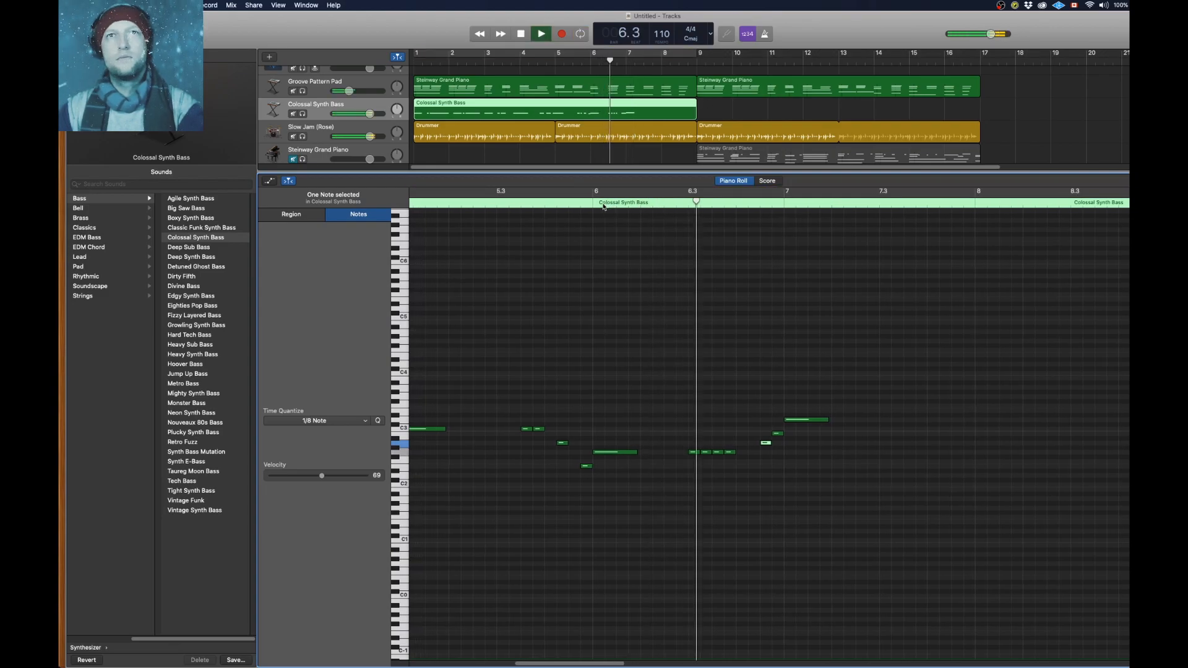
pyautogui.press('space')
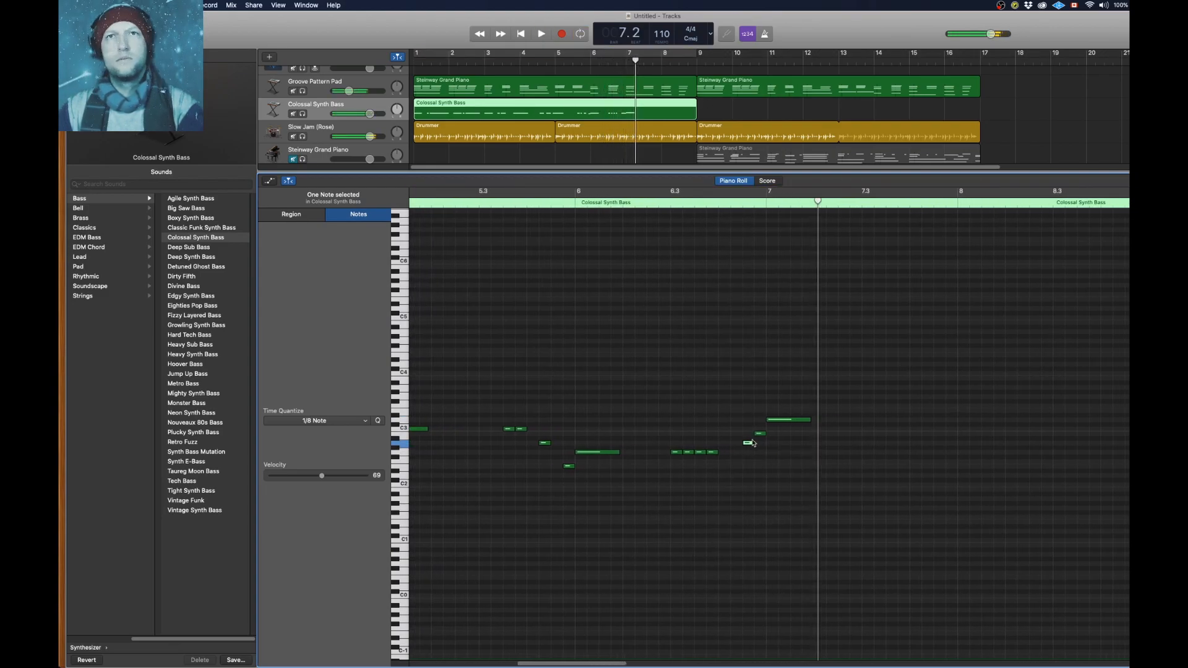
# Move the short A2 note near the end of bar 6 slightly earlier and play back into bar 7
pyautogui.moveTo(743, 447); pyautogui.dragTo(731, 425)
pyautogui.click(575, 203)
pyautogui.press('space')
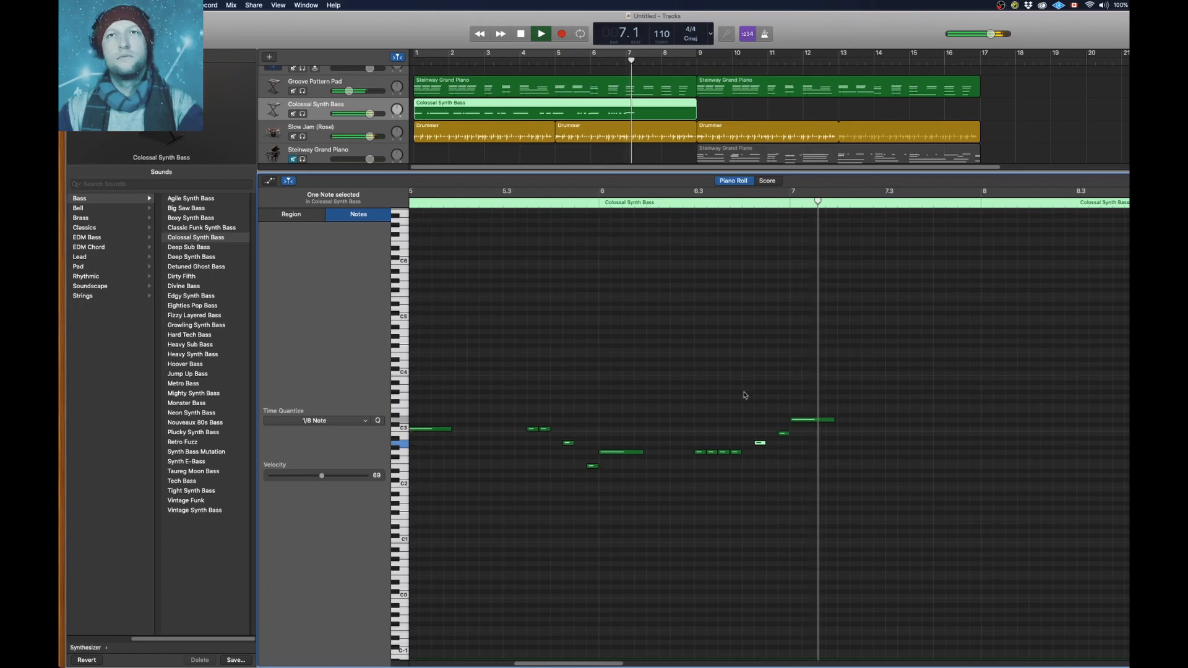
pyautogui.press('space')
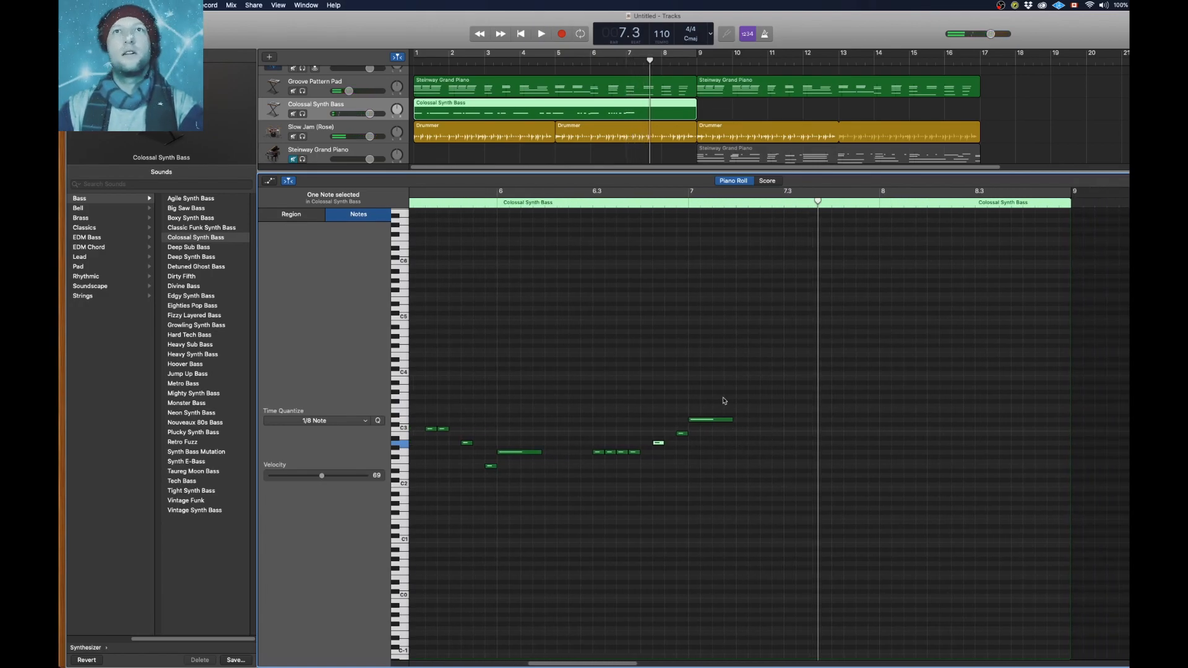
# Duplicate the D3 note at the start of bar 7 to just before beat 3 and play back from bar 7
pyautogui.moveTo(712, 420); pyautogui.dragTo(783, 423)
pyautogui.click(689, 204)
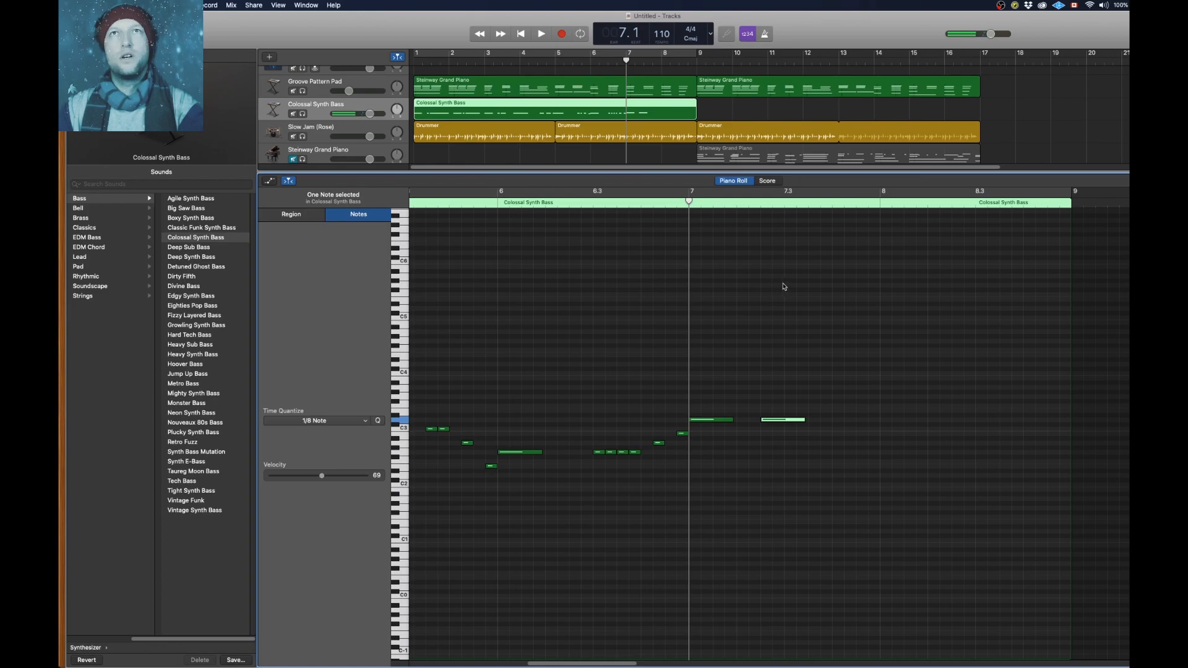
pyautogui.press('space')
pyautogui.press('space')
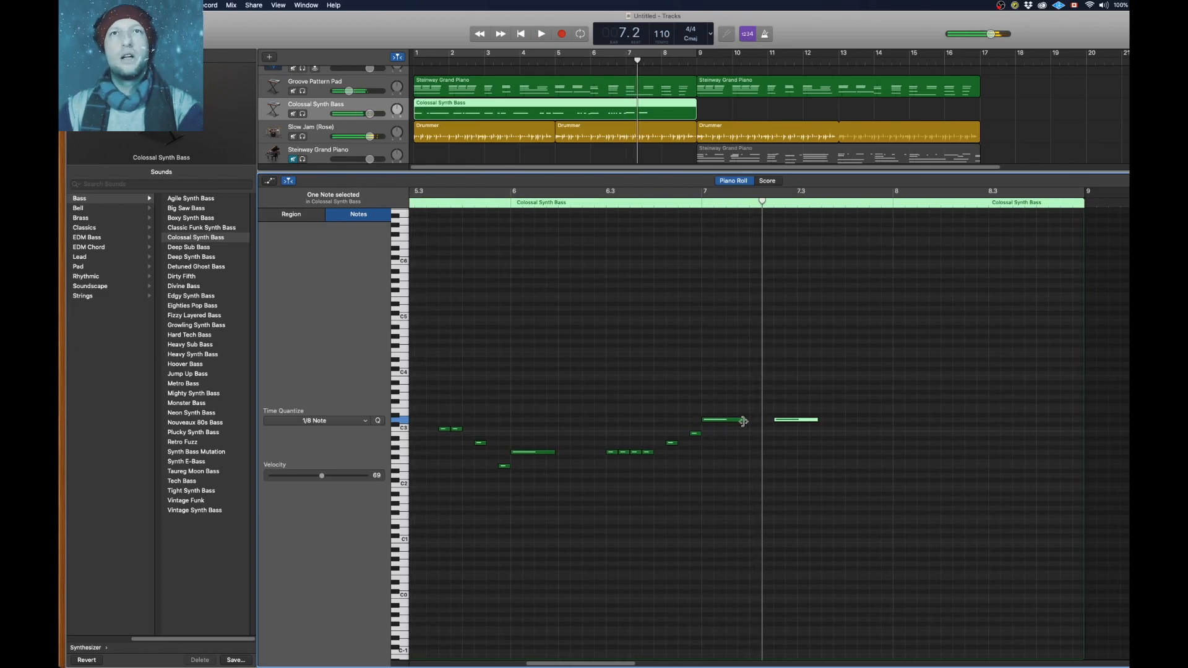
# Copy the three G2 notes of bar 1 and paste them at the start of bar 7
pyautogui.scroll(-2, 743, 426)
pyautogui.scroll(-3, 742, 426)
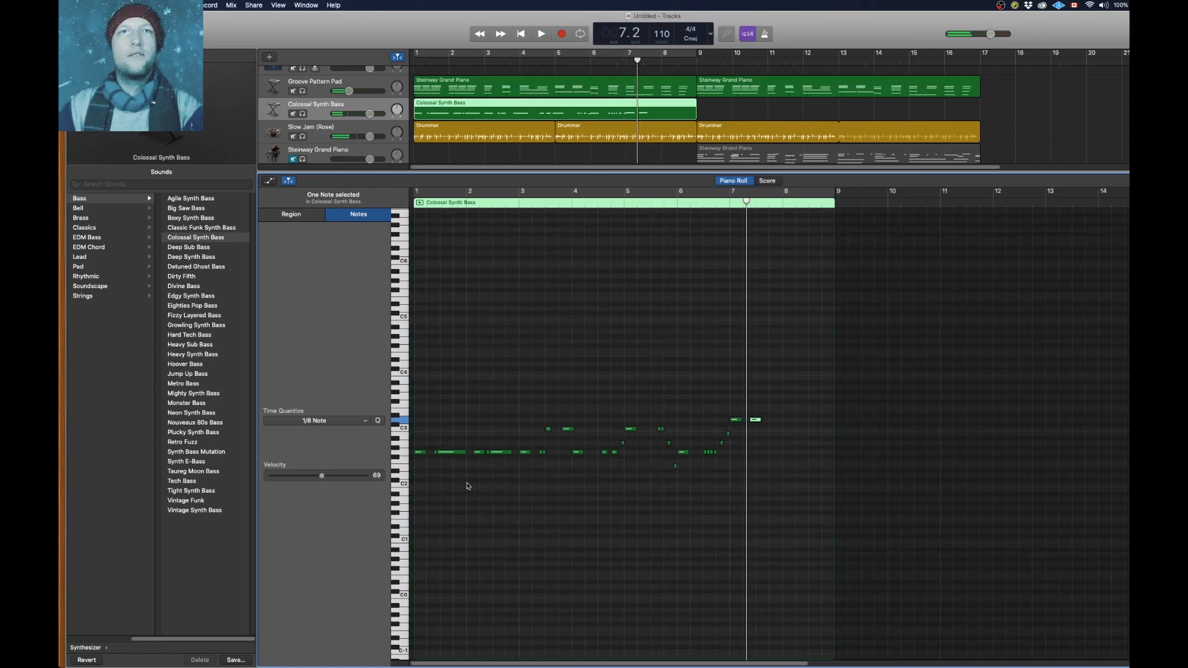
pyautogui.moveTo(422, 438); pyautogui.dragTo(473, 482)
pyautogui.moveTo(478, 422); pyautogui.dragTo(501, 474)
pyautogui.moveTo(422, 426); pyautogui.dragTo(424, 450)
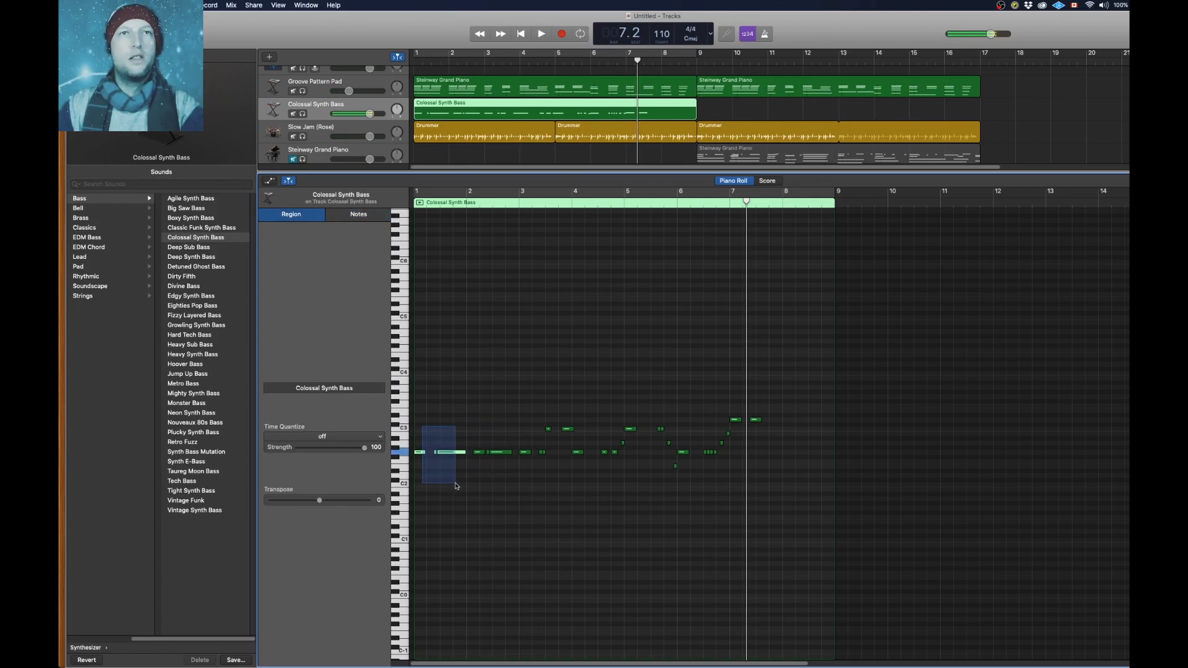
pyautogui.moveTo(456, 486); pyautogui.dragTo(457, 485)
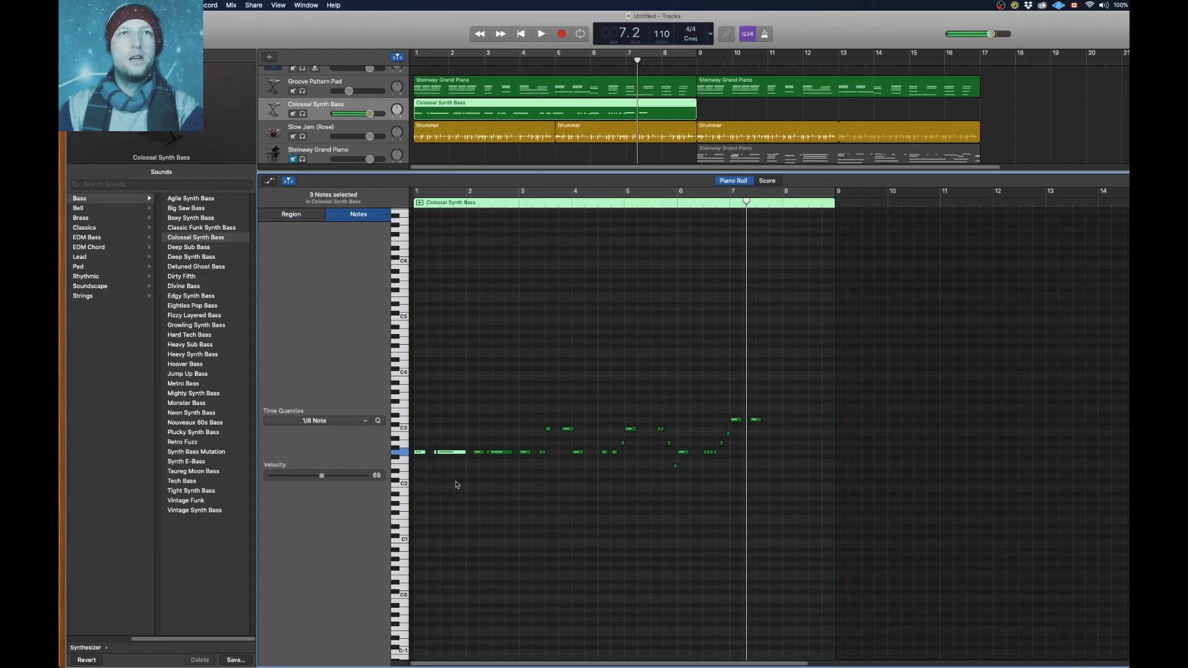
pyautogui.click(729, 203)
pyautogui.press('super+v')
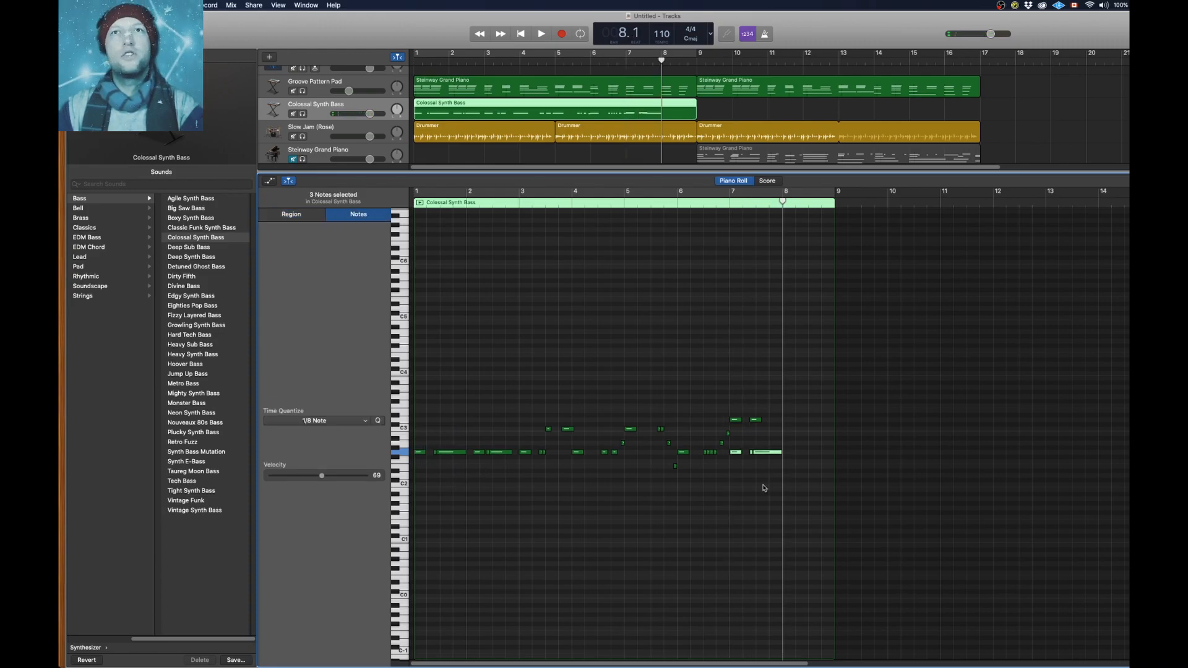
# Delete the two D3 notes above the pasted G2 notes in bar 7
pyautogui.scroll(10, 763, 486)
pyautogui.scroll(-5, 596, 481)
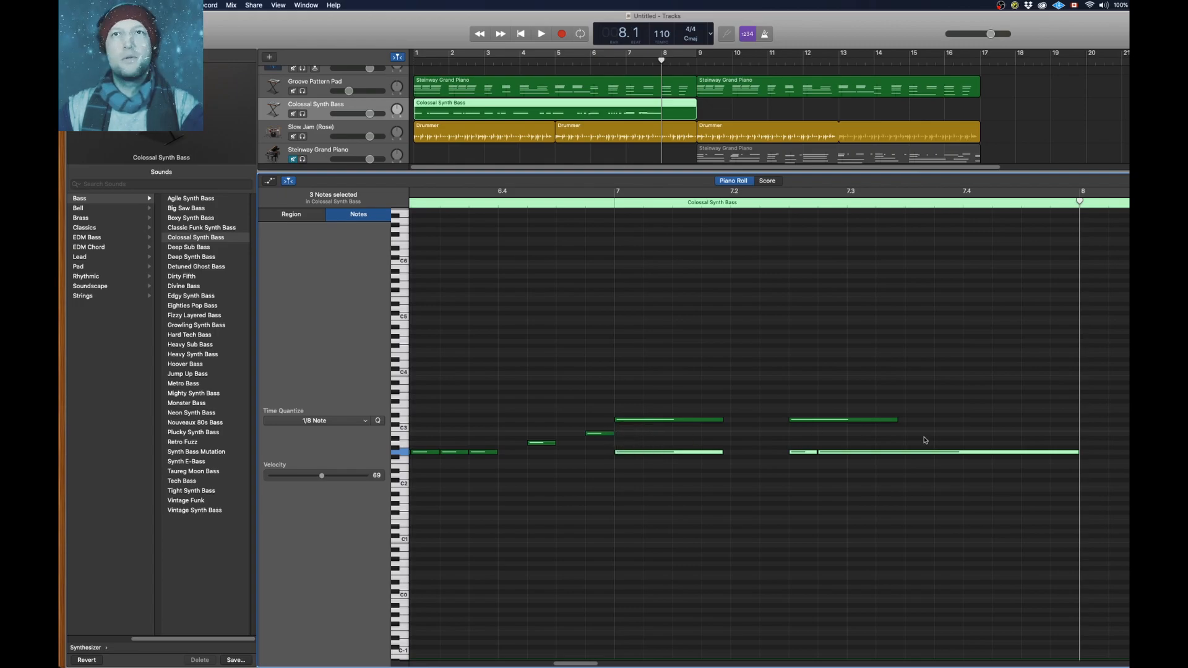
pyautogui.moveTo(914, 441); pyautogui.dragTo(709, 381)
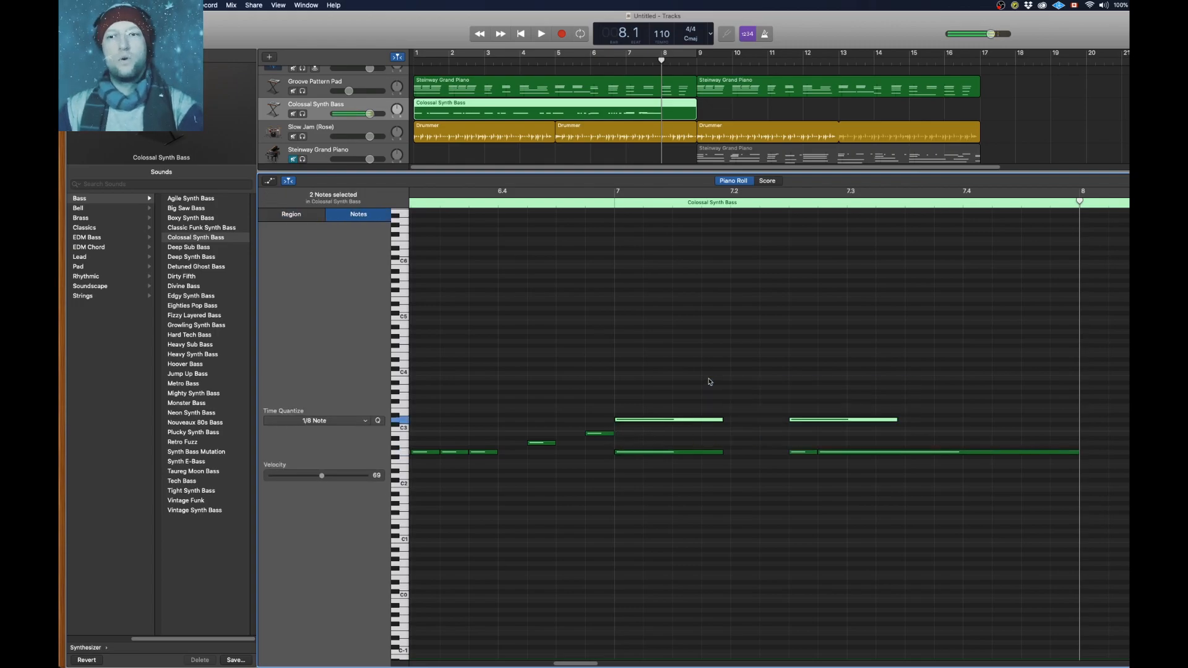
pyautogui.press('Delete')
# Transpose the three pasted notes in bar 7 up to D3 and play back into bar 8
pyautogui.moveTo(908, 479); pyautogui.dragTo(681, 409)
pyautogui.moveTo(650, 455); pyautogui.dragTo(652, 421)
pyautogui.scroll(-5, 695, 446)
pyautogui.click(749, 195)
pyautogui.press('space')
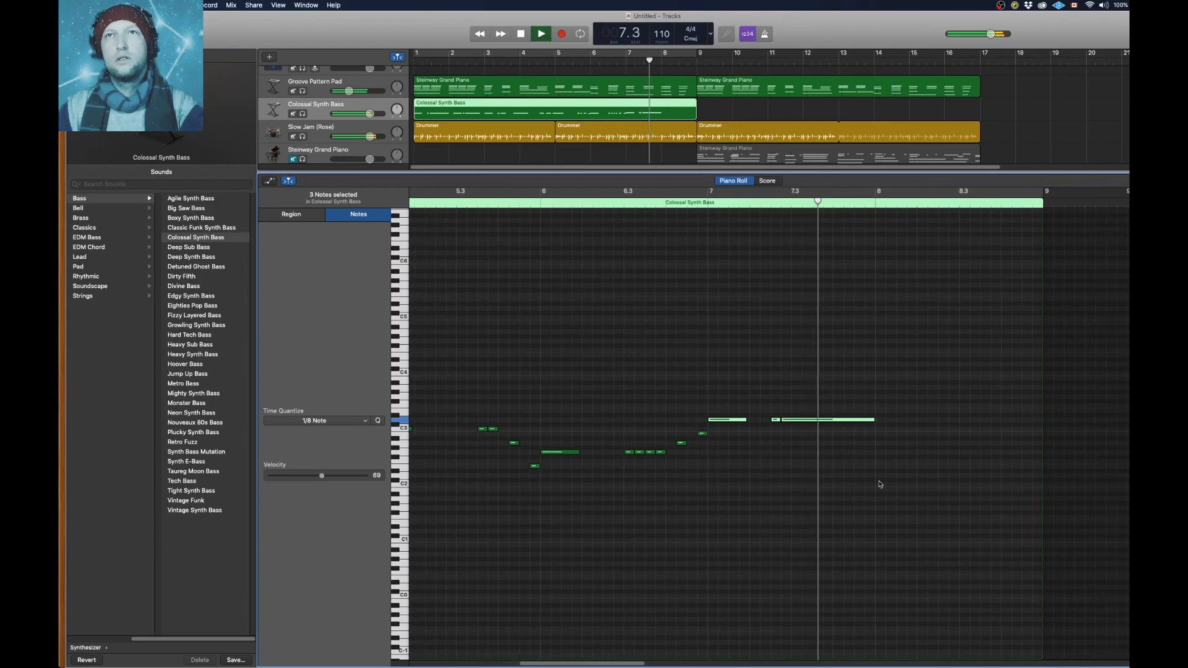
pyautogui.press('space')
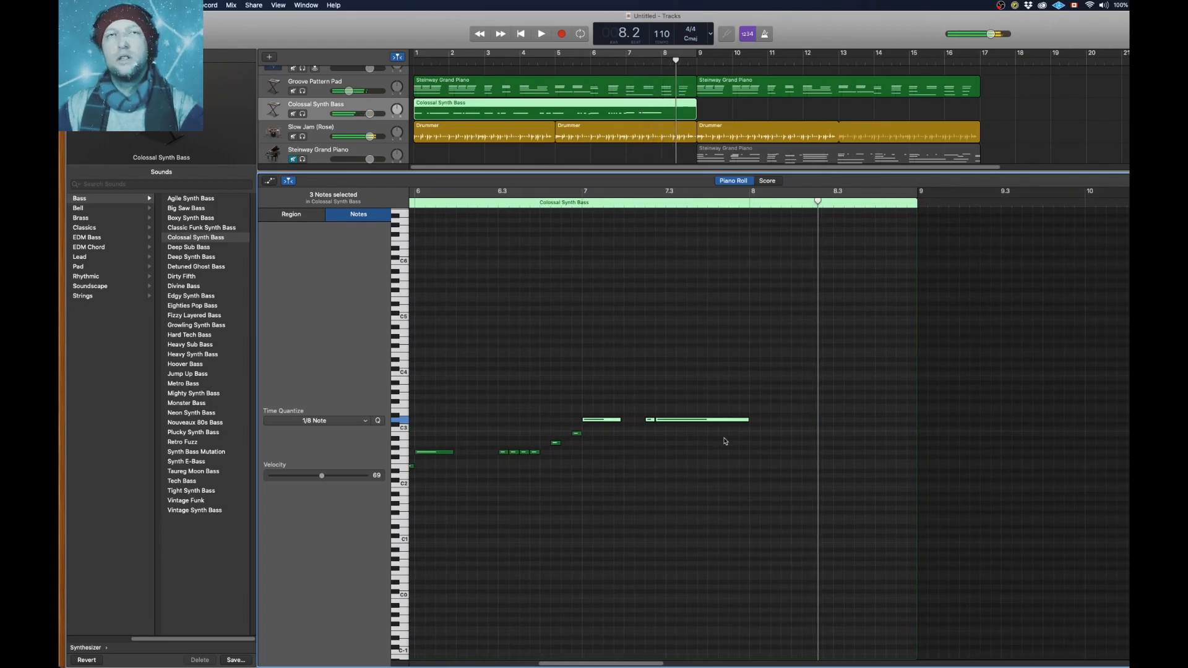
# Copy the five notes of bar 3 to bar 8 and transpose them up together so the G2 notes become D3
pyautogui.hscroll(-10, 743, 446)
pyautogui.hscroll(-2, 711, 453)
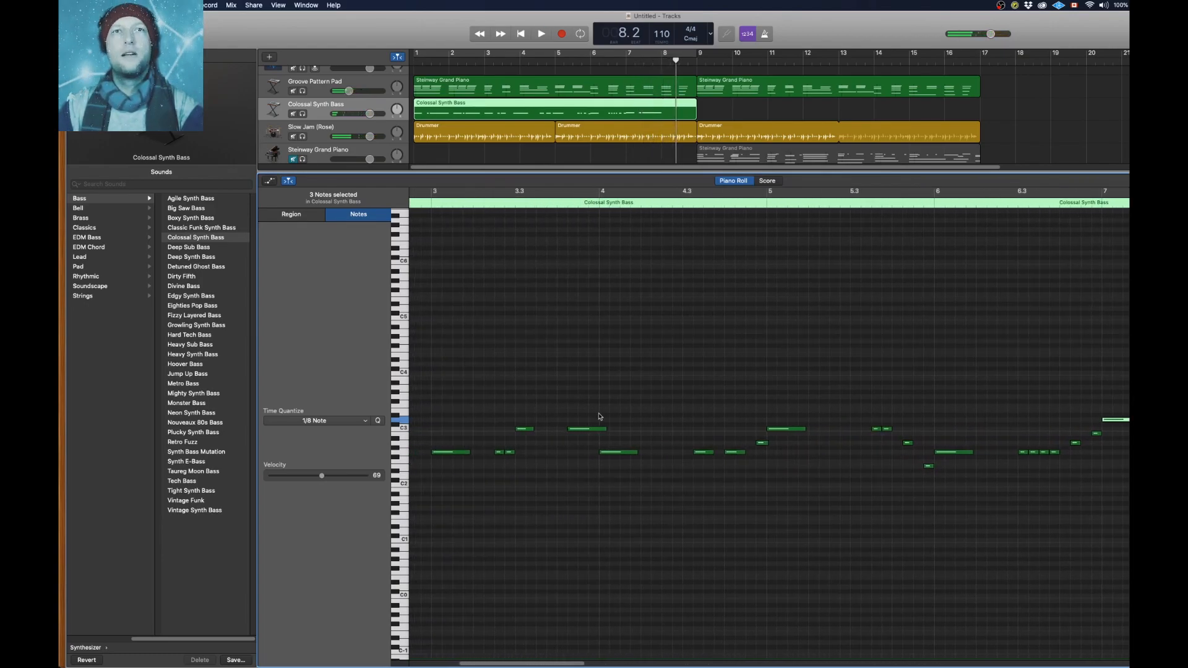
pyautogui.hscroll(-6, 617, 440)
pyautogui.moveTo(553, 395); pyautogui.dragTo(692, 513)
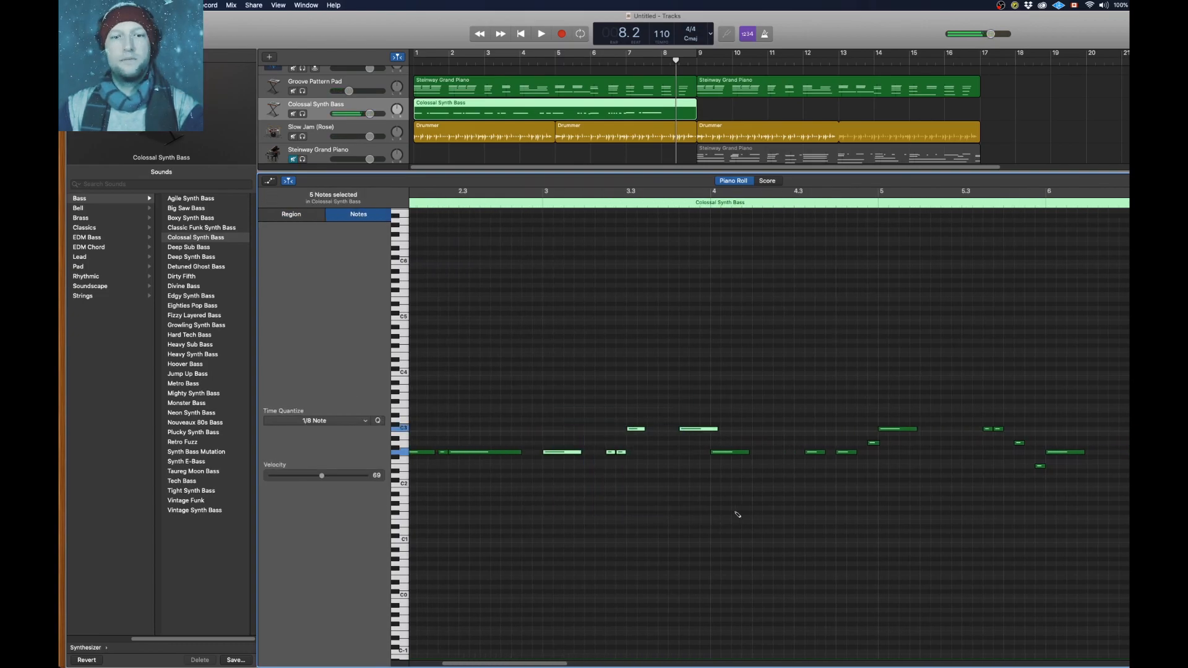
pyautogui.hscroll(10, 738, 513)
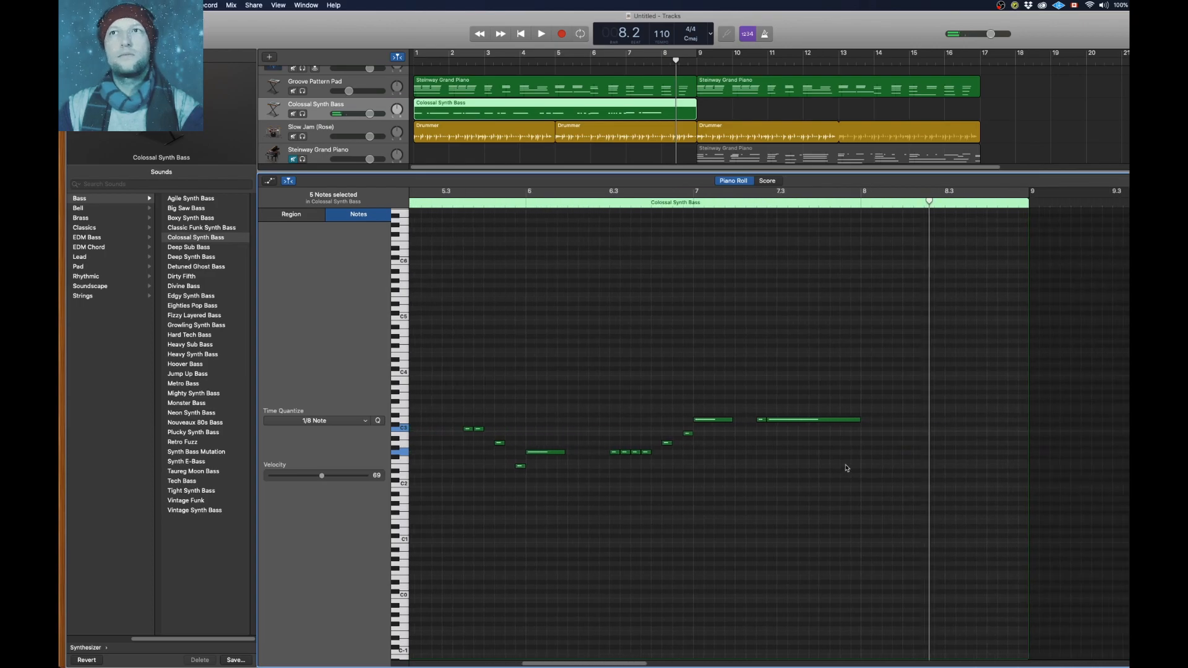
pyautogui.click(858, 445)
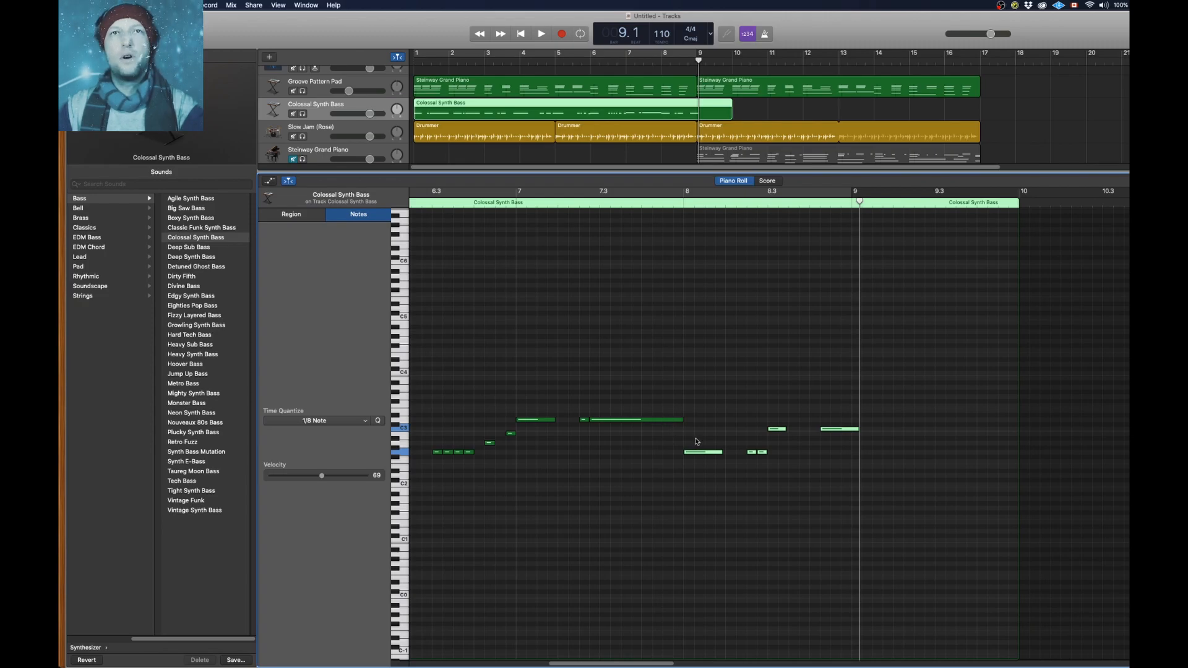
pyautogui.moveTo(699, 454); pyautogui.dragTo(700, 422)
pyautogui.click(521, 202)
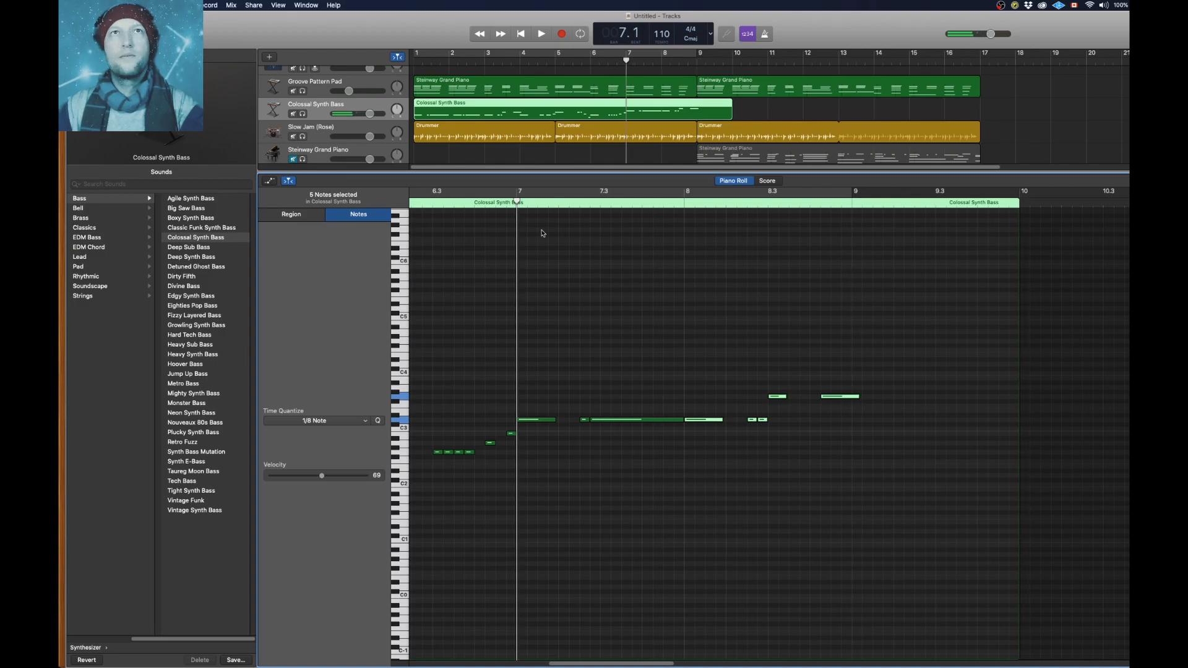
# Shorten the long D3 note in bar 7 so it ends before bar 8, and play back bars 7 and 8
pyautogui.moveTo(698, 421); pyautogui.dragTo(679, 422)
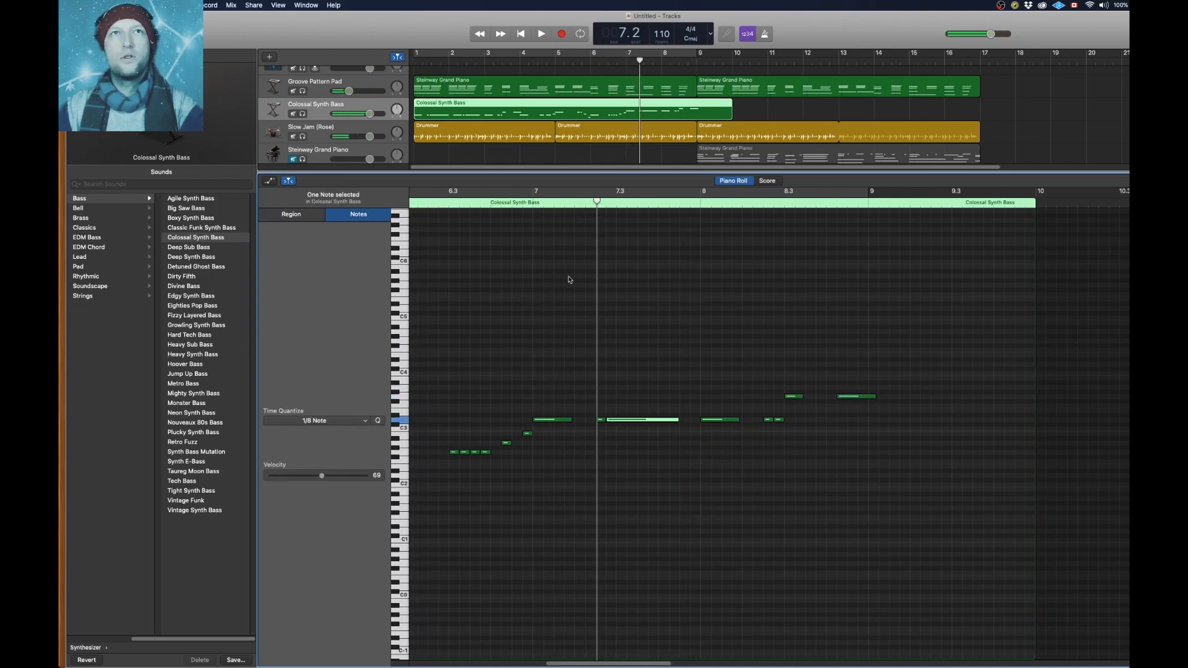
pyautogui.click(528, 205)
pyautogui.press('space')
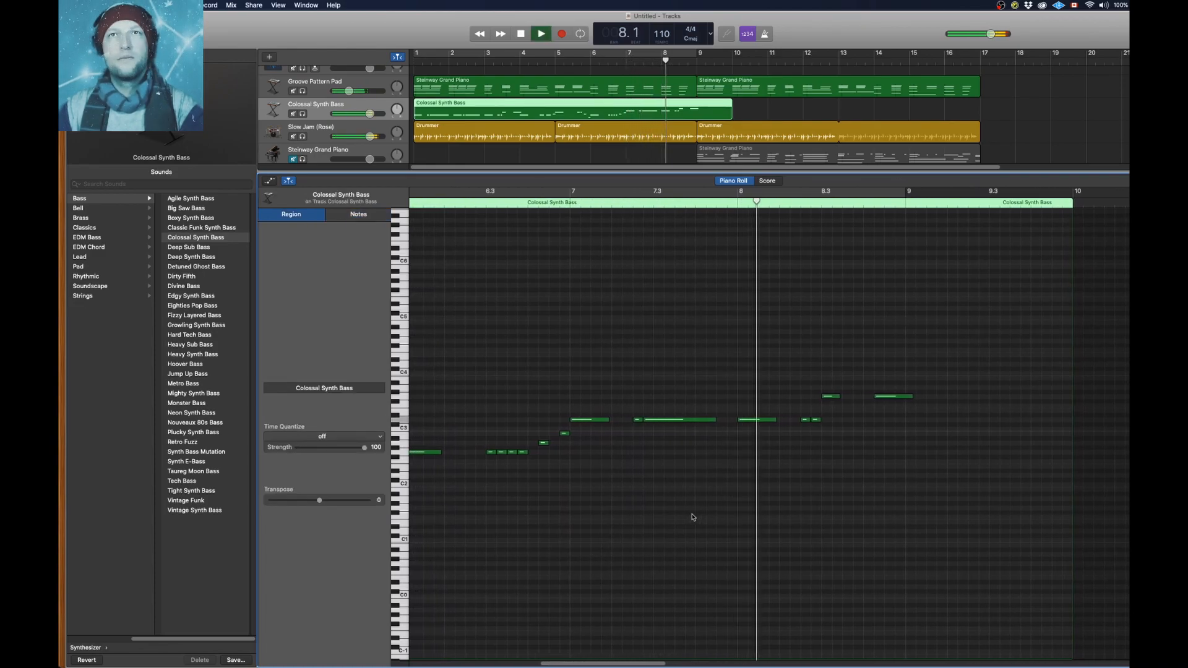
pyautogui.press('space')
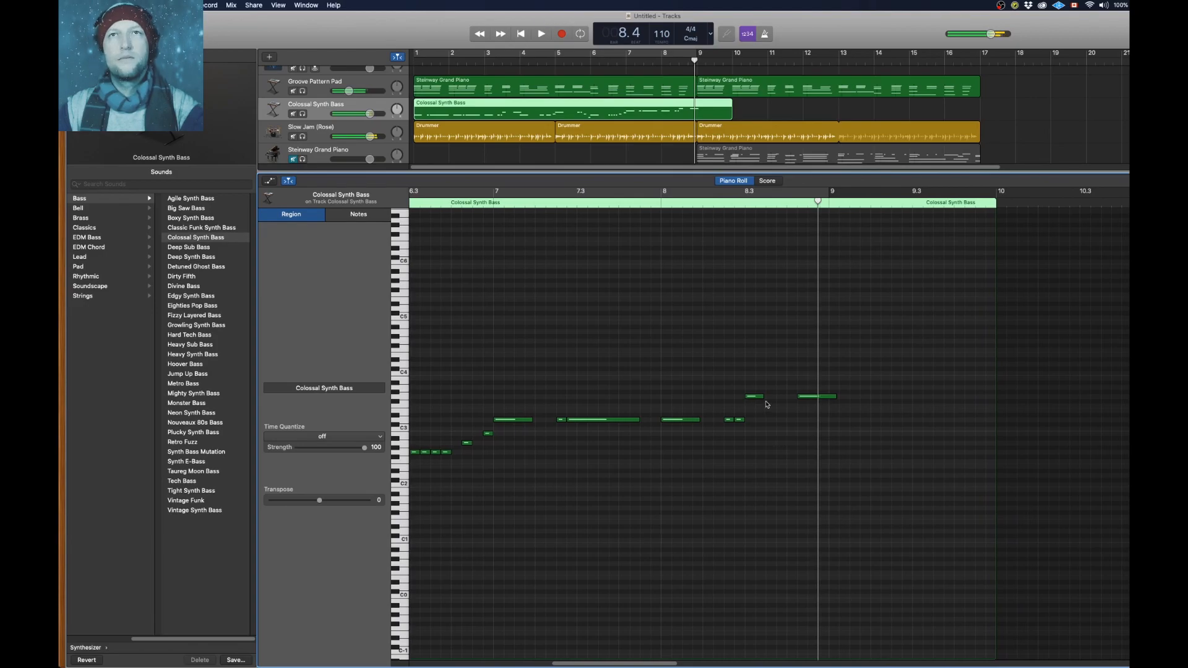
# Lower the two high bass notes at the end of bar 8 to D3 and C3, and play from bar 8
pyautogui.moveTo(762, 395); pyautogui.dragTo(815, 411)
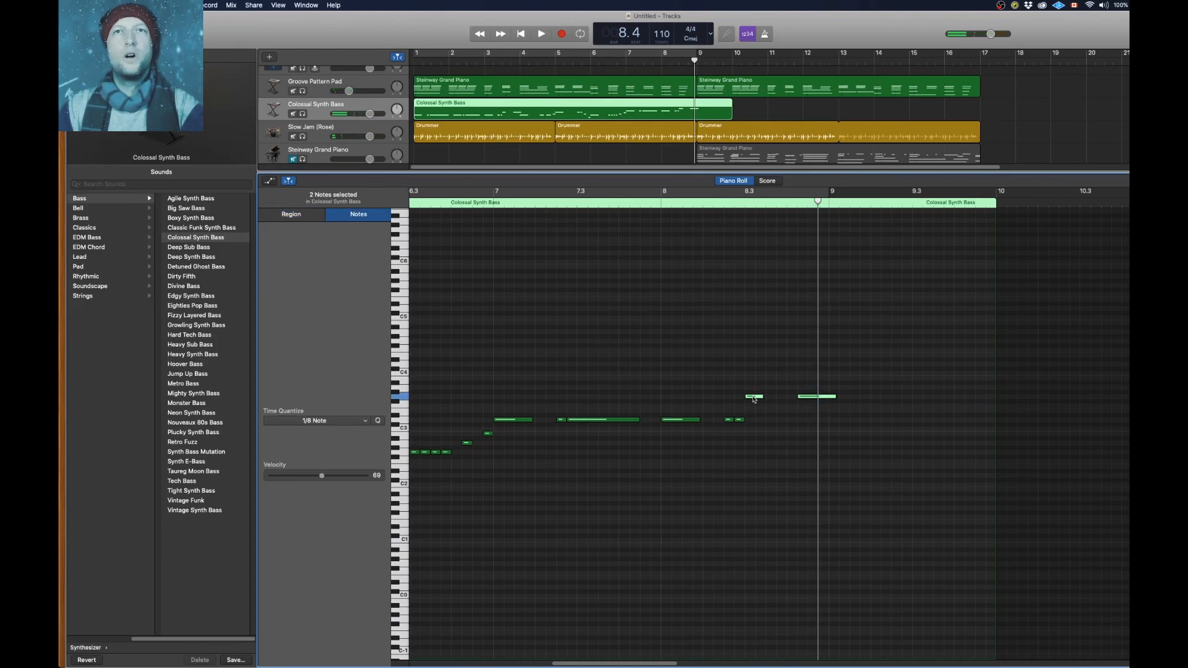
pyautogui.moveTo(754, 398); pyautogui.dragTo(755, 421)
pyautogui.click(807, 425)
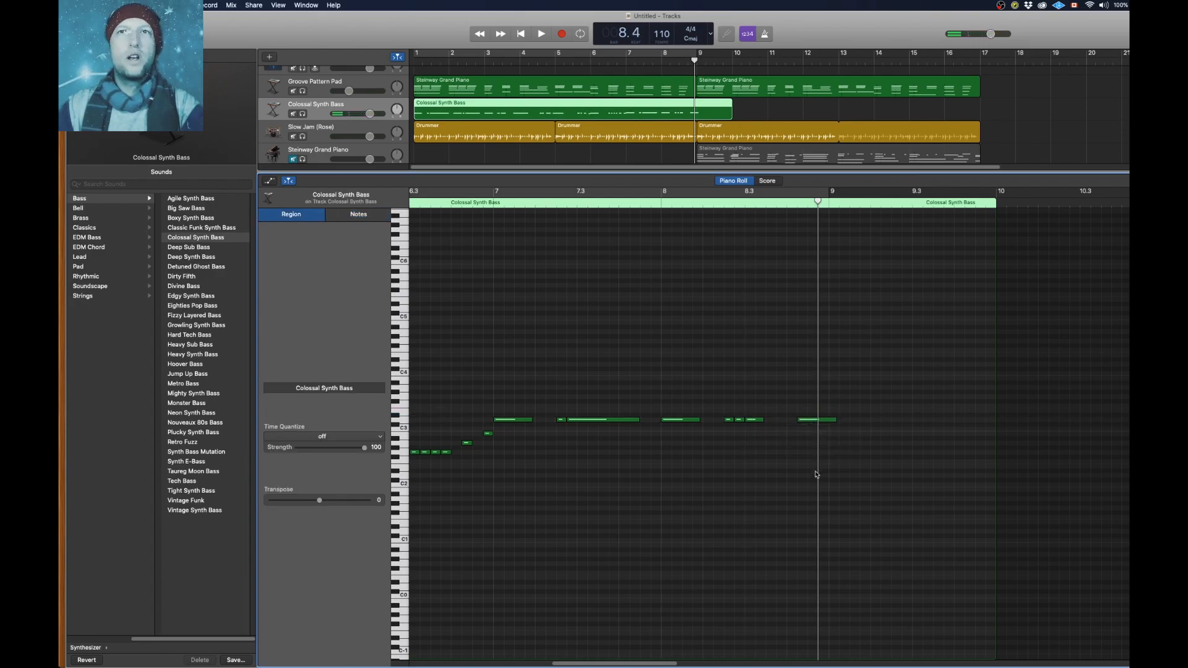
pyautogui.click(804, 424)
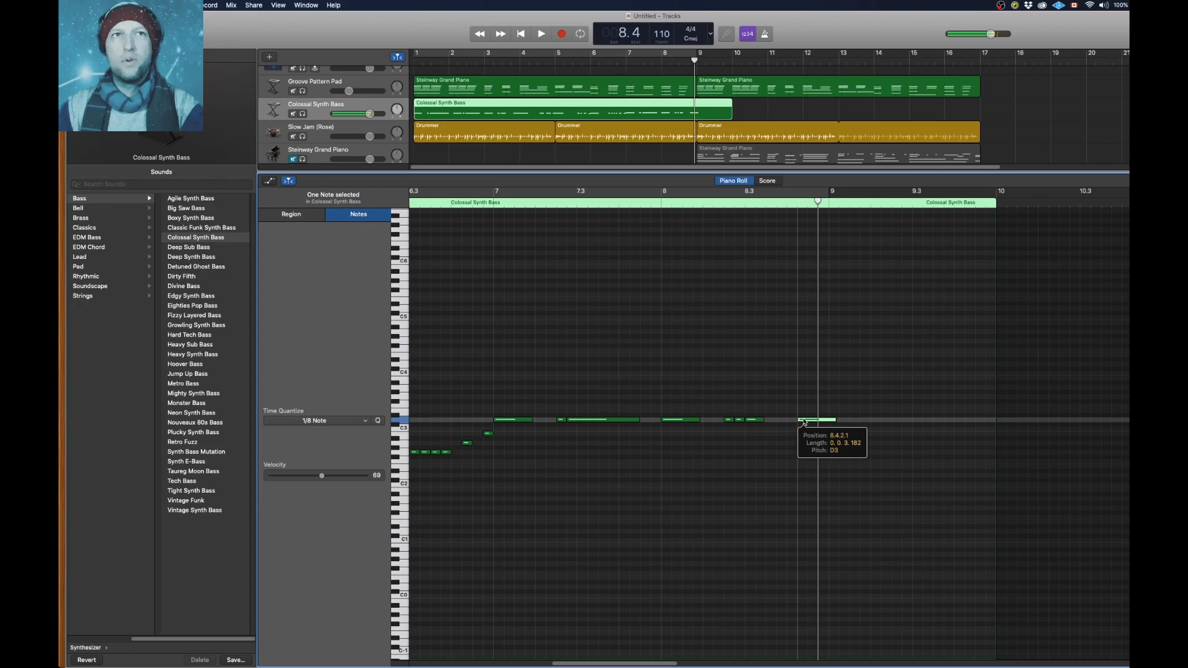
pyautogui.moveTo(810, 424); pyautogui.dragTo(808, 433)
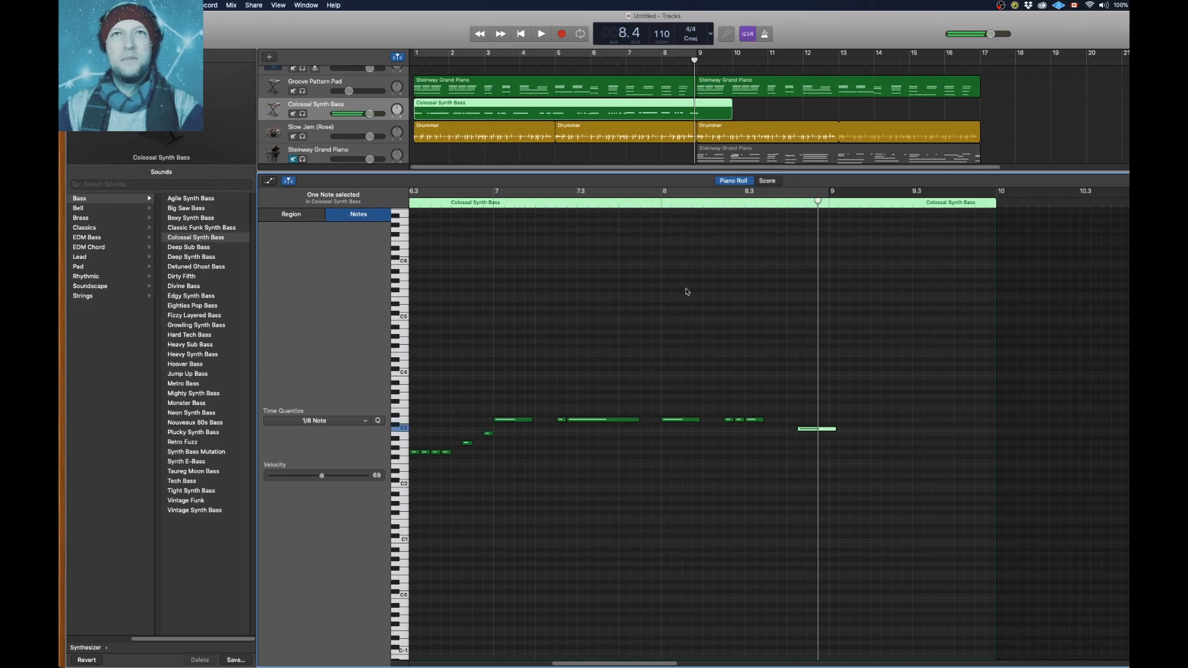
pyautogui.click(660, 206)
pyautogui.press('space')
# Fill bars 9 to 17 with a copy of the Colossal Synth Bass region, shorten its last note to the region's end, and play the transition
pyautogui.moveTo(730, 115); pyautogui.dragTo(934, 109)
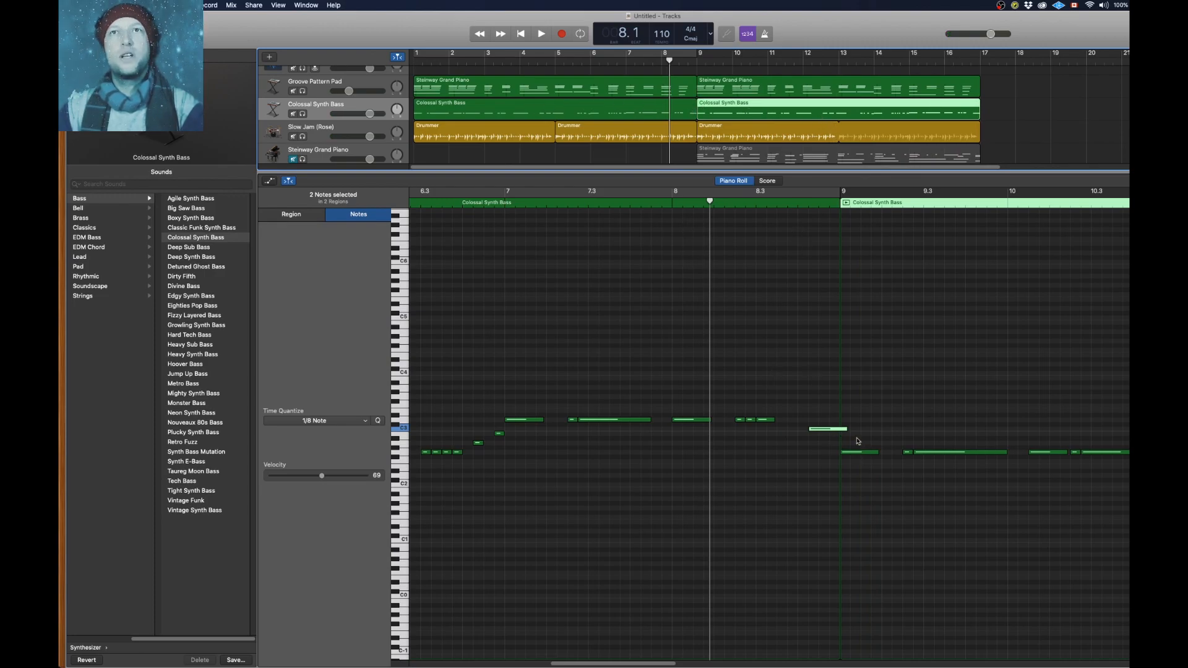
pyautogui.moveTo(846, 430); pyautogui.dragTo(840, 430)
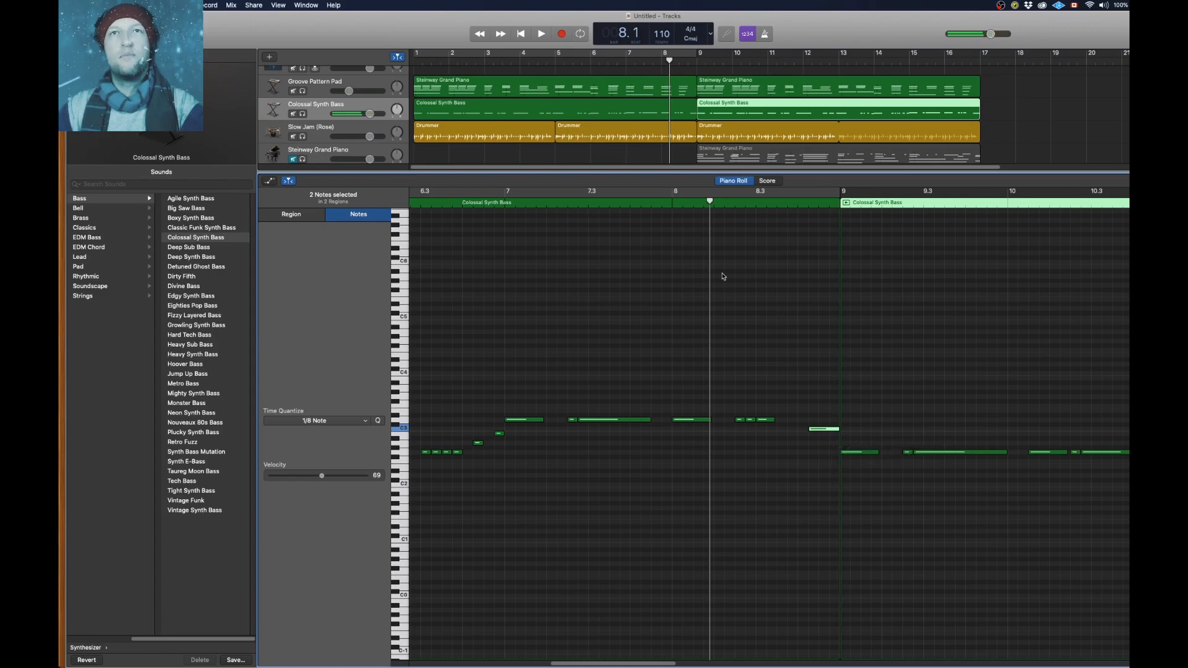
pyautogui.press('space')
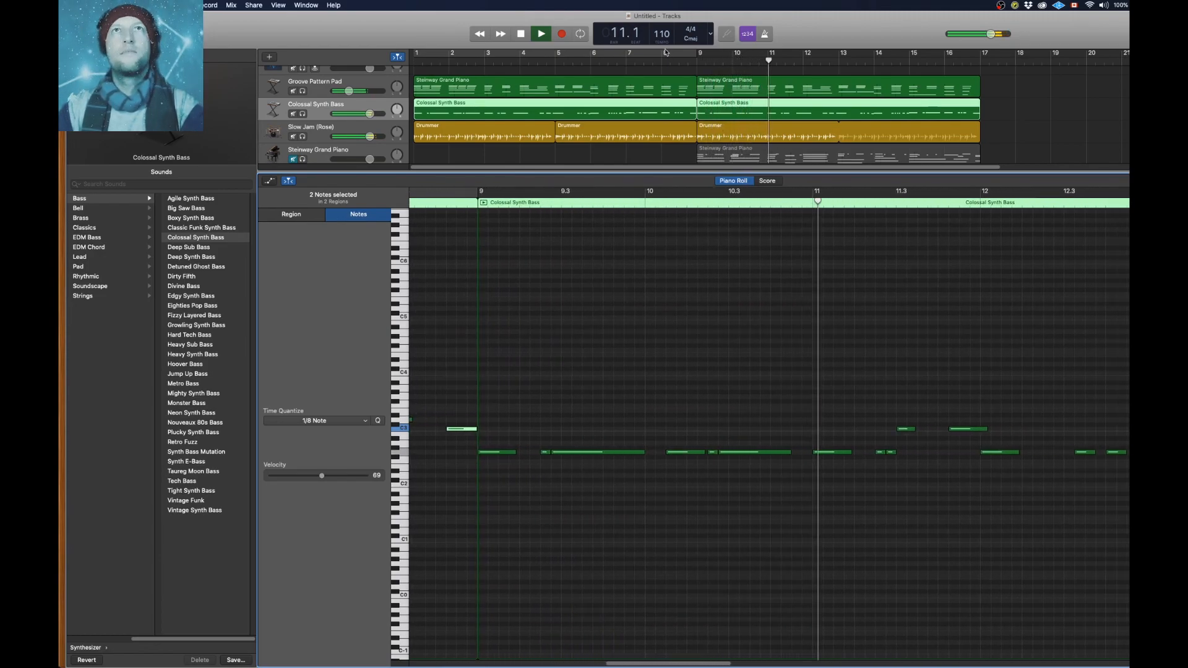
# Set the cycle range to bars 1 to 17 and hide the piano roll editor while checking the loop by ear
pyautogui.click(694, 54)
pyautogui.moveTo(695, 54); pyautogui.dragTo(981, 54)
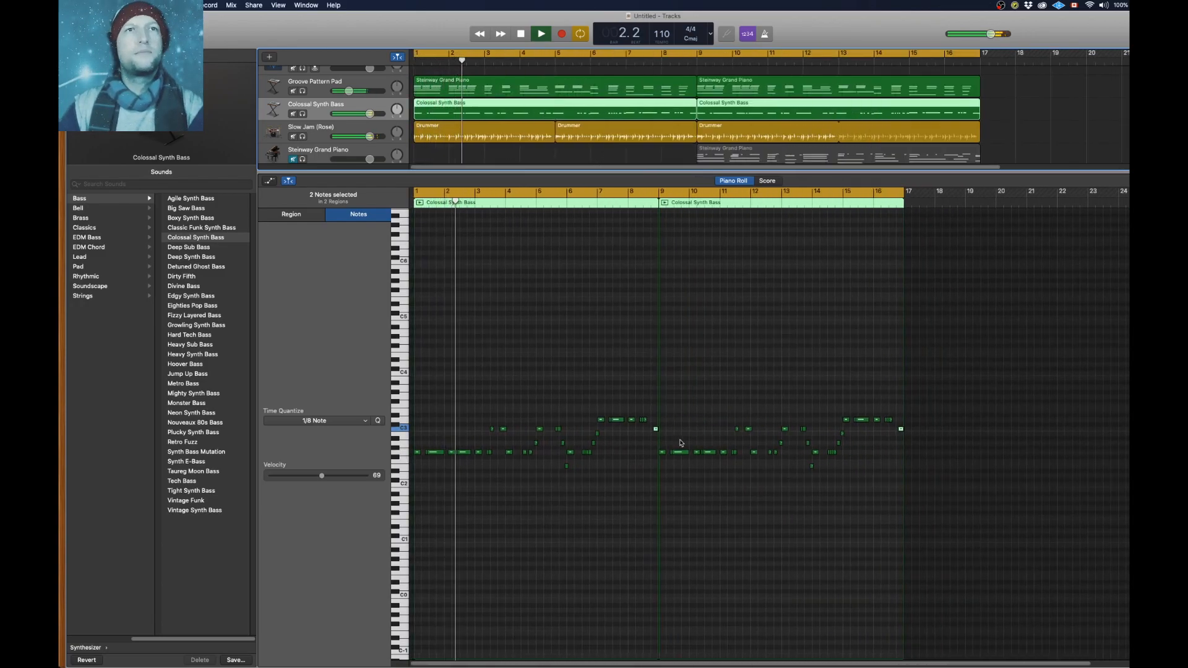
pyautogui.press('e')
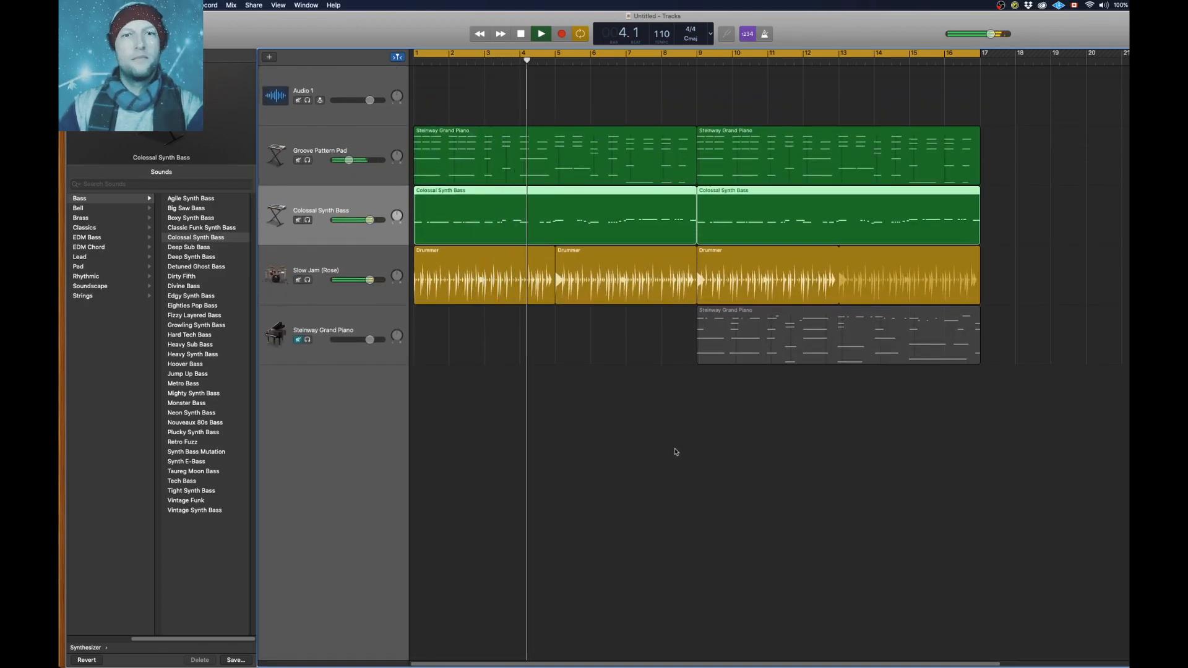
pyautogui.press('space')
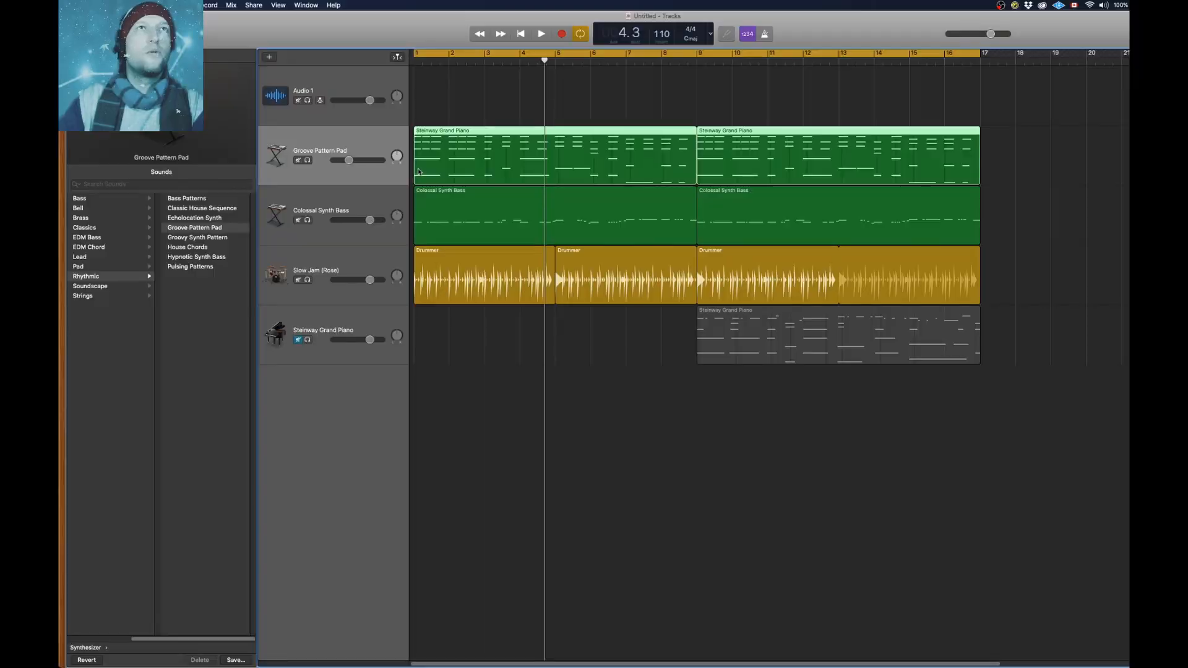
# Duplicate the Groove Pattern Pad track, copy both its Steinway Grand Piano regions onto the duplicate, and solo it
pyautogui.press('super+d')
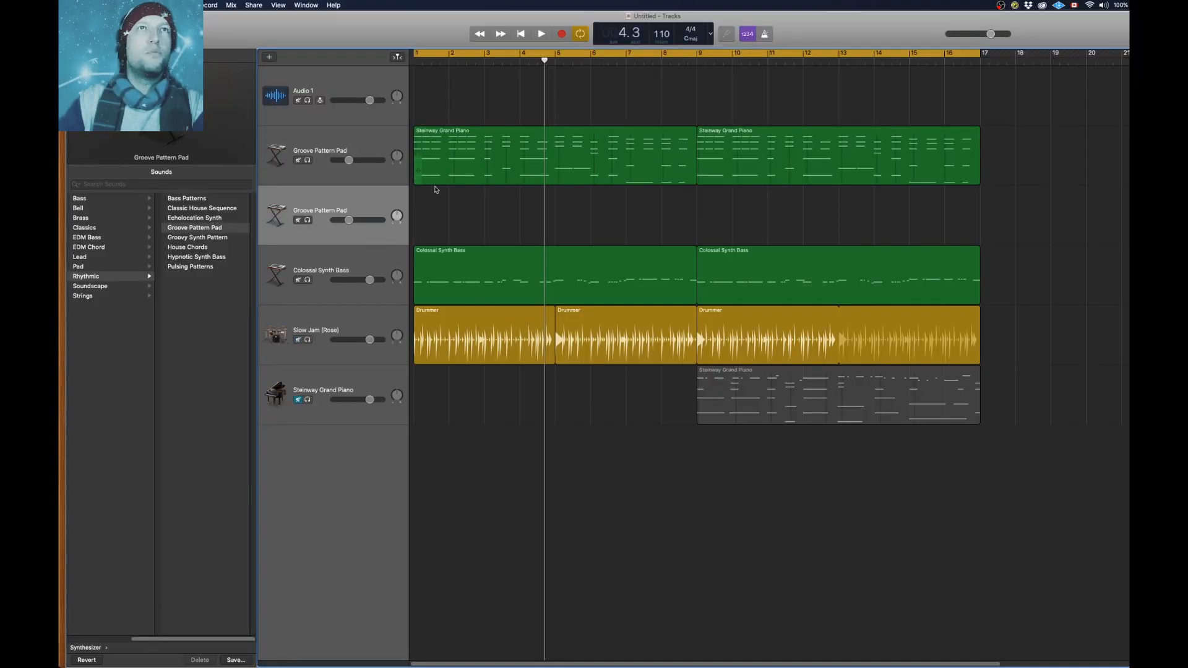
pyautogui.moveTo(791, 205); pyautogui.dragTo(622, 201)
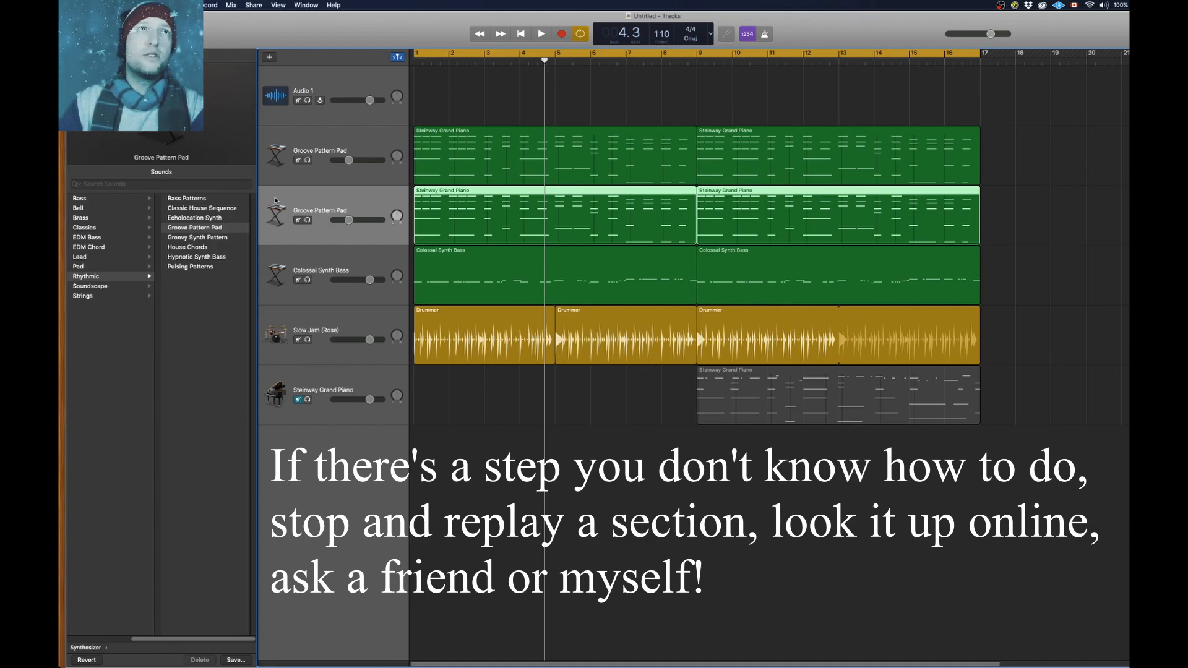
pyautogui.press('s')
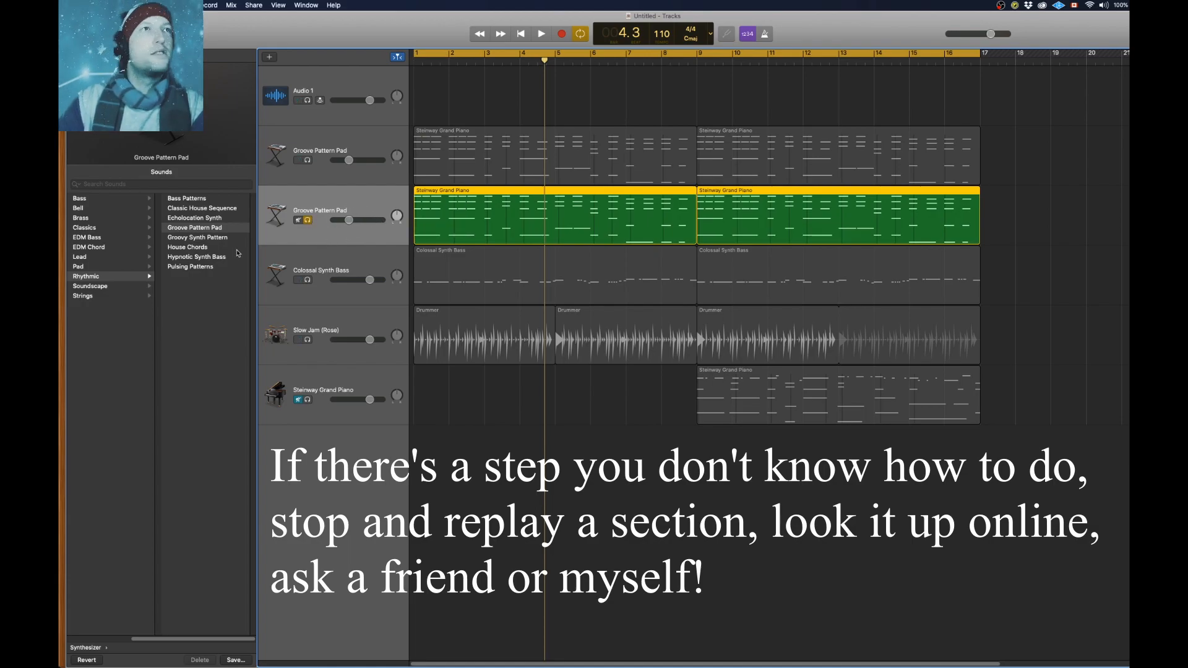
# Change the duplicated track's sound to the 8th Wonder pad and play it soloed
pyautogui.click(195, 248)
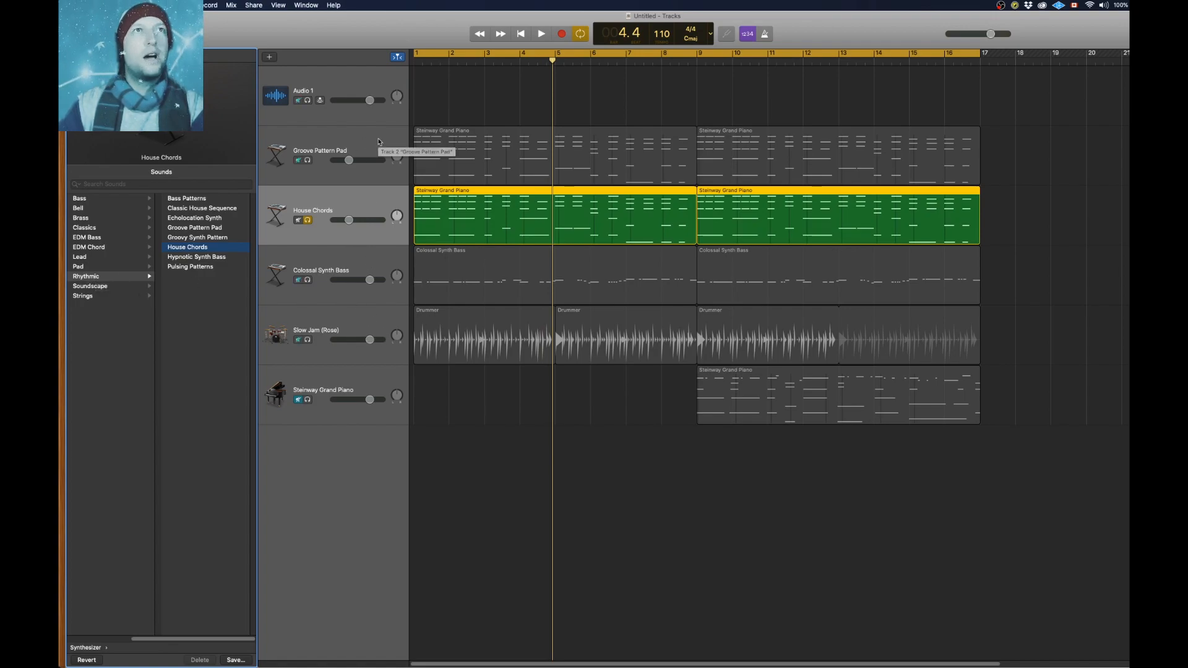
pyautogui.click(112, 267)
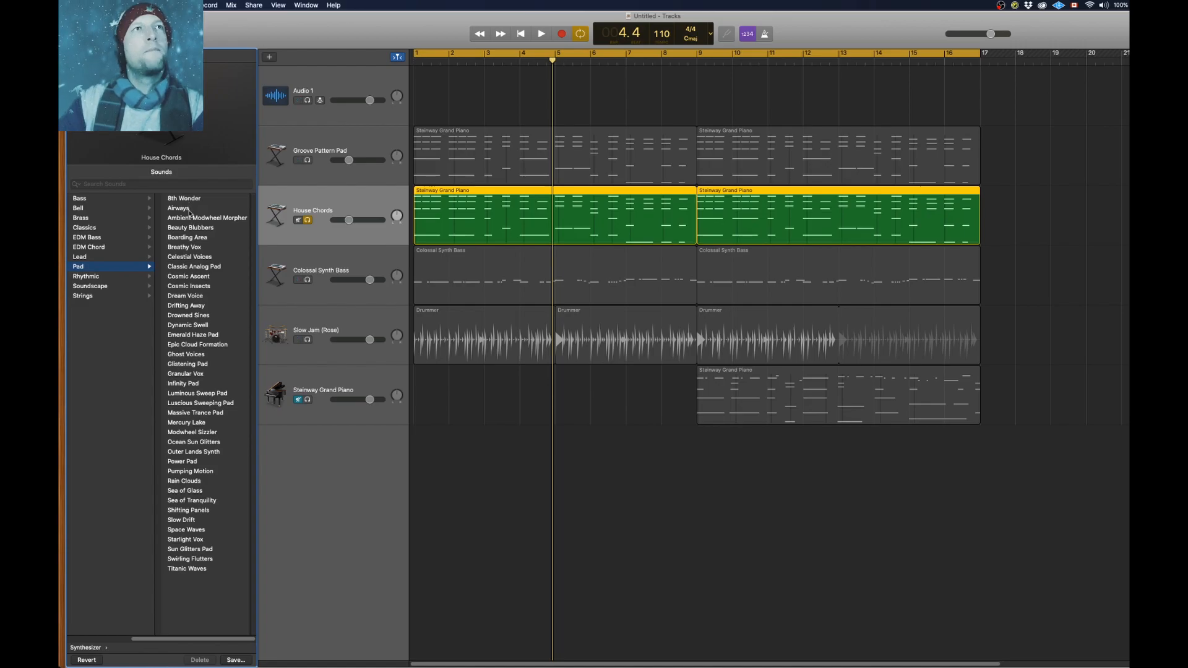
pyautogui.click(192, 202)
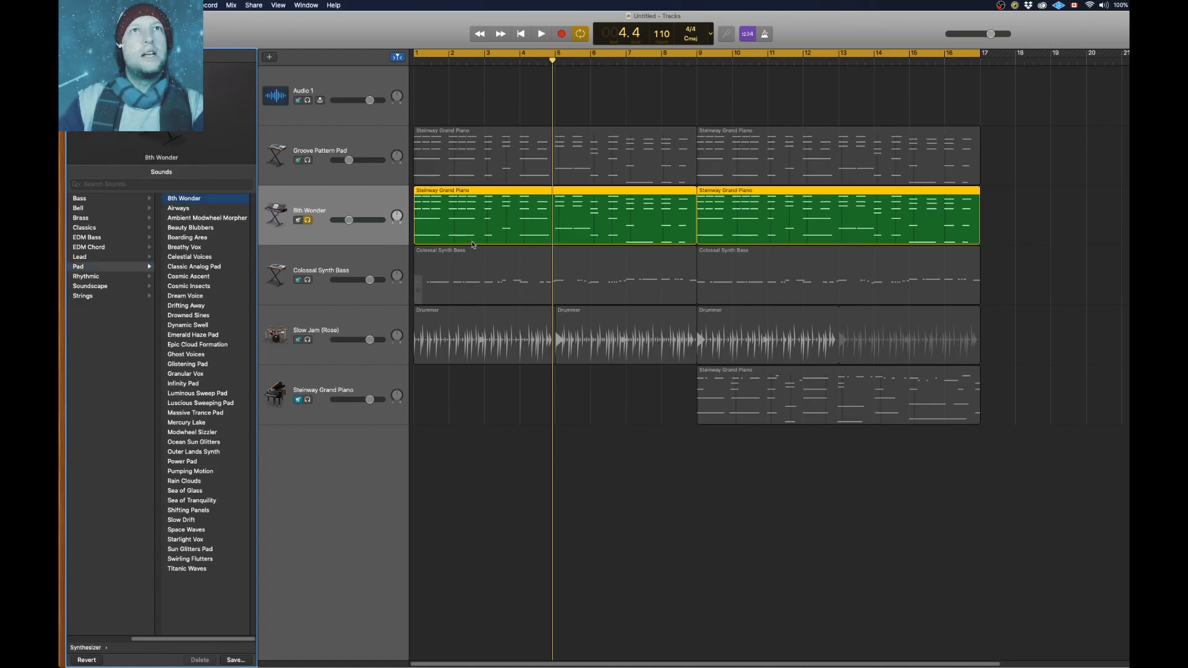
pyautogui.press('space')
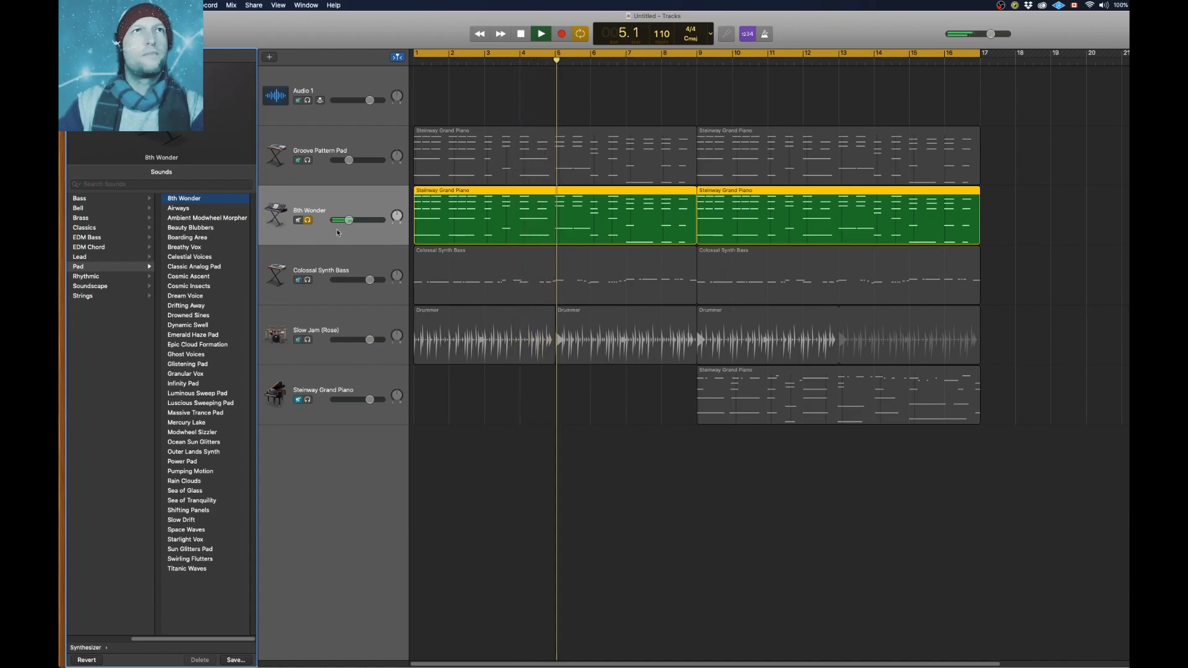
# Show the 8th Wonder sound controls and lower the attack during playback
pyautogui.press('b')
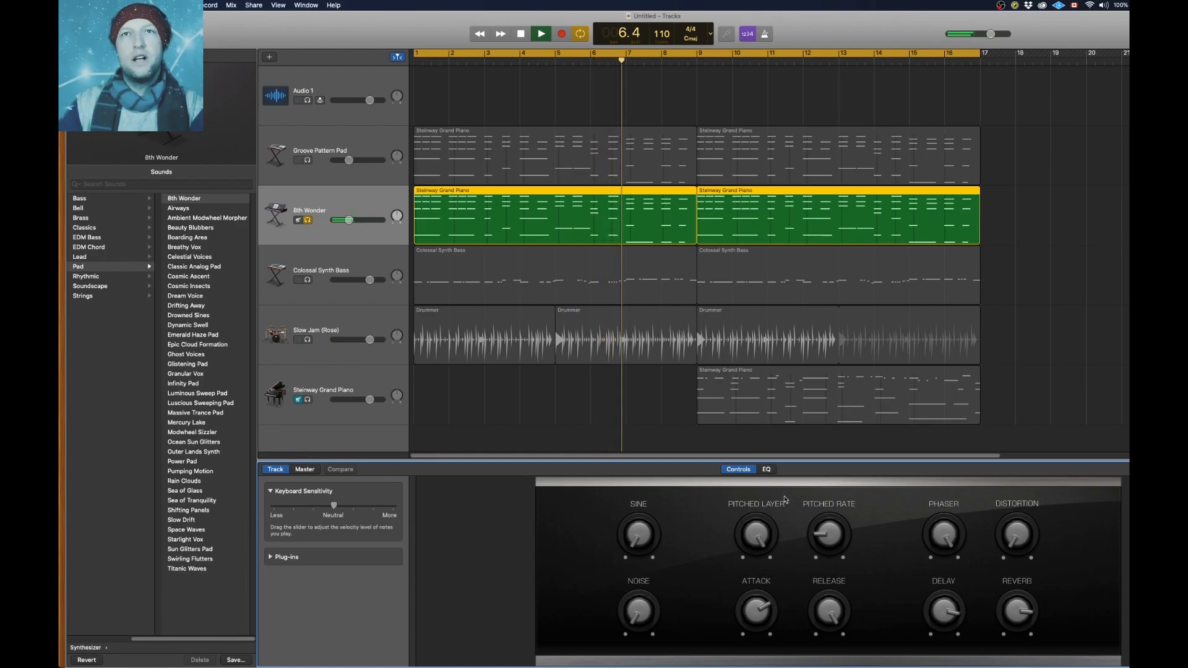
pyautogui.moveTo(763, 598); pyautogui.dragTo(761, 645)
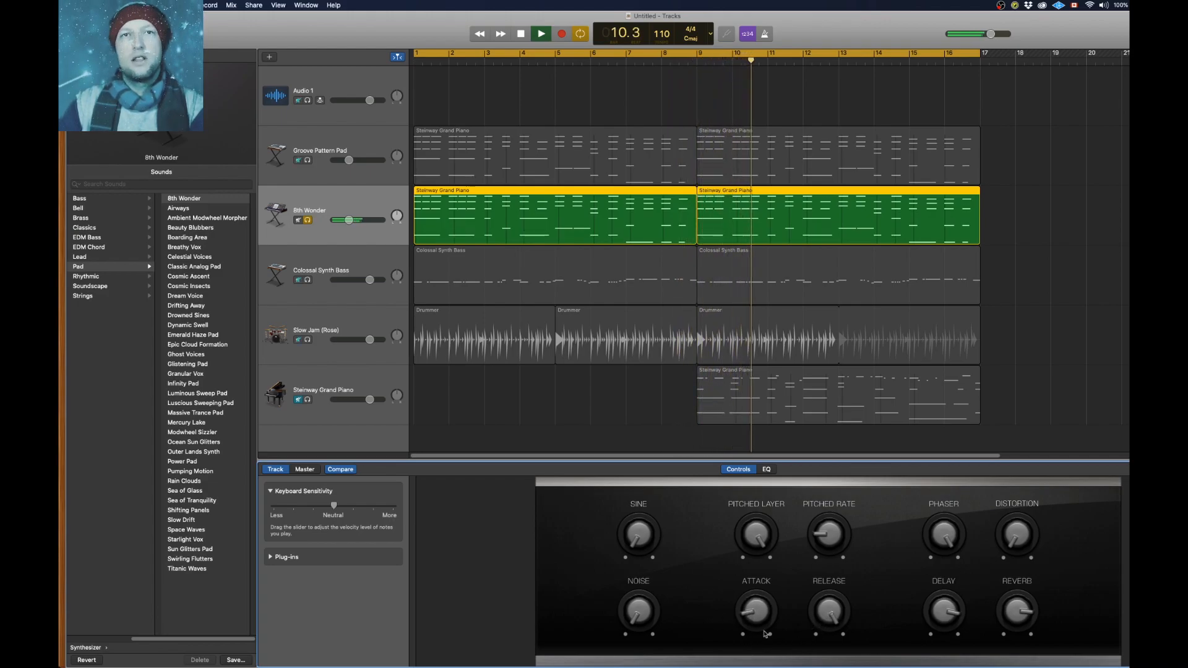
pyautogui.press('space')
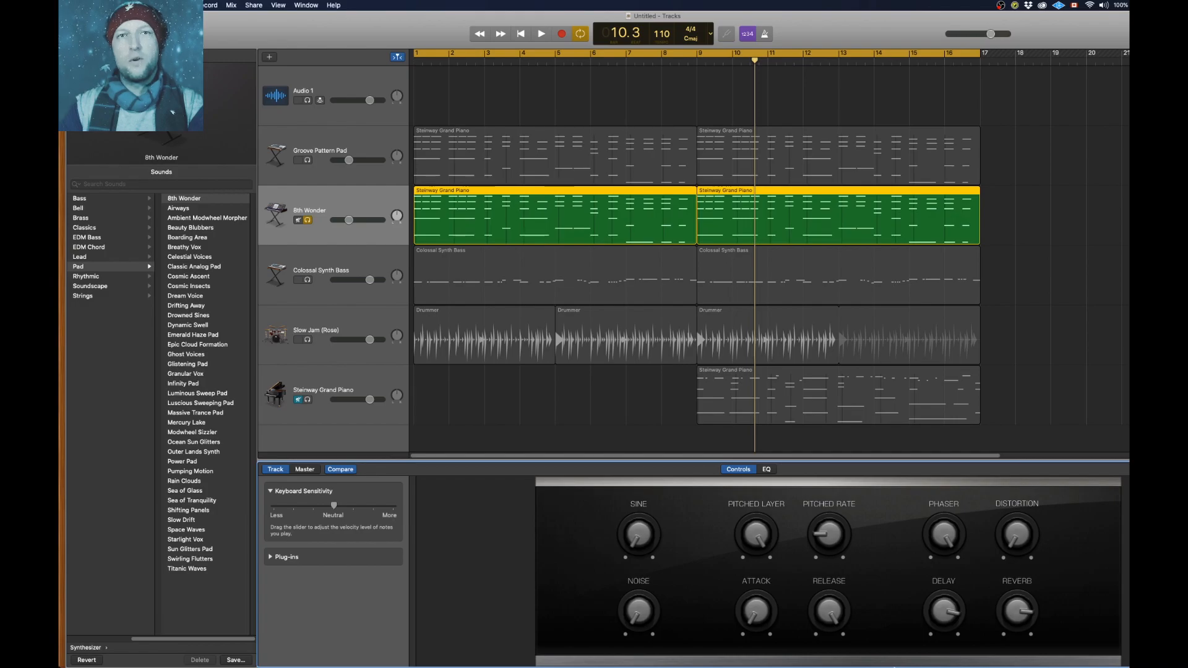
# Play the soloed 8th Wonder track repeatedly from the beginning to hear how the attack setting affects the chords
pyautogui.press('Return')
pyautogui.press('space')
pyautogui.press('space')
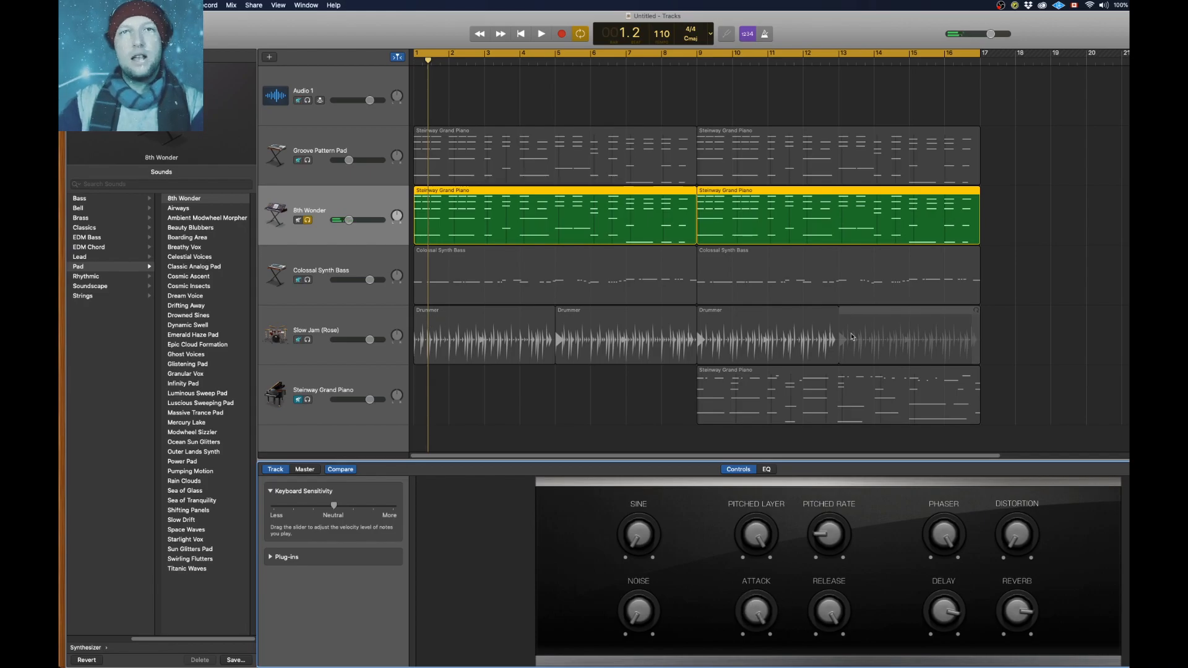
pyautogui.press('Return')
pyautogui.press('space')
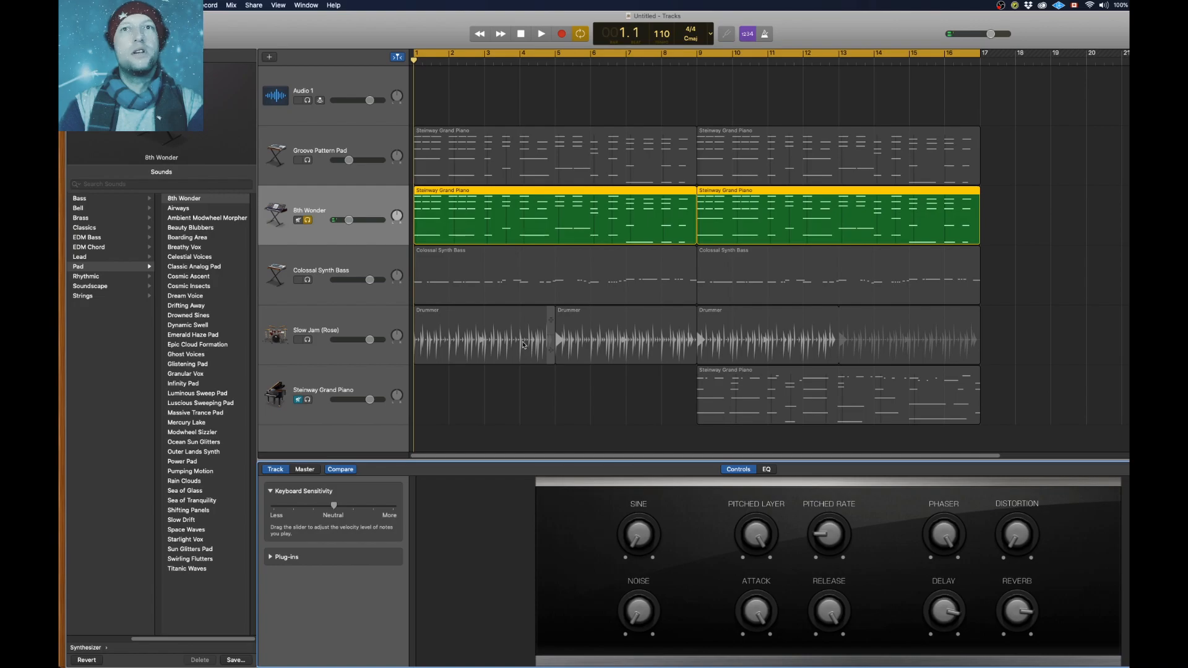
pyautogui.press('space')
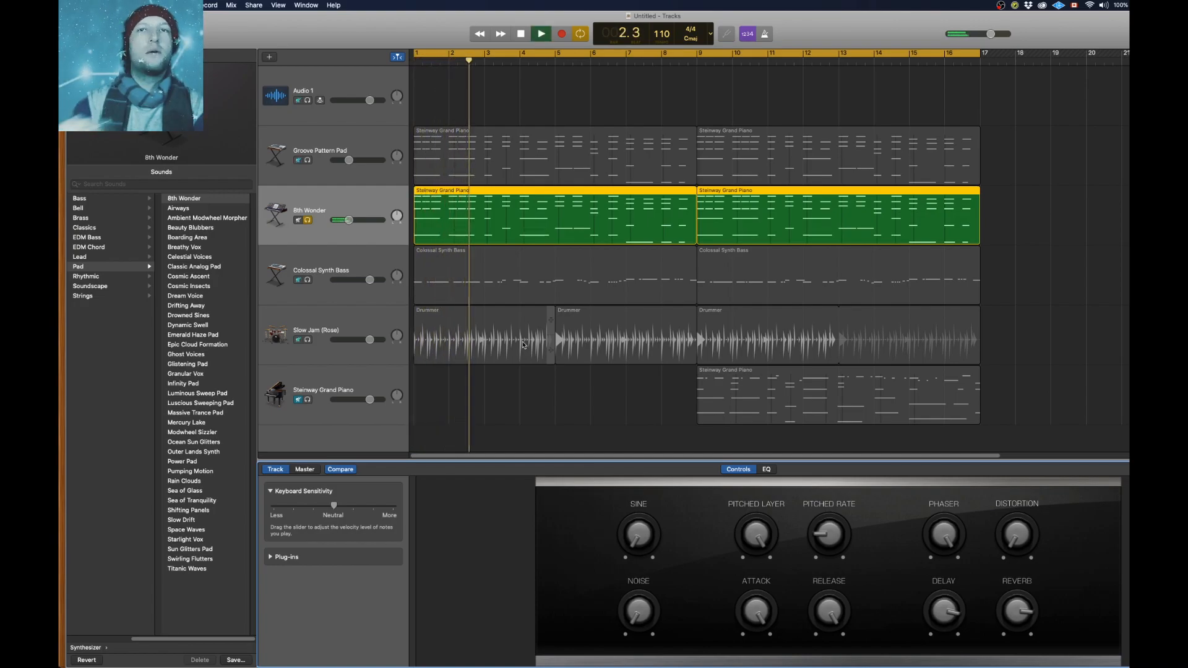
pyautogui.press('space')
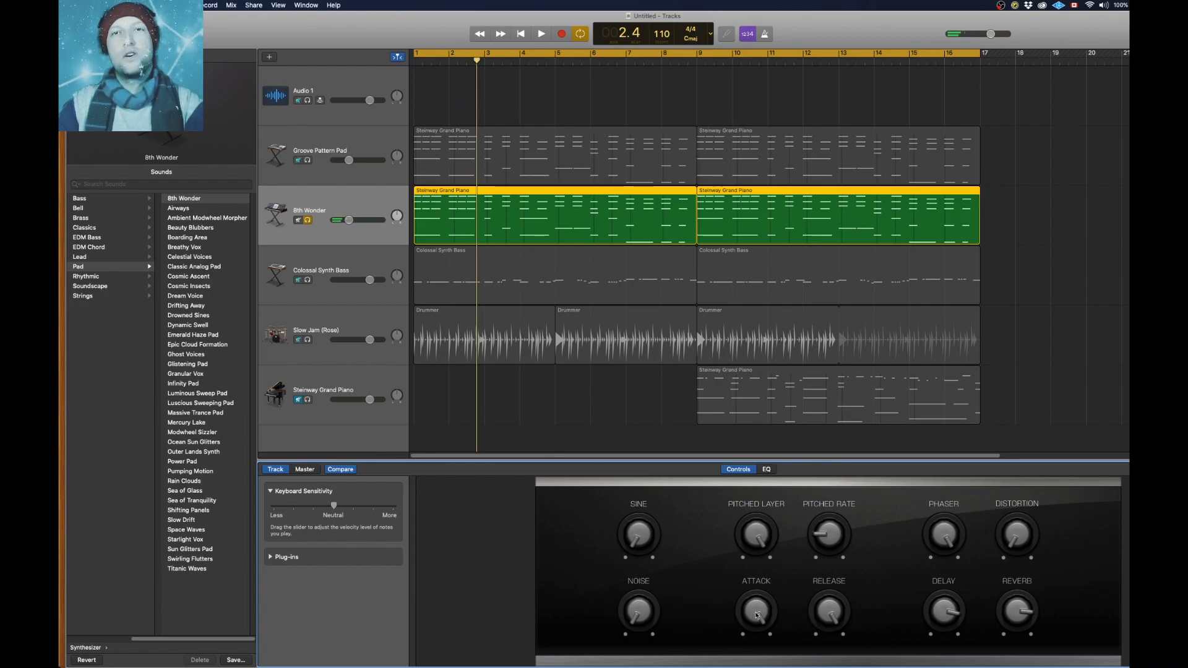
# Lower the pad's attack to about a quarter, release to minimum and reverb to about a third, and play from the start
pyautogui.moveTo(759, 608); pyautogui.dragTo(768, 645)
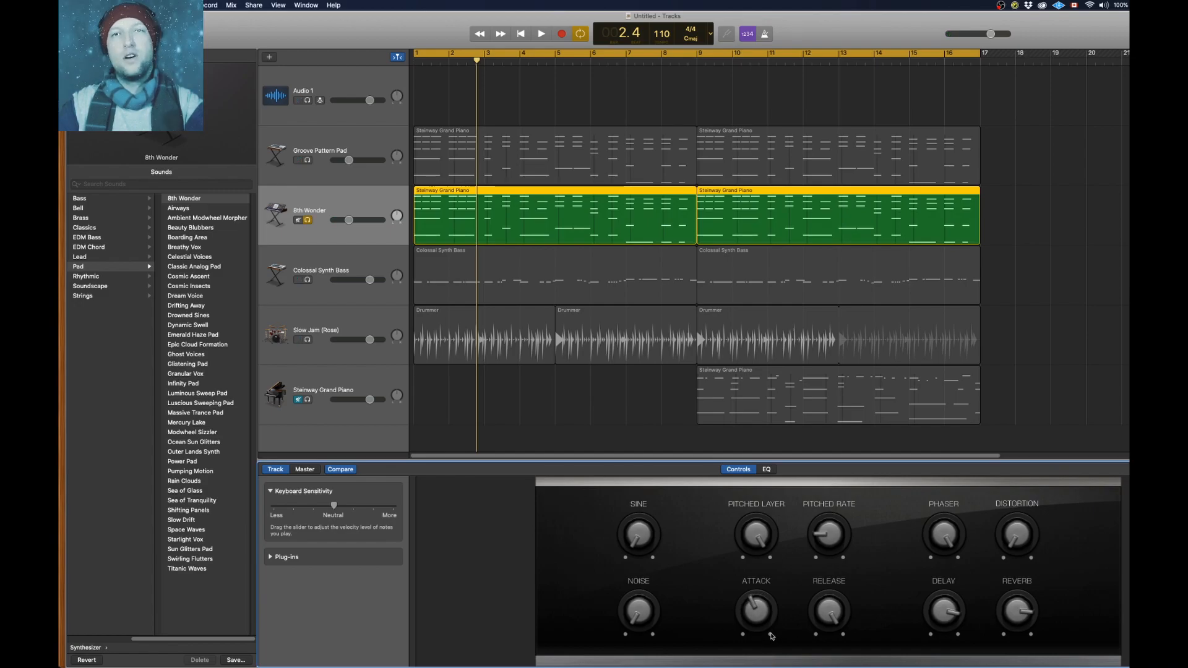
pyautogui.moveTo(751, 606); pyautogui.dragTo(763, 638)
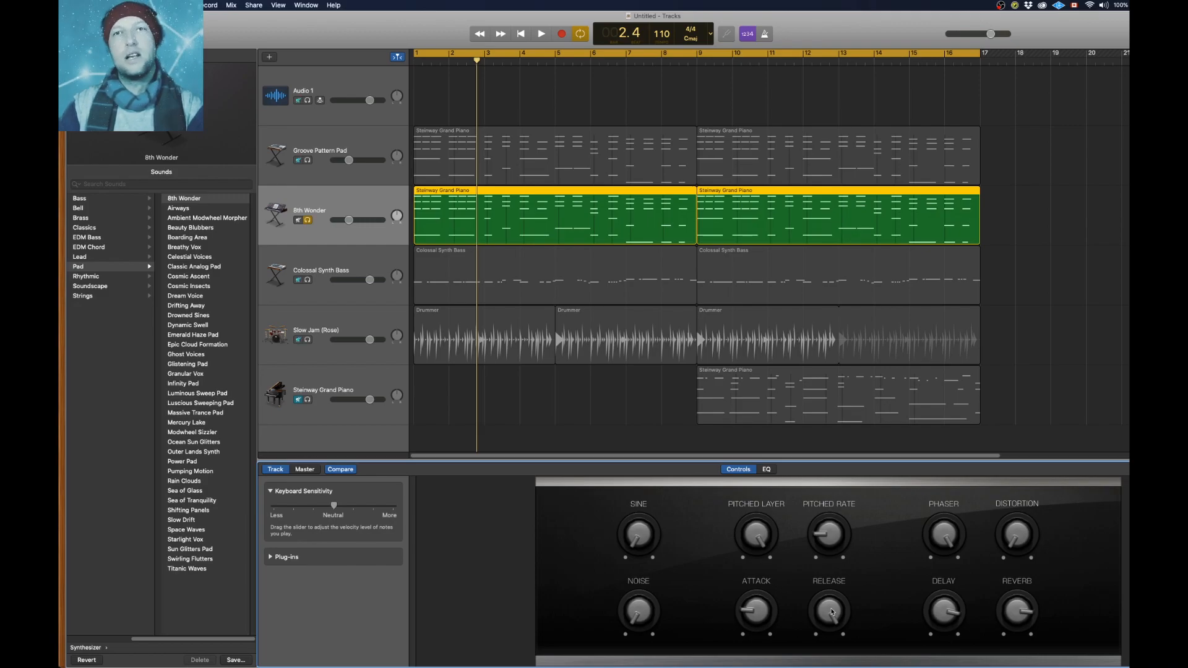
pyautogui.moveTo(835, 620); pyautogui.dragTo(859, 667)
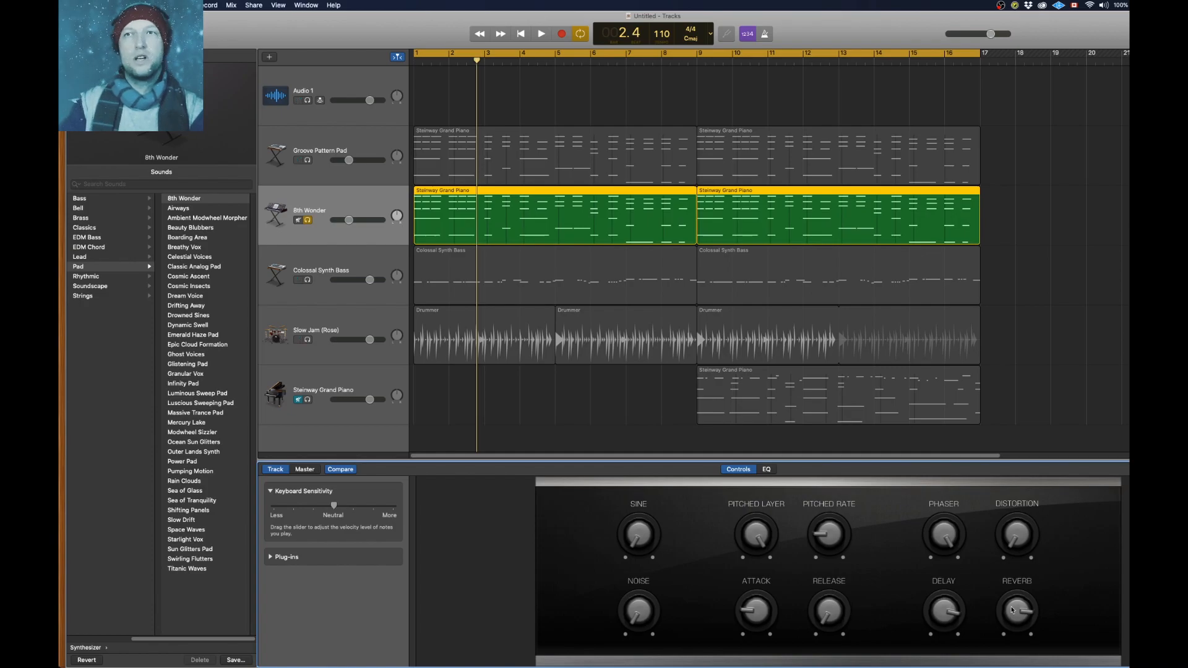
pyautogui.moveTo(1022, 608); pyautogui.dragTo(1030, 665)
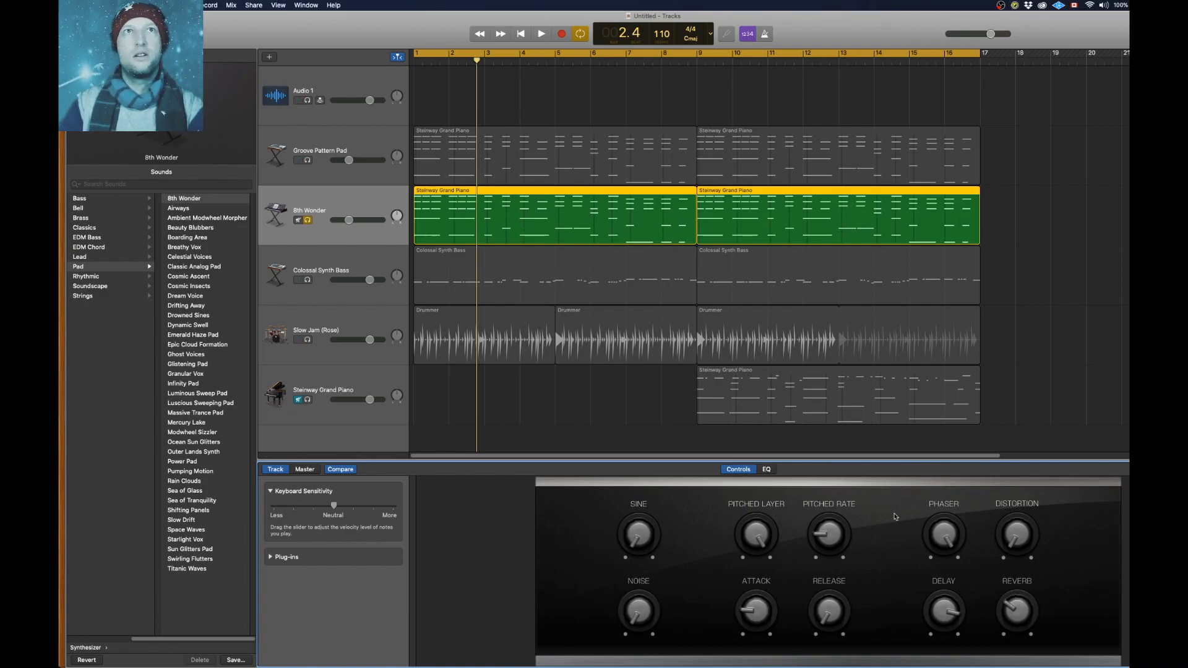
pyautogui.press('Return')
pyautogui.press('space')
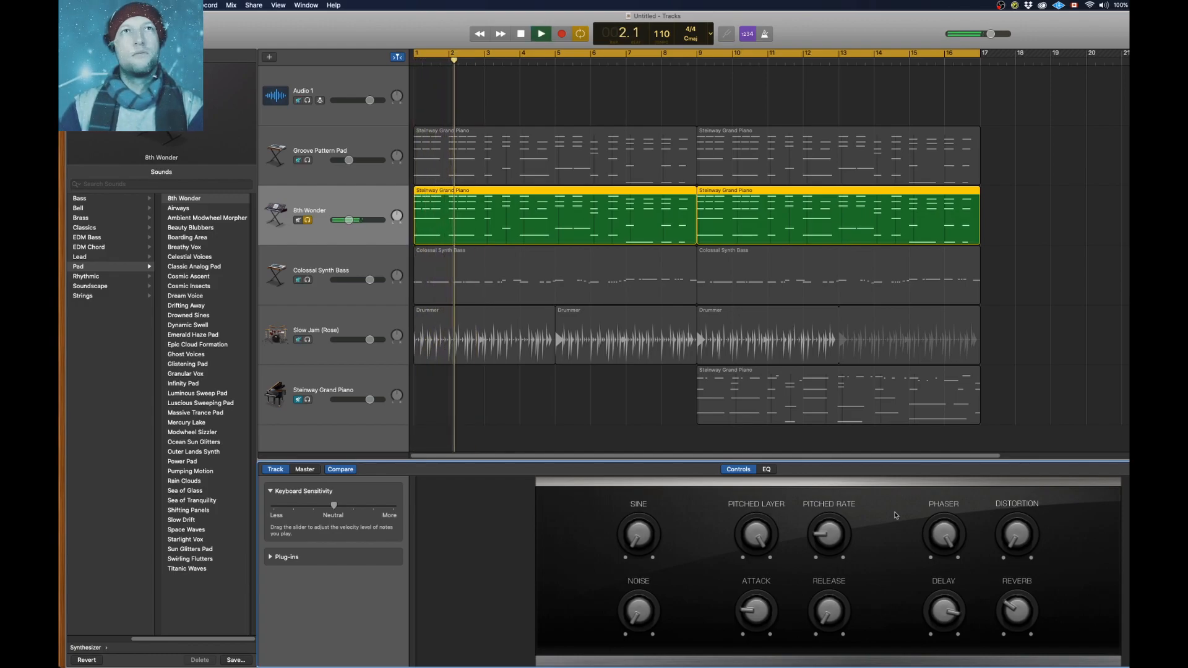
# Set the pad's phaser to about a quarter and delay to about half, and add a little distortion
pyautogui.moveTo(944, 612); pyautogui.dragTo(959, 667)
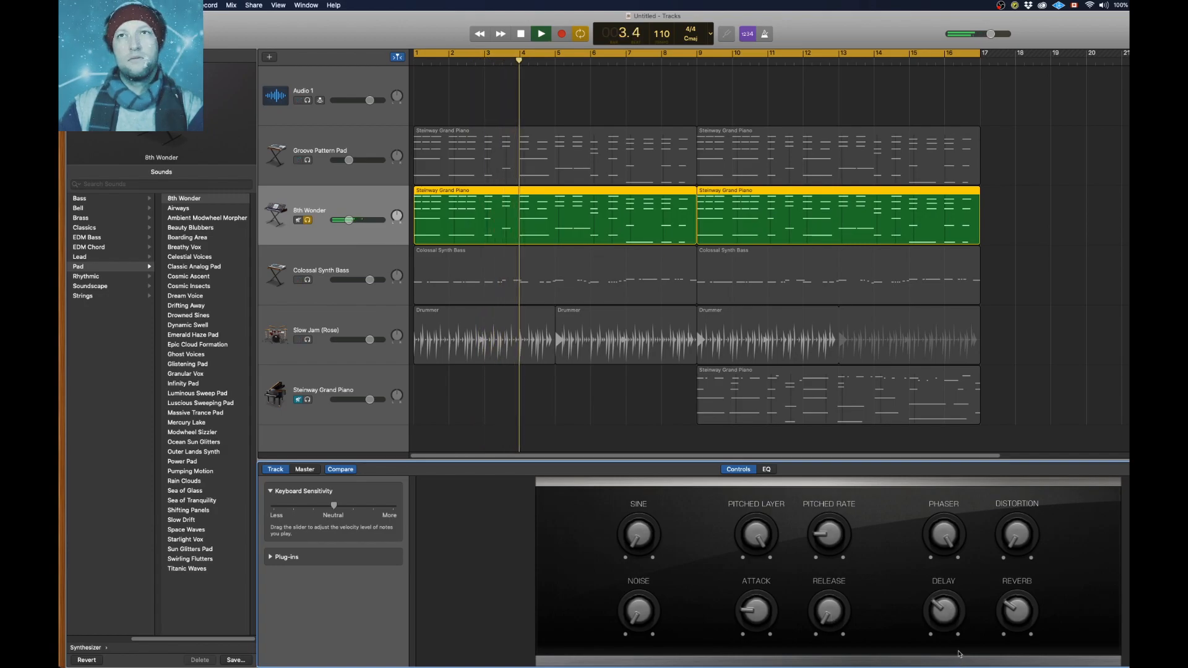
pyautogui.moveTo(941, 531); pyautogui.dragTo(947, 636)
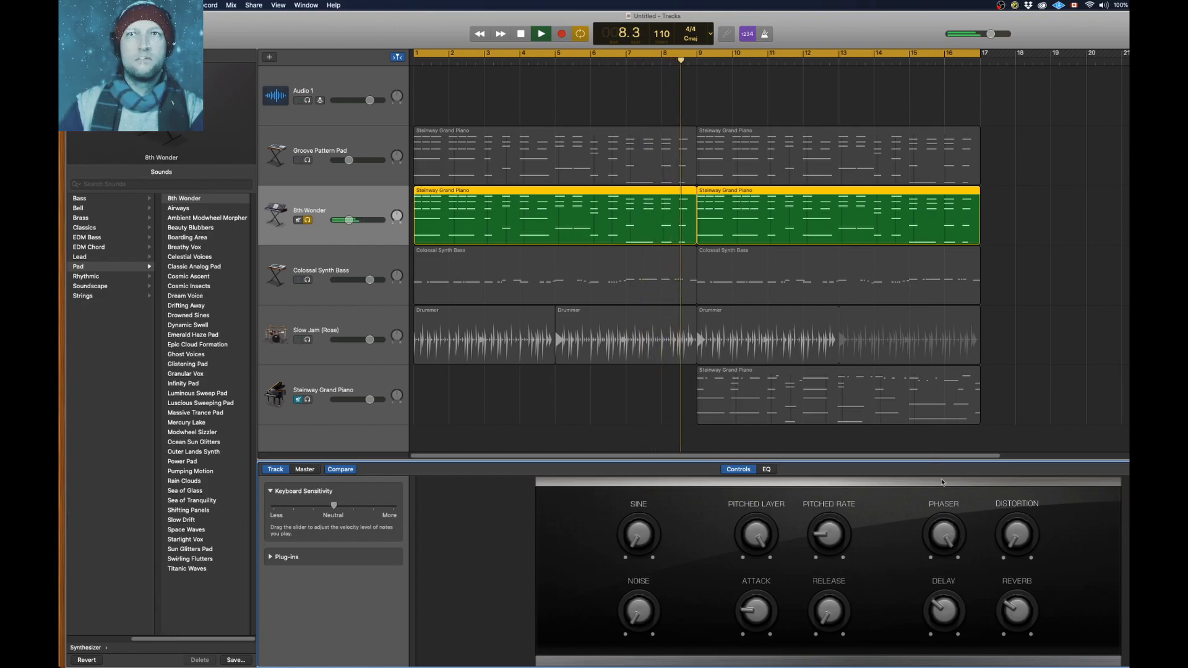
pyautogui.moveTo(950, 553); pyautogui.dragTo(949, 573)
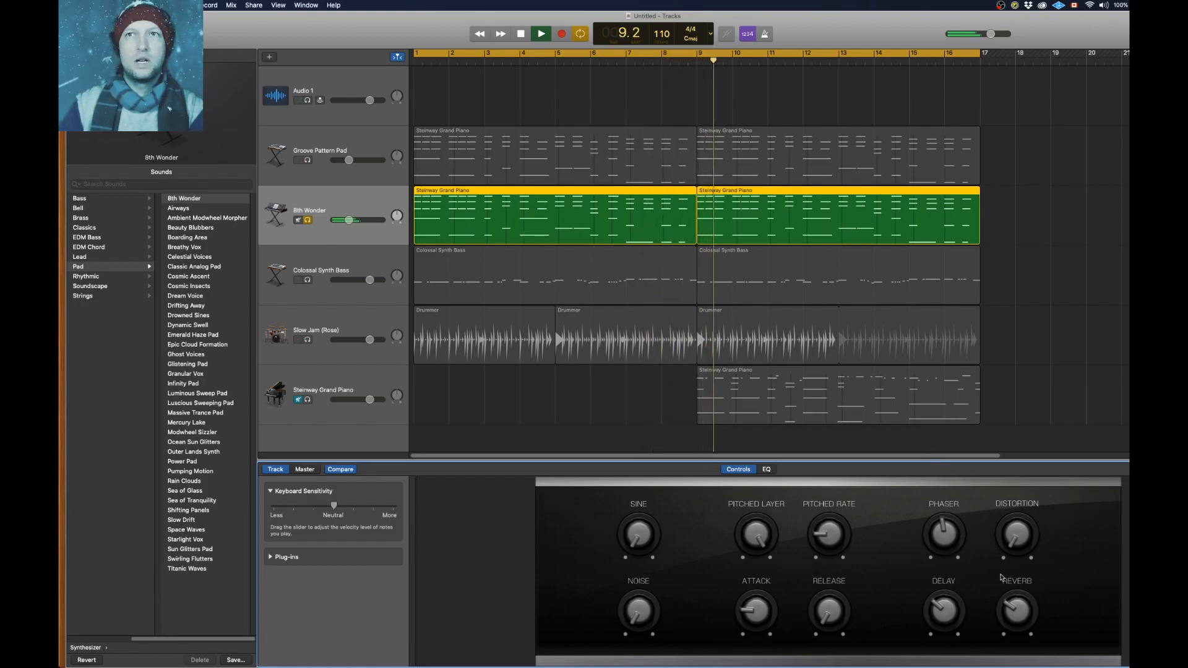
pyautogui.moveTo(1017, 536)
pyautogui.mouseDown()
pyautogui.moveTo(1014, 489)
pyautogui.moveTo(1013, 518)
pyautogui.mouseUp()
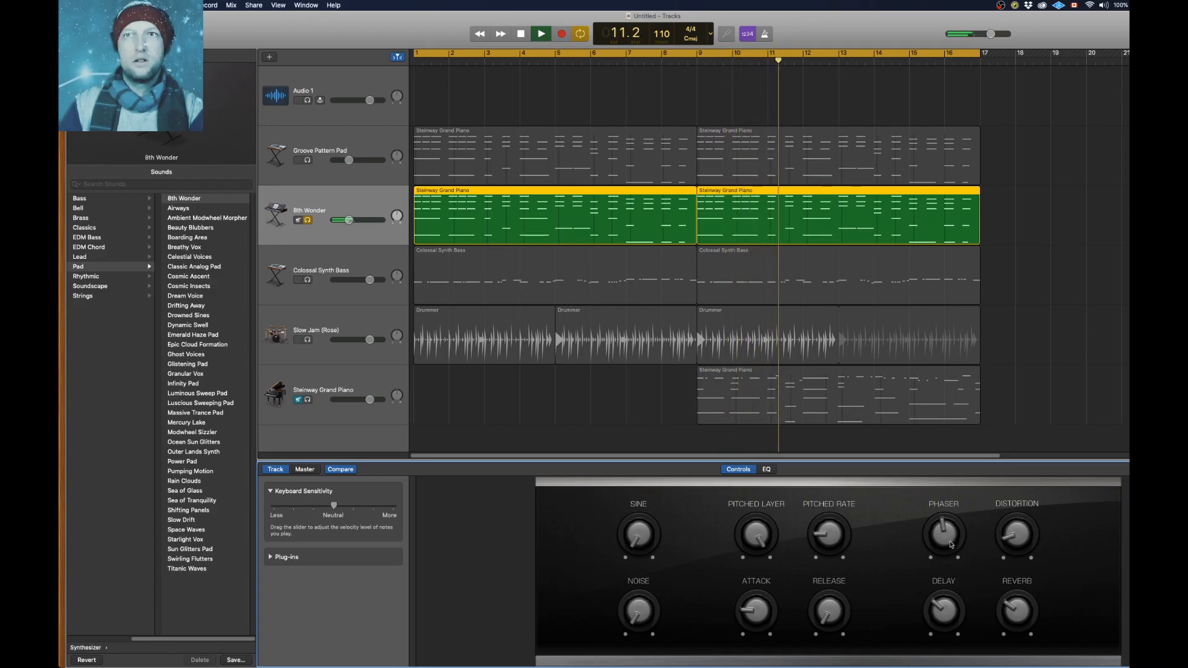
pyautogui.moveTo(955, 554); pyautogui.dragTo(957, 566)
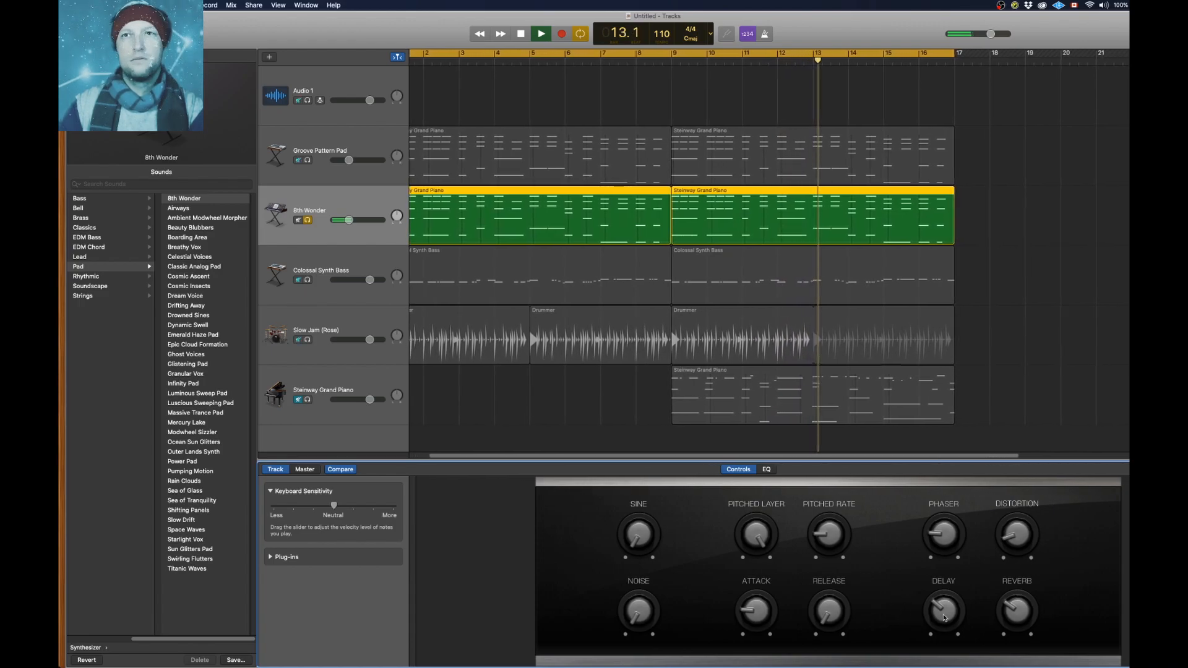
pyautogui.moveTo(945, 614); pyautogui.dragTo(946, 595)
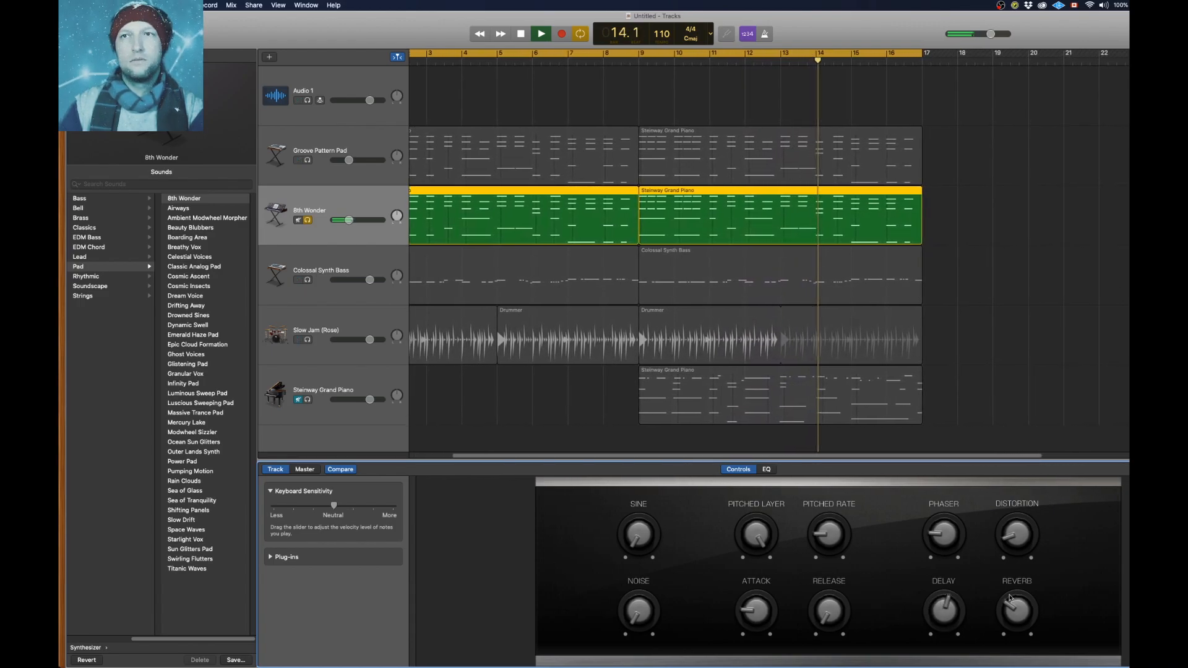
# Lower the pad's reverb to about a quarter and its delay to slightly under half, and reduce the distortion to minimum
pyautogui.moveTo(1015, 612); pyautogui.dragTo(947, 635)
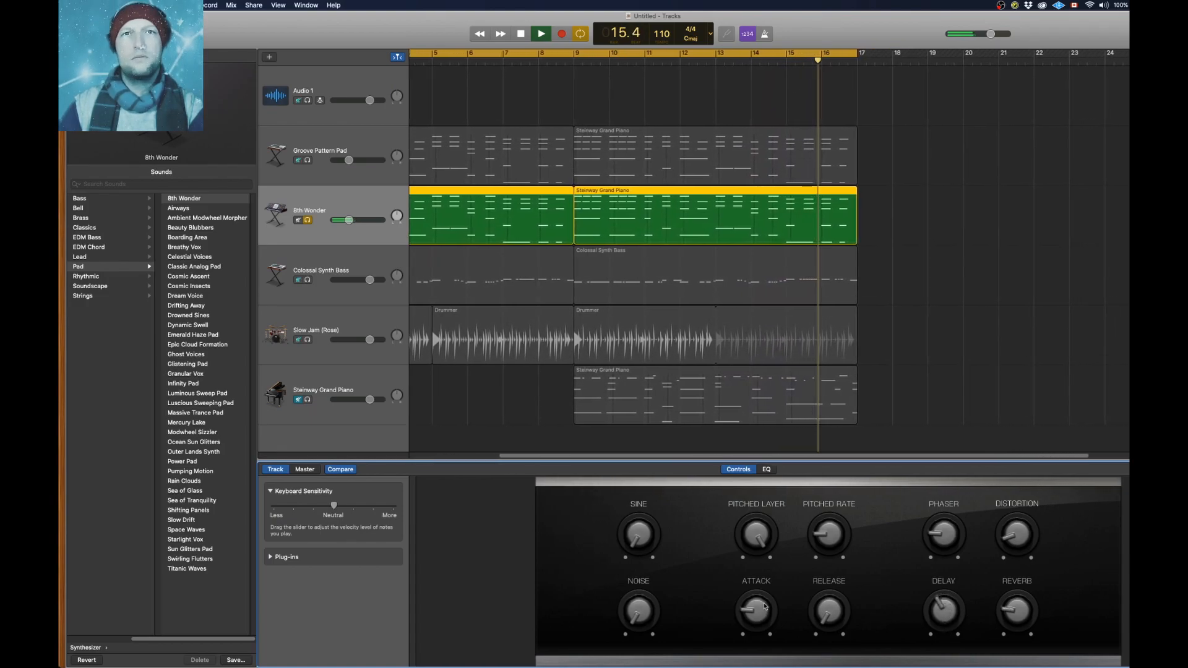
pyautogui.press('space')
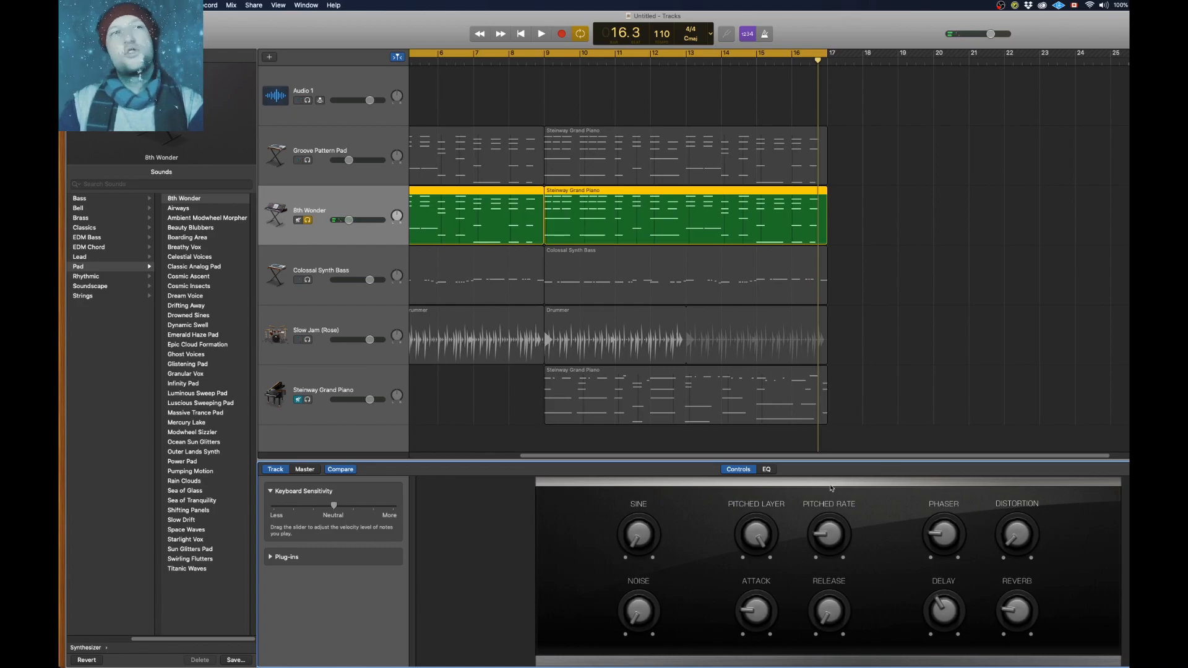
# Unsolo the 8th Wonder track, raise its volume slightly during full-mix playback and compare the mix with it muted and unmuted
pyautogui.moveTo(539, 106); pyautogui.dragTo(570, 310)
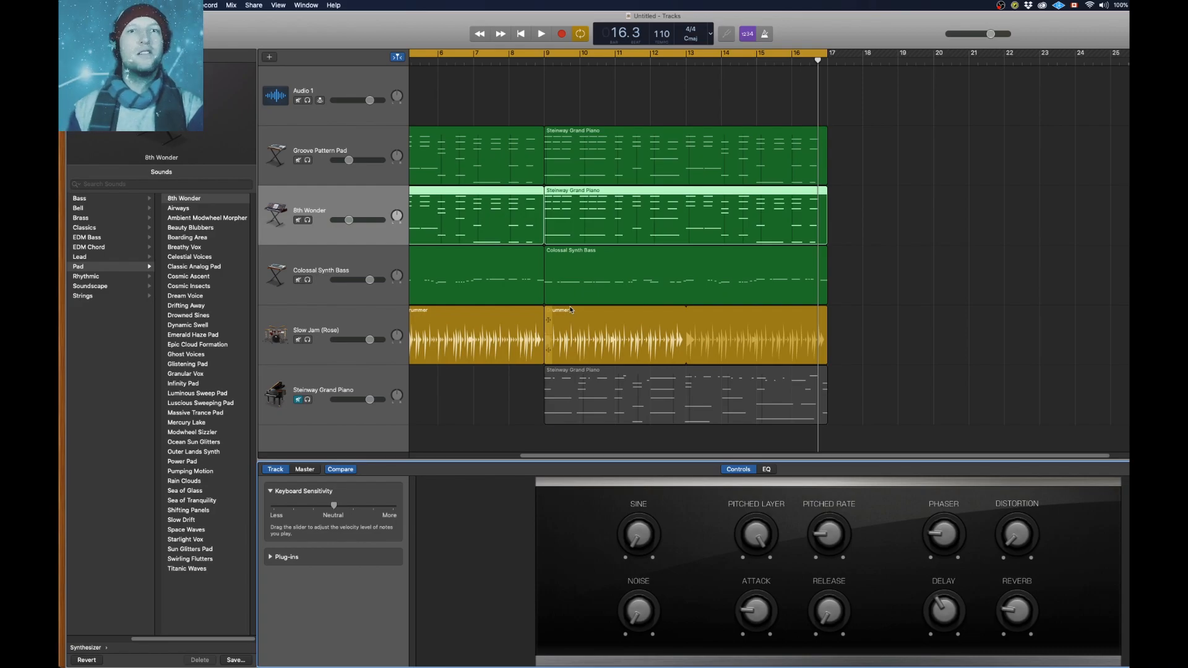
pyautogui.press('space')
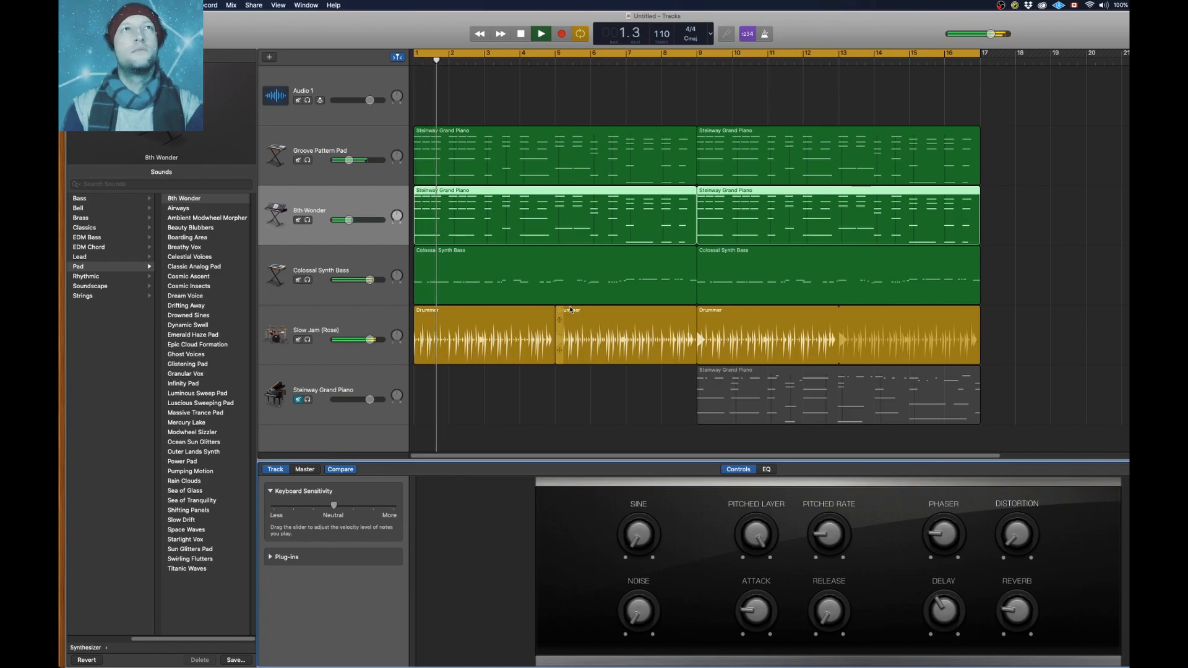
pyautogui.moveTo(350, 220); pyautogui.dragTo(354, 219)
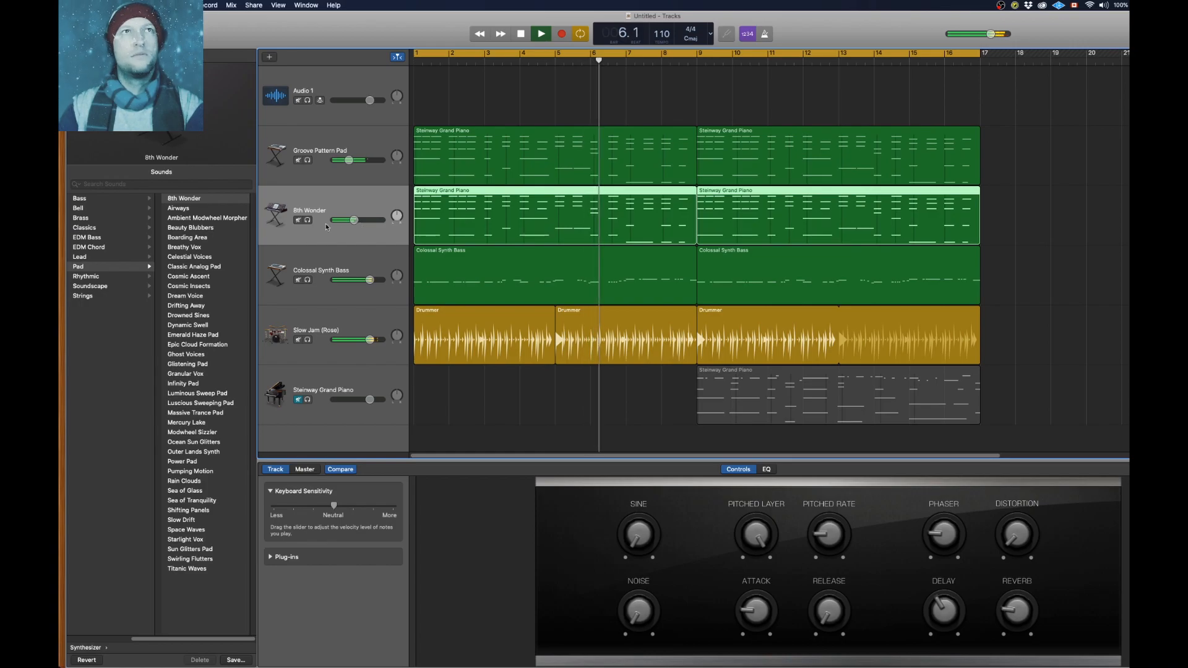
pyautogui.click(298, 220)
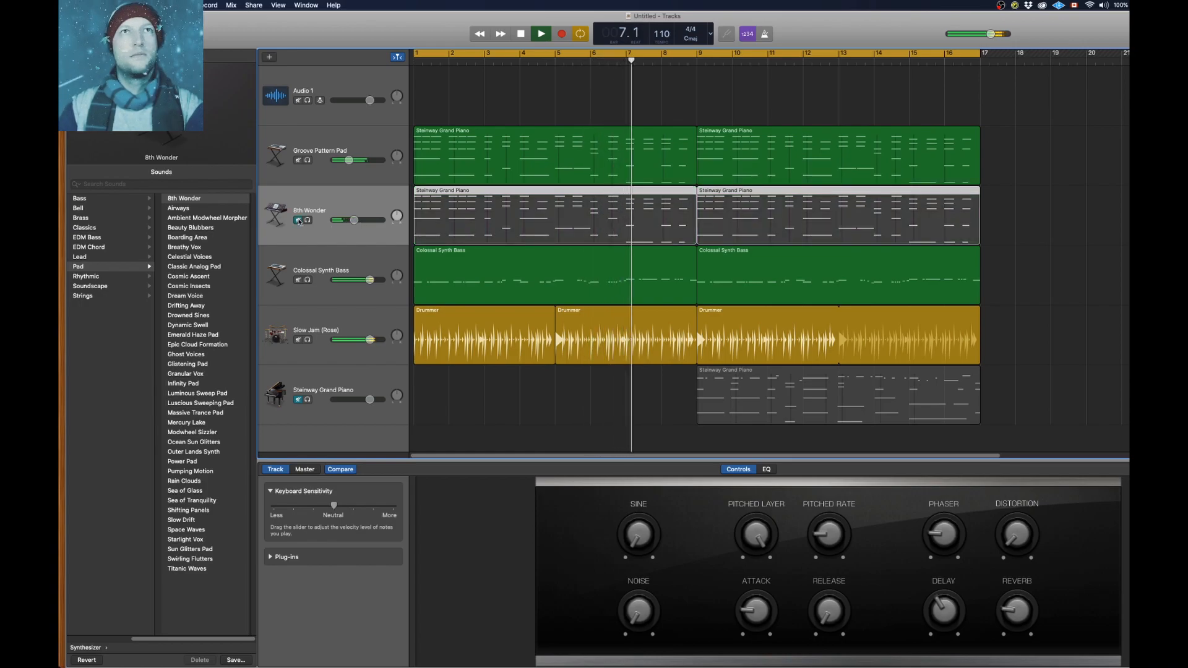
pyautogui.click(298, 220)
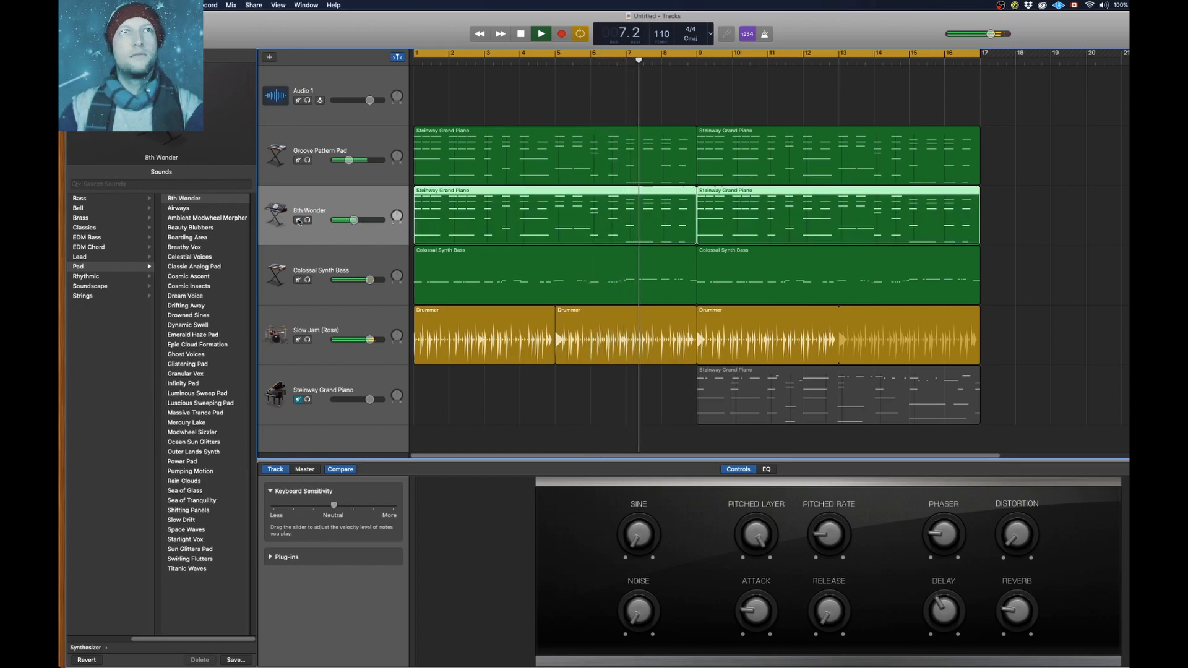
# Show the 8th Wonder EQ, solo the track and sweep the low cut during playback, settling at about 80 Hz
pyautogui.click(767, 469)
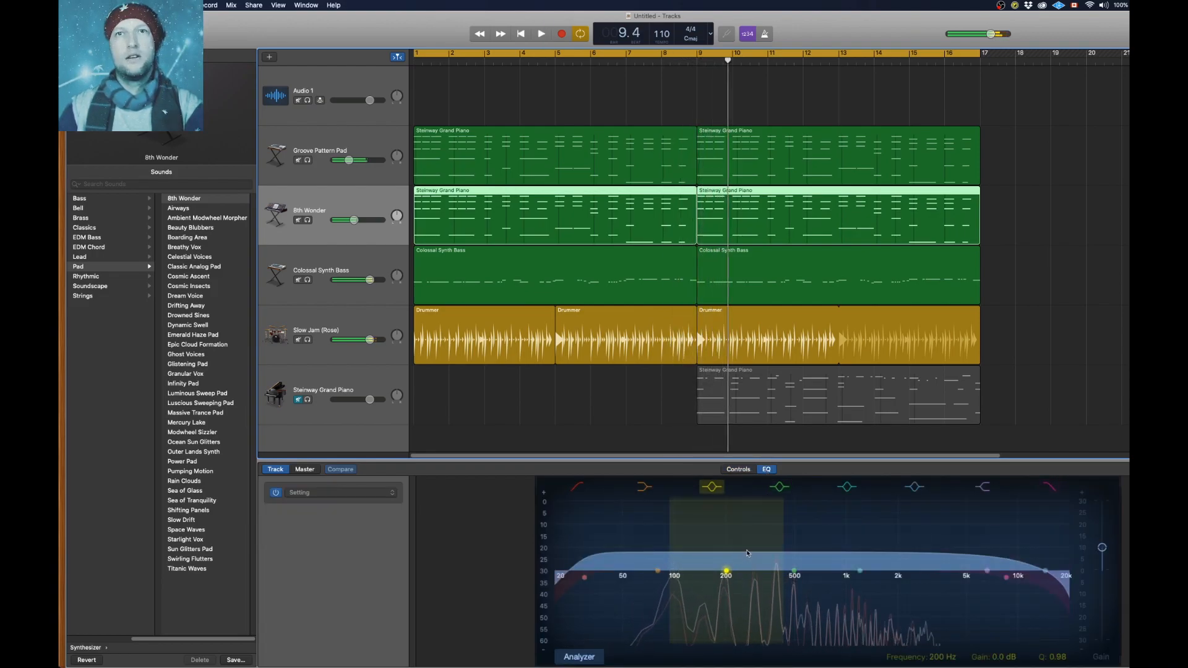
pyautogui.press('s')
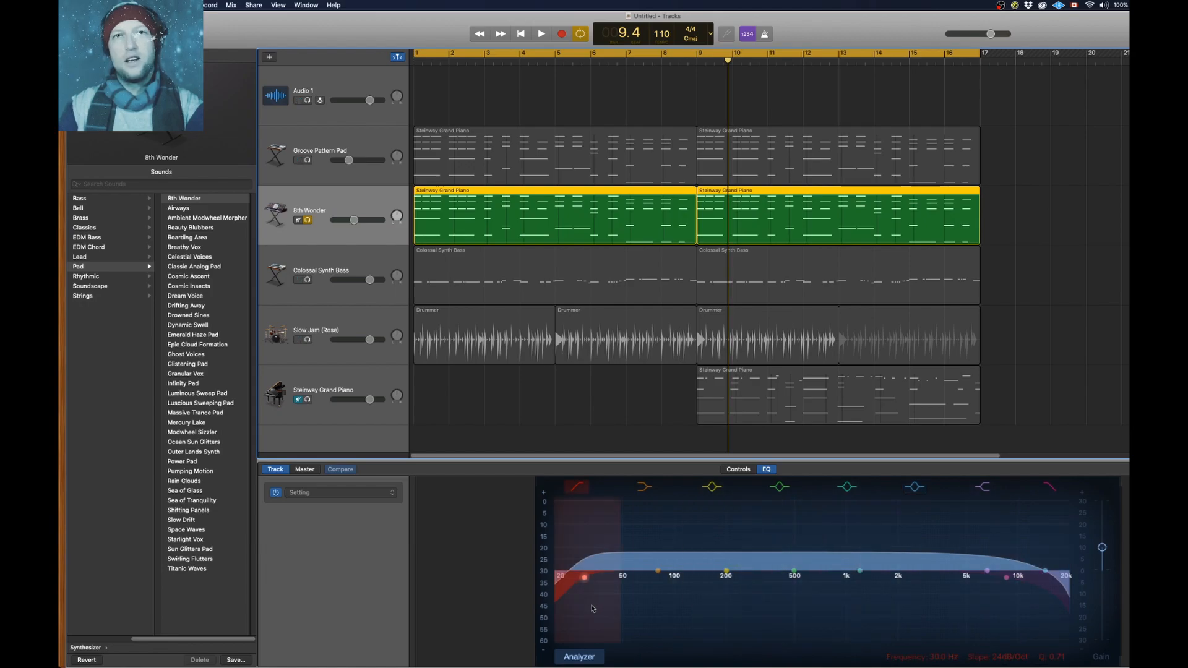
pyautogui.moveTo(583, 583); pyautogui.dragTo(651, 588)
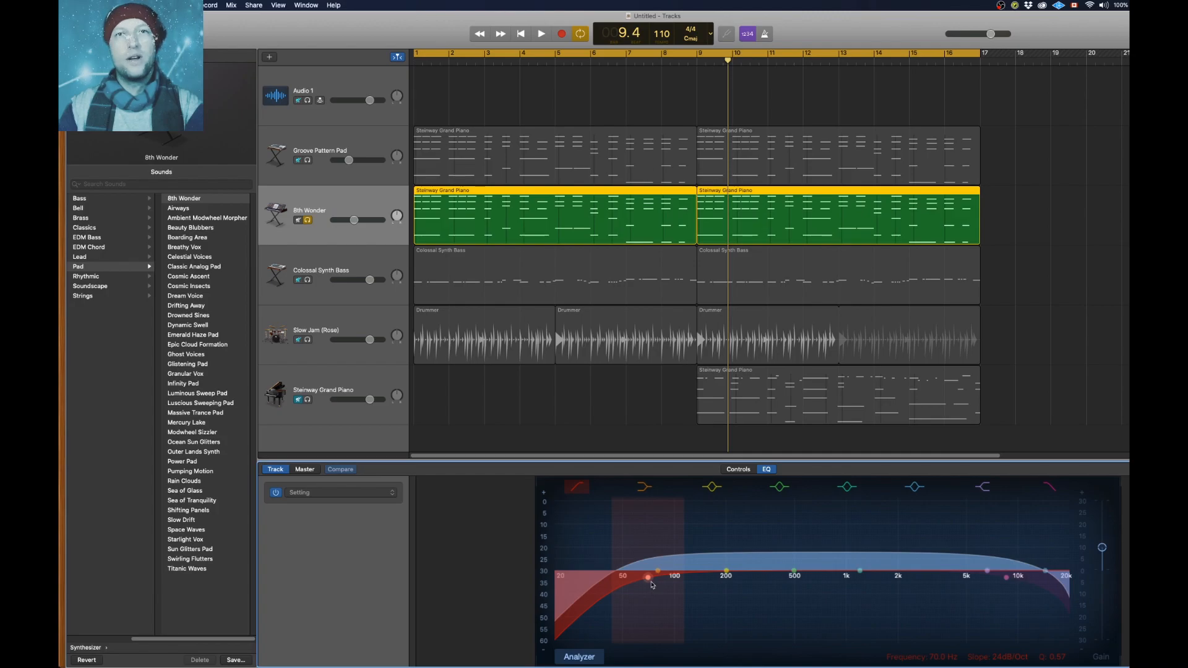
pyautogui.press('Return')
pyautogui.press('space')
pyautogui.moveTo(652, 582); pyautogui.dragTo(880, 580)
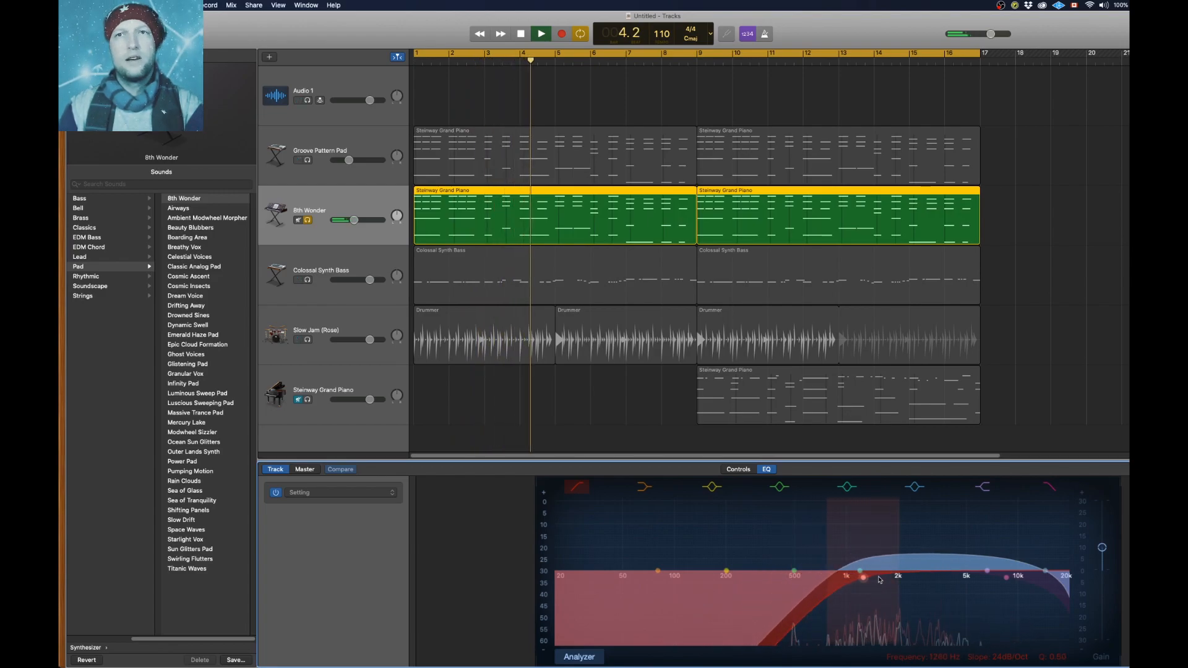
pyautogui.moveTo(880, 580); pyautogui.dragTo(660, 578)
# Lower the high cut in the 8th Wonder EQ to about 510 Hz while the soloed track plays
pyautogui.moveTo(1038, 578); pyautogui.dragTo(907, 583)
pyautogui.click(1007, 579)
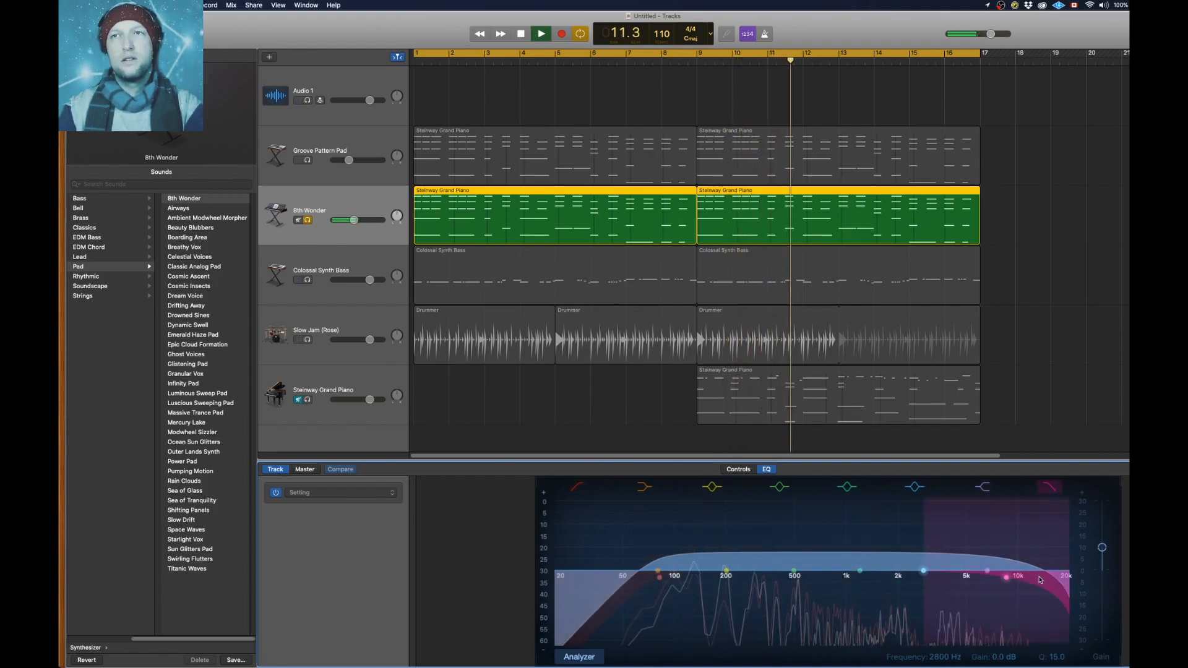
pyautogui.moveTo(1010, 581); pyautogui.dragTo(783, 588)
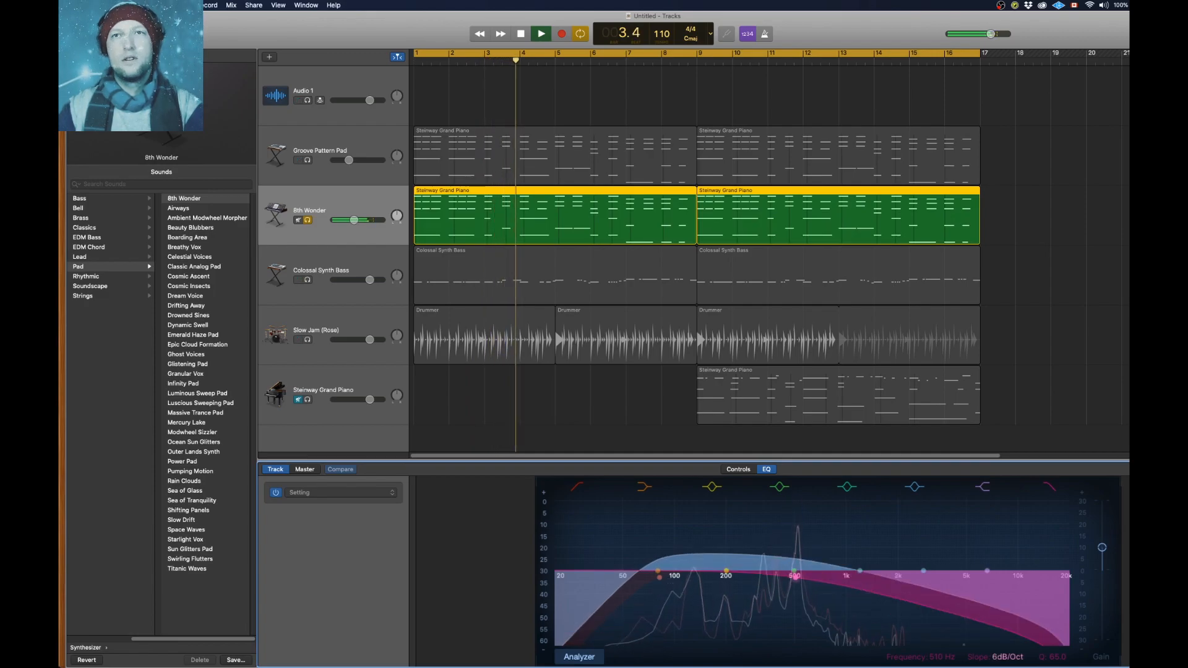
pyautogui.press('space')
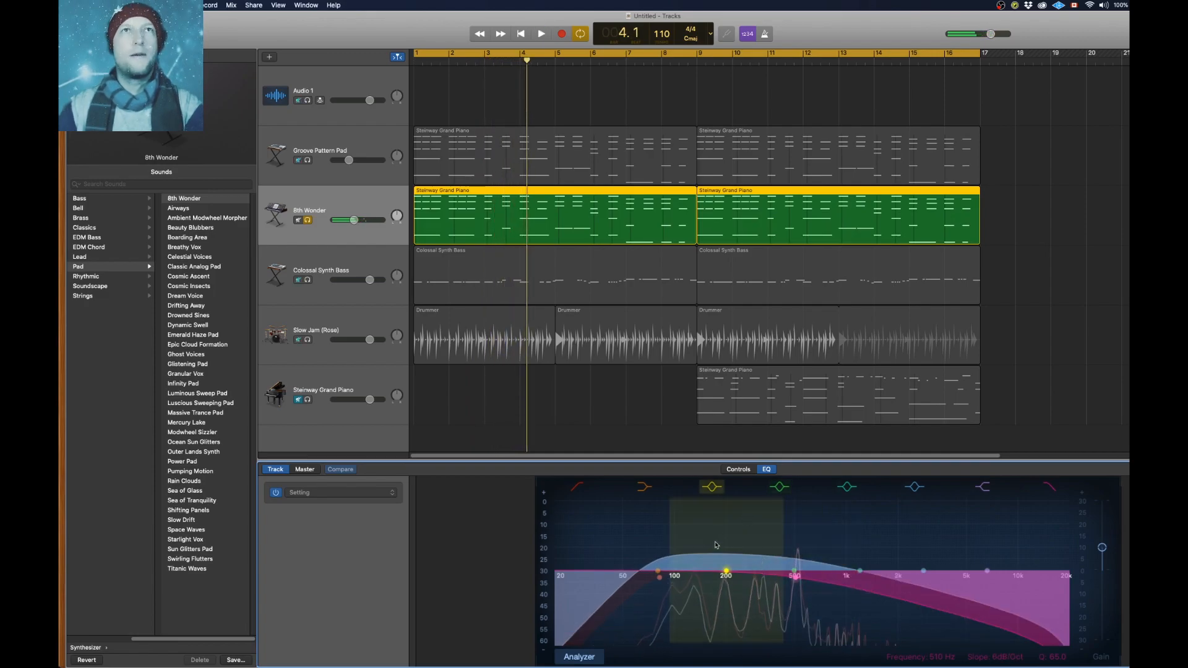
# Unsolo the 8th Wonder track, set its volume to about -3.5 dB in the playing mix and compare it muted and unmuted
pyautogui.click(308, 221)
pyautogui.press('space')
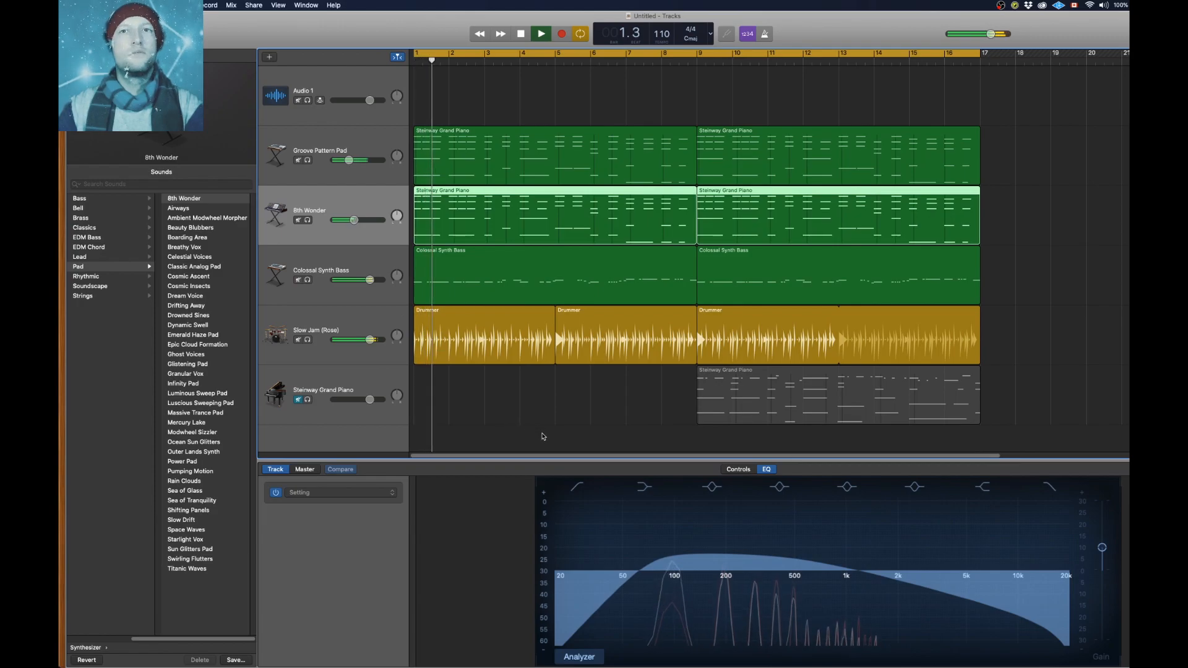
pyautogui.moveTo(354, 220); pyautogui.dragTo(362, 221)
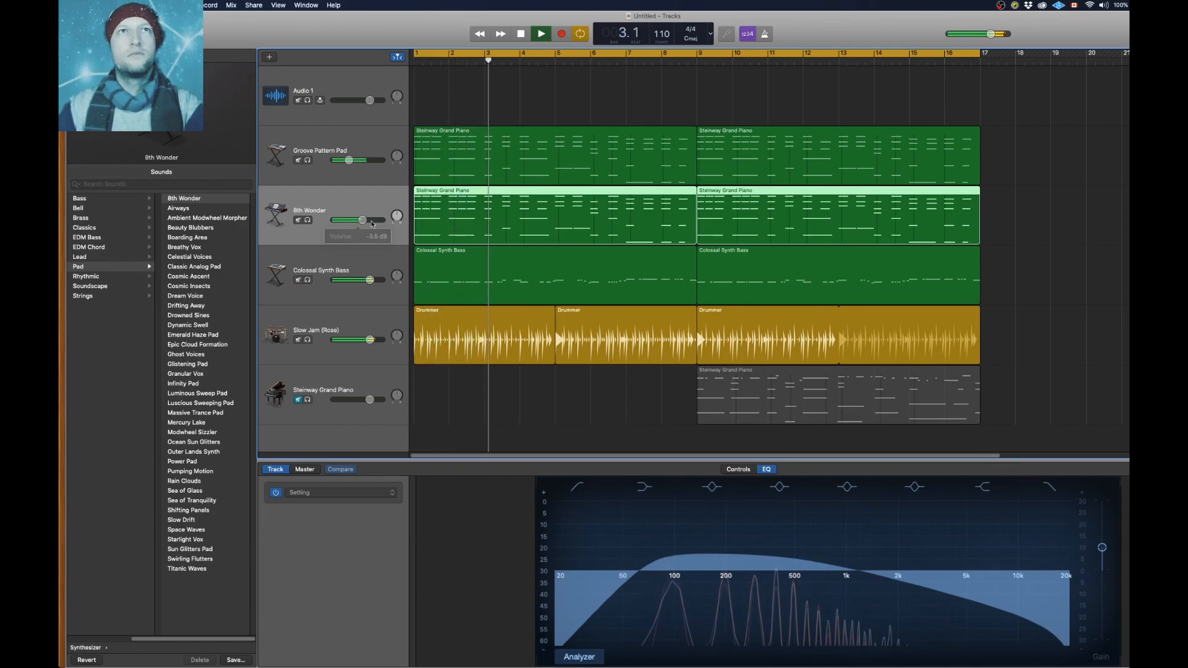
pyautogui.click(298, 221)
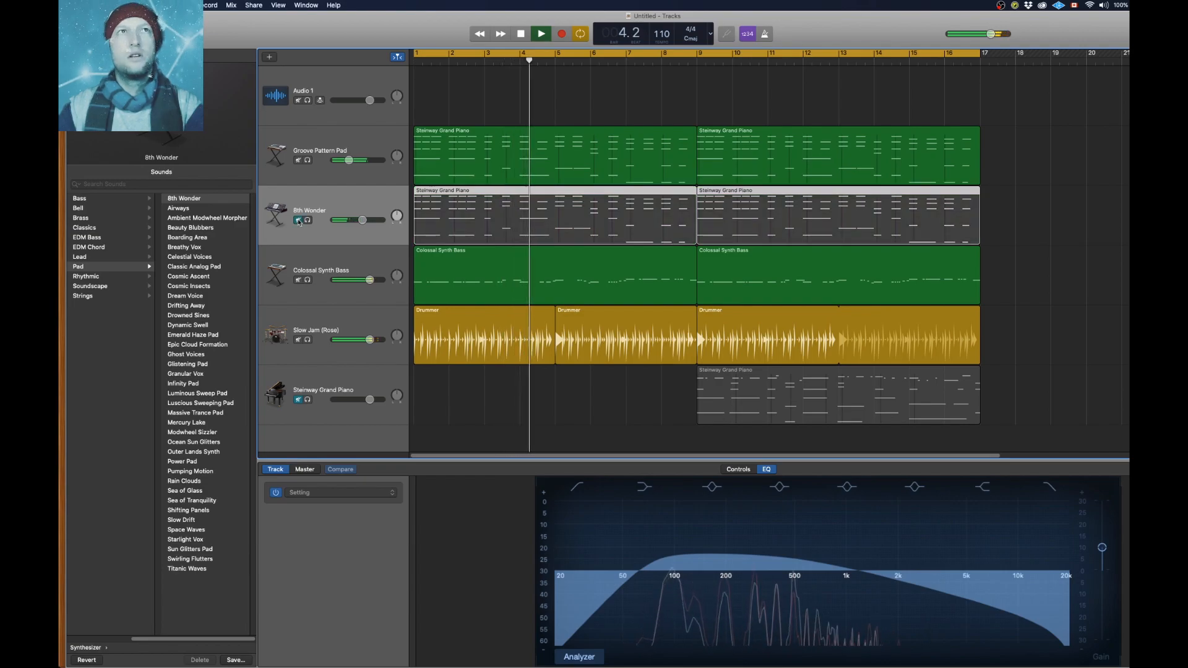
pyautogui.click(298, 221)
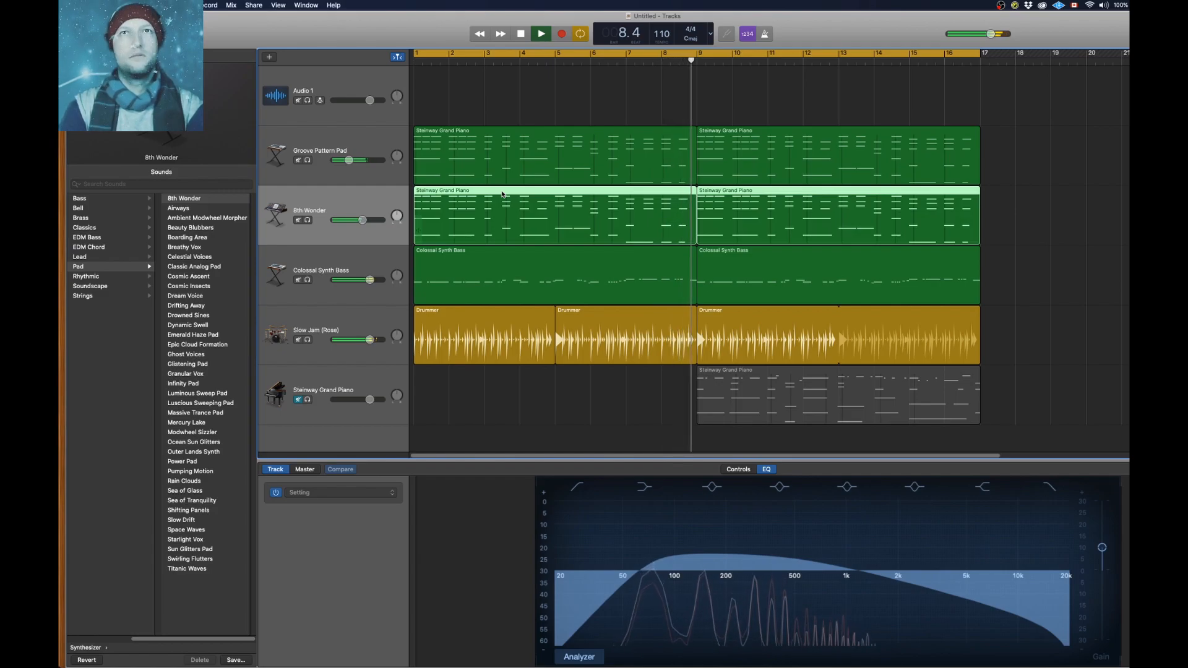
# Undo the removal of both 8th Wonder regions and delete only the first one, covering bars 1 to 8
pyautogui.press('Delete')
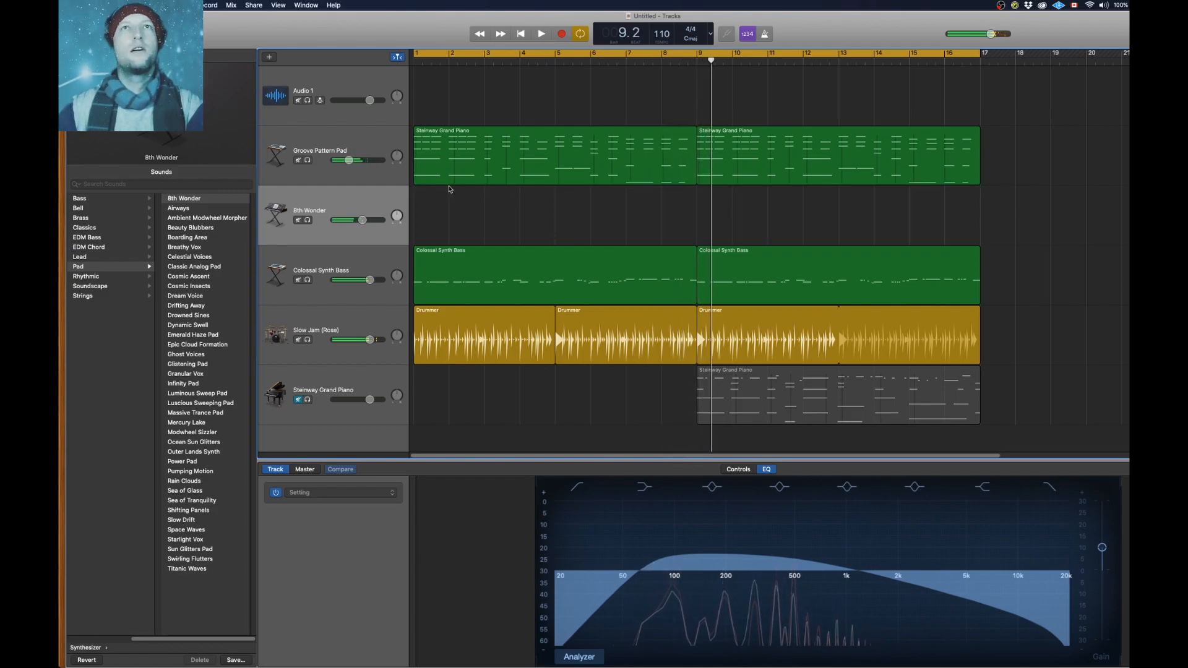
pyautogui.press('super+z')
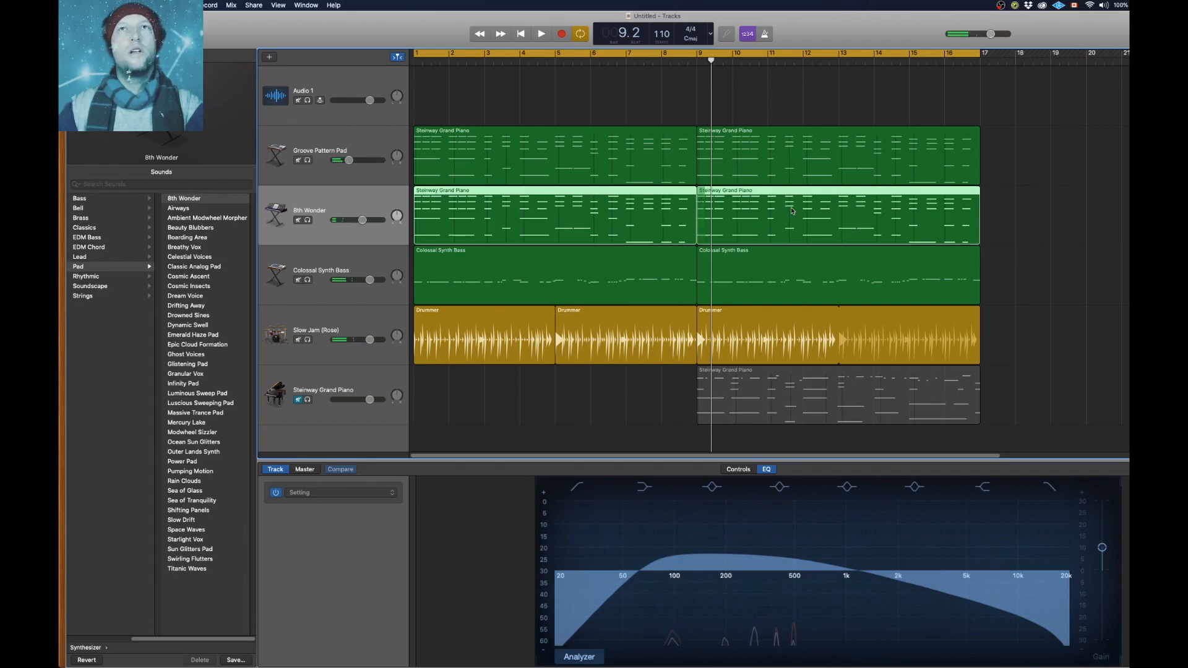
pyautogui.click(1101, 241)
pyautogui.click(640, 200)
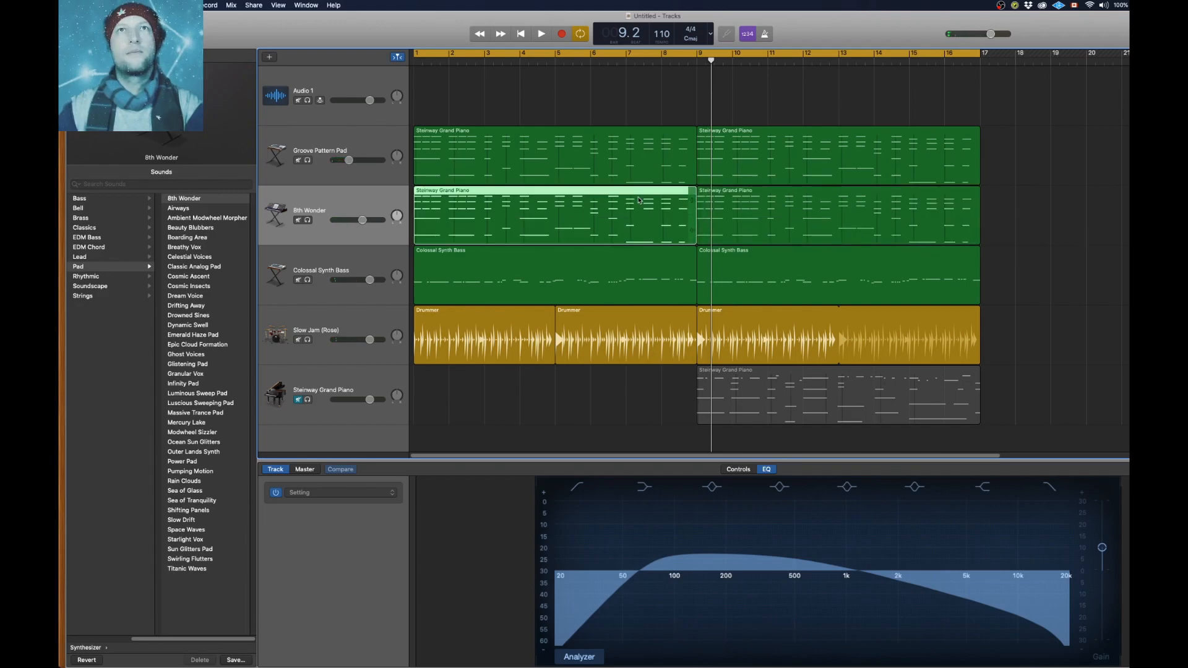
pyautogui.press('Delete')
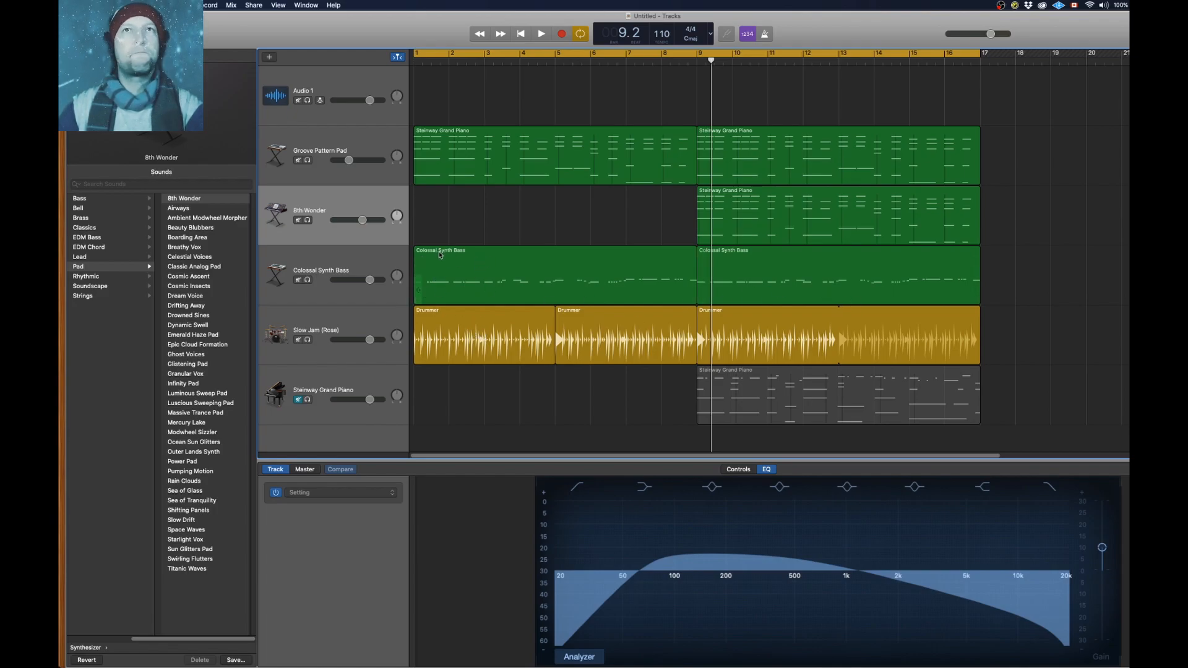
# Replace the first Colossal Synth Bass region with a copy of the first Groove Pattern Pad region at bar 1
pyautogui.click(479, 259)
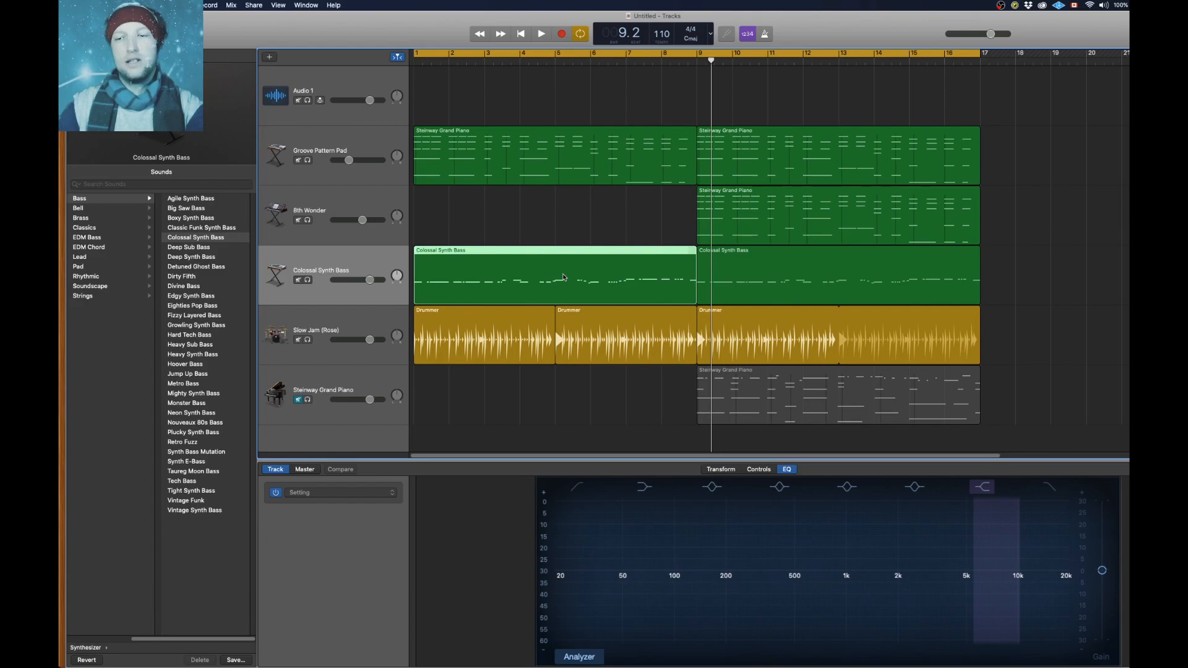
pyautogui.press('Delete')
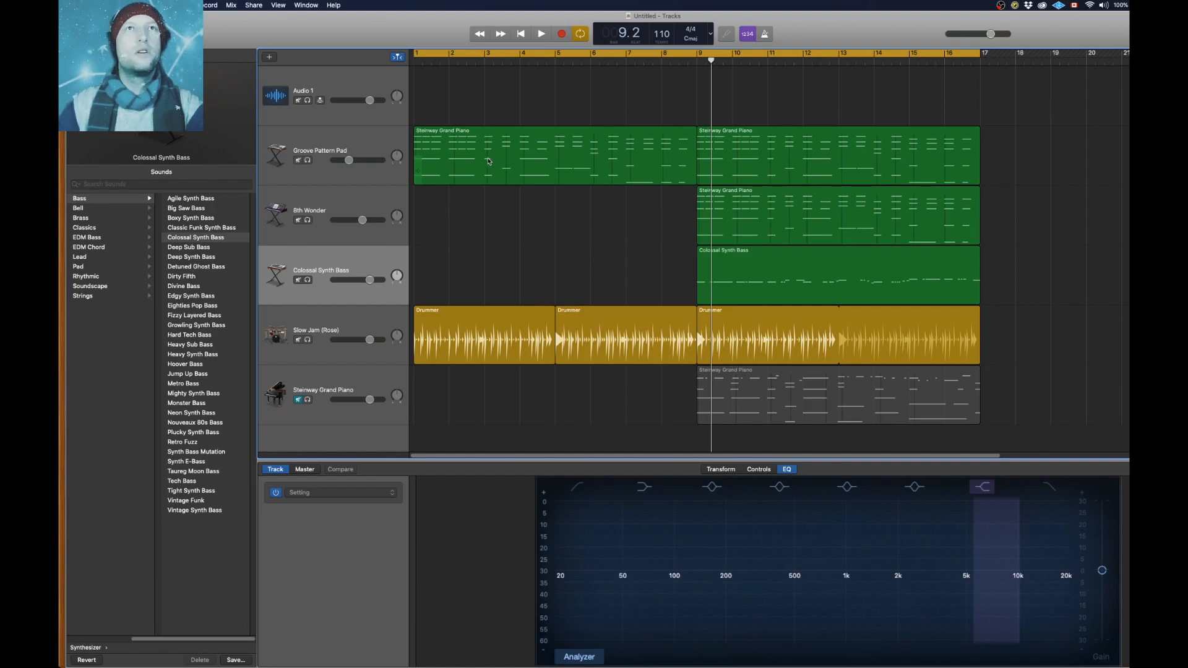
pyautogui.click(347, 144)
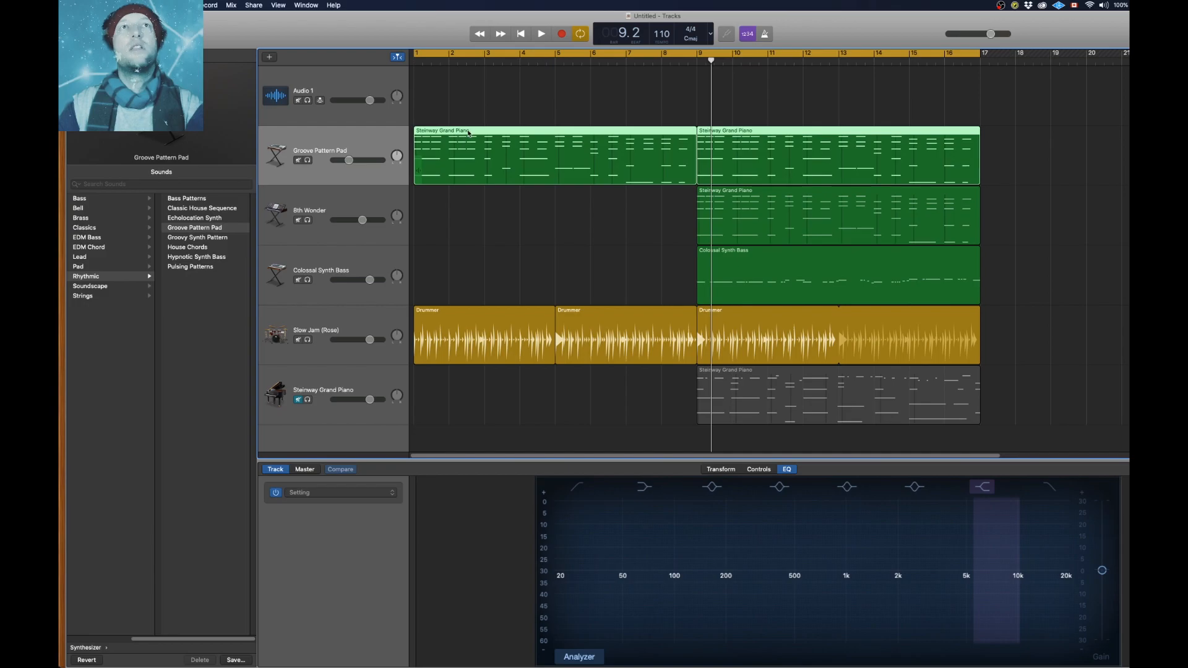
pyautogui.moveTo(470, 132); pyautogui.dragTo(474, 167)
pyautogui.click(506, 147)
pyautogui.moveTo(498, 129); pyautogui.dragTo(489, 259)
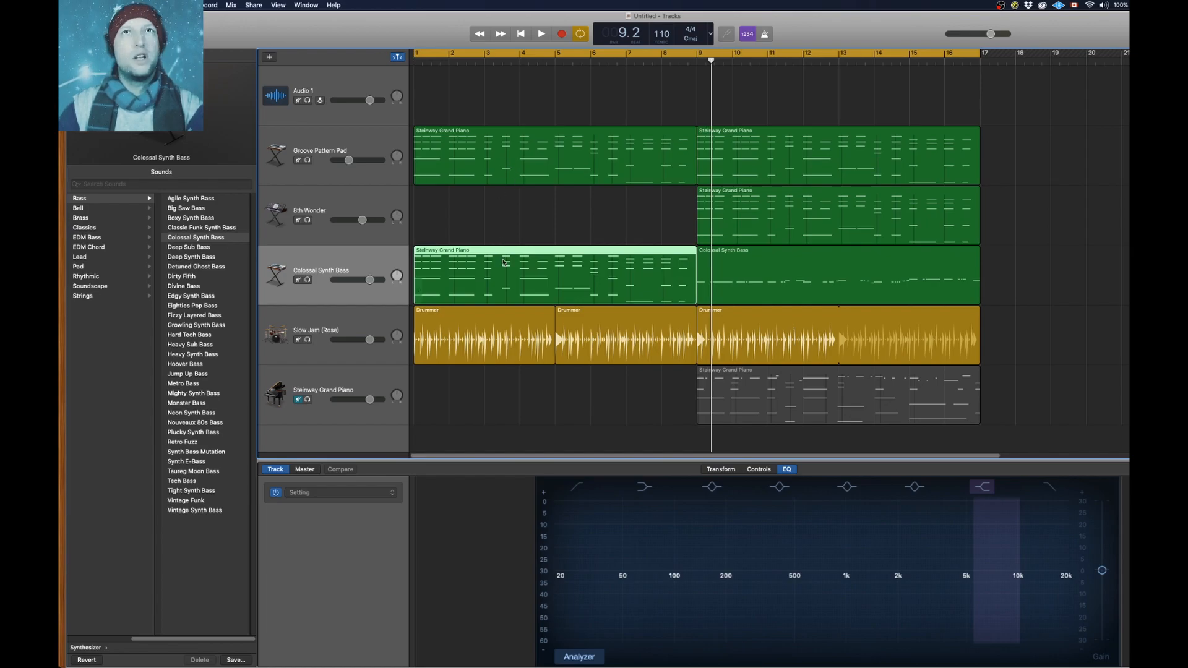
# Edit the copied bass region in the piano roll and delete its upper chord notes from C3 upward
pyautogui.doubleClick(544, 251)
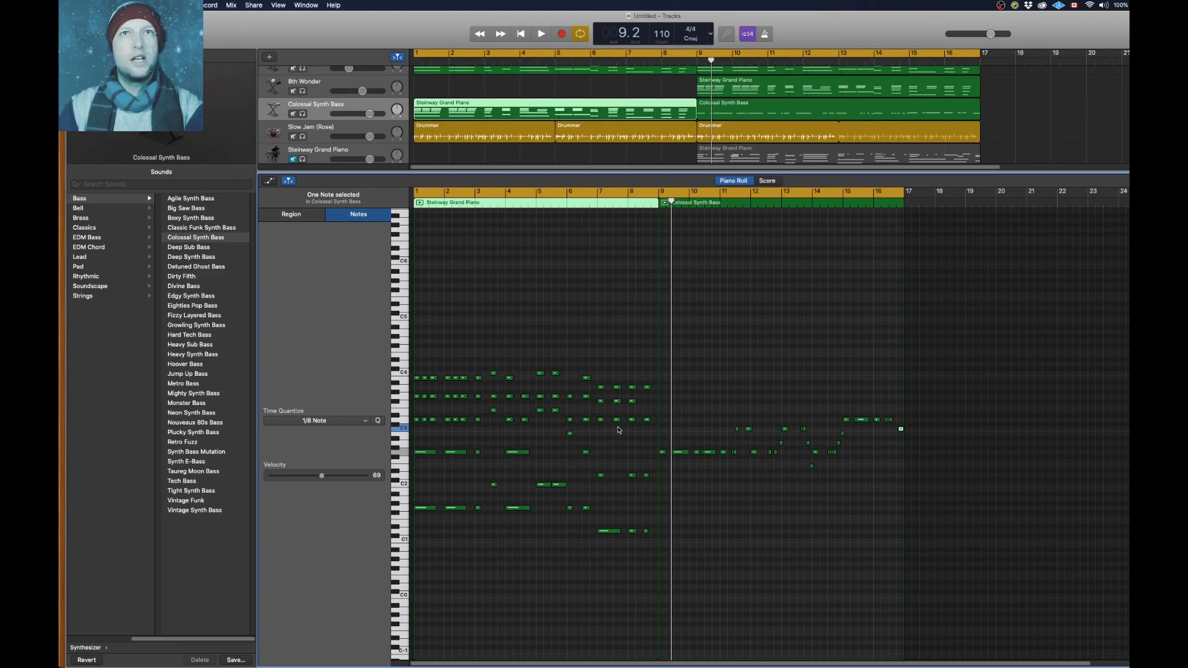
pyautogui.moveTo(655, 431); pyautogui.dragTo(417, 345)
pyautogui.press('Delete')
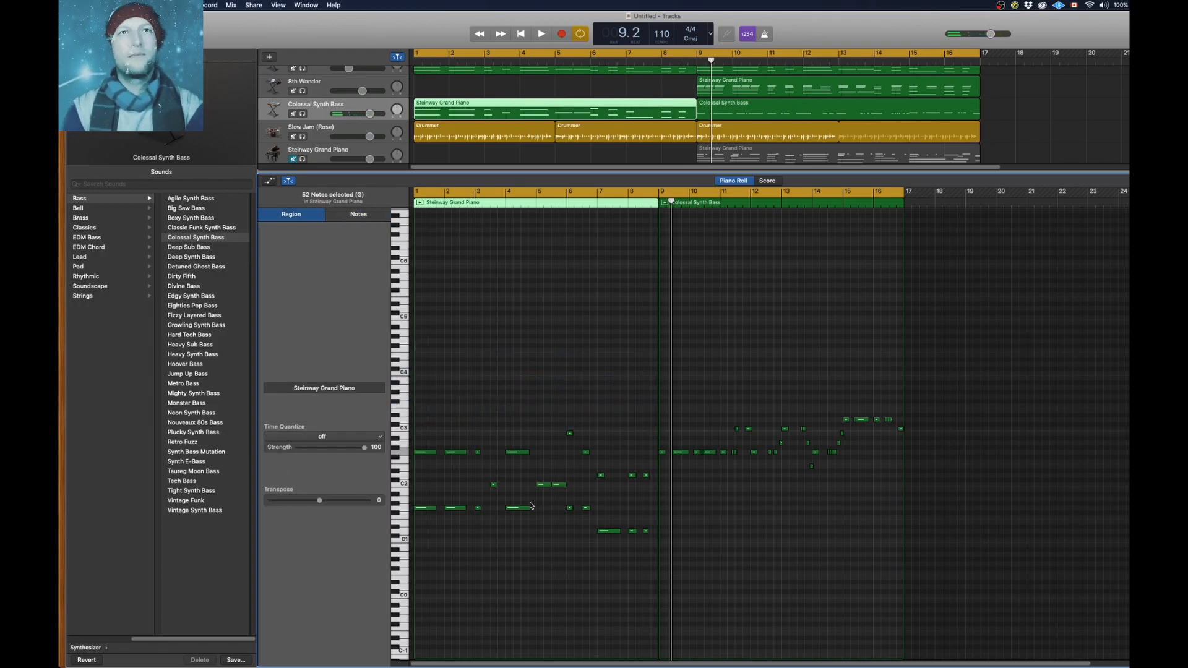
# Delete the remaining upper octave duplicates in the copied bass region, keeping only the lowest note of each chord
pyautogui.press('super+Right')
pyautogui.hscroll(-10, 530, 505)
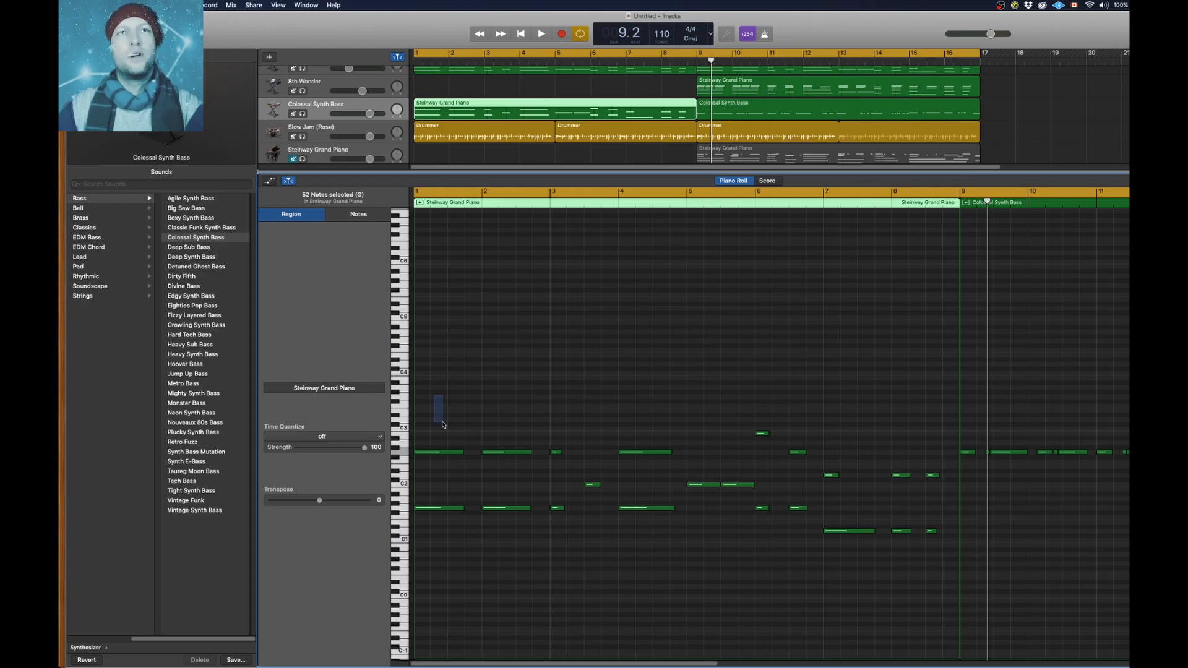
pyautogui.moveTo(464, 447); pyautogui.dragTo(554, 473)
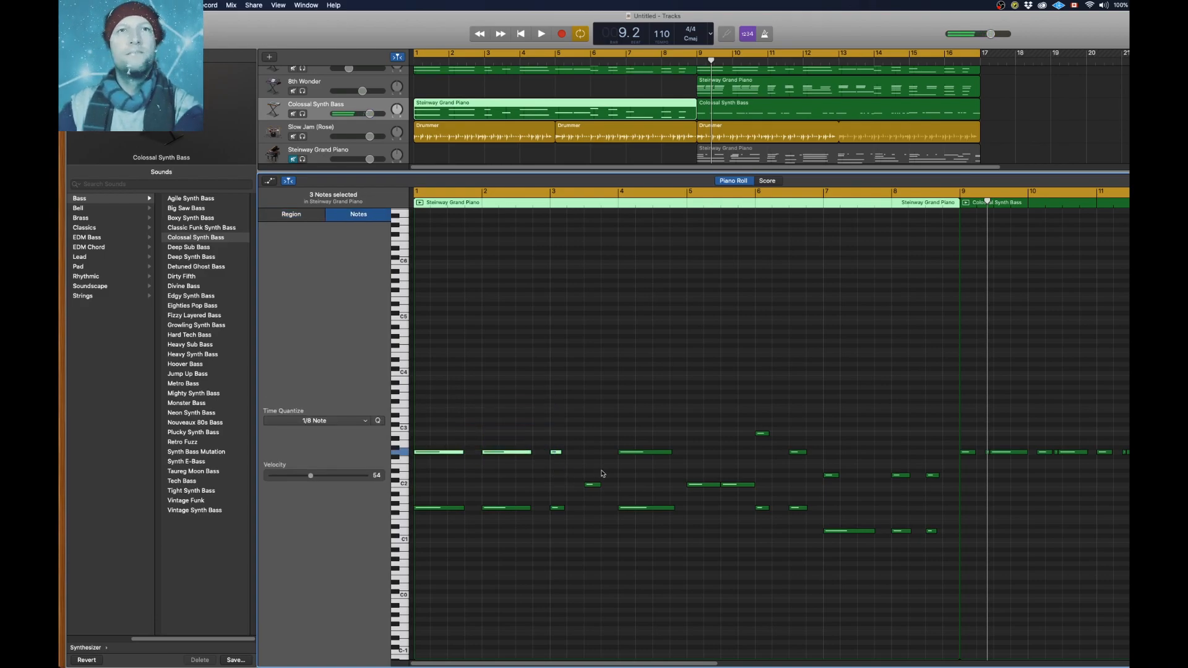
pyautogui.press('Delete')
pyautogui.click(656, 453)
pyautogui.press('Delete')
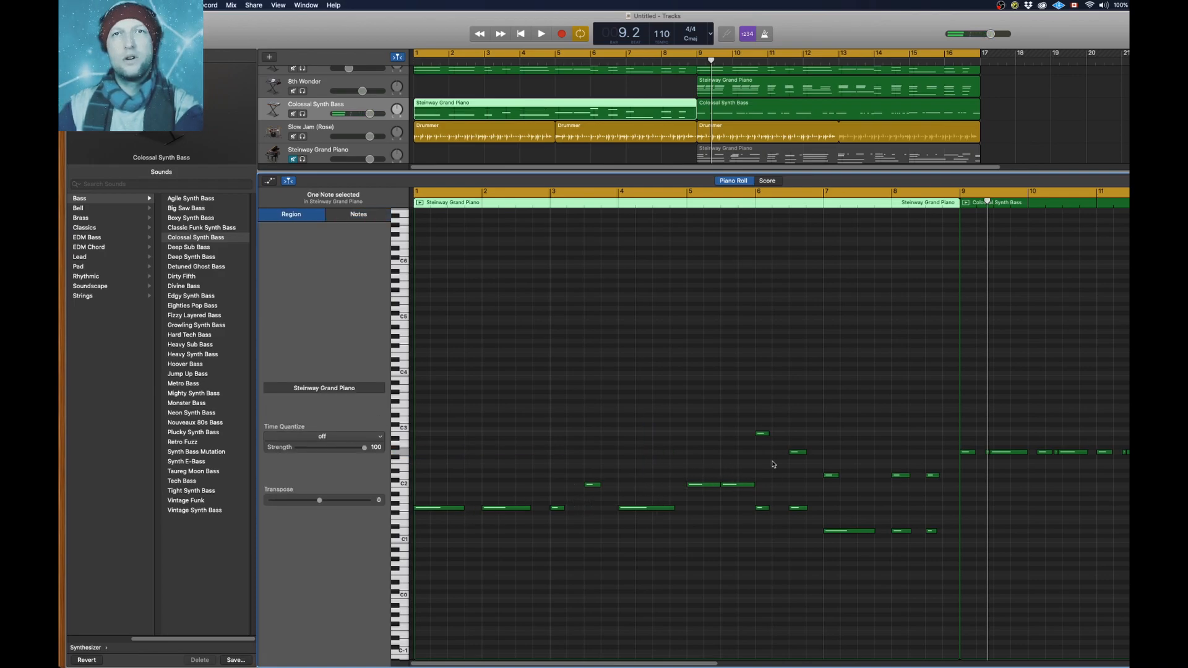
pyautogui.moveTo(759, 415); pyautogui.dragTo(844, 492)
pyautogui.press('Delete')
pyautogui.press('Delete')
pyautogui.moveTo(940, 498); pyautogui.dragTo(941, 498)
pyautogui.press('Delete')
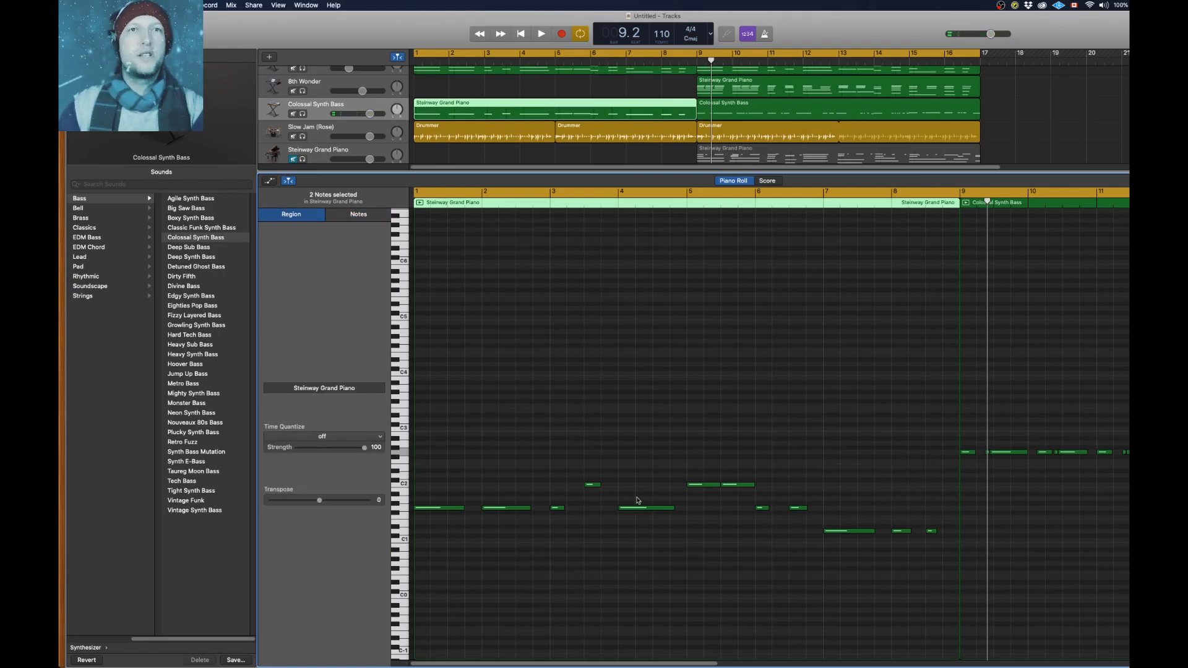
# Audition the new bass line briefly and raise all its notes below C2 by one octave
pyautogui.press('space')
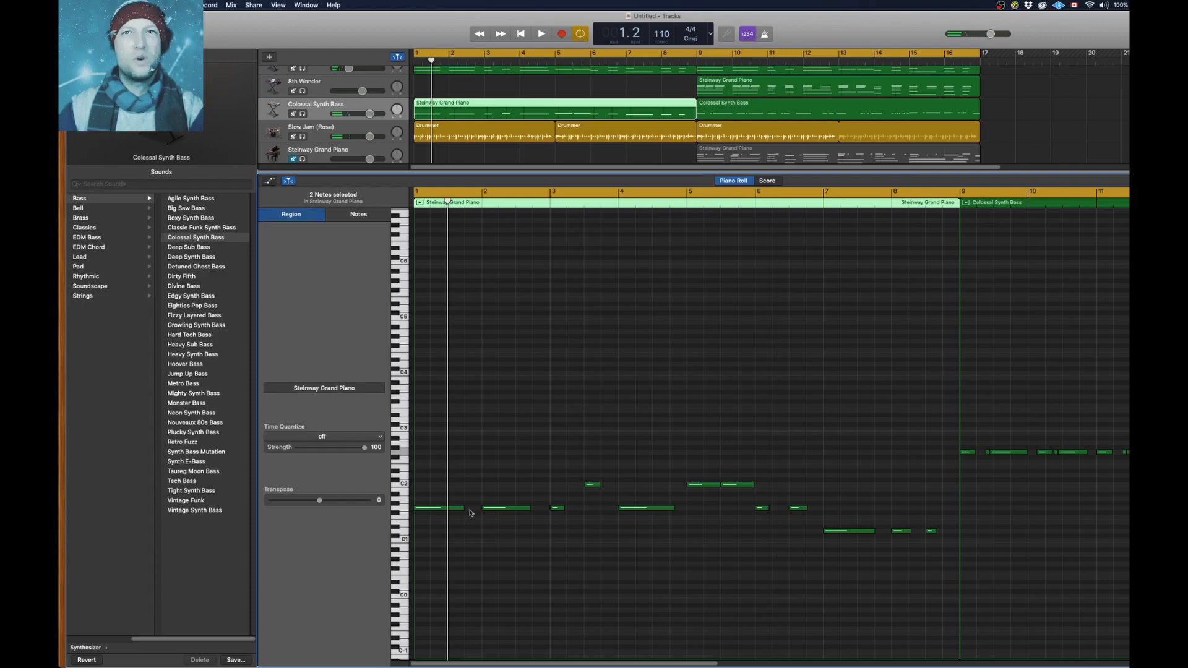
pyautogui.moveTo(427, 489); pyautogui.dragTo(937, 564)
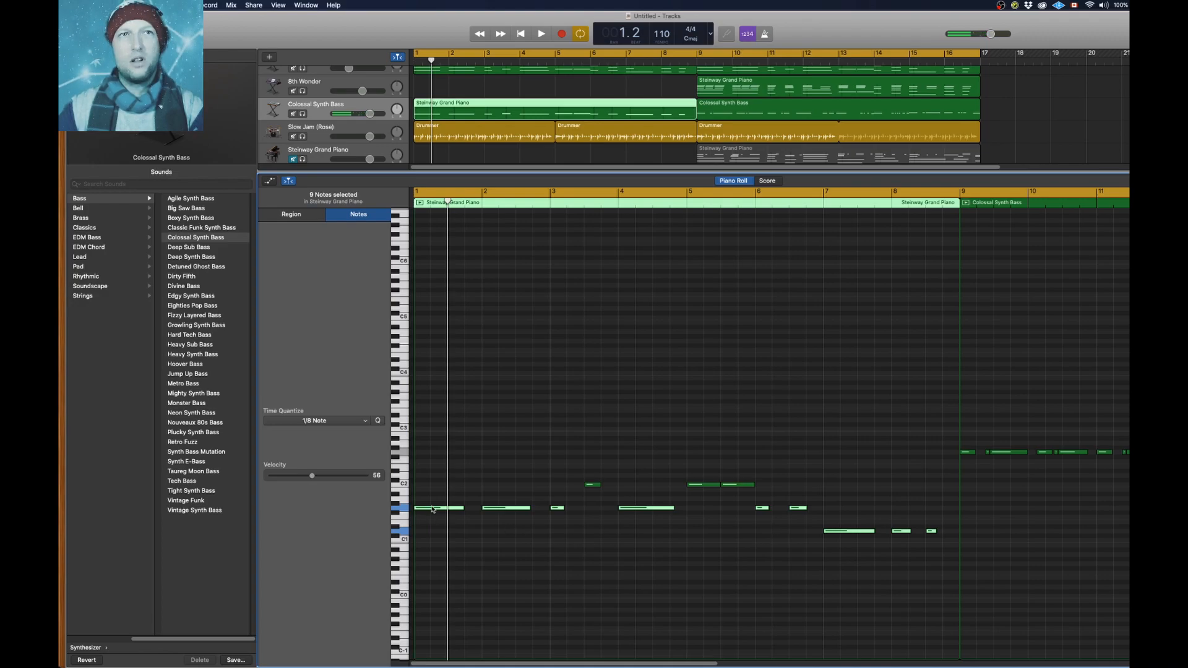
pyautogui.moveTo(431, 509); pyautogui.dragTo(432, 458)
pyautogui.click(438, 473)
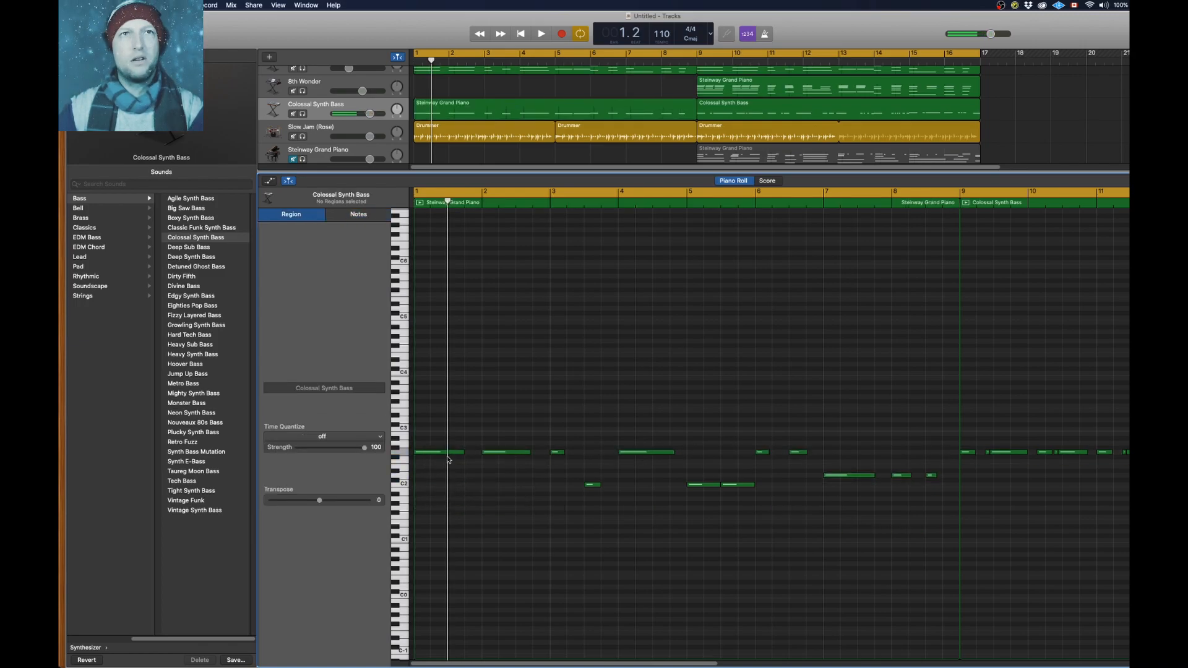
# Play the arrangement from the start through bar 16 to check the bass line across both halves
pyautogui.hscroll(3, 1046, 476)
pyautogui.hscroll(2, 1018, 476)
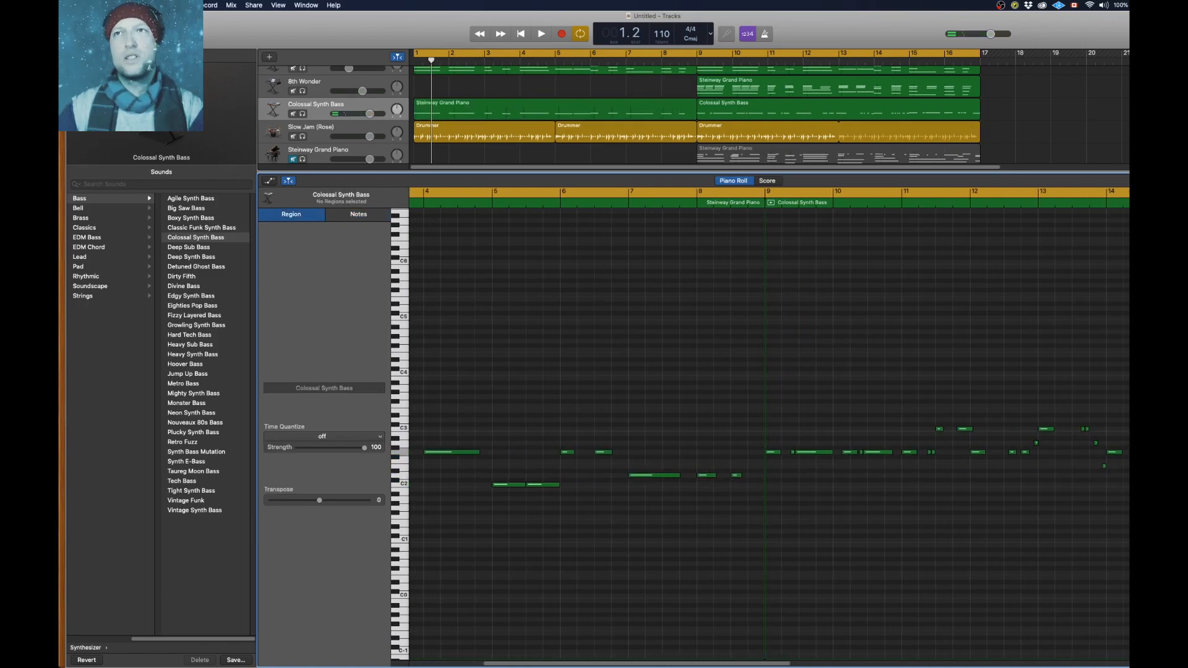
pyautogui.hscroll(-10, 946, 504)
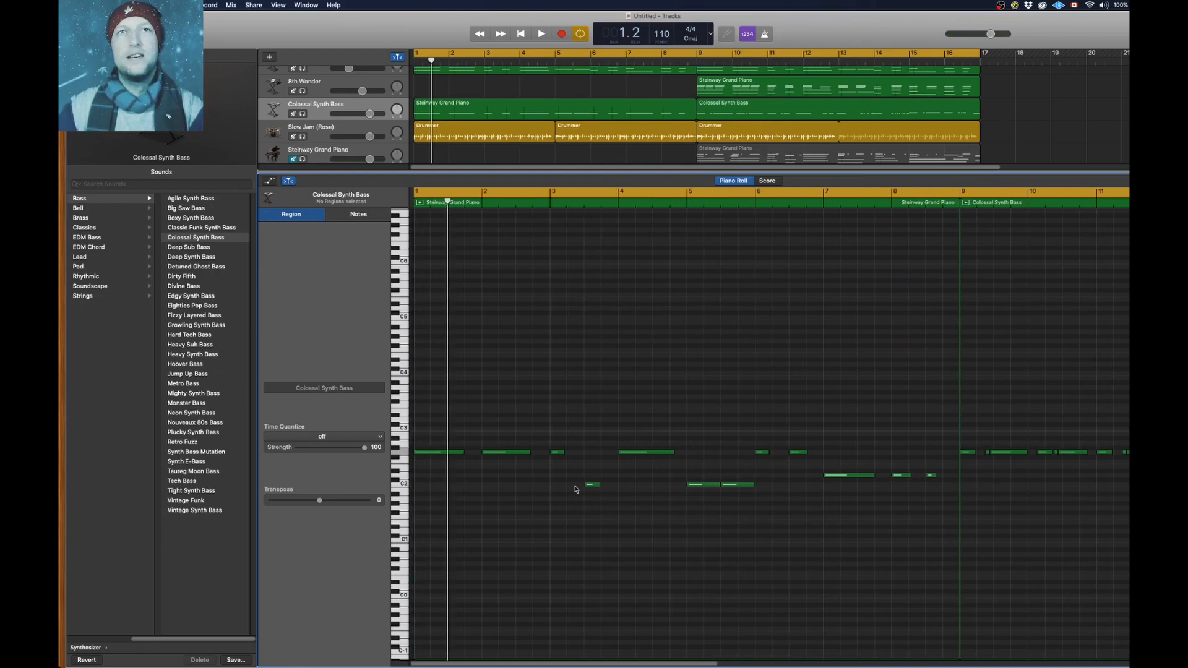
pyautogui.click(593, 485)
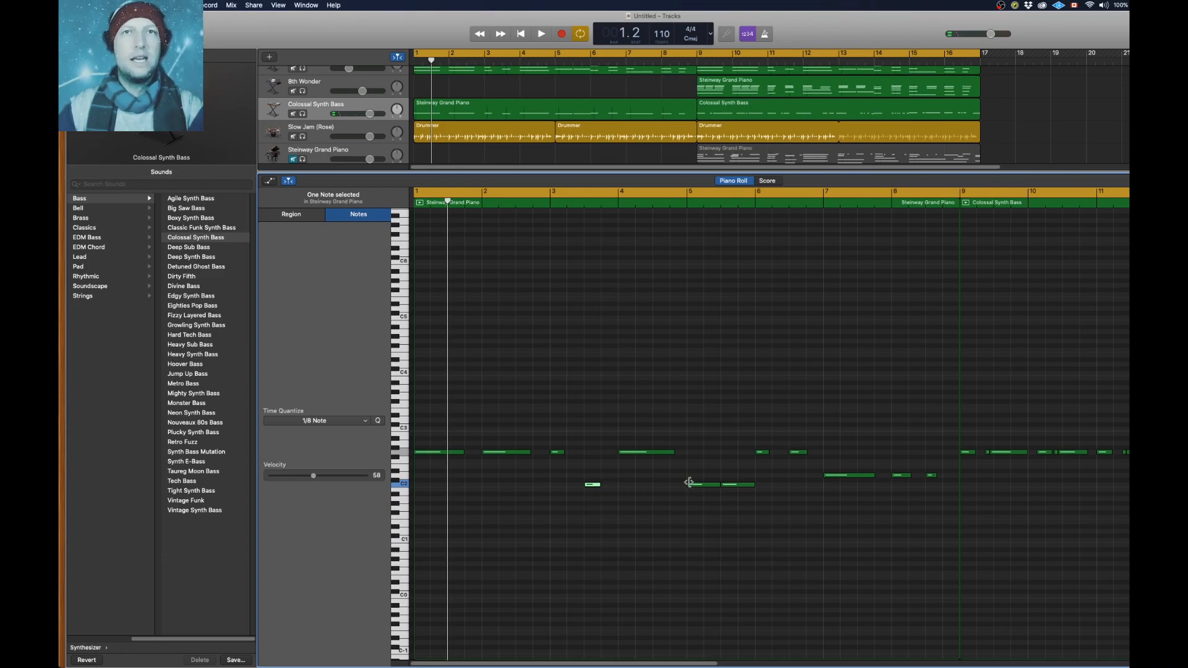
pyautogui.press('Return')
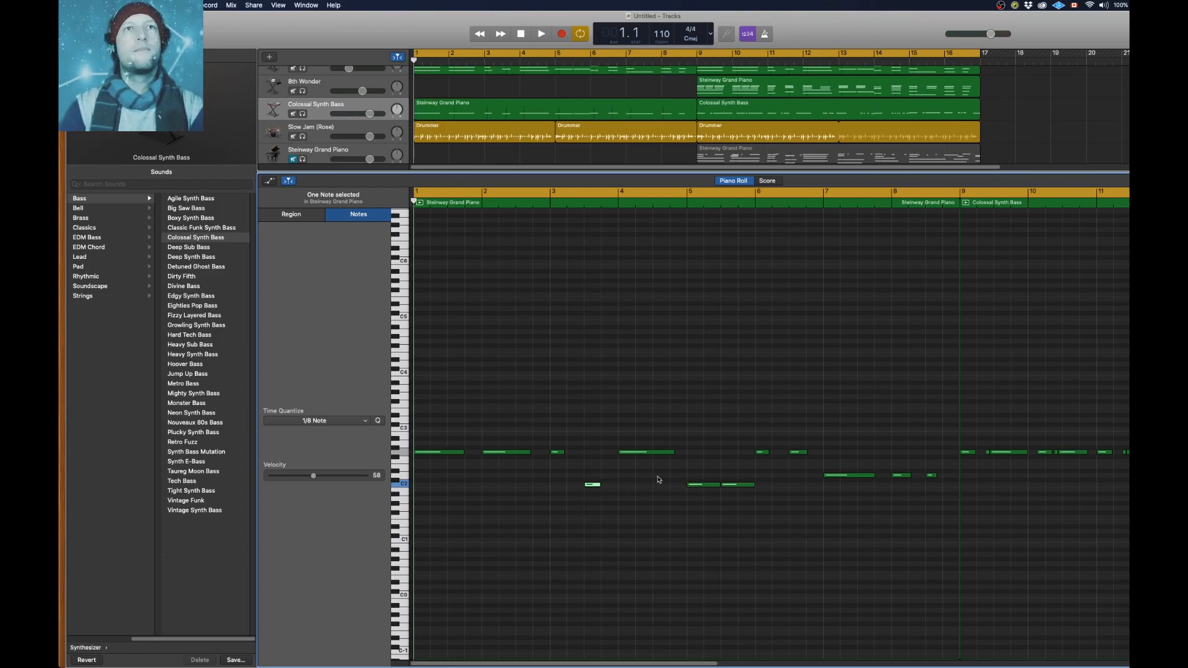
pyautogui.press('space')
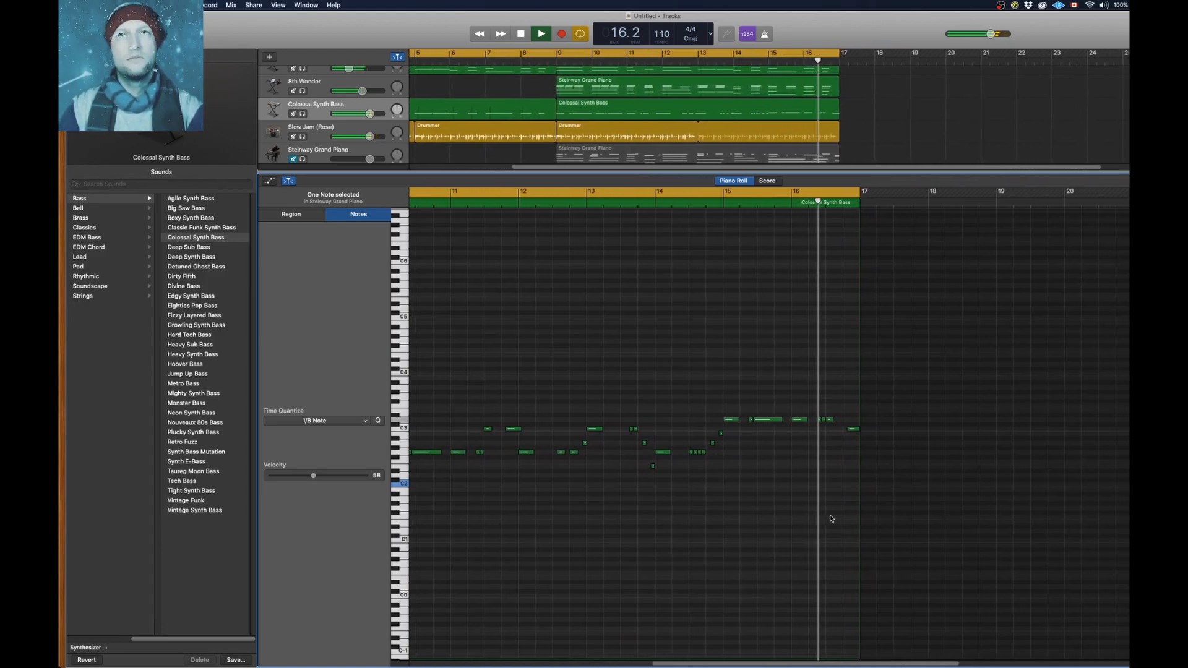
pyautogui.press('space')
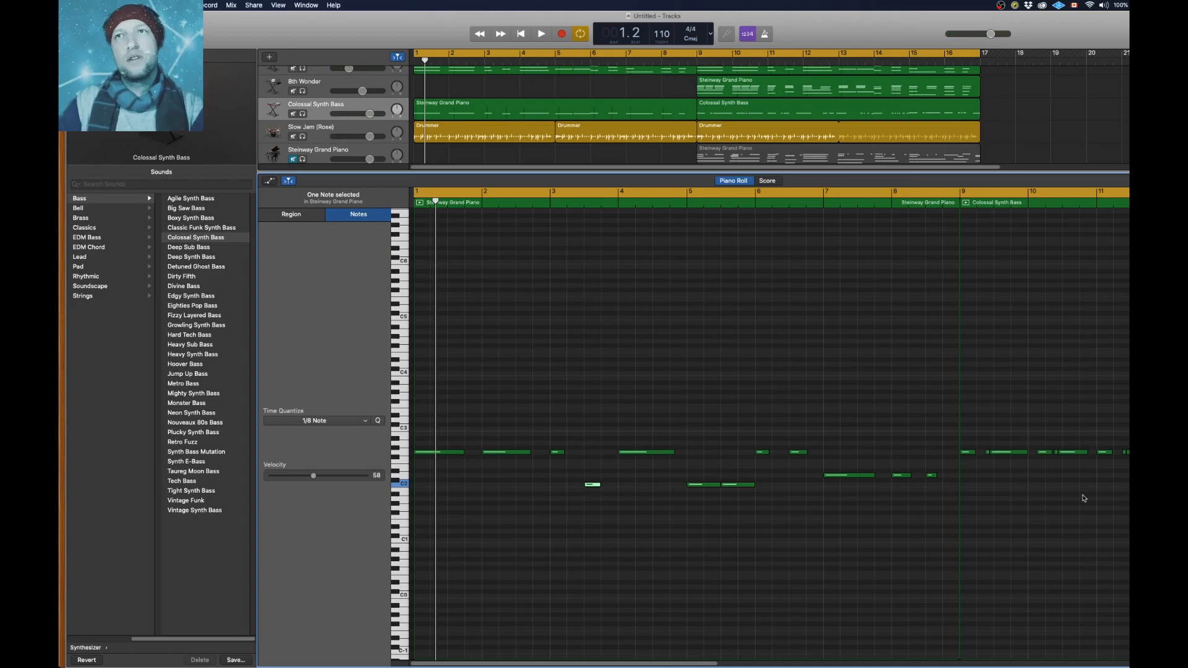
# Add a short bass note in the gap at the end of bar 1, pitch it at C3, and audition it
pyautogui.click(457, 486)
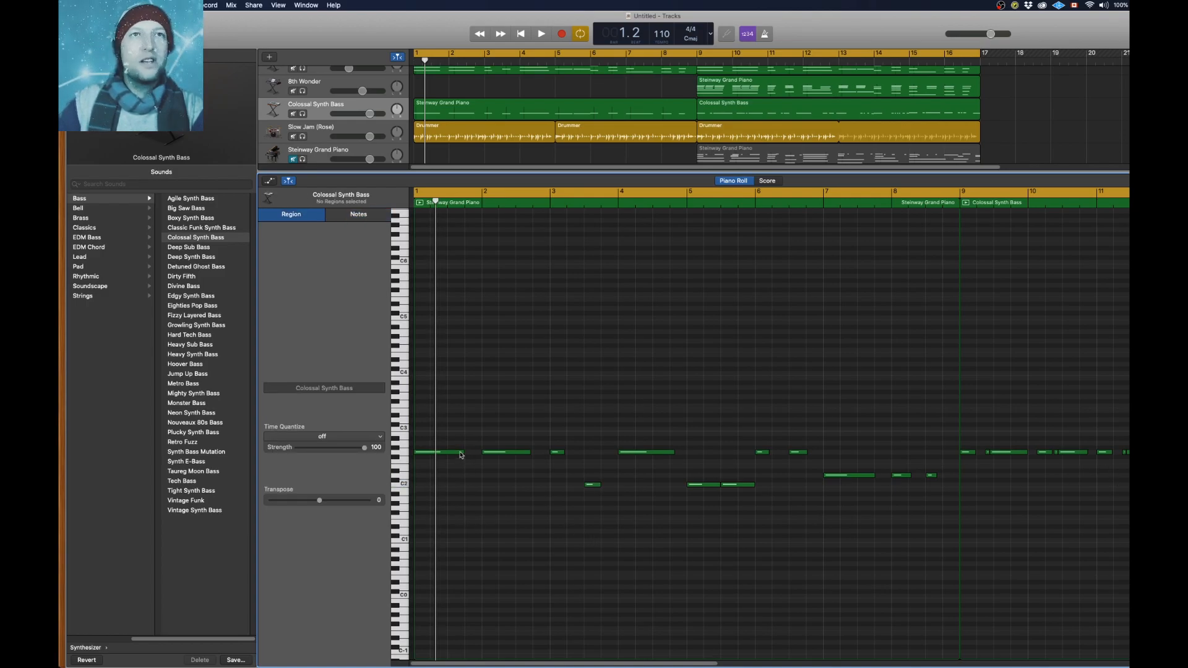
pyautogui.moveTo(461, 453); pyautogui.dragTo(464, 452)
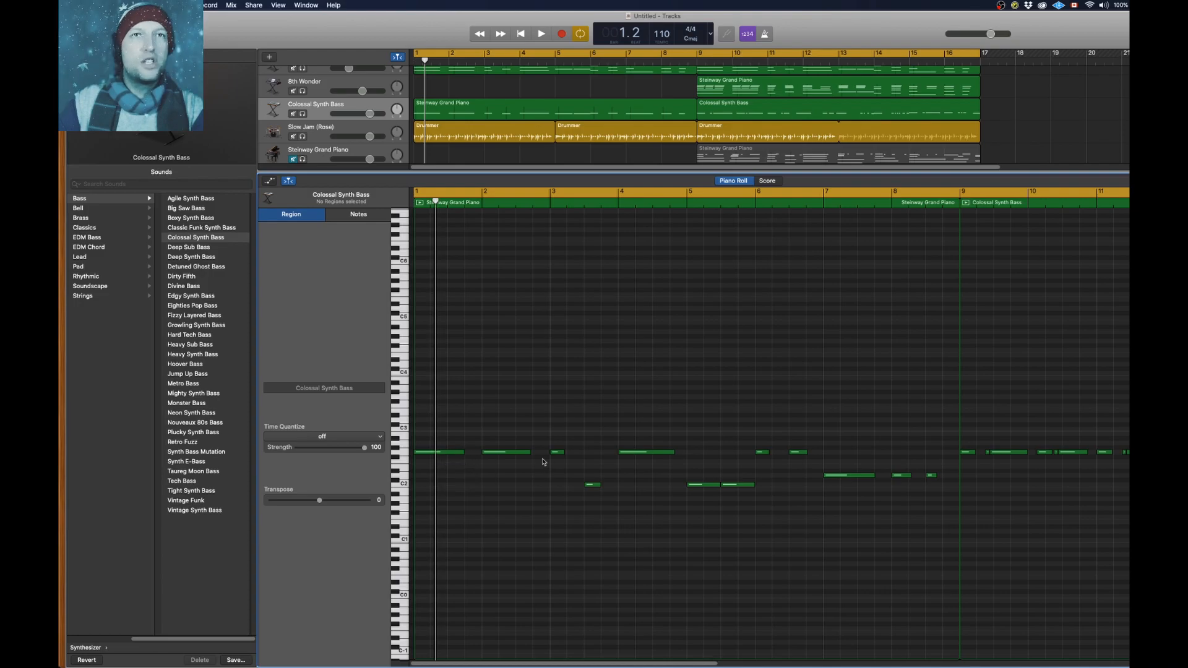
pyautogui.click(471, 453)
pyautogui.moveTo(472, 453); pyautogui.dragTo(470, 428)
pyautogui.press('space')
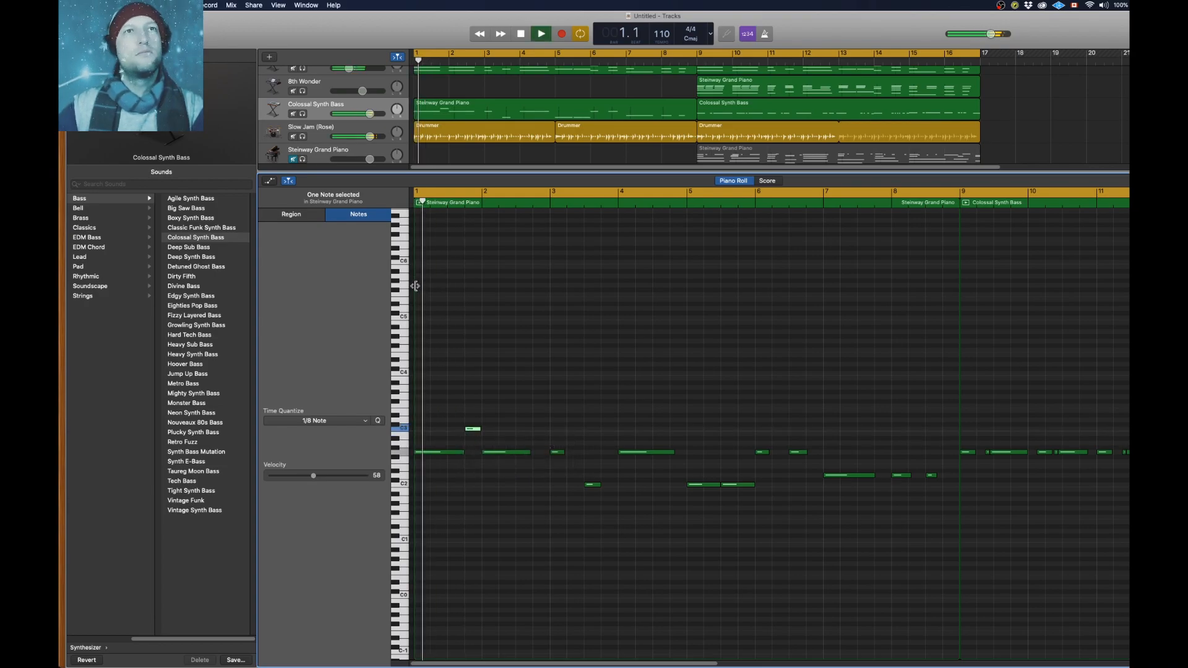
pyautogui.press('space')
# Try the added note at G3, shifted to just before bar 2, and listen from the start
pyautogui.moveTo(475, 432); pyautogui.dragTo(483, 400)
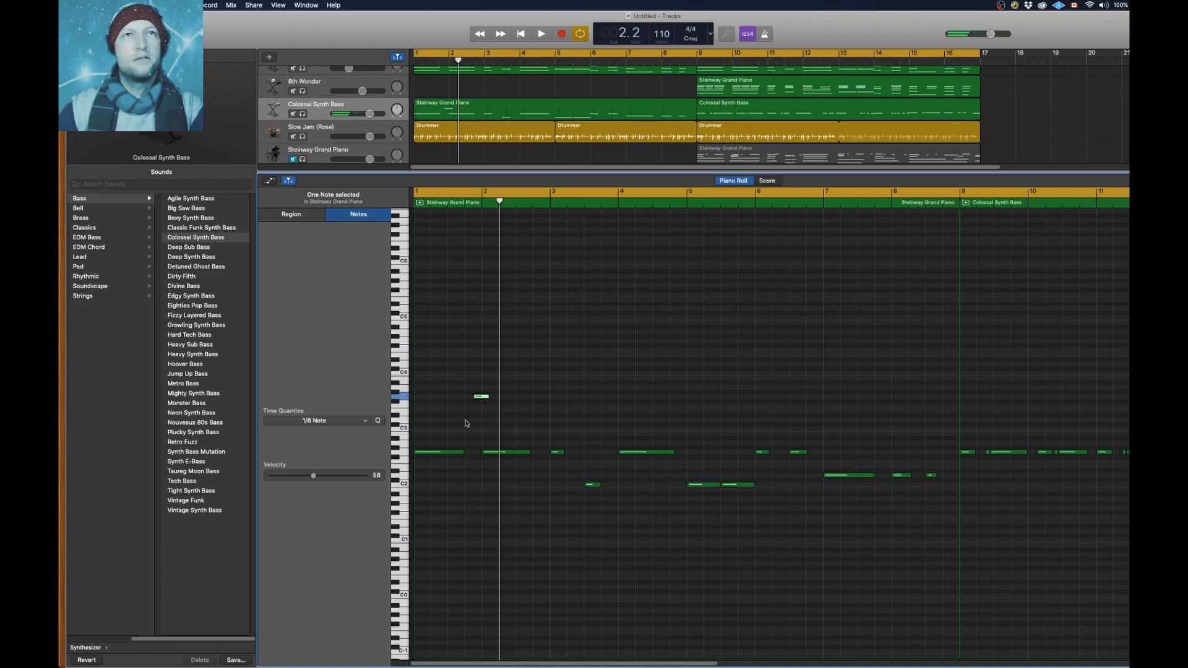
pyautogui.press('Return')
pyautogui.press('space')
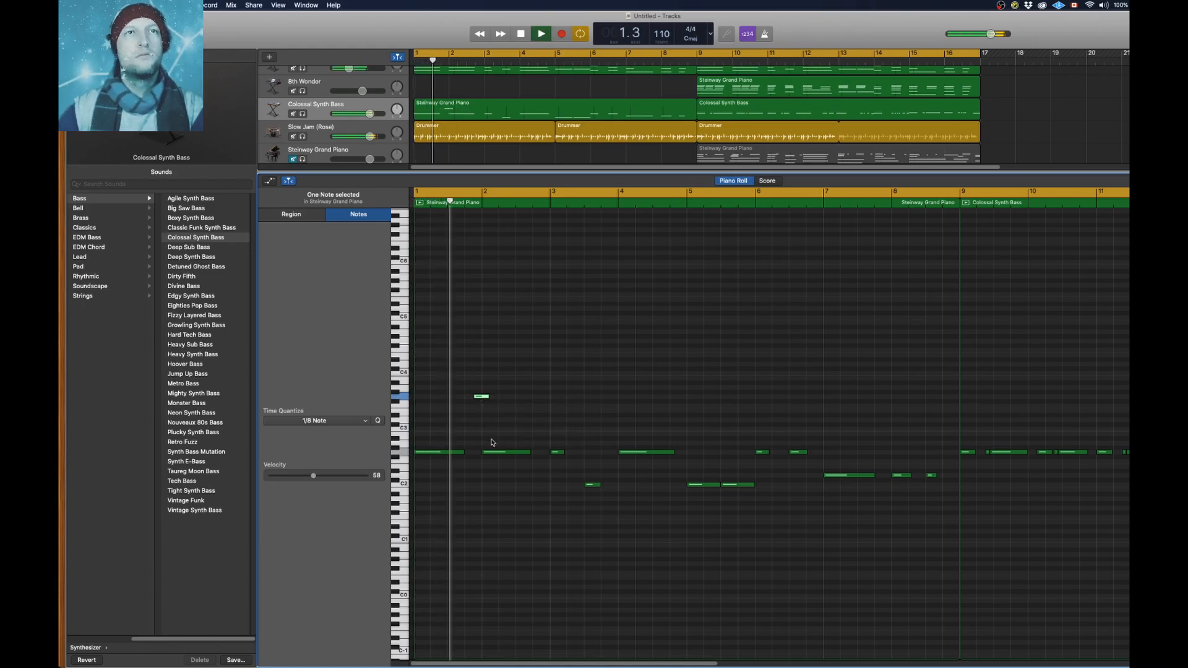
pyautogui.press('space')
# Move the added note down to G1 just before bar 2 and audition it from the start
pyautogui.moveTo(482, 397); pyautogui.dragTo(489, 514)
pyautogui.press('Return')
pyautogui.press('space')
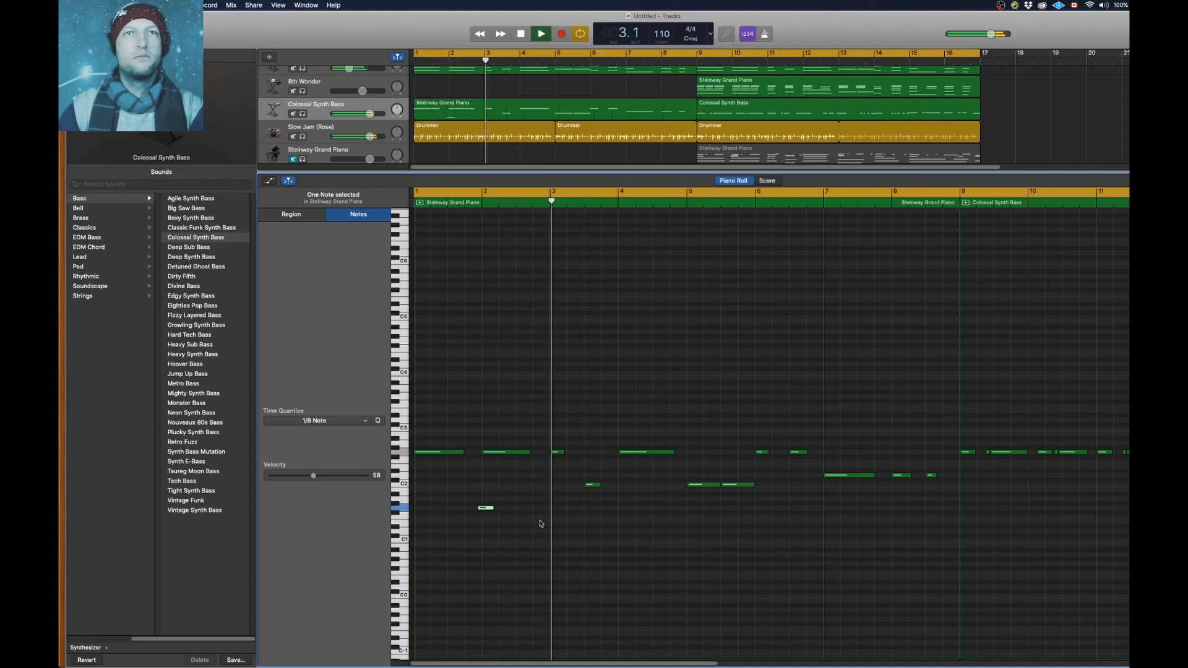
pyautogui.press('space')
# Duplicate the short C2 note in bar 3 directly after itself and play on through the bass line
pyautogui.click(622, 492)
pyautogui.keyDown('alt'); pyautogui.moveTo(596, 485); pyautogui.dragTo(611, 488); pyautogui.keyUp('alt')
pyautogui.click(582, 202)
pyautogui.press('space')
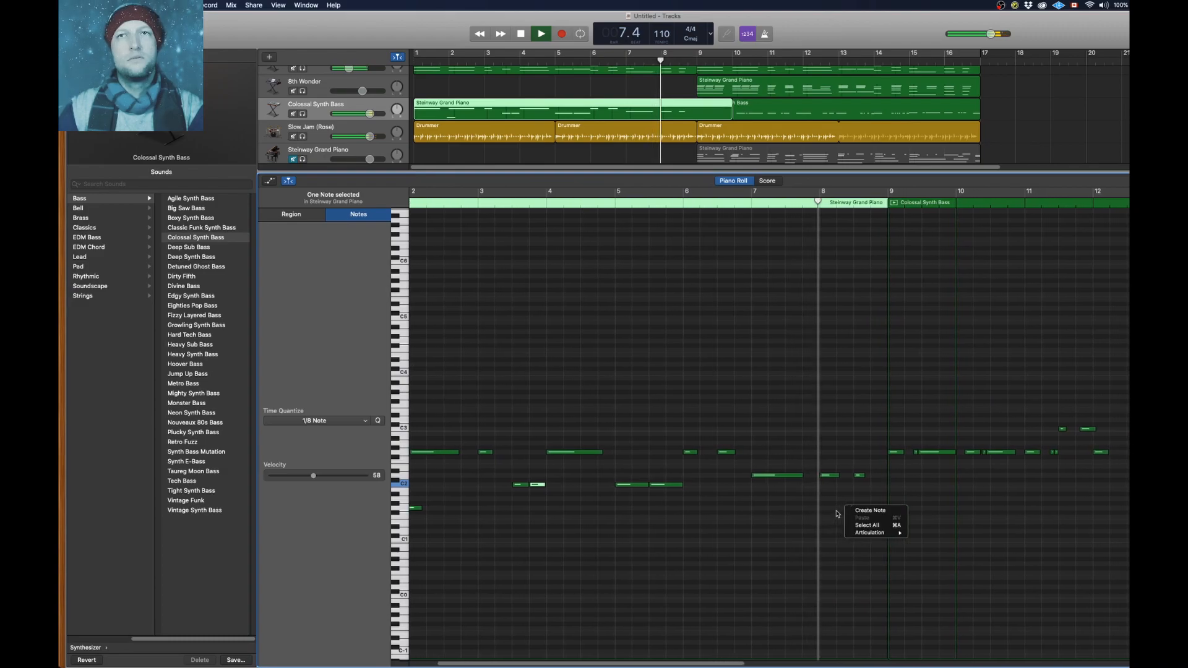
pyautogui.press('space')
# Delete the last short note in bar 8 and extend the D2 note at bar 8 to a length of 0.3.3.0
pyautogui.click(809, 475)
pyautogui.press('Delete')
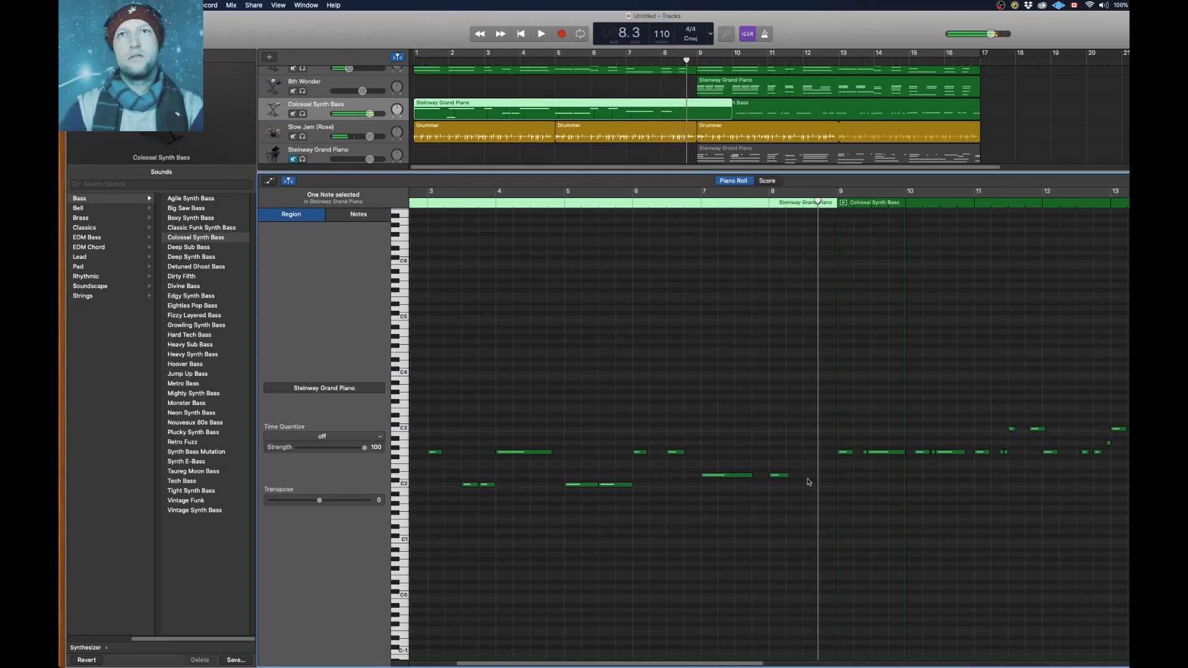
pyautogui.moveTo(788, 475); pyautogui.dragTo(833, 478)
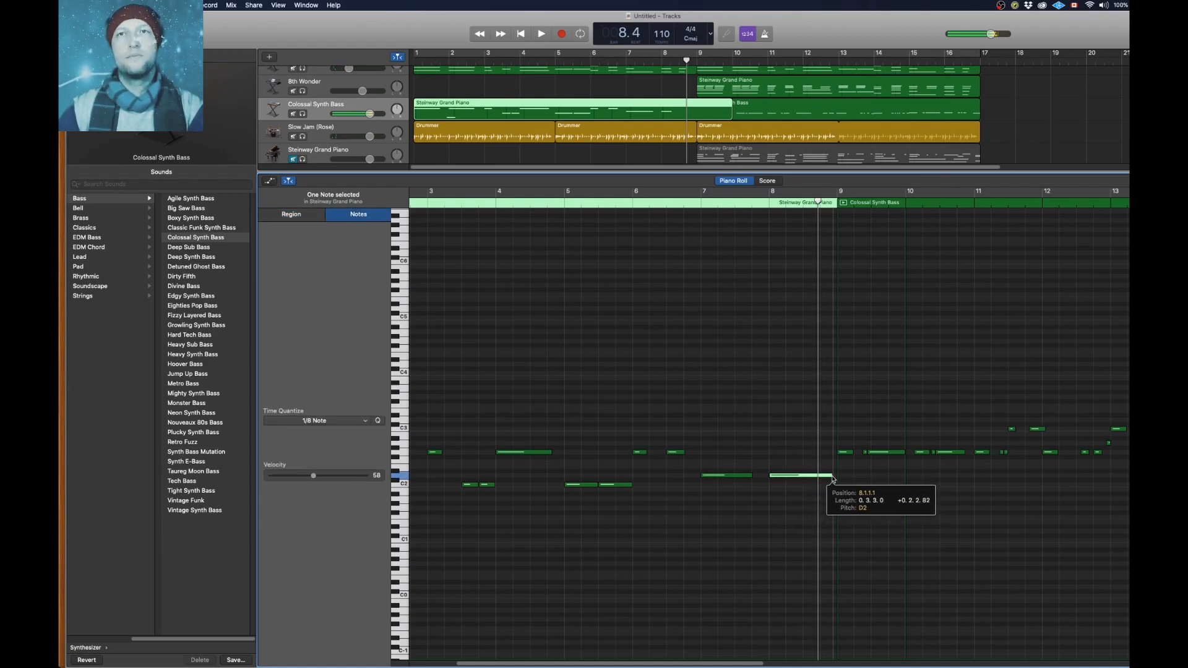
pyautogui.click(823, 504)
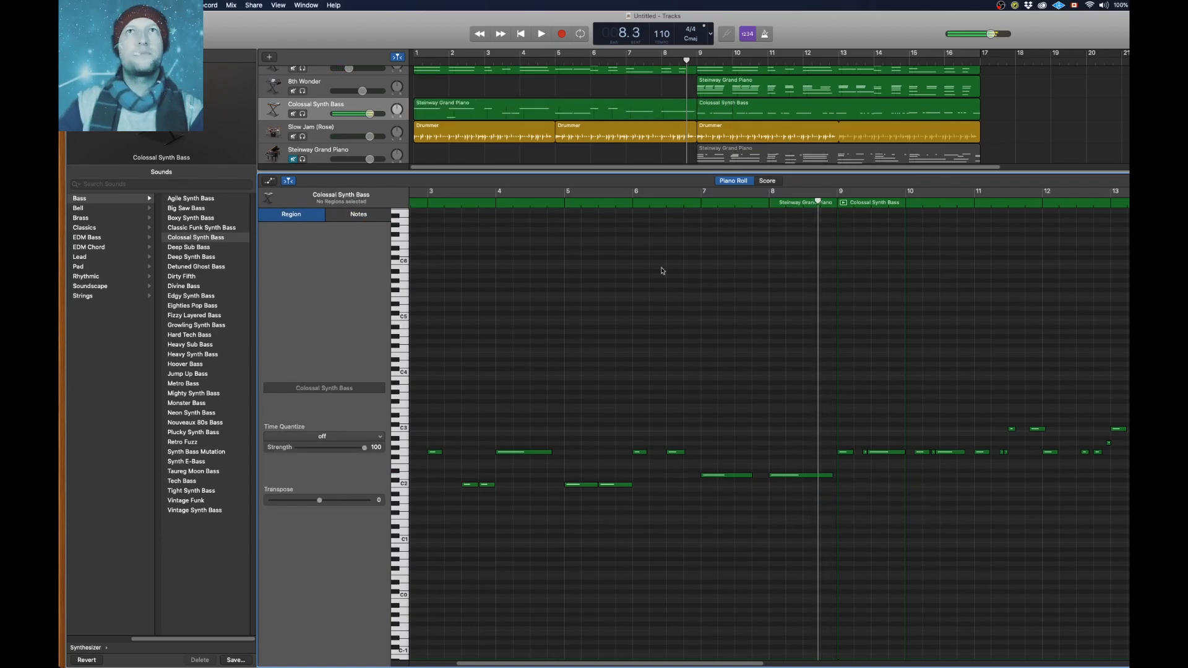
# Close the piano roll and trim the first Colossal Synth Bass region so it ends at bar 9
pyautogui.scroll(-10, 655, 494)
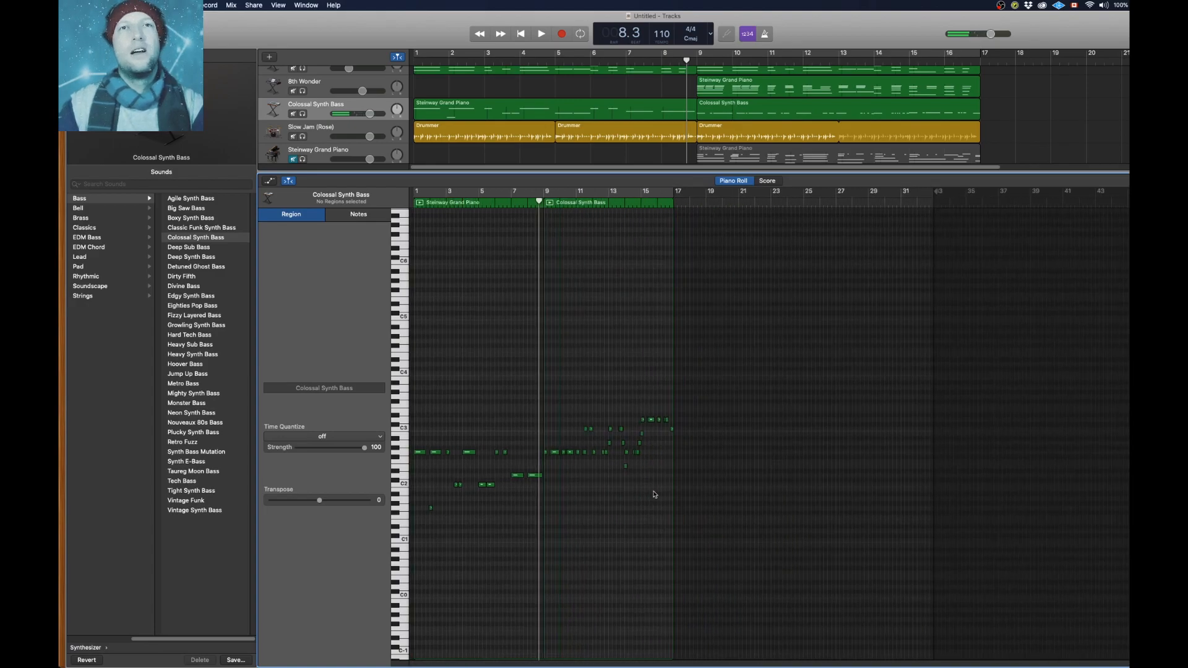
pyautogui.scroll(5, 582, 510)
pyautogui.hscroll(-3, 604, 511)
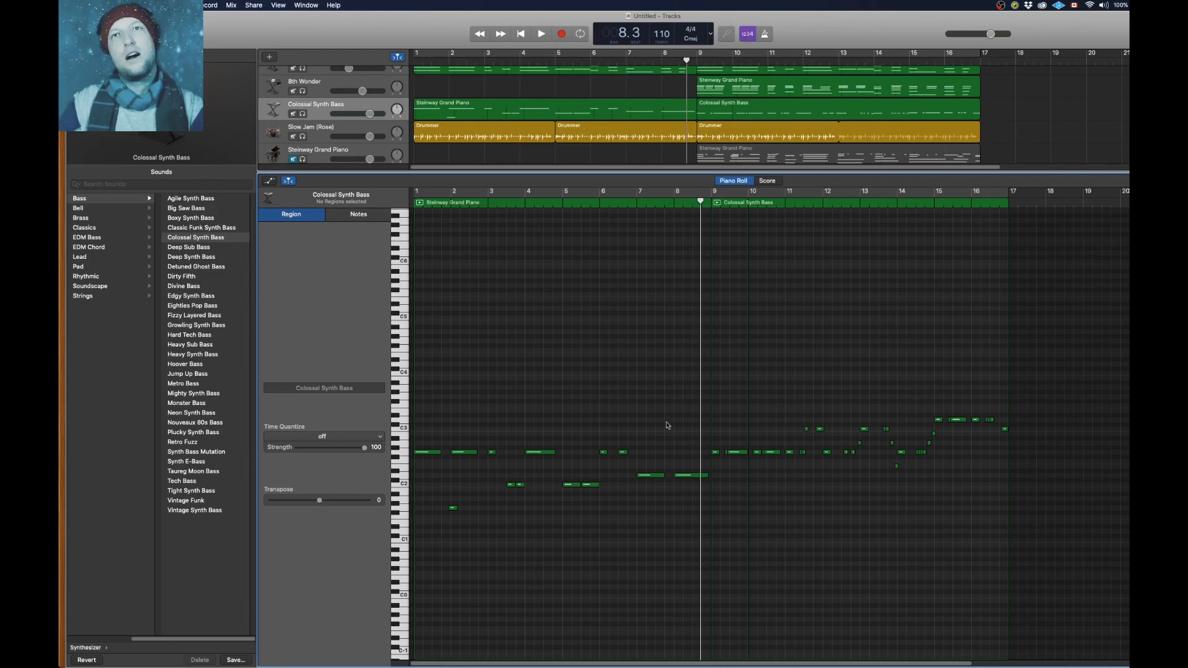
pyautogui.press('e')
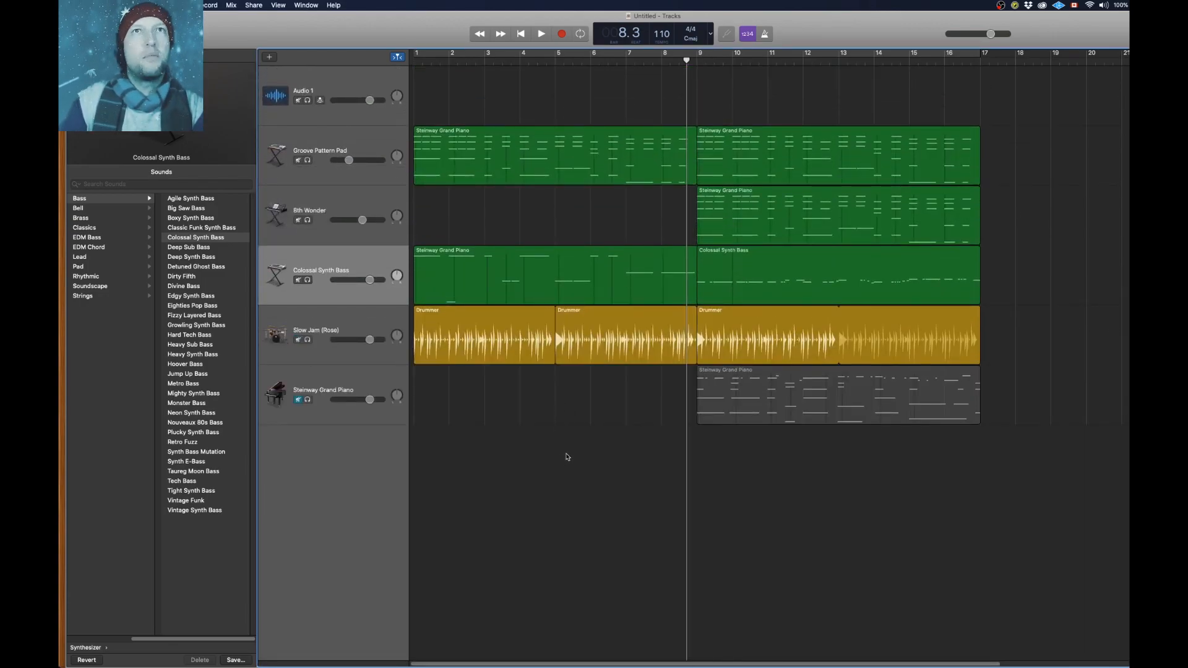
pyautogui.click(447, 271)
pyautogui.moveTo(731, 292); pyautogui.dragTo(692, 292)
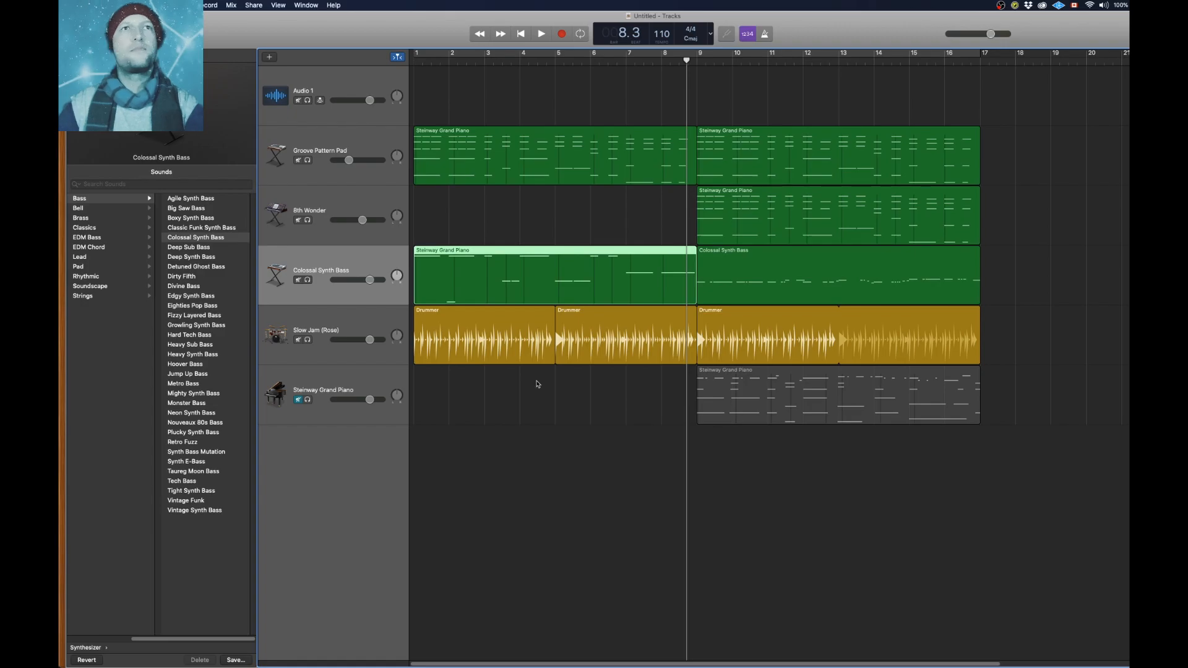
# Show track automation and draw a volume decrease on the Slow Jam drum track from bar 1 to just before bar 5
pyautogui.press('a')
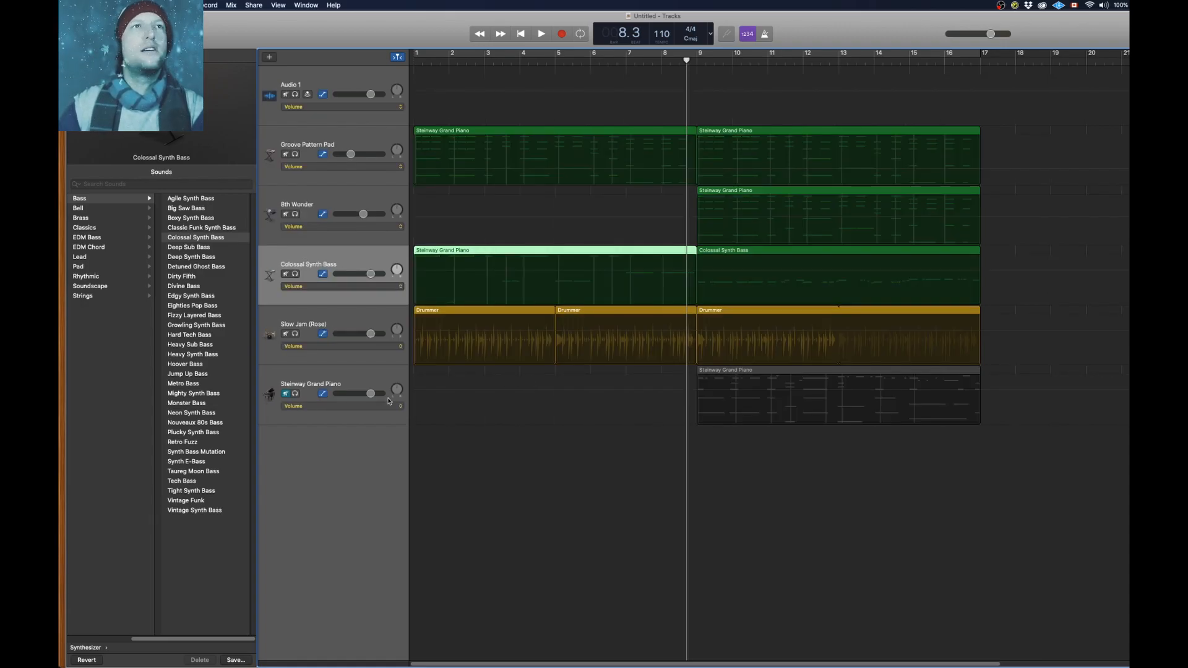
pyautogui.press('a')
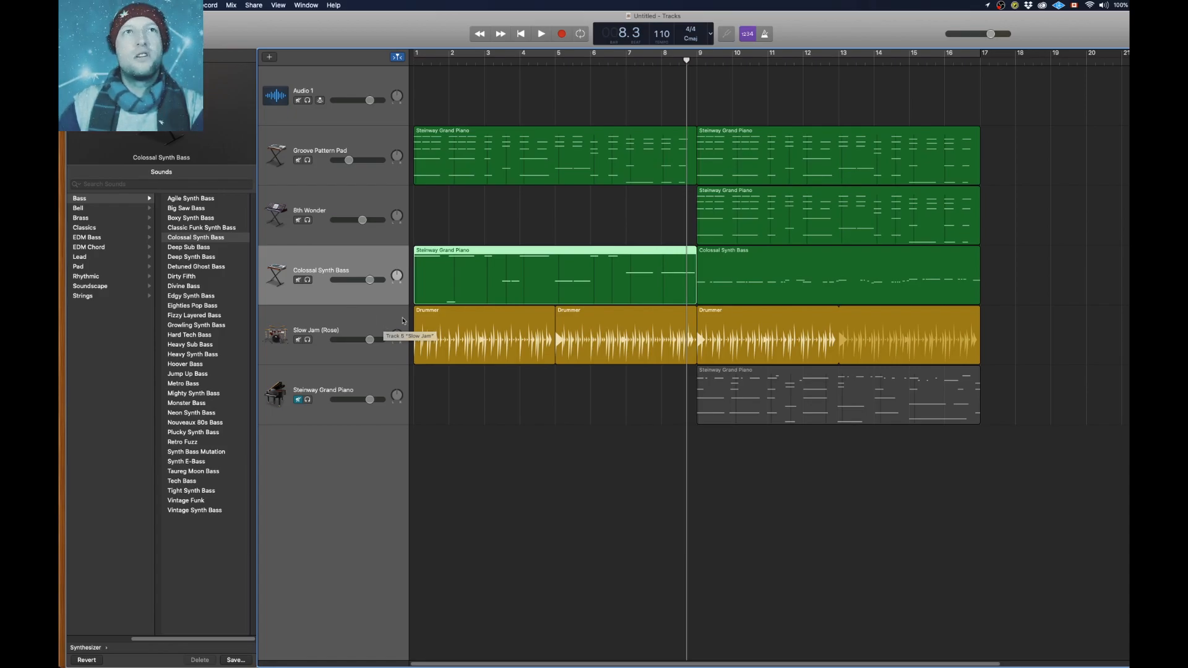
pyautogui.click(361, 318)
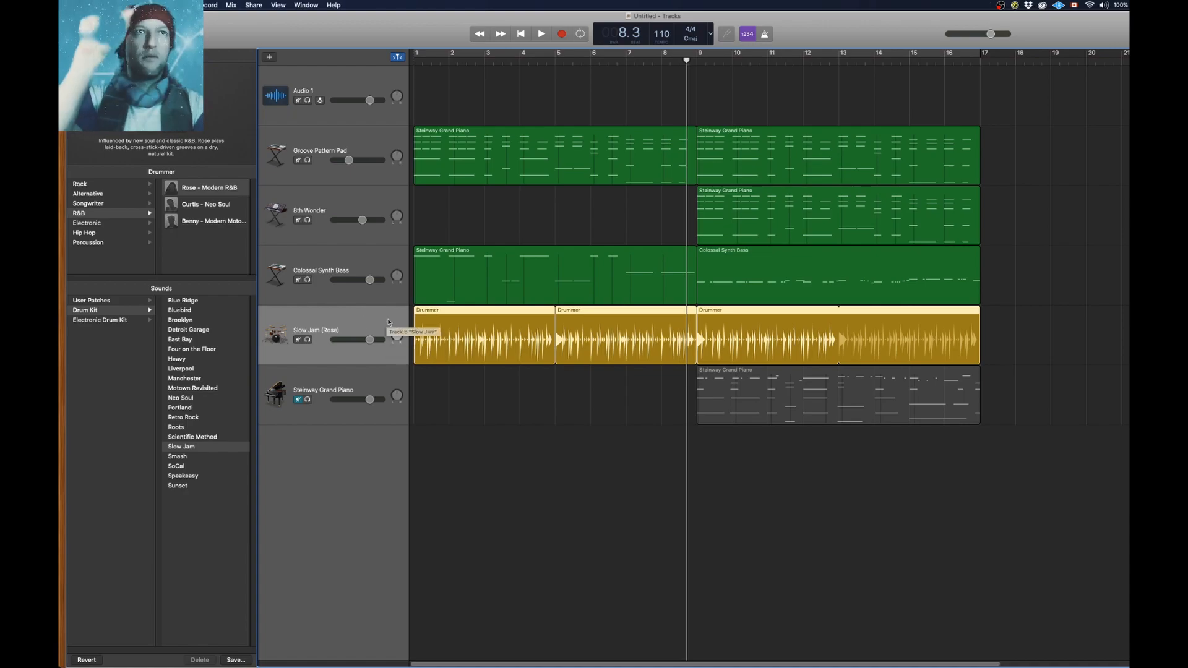
pyautogui.press('a')
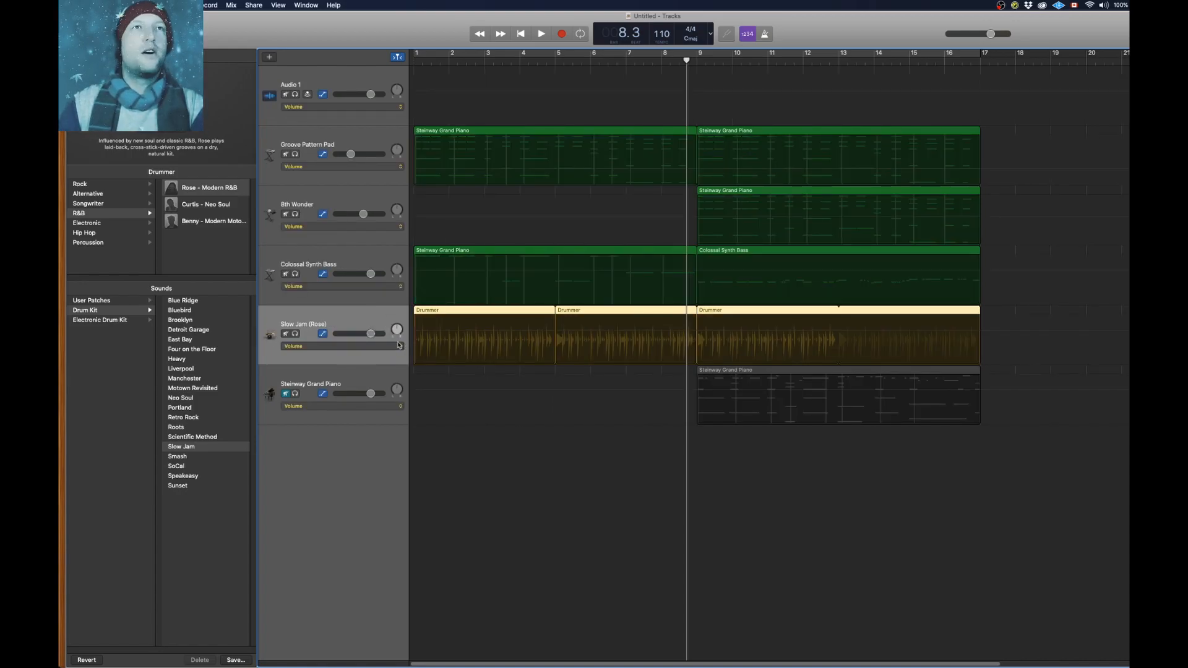
pyautogui.click(418, 333)
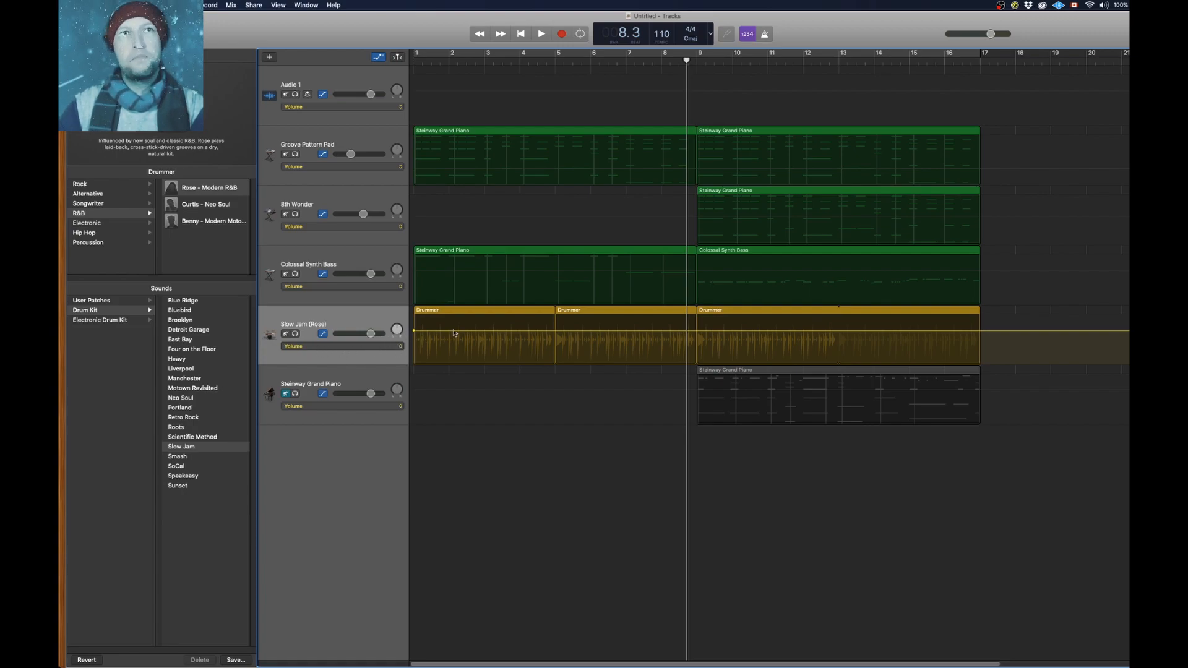
pyautogui.moveTo(547, 331); pyautogui.dragTo(547, 345)
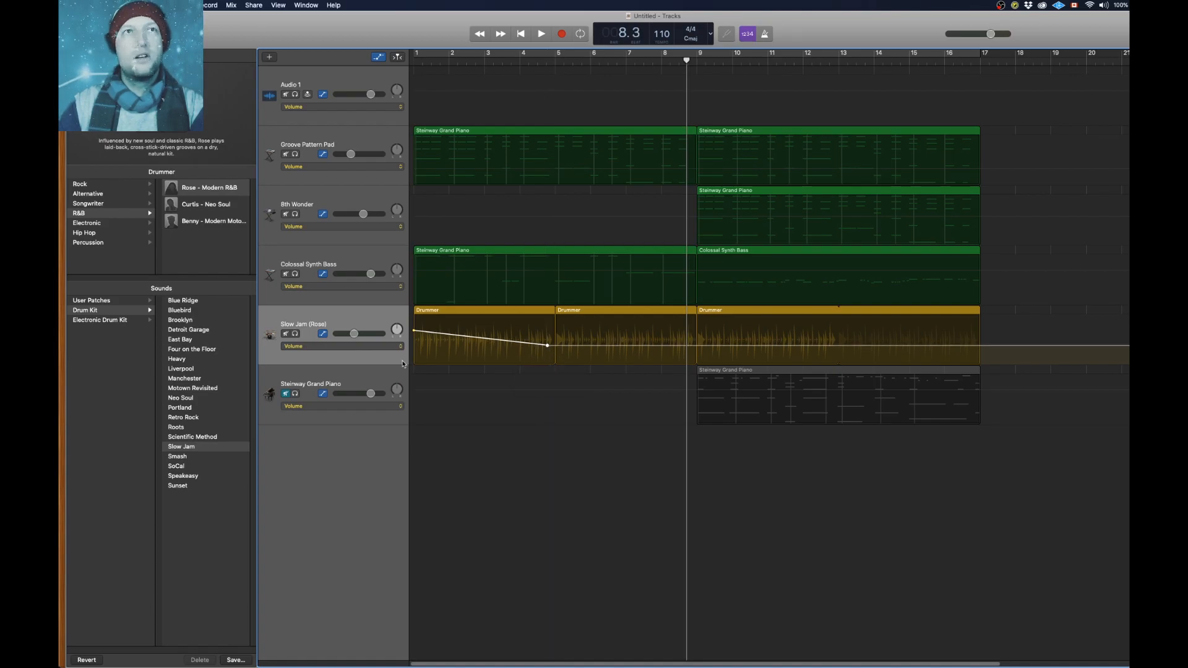
# Hide automation and try changing the Slow Jam track's volume with its fader, playing from the start to test it
pyautogui.press('a')
pyautogui.moveTo(351, 340)
pyautogui.mouseDown()
pyautogui.moveTo(373, 340)
pyautogui.moveTo(332, 340)
pyautogui.moveTo(374, 340)
pyautogui.moveTo(354, 340)
pyautogui.mouseUp()
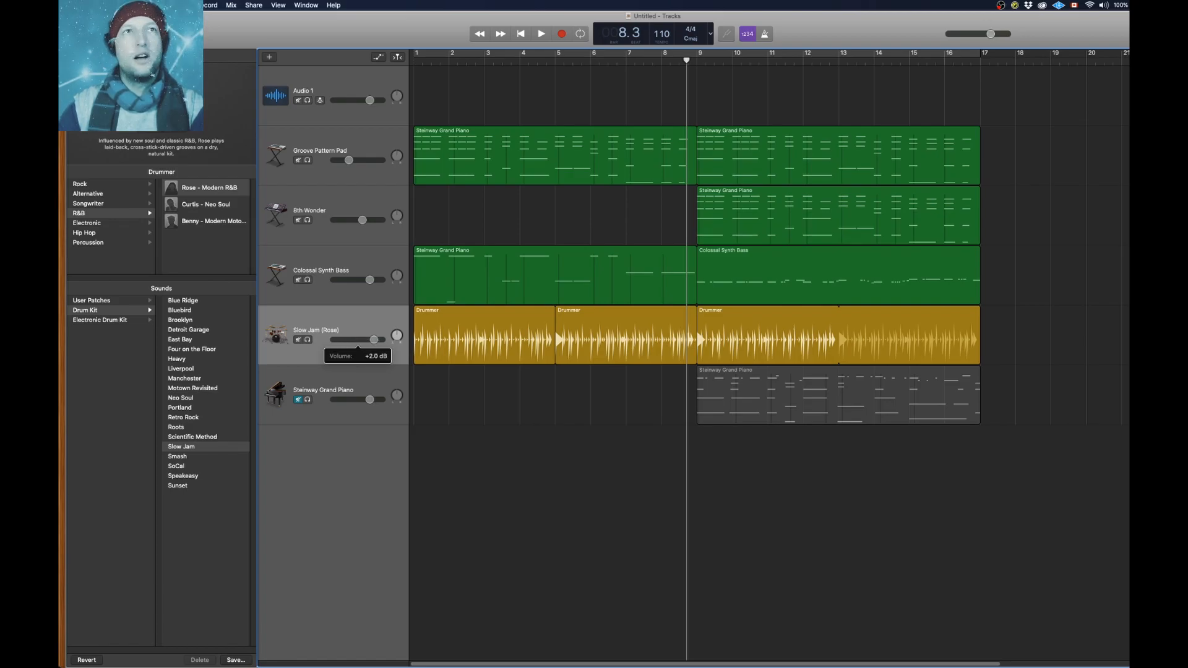
pyautogui.moveTo(378, 339); pyautogui.dragTo(383, 339)
pyautogui.keyDown('alt'); pyautogui.click(382, 339); pyautogui.keyUp('alt')
pyautogui.press('space')
pyautogui.press('Return')
pyautogui.moveTo(369, 343); pyautogui.dragTo(315, 350)
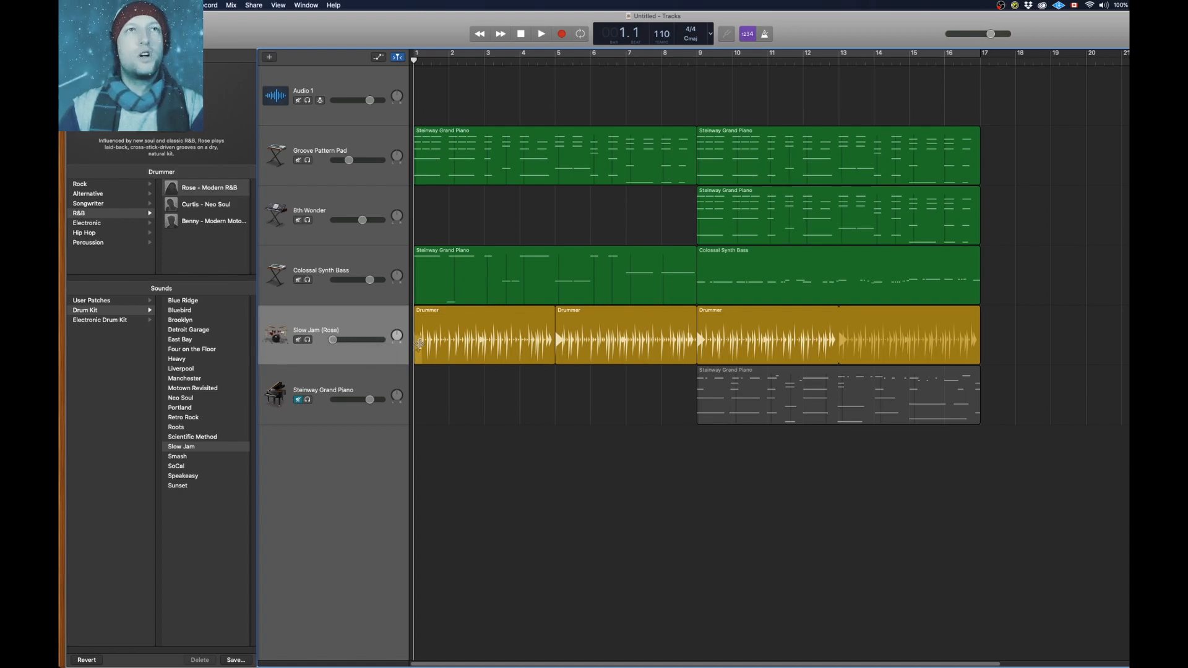
pyautogui.press('space')
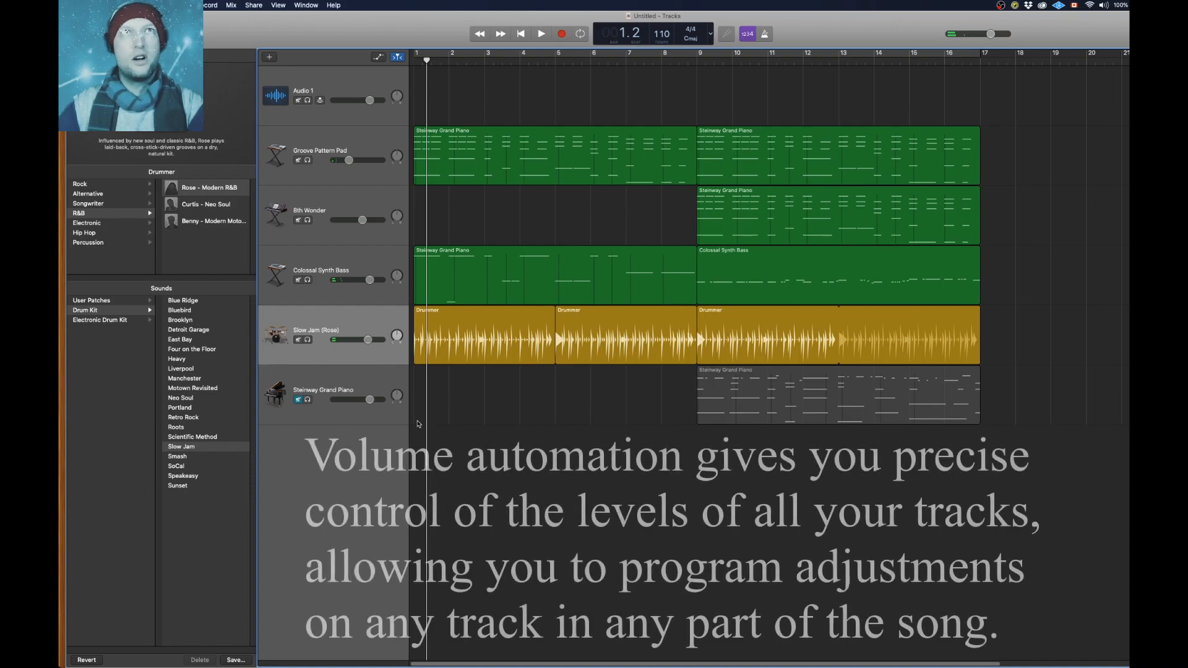
# Show automation again, flatten the Slow Jam volume curve, and add a volume point at bar 5
pyautogui.press('a')
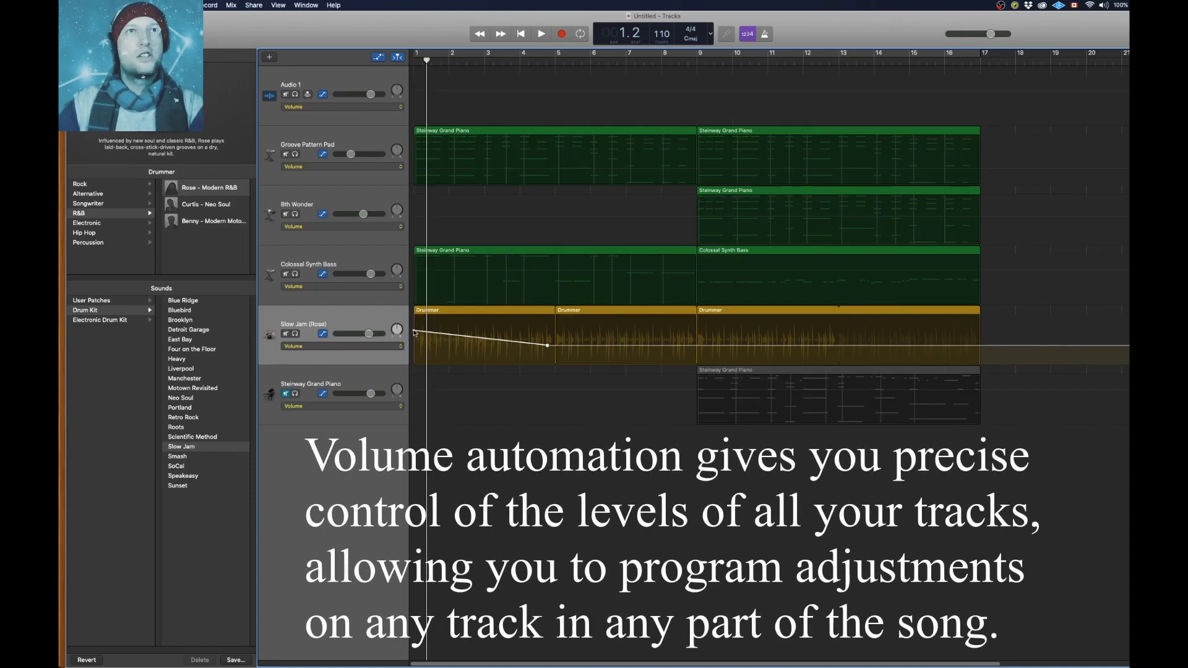
pyautogui.click(414, 333)
pyautogui.moveTo(414, 333); pyautogui.dragTo(414, 330)
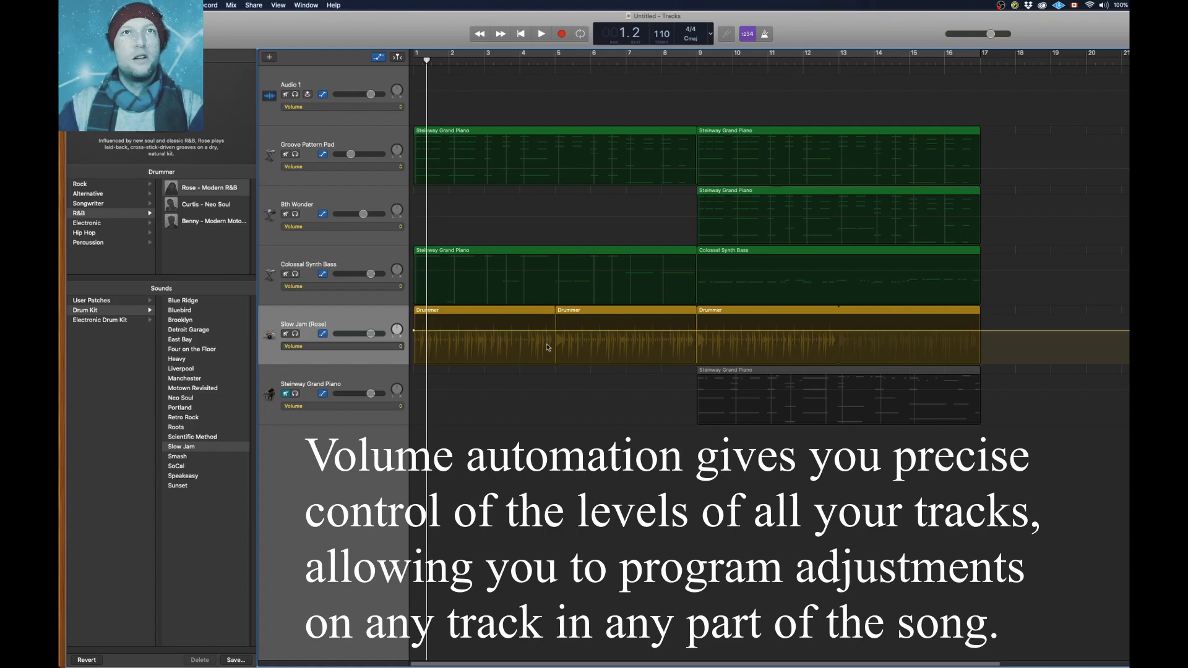
pyautogui.click(548, 344)
pyautogui.click(547, 345)
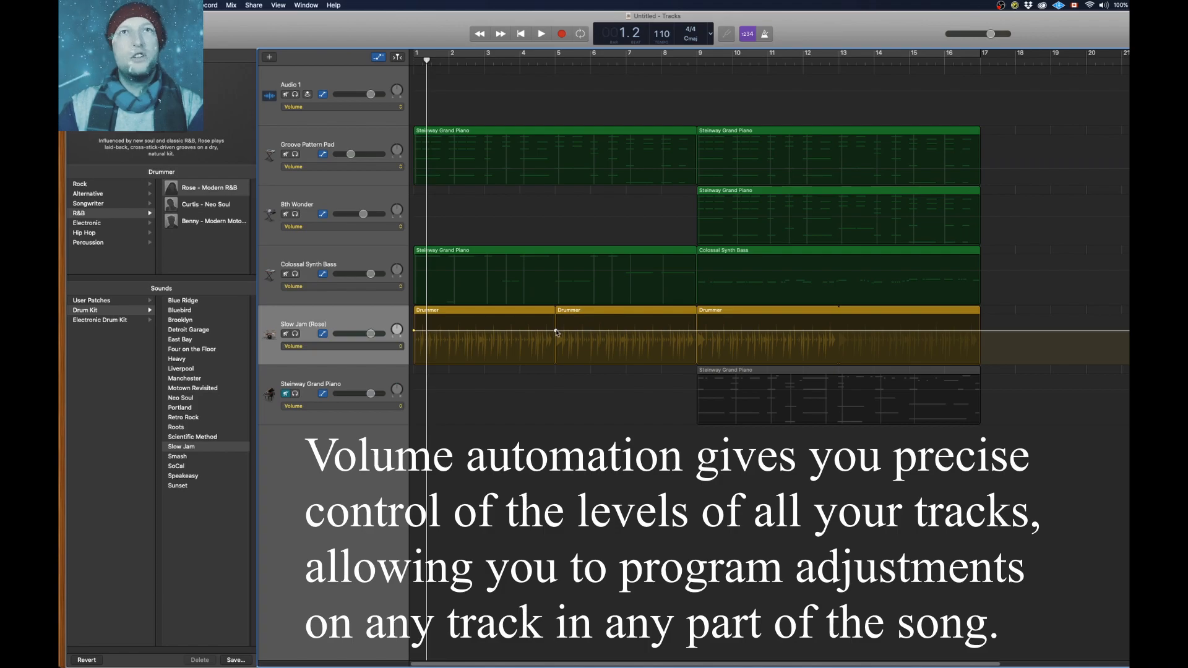
# Lower the Slow Jam volume point at bar 1 to -5.2 dB so the drums fade in up to bar 5, and audition it
pyautogui.moveTo(415, 333); pyautogui.dragTo(413, 339)
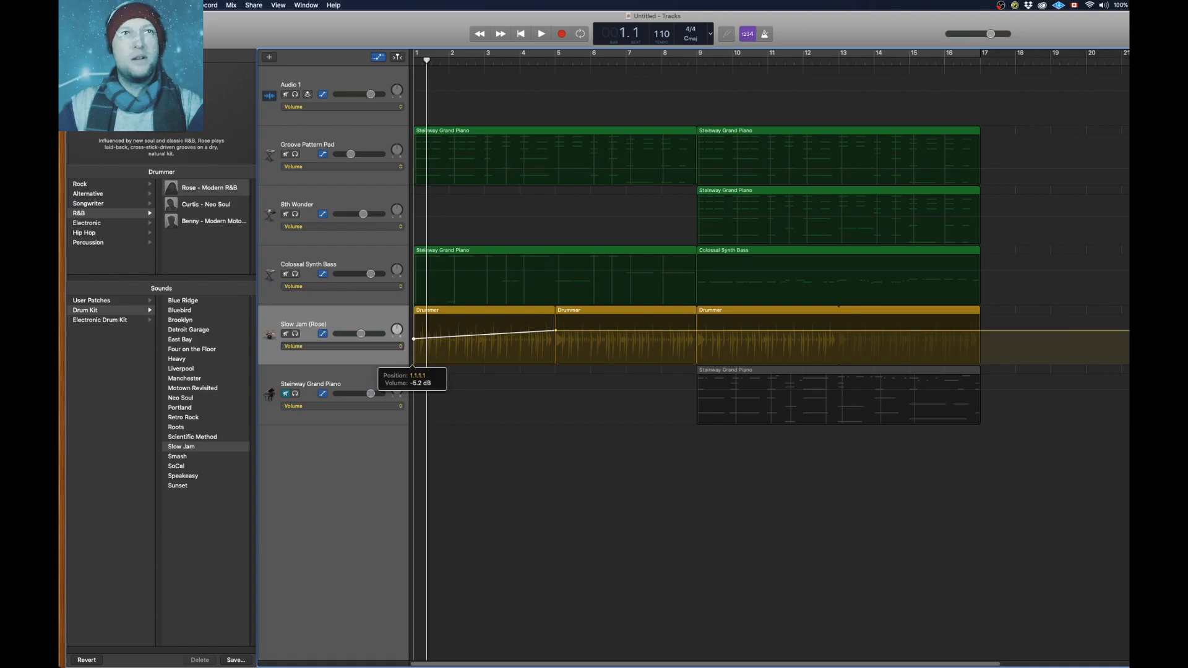
pyautogui.press('space')
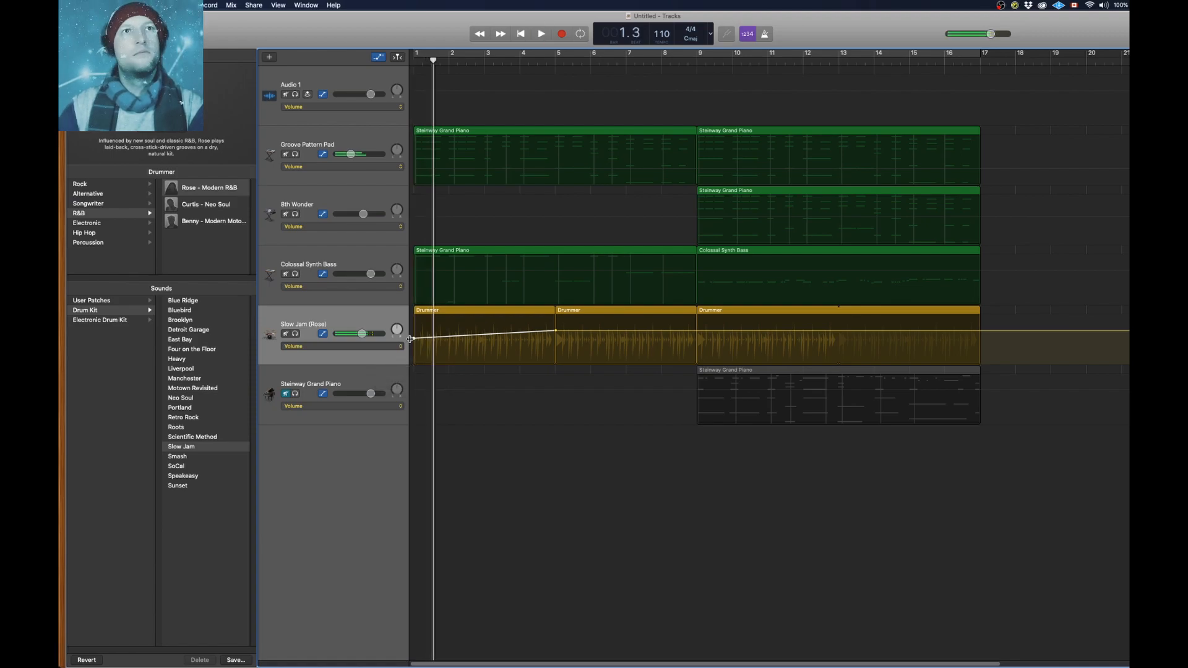
pyautogui.press('space')
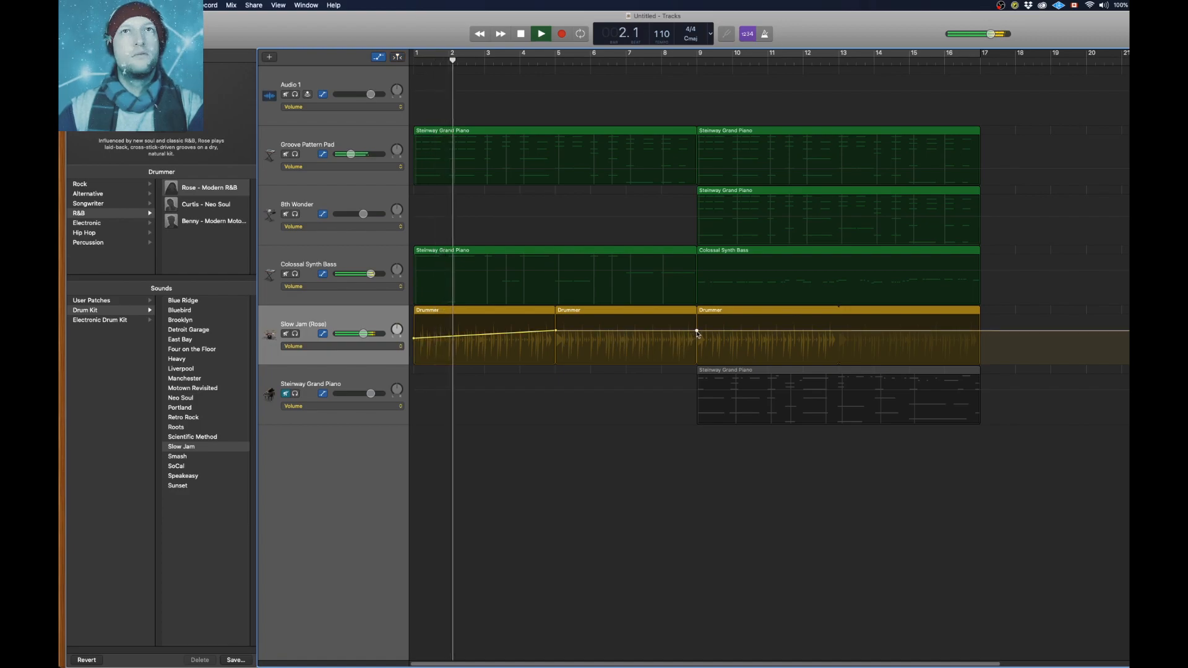
# Remove the Slow Jam volume point at bar 5 so the fade-in runs to bar 9, audition it and hide automation
pyautogui.click(556, 331)
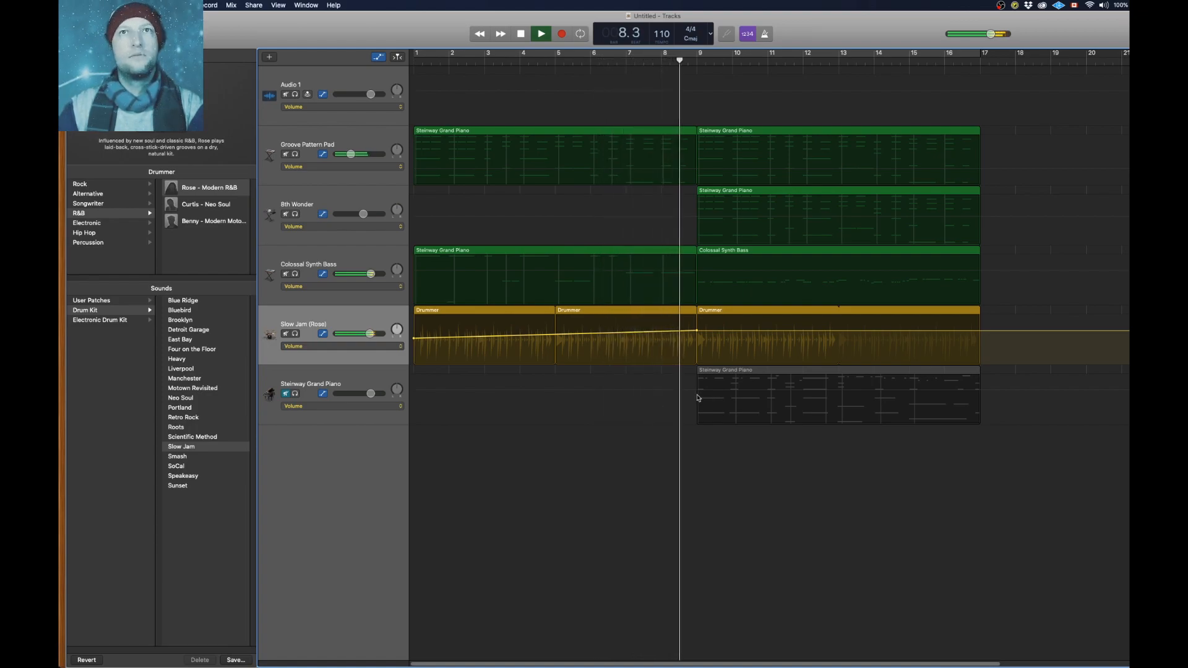
pyautogui.press('a')
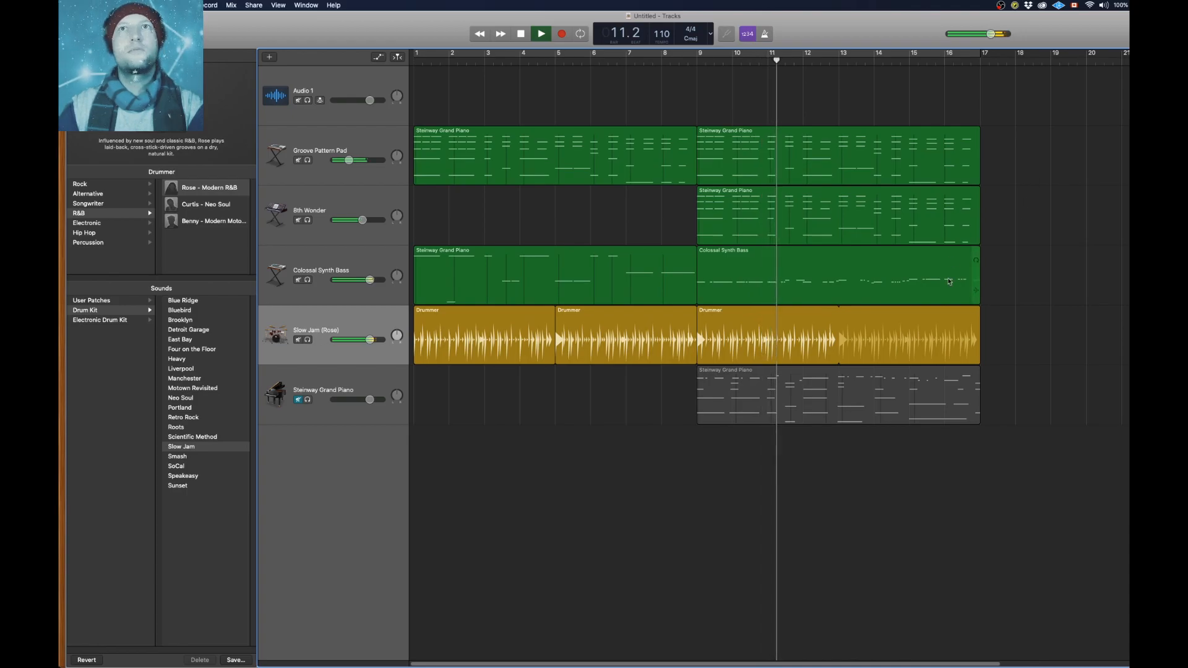
pyautogui.press('space')
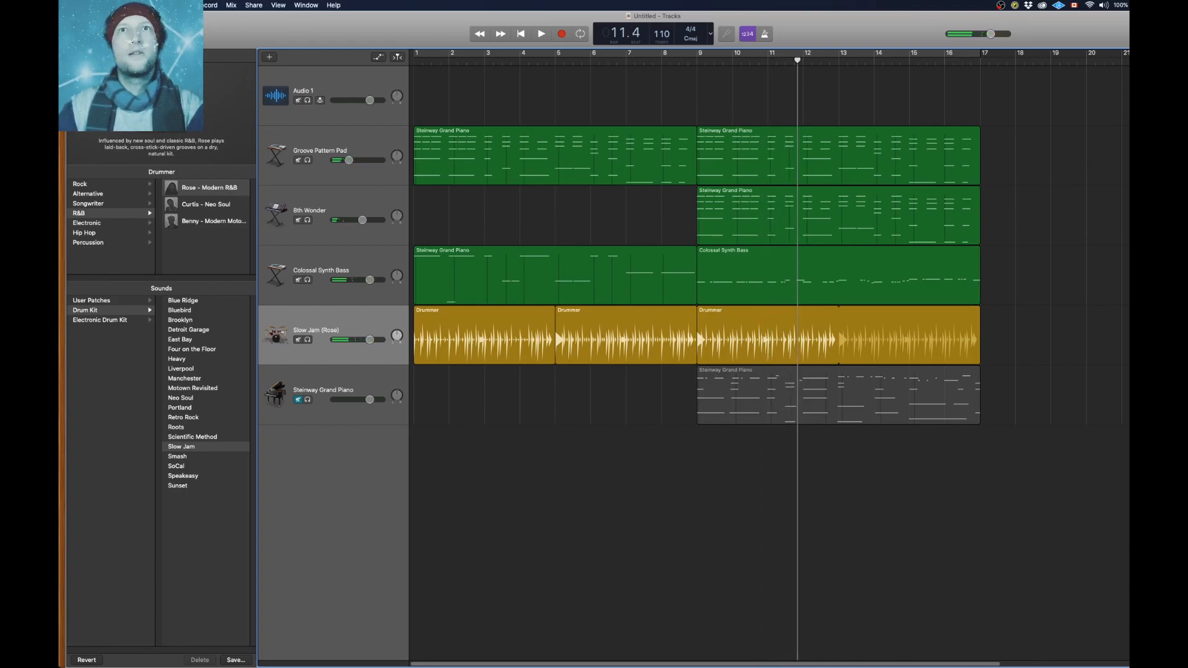
# Replace the sound library with the loop browser, filter loops by Tambourine, and add Tambourine 04 on a new track at bar 9
pyautogui.press('y')
pyautogui.press('o')
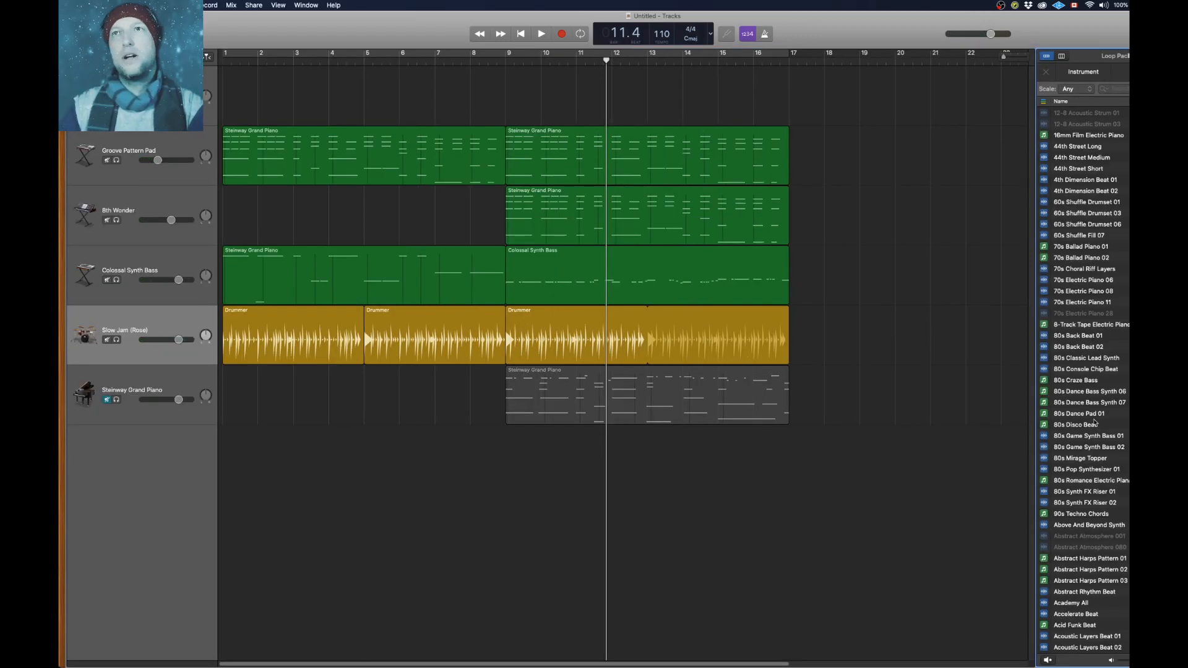
pyautogui.click(1083, 72)
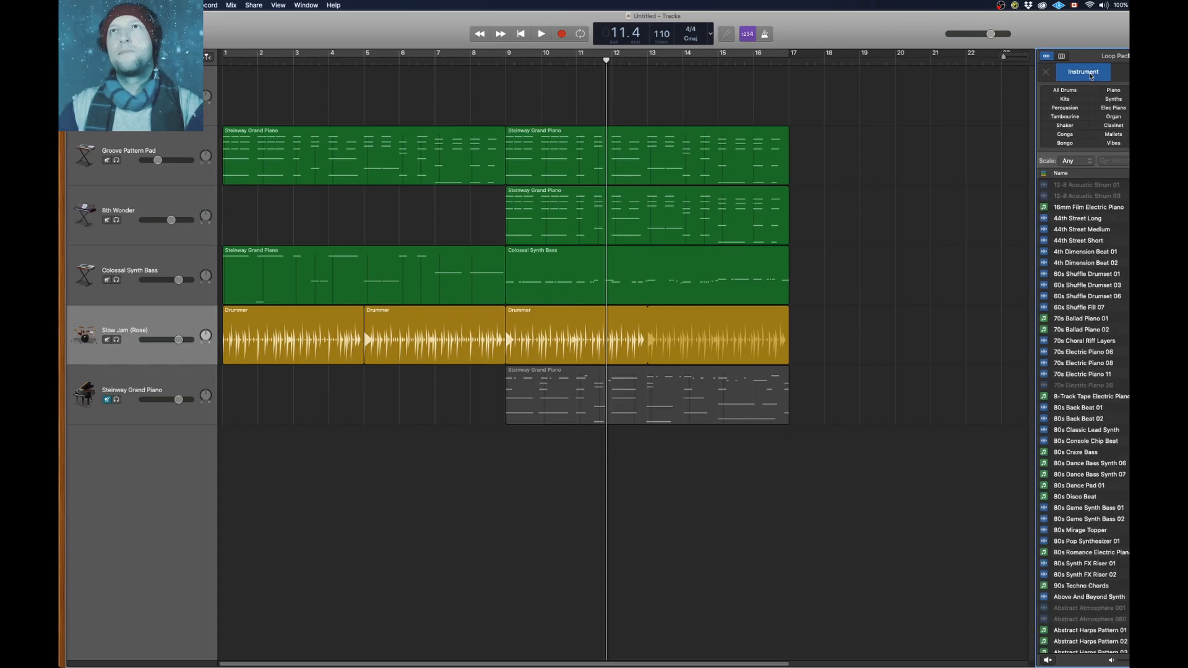
pyautogui.click(1065, 116)
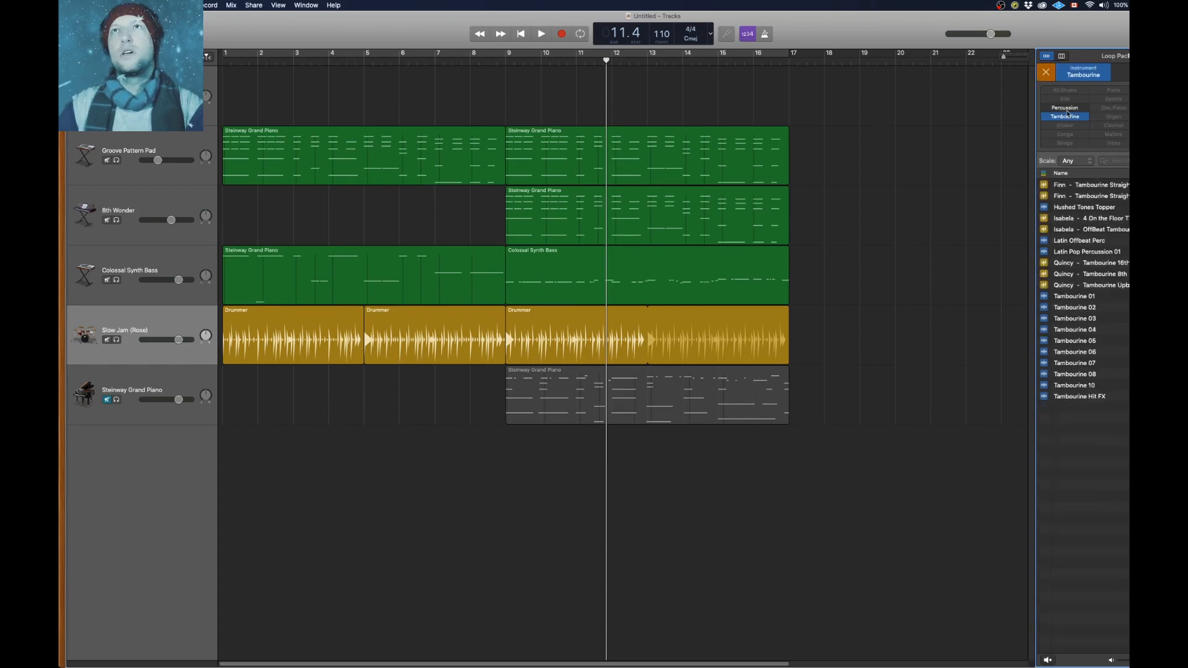
pyautogui.click(1076, 328)
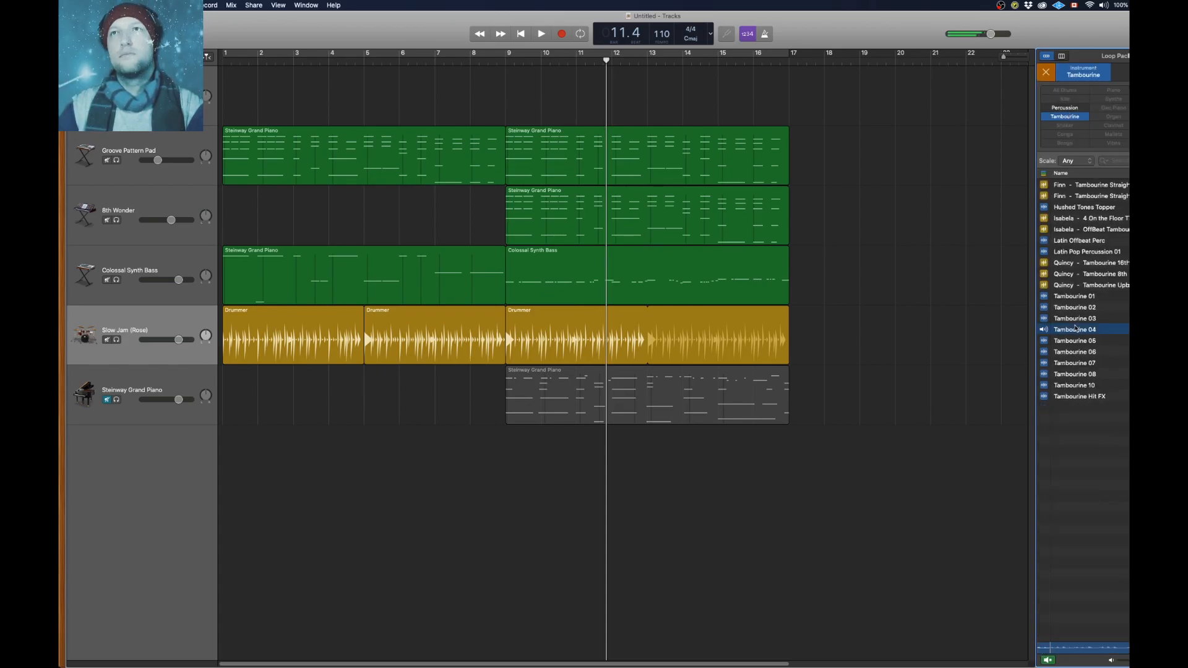
pyautogui.moveTo(1076, 330); pyautogui.dragTo(502, 466)
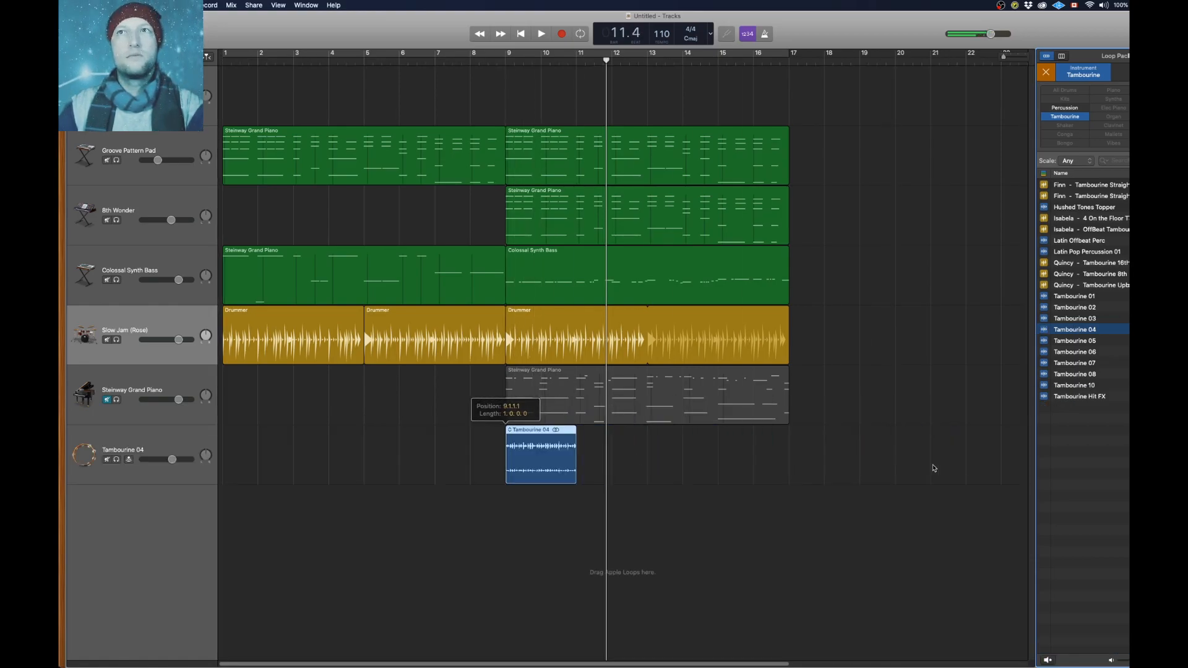
# Add the Tambourine Hit FX loop on a new track at bar 9, lower its track volume and audition it
pyautogui.moveTo(1075, 399); pyautogui.dragTo(512, 514)
pyautogui.click(507, 59)
pyautogui.press('space')
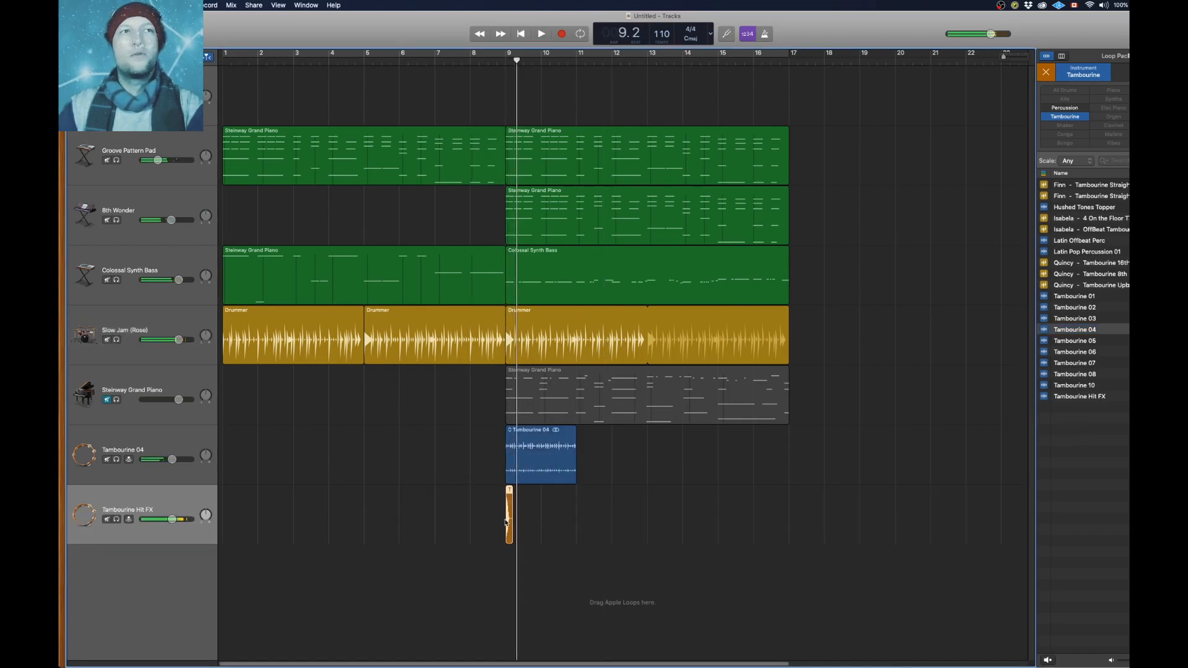
pyautogui.moveTo(172, 523); pyautogui.dragTo(158, 523)
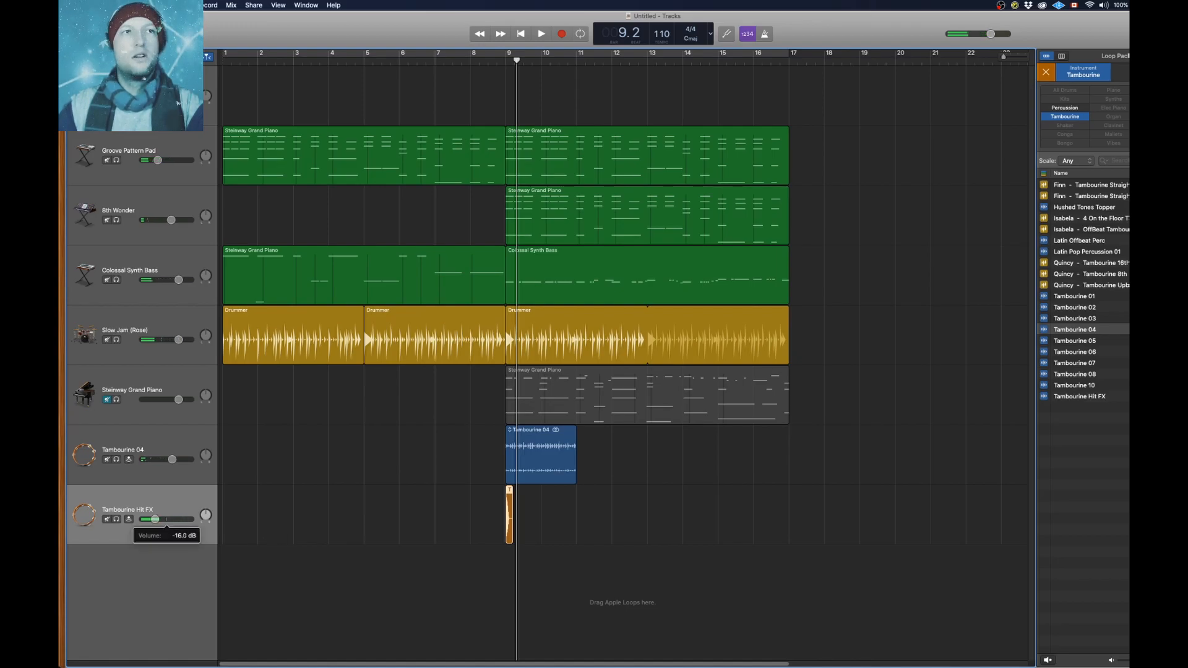
pyautogui.click(463, 55)
pyautogui.press('space')
# Loop the Tambourine 04 region to bar 17, then pan its track off-centre and lower its volume slightly during playback
pyautogui.moveTo(572, 464); pyautogui.dragTo(788, 456)
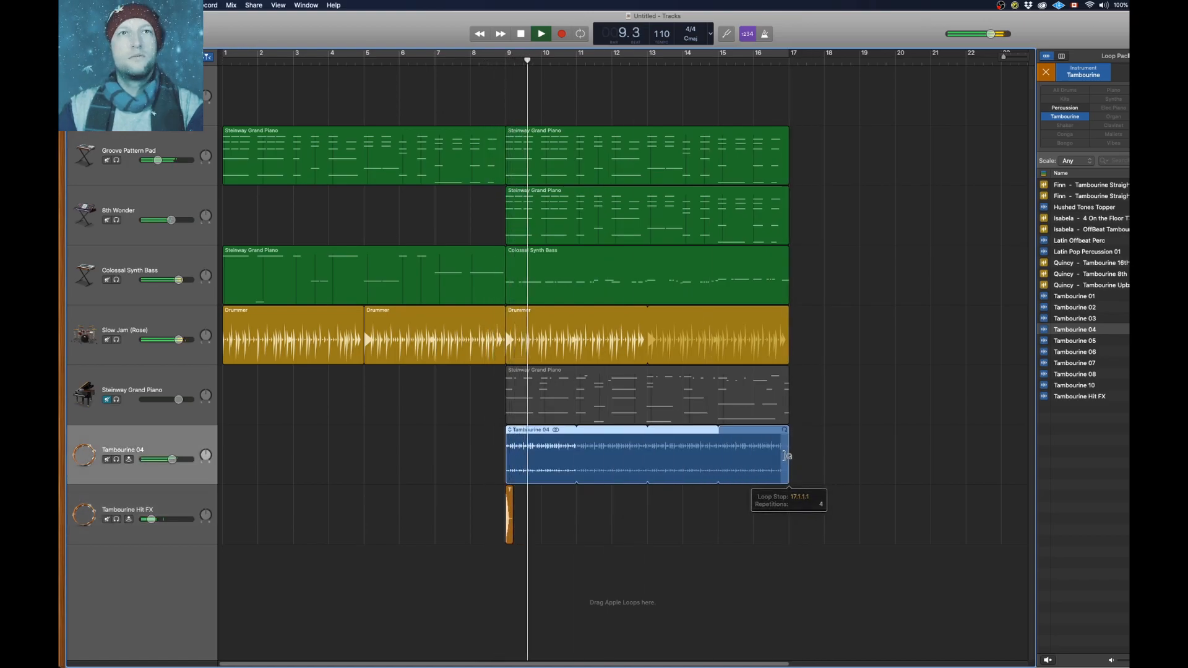
pyautogui.press('space')
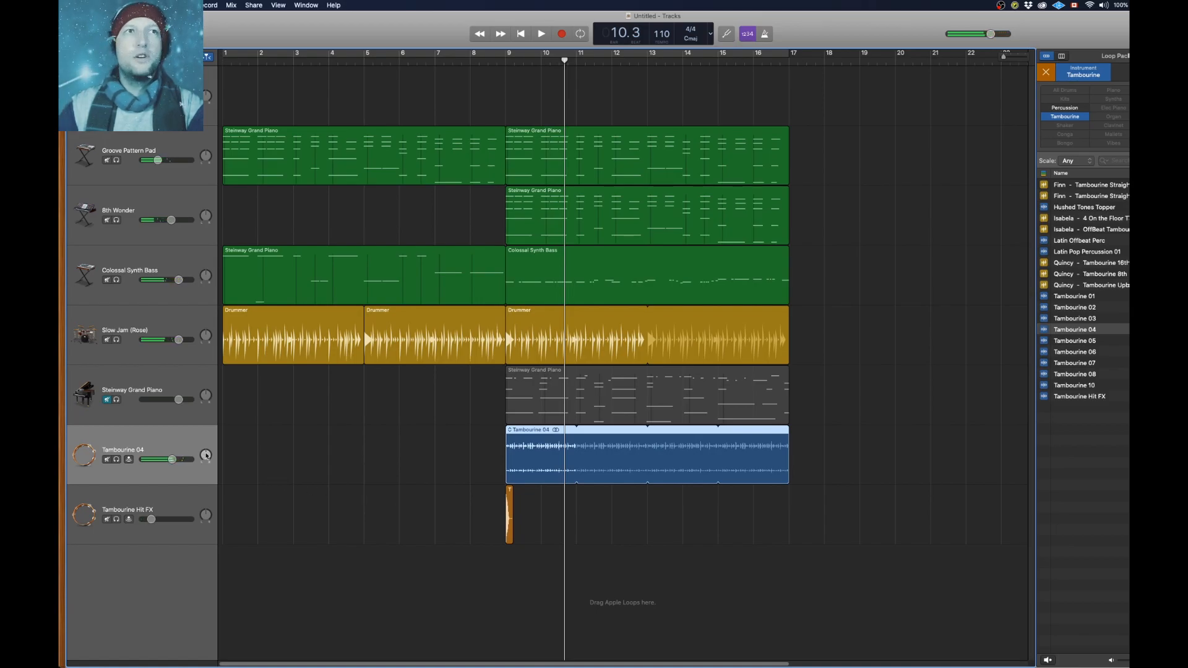
pyautogui.moveTo(206, 456)
pyautogui.mouseDown()
pyautogui.moveTo(206, 442)
pyautogui.moveTo(220, 463)
pyautogui.mouseUp()
pyautogui.press('space')
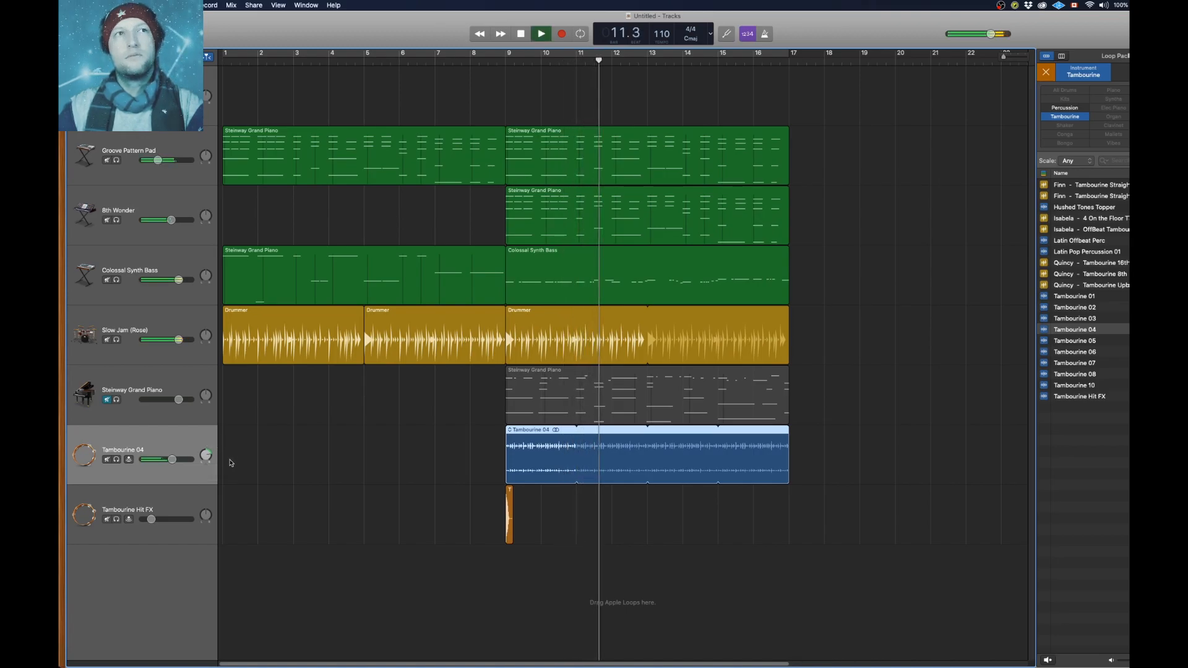
pyautogui.moveTo(170, 459); pyautogui.dragTo(165, 459)
# Undo the last region change, loop Tambourine 04 out to bar 17 again, and audition its entry at bar 9
pyautogui.press('super+z')
pyautogui.press('space')
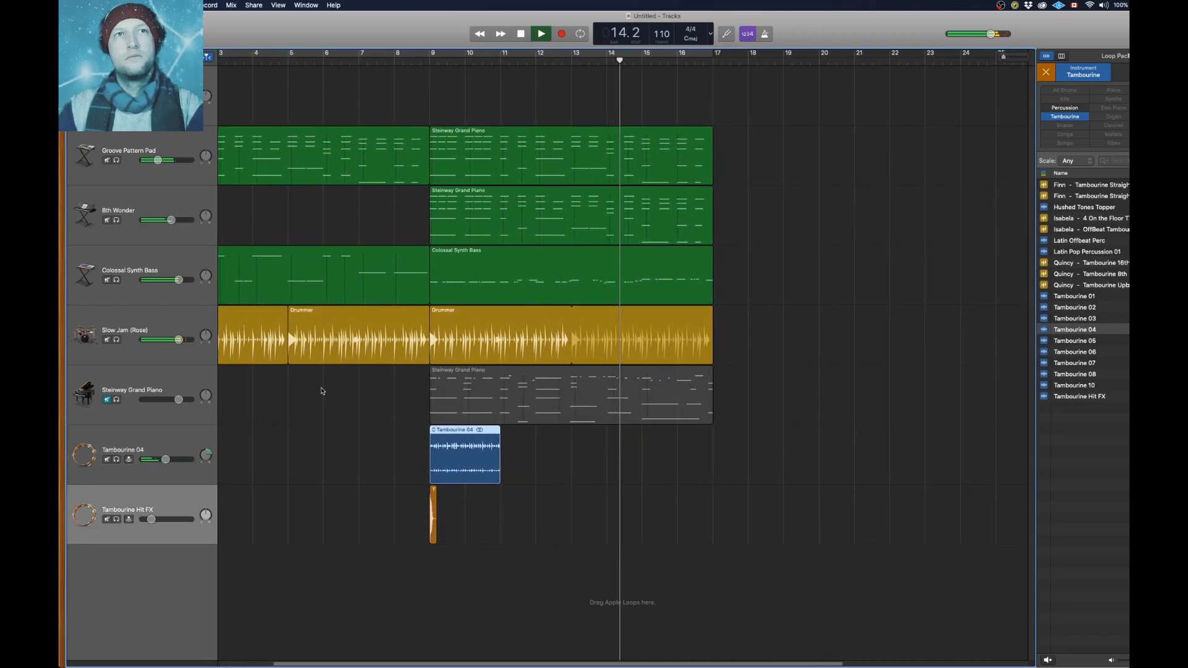
pyautogui.moveTo(499, 452); pyautogui.dragTo(705, 456)
pyautogui.press('space')
pyautogui.hscroll(-2, 882, 461)
pyautogui.hscroll(-2, 882, 461)
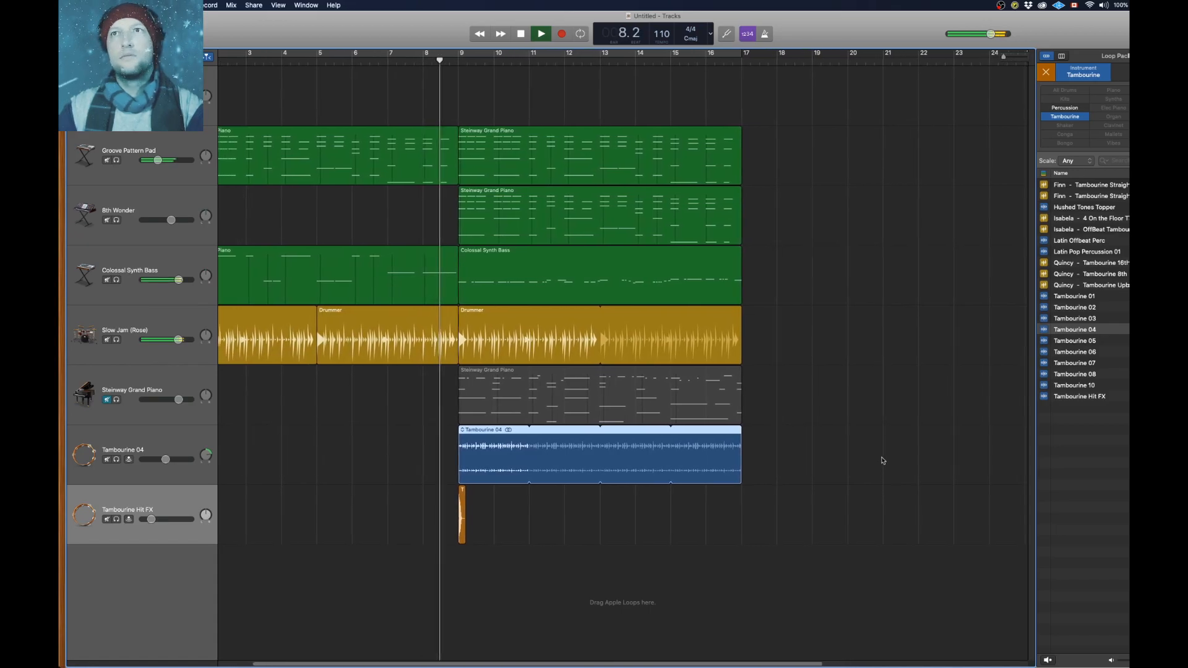
pyautogui.hscroll(-2, 531, 513)
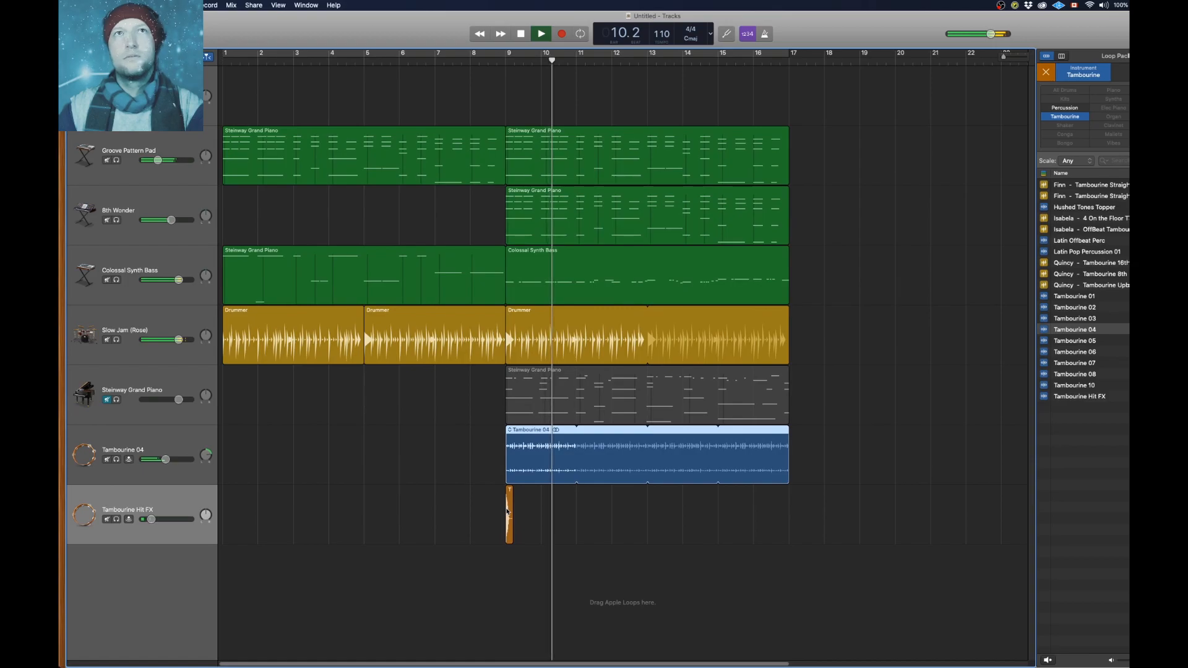
# Move the Tambourine Hit FX region to bar 13 beat 2 and play from bar 13 to check it
pyautogui.press('space')
pyautogui.moveTo(510, 501); pyautogui.dragTo(659, 503)
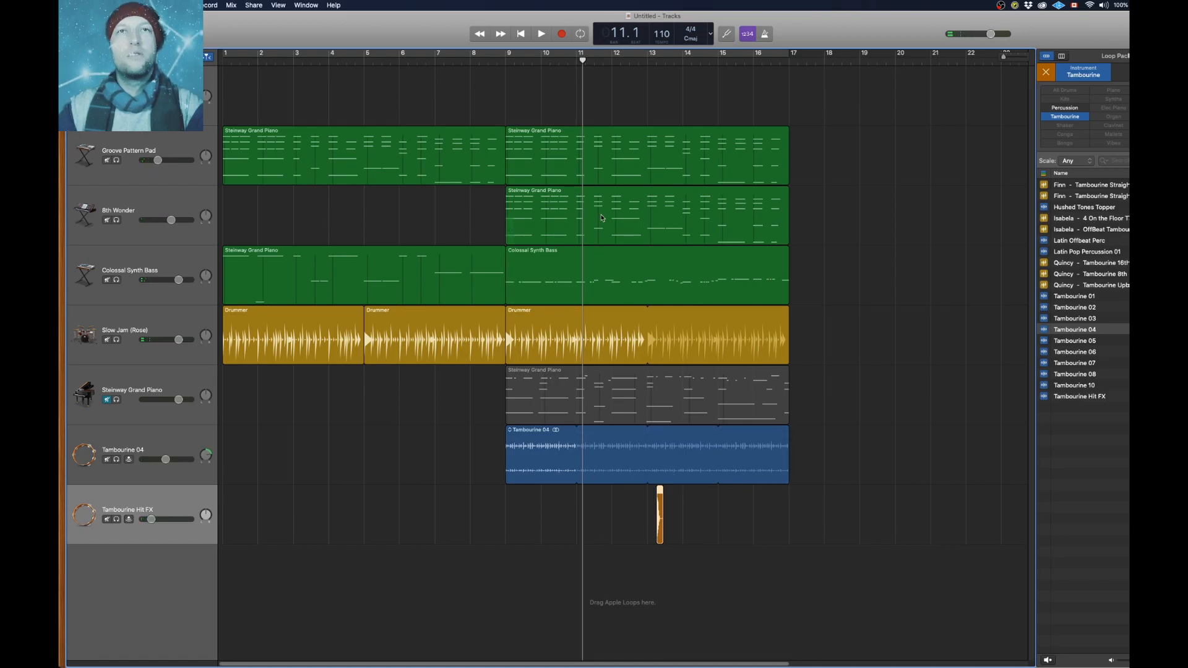
pyautogui.moveTo(582, 58); pyautogui.dragTo(648, 84)
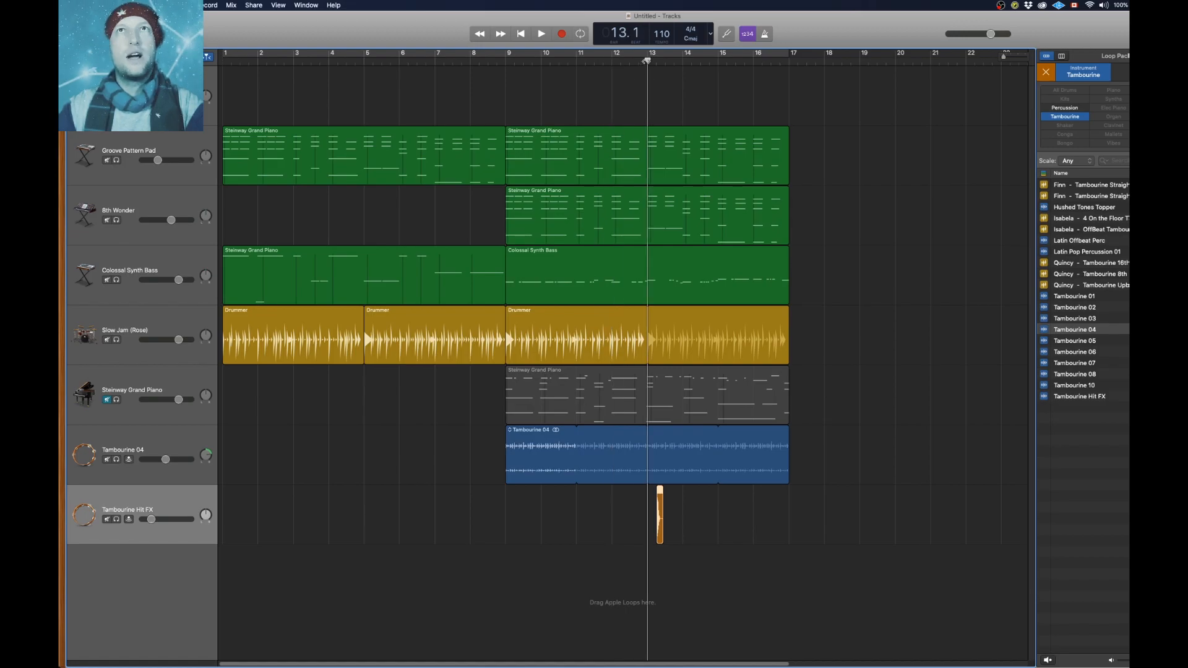
pyautogui.scroll(5, 660, 514)
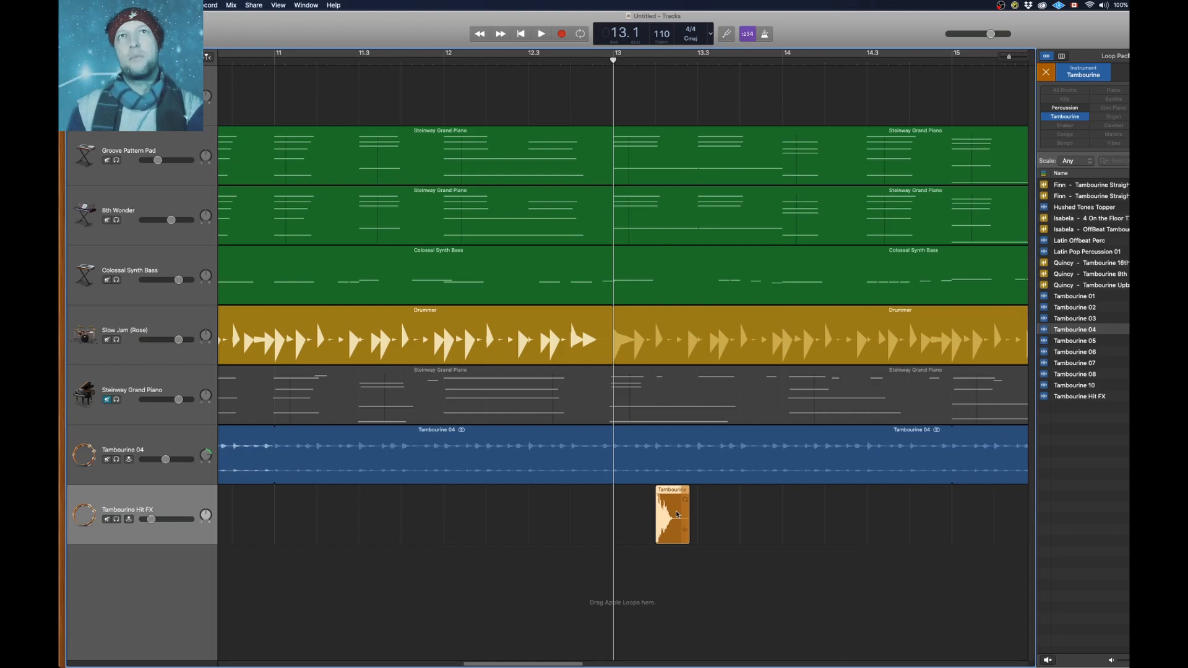
pyautogui.press('space')
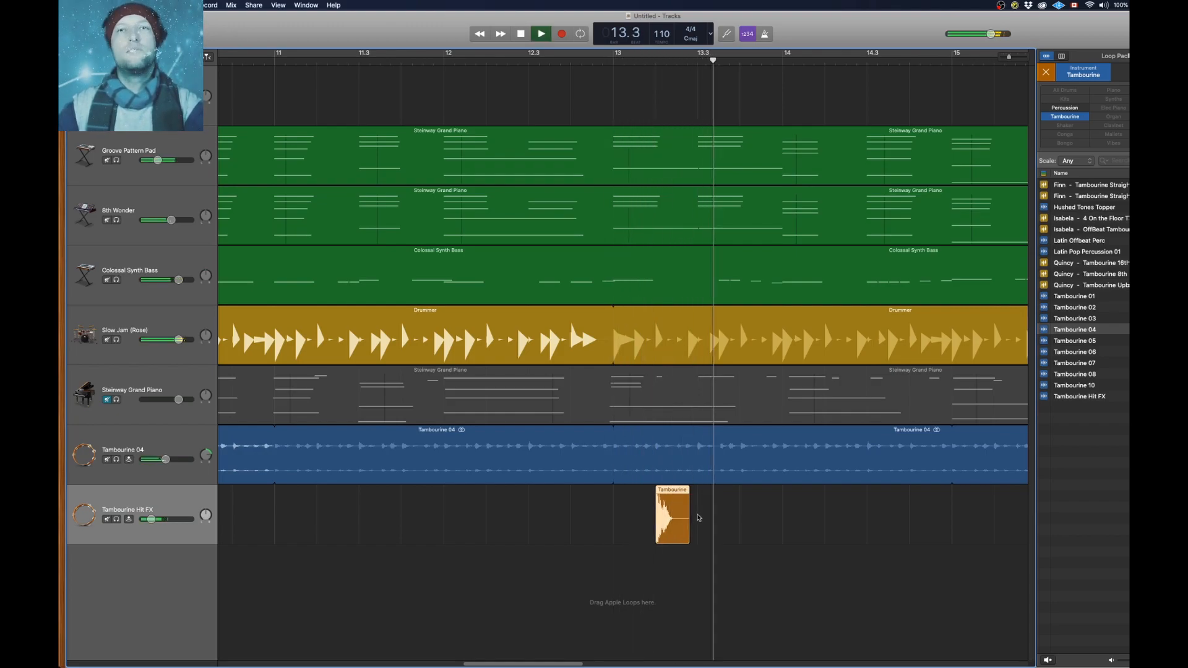
# Duplicate the tambourine hit to bar 13 beat 4 and check both hits' positions with the playhead
pyautogui.moveTo(674, 494); pyautogui.dragTo(759, 494)
pyautogui.click(655, 60)
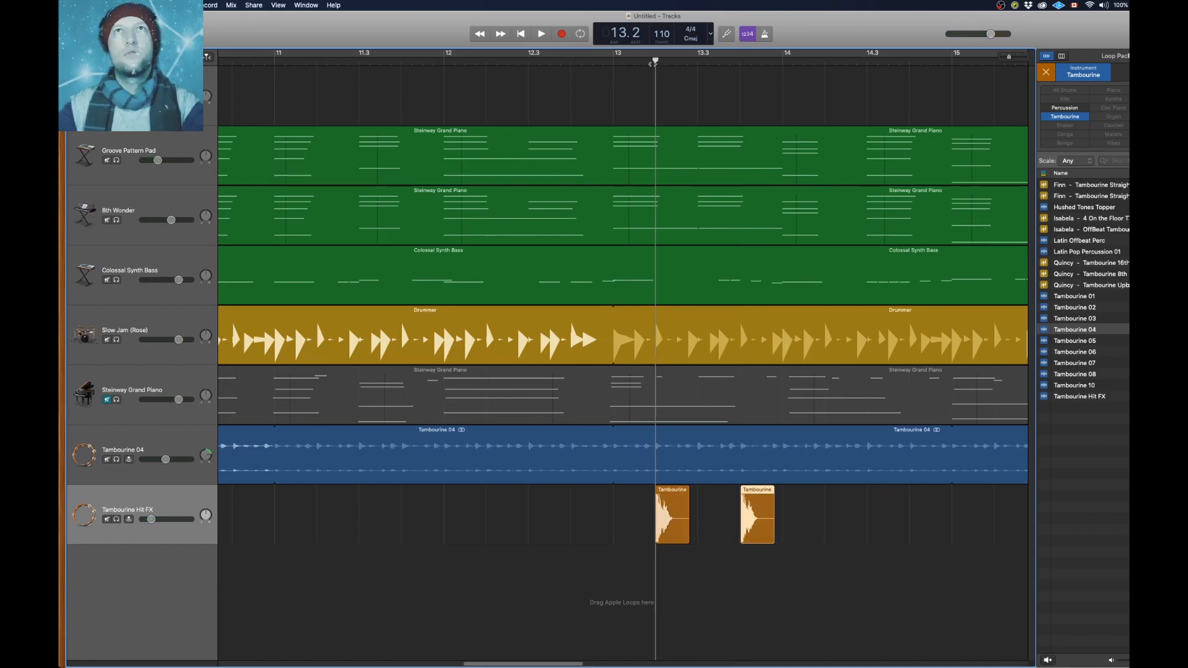
pyautogui.click(744, 62)
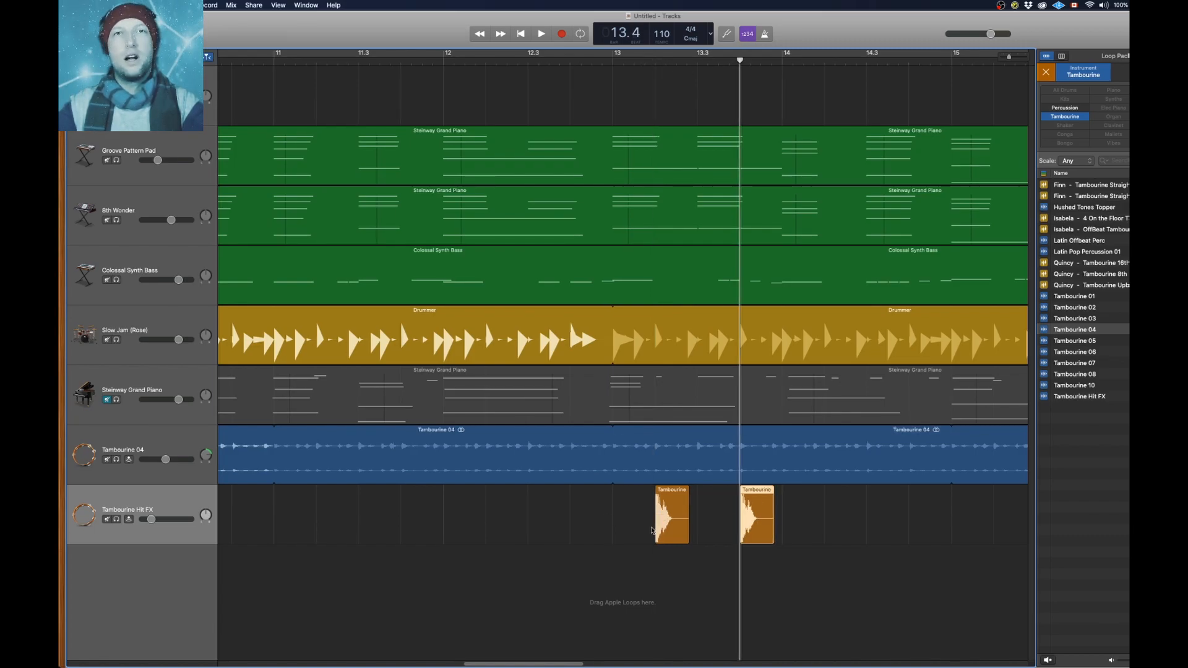
# Copy both tambourine hits in bar 13 and paste them at bar 14 beat 2
pyautogui.moveTo(621, 516); pyautogui.dragTo(754, 517)
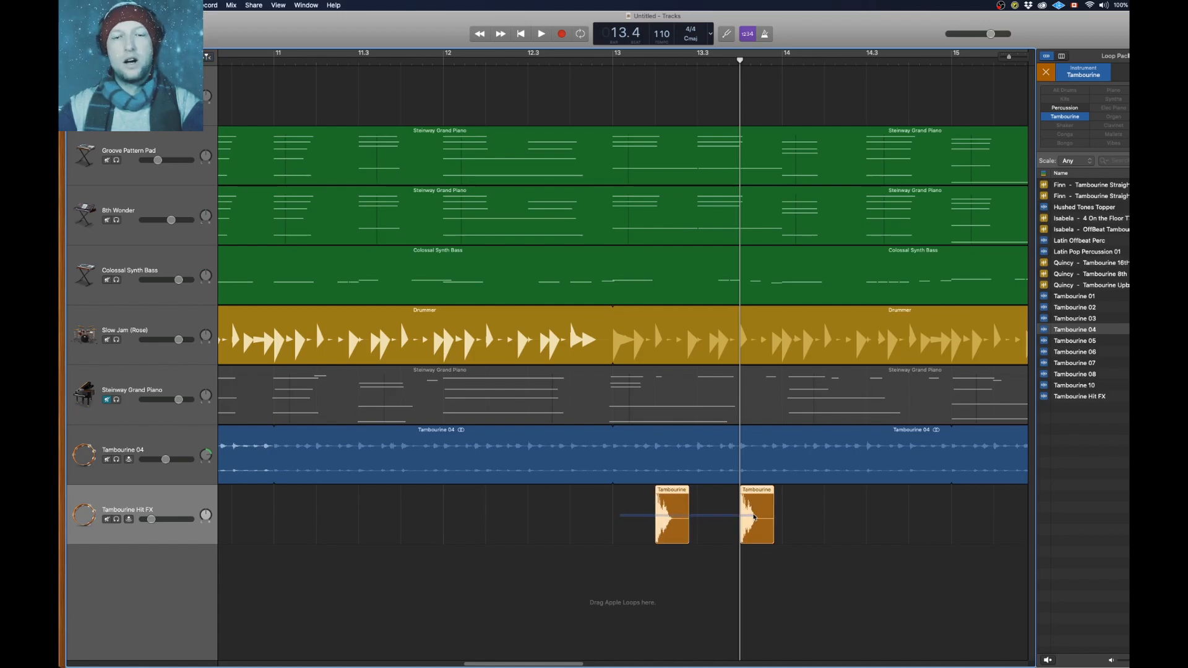
pyautogui.rightClick(675, 496)
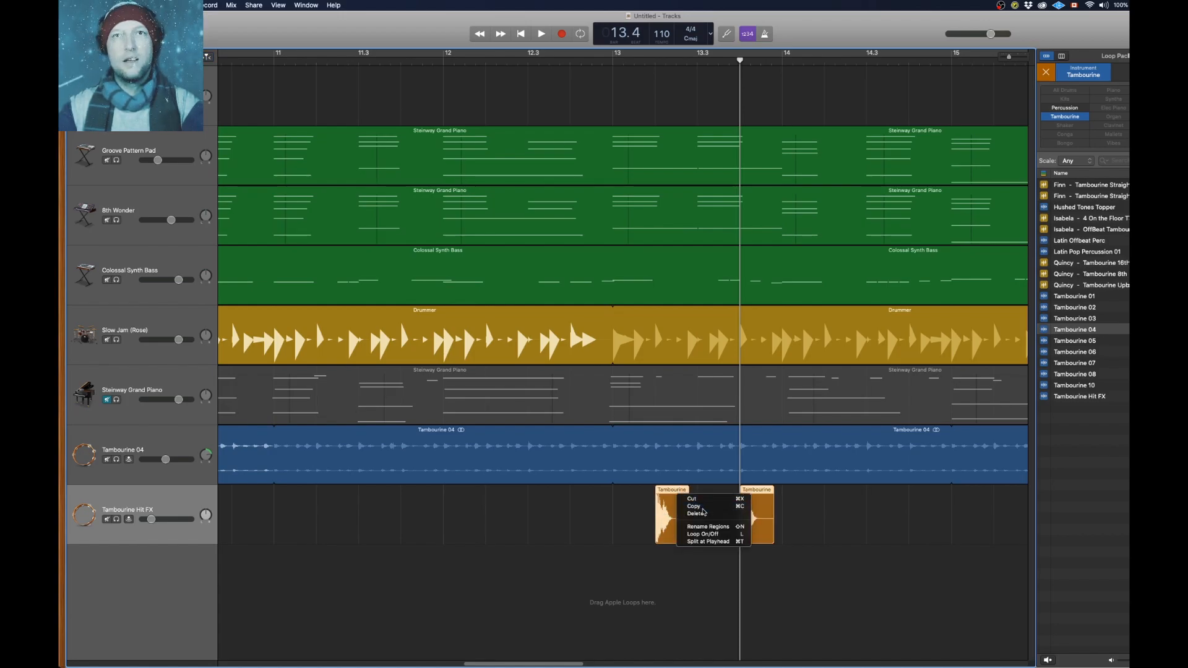
pyautogui.click(805, 511)
pyautogui.click(825, 61)
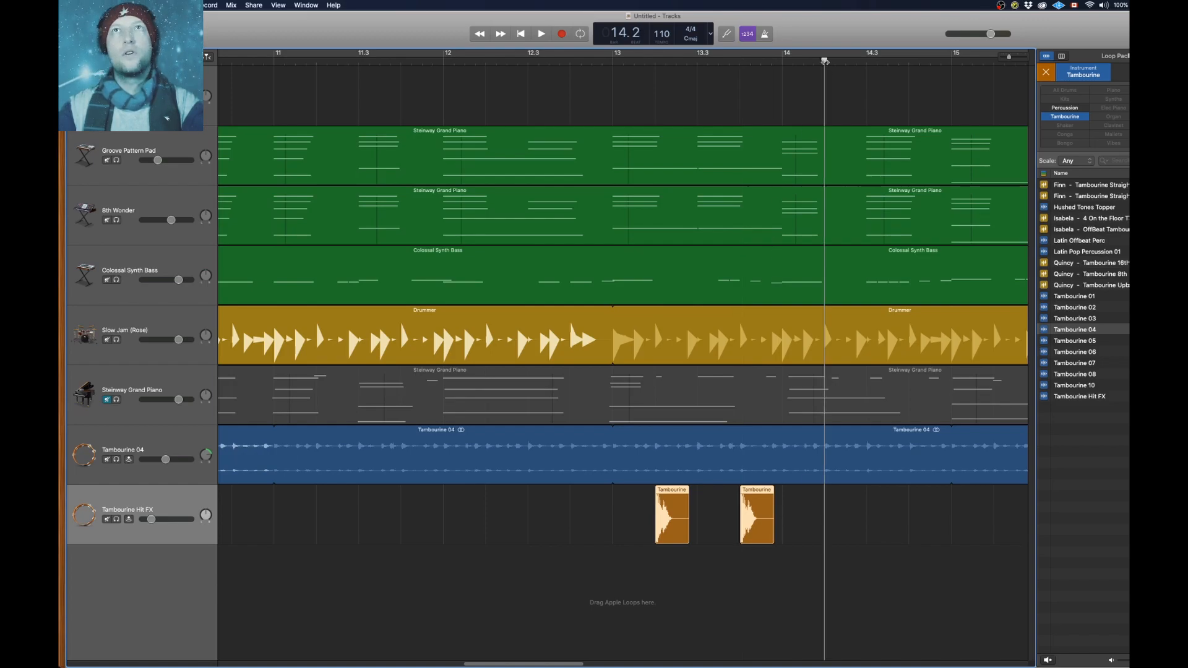
pyautogui.rightClick(836, 522)
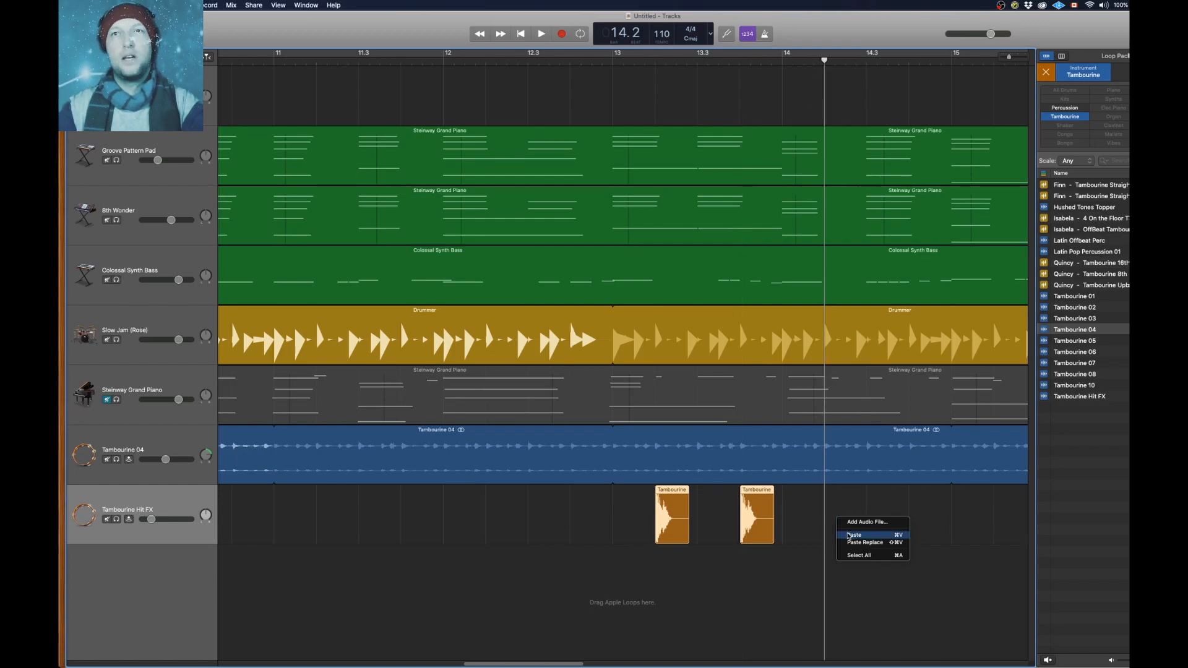
pyautogui.click(845, 535)
# Copy the four tambourine hits in bars 13 and 14 and paste them at bar 15 beat 2
pyautogui.moveTo(869, 526); pyautogui.dragTo(544, 520)
pyautogui.rightClick(553, 508)
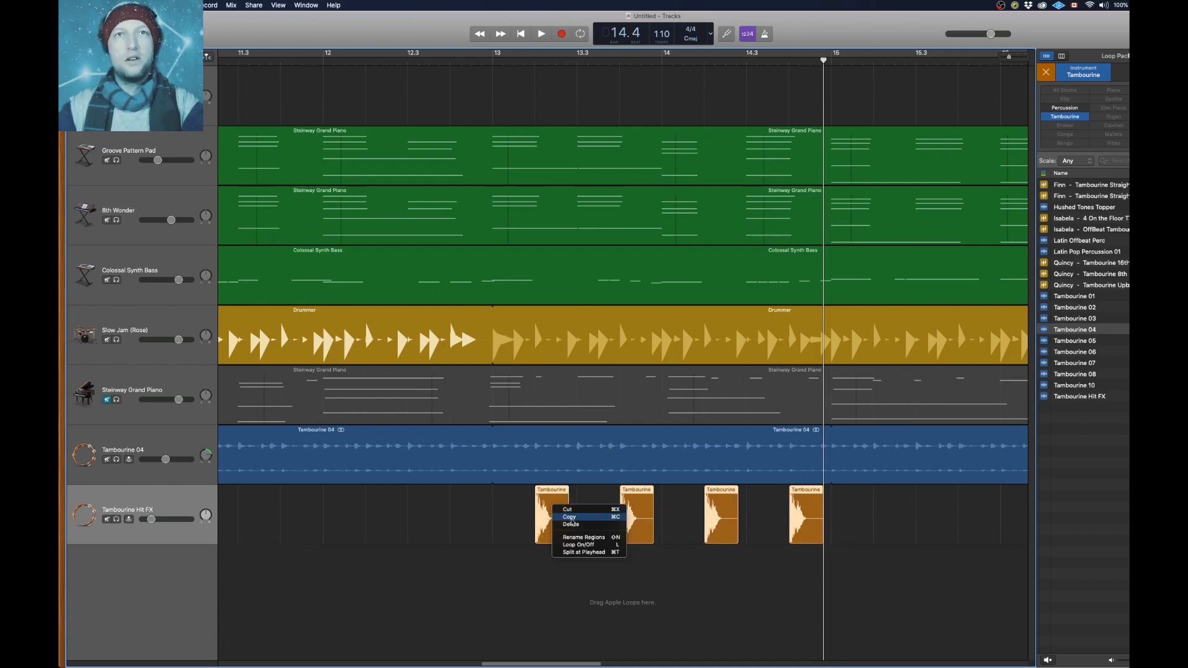
pyautogui.click(571, 518)
pyautogui.click(873, 58)
pyautogui.rightClick(888, 519)
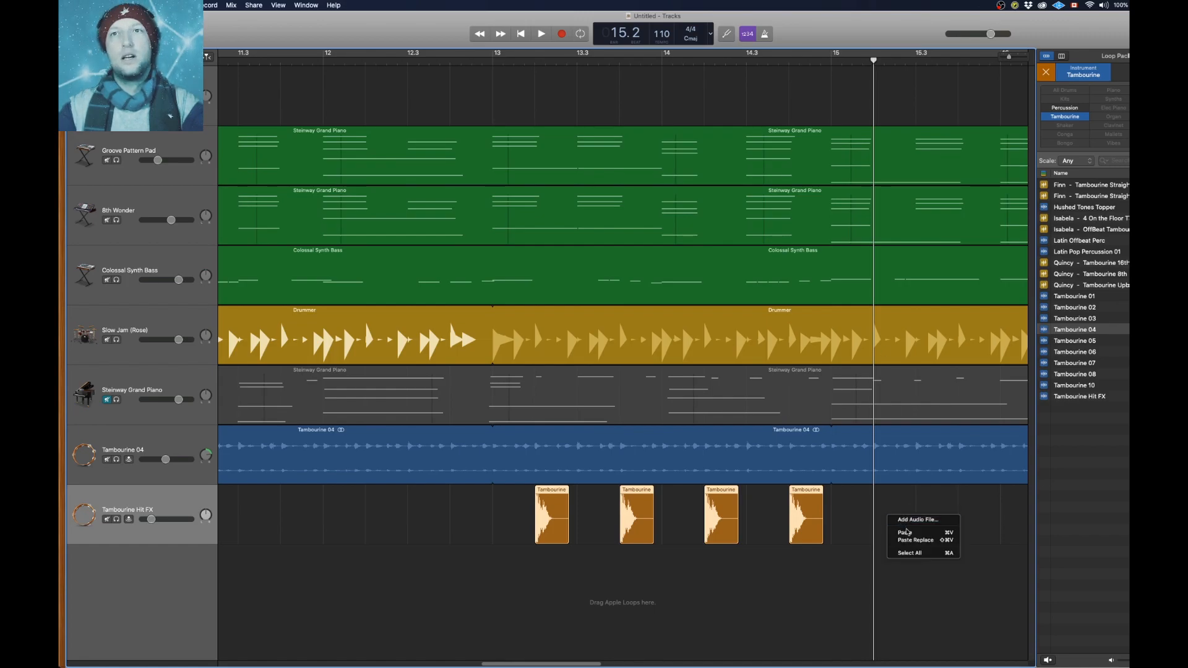
pyautogui.click(910, 534)
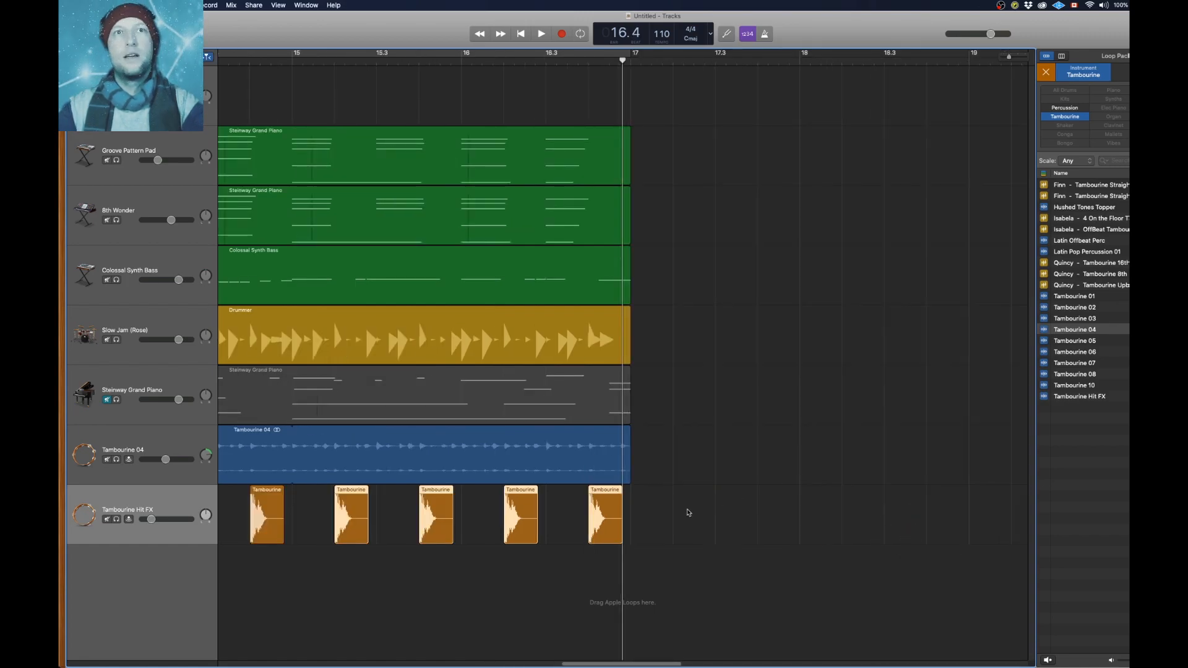
# Play the section from bar 11 to the end and pan the Tambourine Hit FX track to the right
pyautogui.scroll(-10, 687, 510)
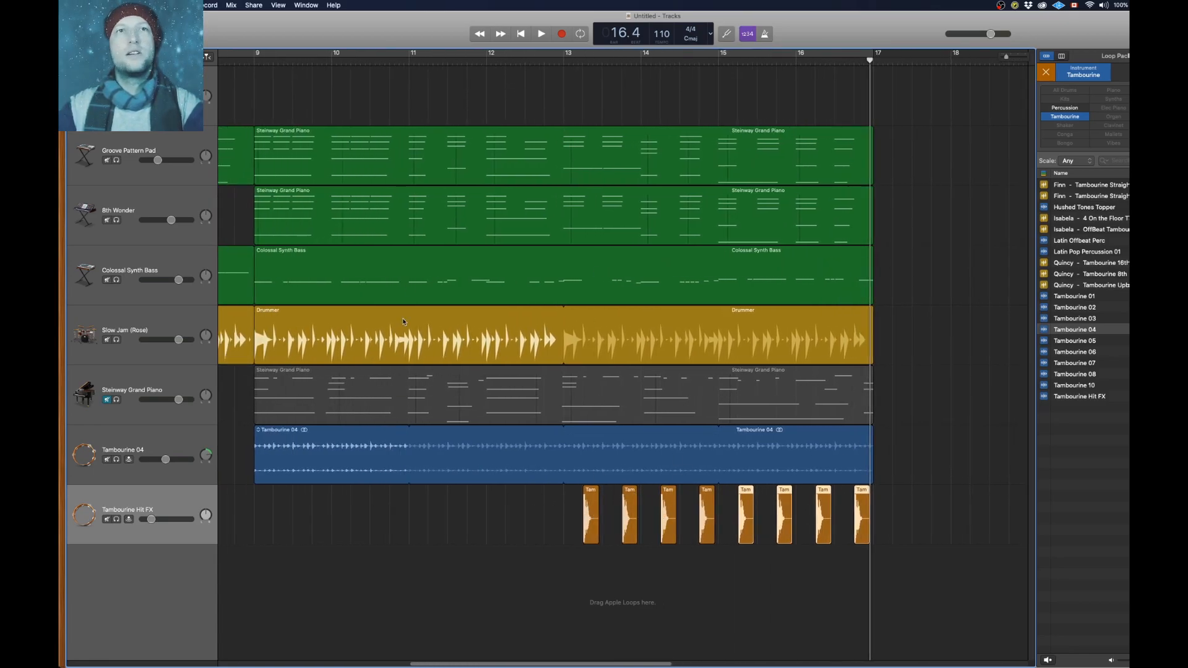
pyautogui.click(414, 61)
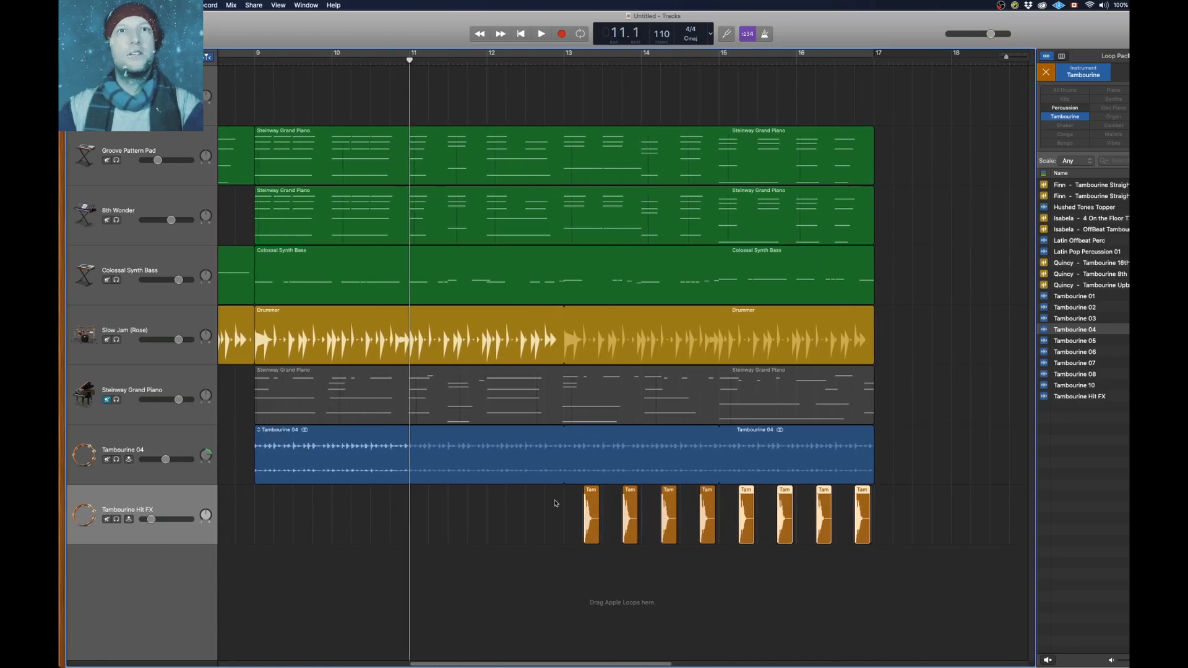
pyautogui.press('space')
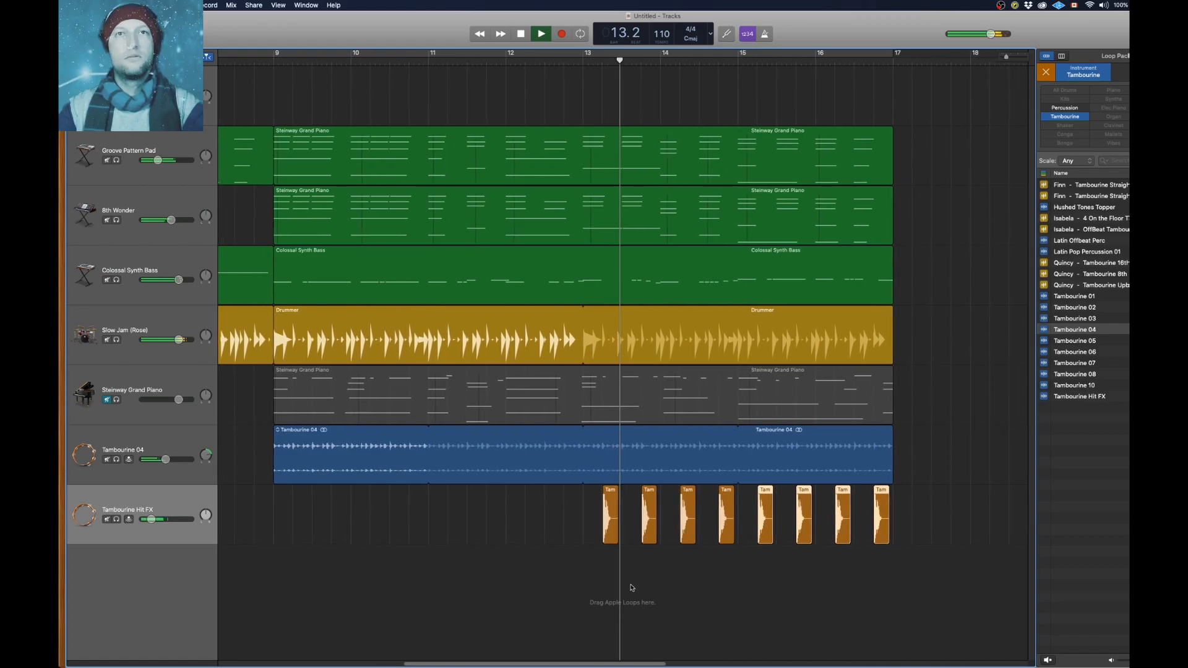
pyautogui.moveTo(207, 515); pyautogui.dragTo(219, 494)
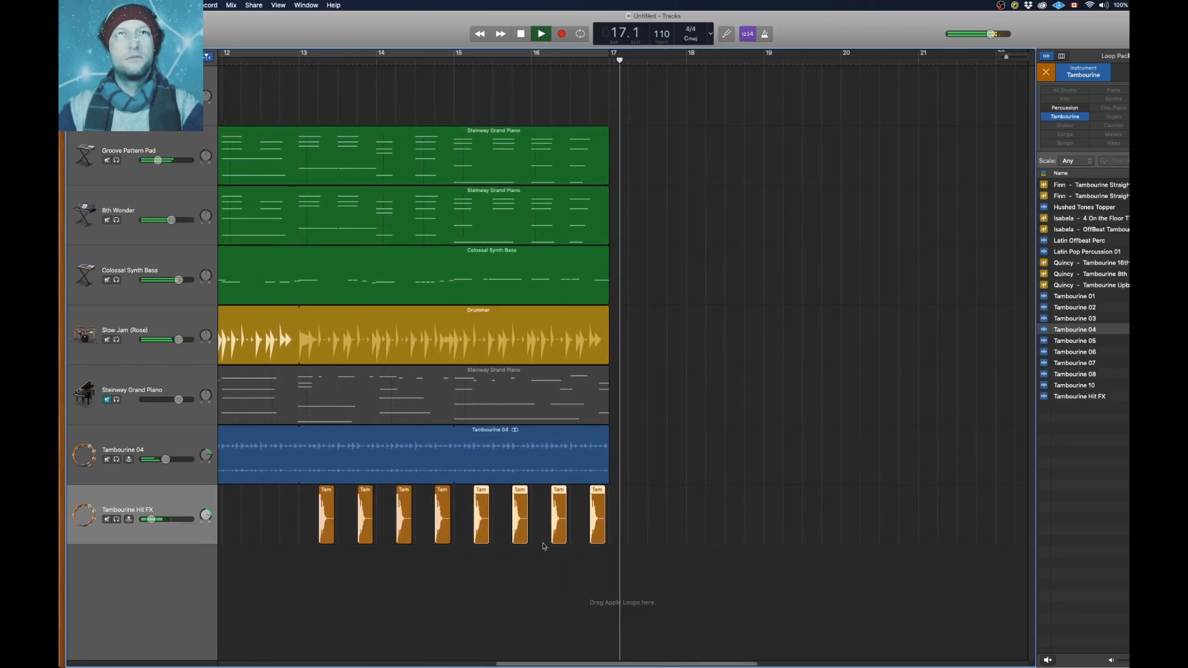
pyautogui.press('space')
# Clear the tambourine filter in the loop library and search the loops for "riser"
pyautogui.hscroll(-5, 735, 497)
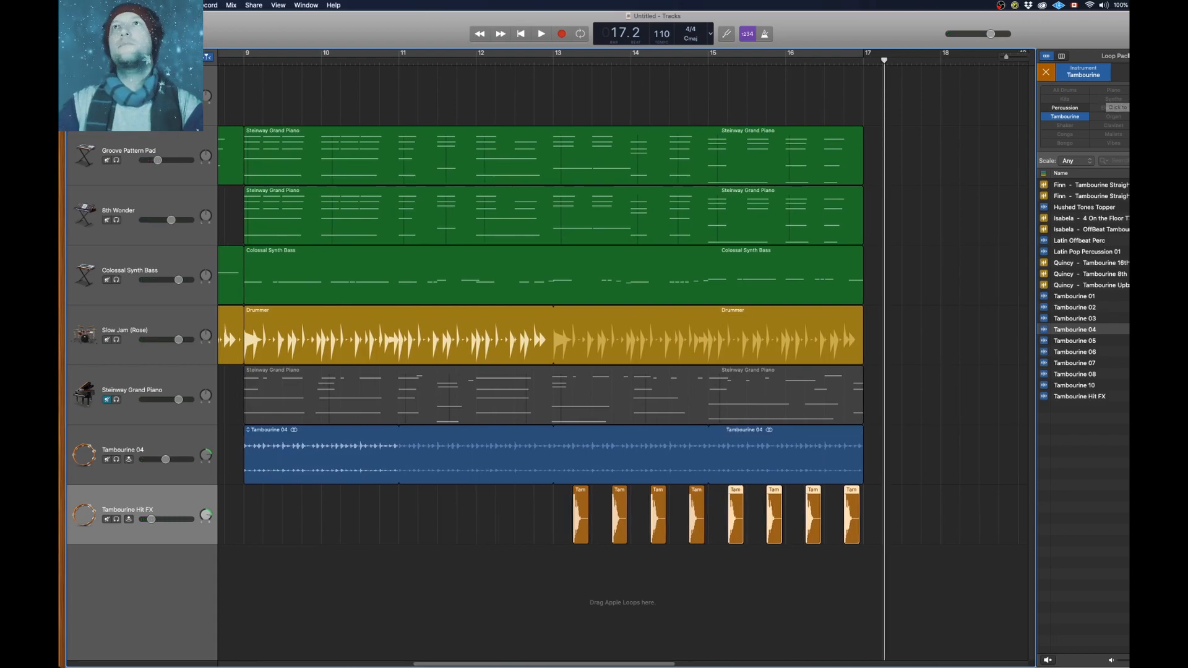
pyautogui.click(1125, 73)
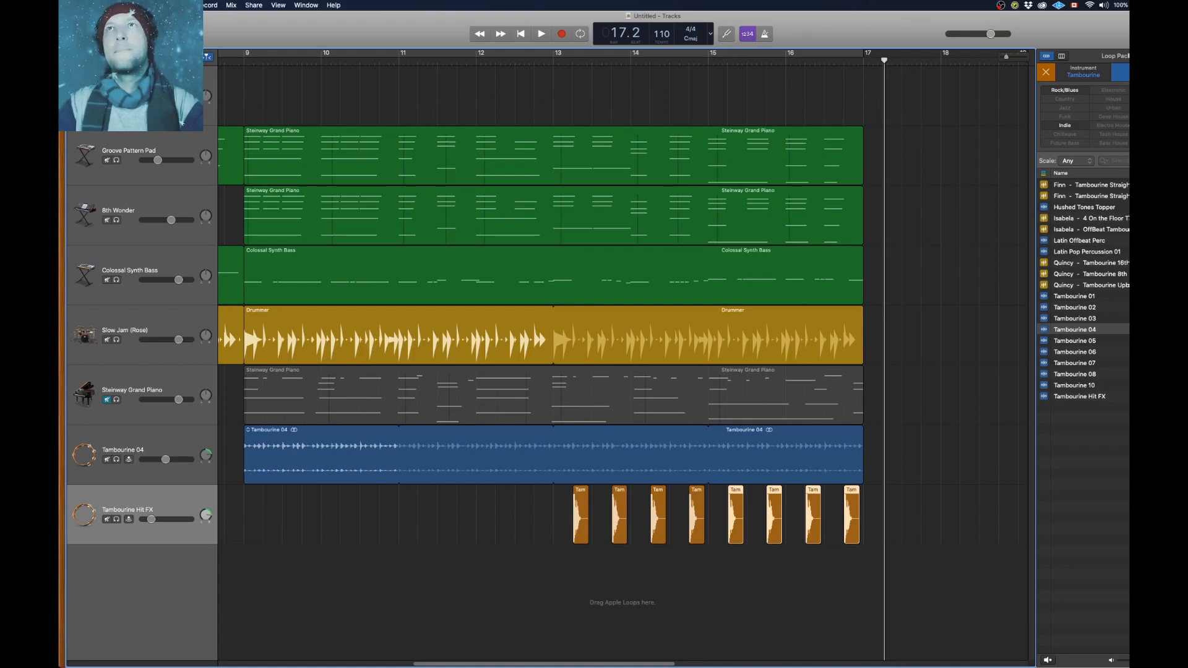
pyautogui.click(1045, 72)
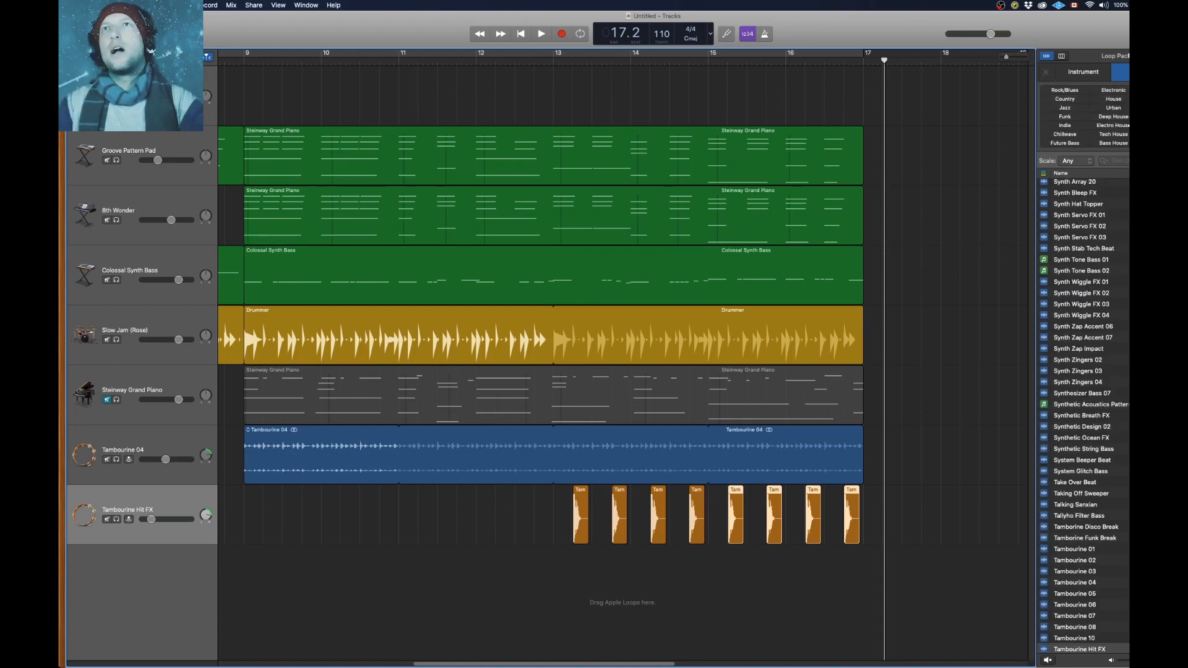
pyautogui.click(1113, 160)
pyautogui.write('riser')
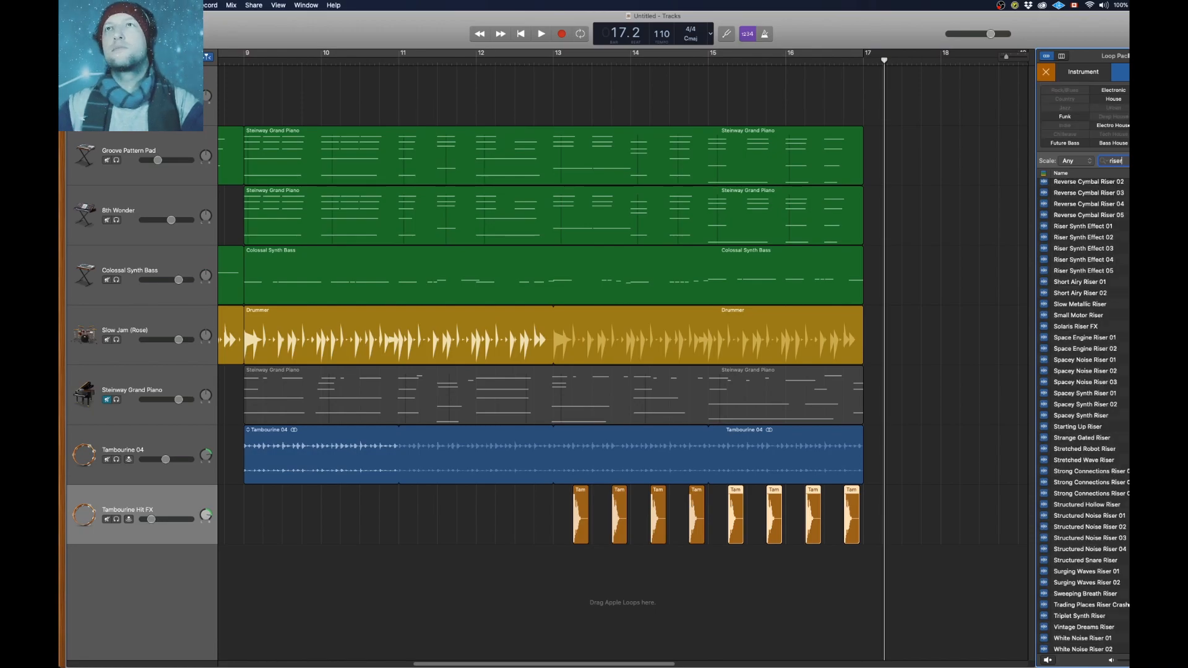
# Preview Reverse Cymbal Riser 05, add it on a new track ending at bar 13, and lower that track's volume slightly
pyautogui.click(1096, 216)
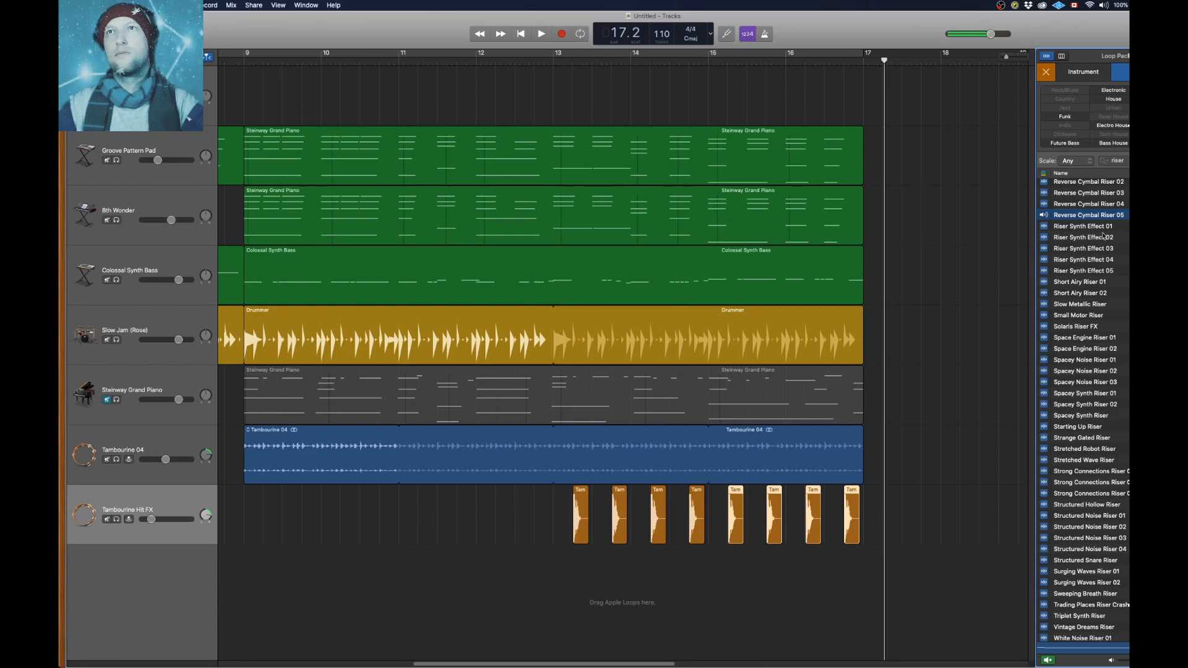
pyautogui.moveTo(1111, 217); pyautogui.dragTo(450, 588)
pyautogui.moveTo(571, 550); pyautogui.dragTo(527, 555)
pyautogui.moveTo(172, 580); pyautogui.dragTo(161, 579)
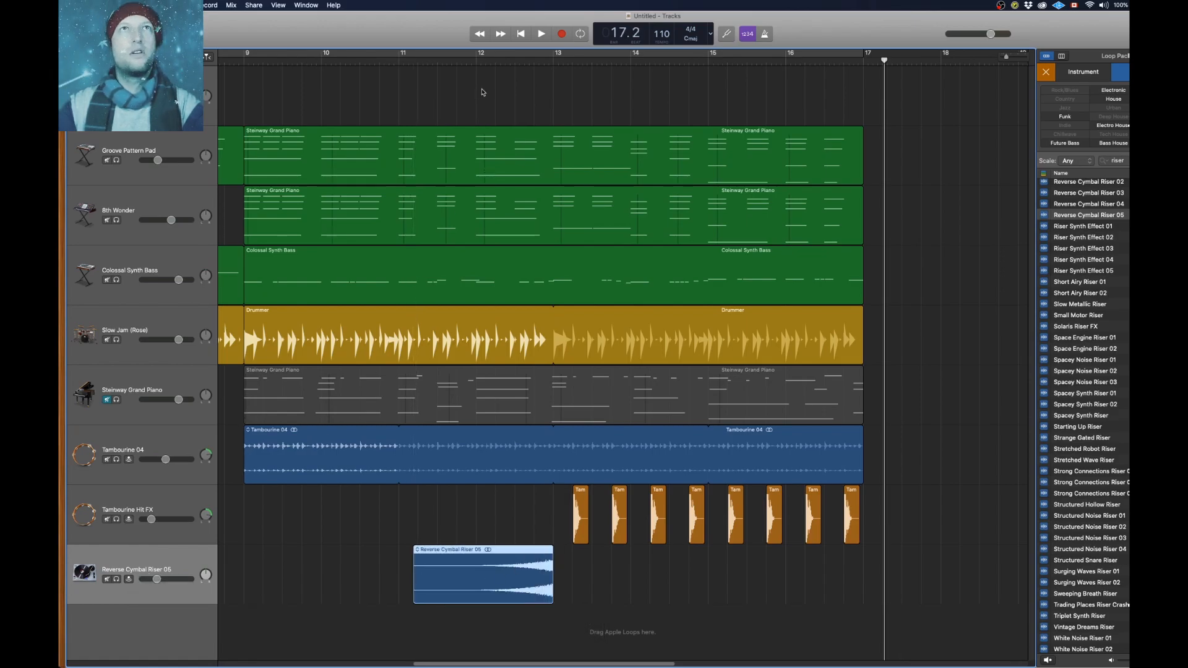
# Play the passage from late bar 11 through bar 13 to hear how the riser leads in
pyautogui.click(456, 62)
pyautogui.press('space')
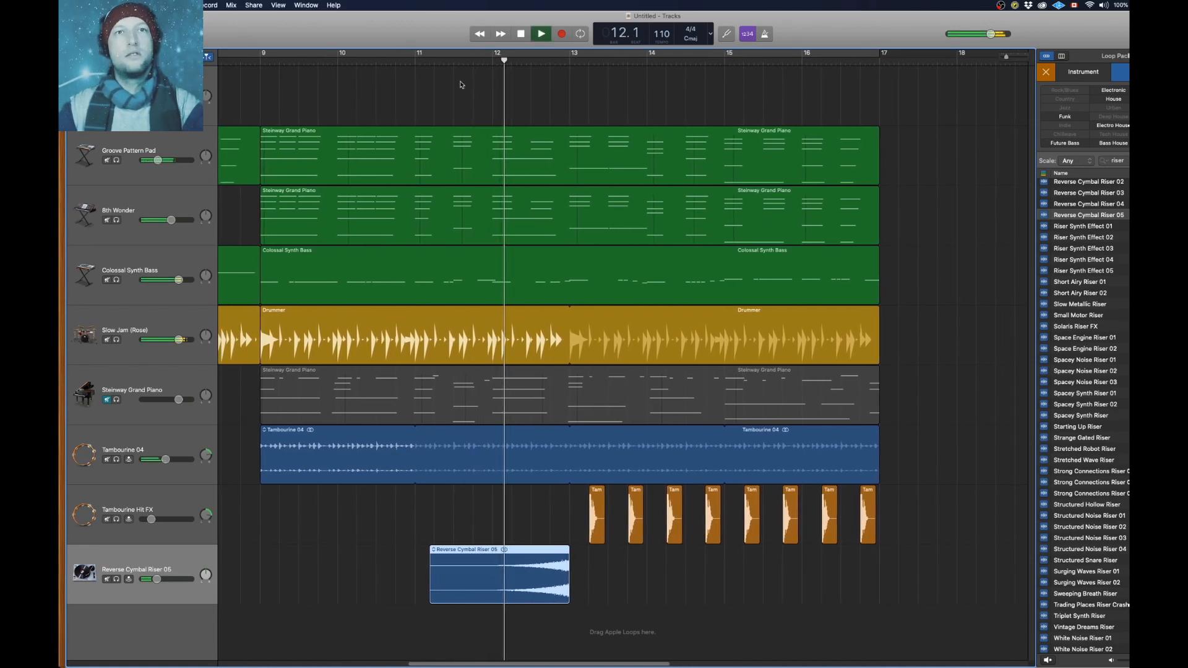
pyautogui.hscroll(-2, 460, 85)
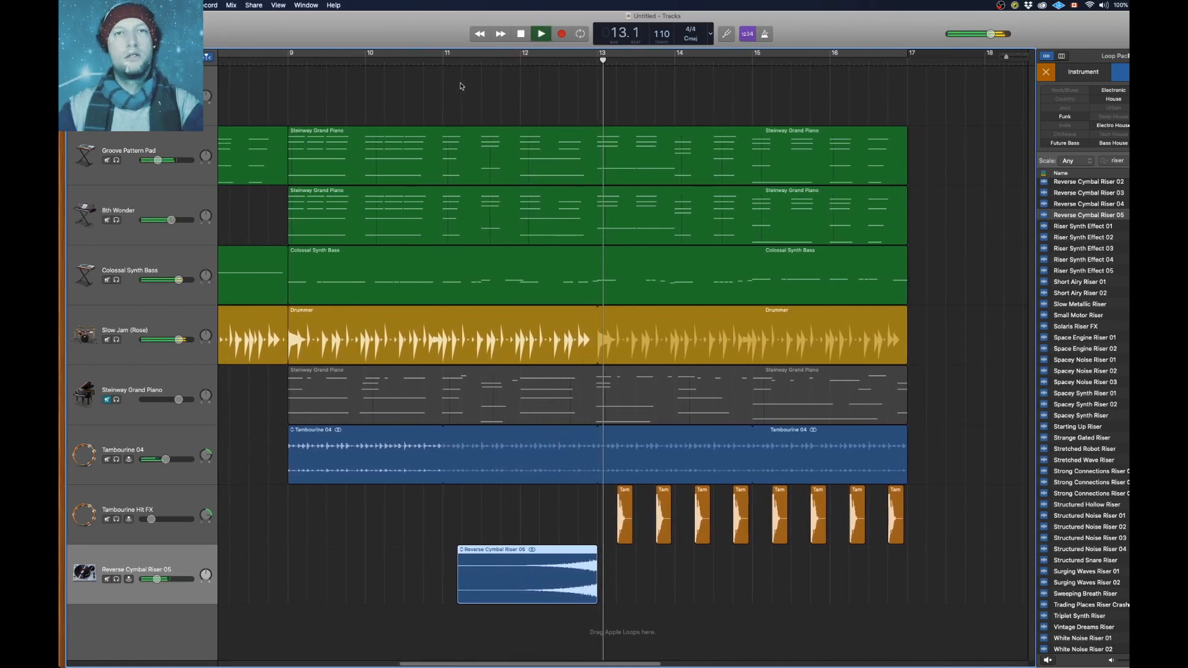
pyautogui.hscroll(-5, 461, 86)
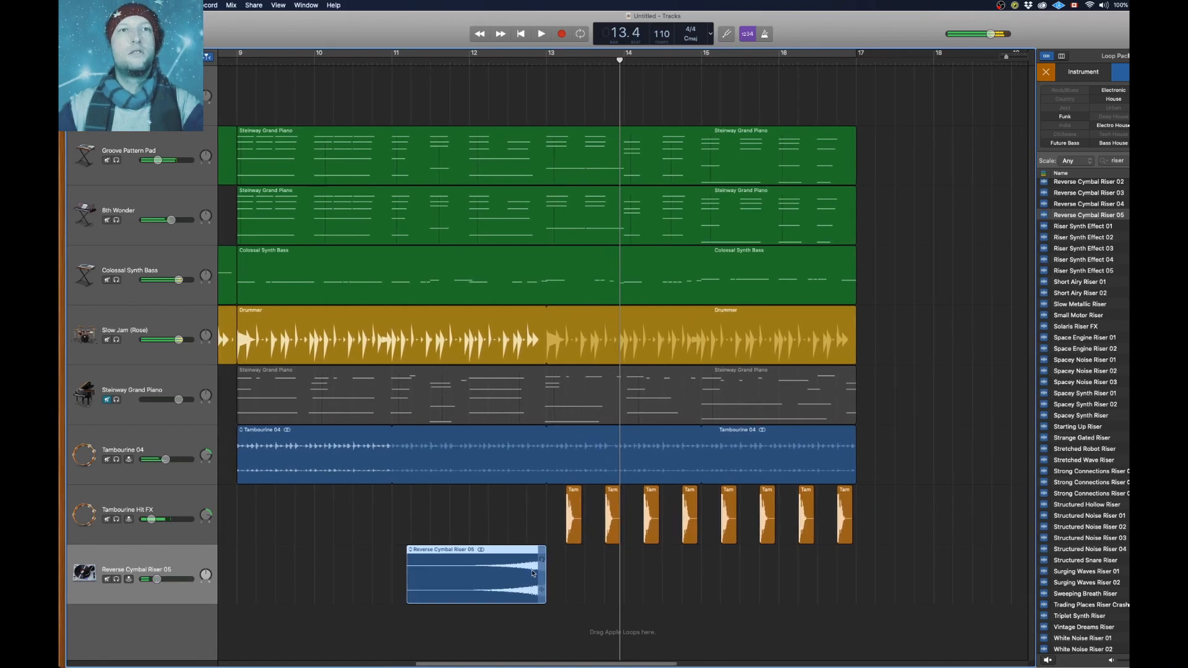
pyautogui.press('space')
# Move the cymbal riser so it ends at bar 9, and play the transition from about bar 7
pyautogui.hscroll(-8, 535, 567)
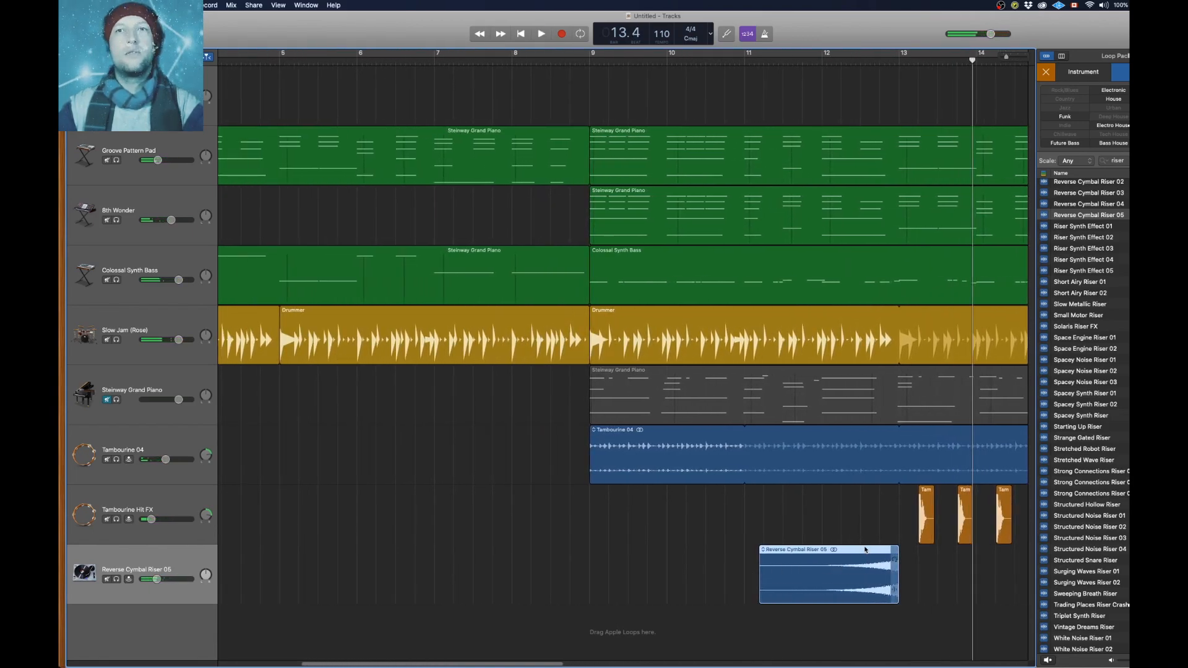
pyautogui.moveTo(865, 549); pyautogui.dragTo(555, 564)
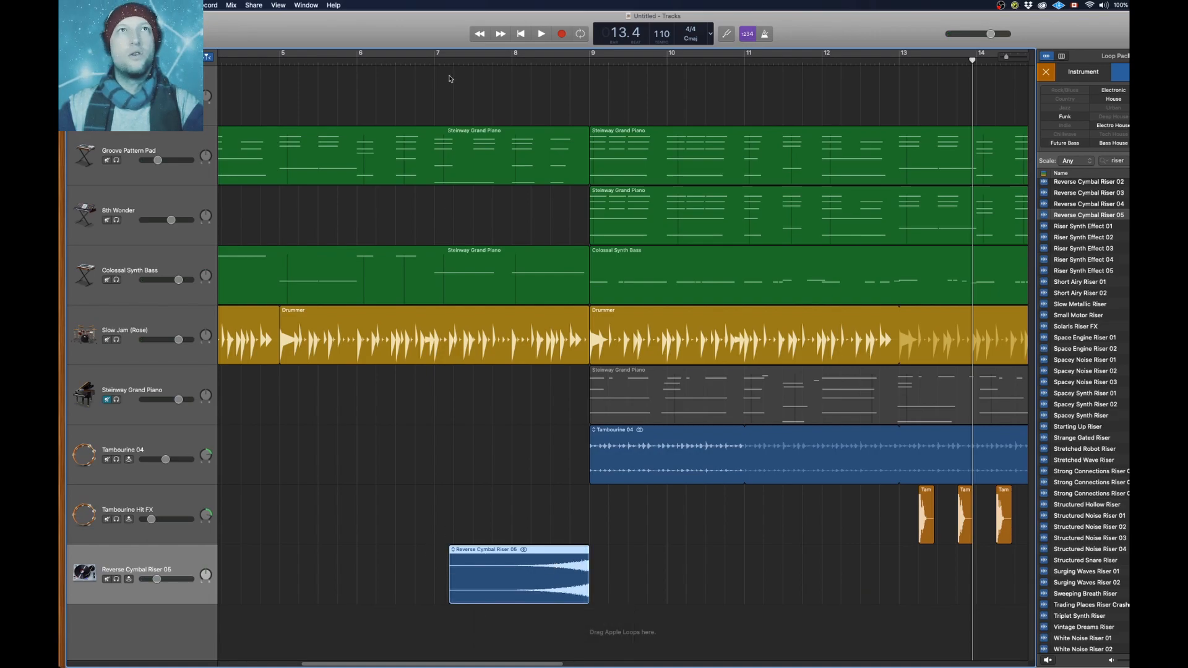
pyautogui.click(434, 62)
pyautogui.press('space')
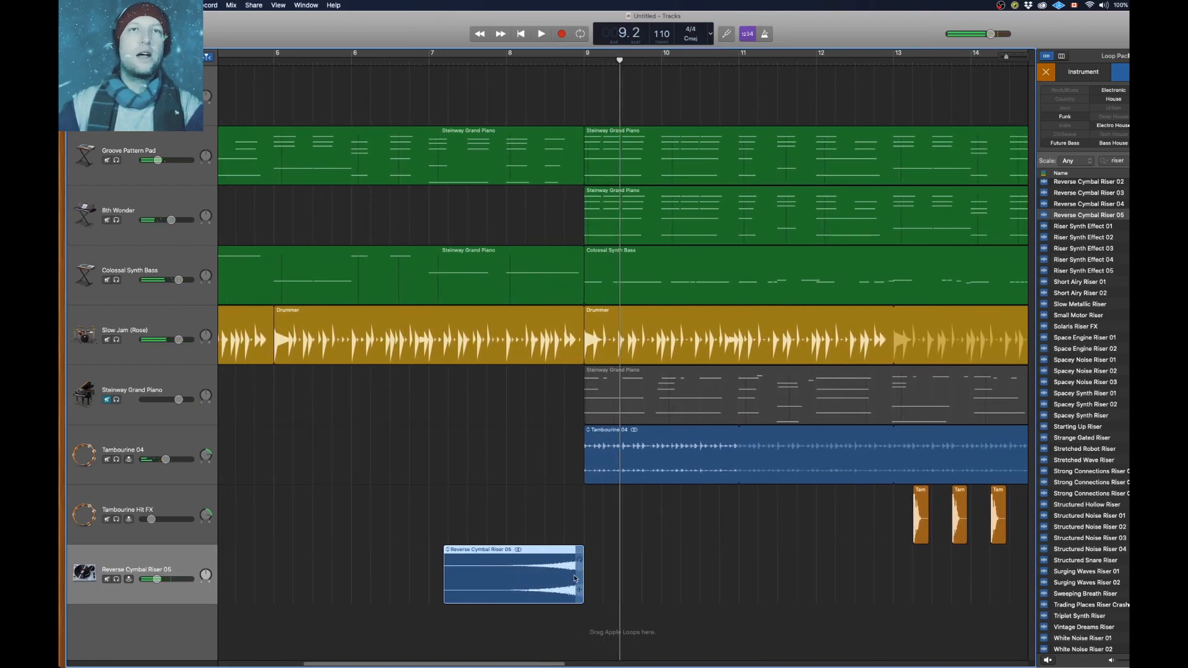
# Search the loops for "crash", preview Car Crash 01 and 02, and place Car Crash 02 on a new track at bar 9
pyautogui.click(584, 62)
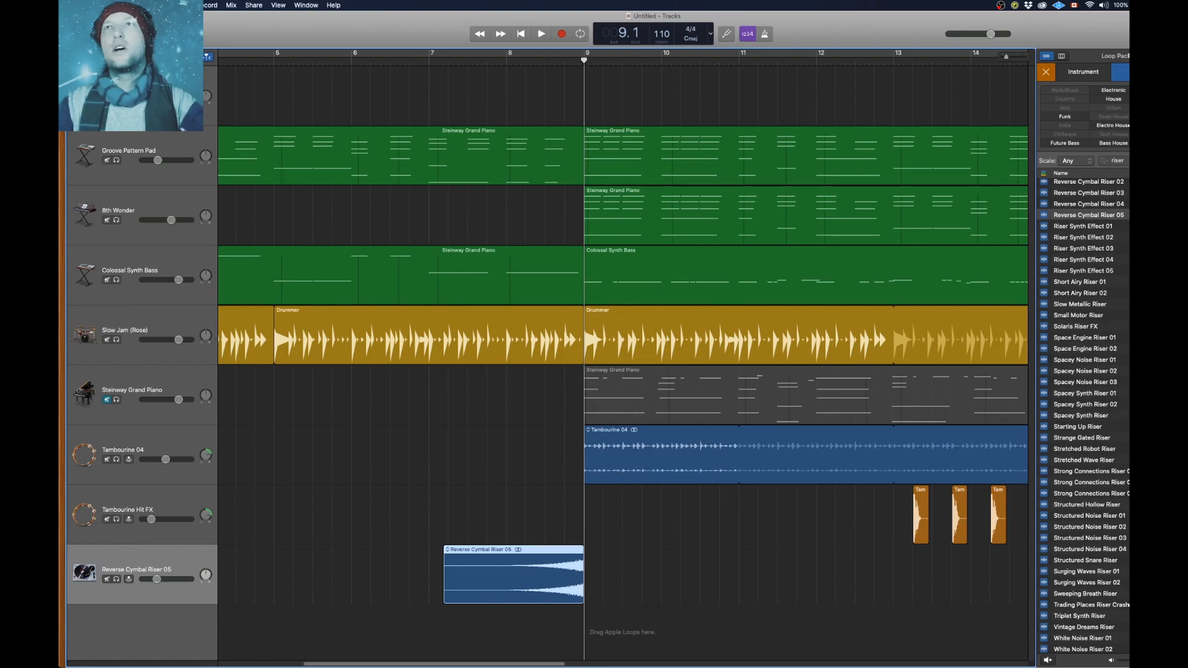
pyautogui.click(1176, 161)
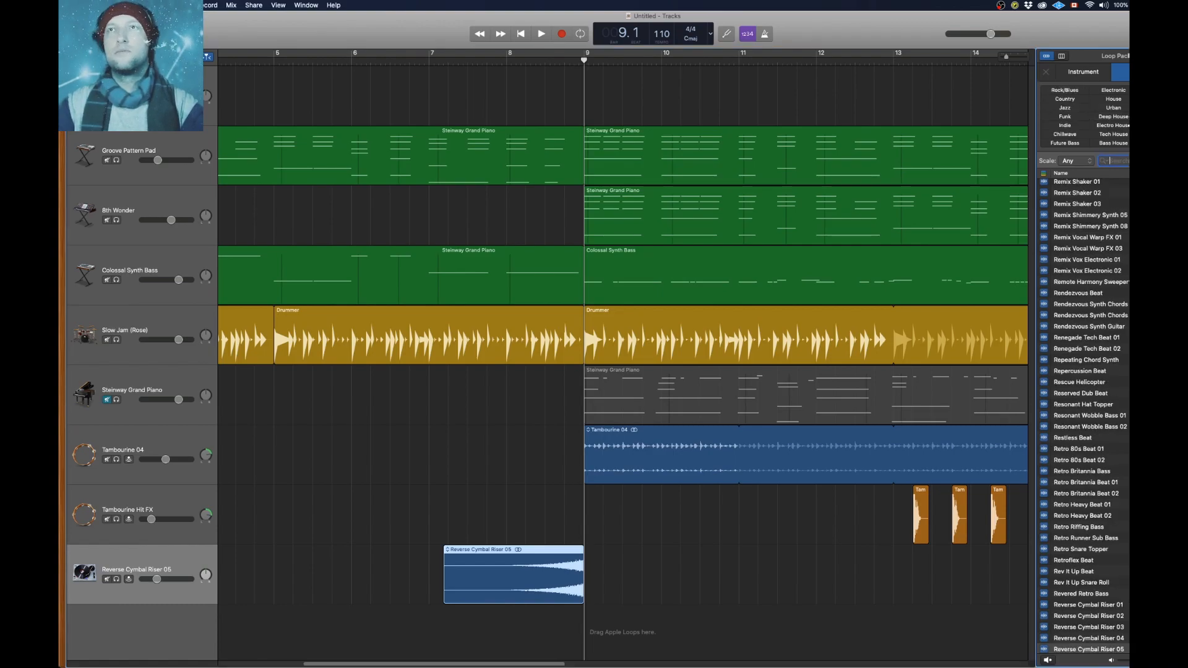
pyautogui.write('crash')
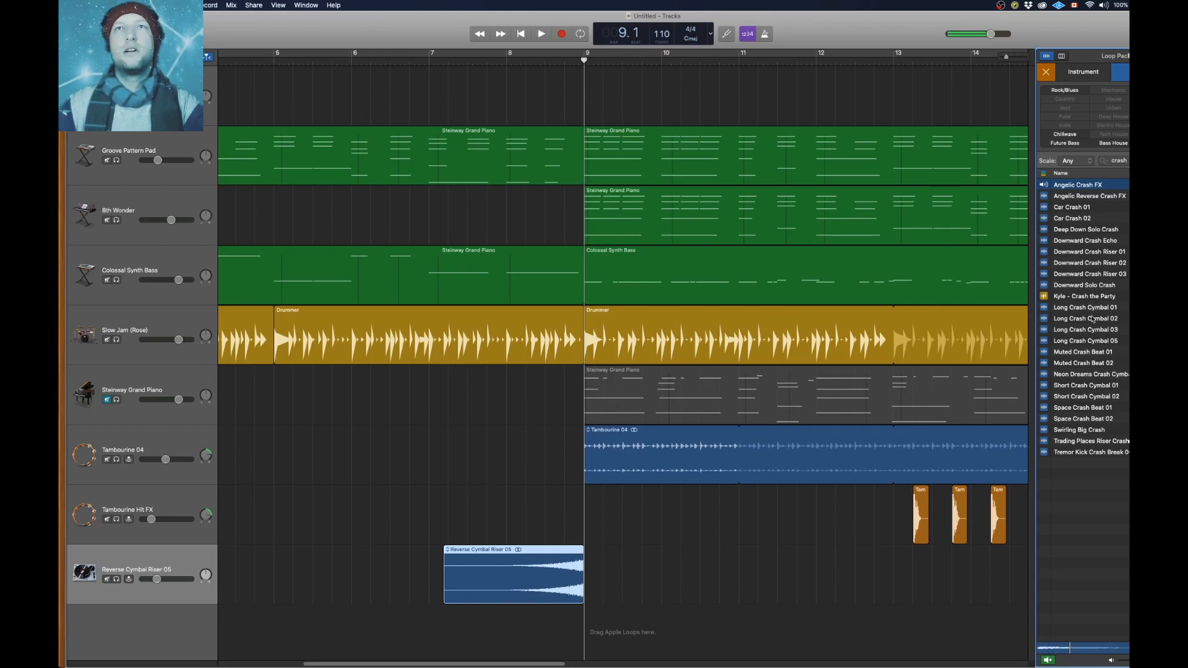
pyautogui.click(1080, 208)
pyautogui.click(1078, 219)
pyautogui.moveTo(1080, 221); pyautogui.dragTo(597, 631)
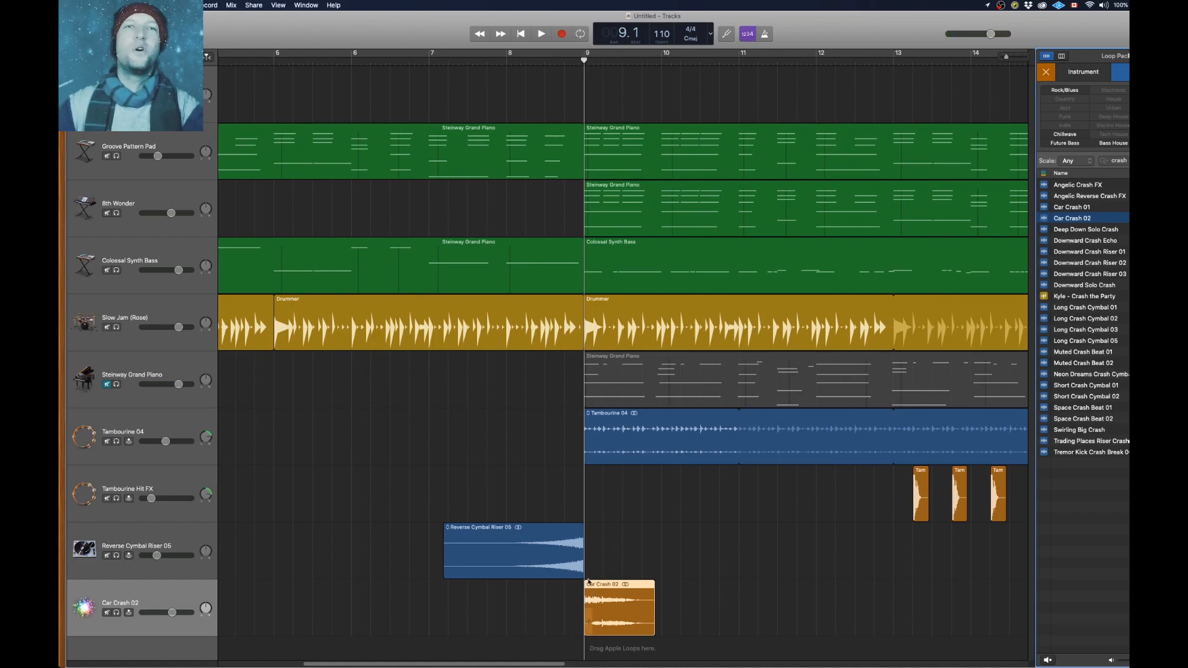
# Play the section around bar 9 twice to hear the crash, starting the second pass from bar 8
pyautogui.press('space')
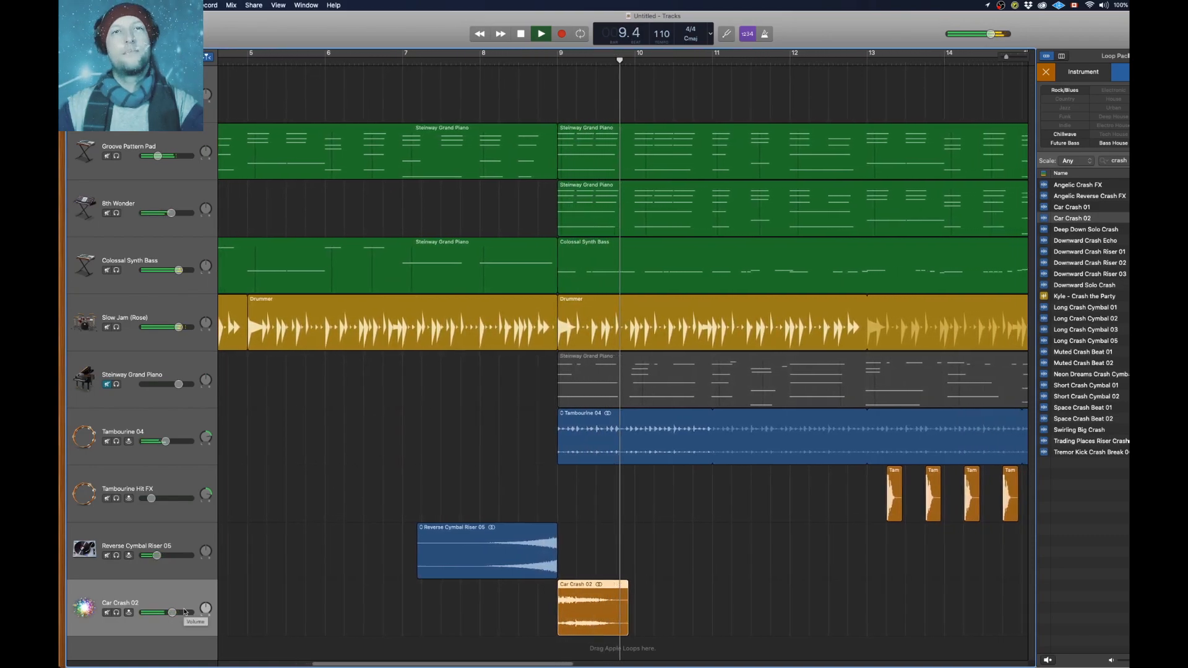
pyautogui.press('space')
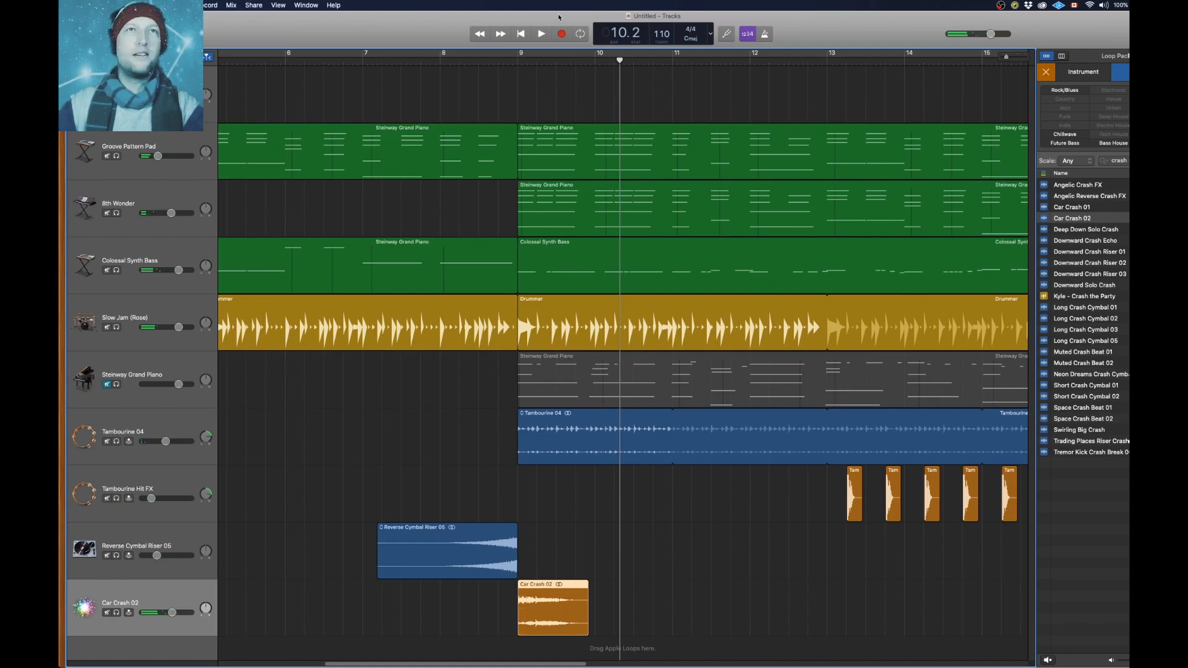
pyautogui.click(470, 57)
pyautogui.press('space')
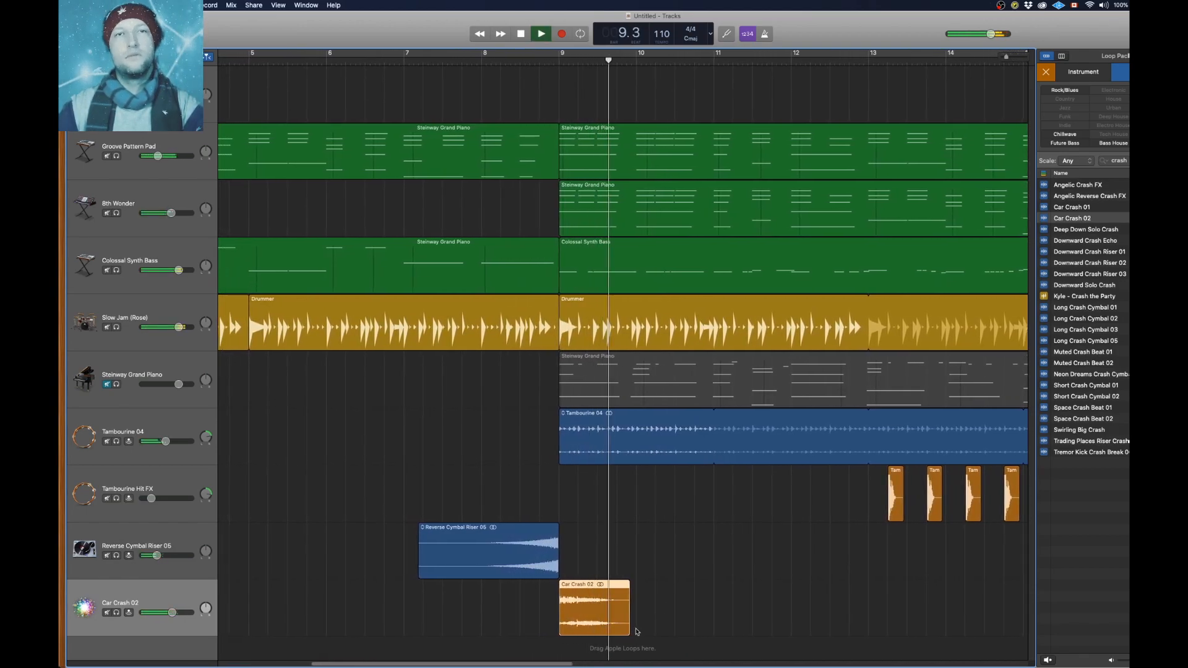
pyautogui.press('space')
# Duplicate the Car Crash 02 region to bar 10 and split the duplicate shortly after its start
pyautogui.moveTo(580, 587); pyautogui.dragTo(661, 594)
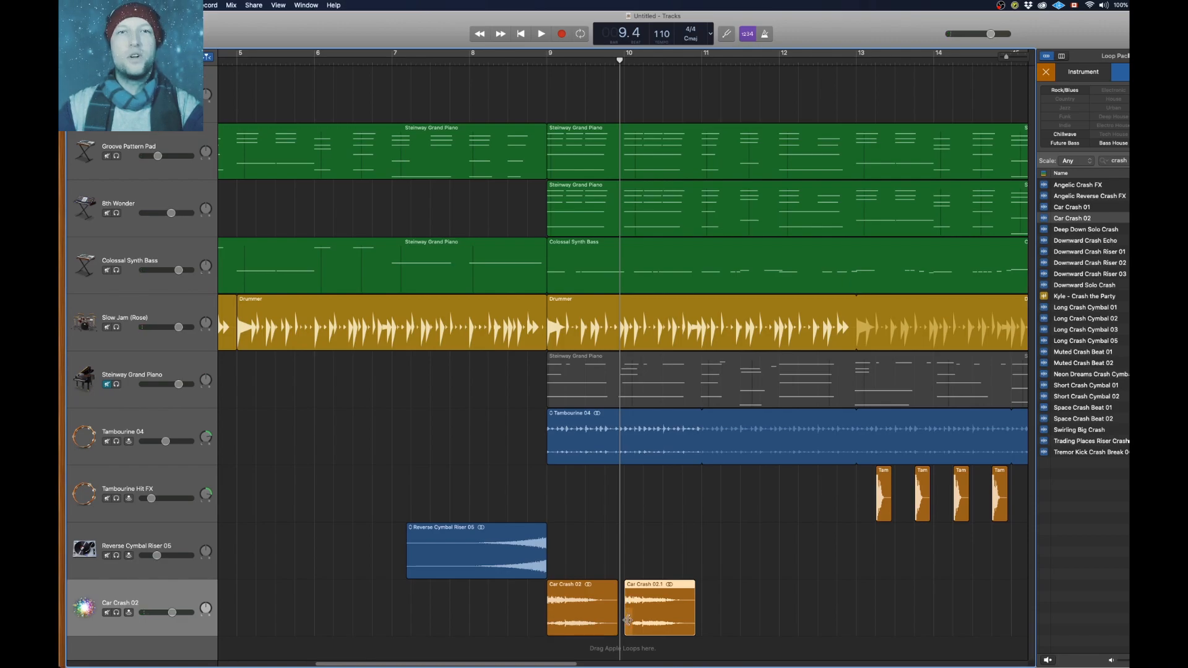
pyautogui.moveTo(621, 62); pyautogui.dragTo(640, 62)
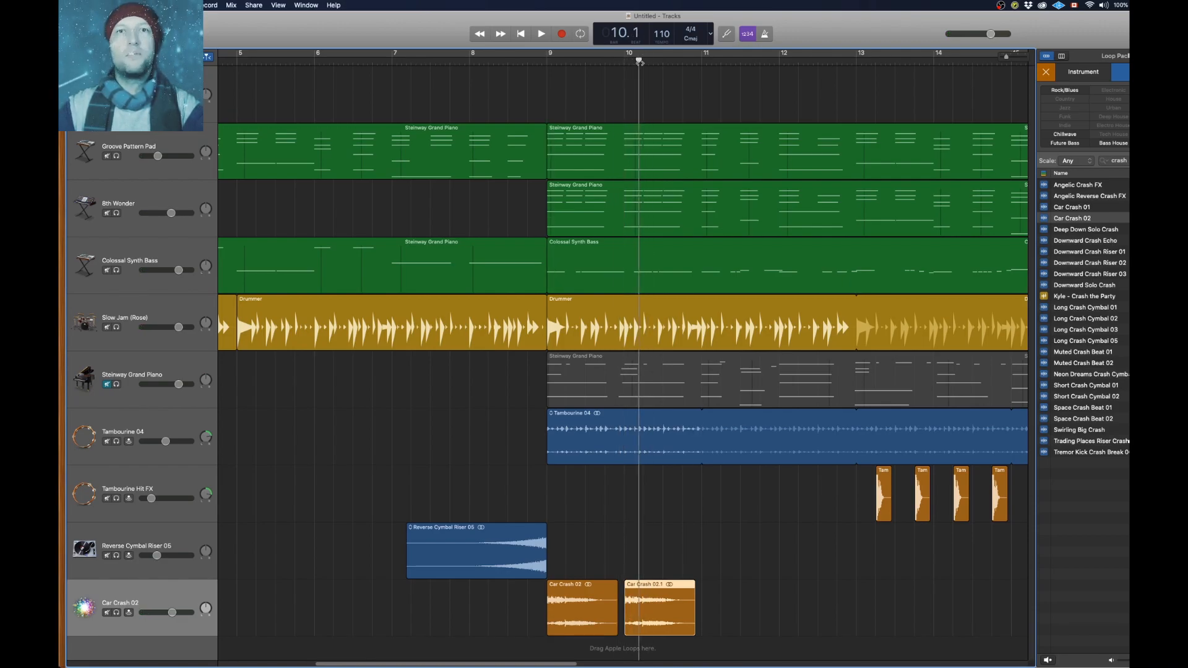
pyautogui.rightClick(644, 612)
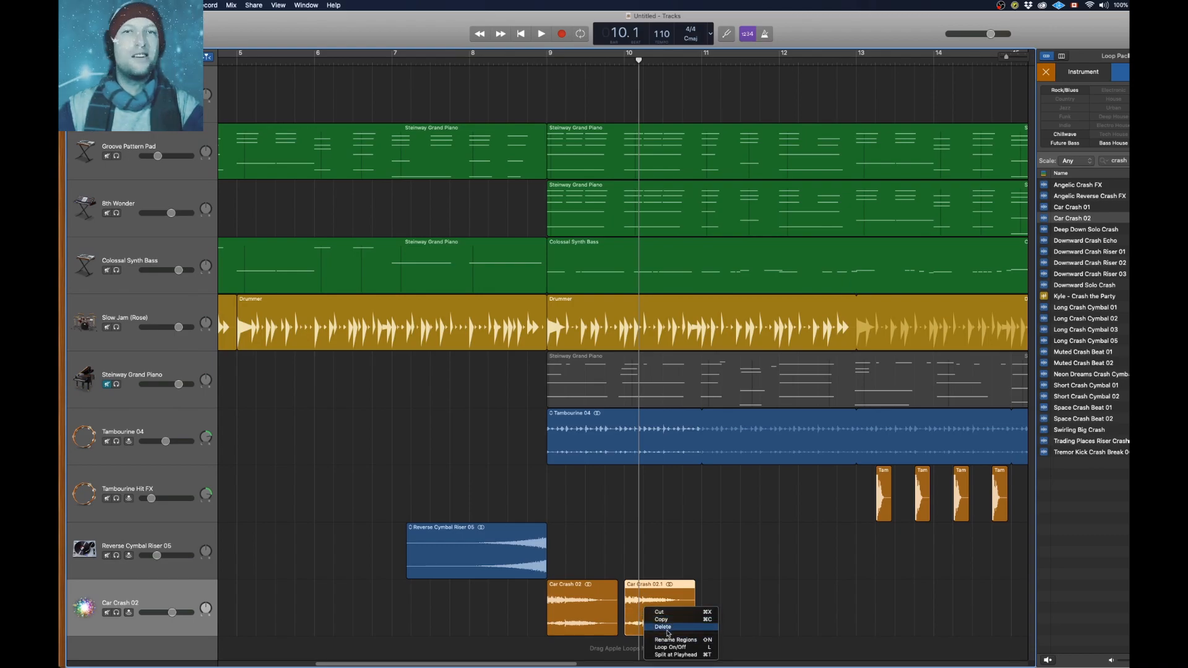
pyautogui.click(687, 656)
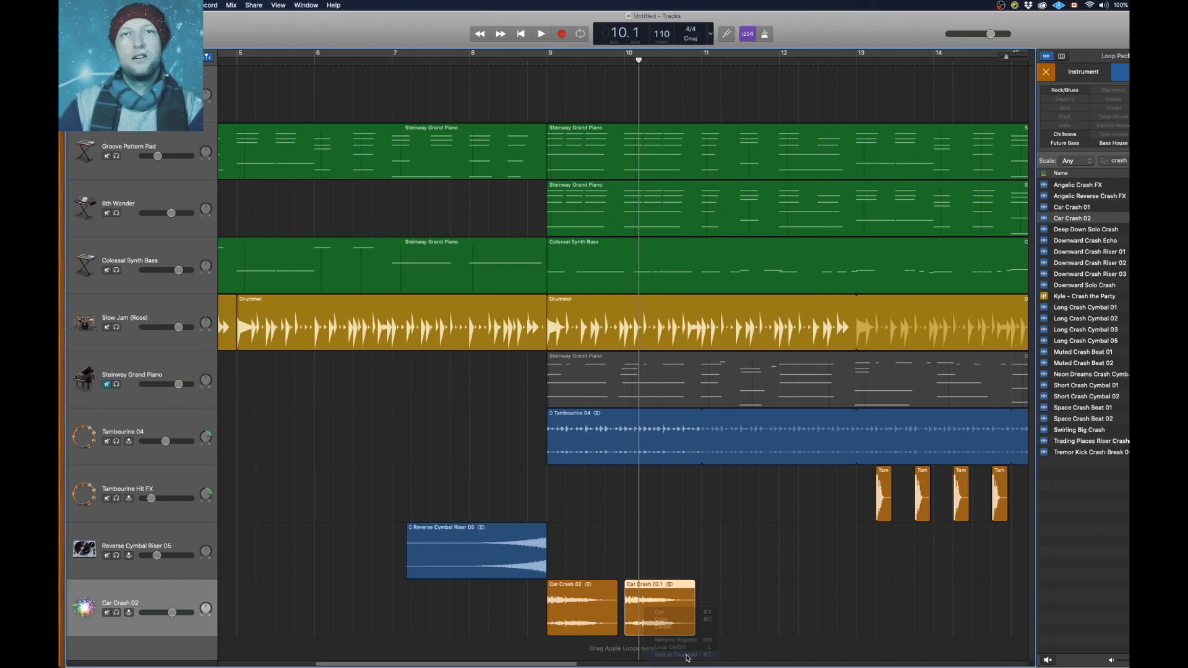
# Trim the end of the short first piece of the split crash, solo its track, and play from bar 10
pyautogui.press('super+Right')
pyautogui.press('super+Right')
pyautogui.press('super+Right')
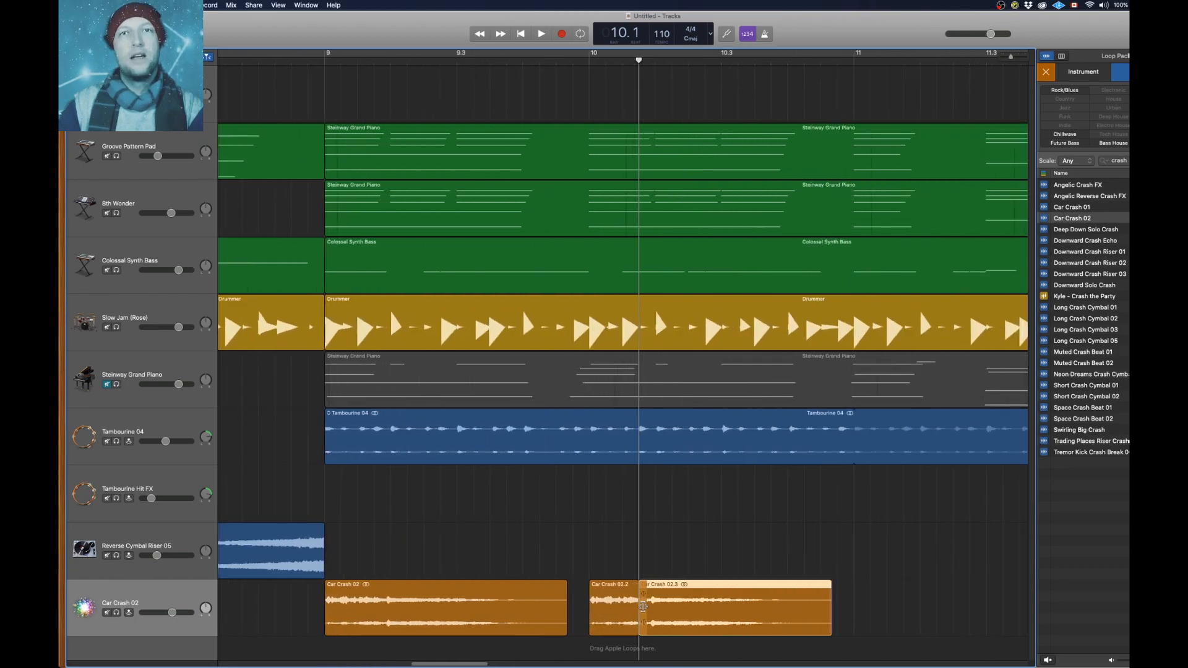
pyautogui.moveTo(635, 622); pyautogui.dragTo(617, 622)
pyautogui.click(116, 613)
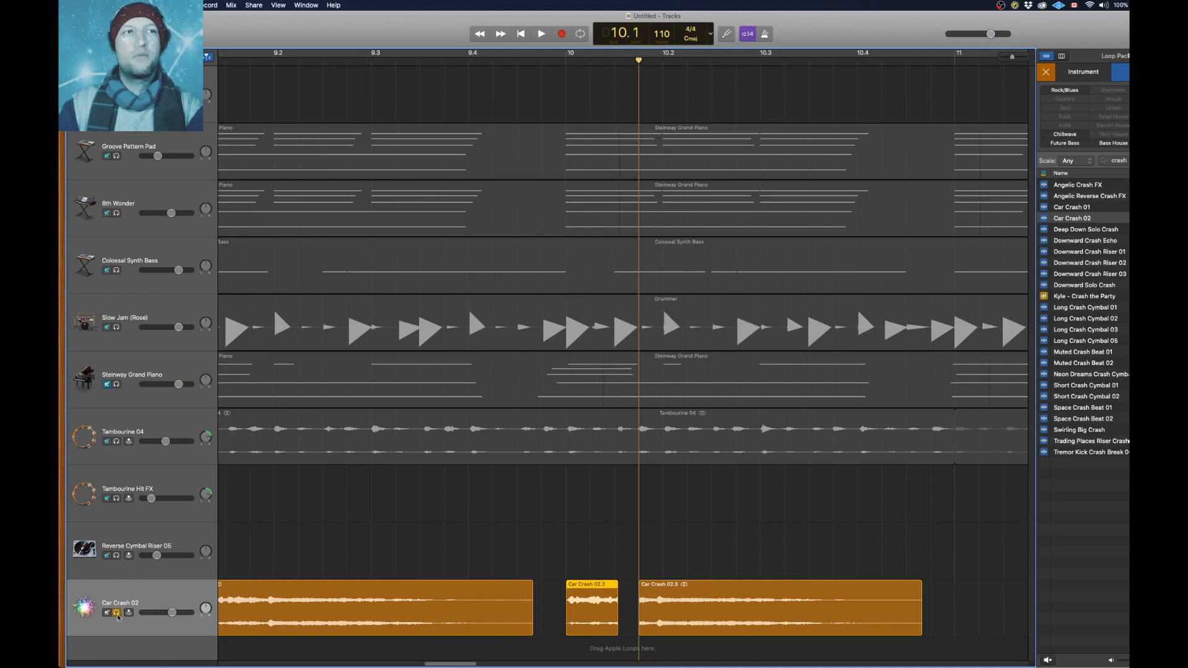
pyautogui.moveTo(567, 64); pyautogui.dragTo(563, 65)
pyautogui.press('space')
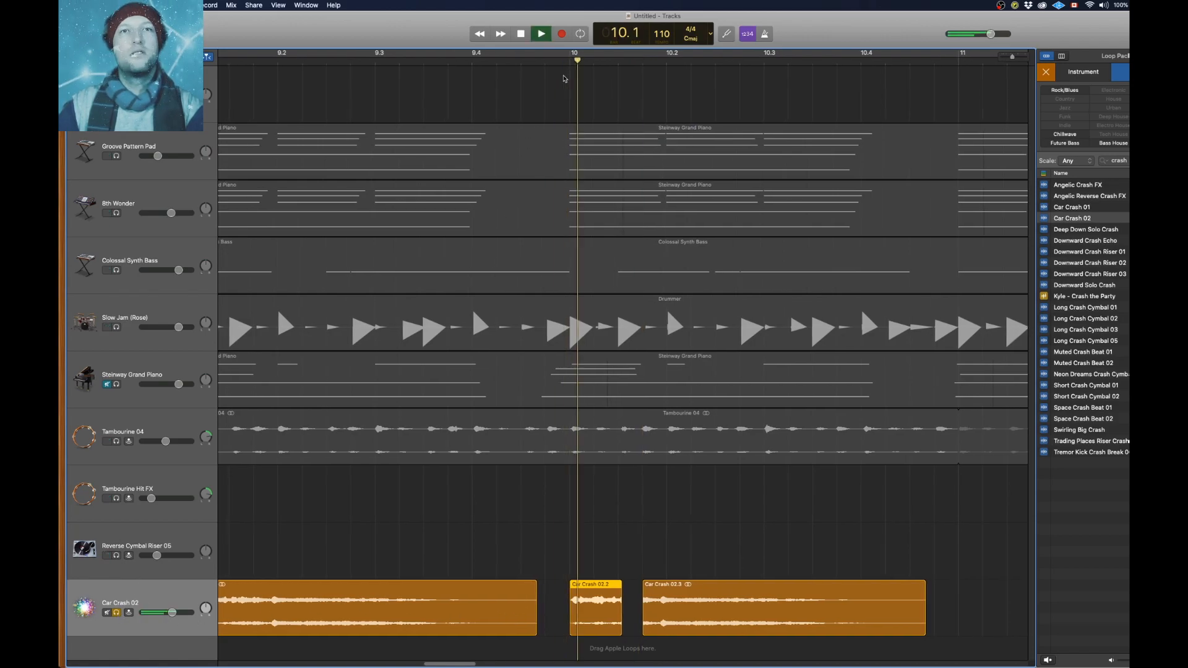
pyautogui.press('space')
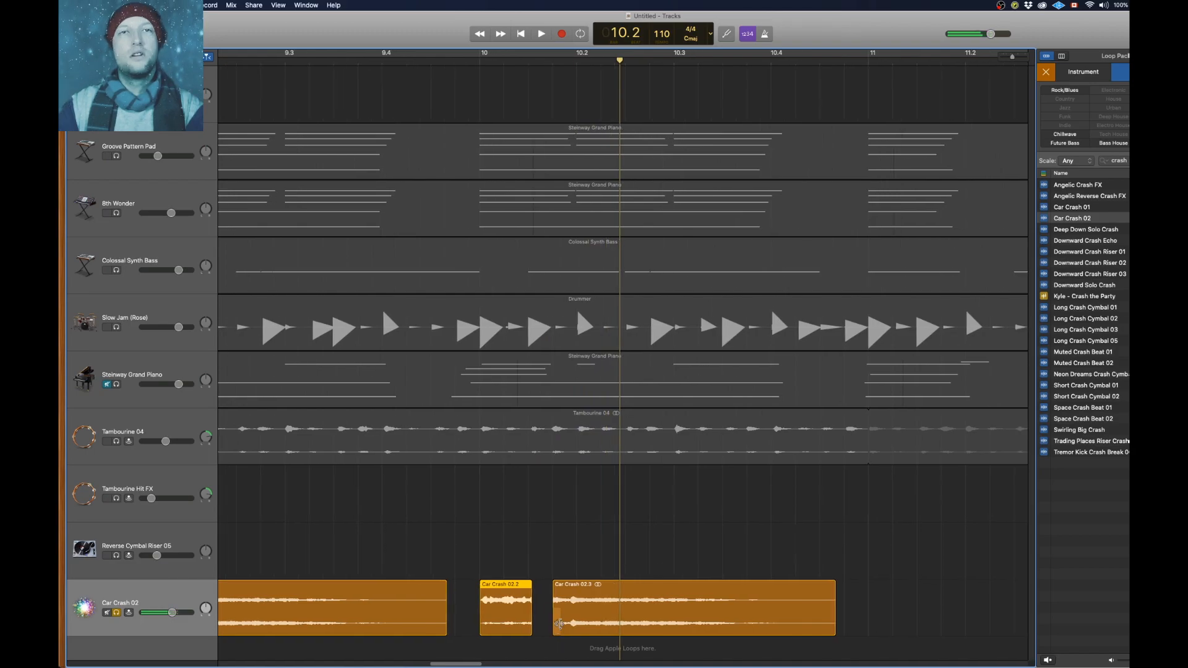
# Trim the start of the longer second crash piece and listen to it soloed
pyautogui.moveTo(555, 623); pyautogui.dragTo(584, 623)
pyautogui.click(602, 62)
pyautogui.press('space')
pyautogui.press('space')
# Delete the short first crash piece and move the remaining trimmed piece to start at bar 10
pyautogui.click(373, 596)
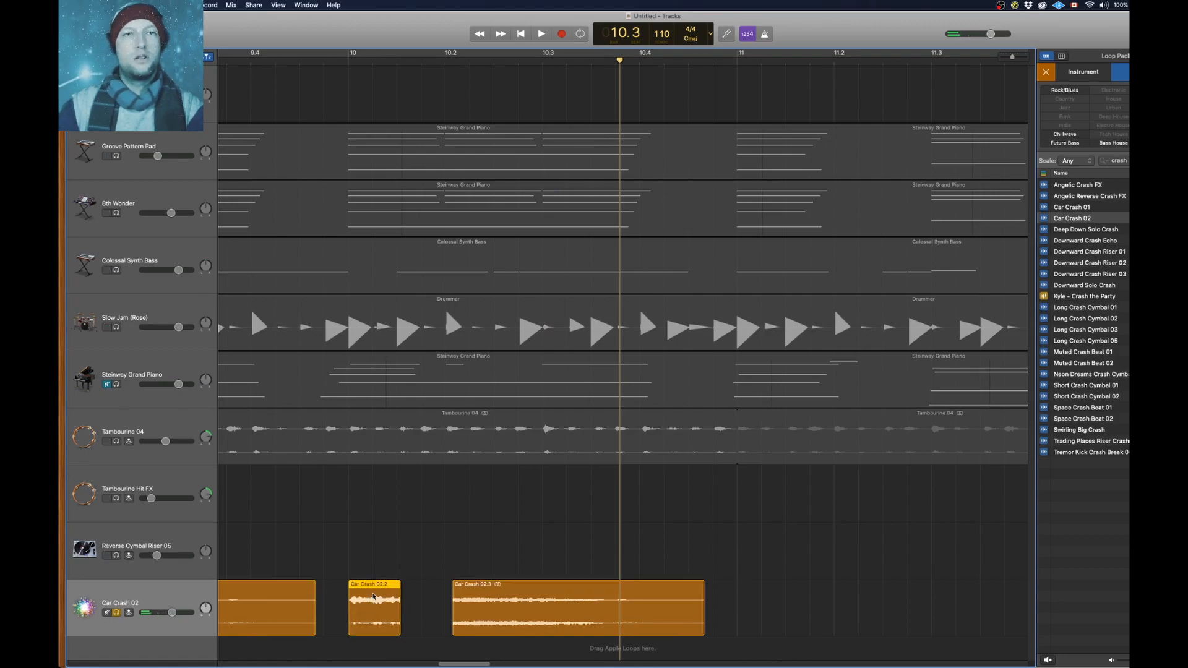
pyautogui.press('Delete')
pyautogui.hscroll(-3, 553, 573)
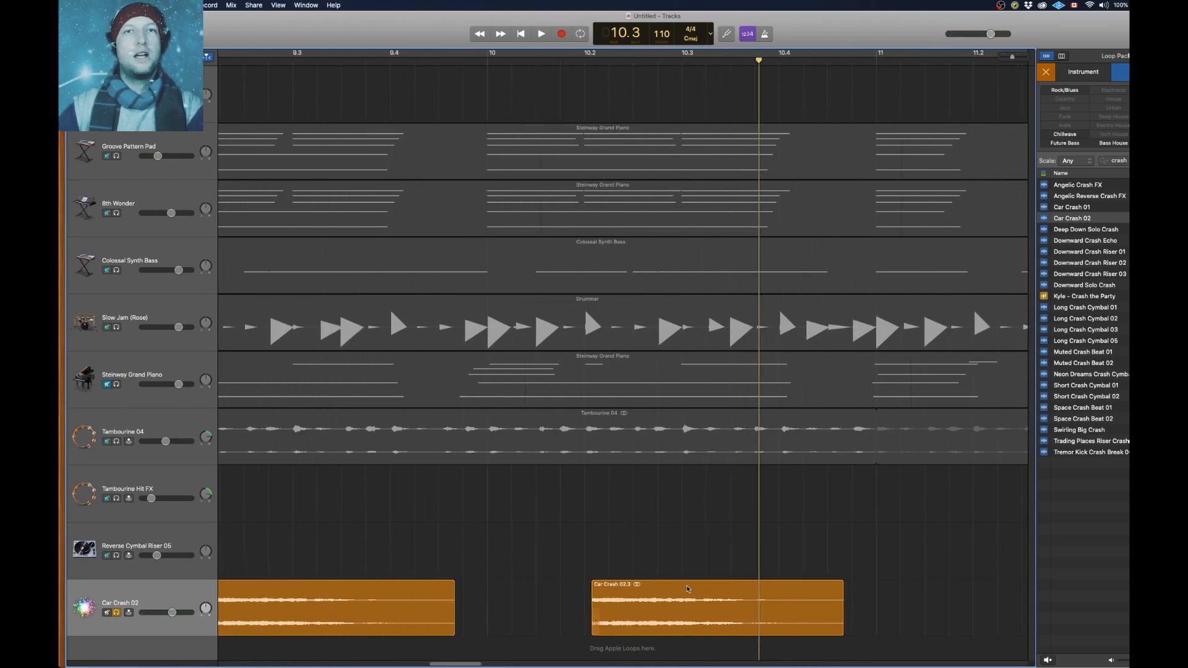
pyautogui.moveTo(688, 589); pyautogui.dragTo(583, 589)
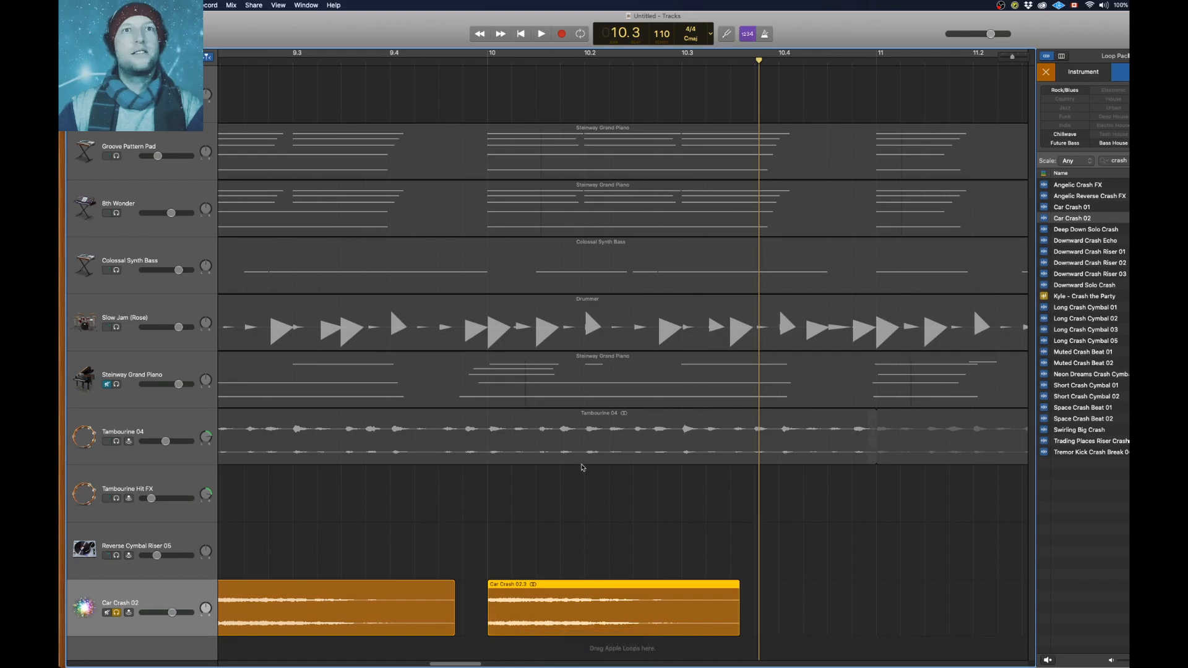
# Turn off solo on the Car Crash 02 track and play both crashes with the full arrangement
pyautogui.press('super+Left')
pyautogui.press('super+Left')
pyautogui.press('s')
pyautogui.click(288, 58)
pyautogui.press('space')
pyautogui.hscroll(-2, 587, 546)
pyautogui.hscroll(-1, 587, 546)
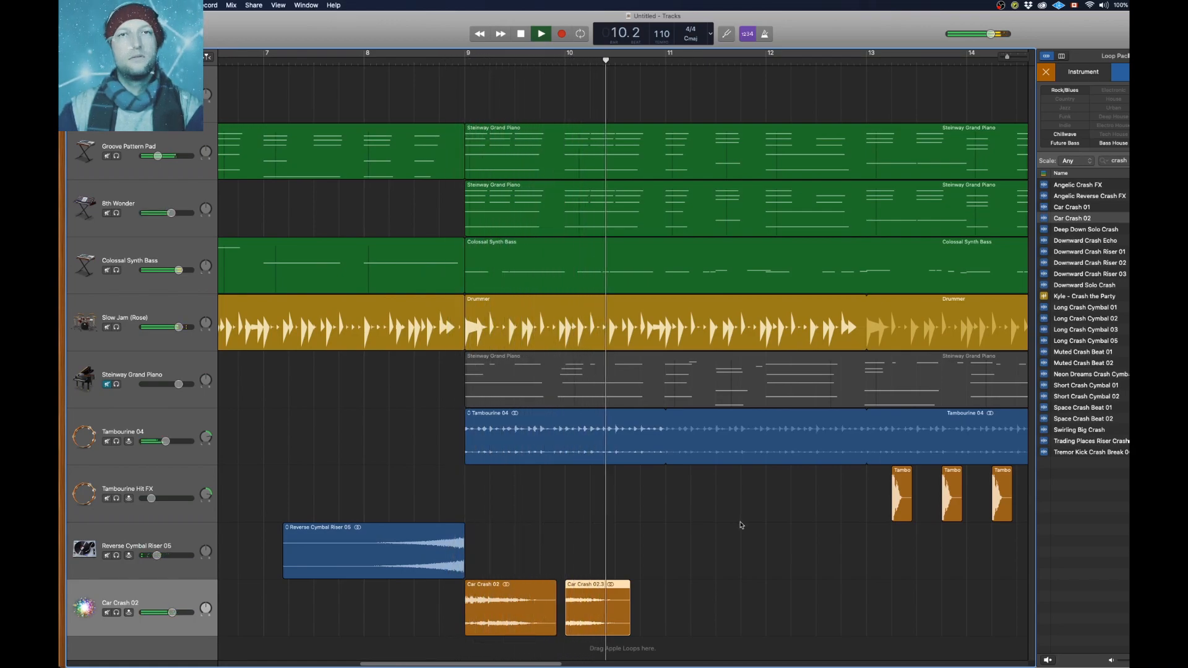
pyautogui.press('space')
# Move the trimmed crash to late in bar 10 beat 2 with an overlapping copy at 10.2.4.1, and shorten the copy's end before bar 11
pyautogui.moveTo(579, 589); pyautogui.dragTo(620, 588)
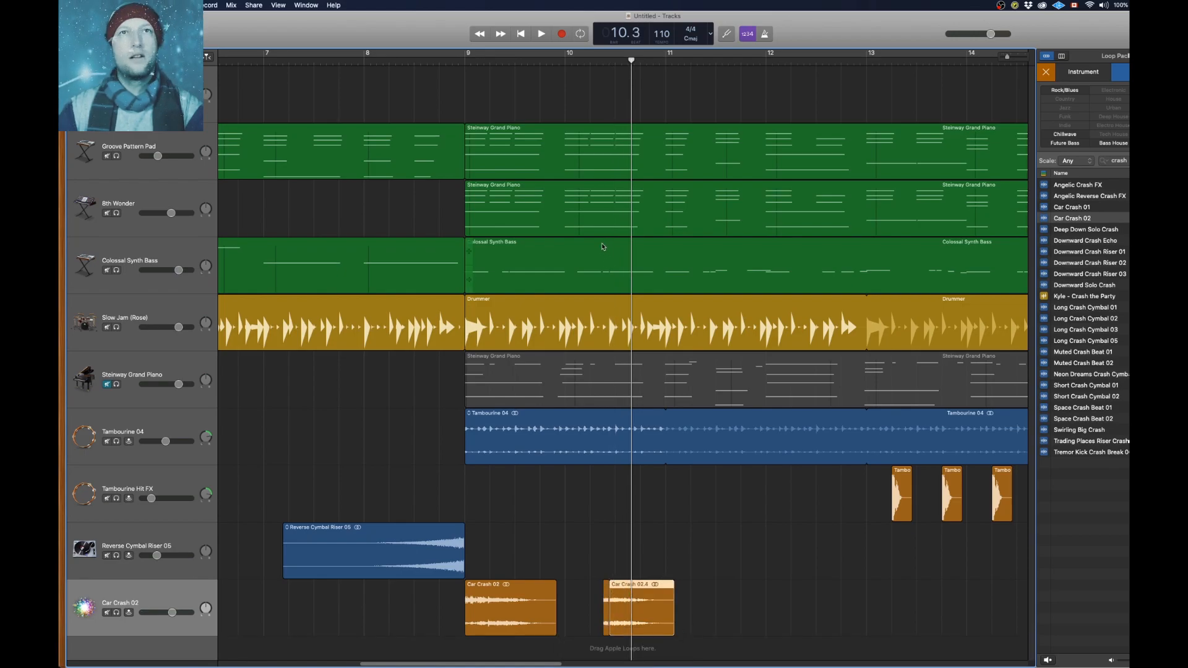
pyautogui.click(515, 60)
pyautogui.press('space')
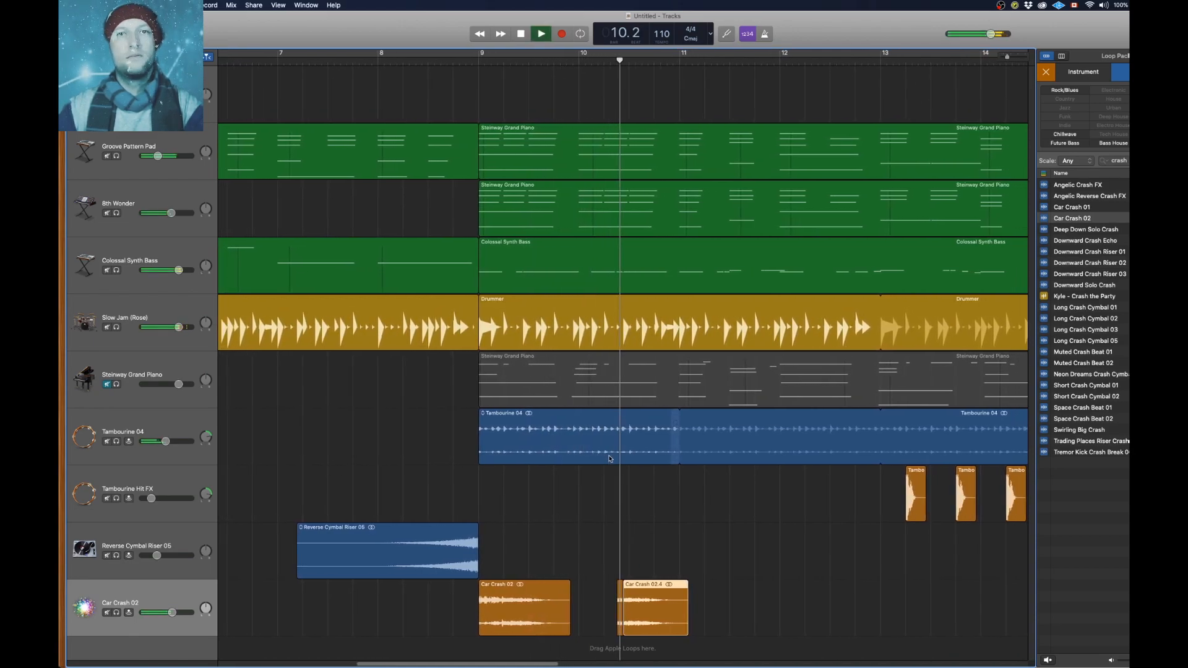
pyautogui.press('space')
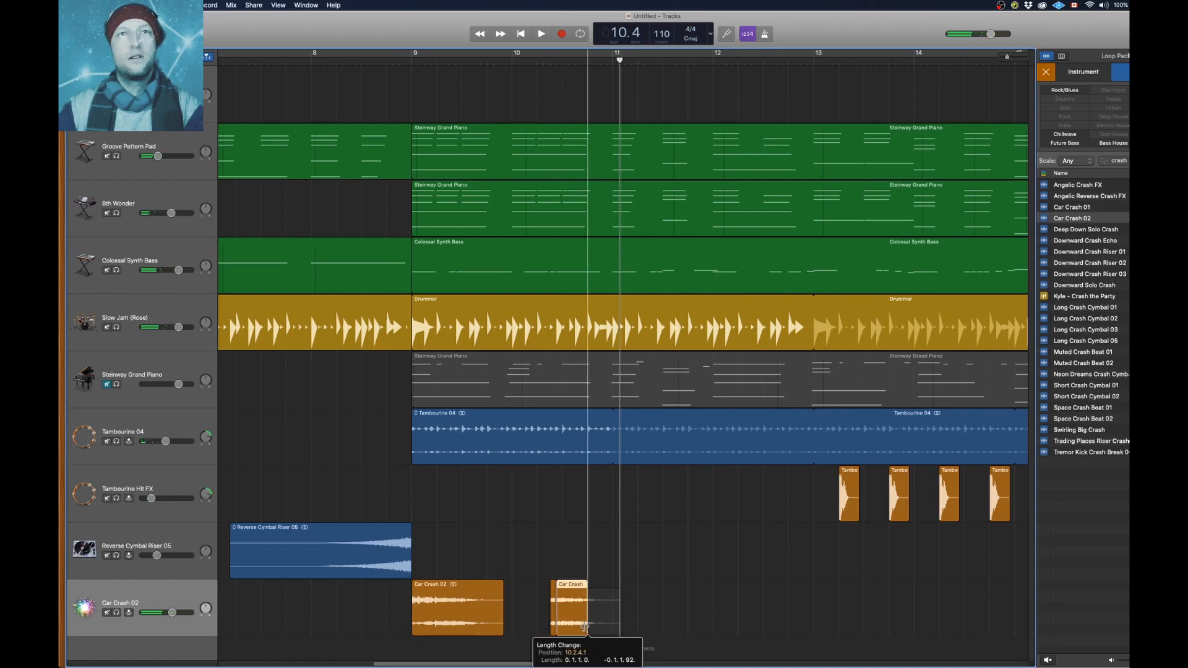
pyautogui.moveTo(584, 627); pyautogui.dragTo(596, 627)
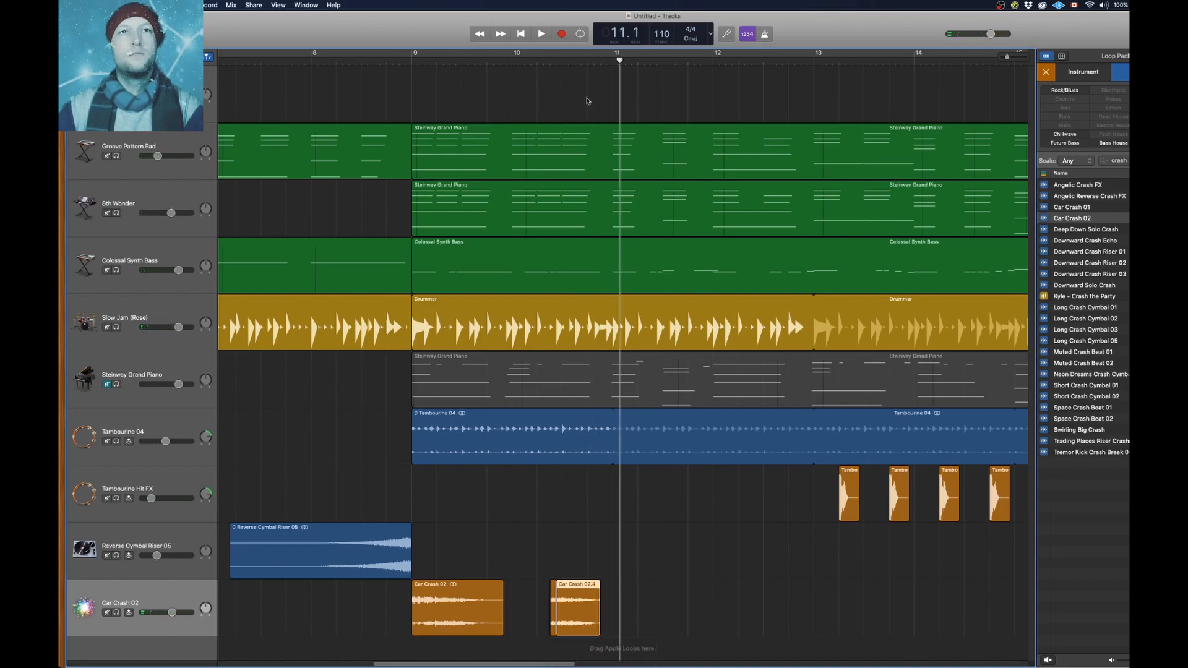
# Play the overlapping crashes, add a copy of the trimmed crash at bar 11 beat 2, and listen to it in the arrangement
pyautogui.click(548, 55)
pyautogui.press('space')
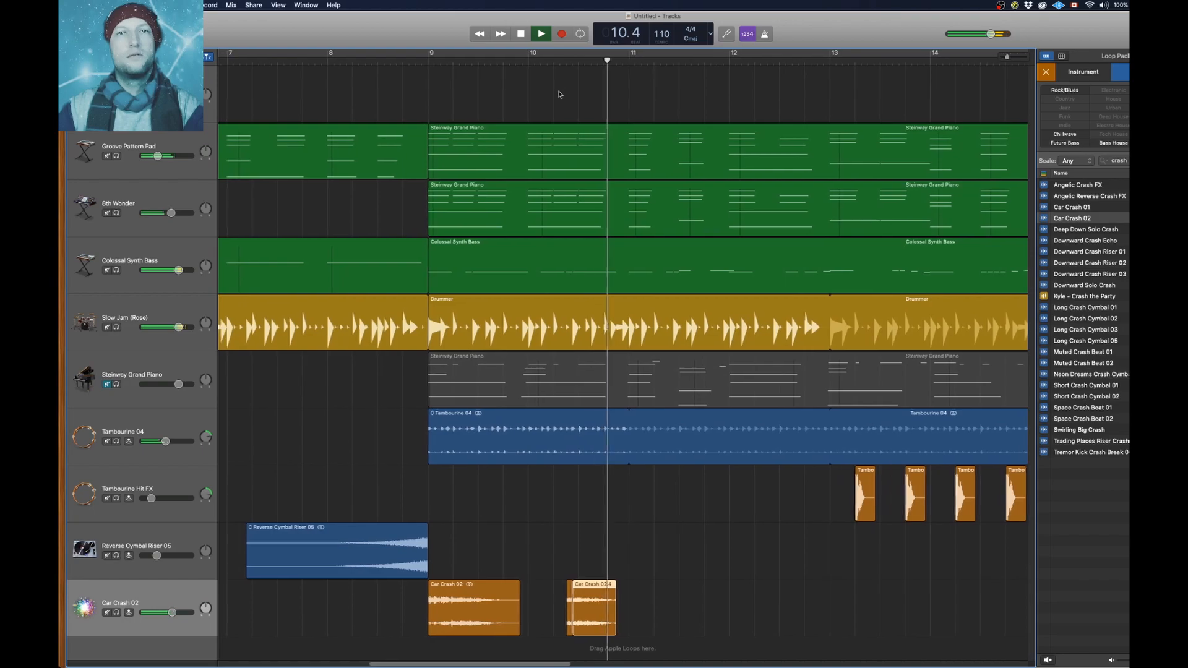
pyautogui.click(362, 54)
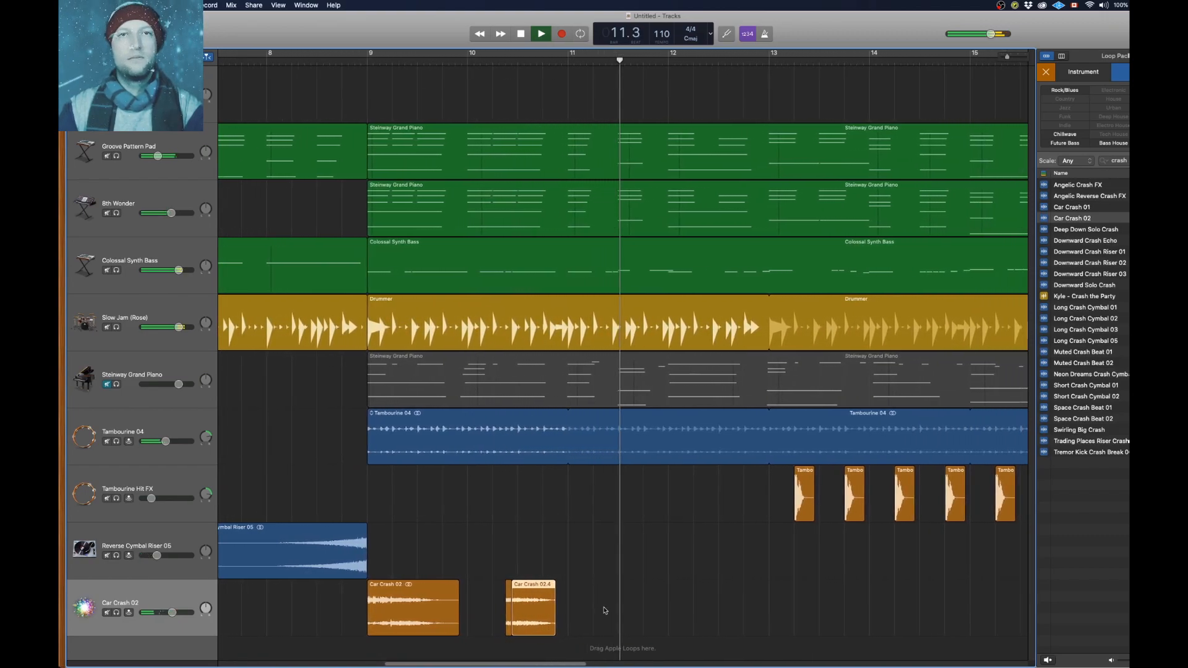
pyautogui.press('space')
pyautogui.moveTo(485, 592); pyautogui.dragTo(572, 591)
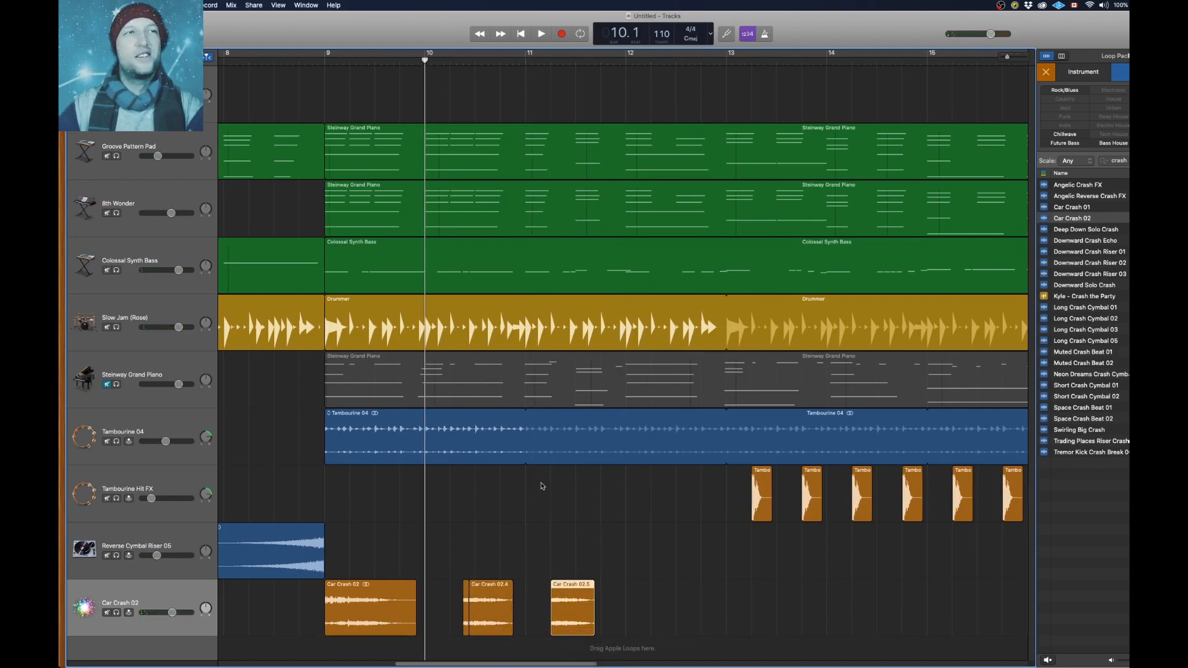
pyautogui.press('space')
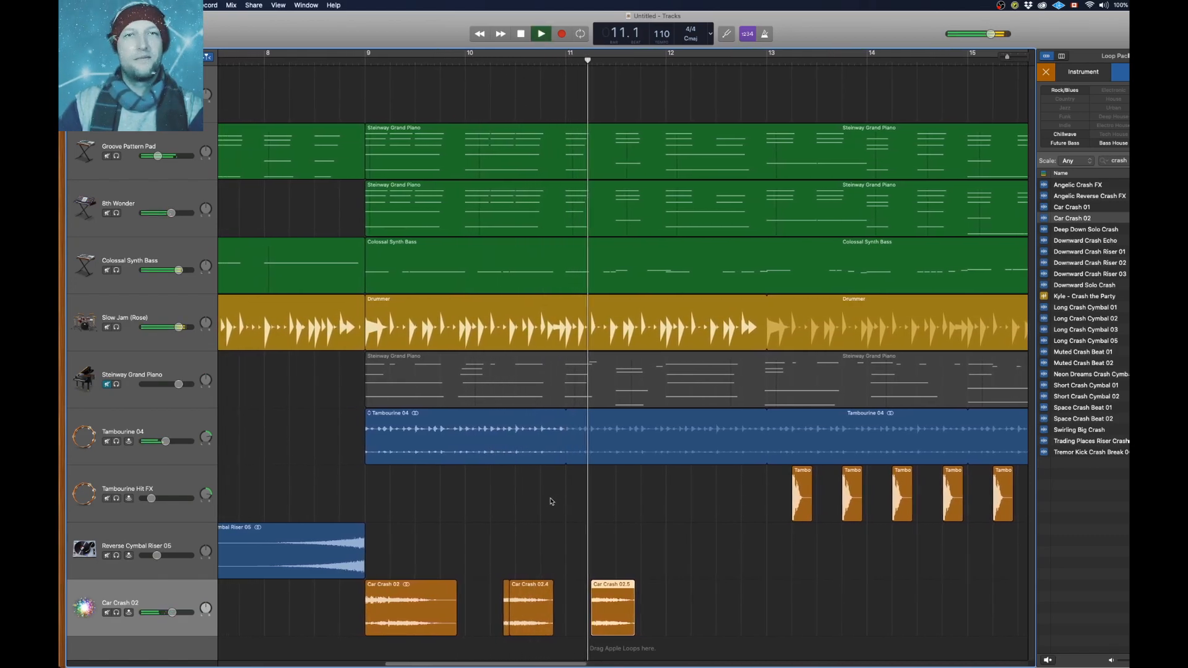
pyautogui.press('space')
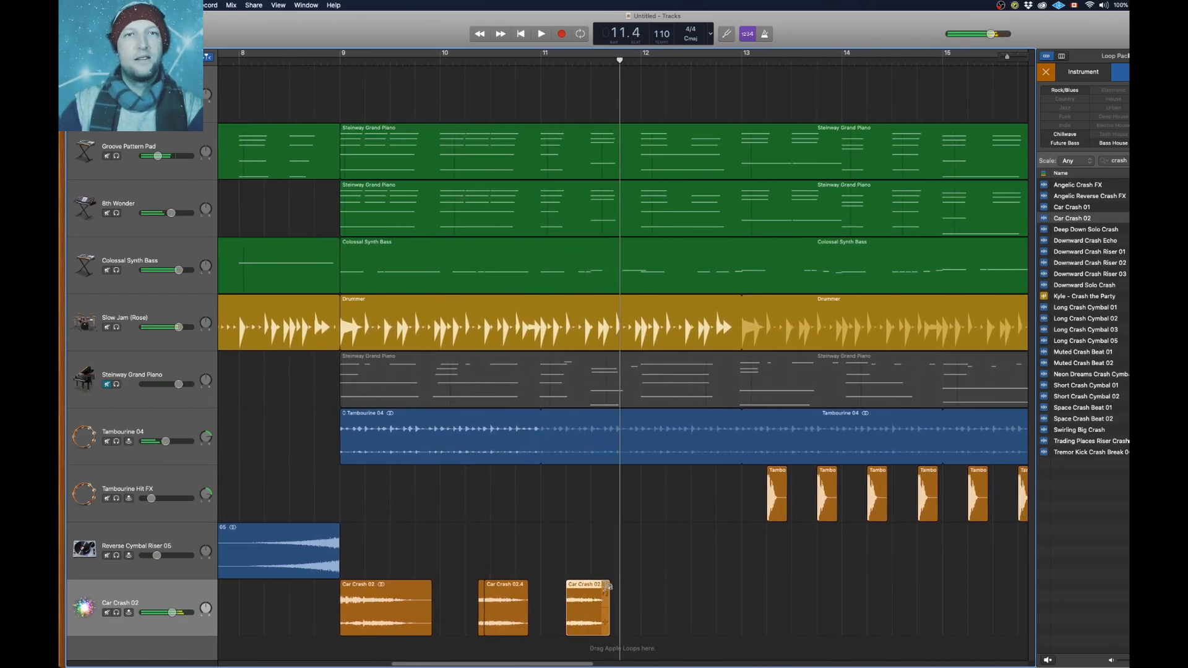
# Shorten the bar 11 crash copy to about a sixteenth note and play the section leading into it
pyautogui.moveTo(607, 626); pyautogui.dragTo(571, 626)
pyautogui.click(463, 63)
pyautogui.press('space')
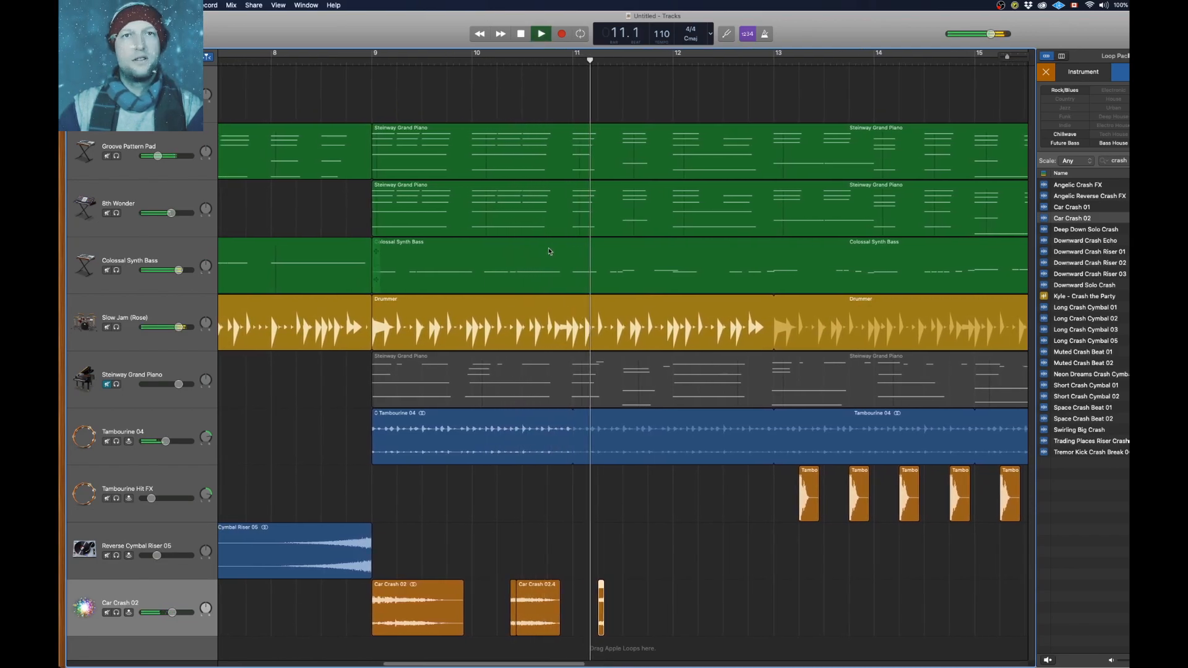
pyautogui.press('space')
# Shorten the end of the second crash piece in bar 10 to about a sixteenth note and play from bar 10
pyautogui.moveTo(537, 626); pyautogui.dragTo(504, 628)
pyautogui.click(448, 56)
pyautogui.press('space')
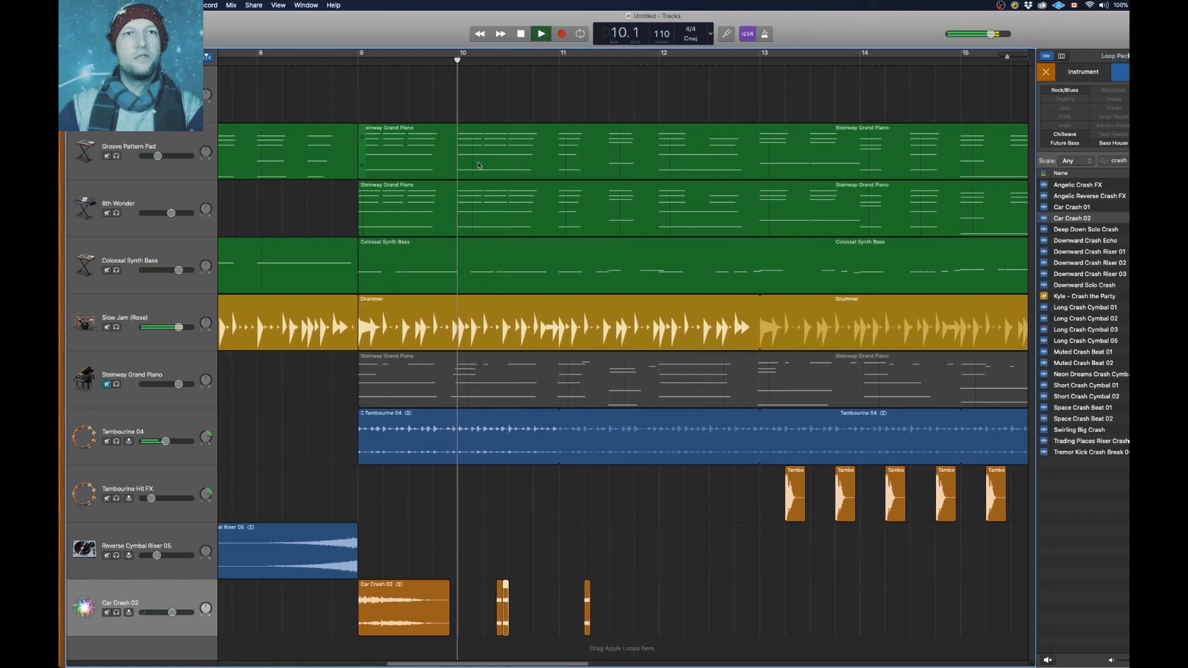
pyautogui.press('space')
# Move the second short crash hit in bar 10 to beat 3 and play from just before bar 10
pyautogui.scroll(3, 541, 612)
pyautogui.scroll(1, 541, 612)
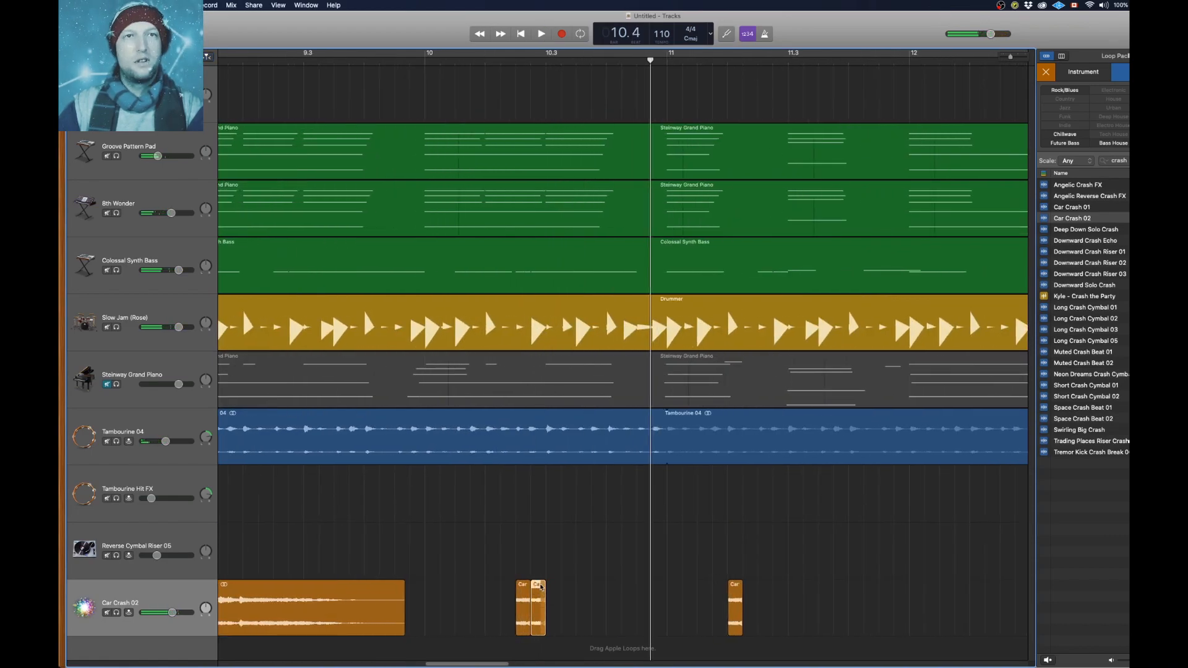
pyautogui.scroll(3, 537, 585)
pyautogui.moveTo(547, 586); pyautogui.dragTo(582, 588)
pyautogui.click(309, 63)
pyautogui.press('space')
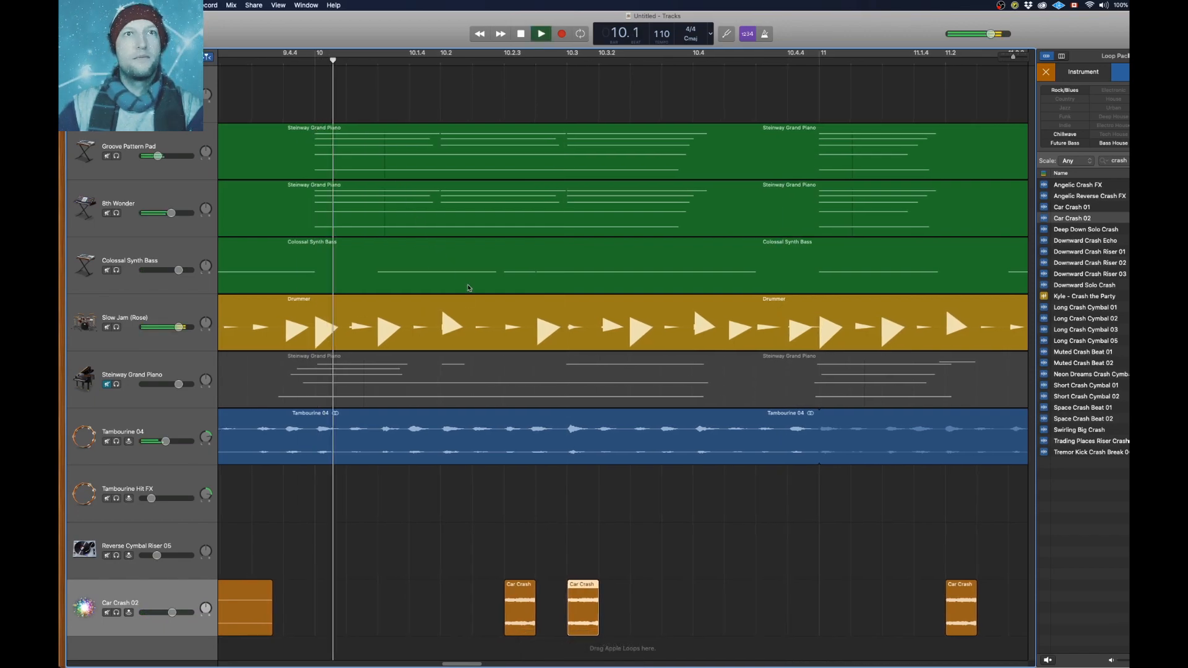
pyautogui.press('space')
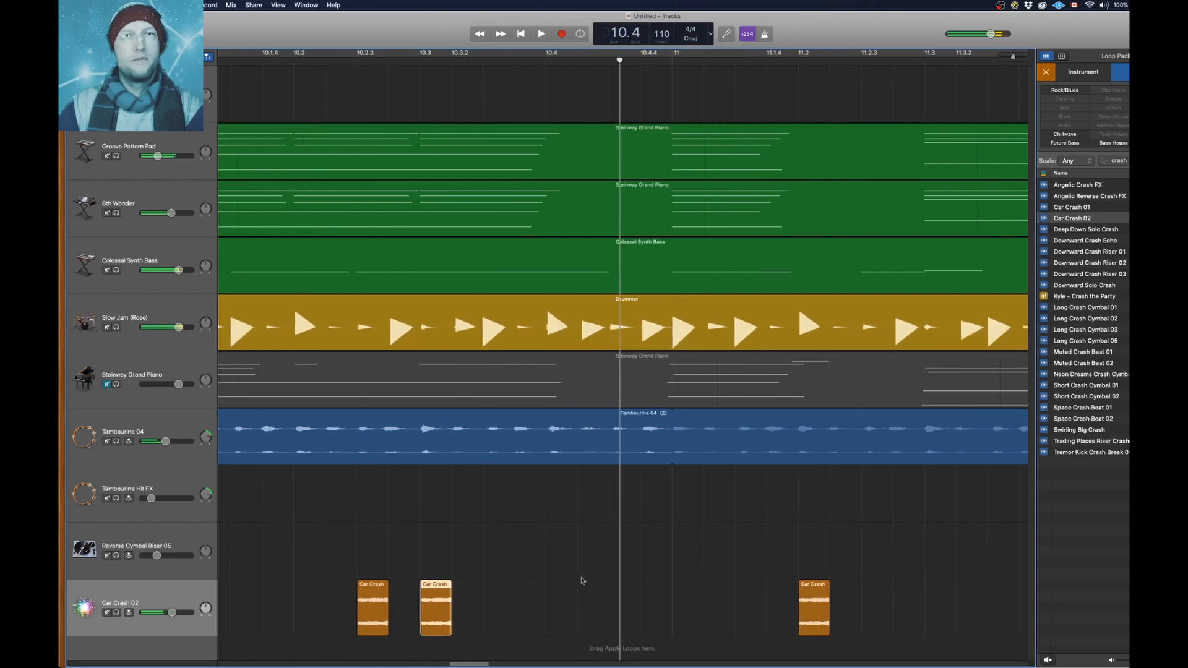
# Play the arrangement around bars 9 to 10 twice to judge the spacing of the short crash hits
pyautogui.scroll(-5, 579, 570)
pyautogui.hscroll(-2, 476, 525)
pyautogui.click(320, 59)
pyautogui.press('space')
pyautogui.hscroll(-3, 517, 407)
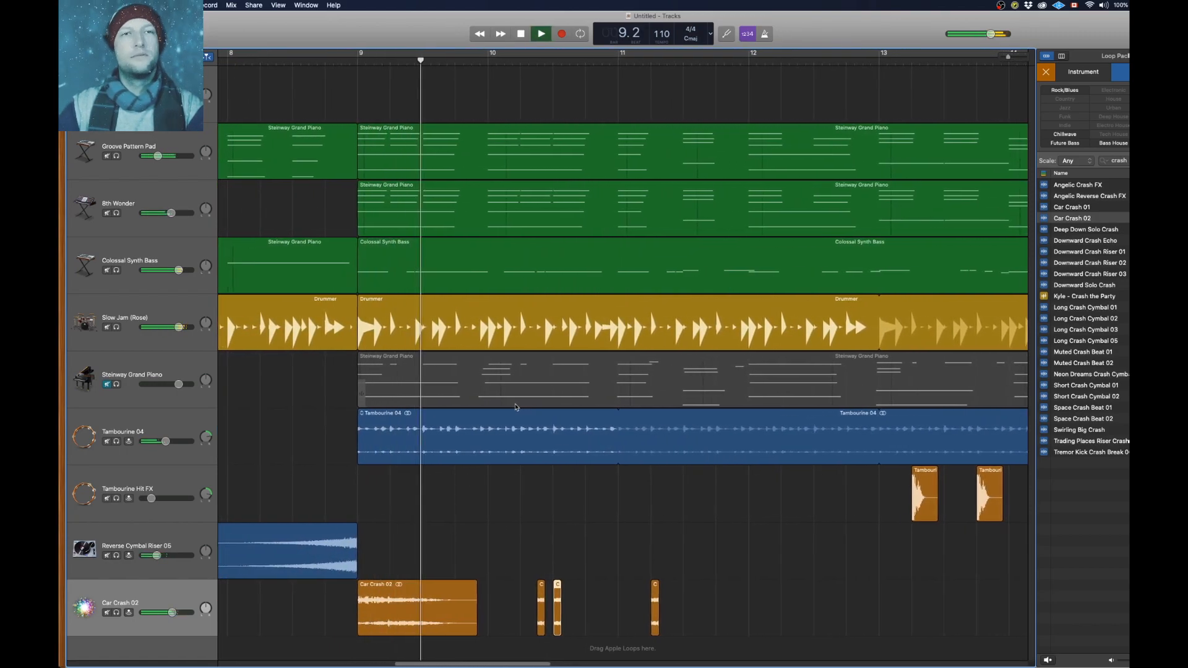
pyautogui.hscroll(-2, 574, 648)
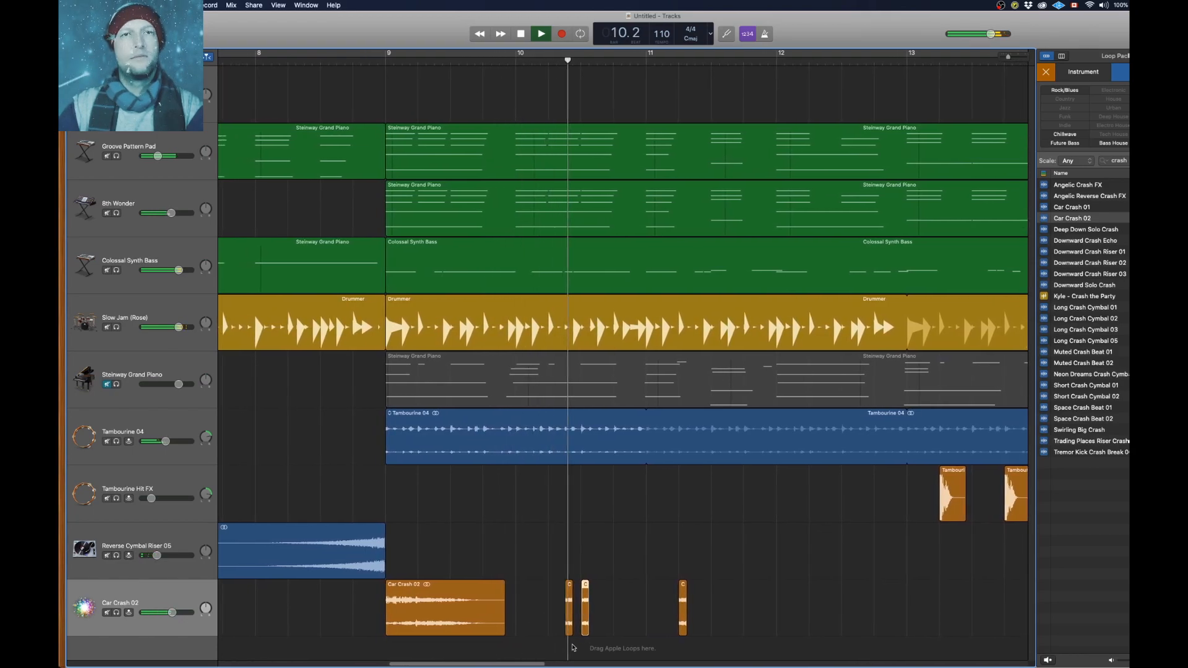
pyautogui.hscroll(3, 579, 619)
pyautogui.press('space')
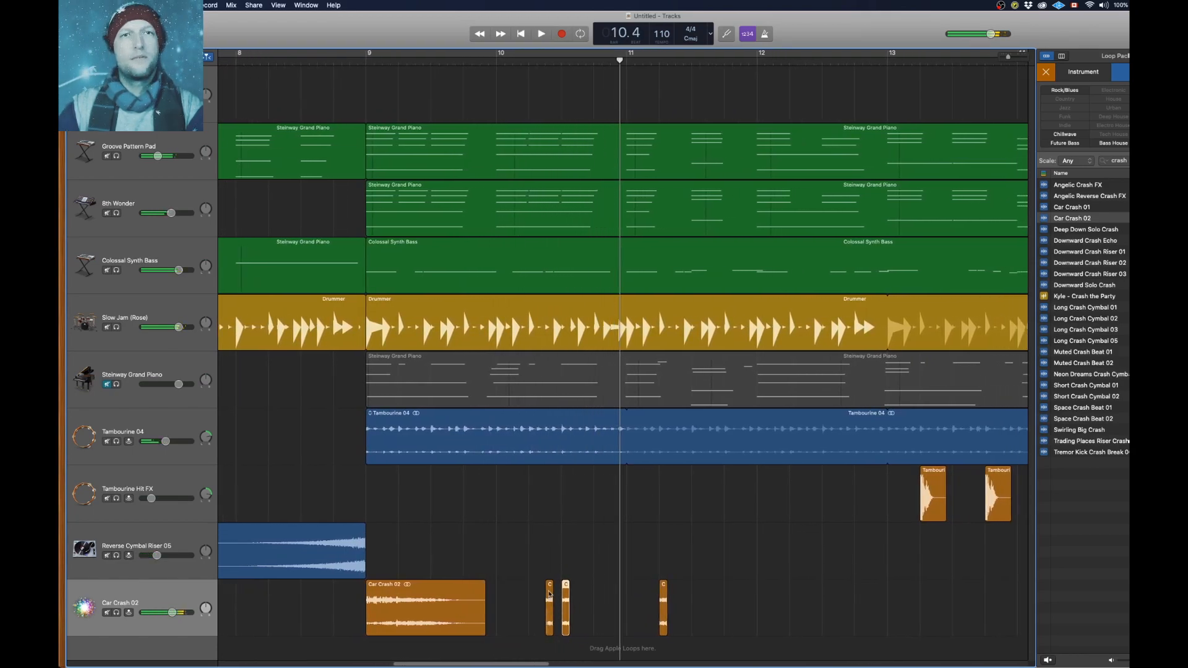
pyautogui.click(365, 60)
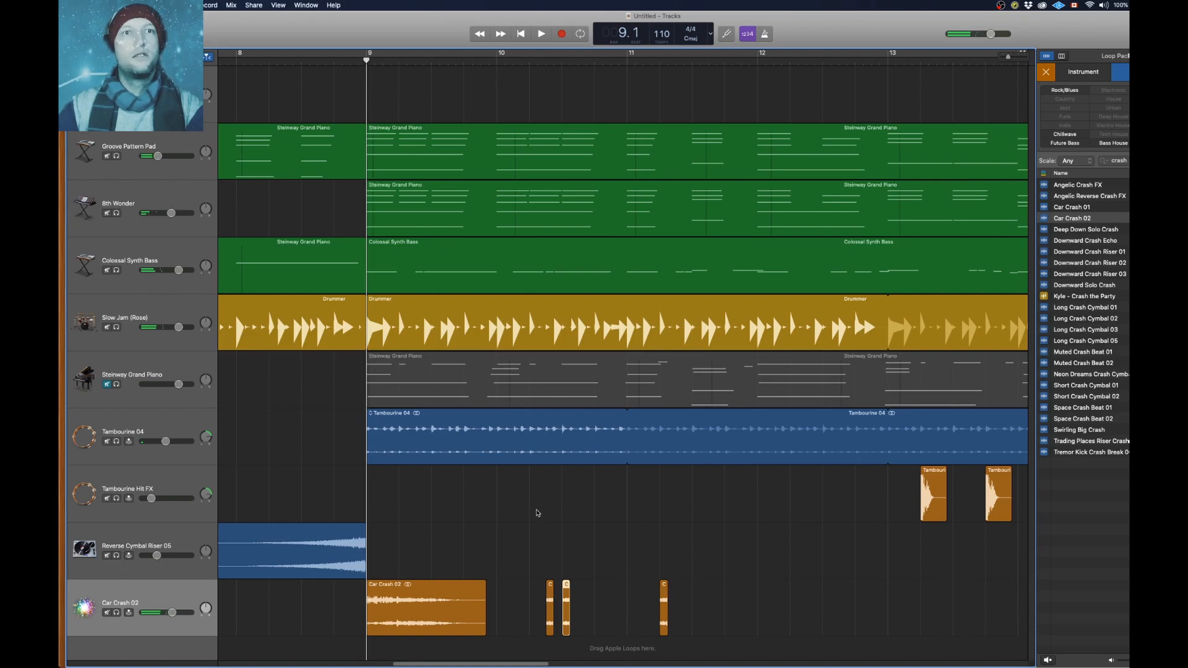
pyautogui.press('space')
pyautogui.hscroll(-3, 538, 513)
pyautogui.hscroll(-2, 519, 574)
pyautogui.press('space')
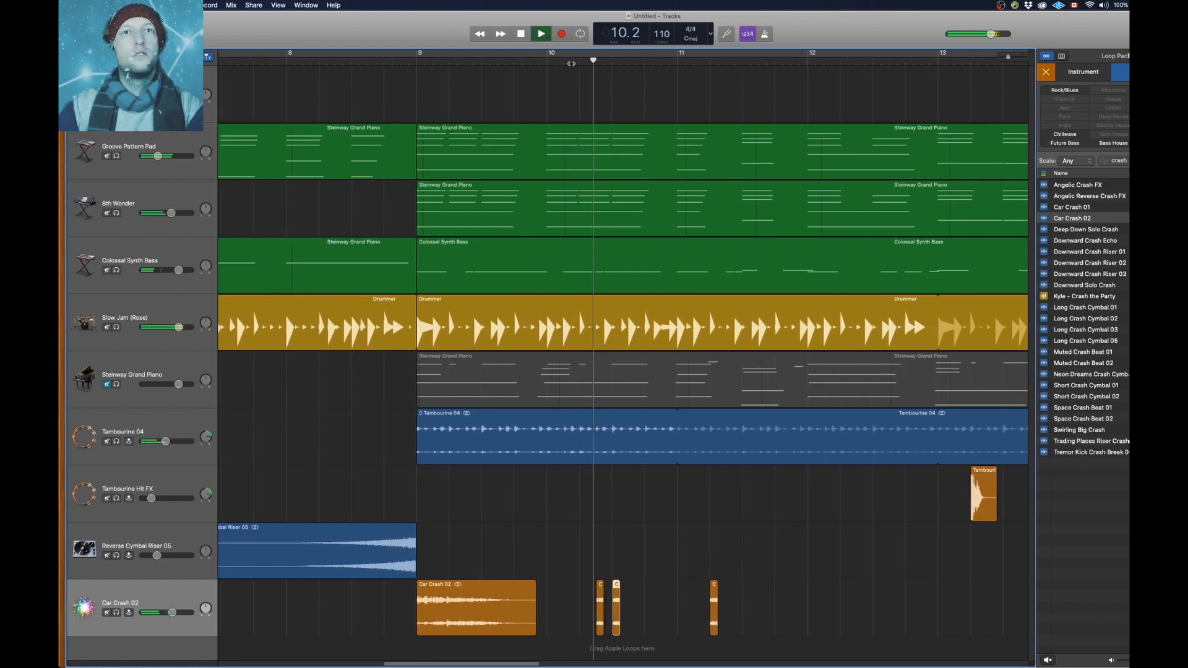
# Move the second bar 10 crash hit to 10.3.2 and listen to the new spacing
pyautogui.scroll(5, 600, 589)
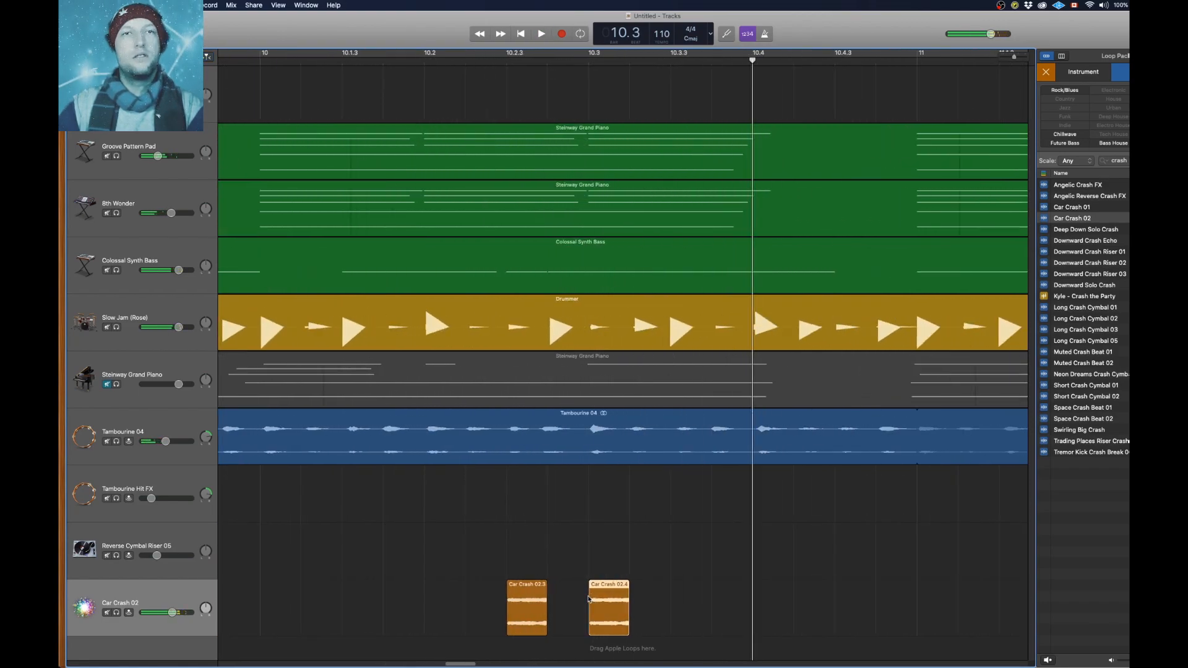
pyautogui.moveTo(600, 589); pyautogui.dragTo(650, 588)
pyautogui.click(405, 62)
pyautogui.press('space')
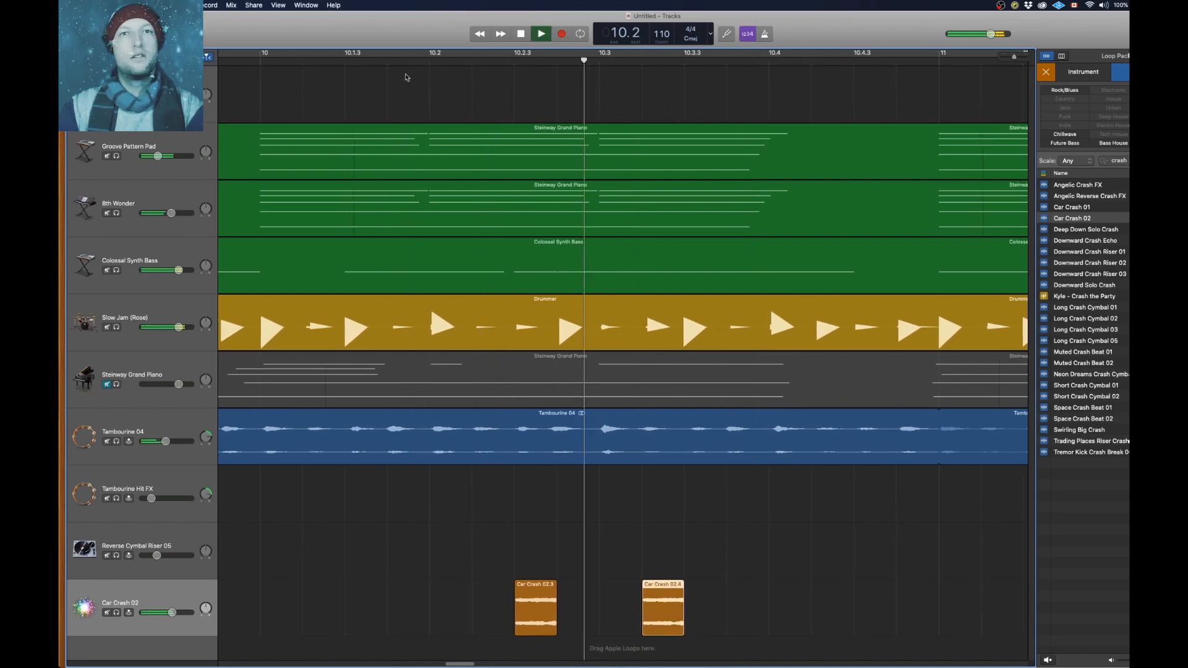
pyautogui.scroll(-5, 623, 576)
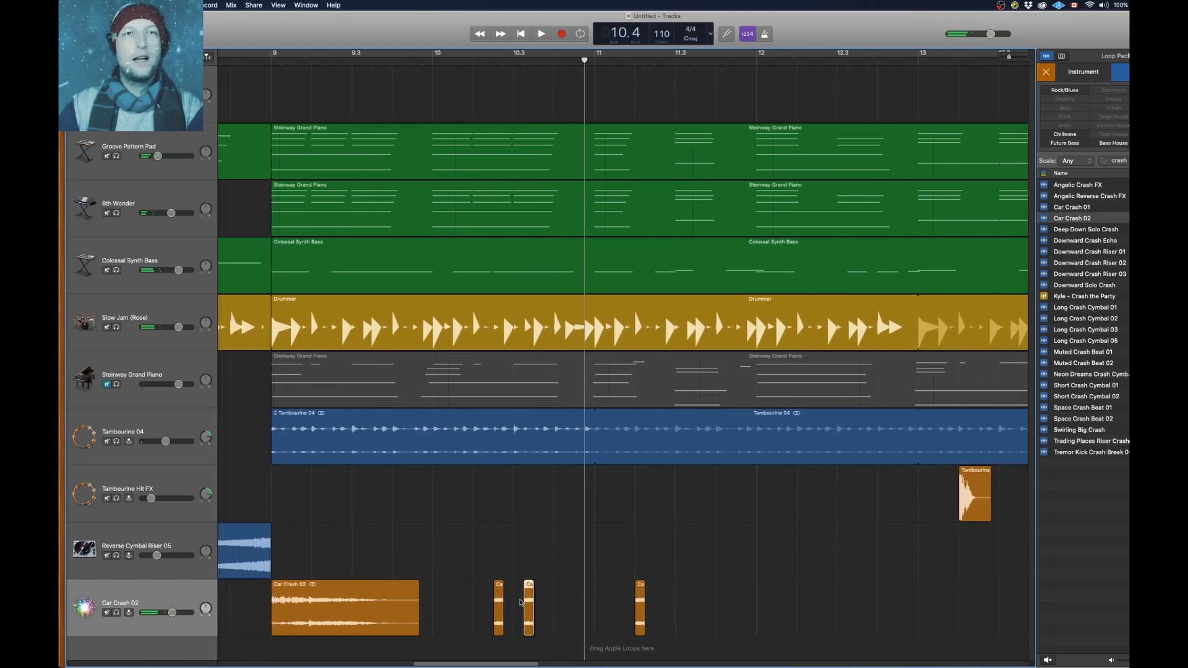
# Copy the pair of short crash hits in bar 10 and delete the single crash hit in bar 11
pyautogui.click(484, 62)
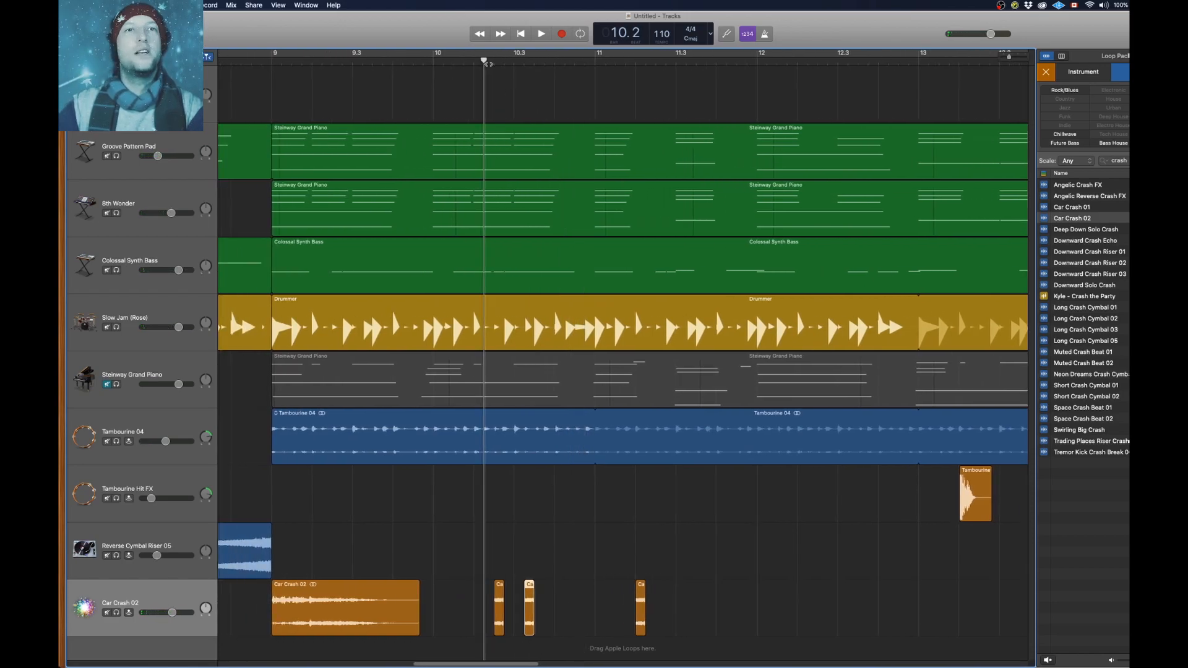
pyautogui.click(494, 68)
pyautogui.moveTo(473, 606); pyautogui.dragTo(546, 607)
pyautogui.moveTo(699, 596); pyautogui.dragTo(607, 610)
pyautogui.press('Delete')
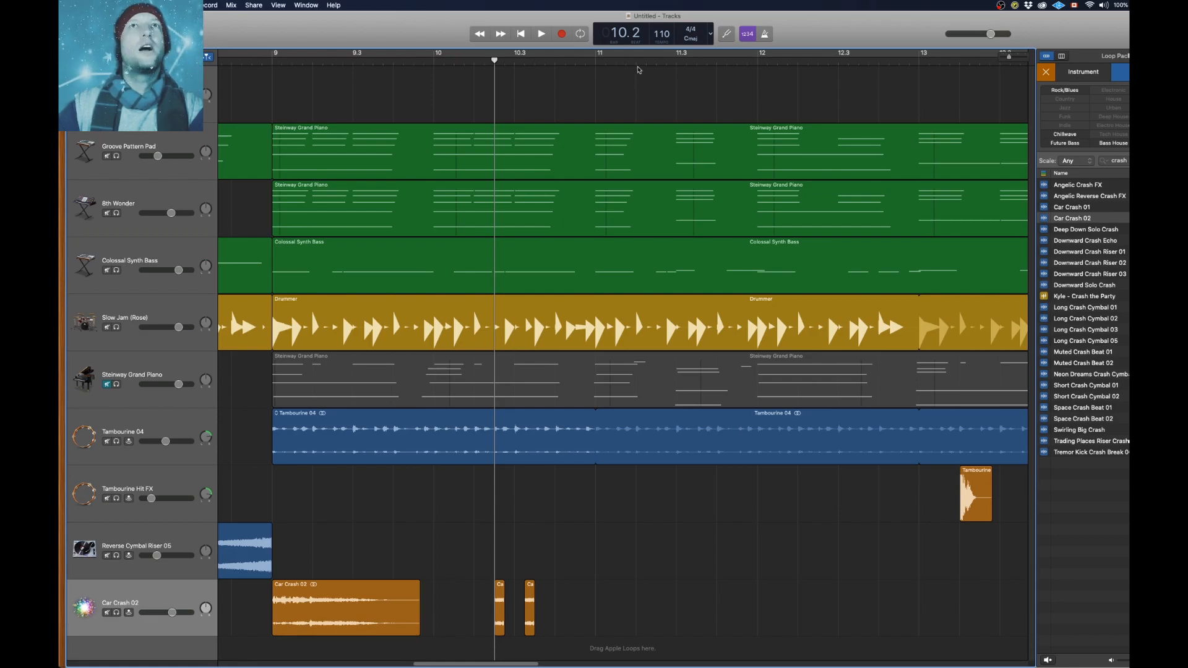
# Try the copied crash pair late in bar 11 beat 2, play it from around bar 10, and delete the pasted pair
pyautogui.click(654, 63)
pyautogui.press('super+v')
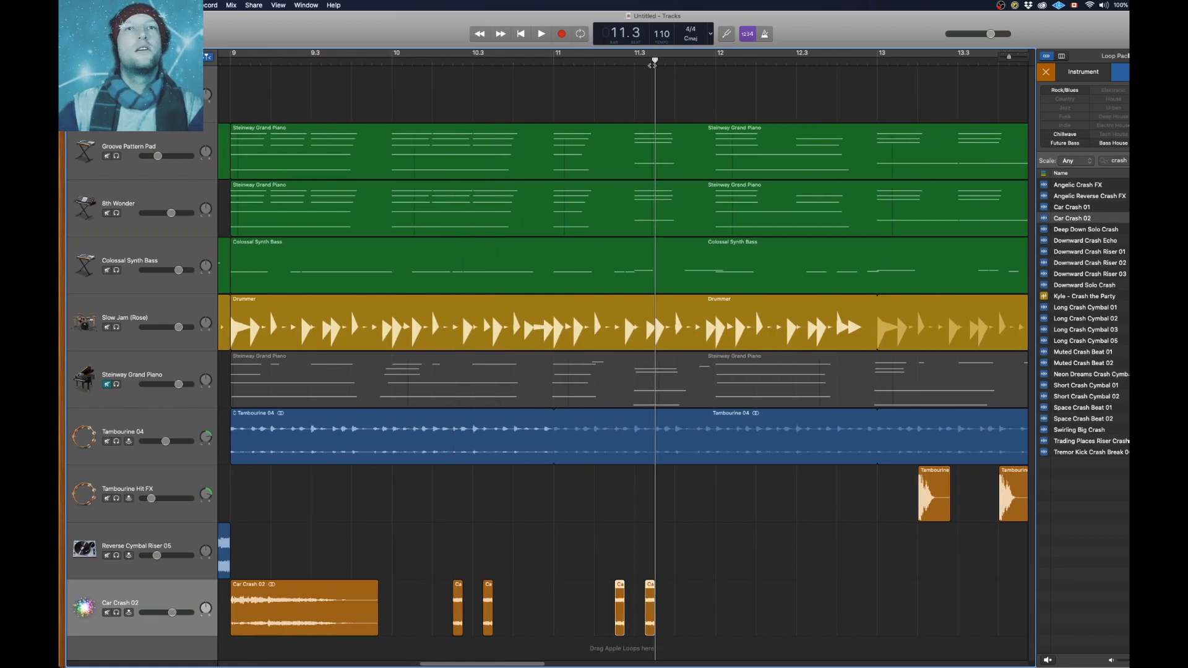
pyautogui.click(393, 61)
pyautogui.press('space')
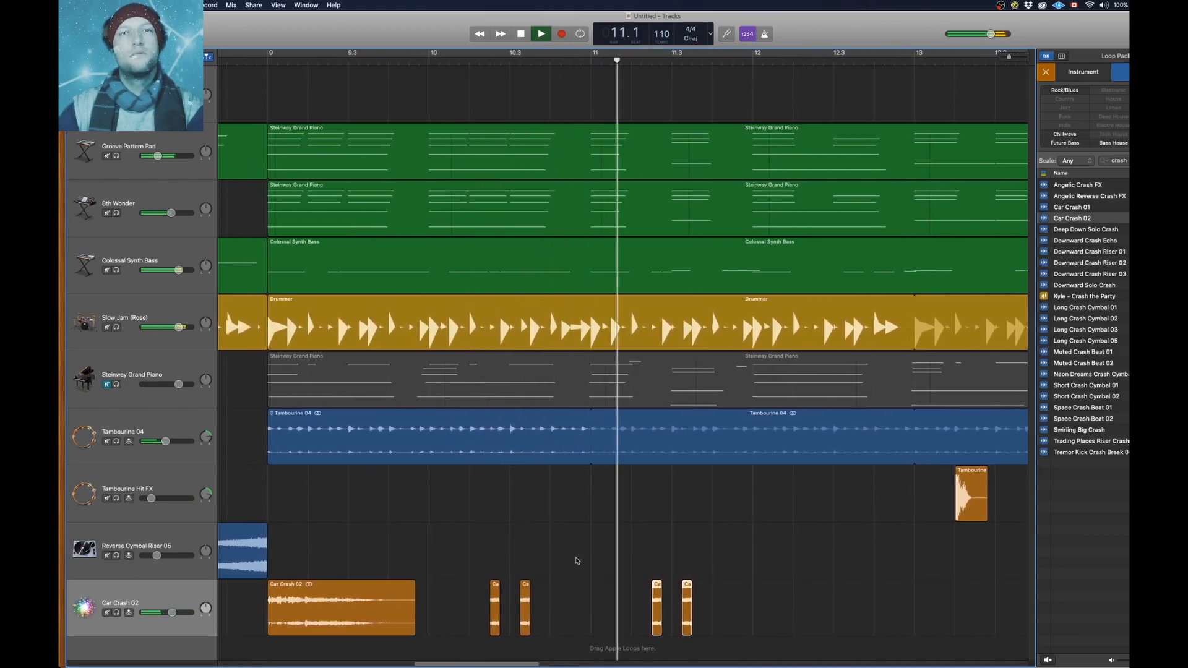
pyautogui.press('space')
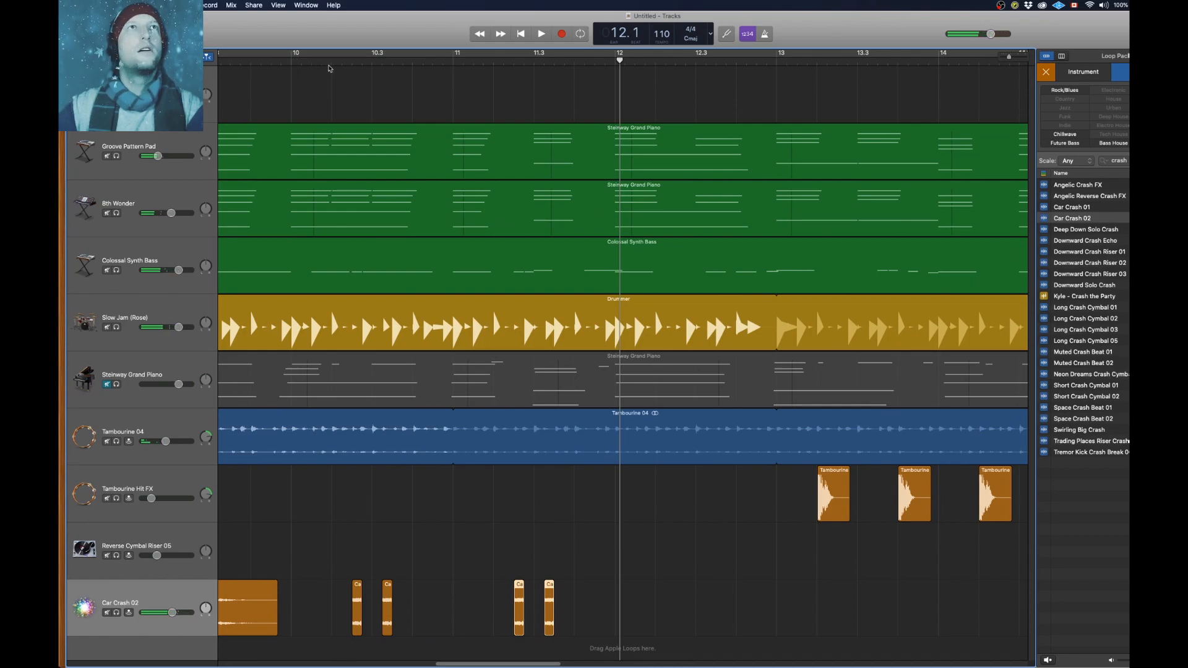
pyautogui.moveTo(332, 64); pyautogui.dragTo(351, 61)
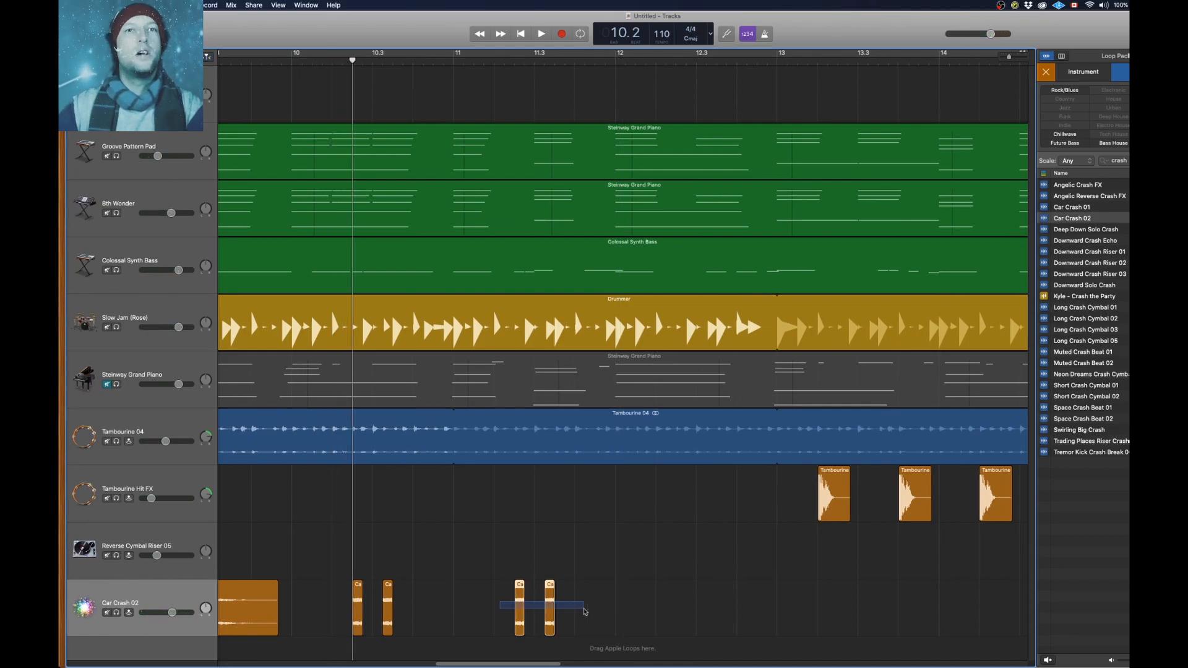
pyautogui.press('Delete')
# Paste the crash pair late in bar 12 beat 2 and compare its position with the bar 10 pair
pyautogui.click(671, 62)
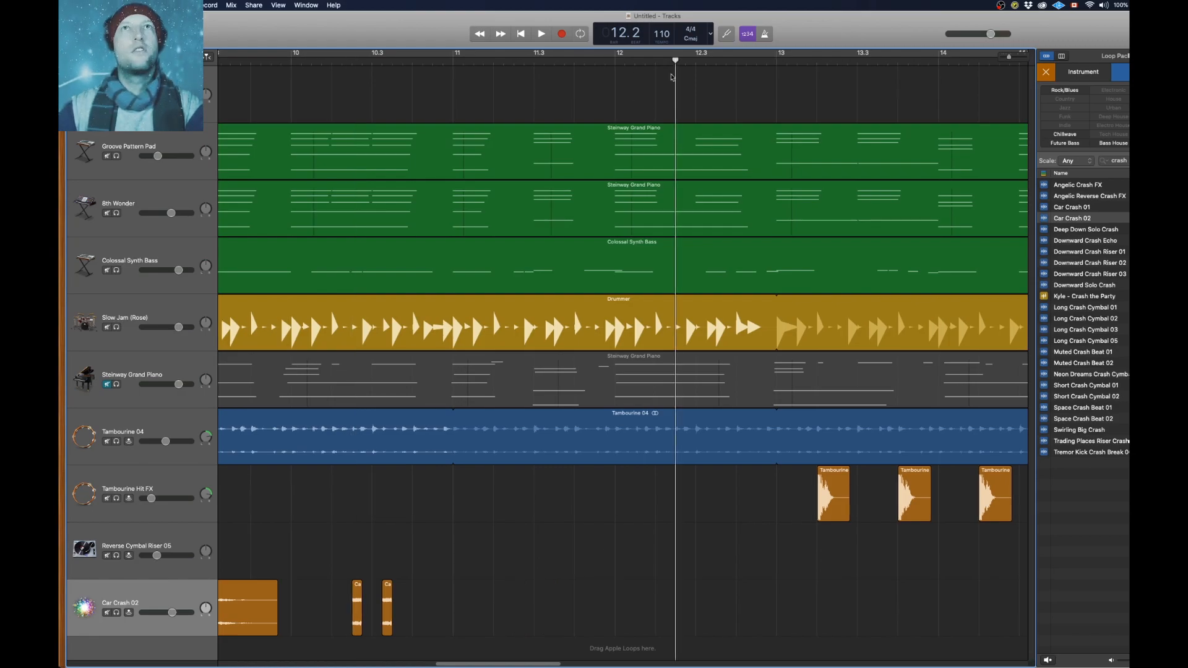
pyautogui.press('super+v')
pyautogui.hscroll(-3, 443, 563)
pyautogui.click(365, 65)
pyautogui.click(413, 62)
pyautogui.click(422, 63)
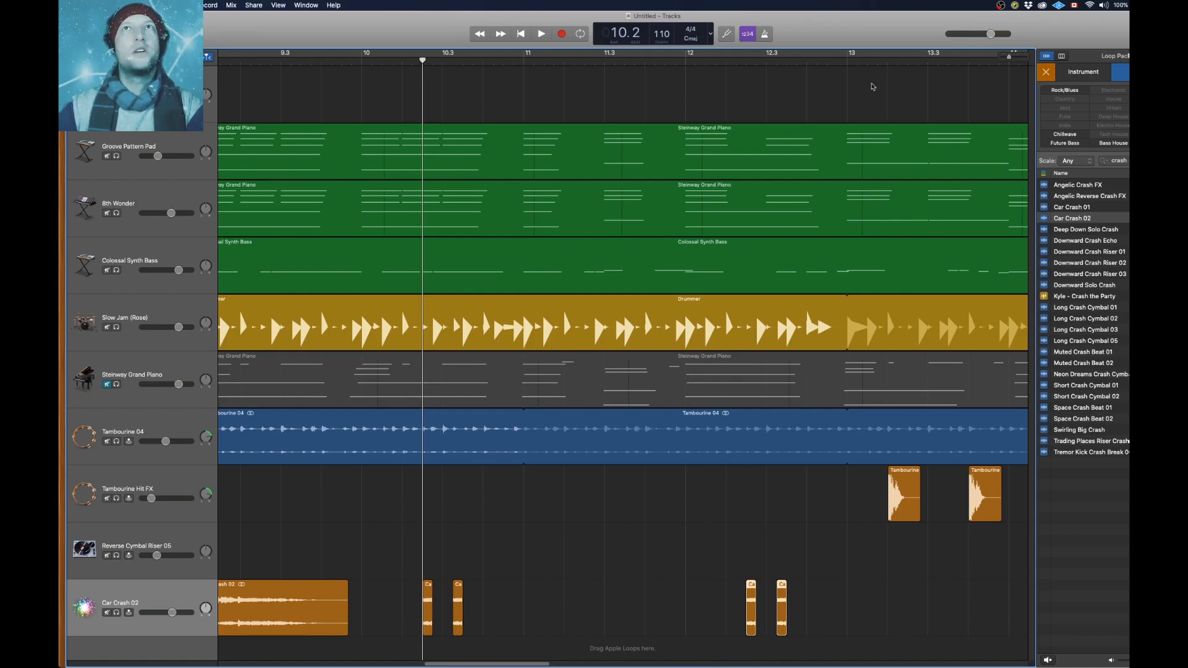
pyautogui.click(746, 62)
# Play the arrangement from late bar 9 into bar 14 to hear both crash pairs
pyautogui.click(321, 62)
pyautogui.press('space')
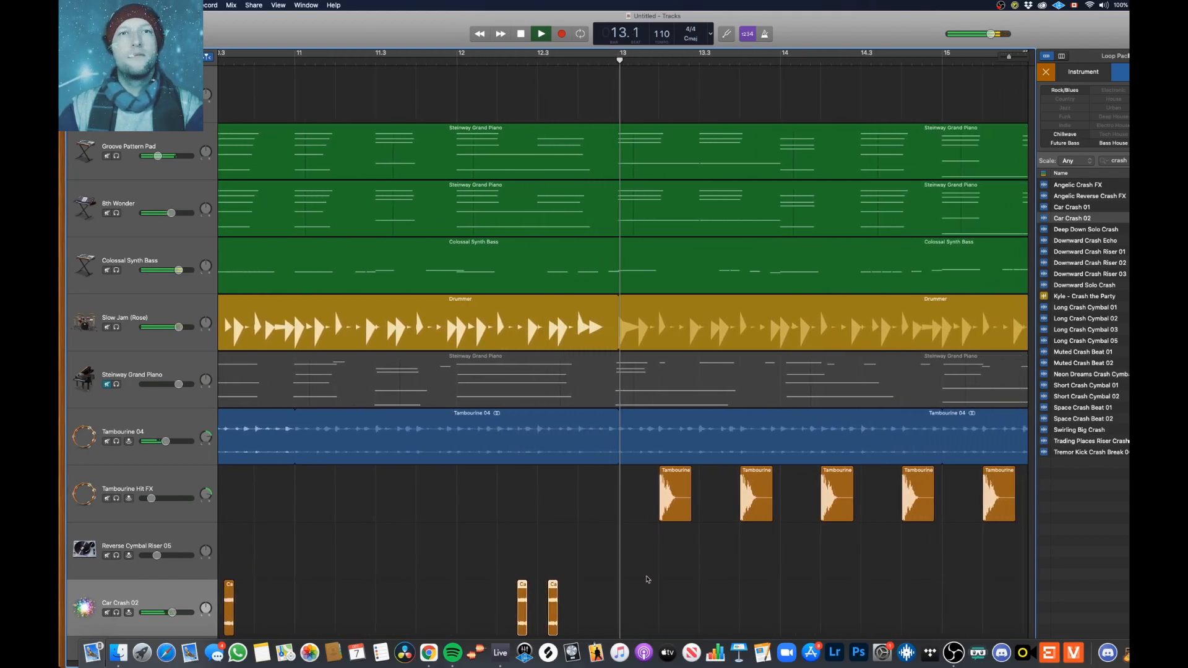
pyautogui.scroll(-5, 627, 539)
pyautogui.press('space')
# Copy the crash pairs from bars 10 and 12 and paste them starting late in bar 14 beat 2
pyautogui.hscroll(-5, 456, 576)
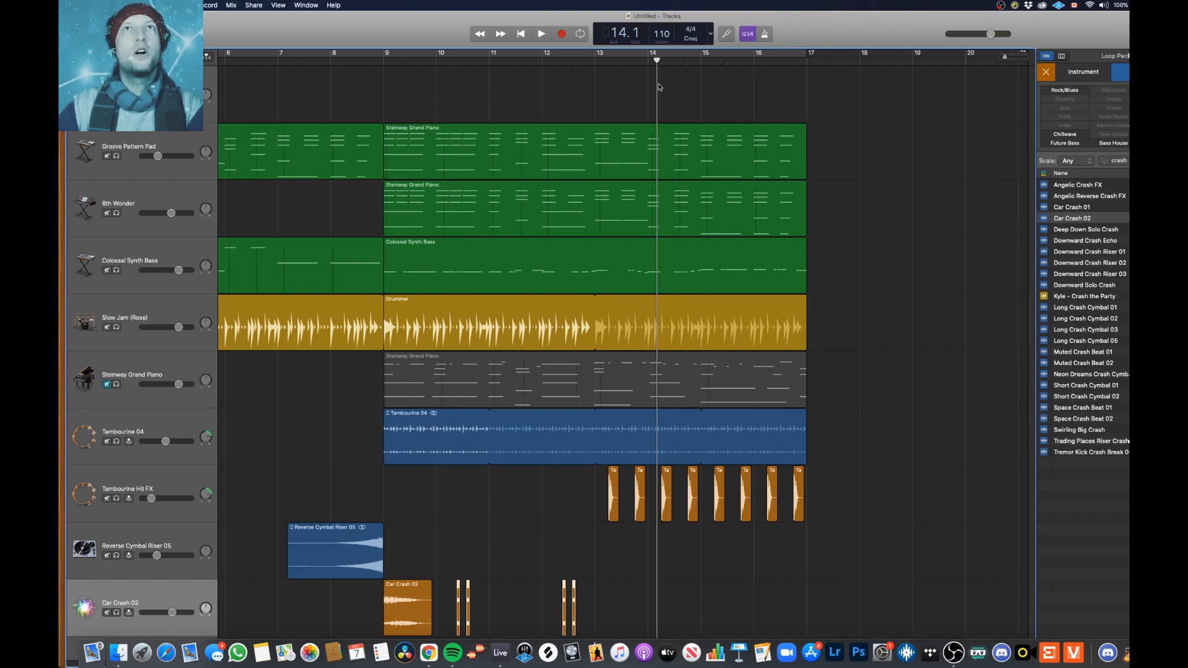
pyautogui.scroll(5, 660, 86)
pyautogui.hscroll(4, 825, 538)
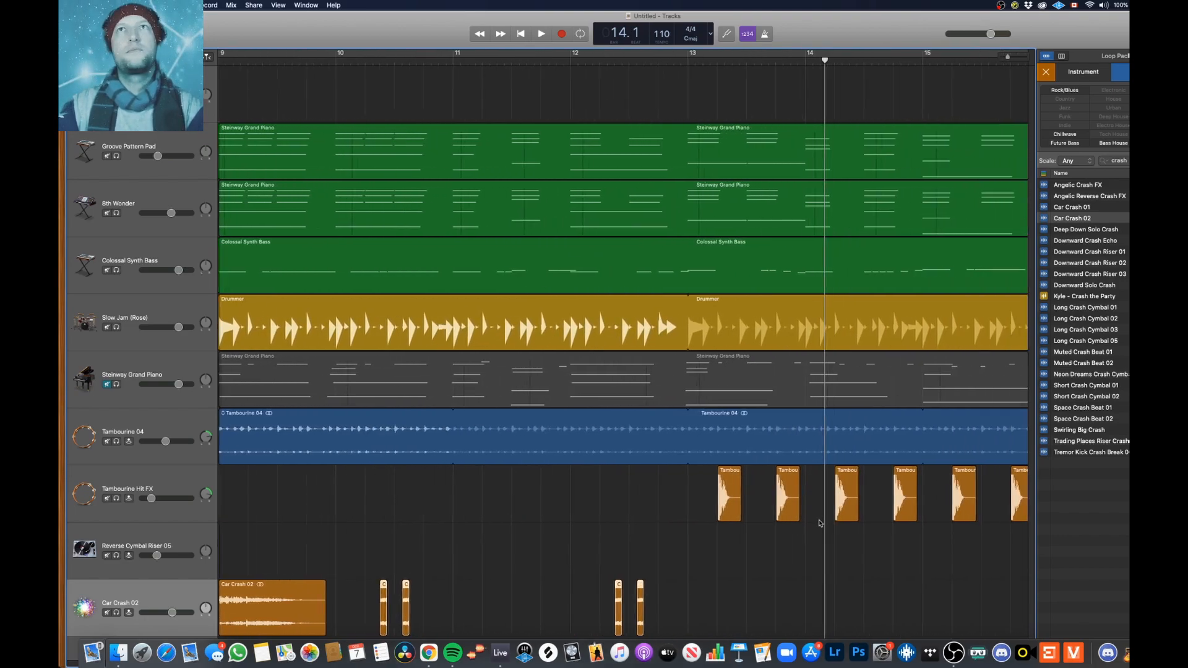
pyautogui.click(823, 60)
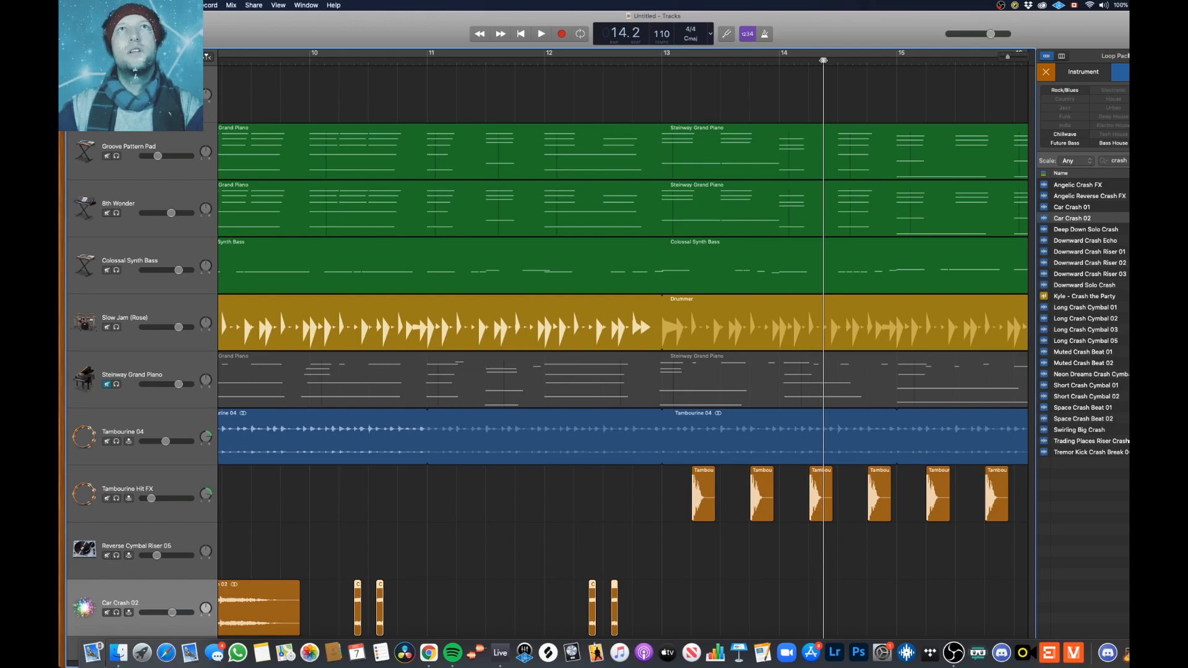
pyautogui.press('super+v')
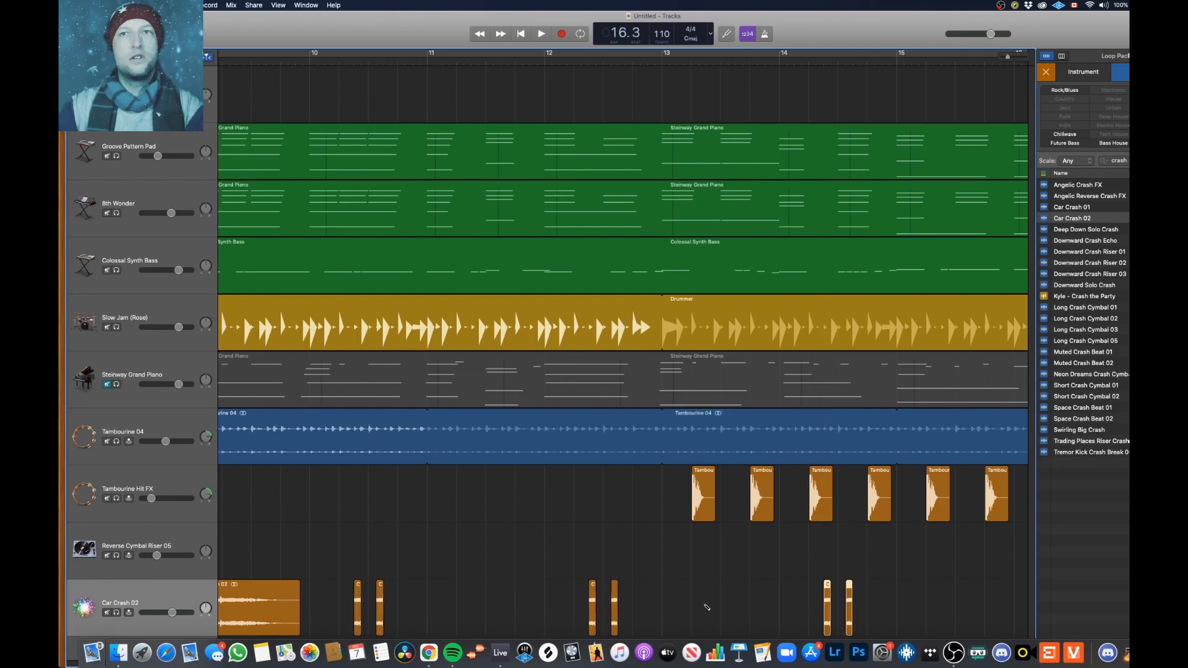
# Check the start of the pasted bar 14 crash pair against the position of the bar 12 pair
pyautogui.hscroll(-8, 639, 592)
pyautogui.hscroll(-4, 638, 590)
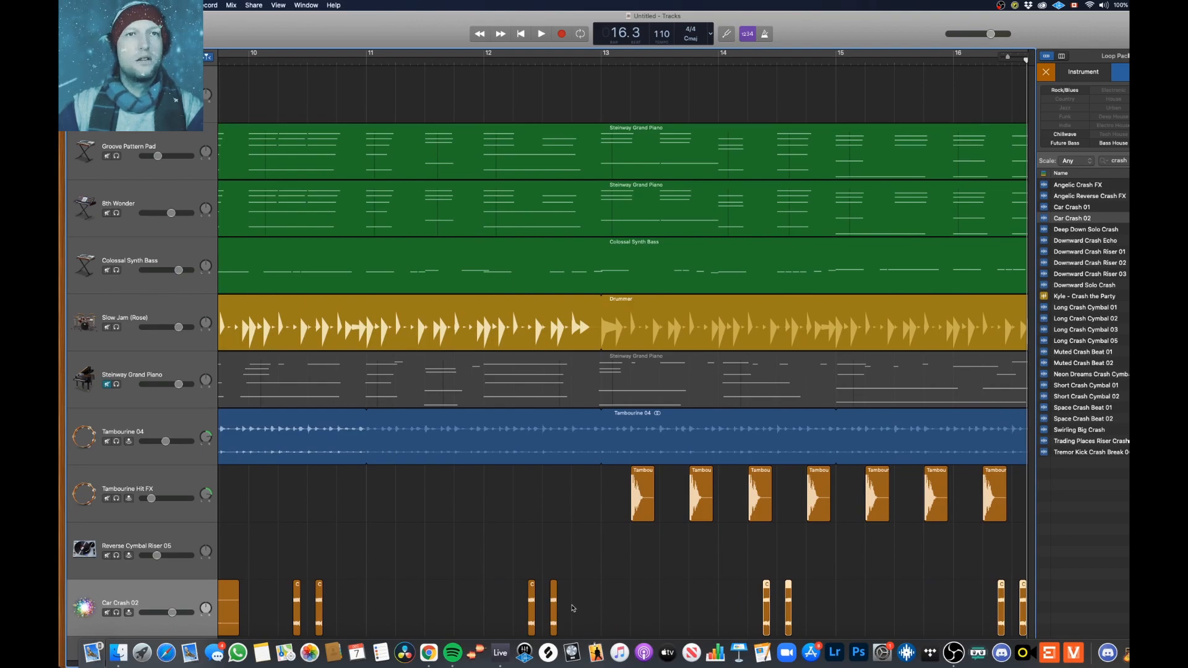
pyautogui.press('super+Right')
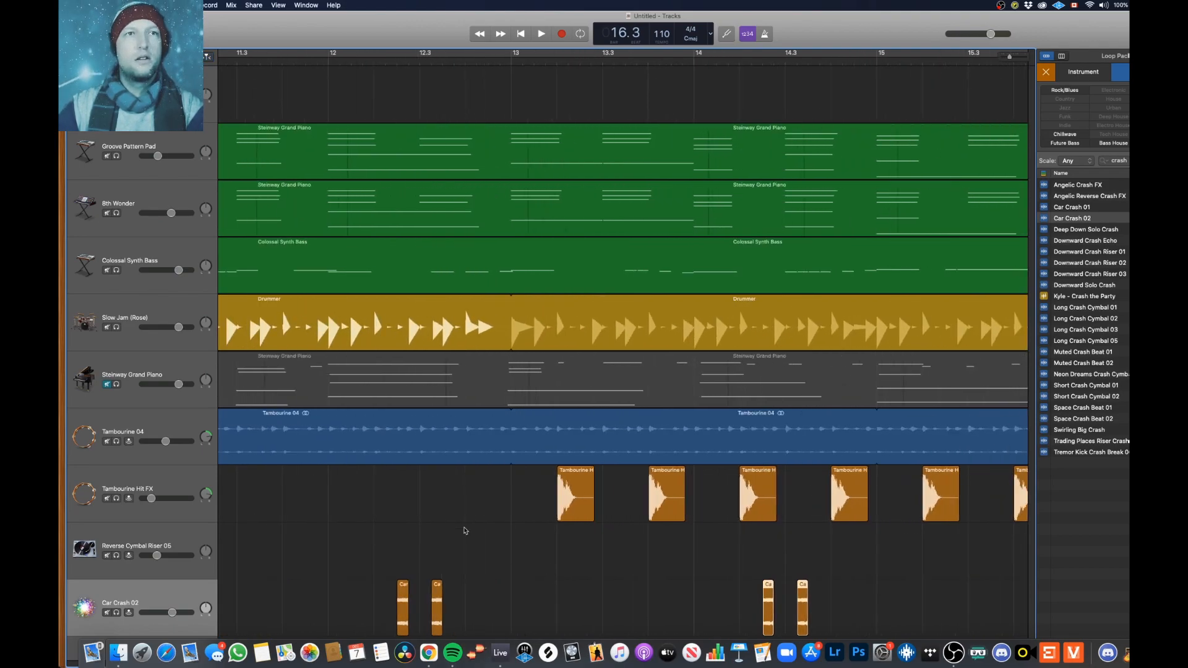
pyautogui.click(396, 57)
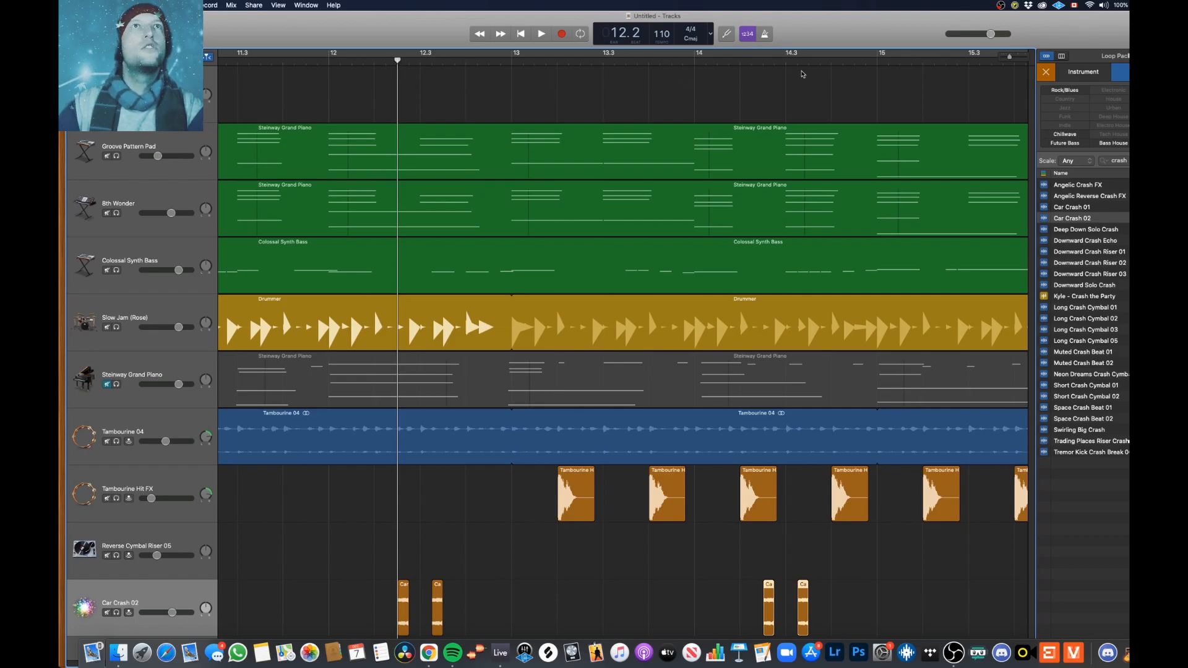
pyautogui.click(760, 62)
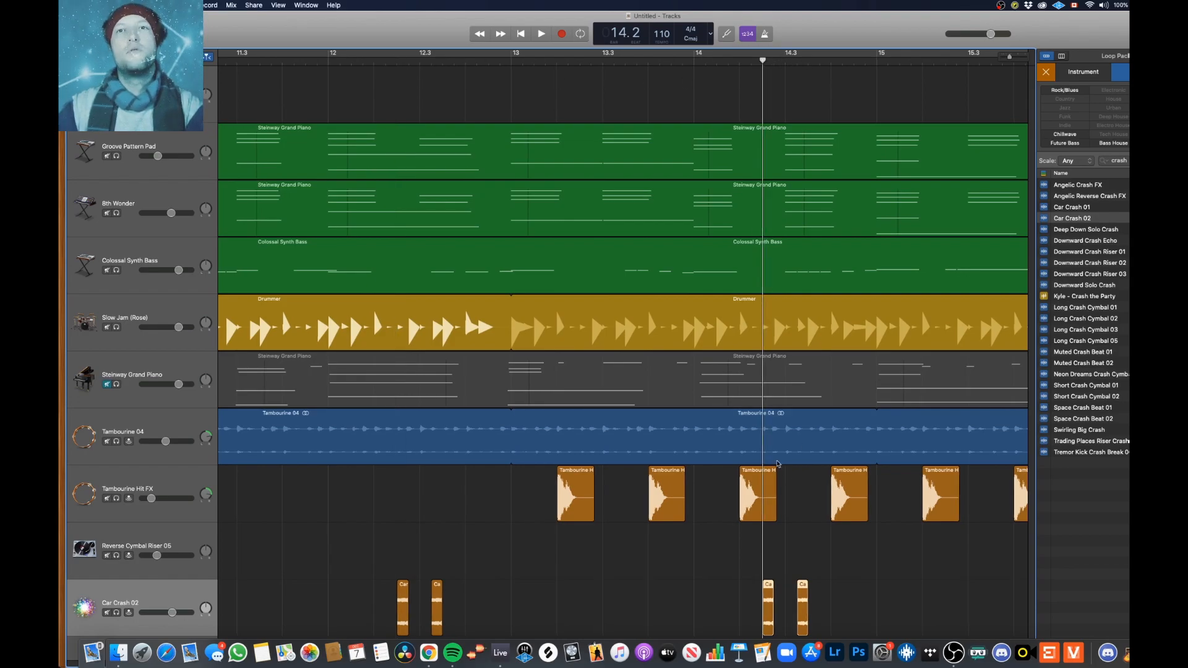
# Play the arrangement from late bar 14 beat 2 through the crash pair in bar 16
pyautogui.press('space')
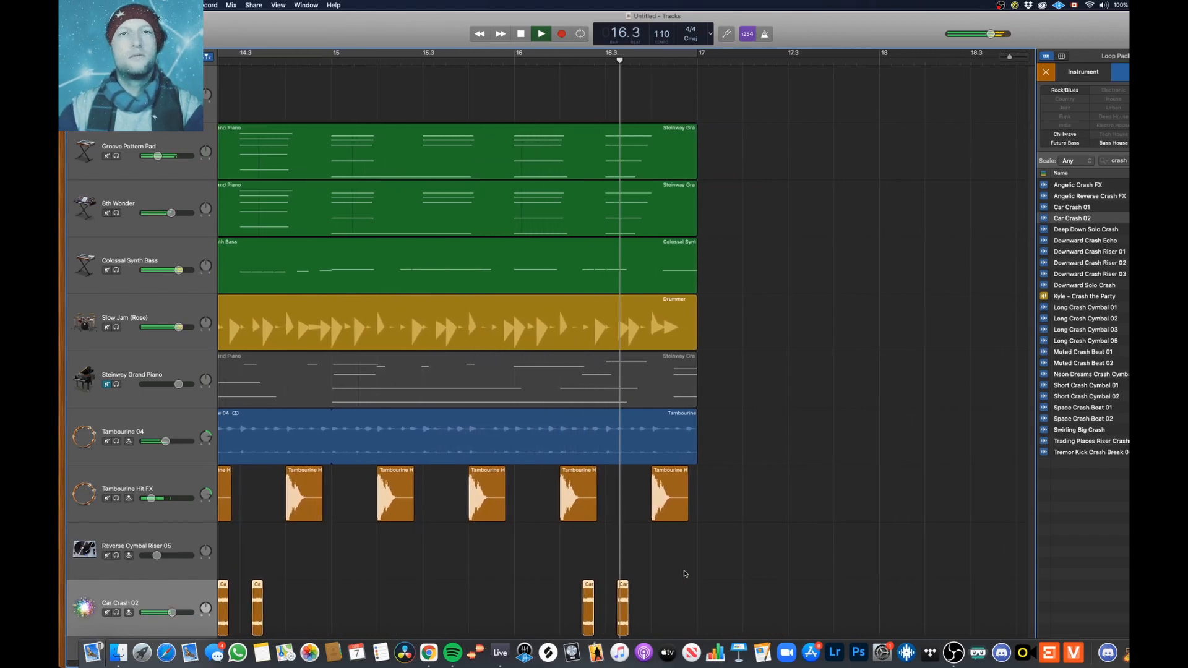
pyautogui.press('space')
# Lengthen the second bar 16 crash hit slightly and add a third crash hit on beat 4, trimmed to end at bar 17
pyautogui.moveTo(561, 587)
pyautogui.mouseDown()
pyautogui.moveTo(596, 586)
pyautogui.moveTo(508, 587)
pyautogui.moveTo(577, 589)
pyautogui.mouseUp()
pyautogui.press('super+z')
pyautogui.click(602, 598)
pyautogui.rightClick(564, 589)
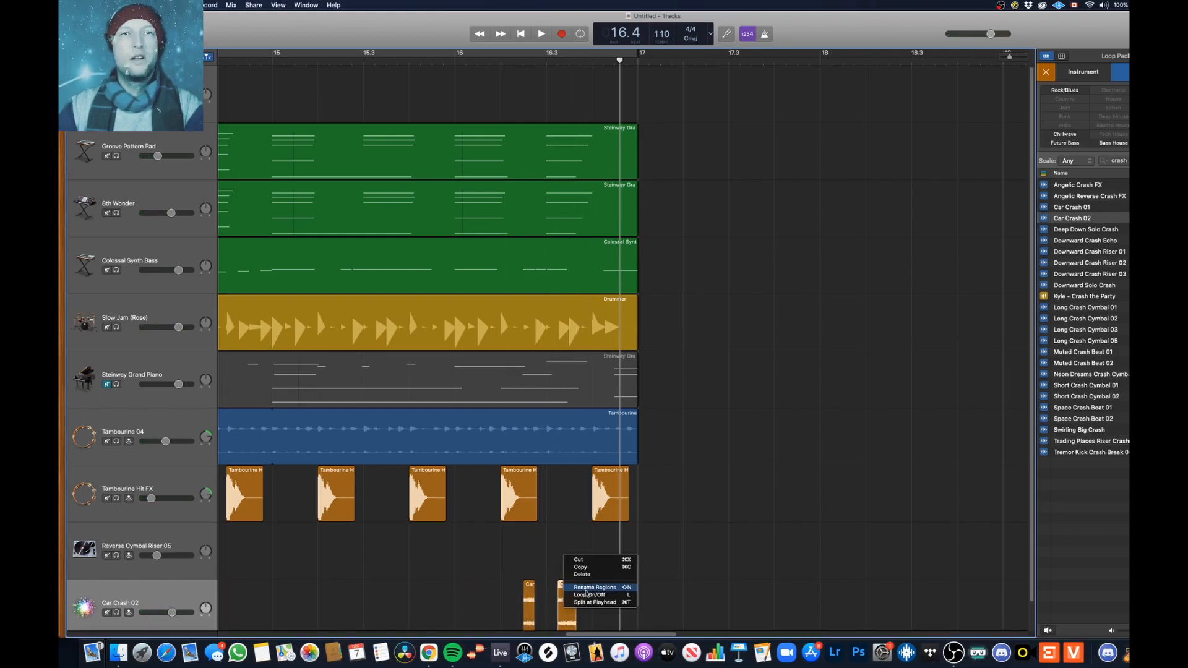
pyautogui.click(713, 602)
pyautogui.moveTo(577, 563); pyautogui.dragTo(698, 588)
pyautogui.moveTo(584, 591); pyautogui.dragTo(608, 591)
pyautogui.moveTo(650, 557)
pyautogui.mouseDown()
pyautogui.moveTo(594, 558)
pyautogui.moveTo(634, 559)
pyautogui.mouseUp()
pyautogui.moveTo(680, 597); pyautogui.dragTo(638, 597)
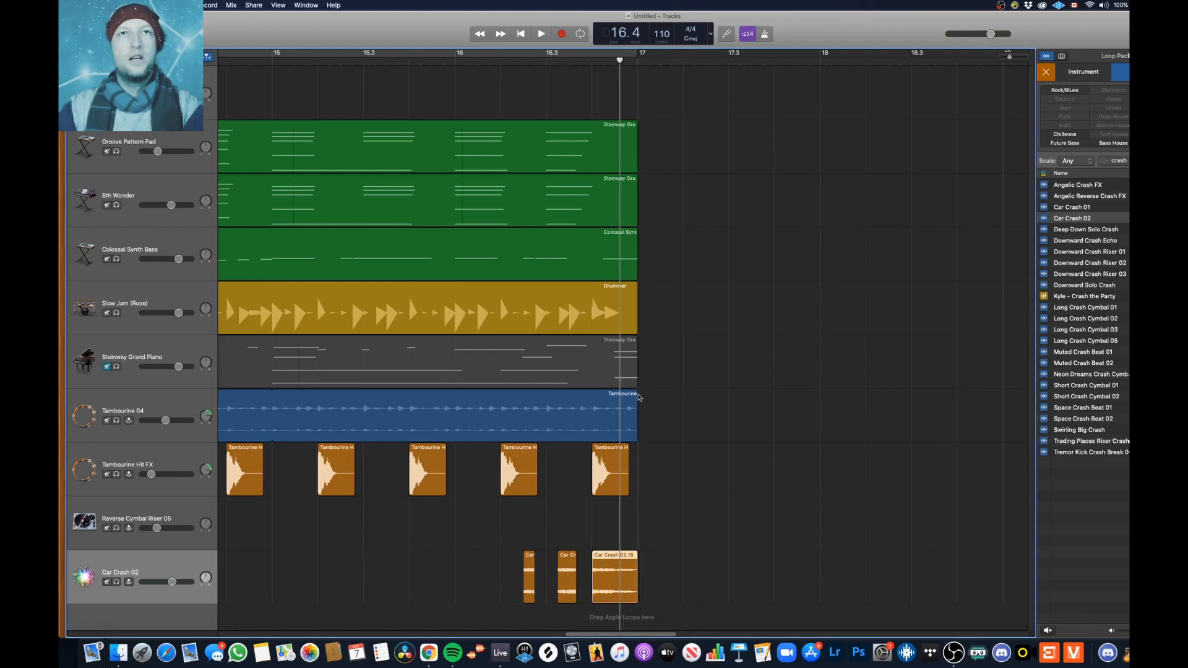
# Review the full arrangement track by track, including the drummer region settings, tambourines, reverse cymbal riser and crash hits
pyautogui.click(443, 68)
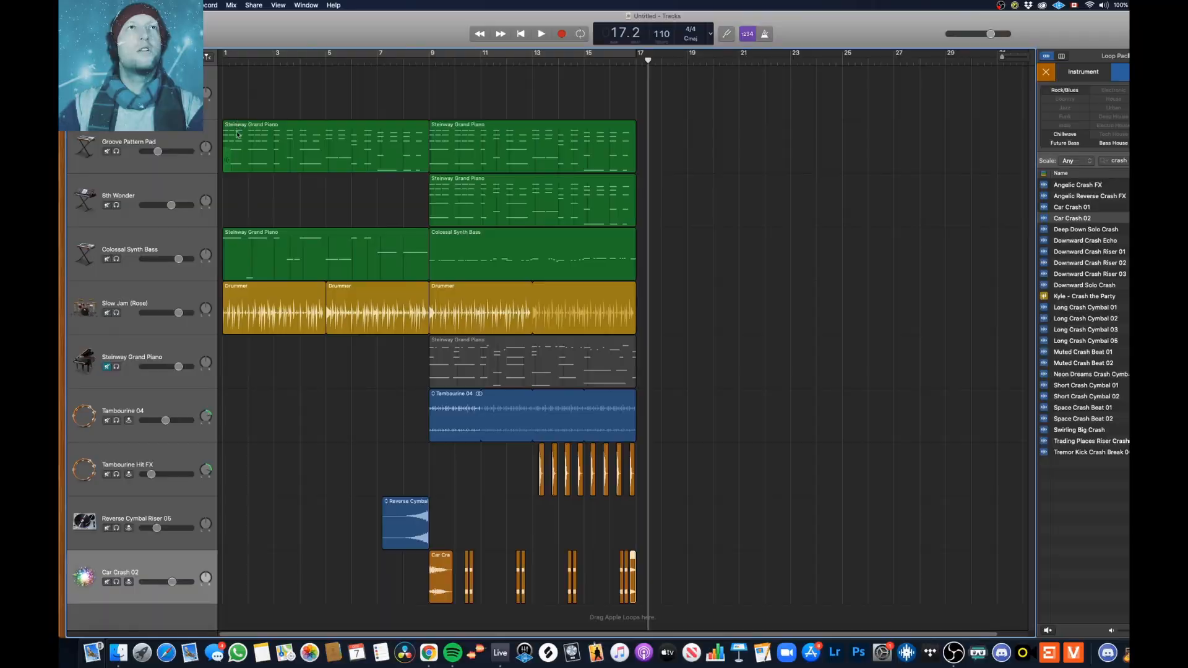
pyautogui.click(235, 143)
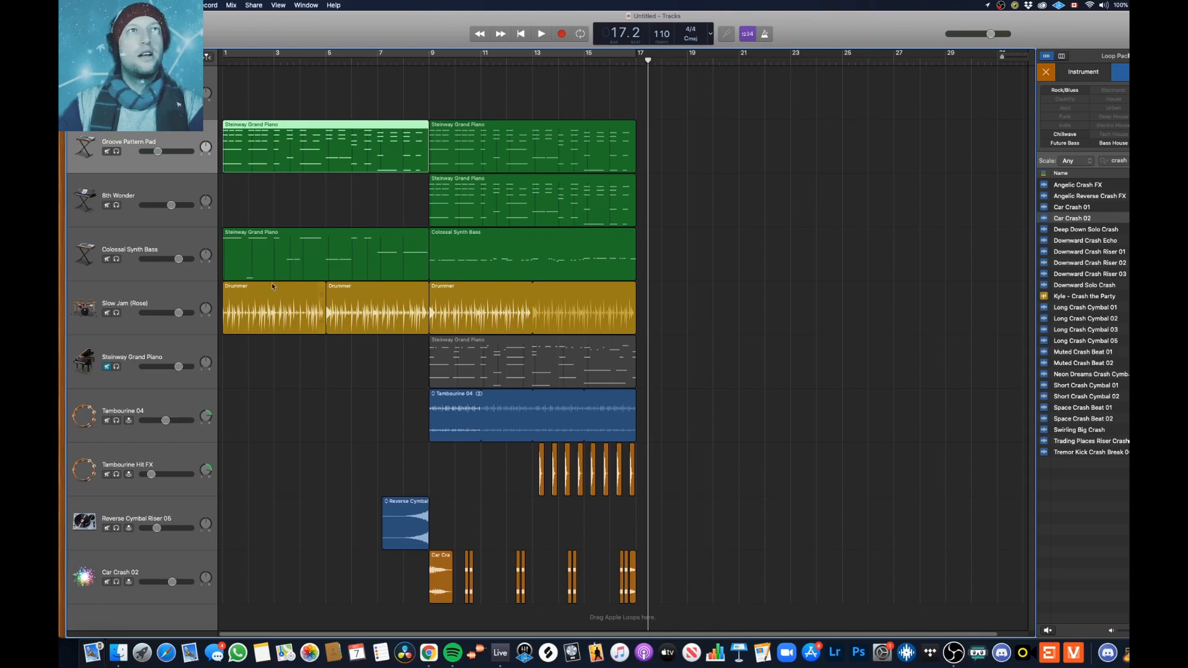
pyautogui.click(305, 306)
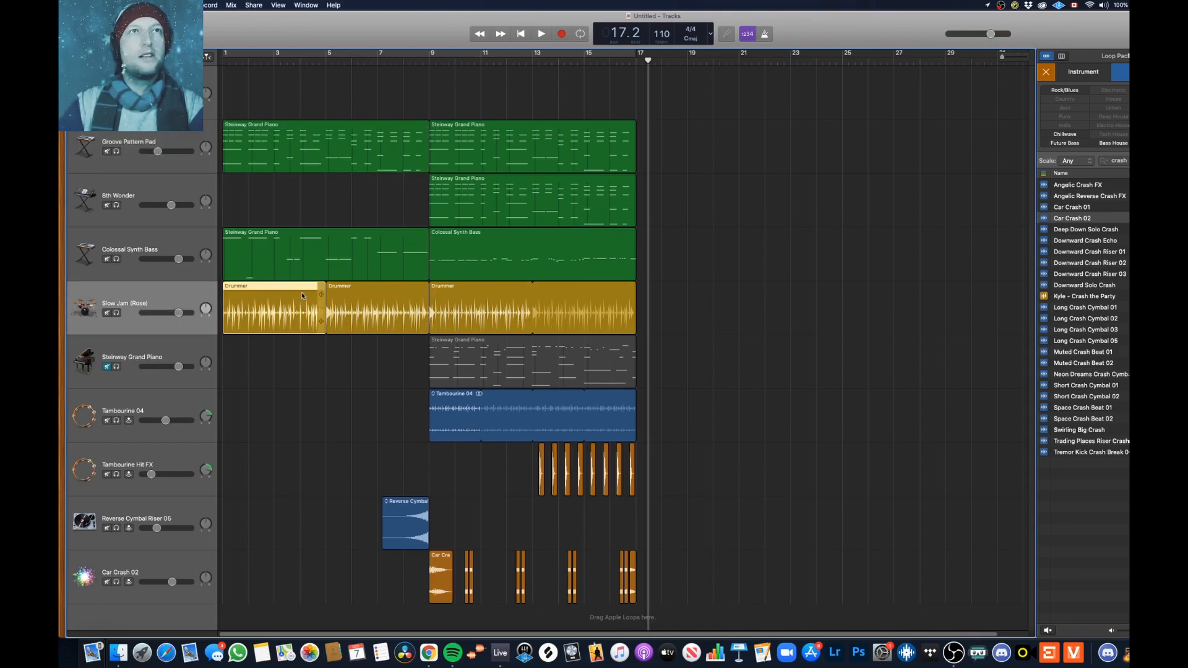
pyautogui.doubleClick(304, 297)
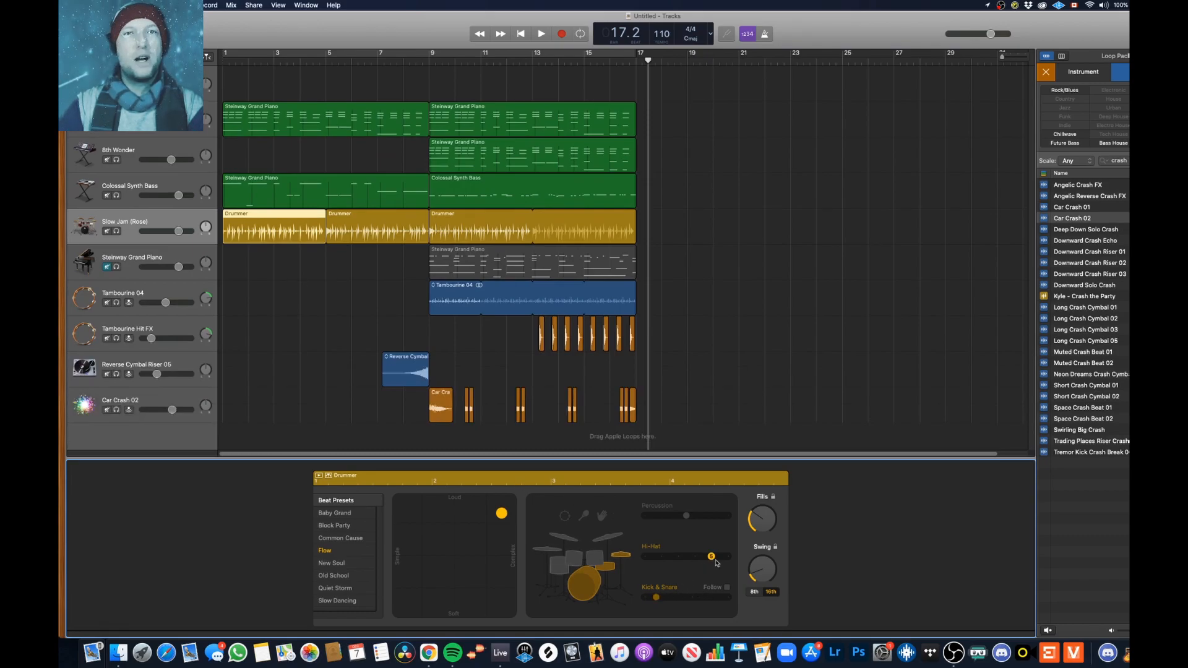
pyautogui.click(398, 218)
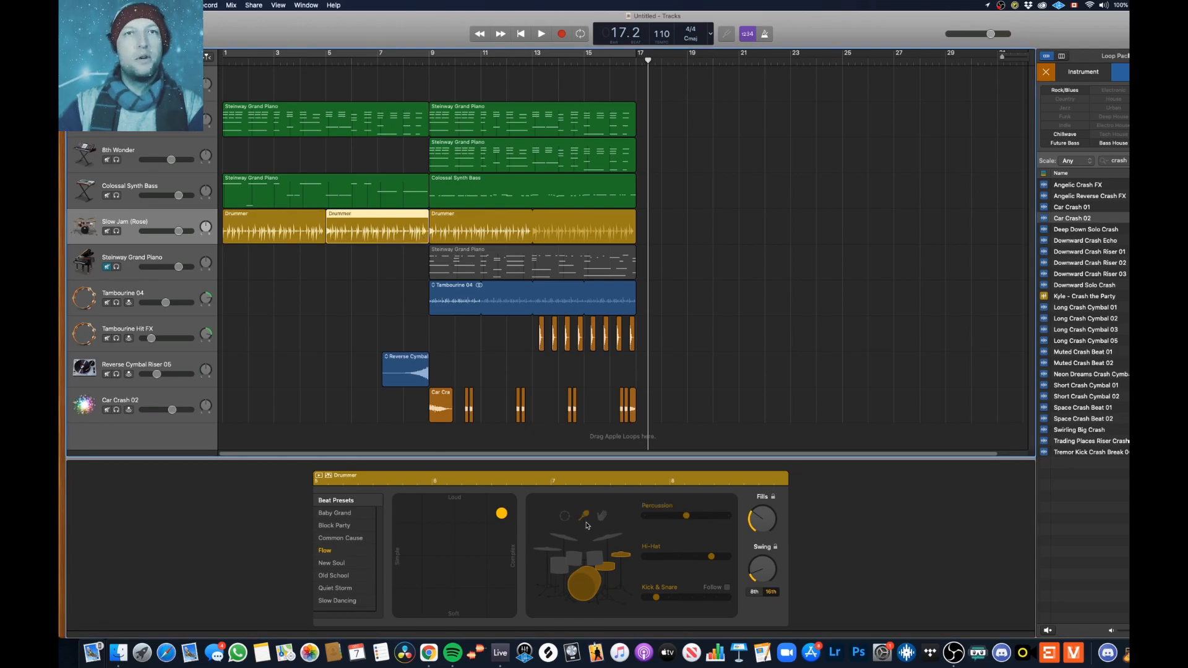
pyautogui.click(472, 219)
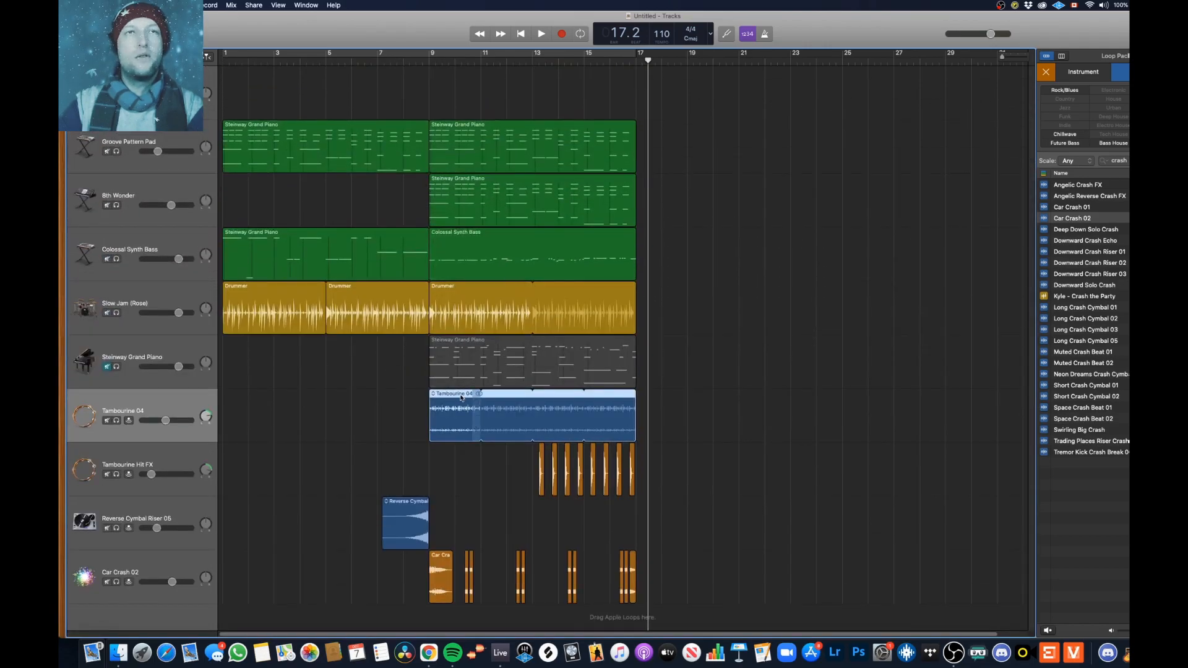
pyautogui.moveTo(527, 475); pyautogui.dragTo(637, 470)
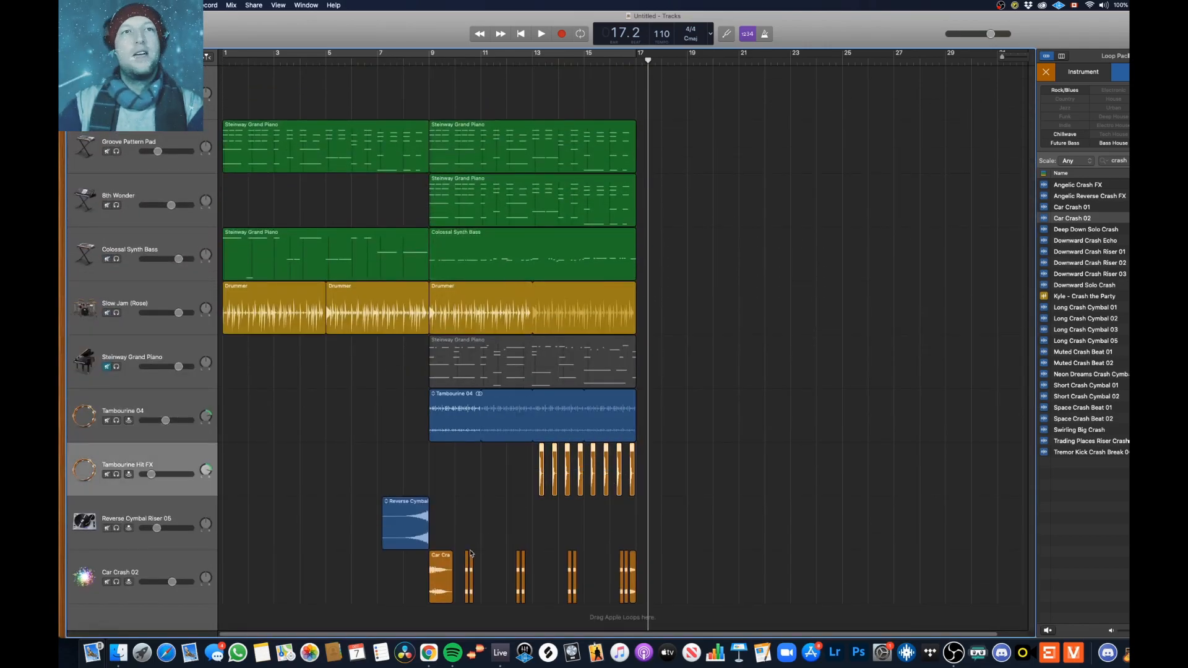
pyautogui.moveTo(370, 526); pyautogui.dragTo(430, 530)
pyautogui.moveTo(411, 577); pyautogui.dragTo(645, 581)
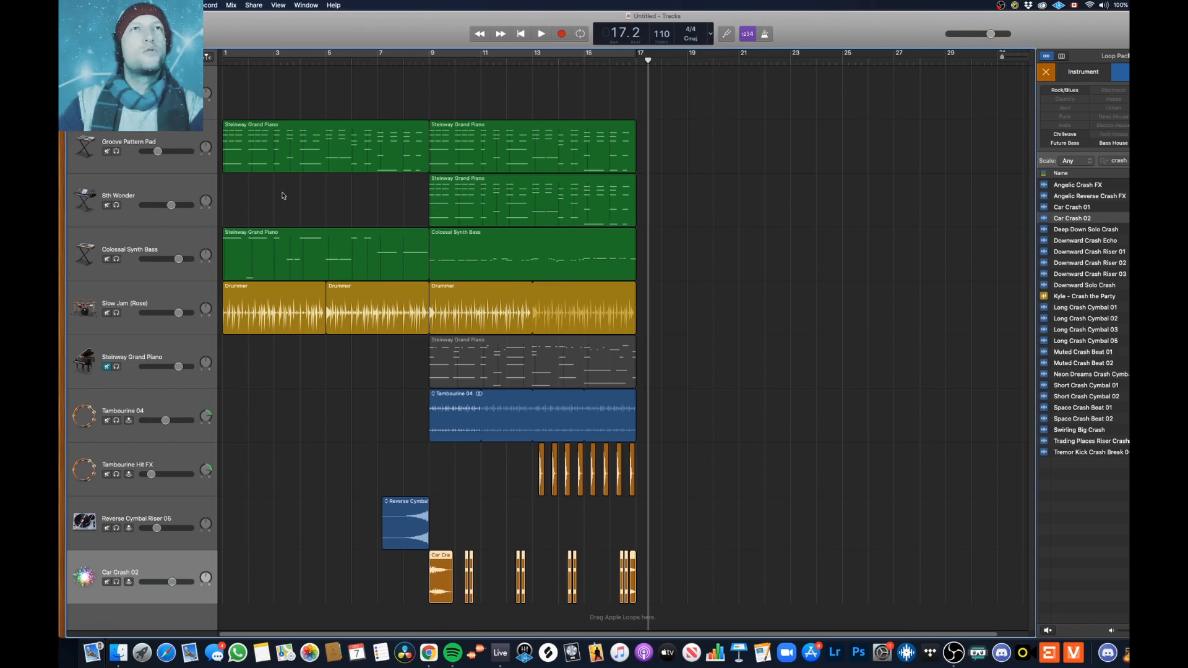
# Add a software instrument track below Colossal Synth Bass and assign it the Synthesizer Lead sound Electric Buzz
pyautogui.click(201, 190)
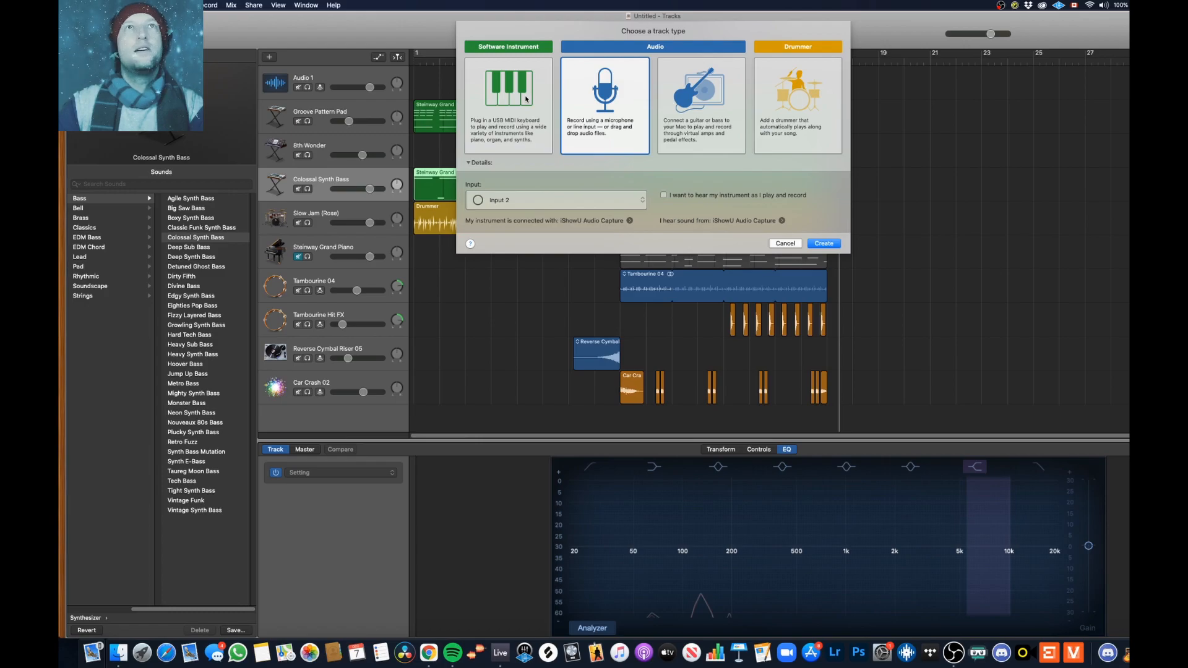
pyautogui.click(526, 99)
pyautogui.press('Return')
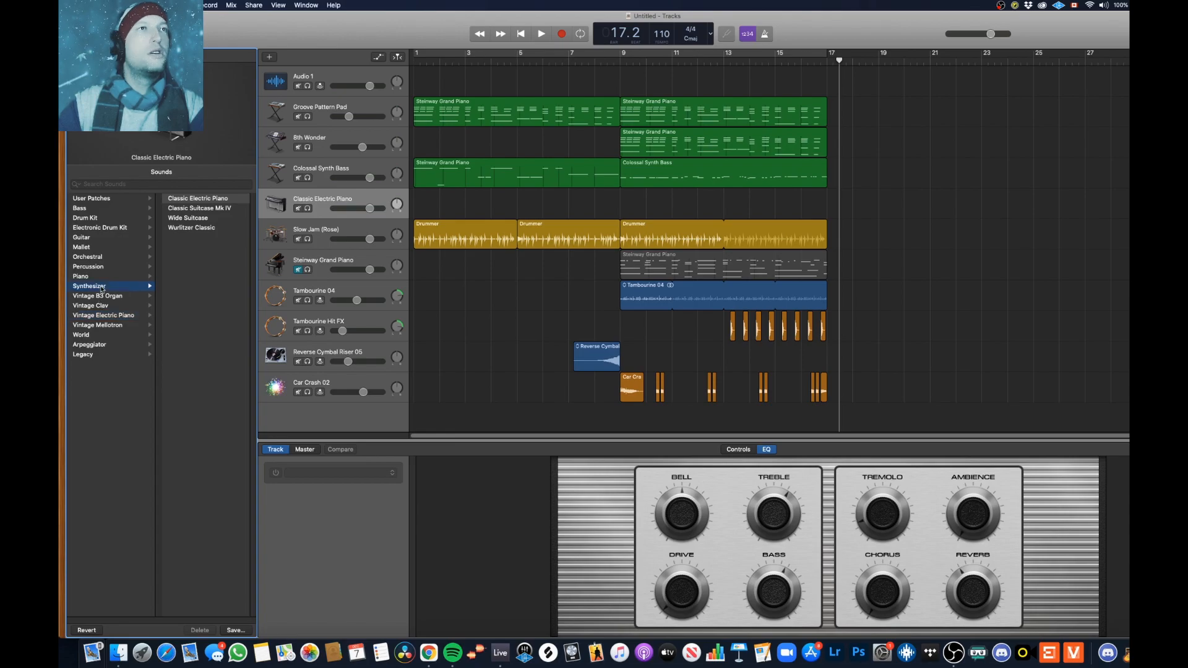
pyautogui.click(175, 258)
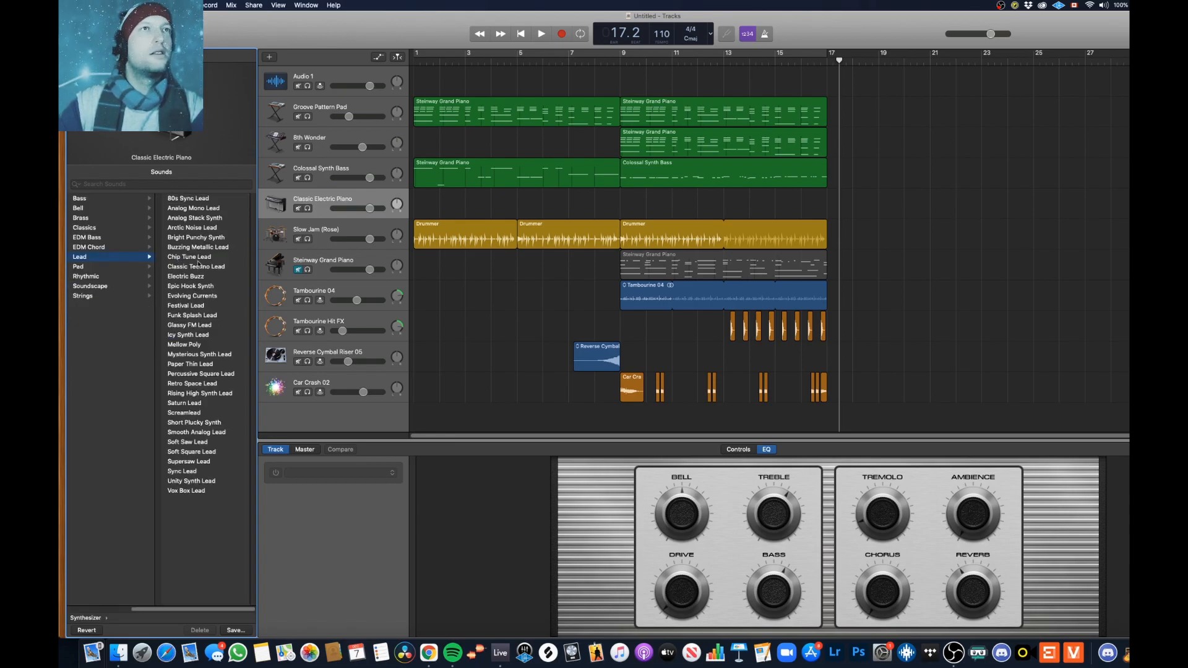
pyautogui.click(186, 277)
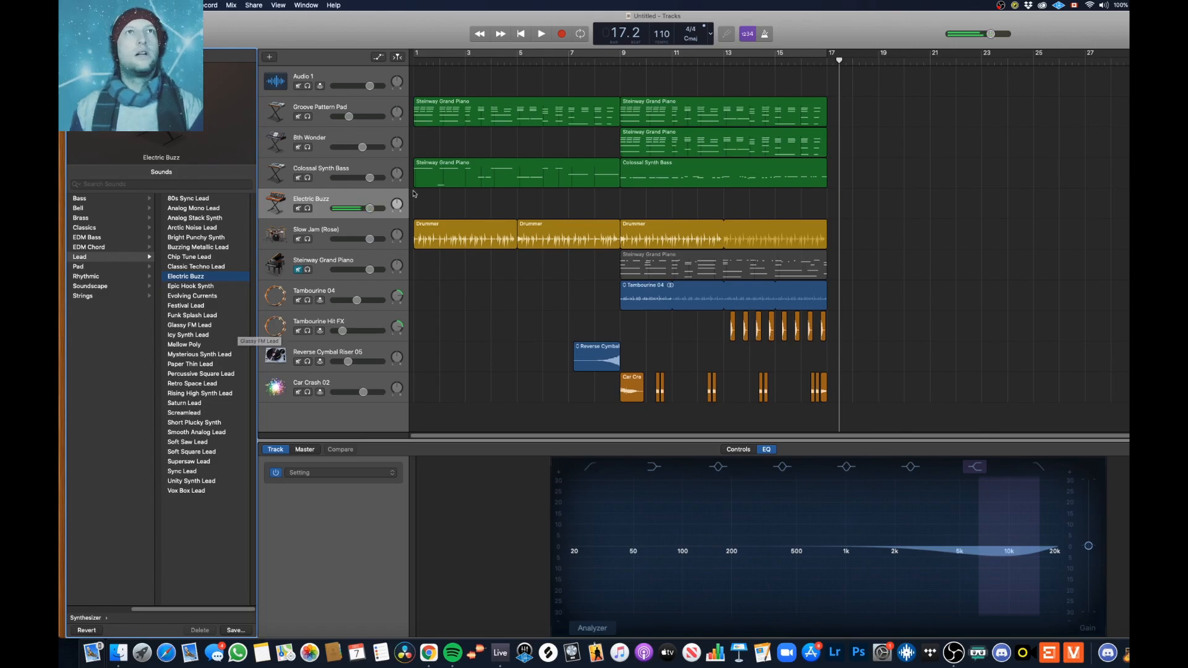
# Record a lead melody on the Electric Buzz track from bar 1 until just past bar 17
pyautogui.press('Return')
pyautogui.press('space')
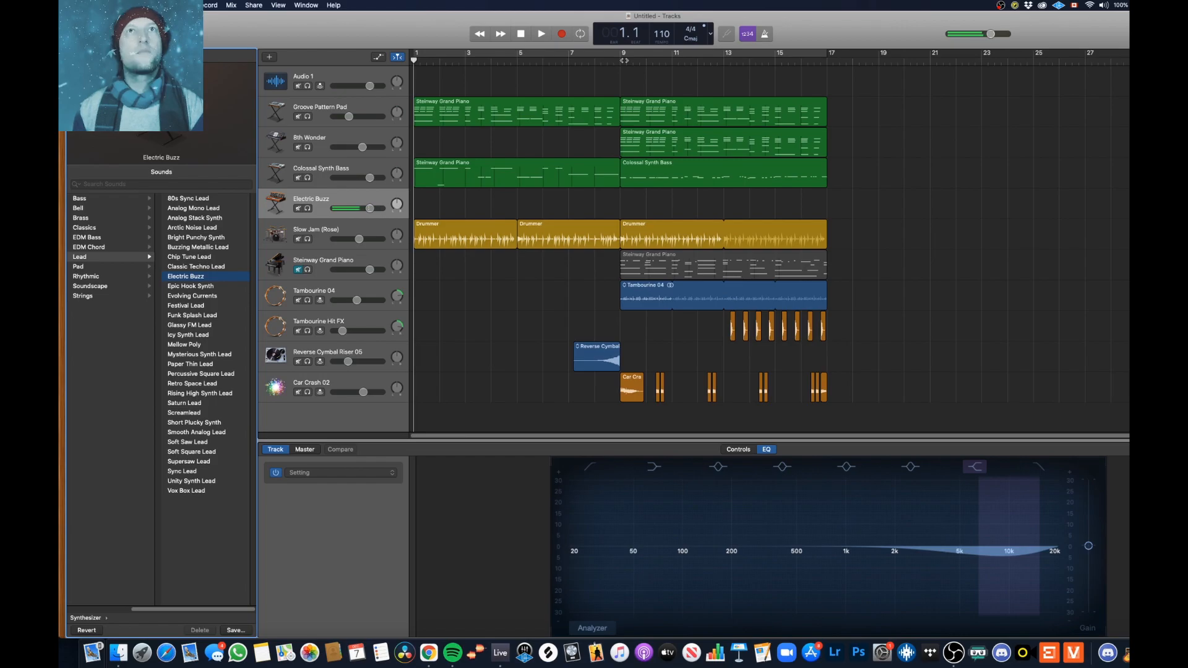
pyautogui.click(562, 34)
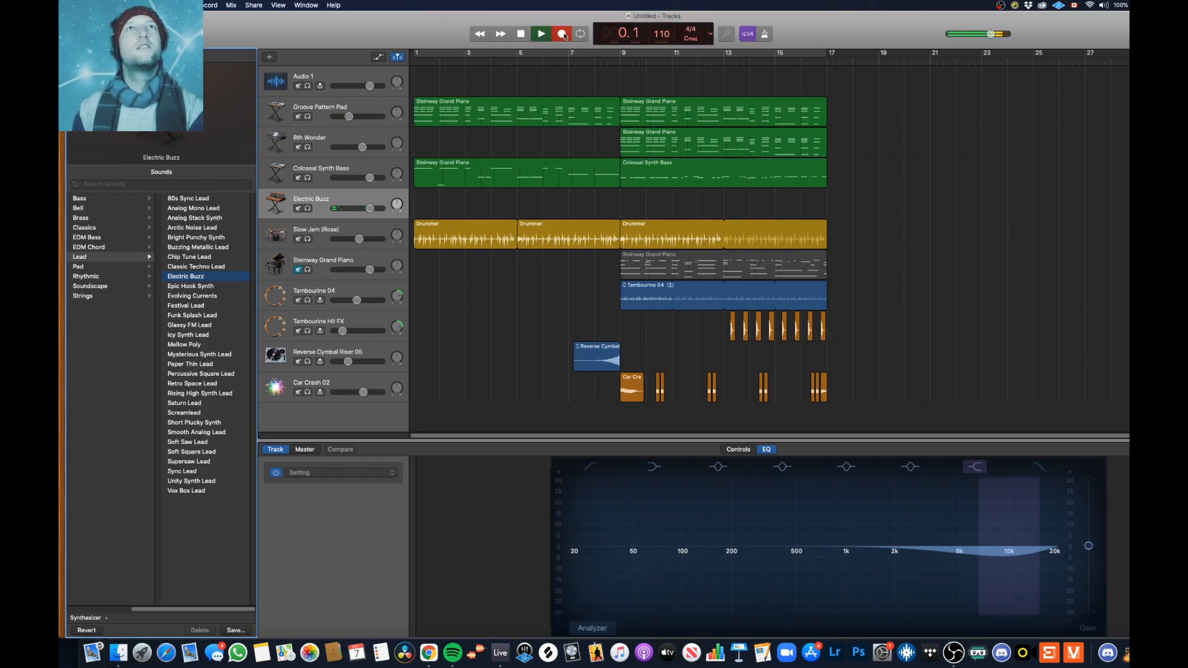
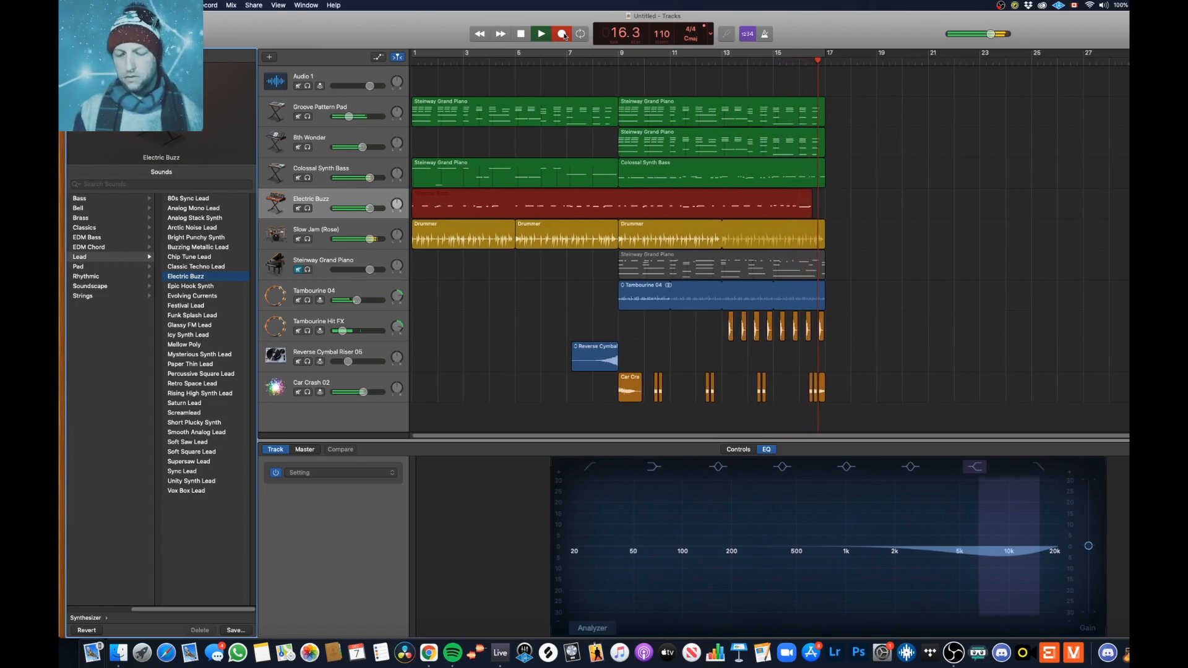
pyautogui.click(564, 36)
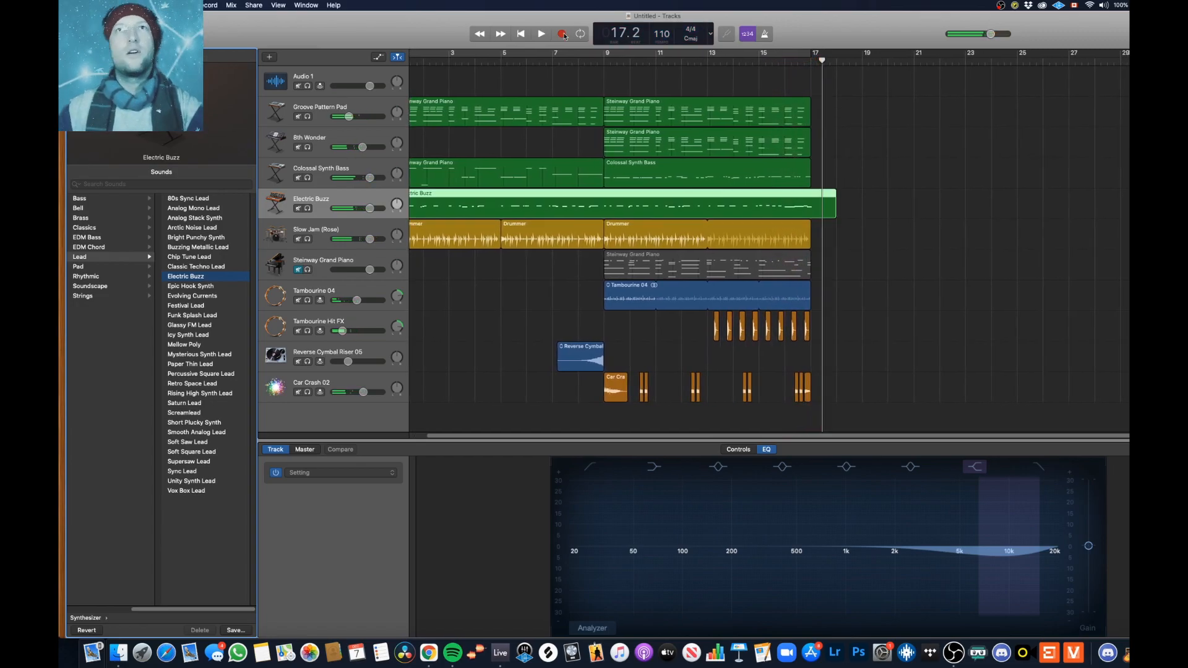
# Open the Electric Buzz region's notes in the Piano Roll and audition the melody from bar 15
pyautogui.doubleClick(759, 200)
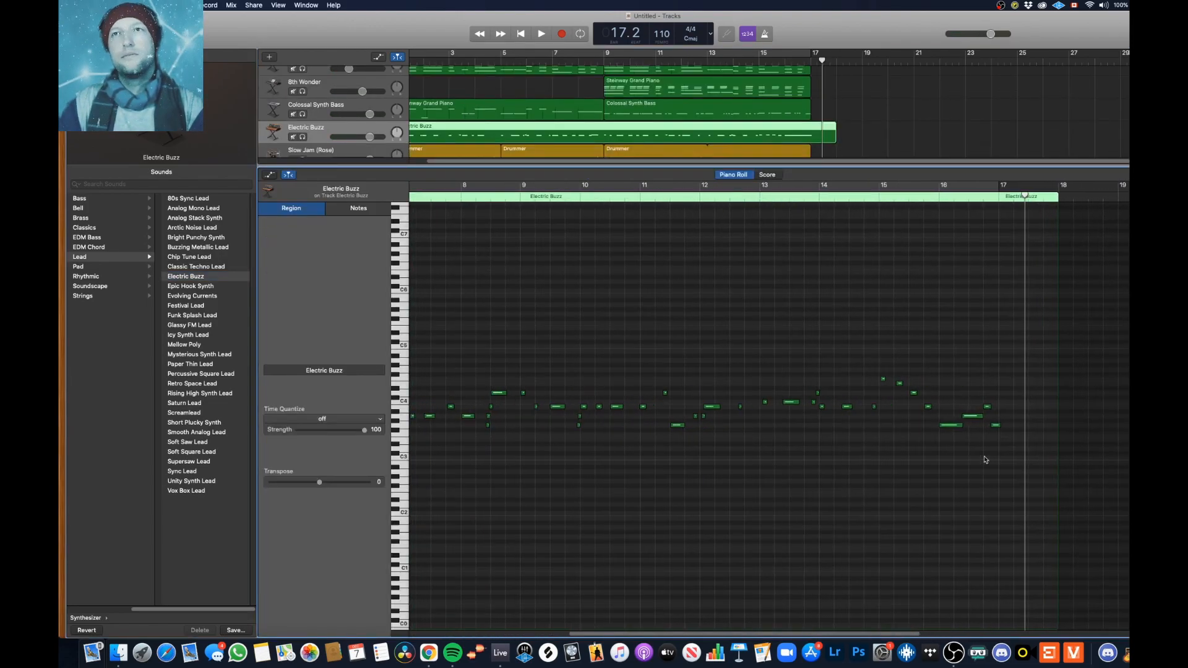
pyautogui.press('super+Right')
pyautogui.press('super+Right')
pyautogui.press('super+Right')
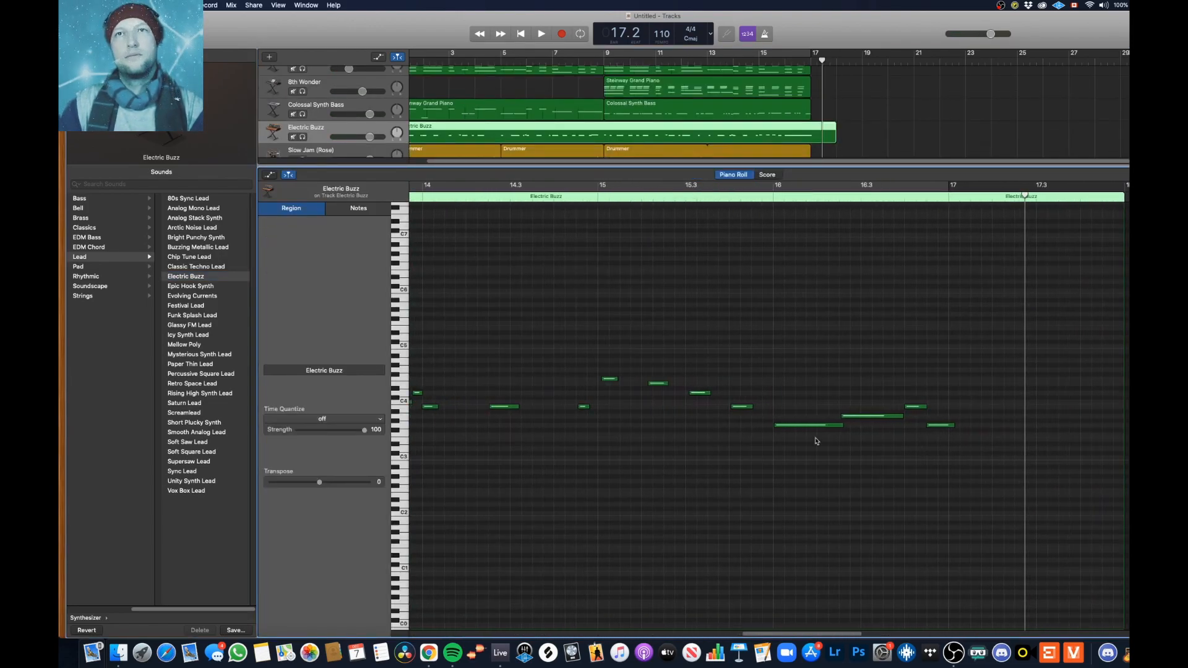
pyautogui.click(596, 199)
pyautogui.press('space')
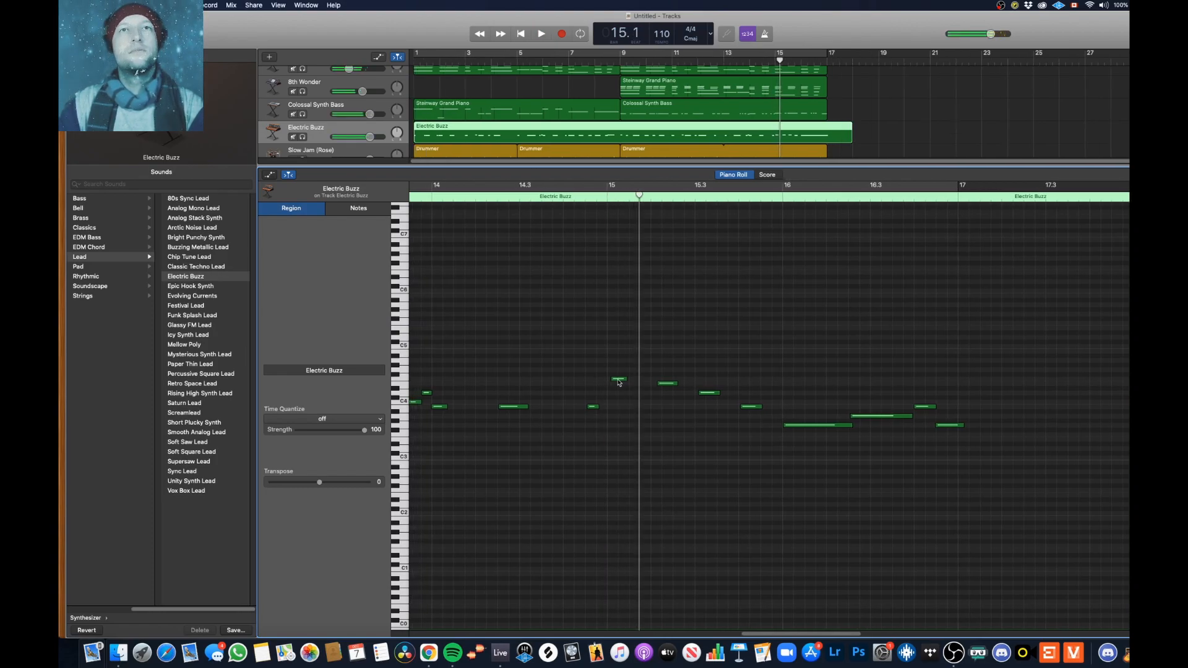
# Lower the first two melody notes of bar 15 to the pitch of the third note and play the result
pyautogui.moveTo(618, 382); pyautogui.dragTo(615, 387)
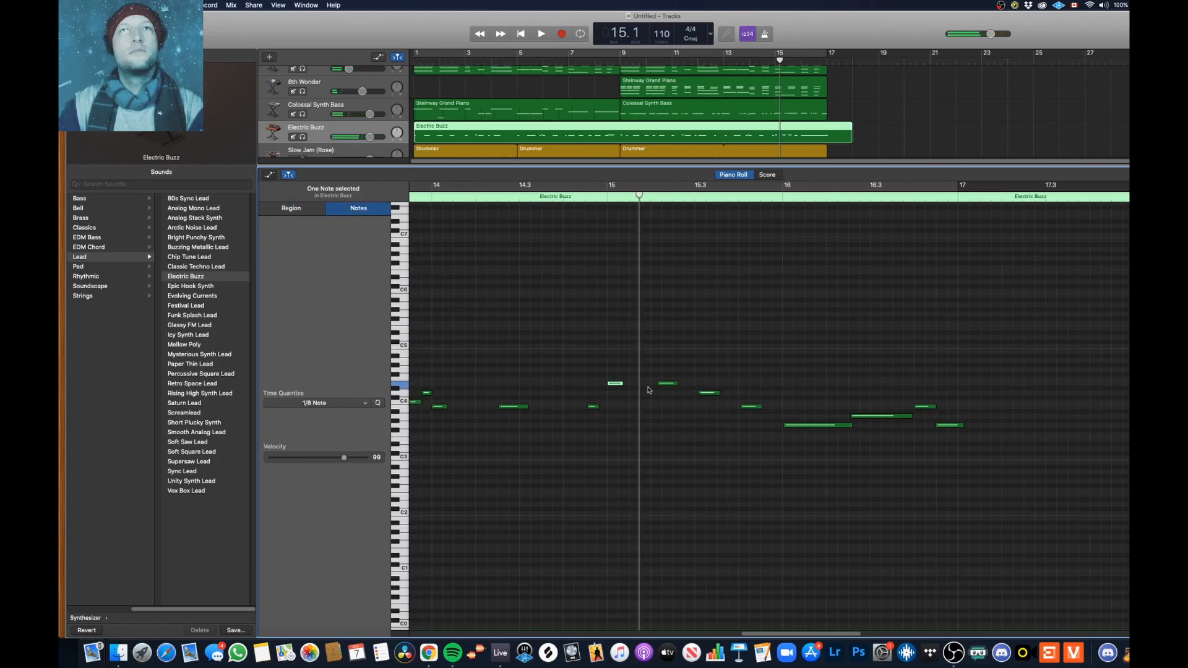
pyautogui.click(607, 200)
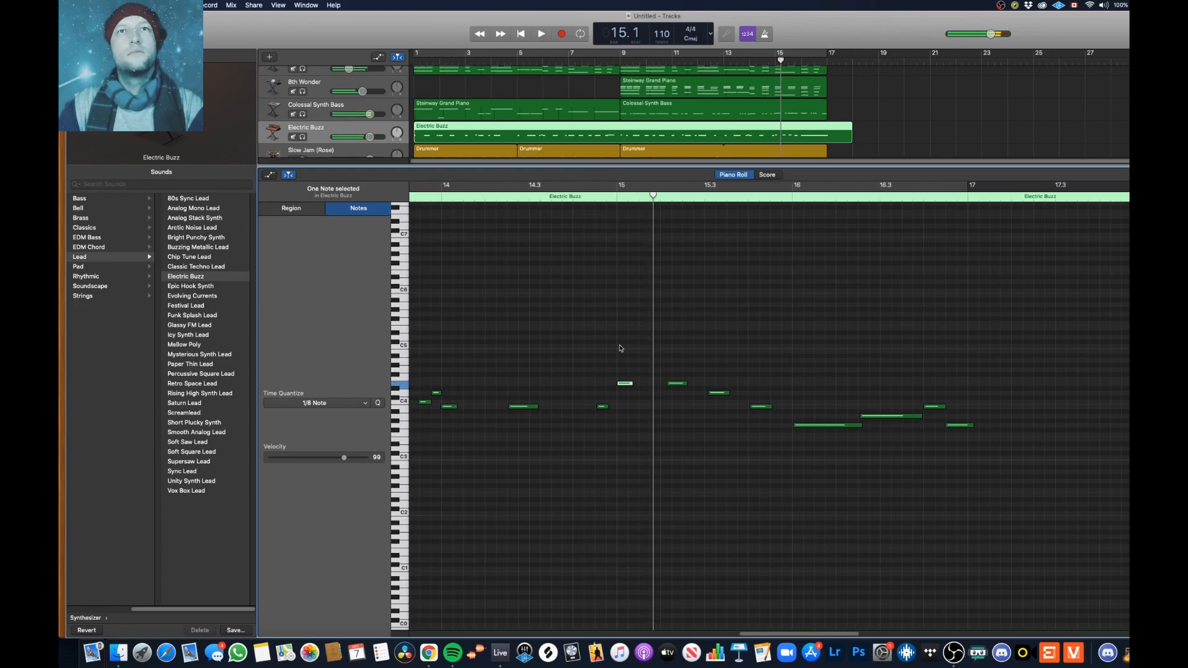
pyautogui.moveTo(625, 385); pyautogui.dragTo(675, 393)
pyautogui.click(616, 200)
pyautogui.press('space')
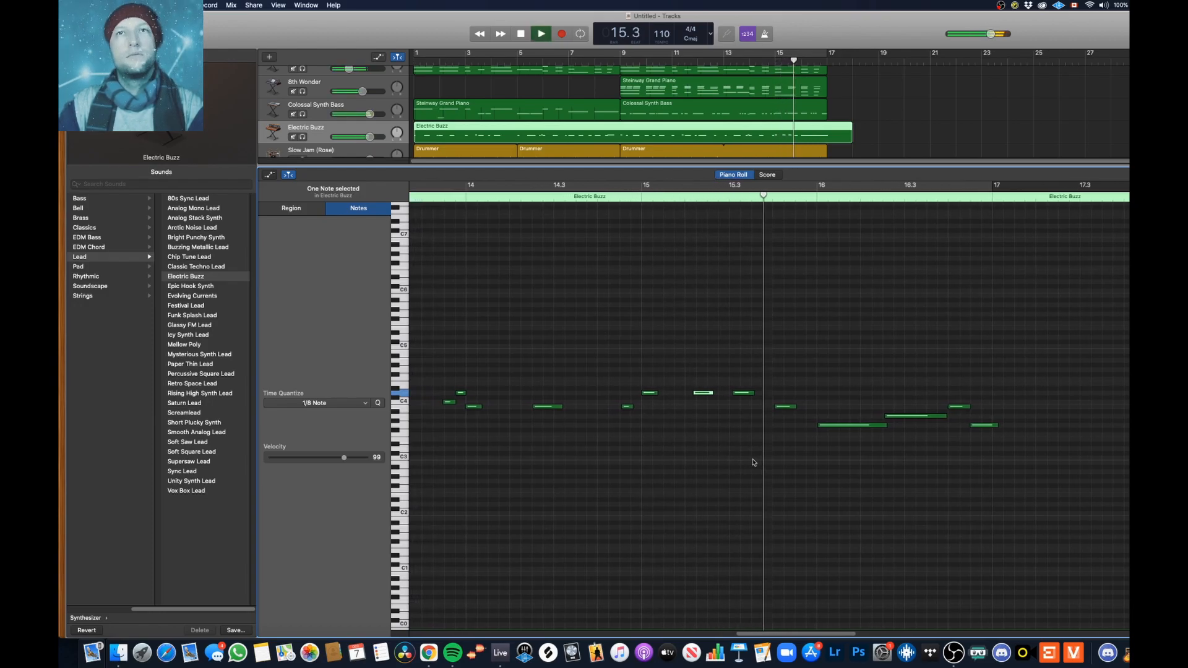
pyautogui.press('space')
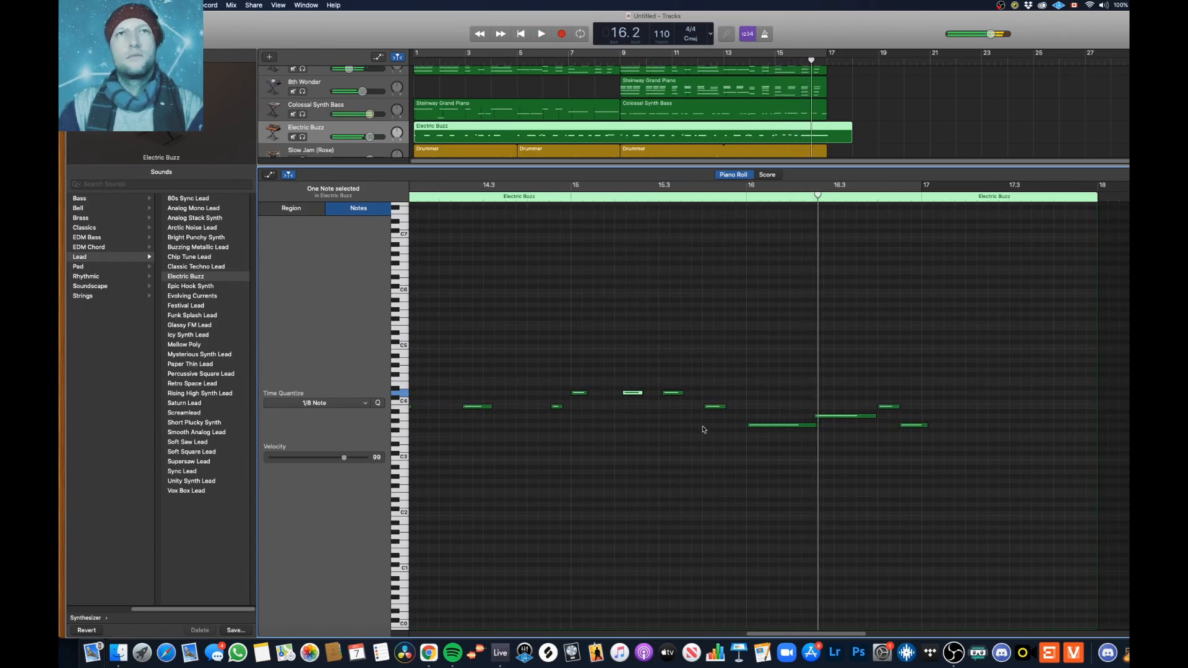
# Lower the third and fourth melody notes of bar 15 by two semitones and delete the three notes after bar 16's long note
pyautogui.hscroll(-3, 694, 405)
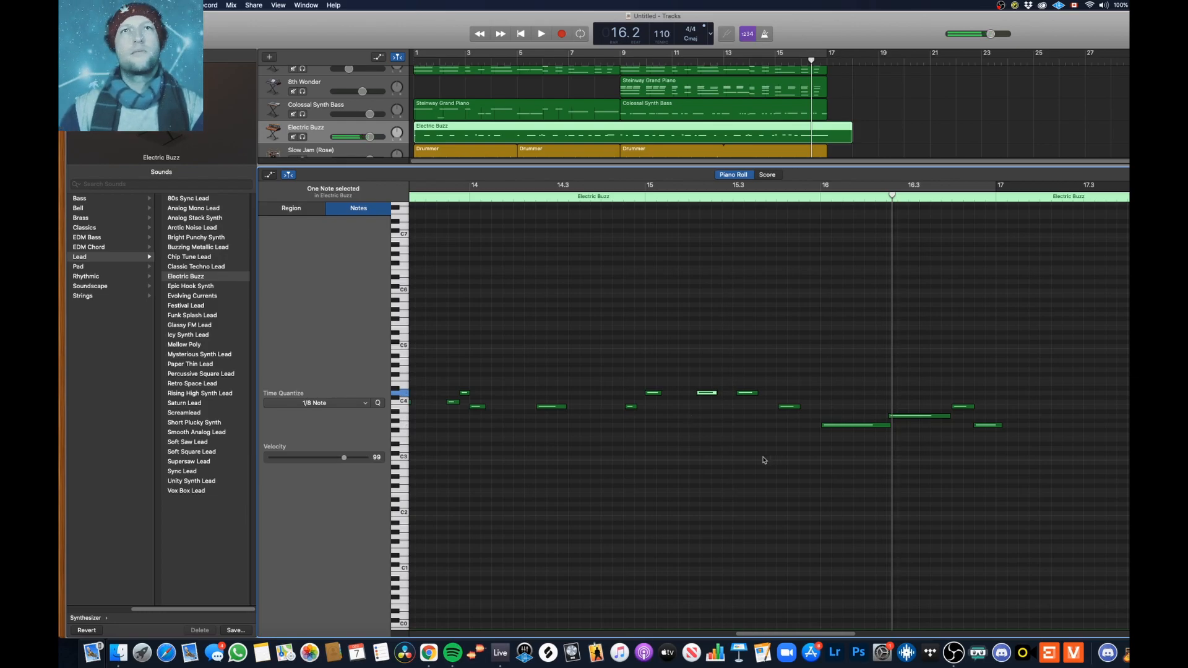
pyautogui.click(470, 199)
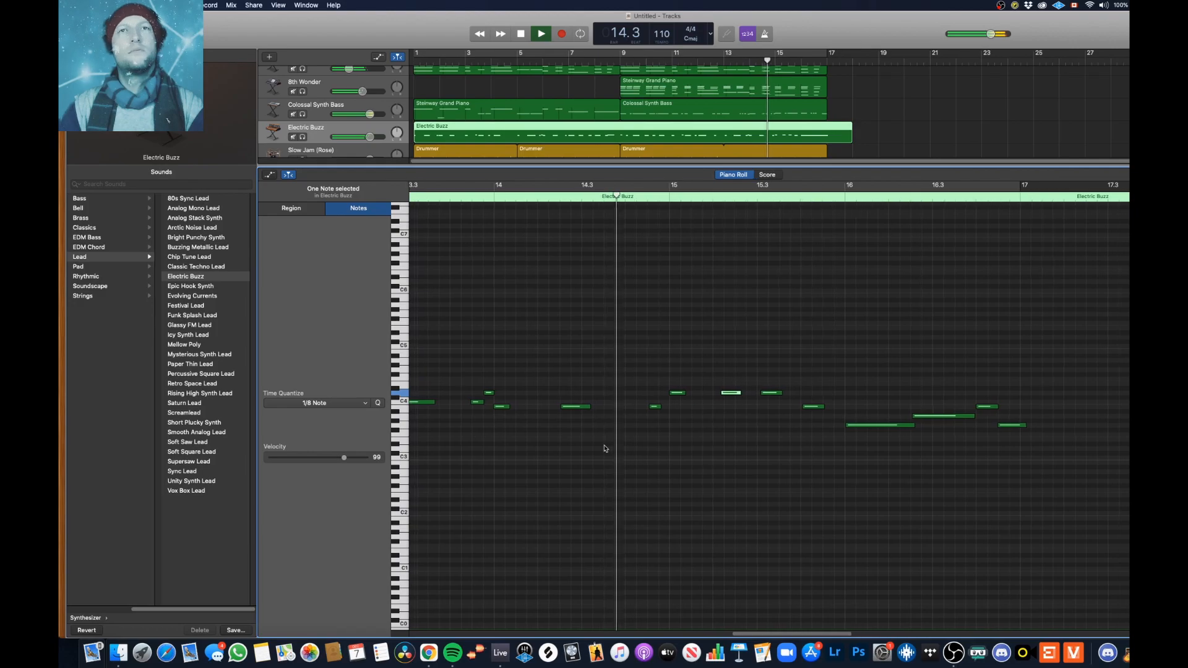
pyautogui.moveTo(752, 393); pyautogui.dragTo(797, 426)
pyautogui.press('Delete')
pyautogui.keyDown('super'); pyautogui.click(744, 397); pyautogui.keyUp('super')
pyautogui.moveTo(859, 394); pyautogui.dragTo(980, 454)
pyautogui.press('space')
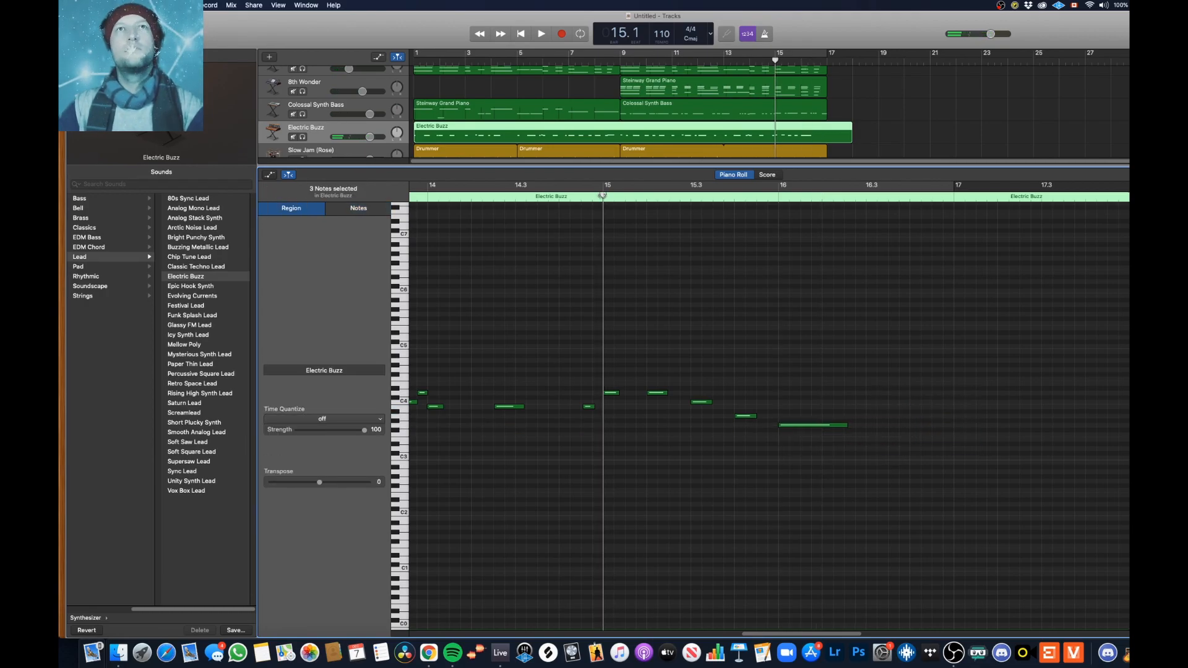
# Trim the end of the Electric Buzz region to bar 17 and close the note editor
pyautogui.moveTo(851, 137); pyautogui.dragTo(825, 137)
pyautogui.press('space')
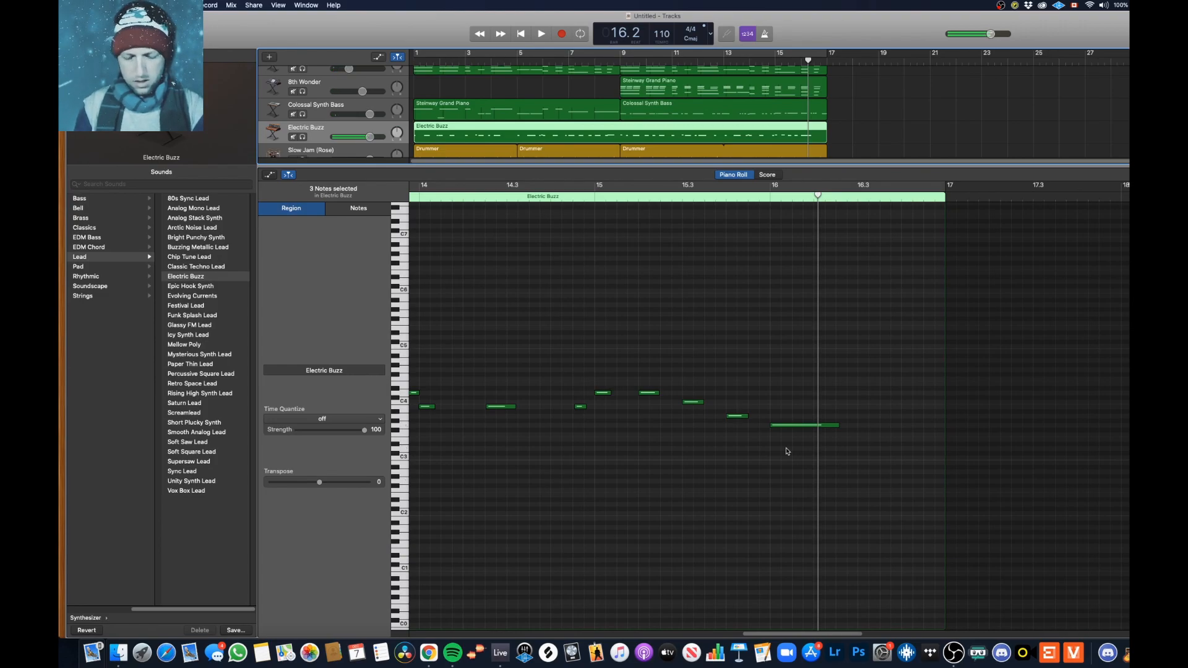
pyautogui.press('e')
# Set the Electric Buzz track's volume to -5.9 dB while playing the arrangement from bar 1
pyautogui.click(369, 292)
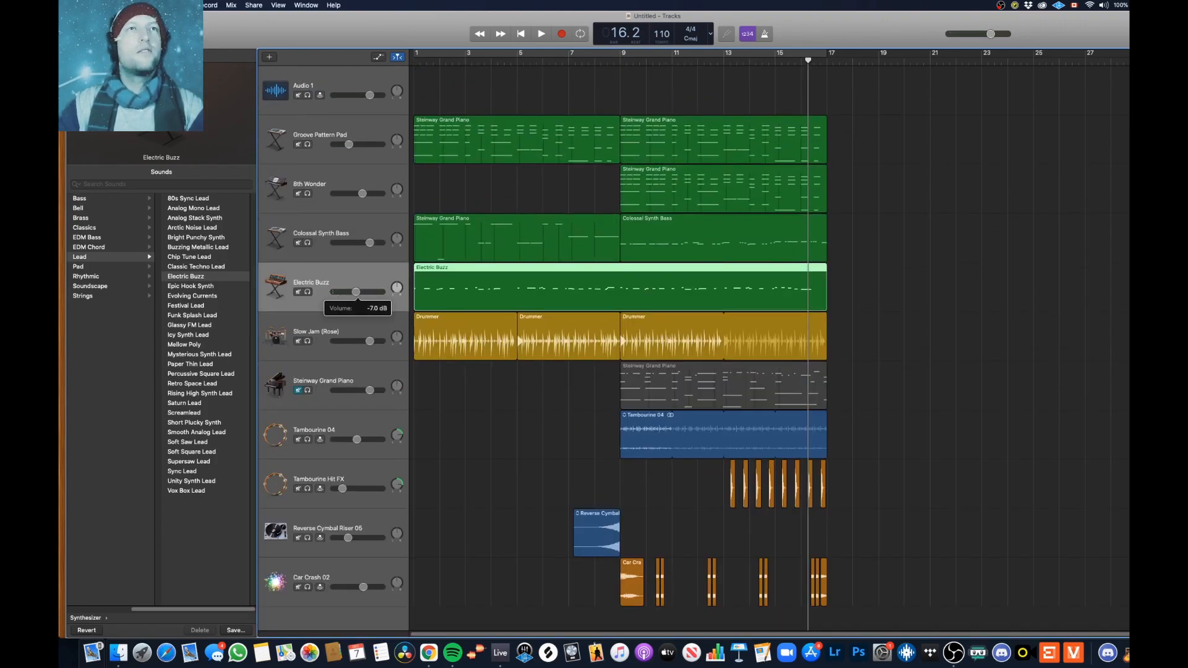
pyautogui.press('Return')
pyautogui.press('space')
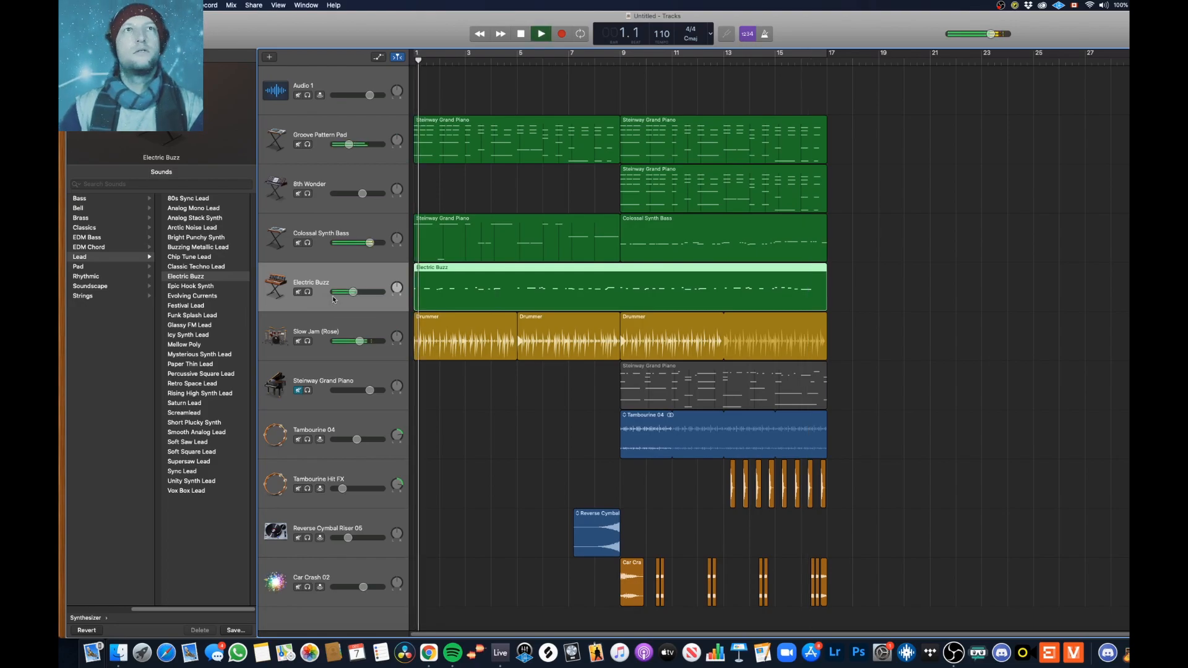
pyautogui.moveTo(357, 291); pyautogui.dragTo(361, 291)
pyautogui.press('space')
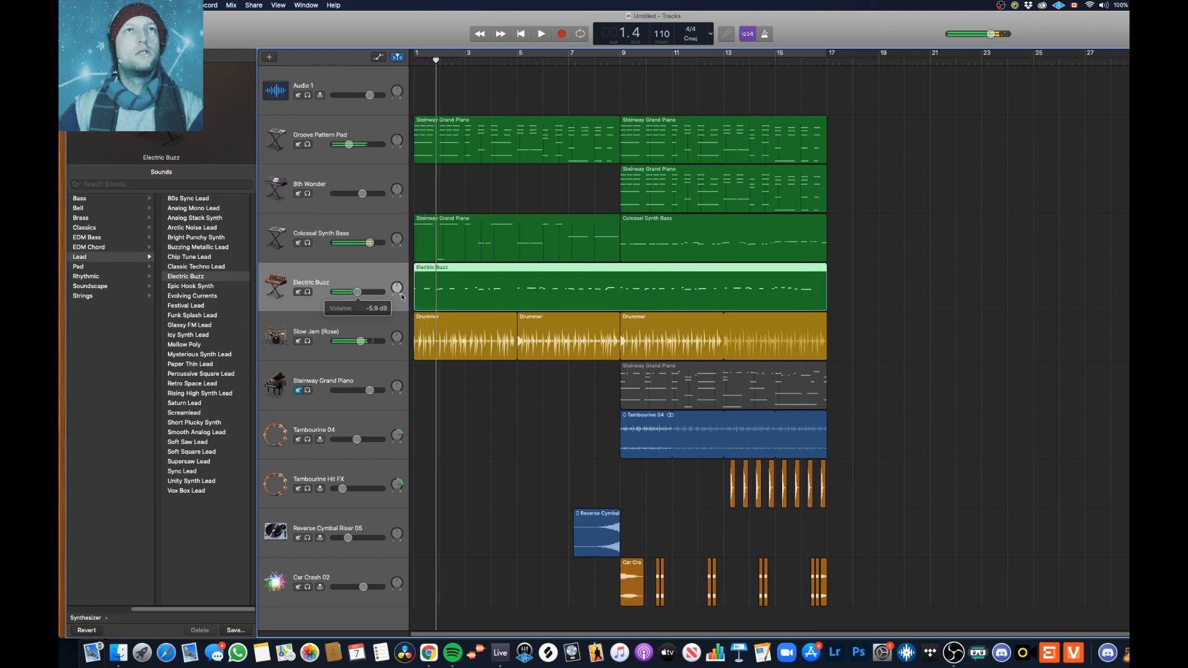
# Open the Electric Buzz region's notes and quantize all of them to 1/16 Note
pyautogui.doubleClick(495, 270)
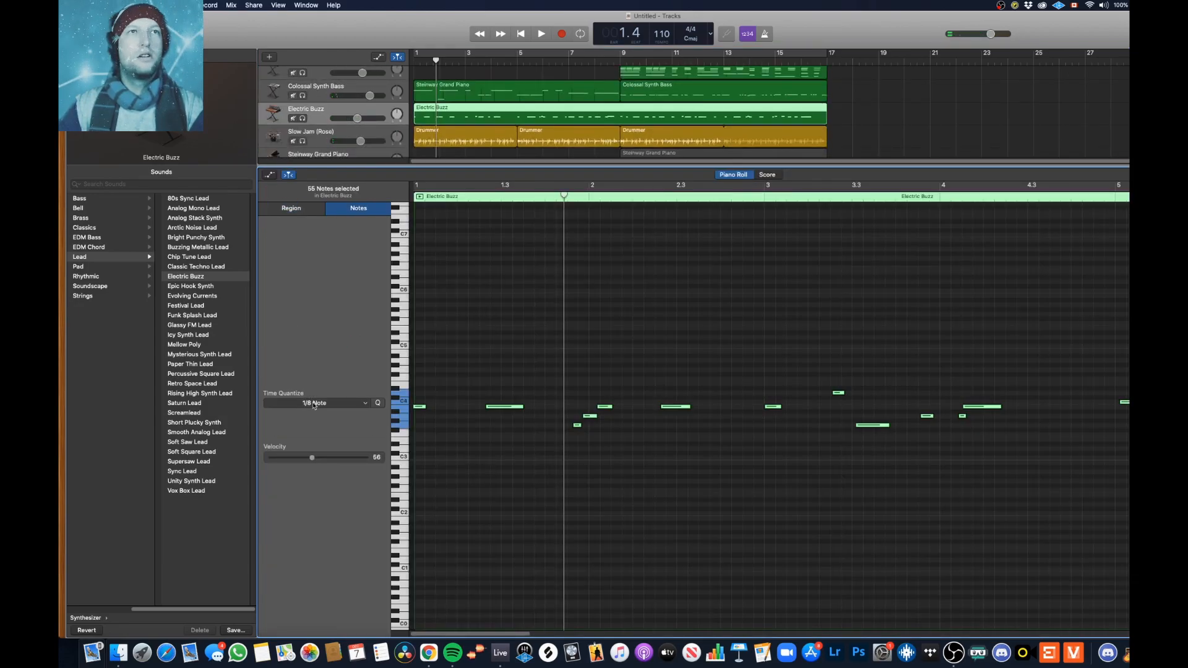
pyautogui.click(314, 404)
pyautogui.click(308, 461)
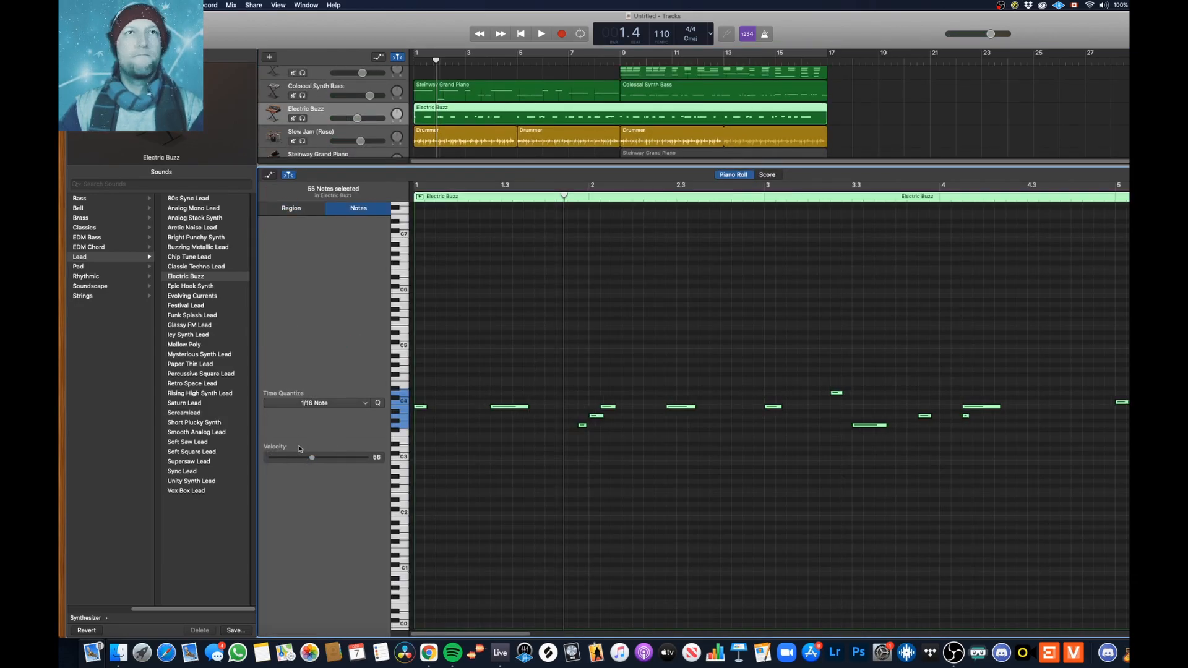
# Try quantizing all Electric Buzz notes to 1/4 Note, listen to the result and undo the change
pyautogui.click(314, 403)
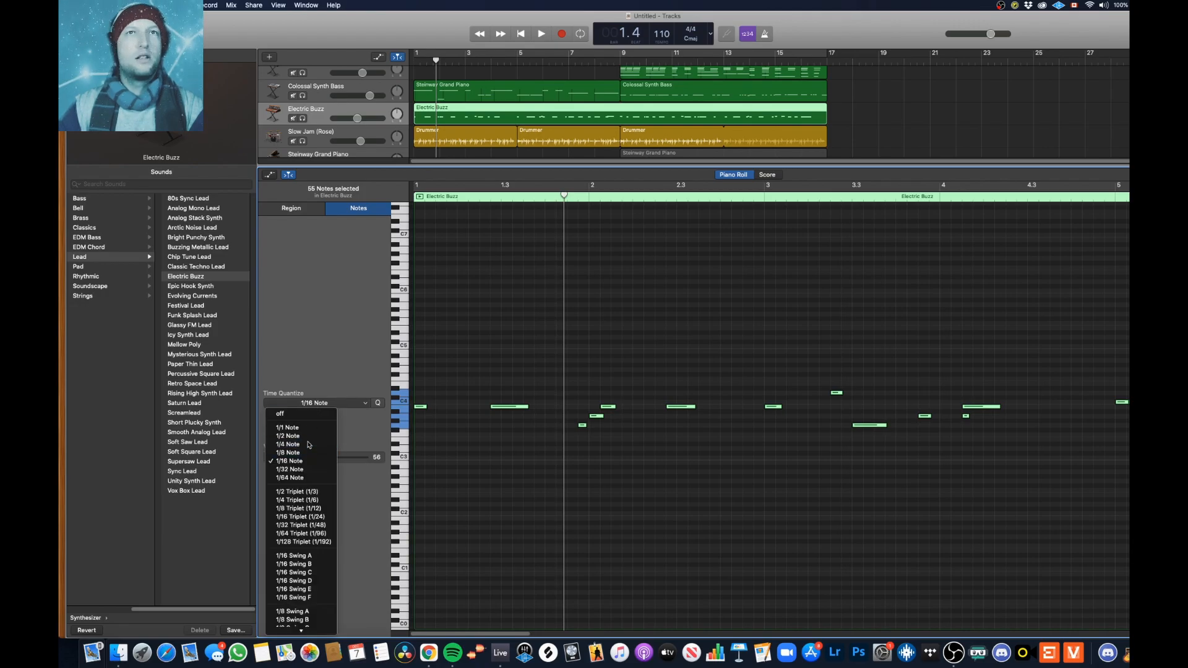
pyautogui.click(309, 445)
pyautogui.press('space')
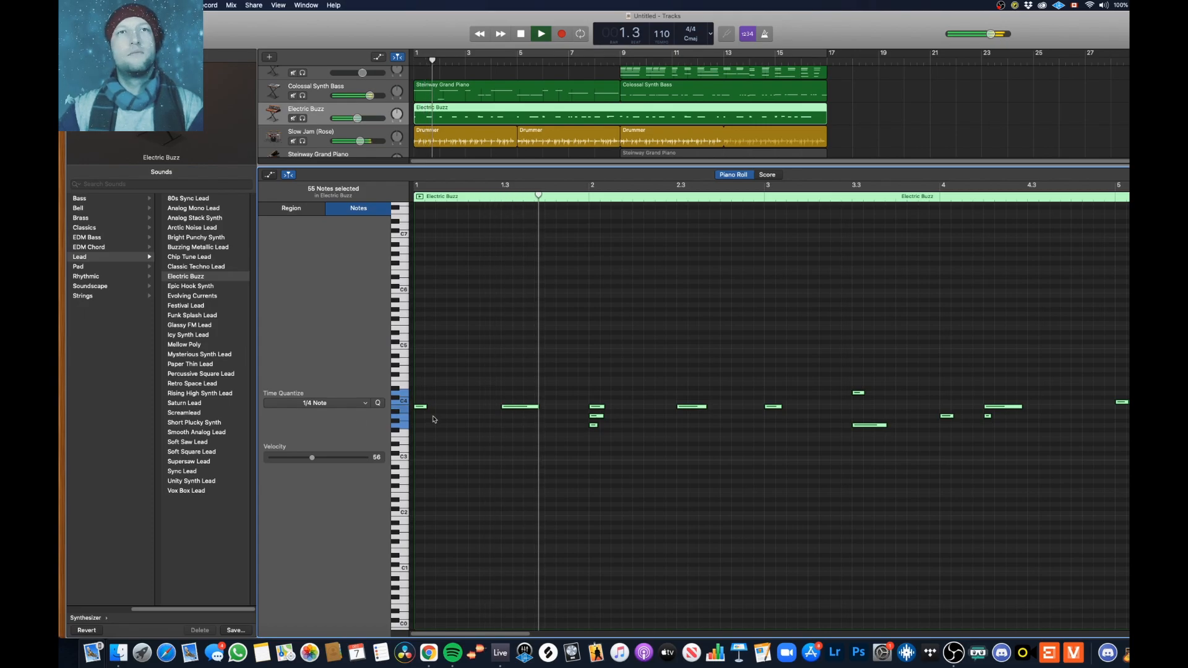
pyautogui.press('space')
pyautogui.press('super+z')
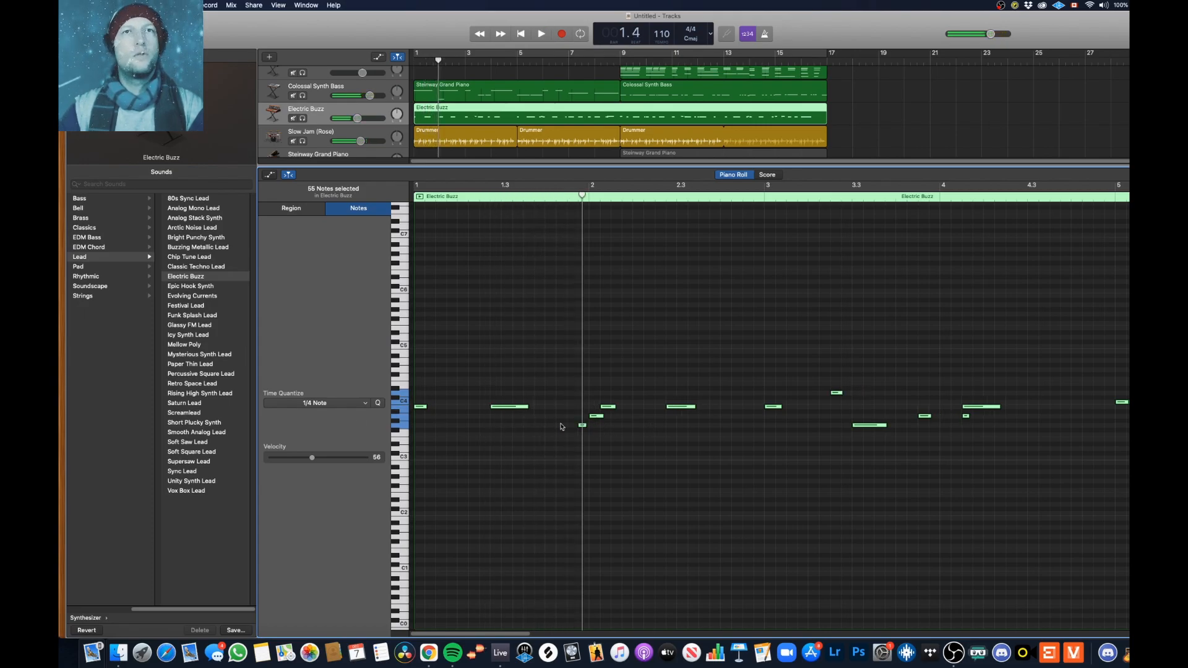
# Try the 1/8 Note and 1/16 Note quantize values on the Electric Buzz notes and audition the melody from bar 1
pyautogui.click(350, 406)
pyautogui.click(312, 454)
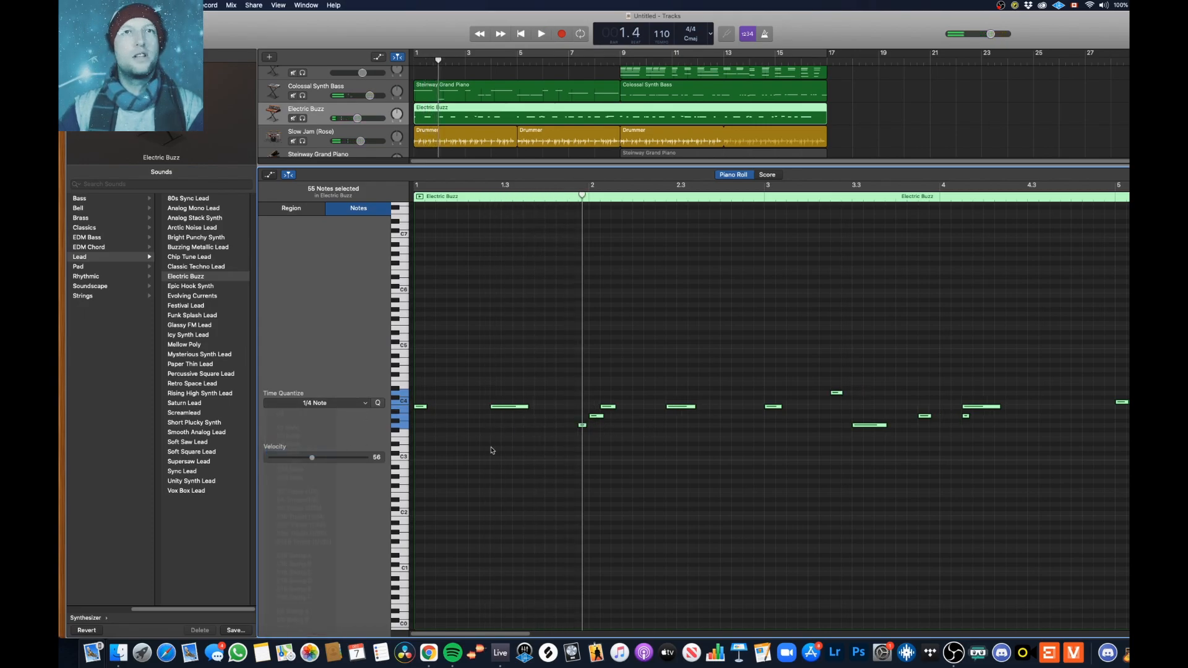
pyautogui.click(324, 404)
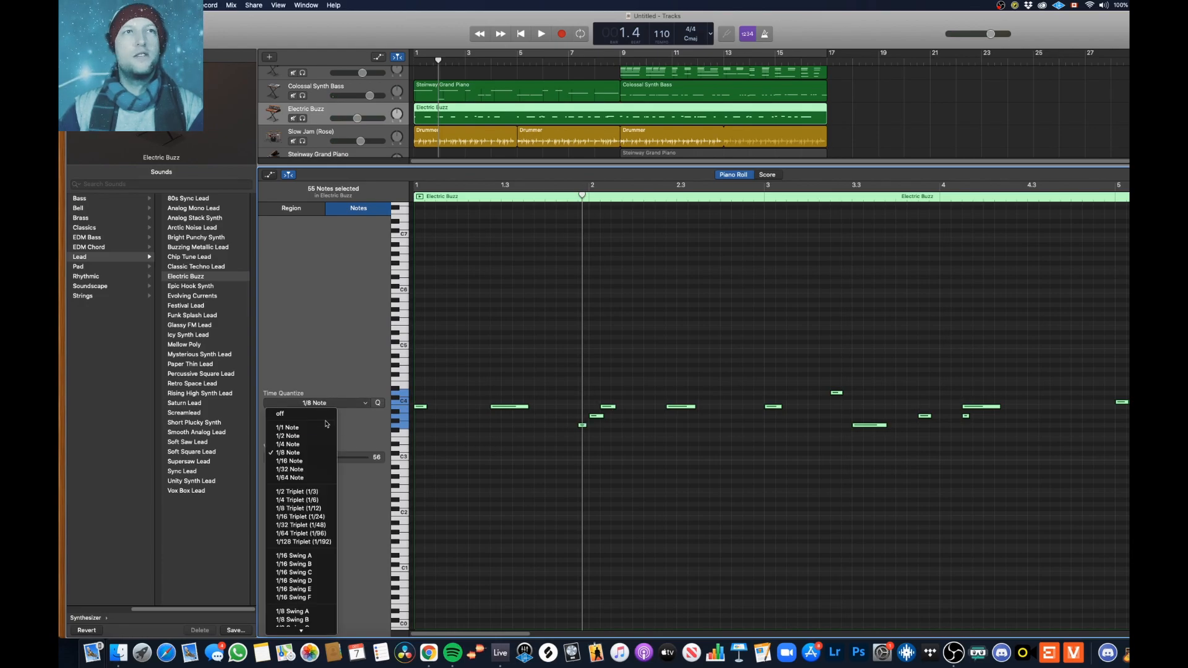
pyautogui.click(321, 462)
pyautogui.press('Return')
pyautogui.press('space')
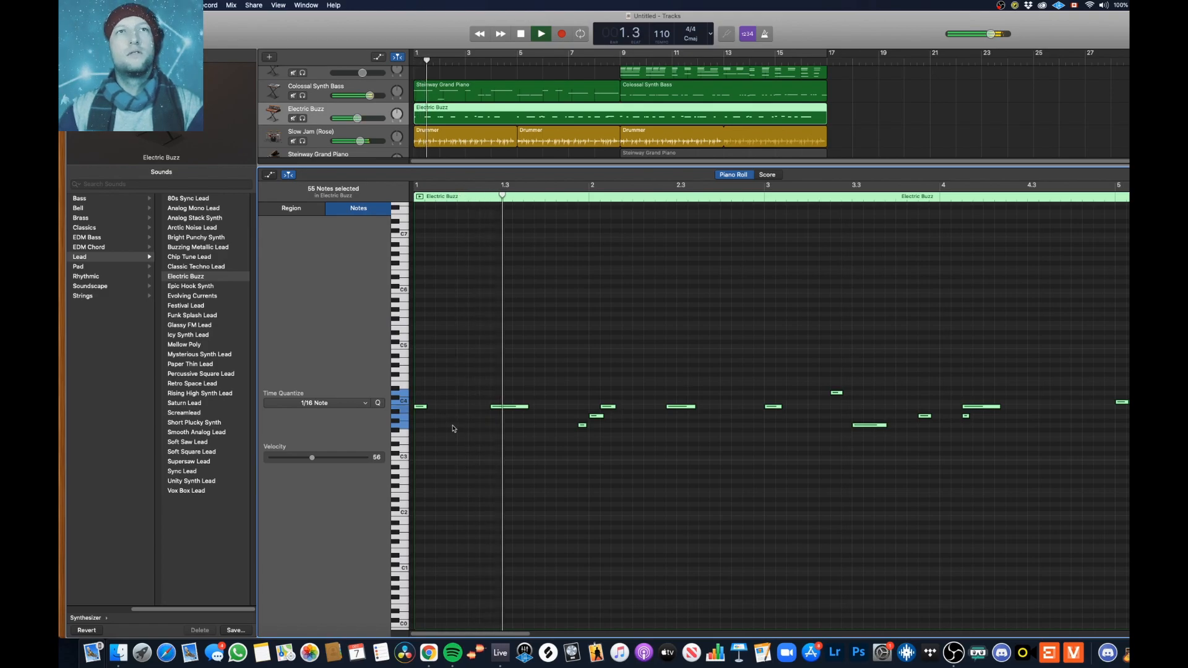
pyautogui.press('space')
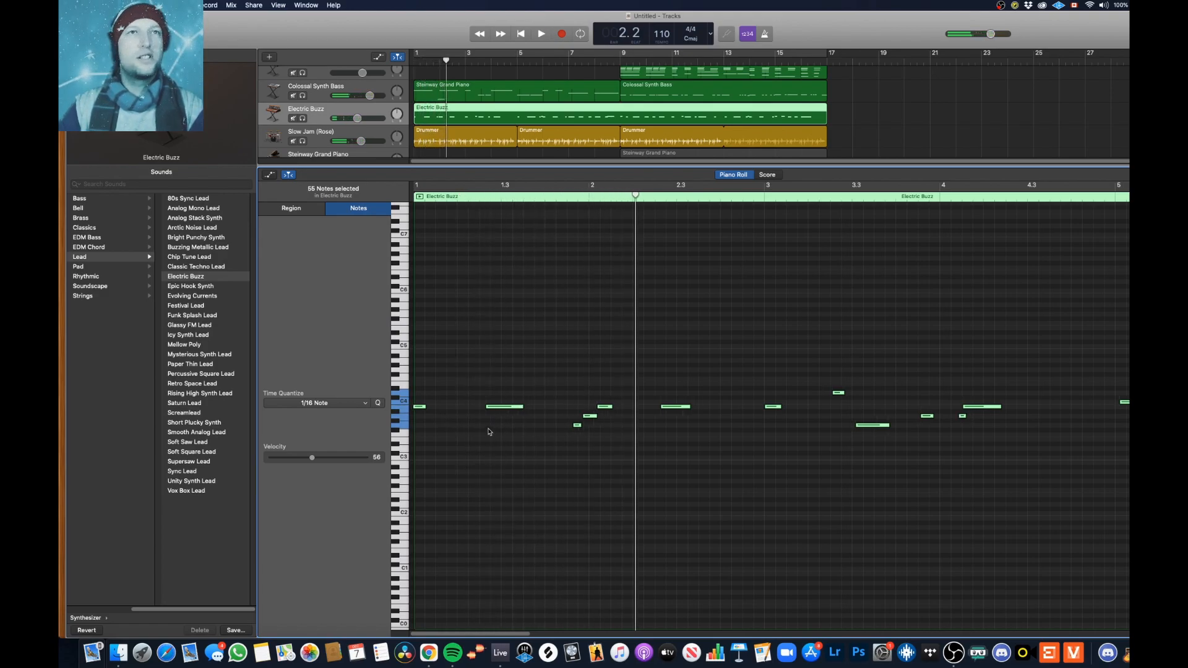
# Quantize all Electric Buzz notes to 1/32 Note and play the melody from bar 1
pyautogui.click(291, 405)
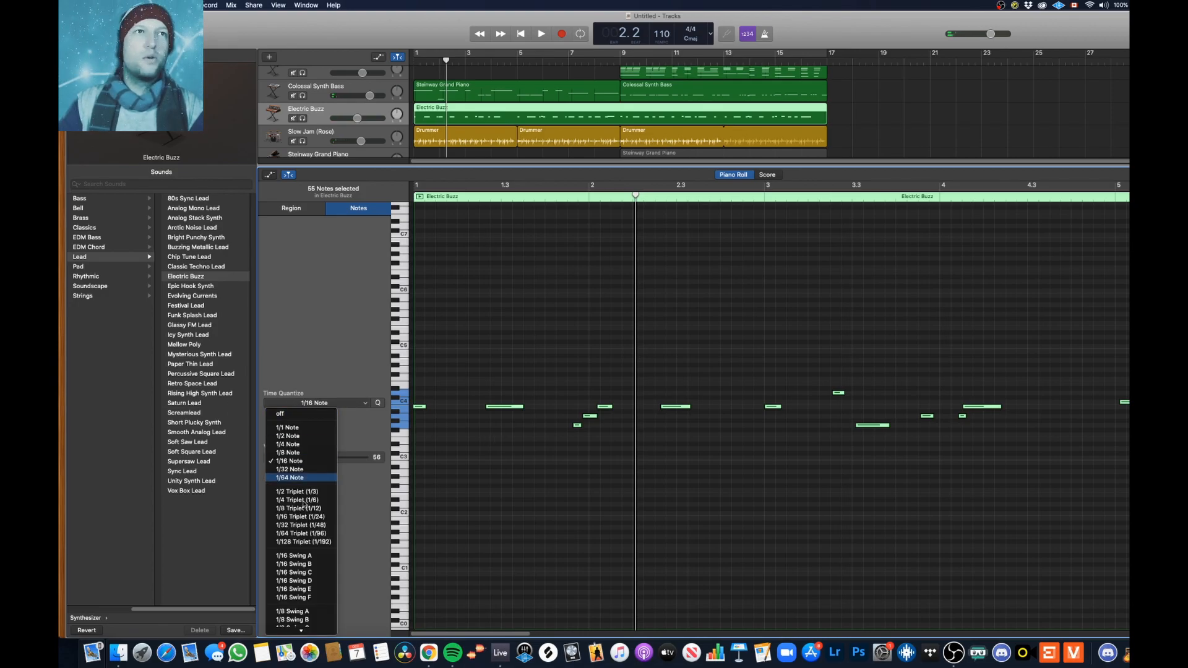
pyautogui.click(317, 470)
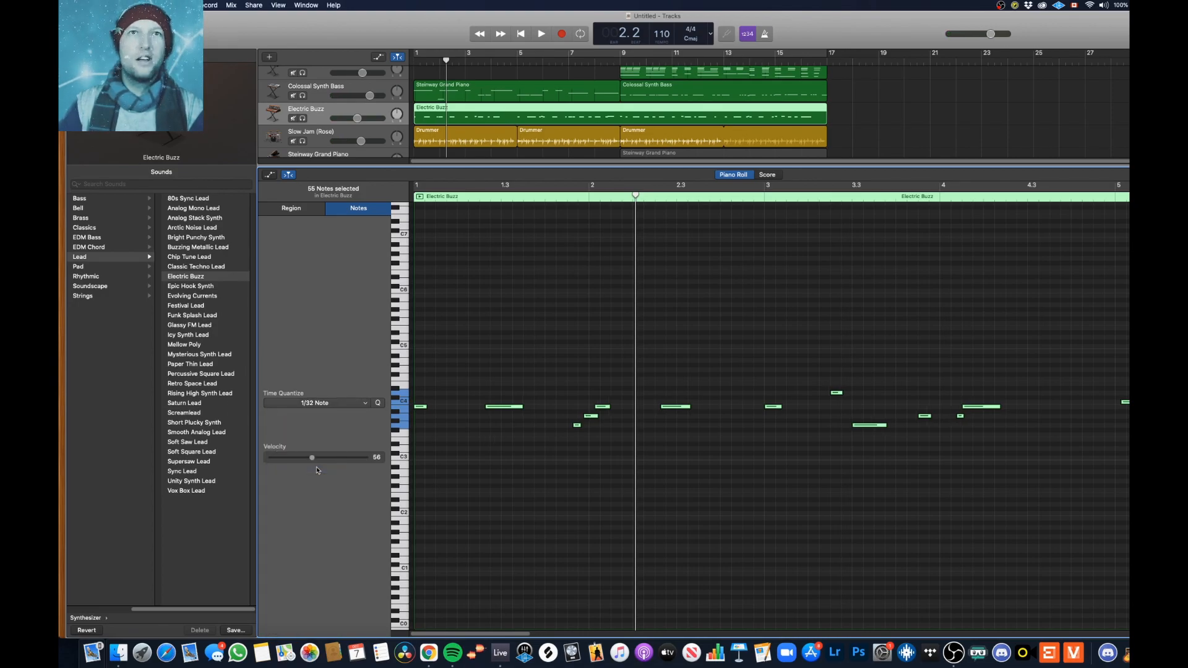
pyautogui.press('Return')
pyautogui.press('space')
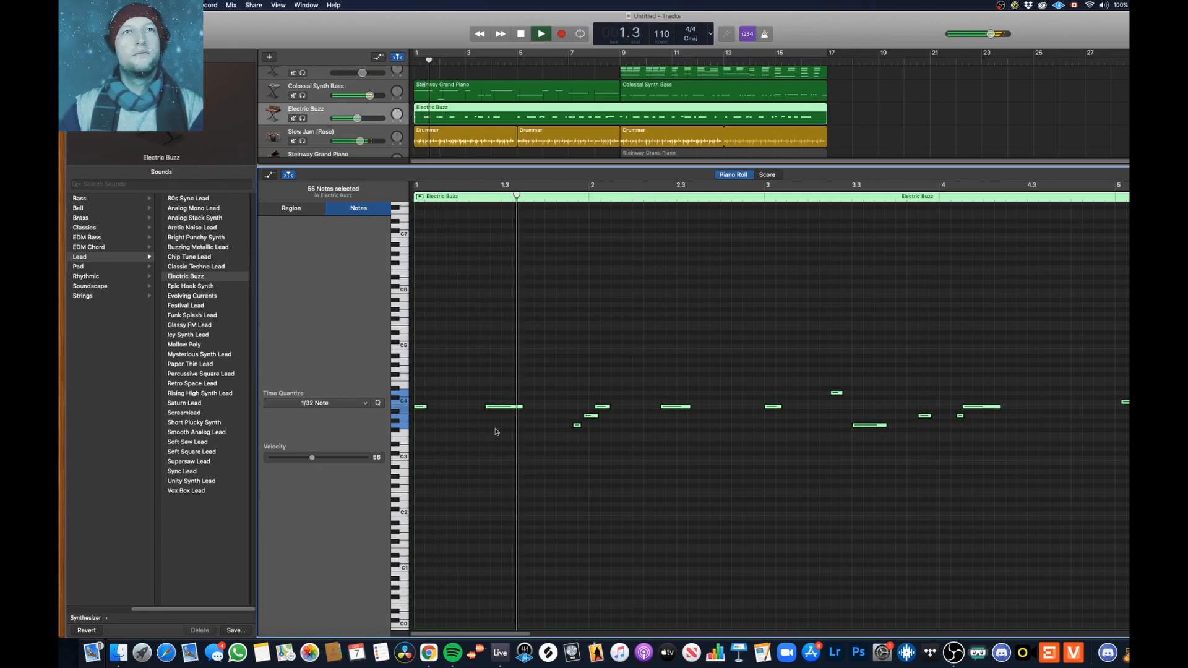
# Nudge bar 1's long B3 note slightly earlier and the long B3 note in the middle of bar 2 slightly later
pyautogui.click(498, 406)
pyautogui.moveTo(499, 407); pyautogui.dragTo(495, 408)
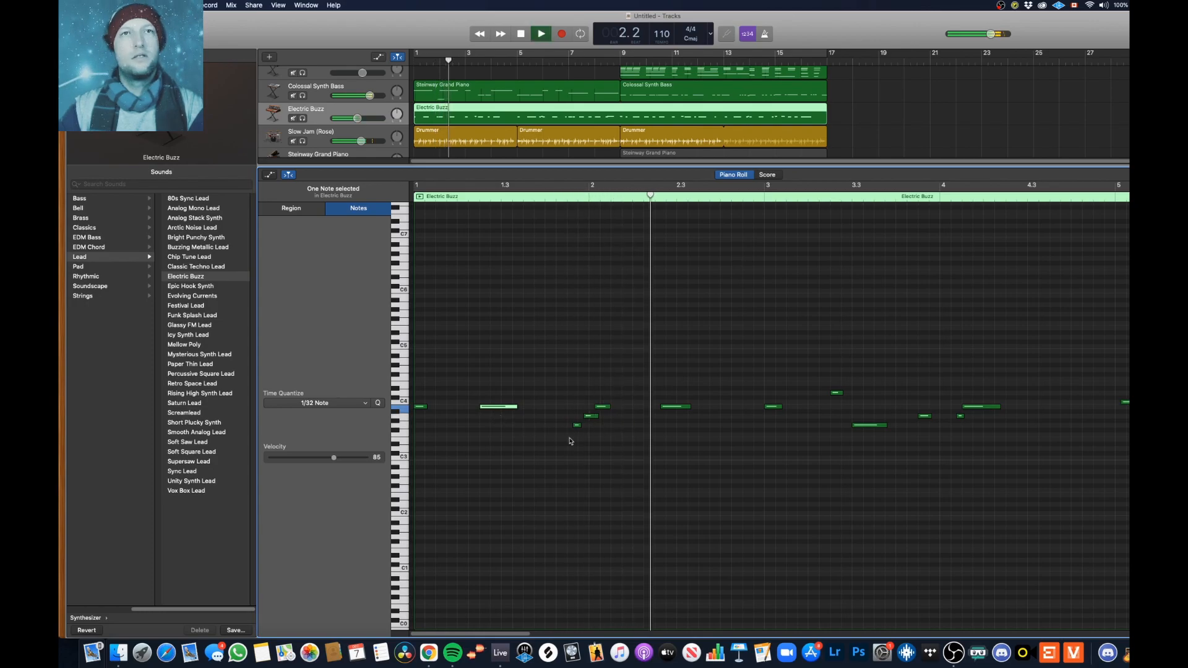
pyautogui.press('space')
pyautogui.moveTo(677, 408); pyautogui.dragTo(682, 409)
pyautogui.press('space')
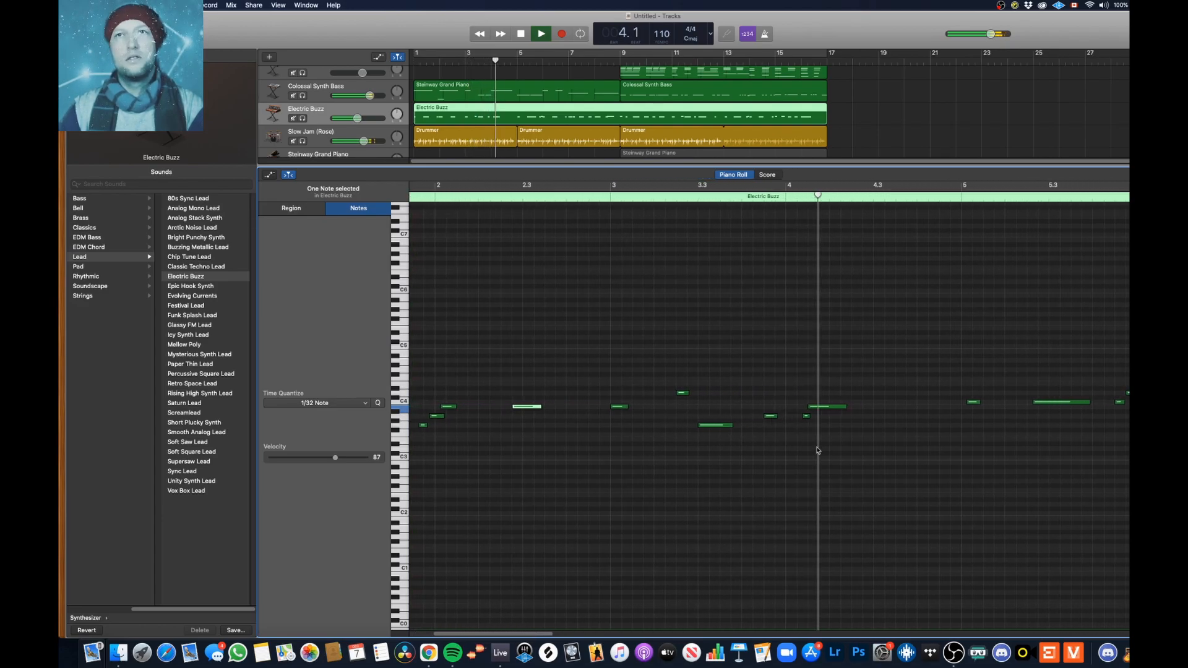
# Move the first C4 note of bar 5 back onto the bar's downbeat and continue playback
pyautogui.press('space')
pyautogui.moveTo(784, 405); pyautogui.dragTo(782, 405)
pyautogui.press('space')
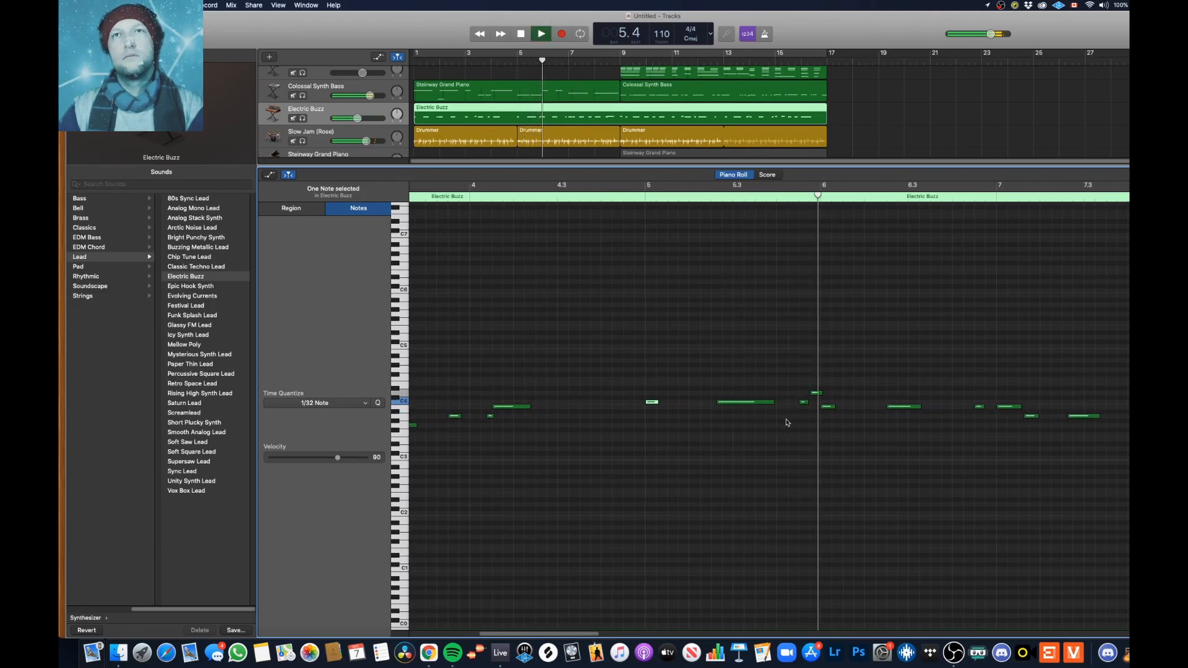
# Copy bar 5's first C4 note to position 5.1.4 and play the melody from bar 5
pyautogui.press('space')
pyautogui.click(591, 201)
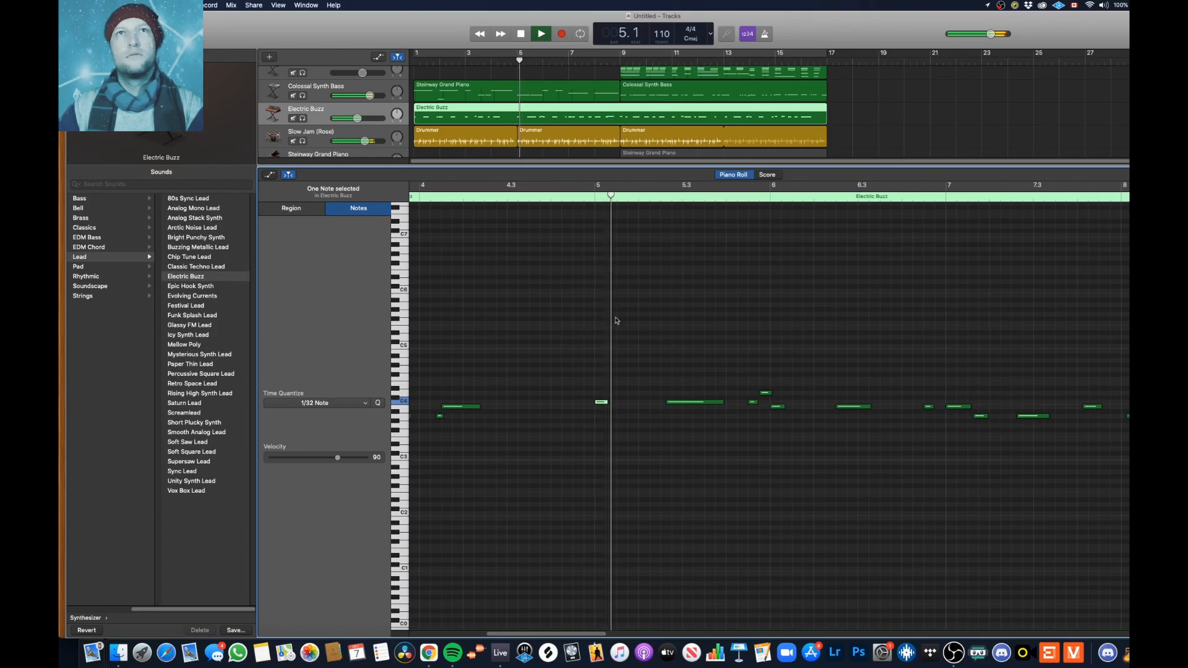
pyautogui.press('space')
pyautogui.press('space')
pyautogui.moveTo(609, 402); pyautogui.dragTo(651, 403)
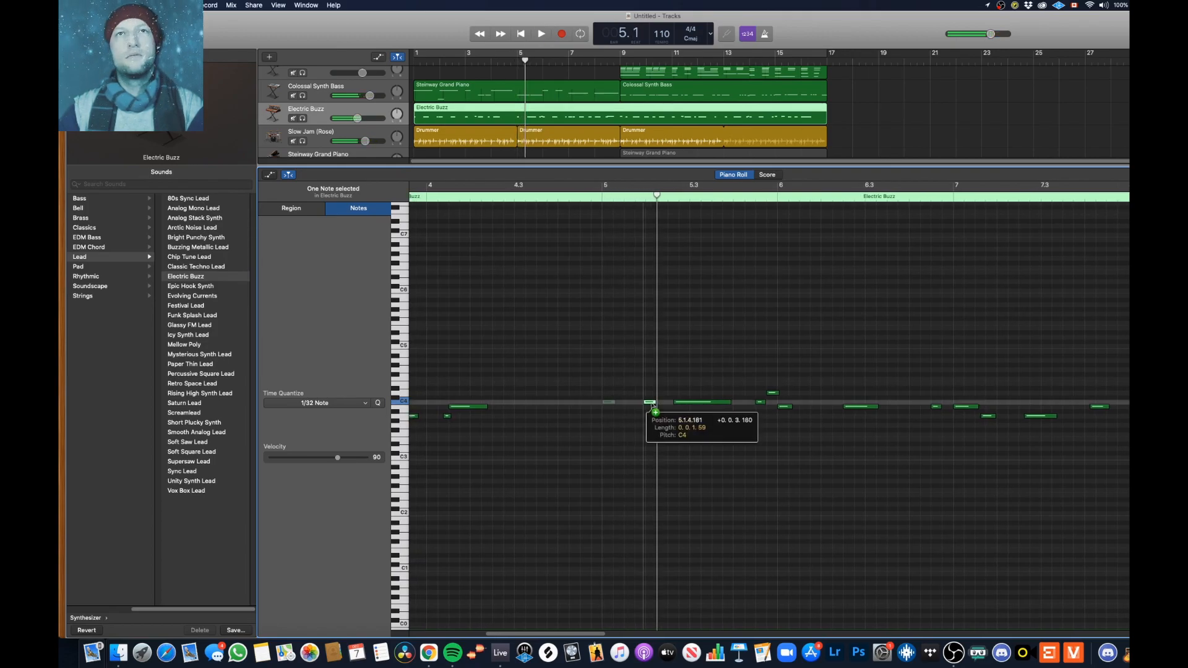
pyautogui.click(603, 200)
pyautogui.press('space')
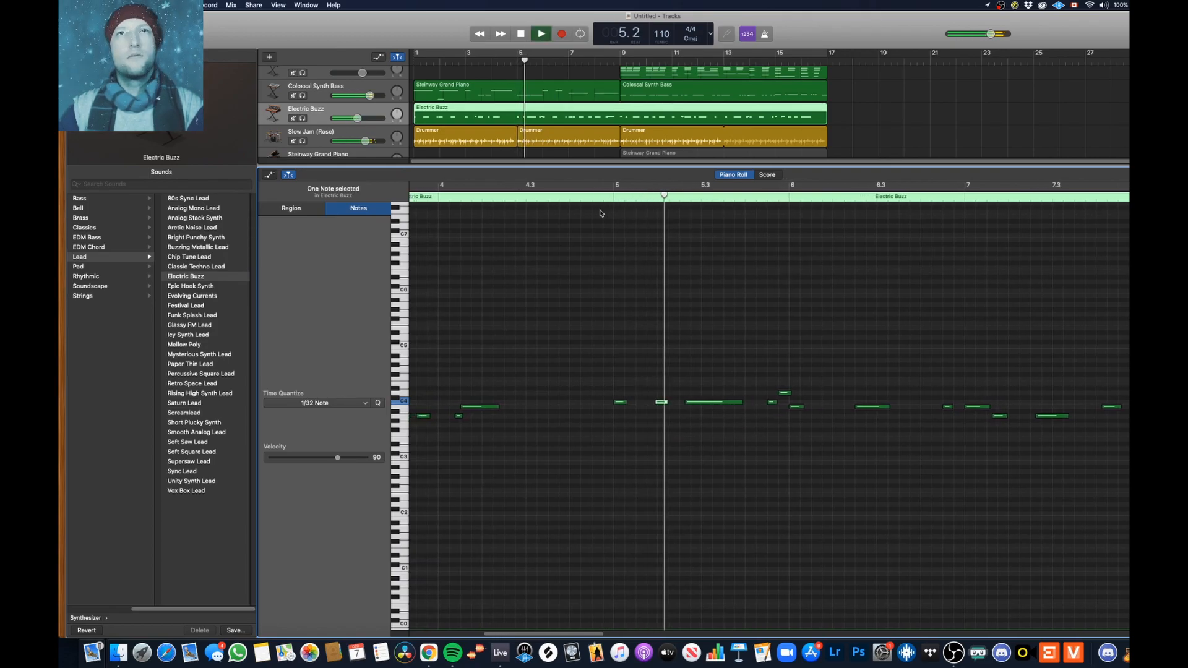
# Copy bar 6's first B3 note to about position 6.1.4 and play the melody from bar 6
pyautogui.press('space')
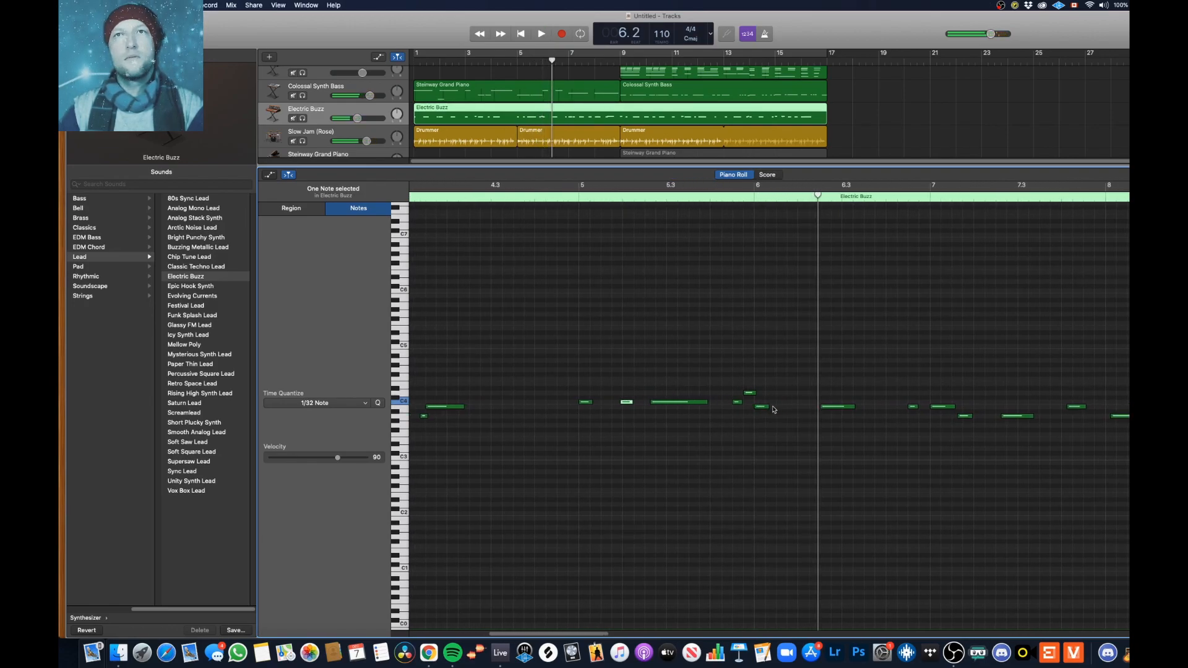
pyautogui.moveTo(765, 407); pyautogui.dragTo(783, 406)
pyautogui.click(749, 196)
pyautogui.press('space')
pyautogui.press('space')
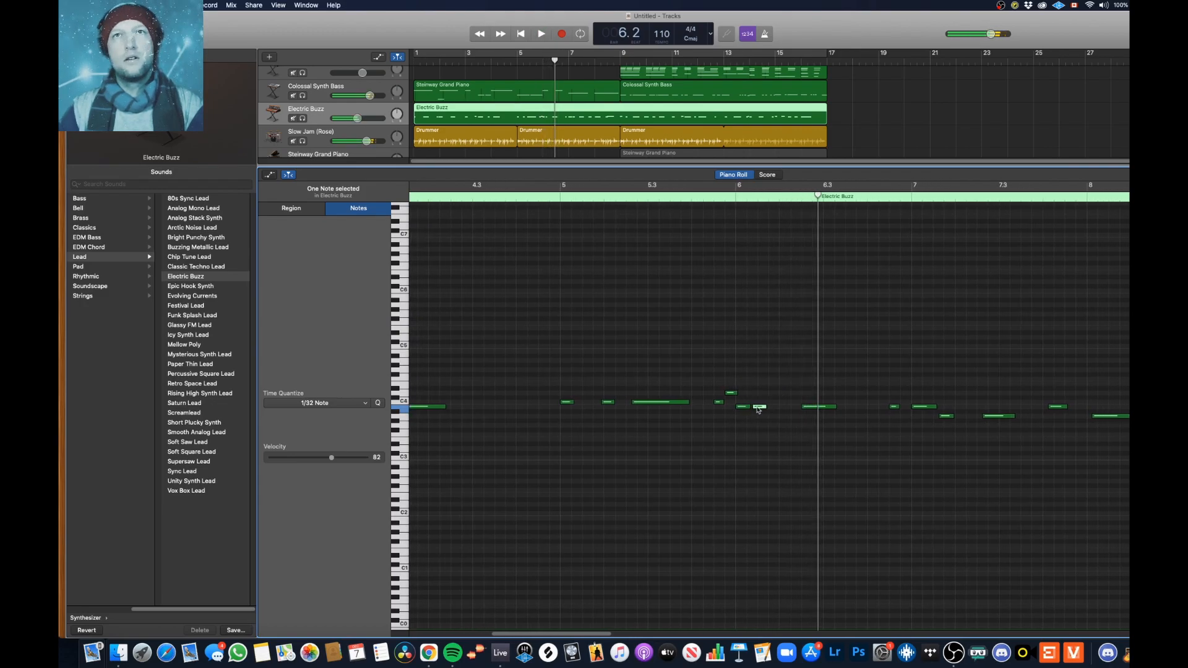
pyautogui.moveTo(761, 407); pyautogui.dragTo(778, 409)
pyautogui.click(734, 188)
pyautogui.press('space')
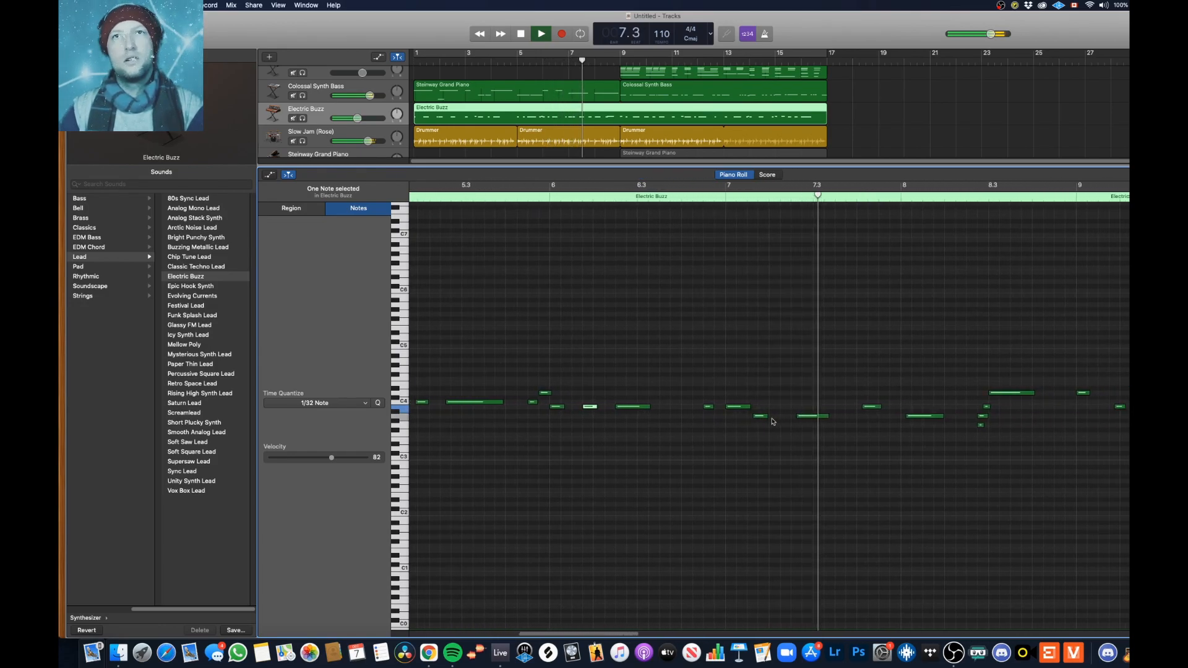
# Move the two A3 notes in bar 7 earlier, to positions 7.1.3 and 7.2.3, and replay the bar
pyautogui.press('space')
pyautogui.click(690, 416)
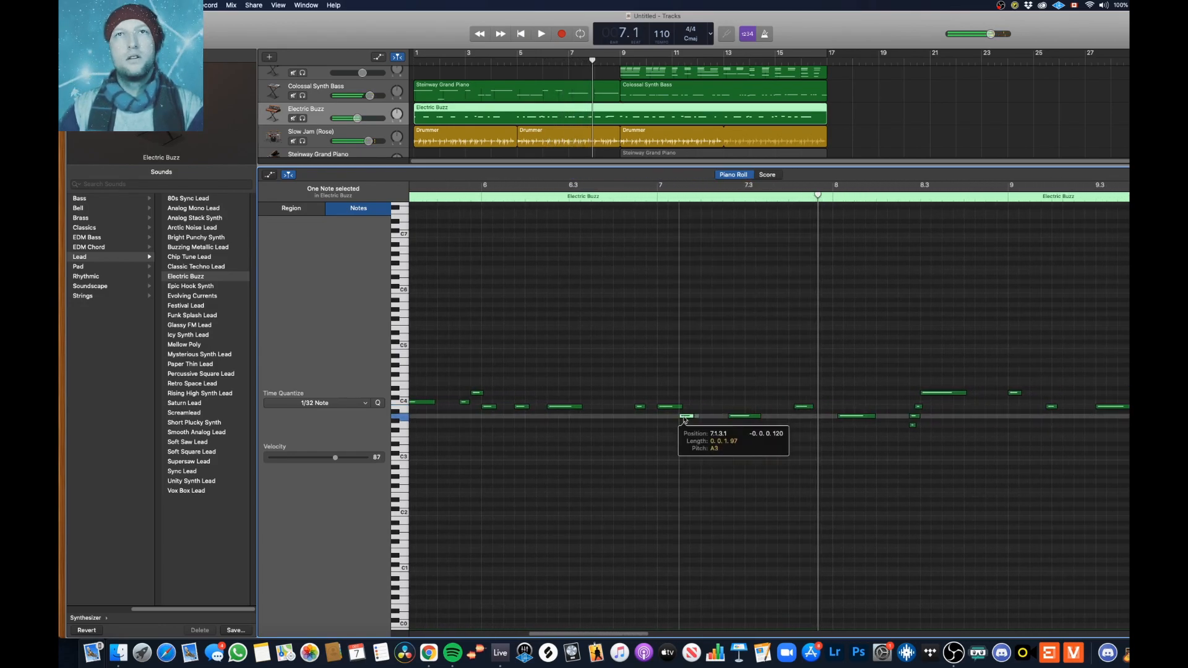
pyautogui.press('space')
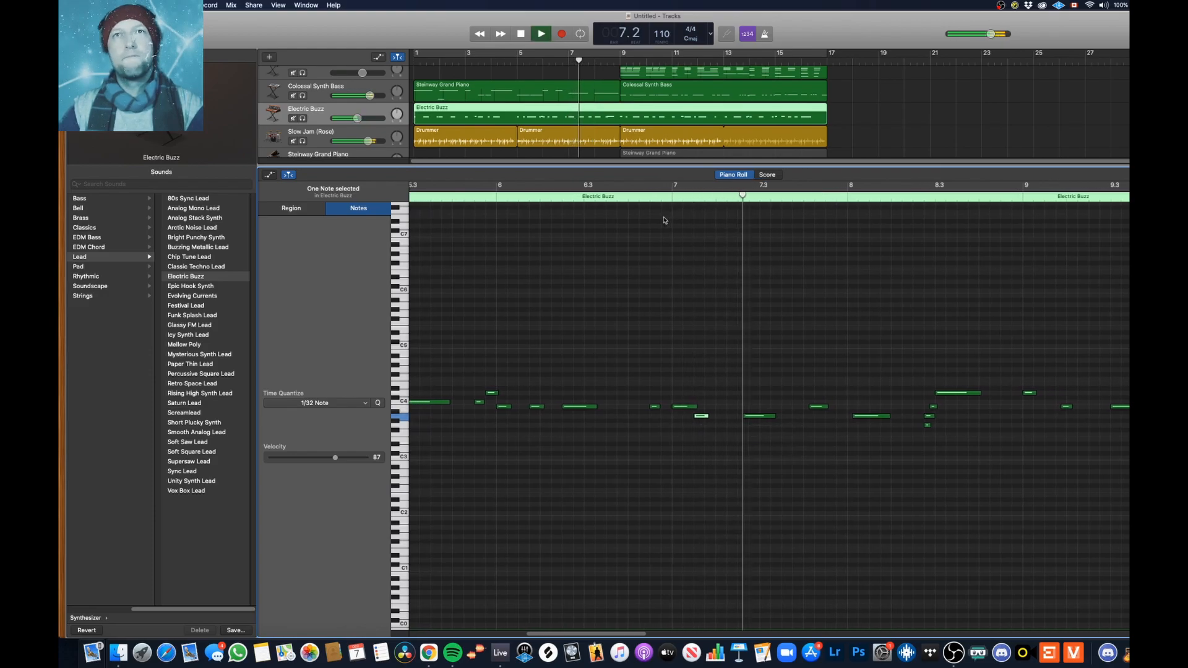
pyautogui.press('space')
pyautogui.moveTo(755, 417); pyautogui.dragTo(749, 418)
pyautogui.click(750, 417)
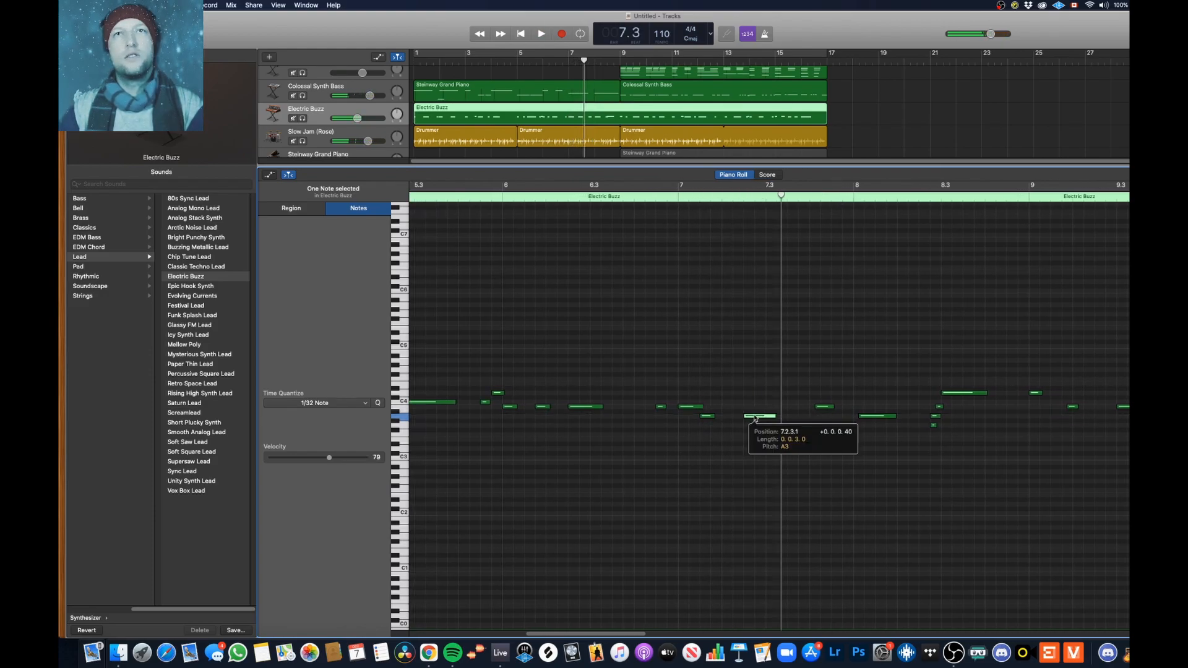
pyautogui.click(743, 203)
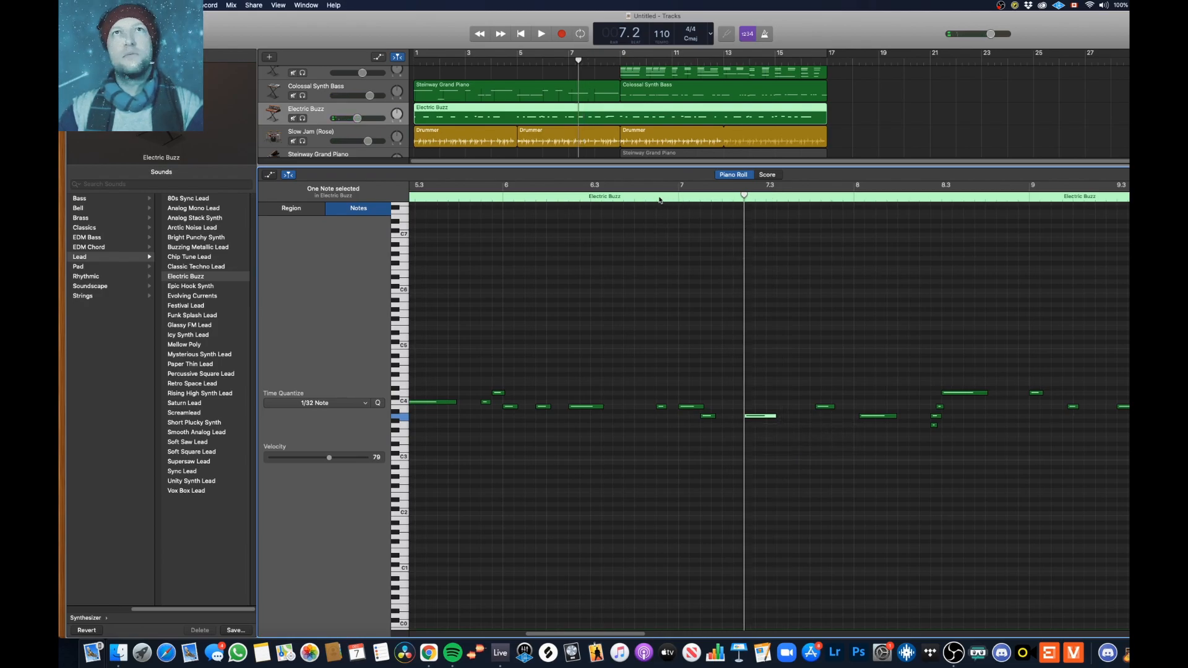
pyautogui.press('space')
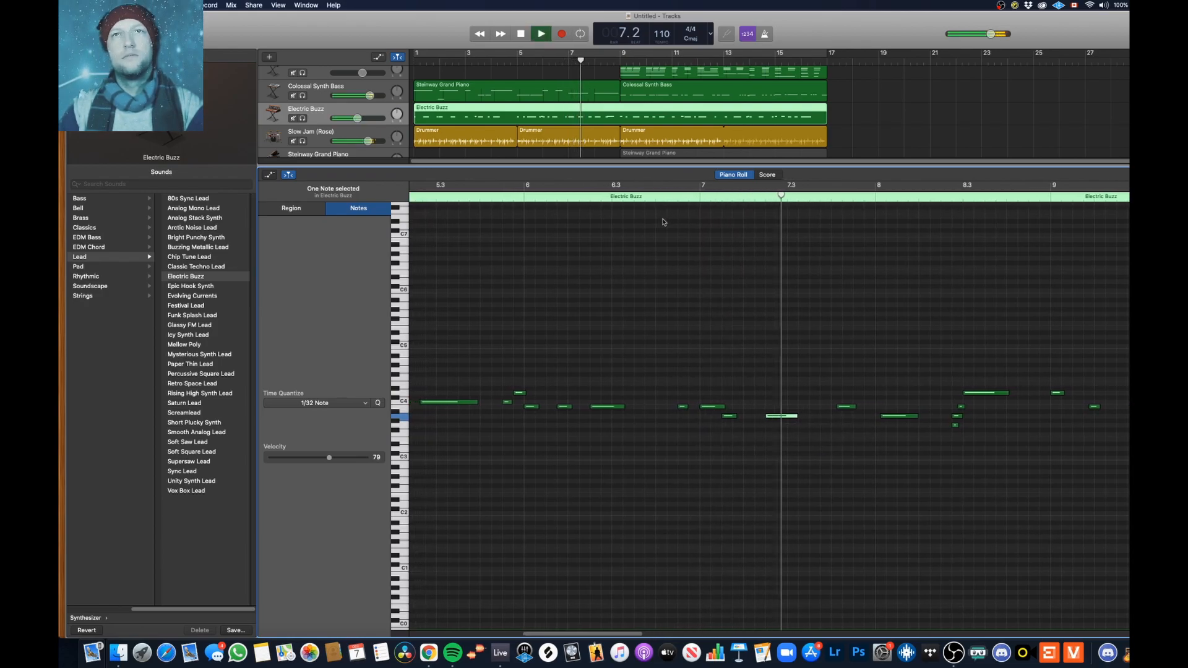
# Align the long A3 note with the start of bar 8 and lower bar 9's first note three semitones to B3
pyautogui.moveTo(794, 410); pyautogui.dragTo(837, 418)
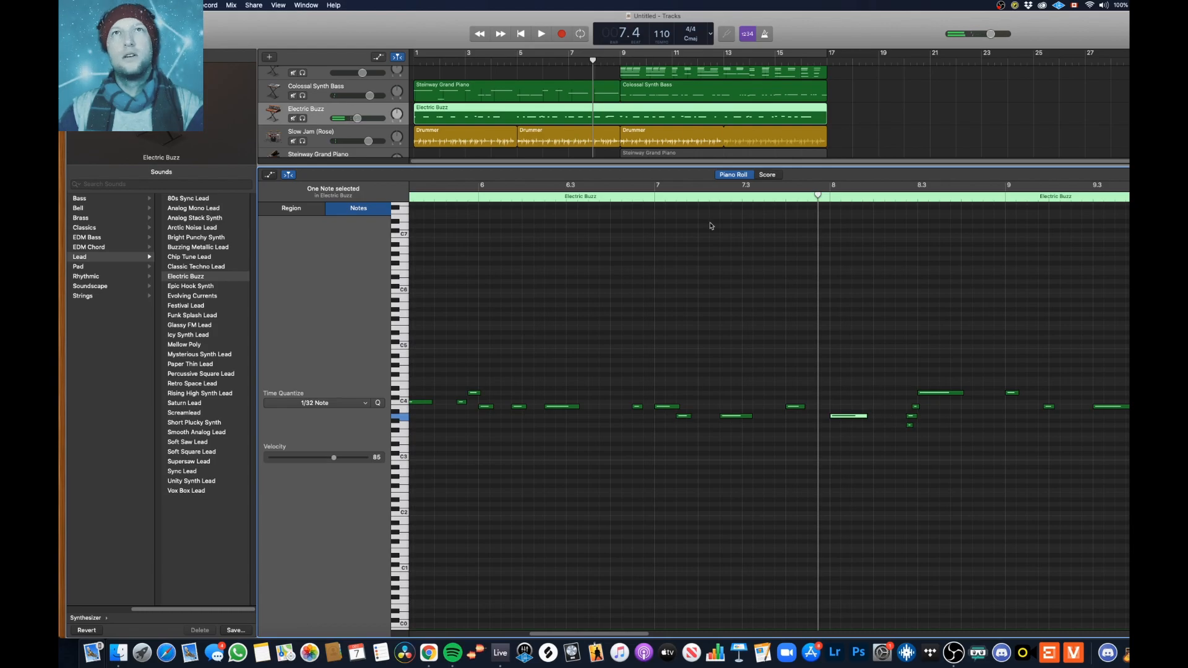
pyautogui.press('space')
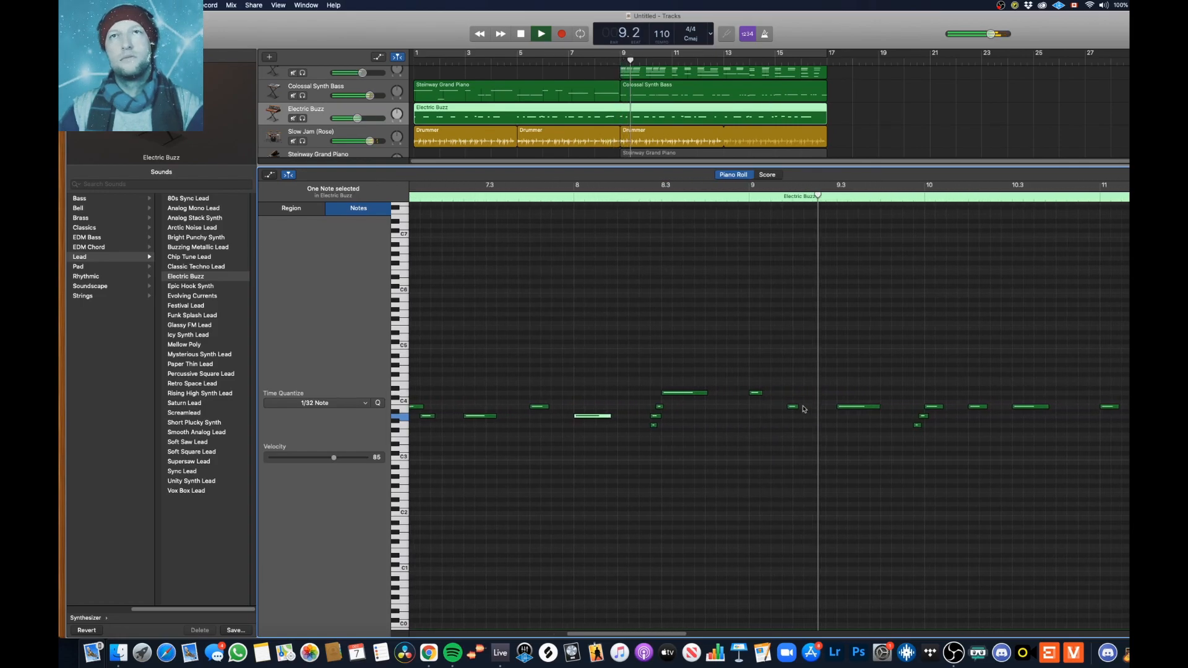
pyautogui.press('space')
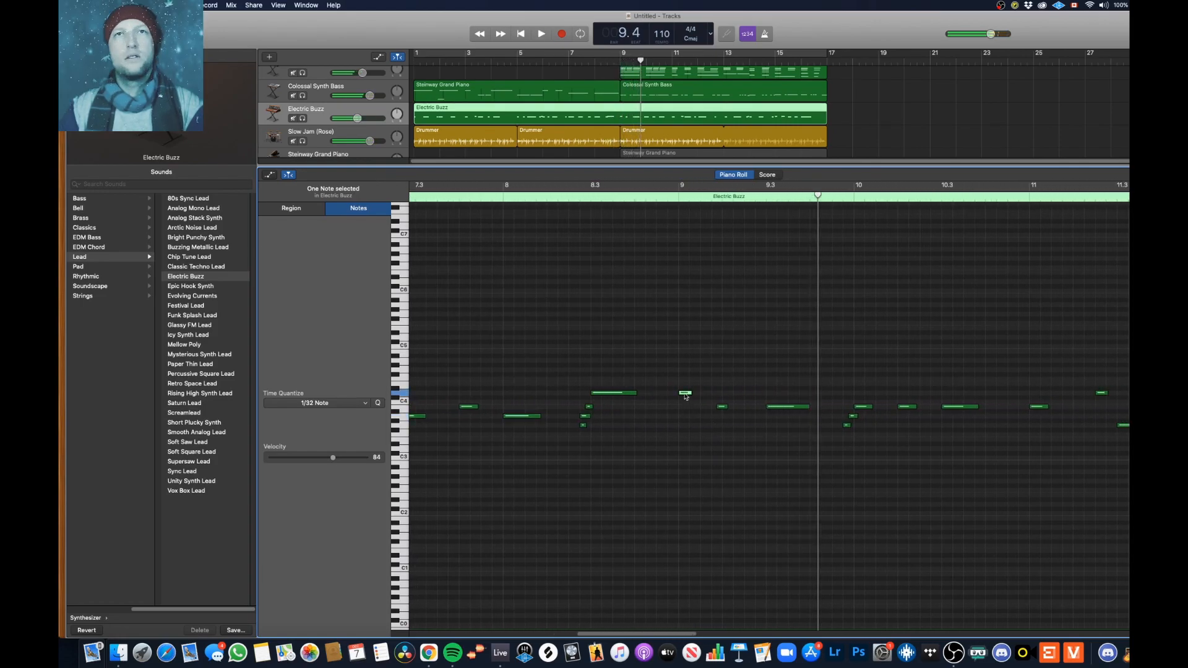
pyautogui.moveTo(685, 398); pyautogui.dragTo(687, 407)
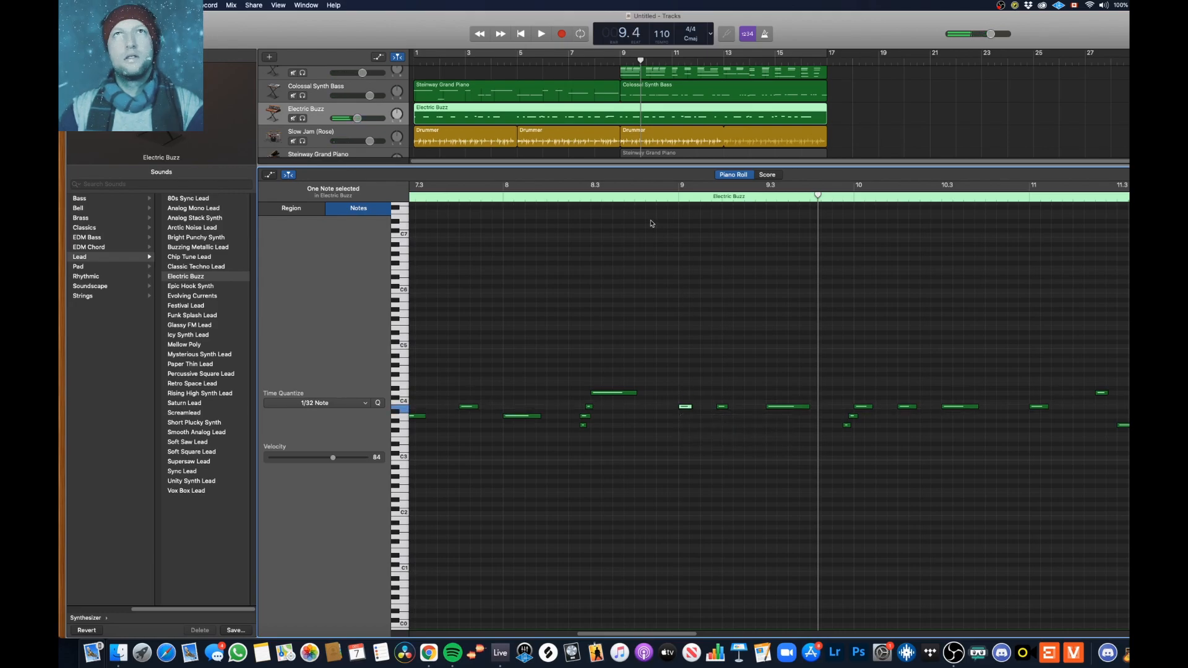
pyautogui.press('space')
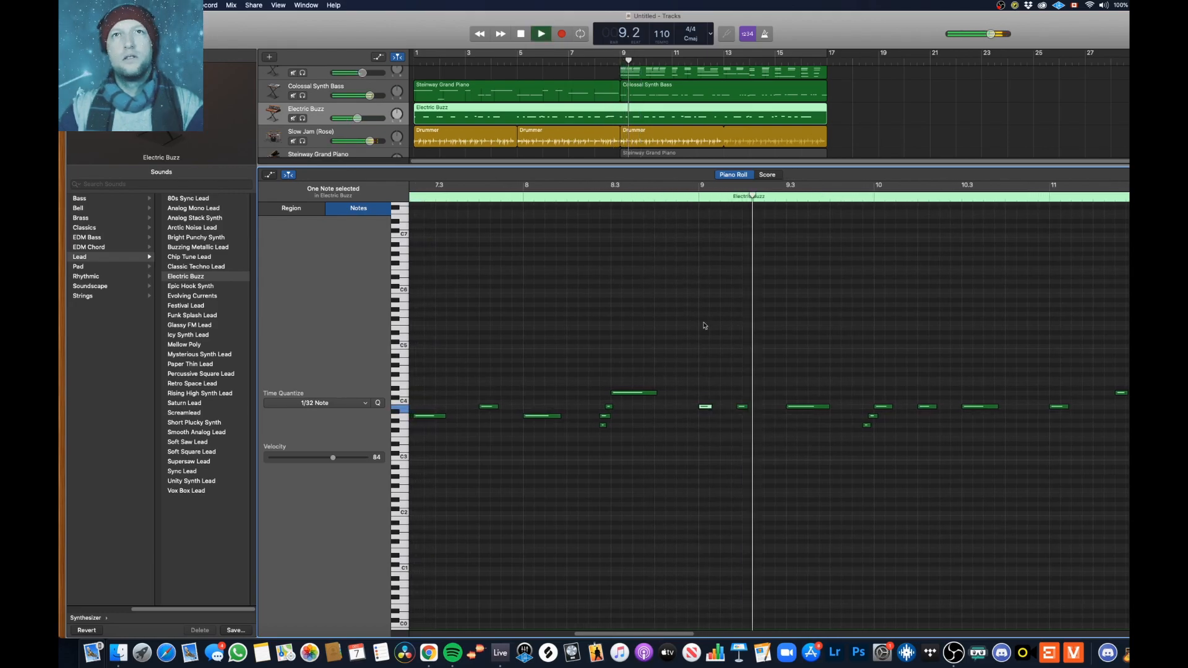
# Move bar 9's second note to 9.1.4 and its long B3 note to about 9.2.4, playing the melody on to bar 16
pyautogui.press('space')
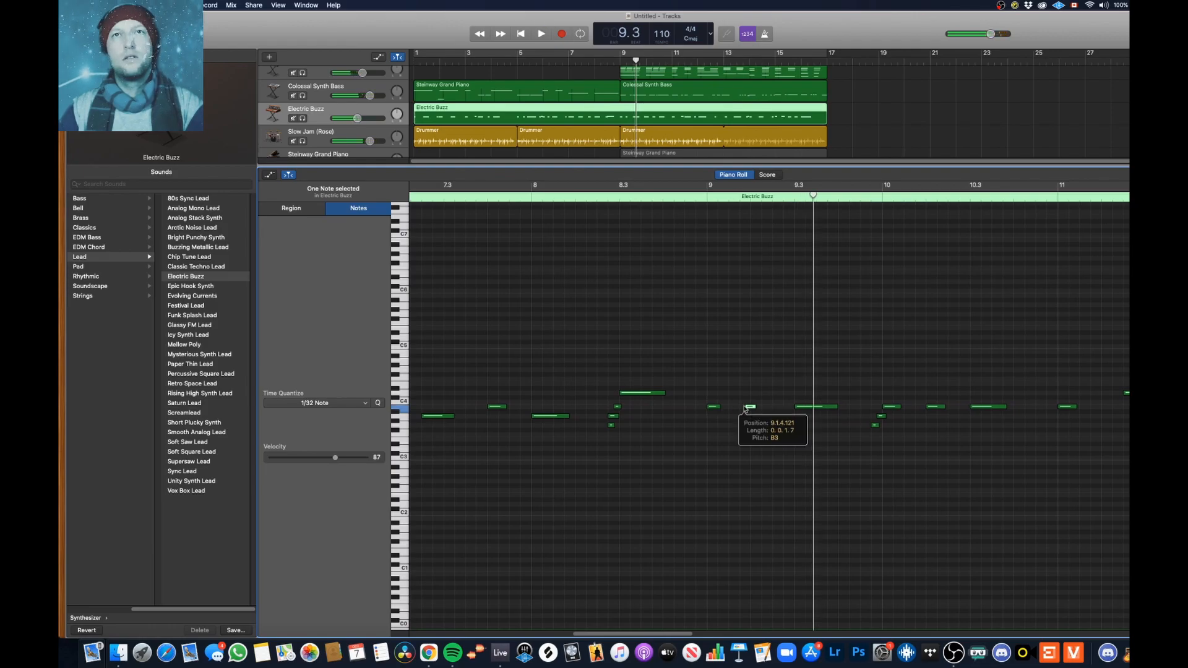
pyautogui.press('space')
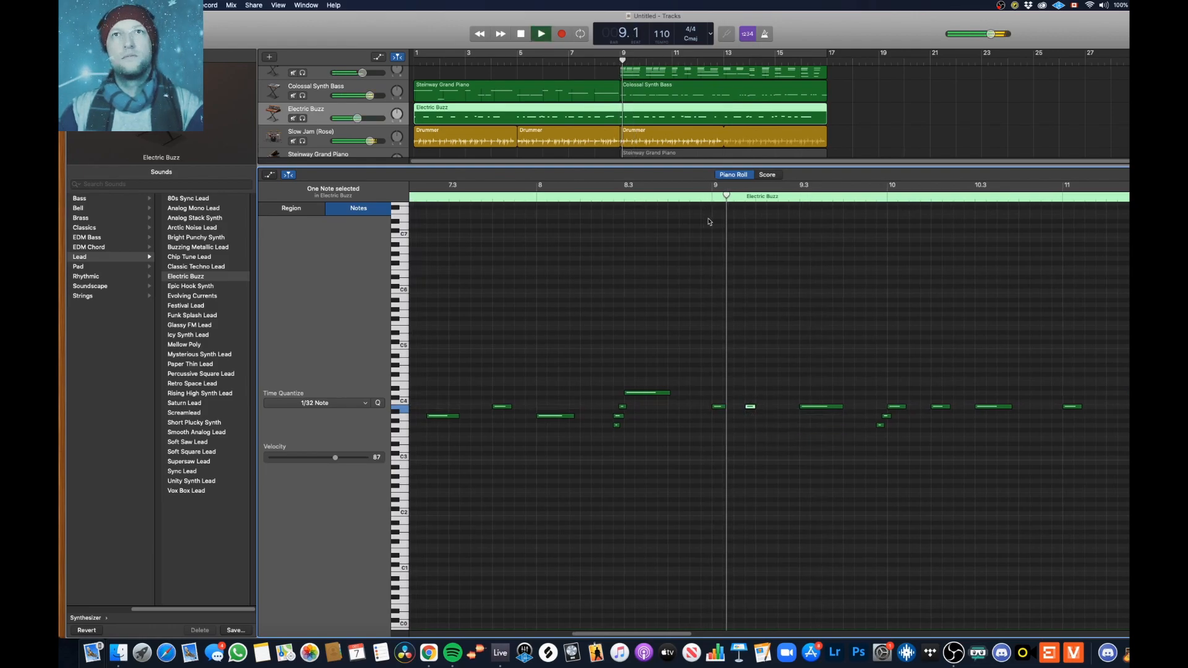
pyautogui.press('space')
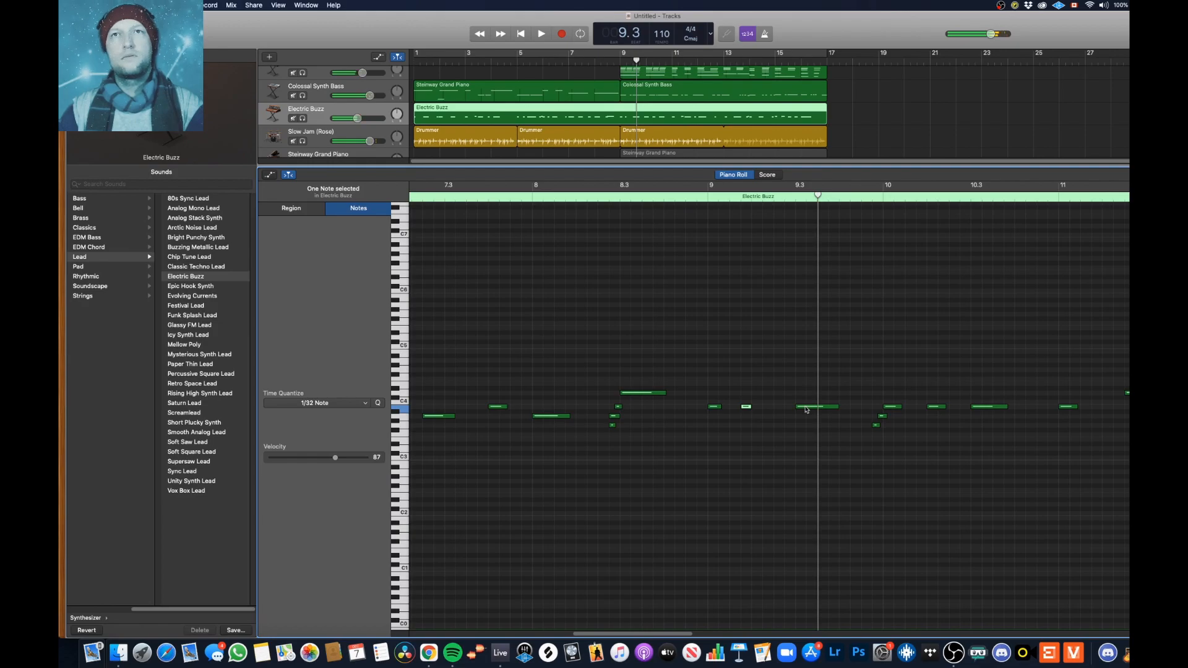
pyautogui.press('space')
pyautogui.press('space')
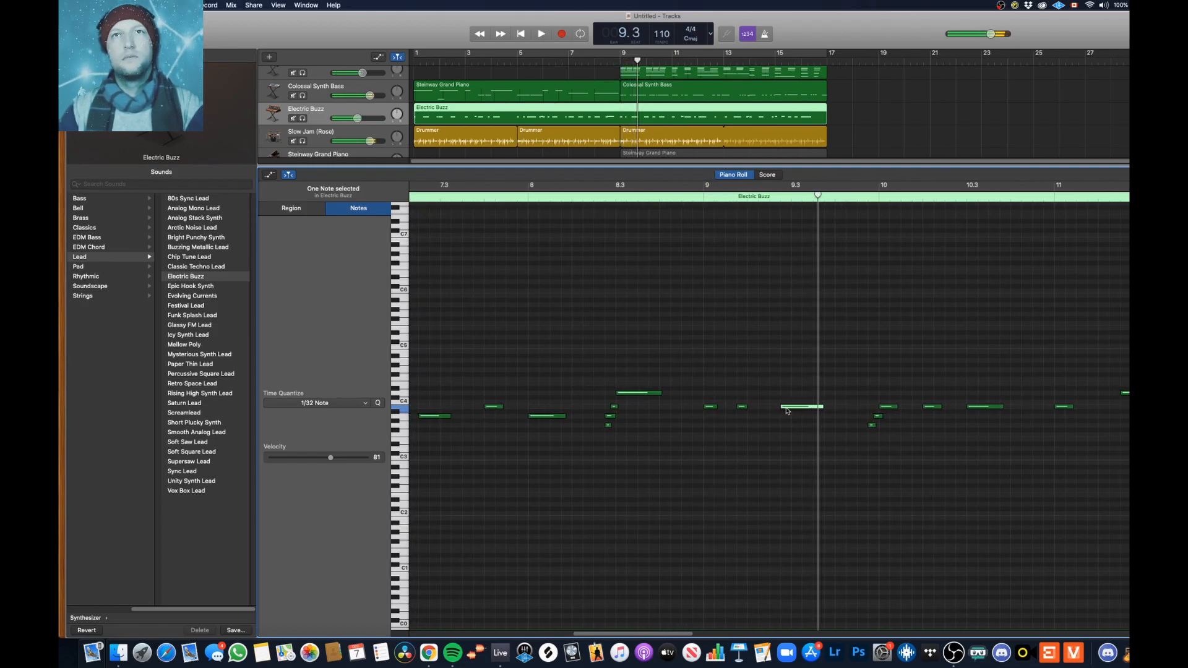
pyautogui.press('space')
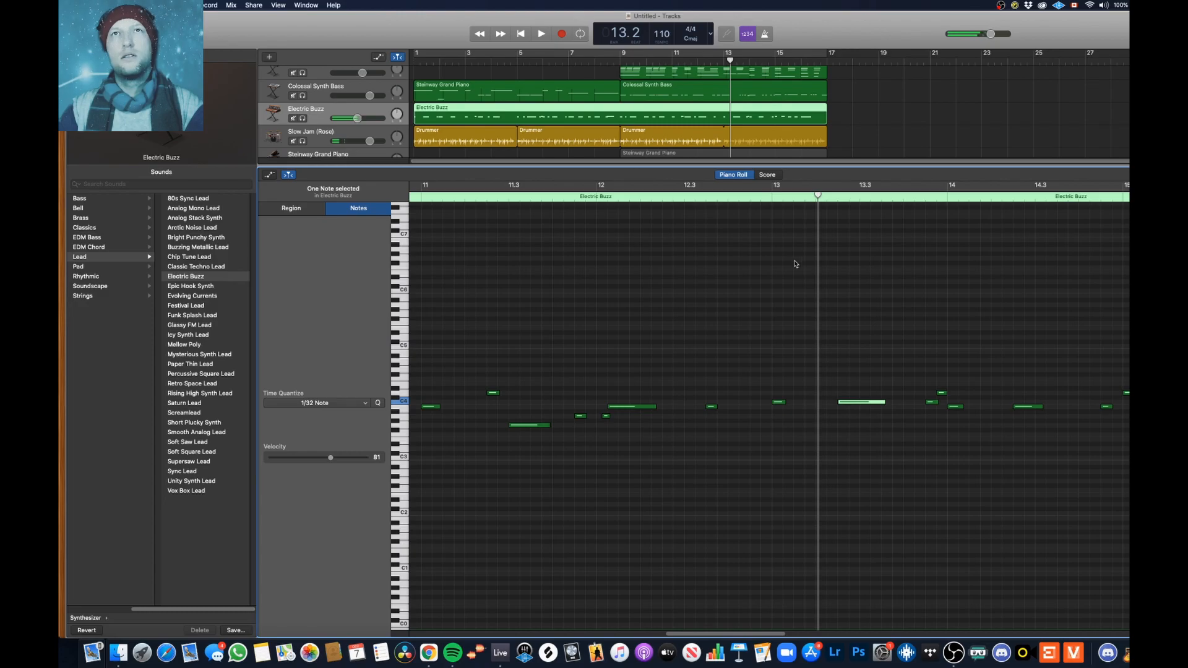
pyautogui.press('space')
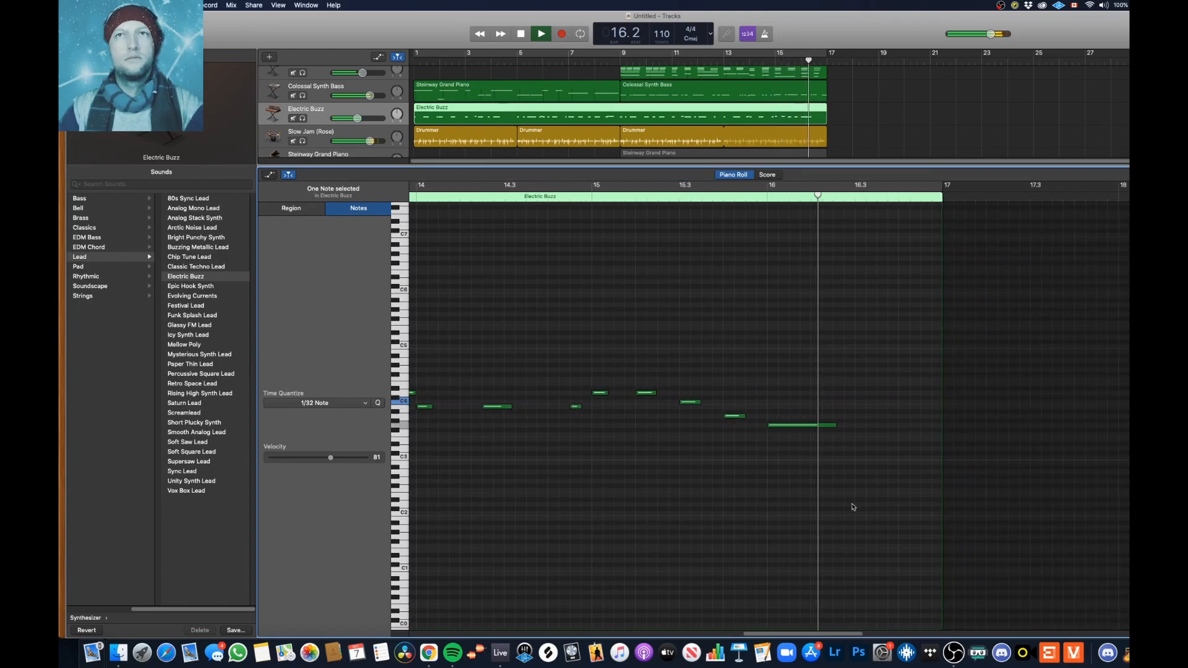
# Copy bar 16's long G3 note to G2 at 16.3.1 and to F#3 at about 16.2.4, and play bar 16
pyautogui.press('space')
pyautogui.moveTo(790, 429); pyautogui.dragTo(821, 482)
pyautogui.moveTo(801, 433); pyautogui.dragTo(790, 434)
pyautogui.click(698, 198)
pyautogui.press('space')
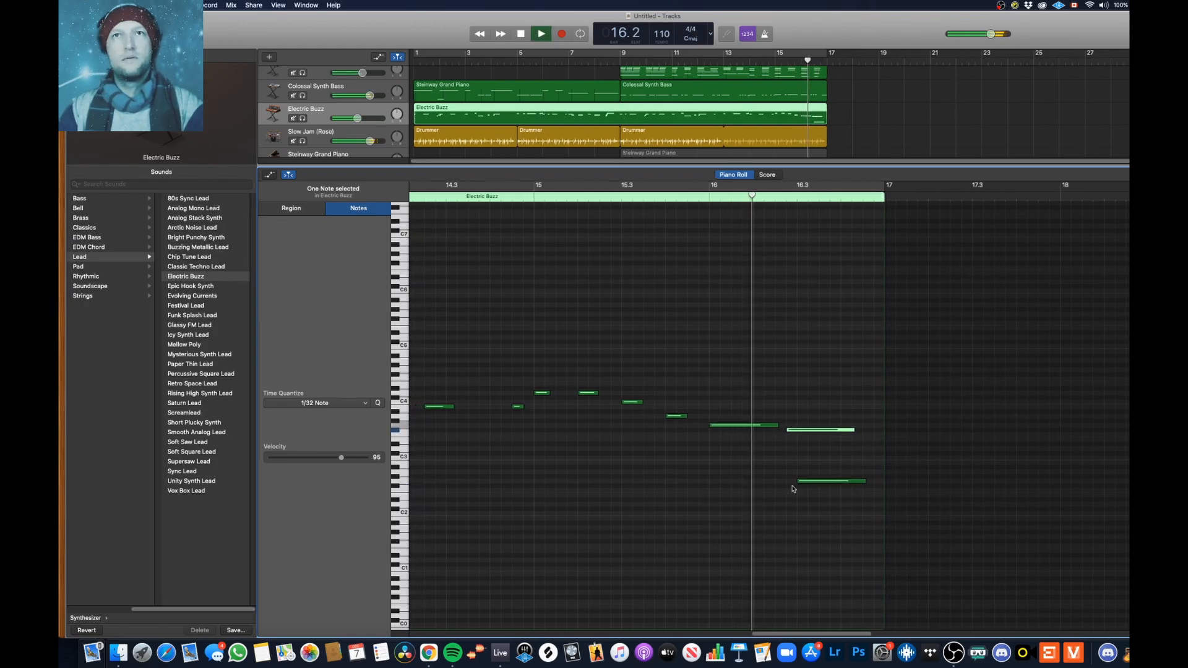
pyautogui.press('space')
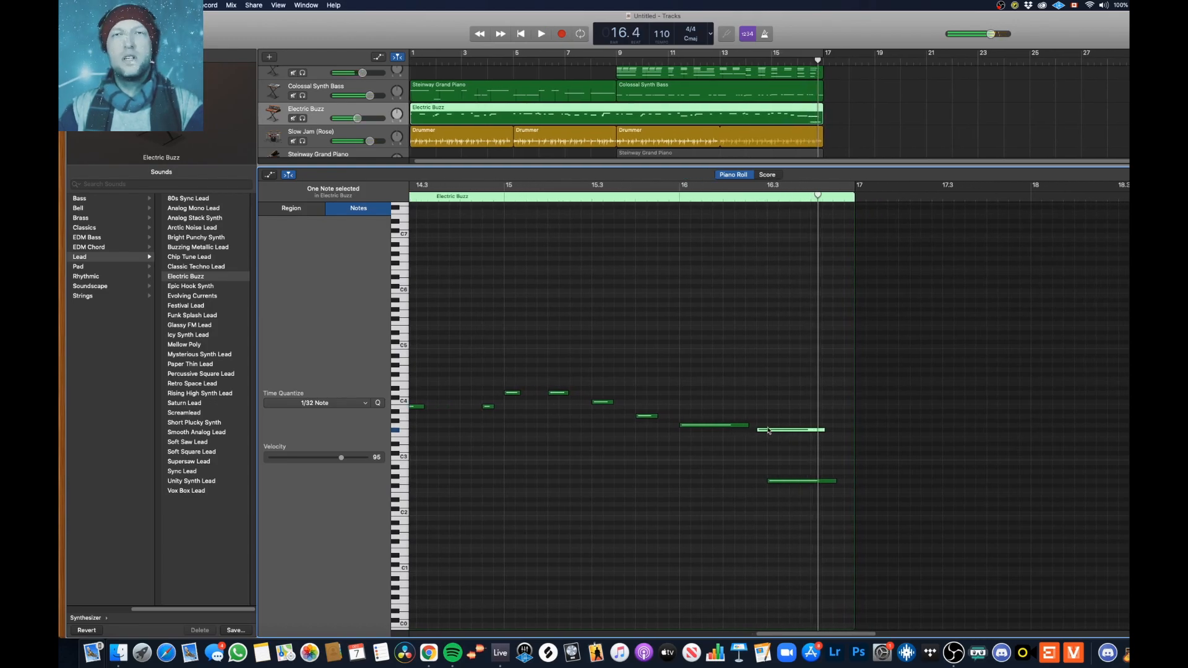
# Shorten the F#3 note at 16.2.4 to about a sixteenth and replay bar 16
pyautogui.moveTo(822, 429); pyautogui.dragTo(767, 430)
pyautogui.click(637, 196)
pyautogui.press('space')
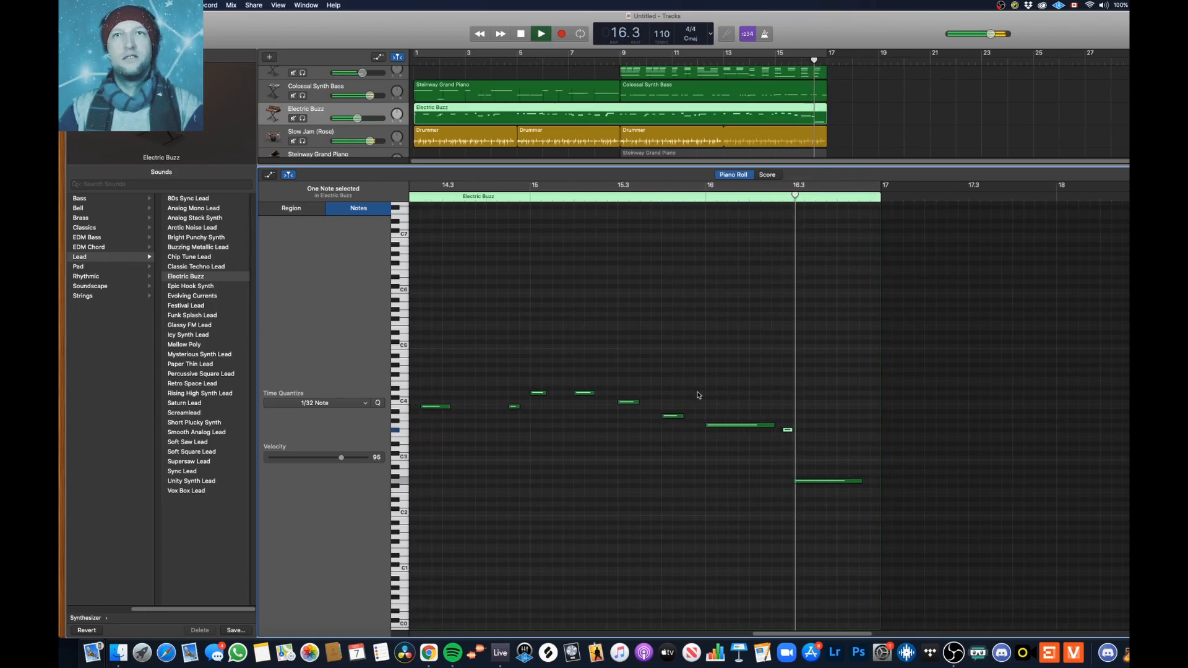
pyautogui.press('space')
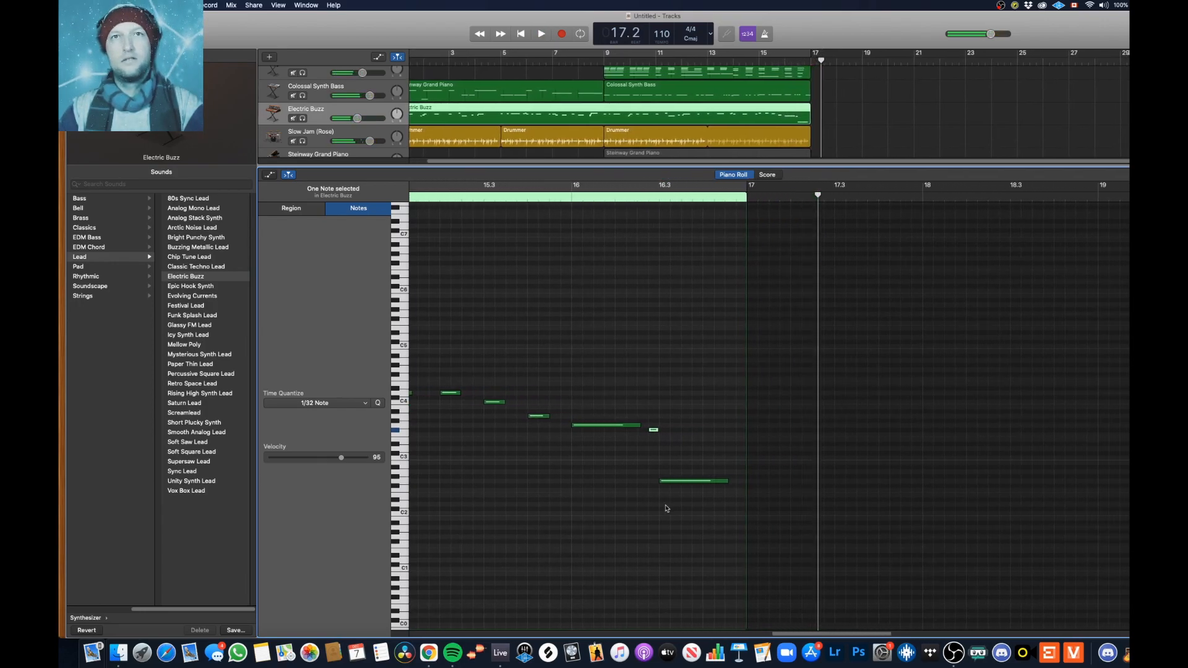
# Move the long G2 note to 16.4.1 and fill the gap with descending sixteenth copies on E3, C3, B2 and A2, replaying bar 16
pyautogui.moveTo(675, 483); pyautogui.dragTo(720, 483)
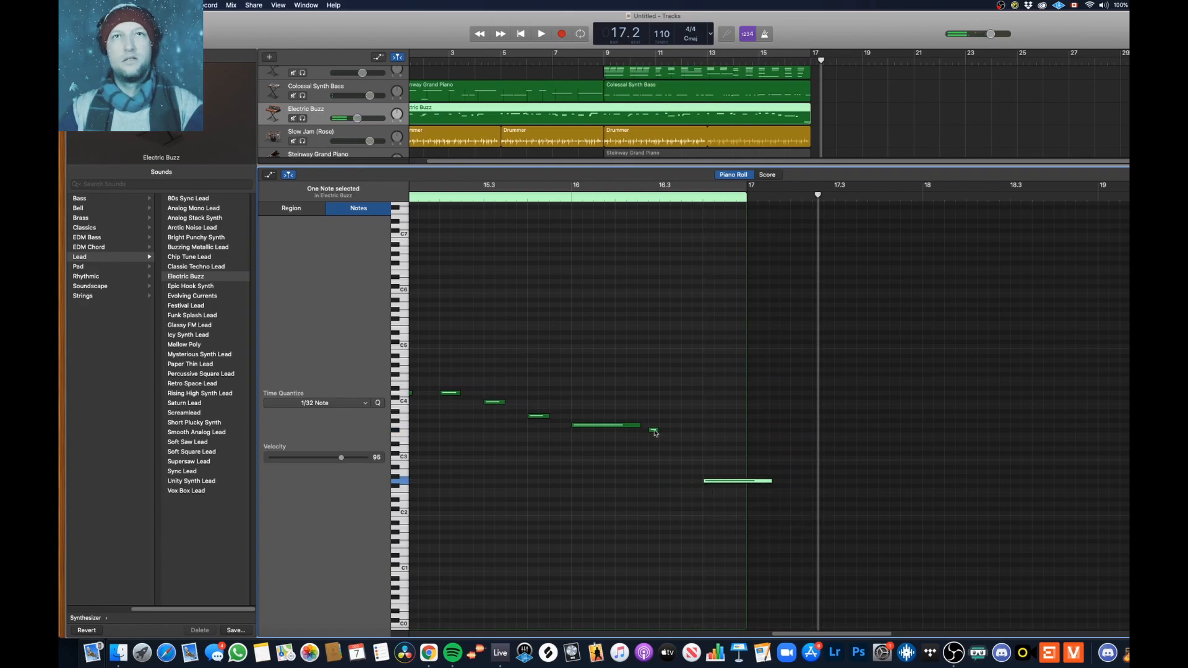
pyautogui.moveTo(656, 433); pyautogui.dragTo(698, 474)
pyautogui.click(573, 199)
pyautogui.press('space')
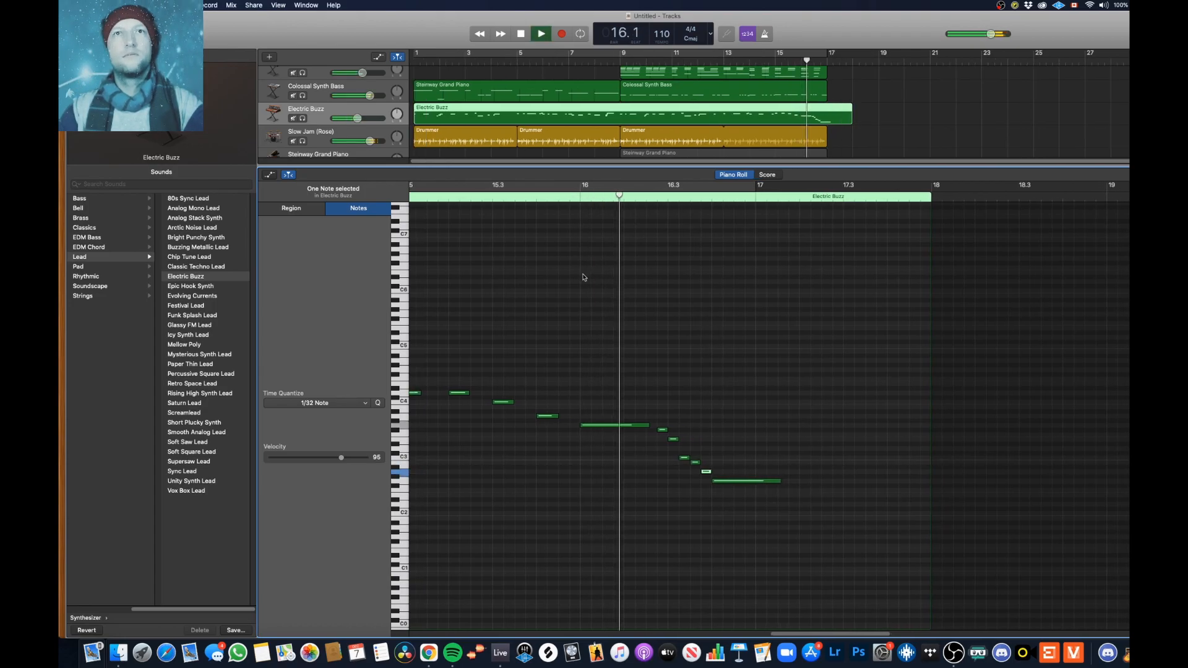
# Trim bar 16's long G3 and G2 notes to a quarter note and shift the five-note run to start at 16.2.1, replaying the bar
pyautogui.press('space')
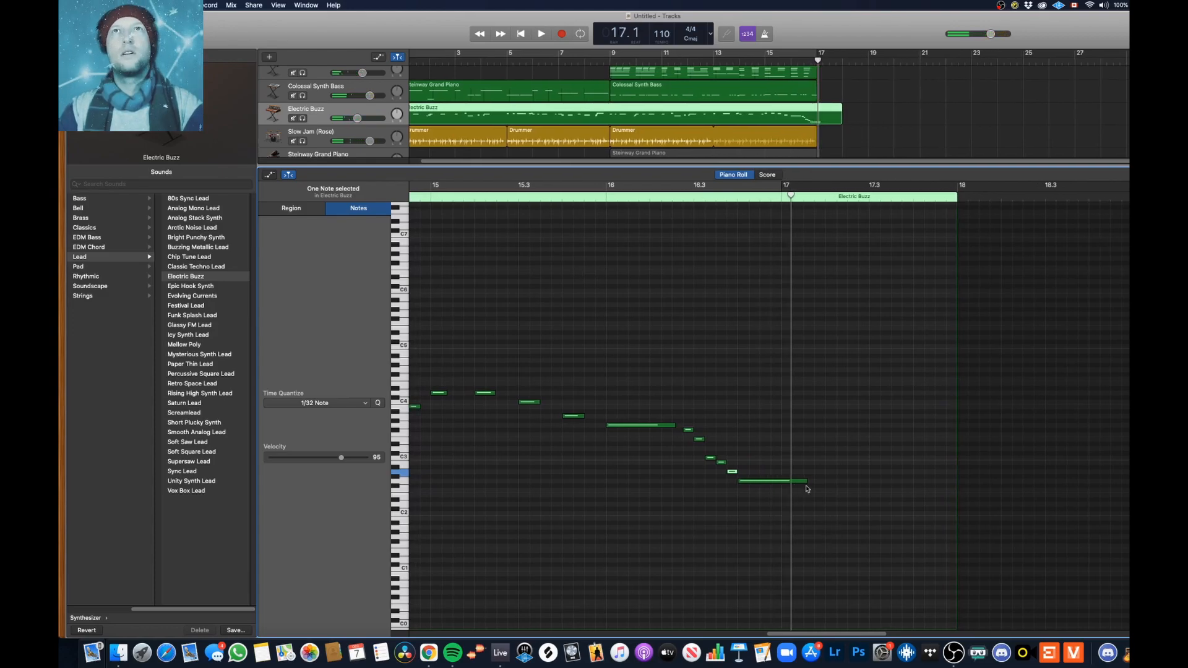
pyautogui.moveTo(804, 481); pyautogui.dragTo(781, 482)
pyautogui.moveTo(675, 427); pyautogui.dragTo(737, 496)
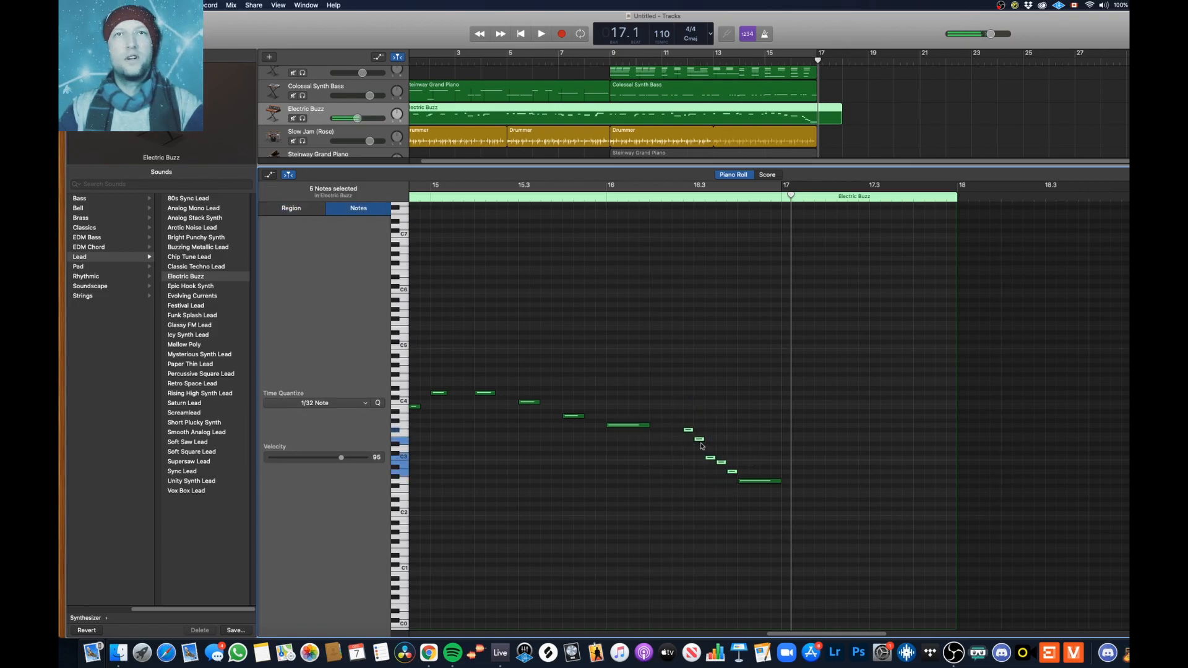
pyautogui.moveTo(683, 432); pyautogui.dragTo(654, 435)
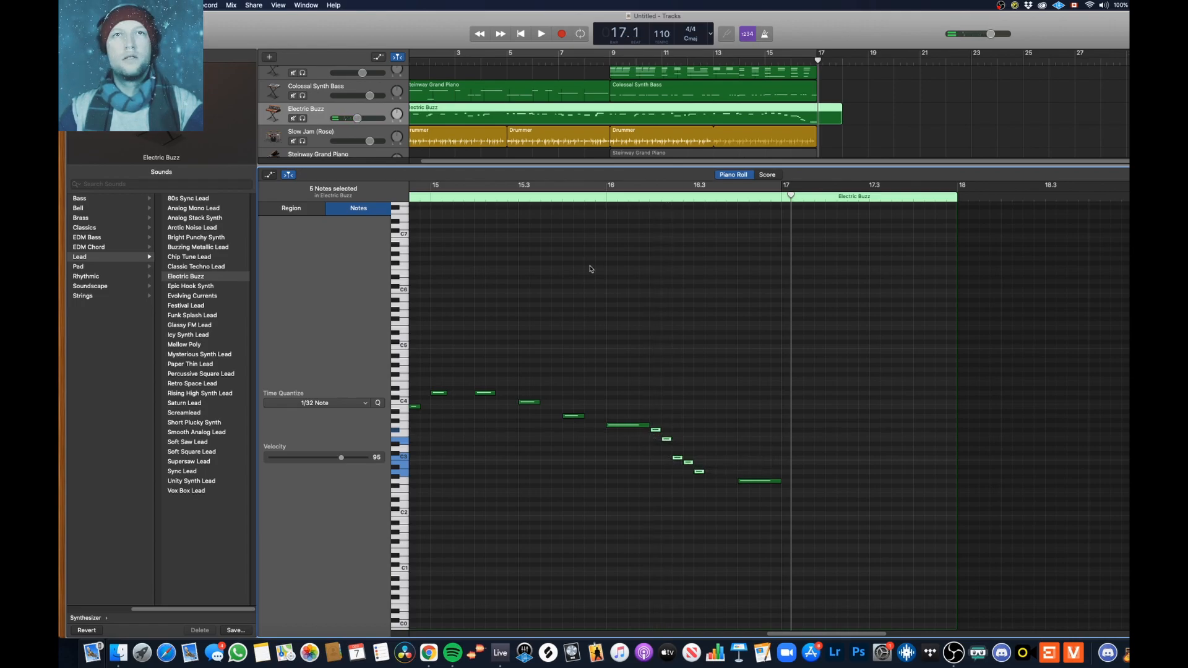
pyautogui.click(603, 202)
pyautogui.press('space')
pyautogui.press('space')
# Extend the descending run with short G2 and F#2 notes and move the long G2 note to 16.3.4, replaying bar 16
pyautogui.moveTo(725, 472); pyautogui.dragTo(747, 490)
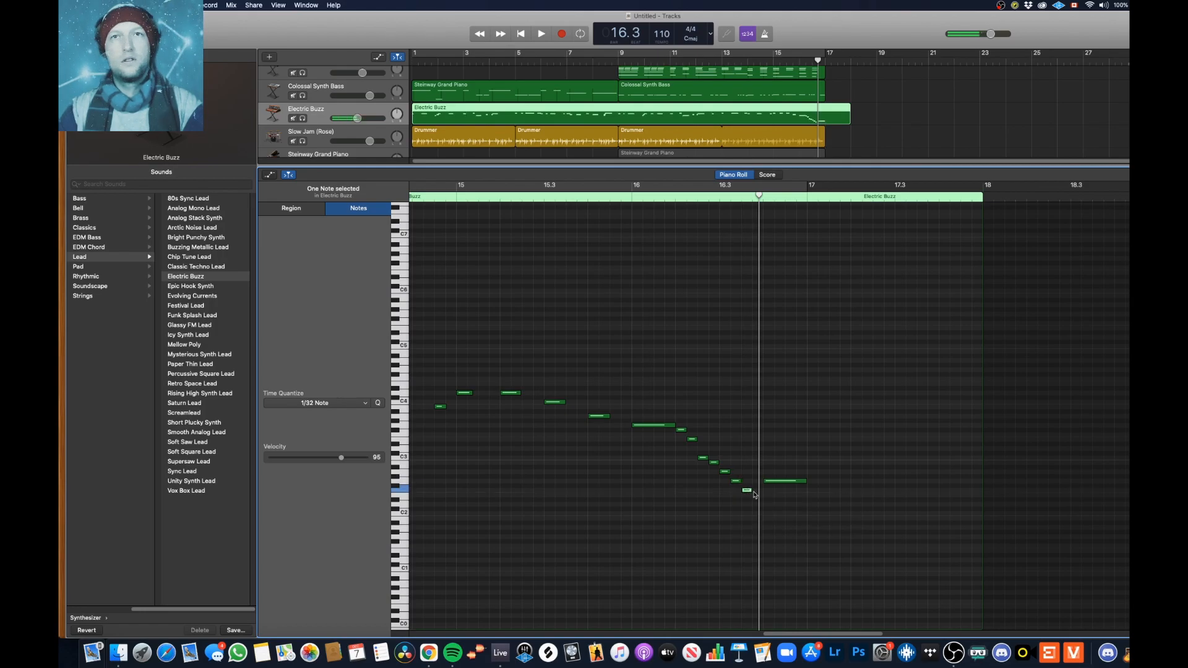
pyautogui.moveTo(747, 491); pyautogui.dragTo(797, 480)
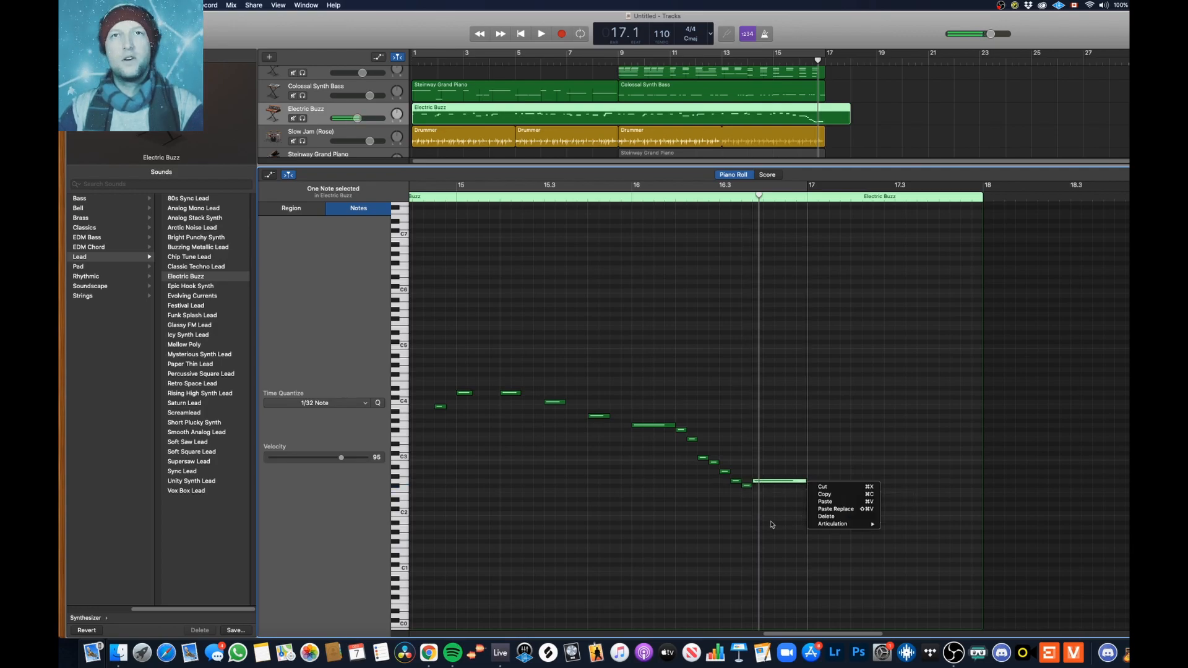
pyautogui.click(625, 200)
pyautogui.press('space')
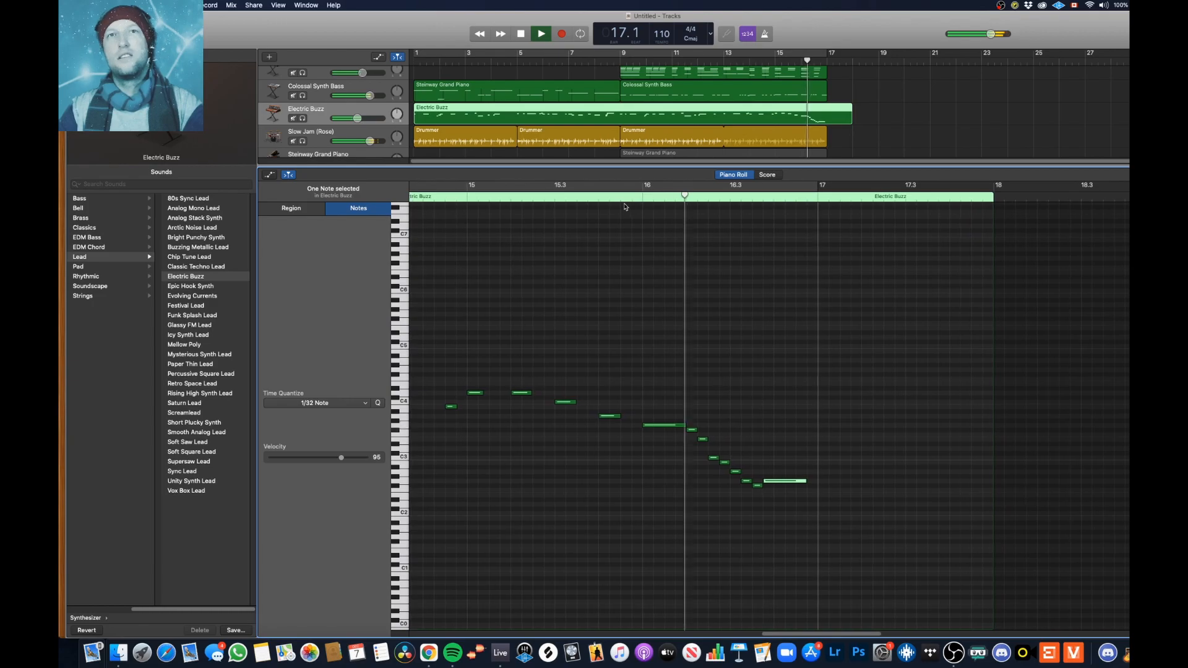
pyautogui.press('space')
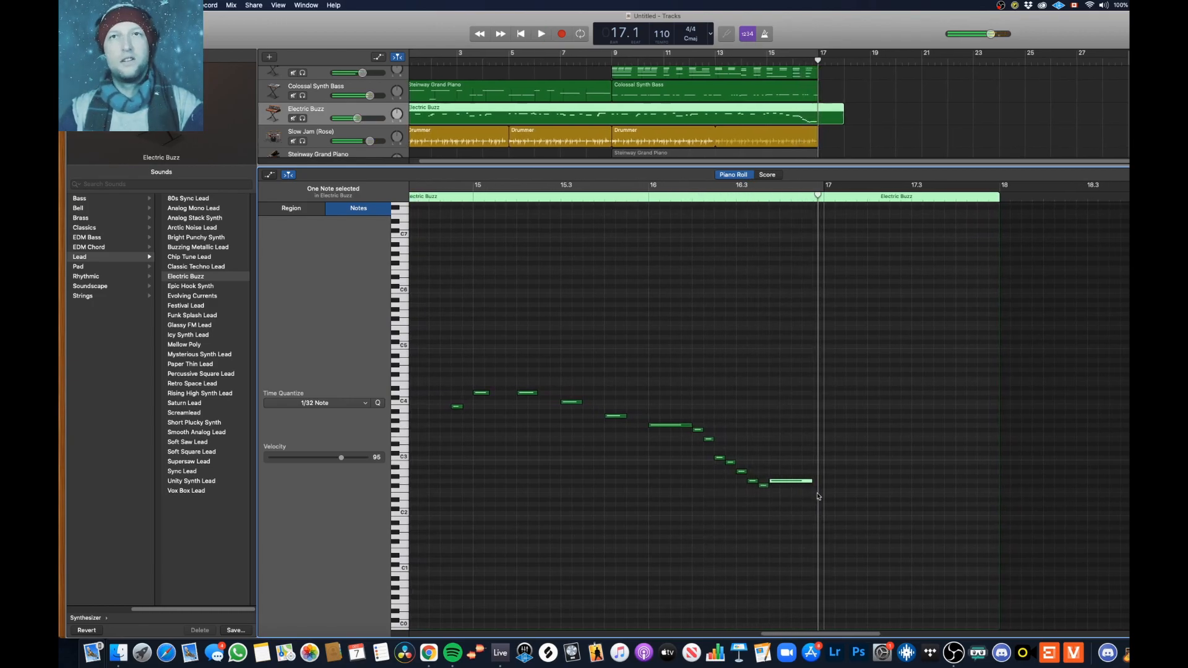
# Raise the G3 note at the start of bar 16 two semitones to A3 and replay the ending from bar 15
pyautogui.click(467, 203)
pyautogui.press('space')
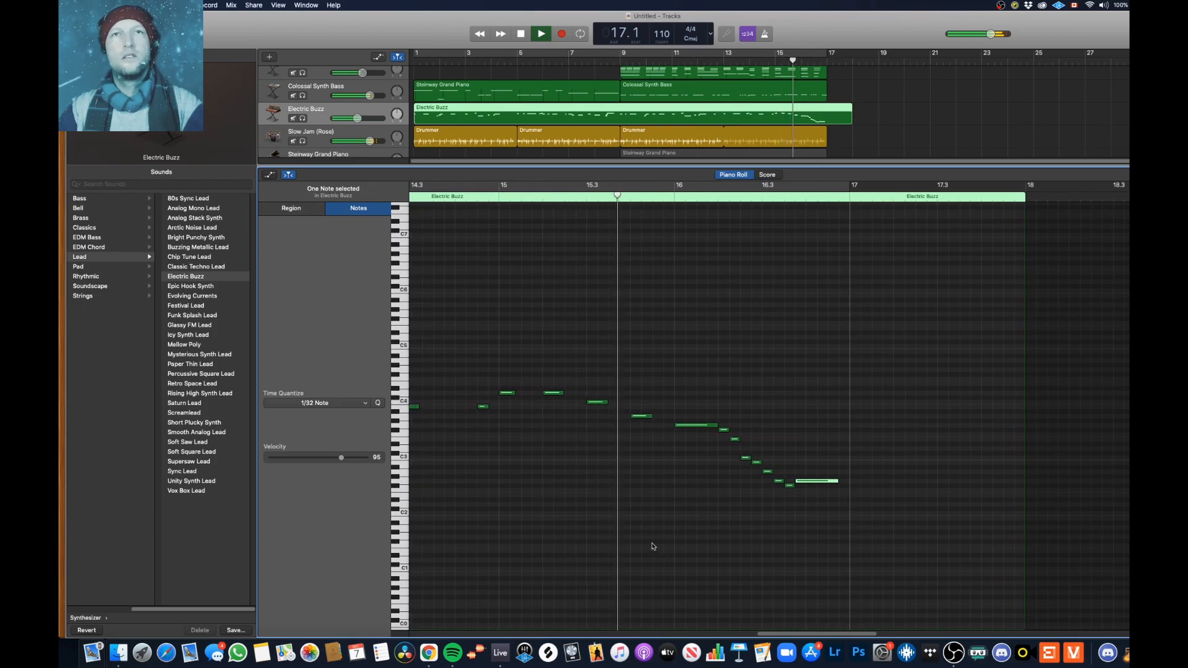
pyautogui.press('space')
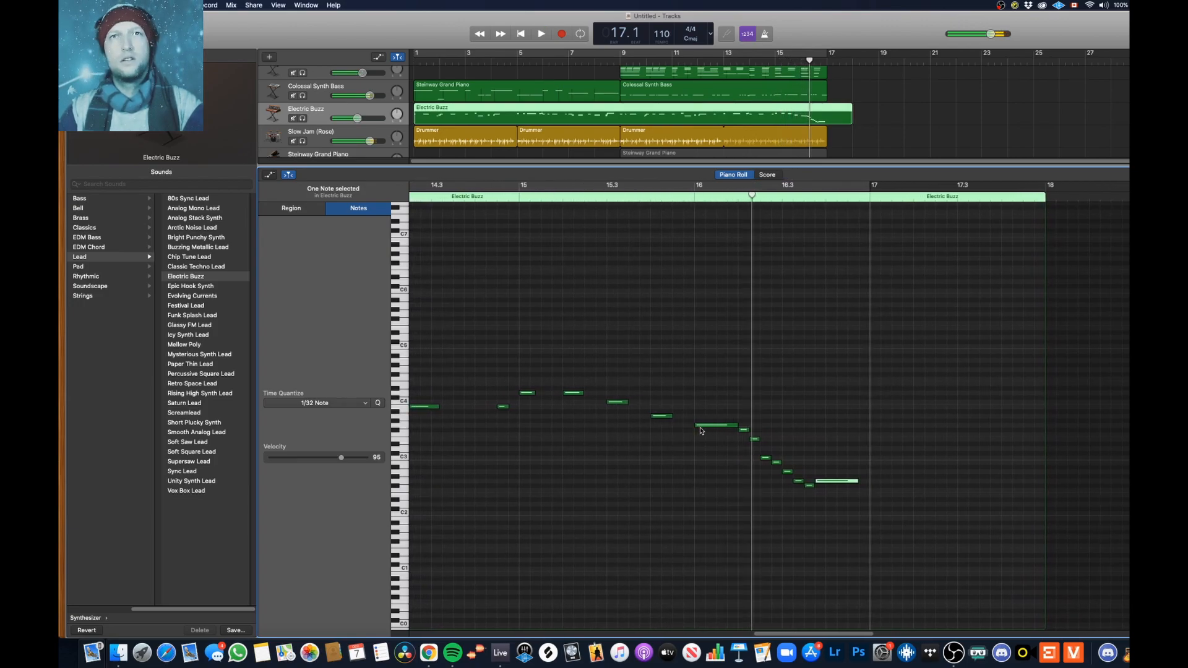
pyautogui.click(671, 417)
pyautogui.moveTo(707, 426); pyautogui.dragTo(709, 421)
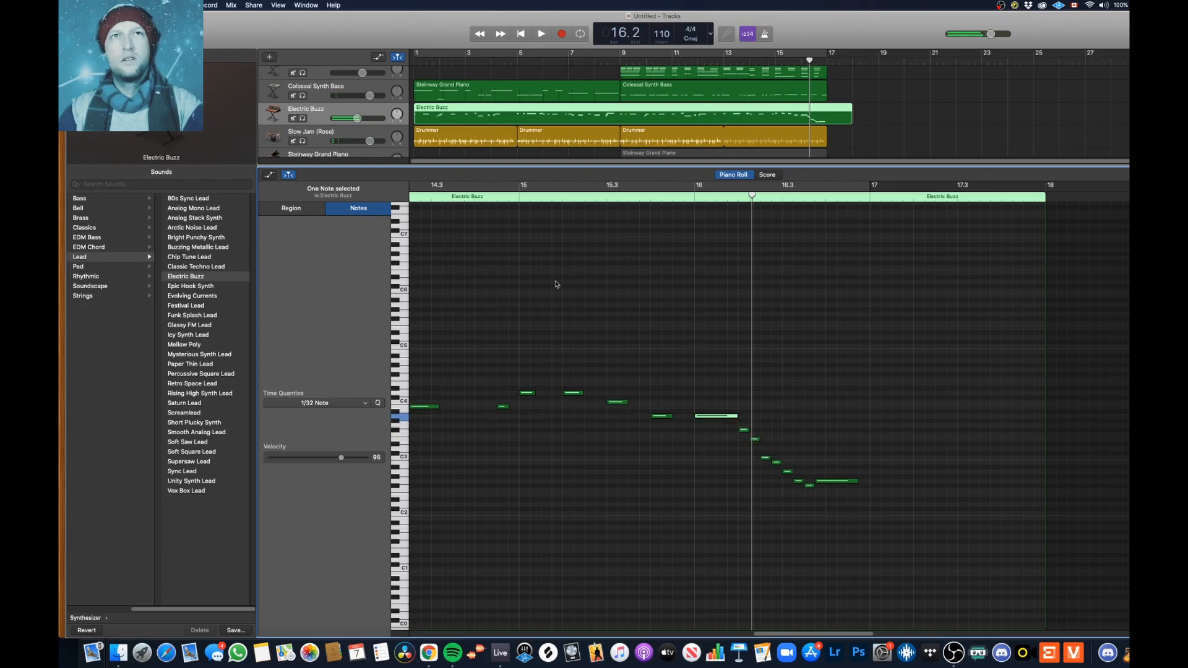
pyautogui.click(522, 197)
pyautogui.press('space')
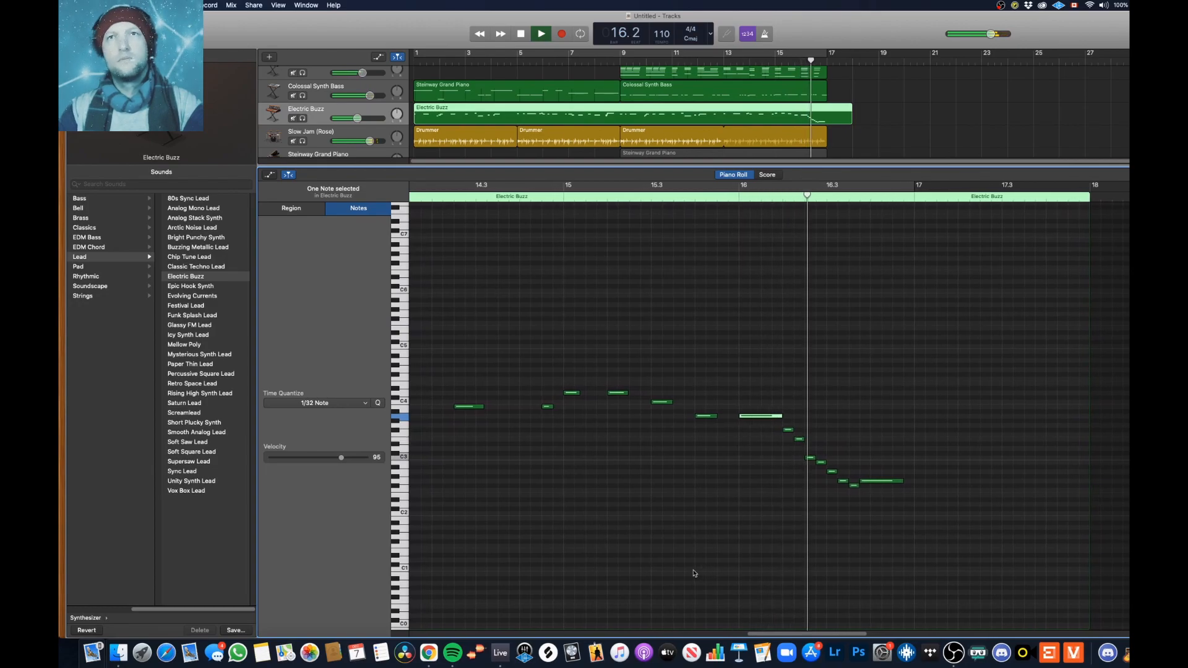
pyautogui.press('space')
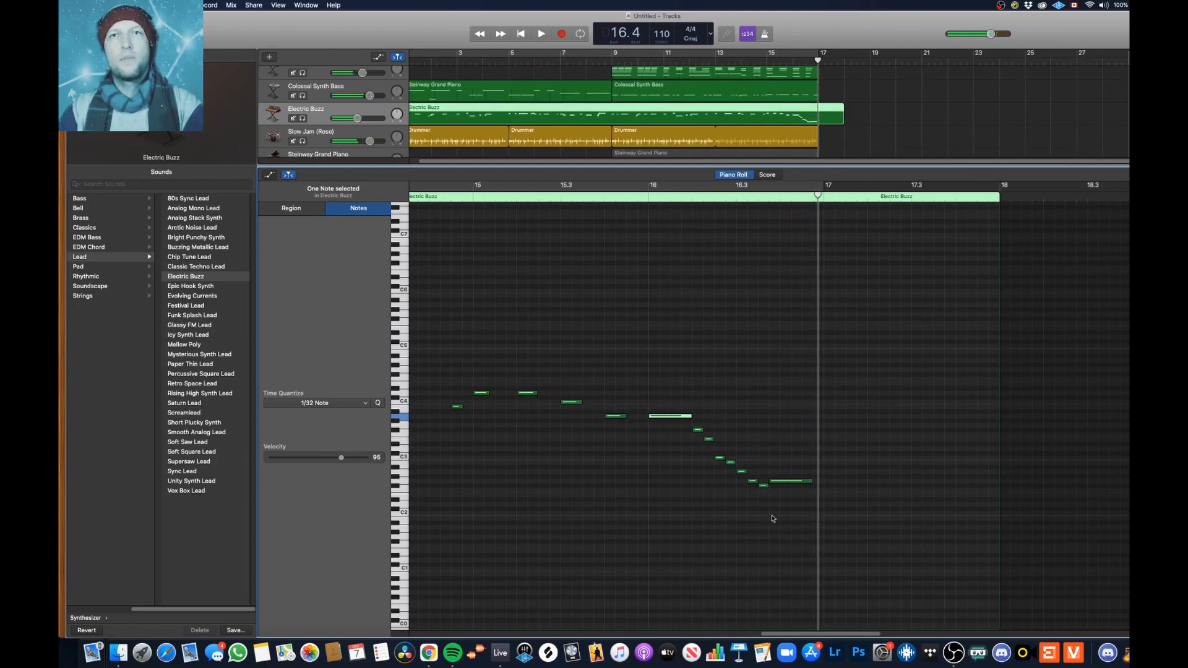
# Copy the final long G2 note to the start of bar 17 and to F#2 just before it, and play the ending
pyautogui.moveTo(788, 484); pyautogui.dragTo(835, 483)
pyautogui.click(853, 490)
pyautogui.click(834, 487)
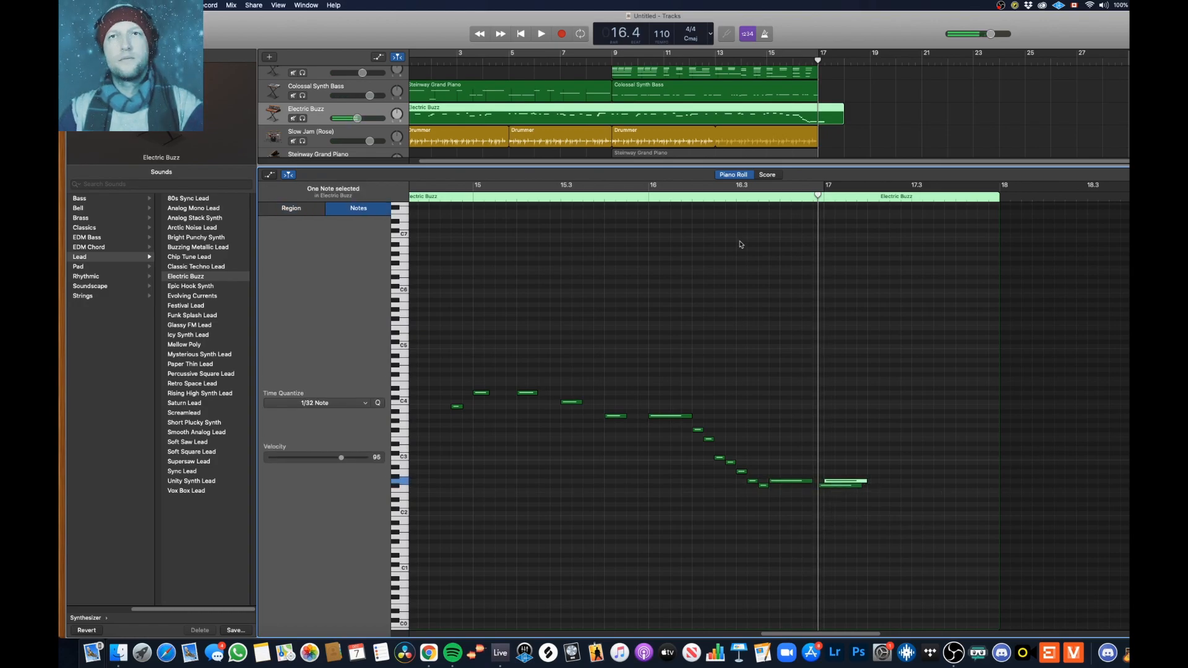
pyautogui.click(719, 199)
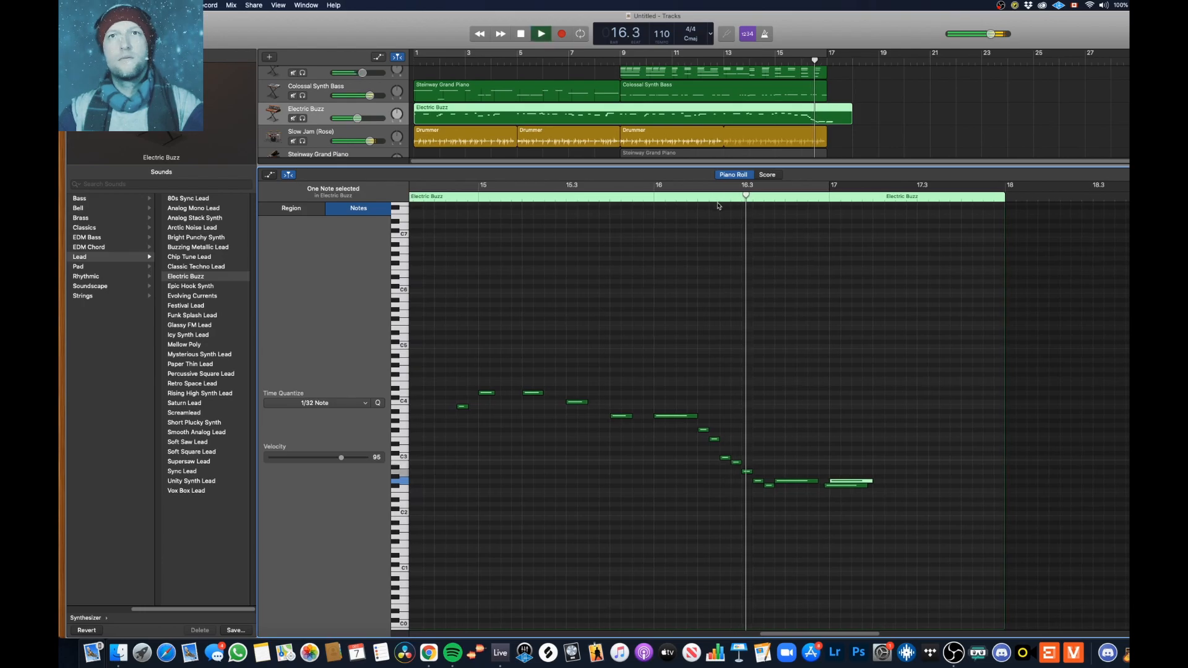
pyautogui.press('space')
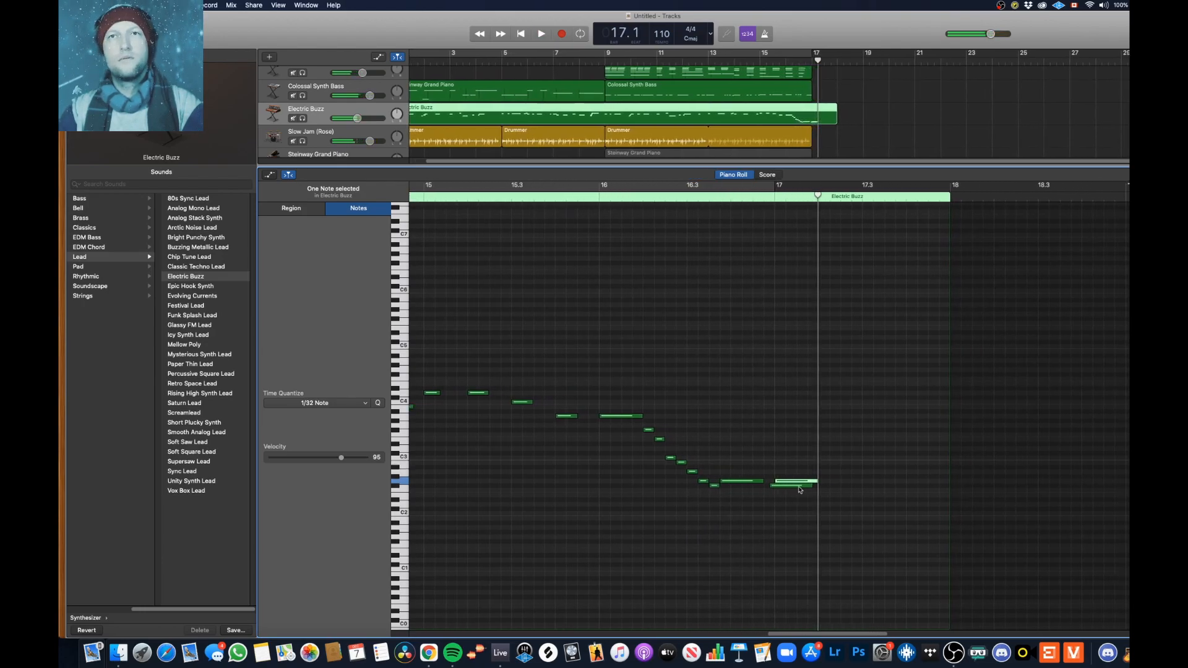
# Shorten the last F#2 note to a grace note before bar 17, close the editor and trim the Electric Buzz region to about mid-bar 17
pyautogui.moveTo(812, 488); pyautogui.dragTo(774, 488)
pyautogui.press('e')
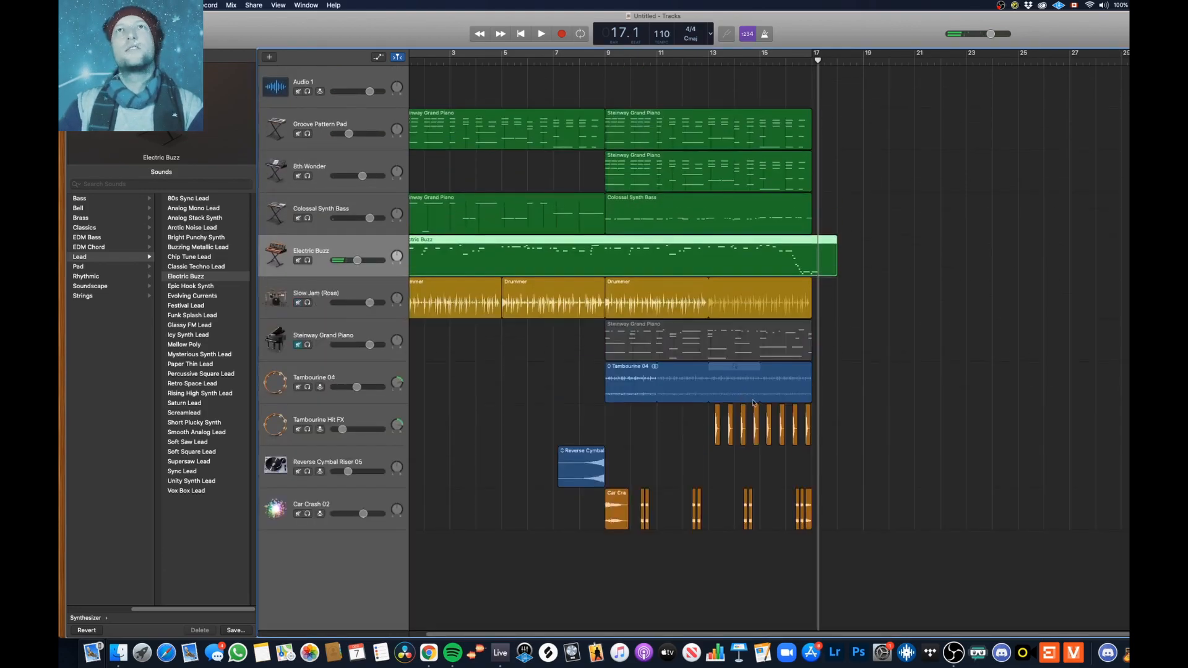
pyautogui.moveTo(835, 305); pyautogui.dragTo(824, 307)
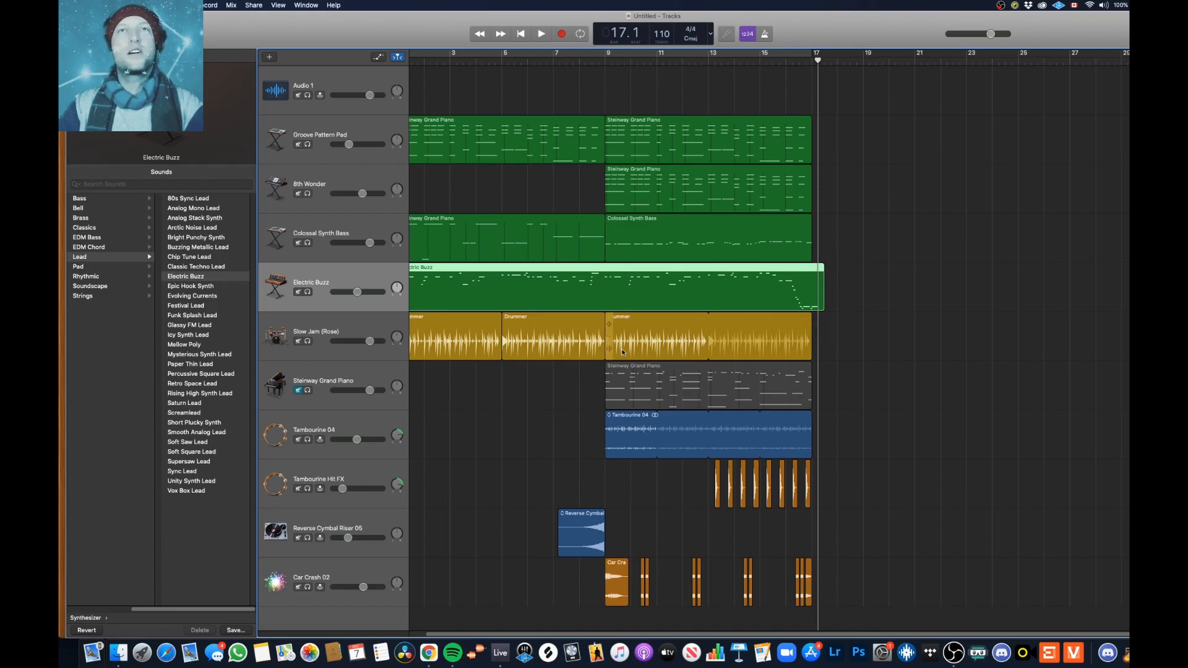
pyautogui.hscroll(-2, 622, 351)
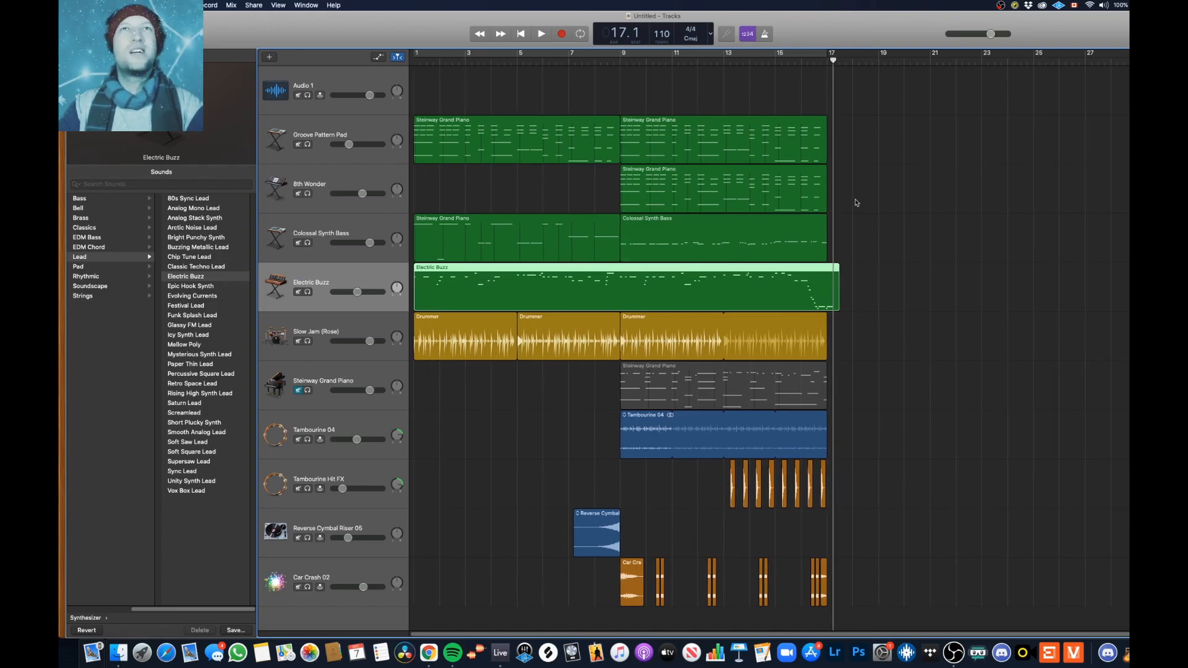